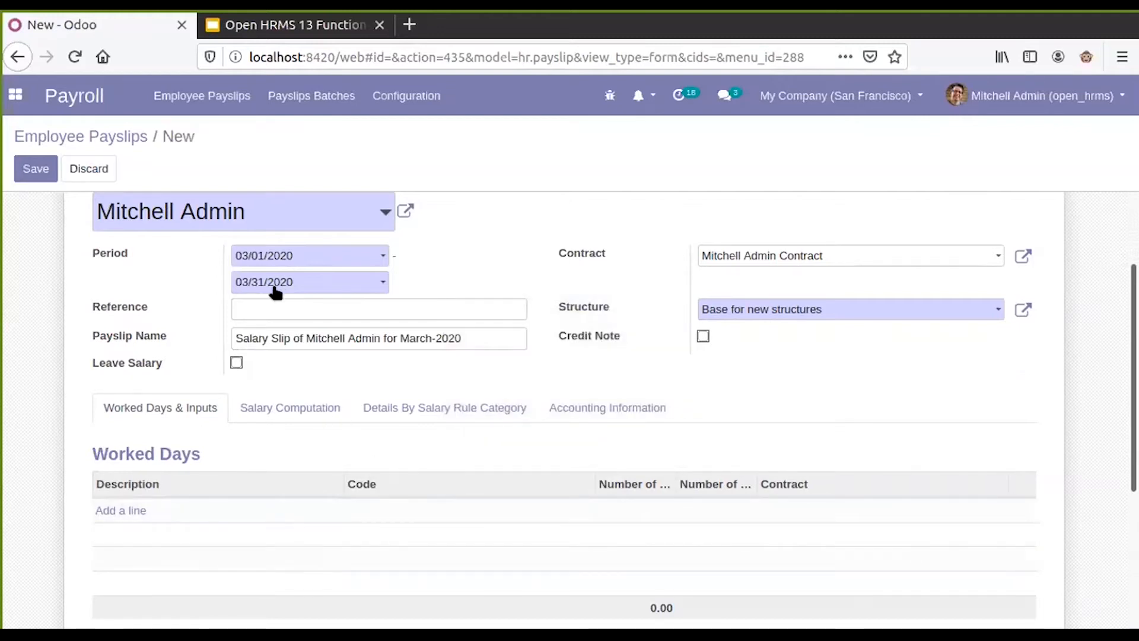
# Leave the new payslip and open the attendance regularization requests in the Attendances app.
pyautogui.scroll(2, 122, 202)
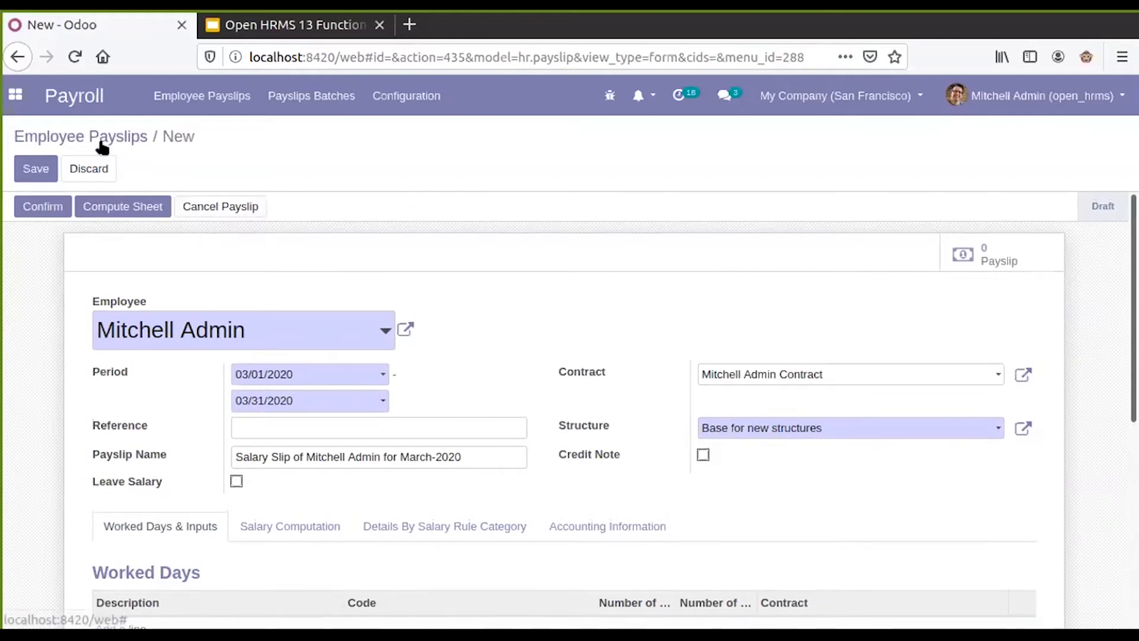
pyautogui.click(15, 95)
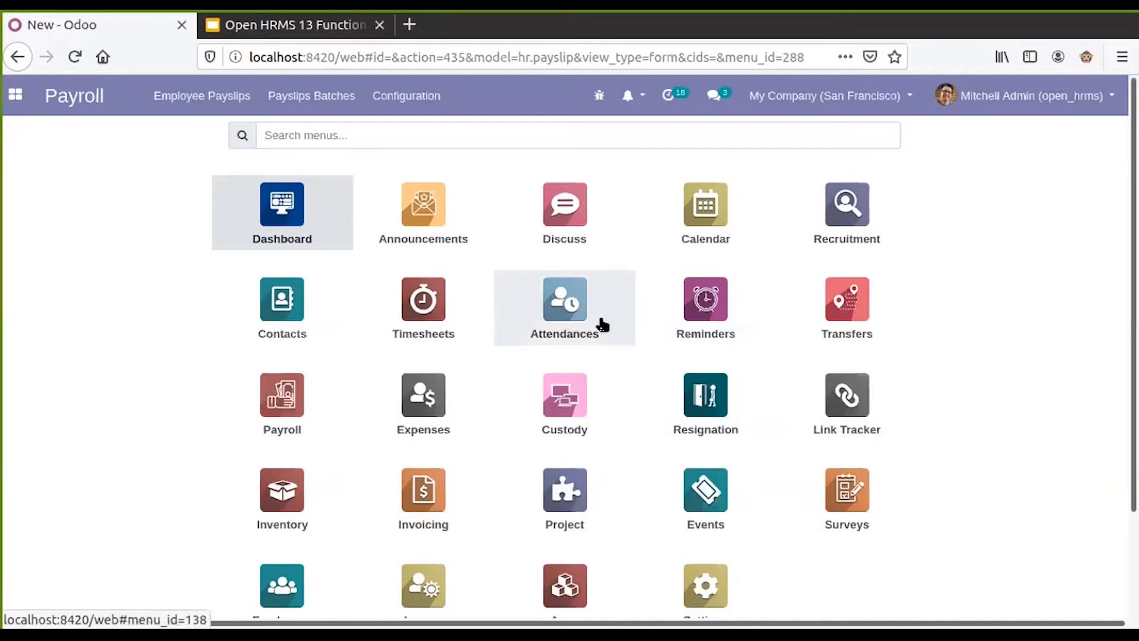
pyautogui.click(569, 306)
pyautogui.click(301, 204)
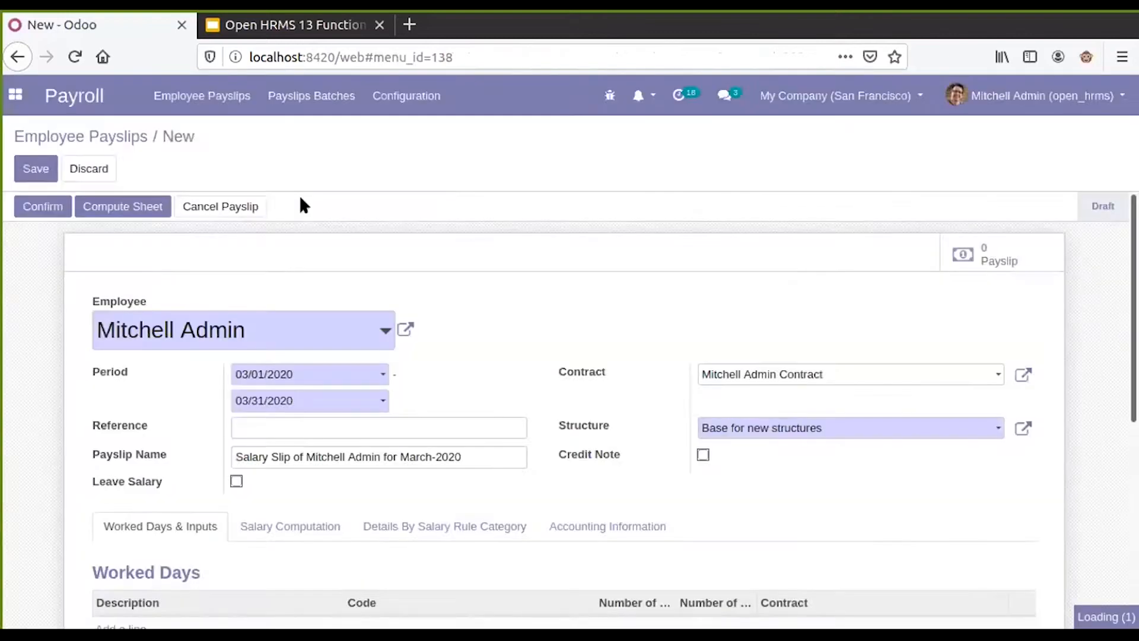
pyautogui.click(393, 103)
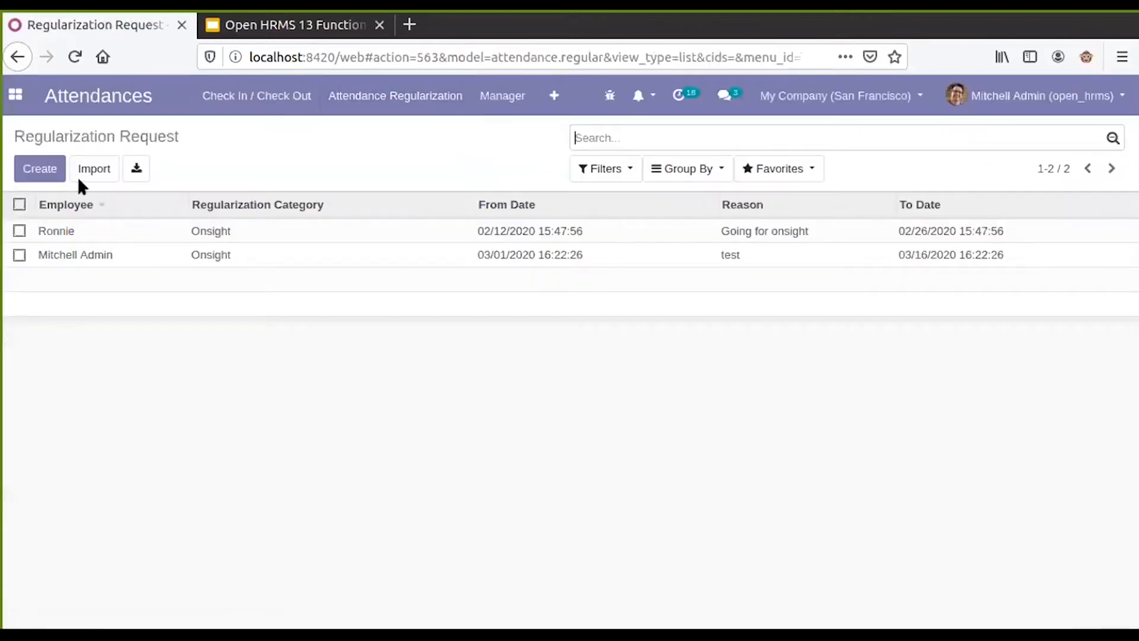
# Create a new regularization request with the category Onsight and the reason "Test".
pyautogui.click(50, 174)
pyautogui.click(270, 282)
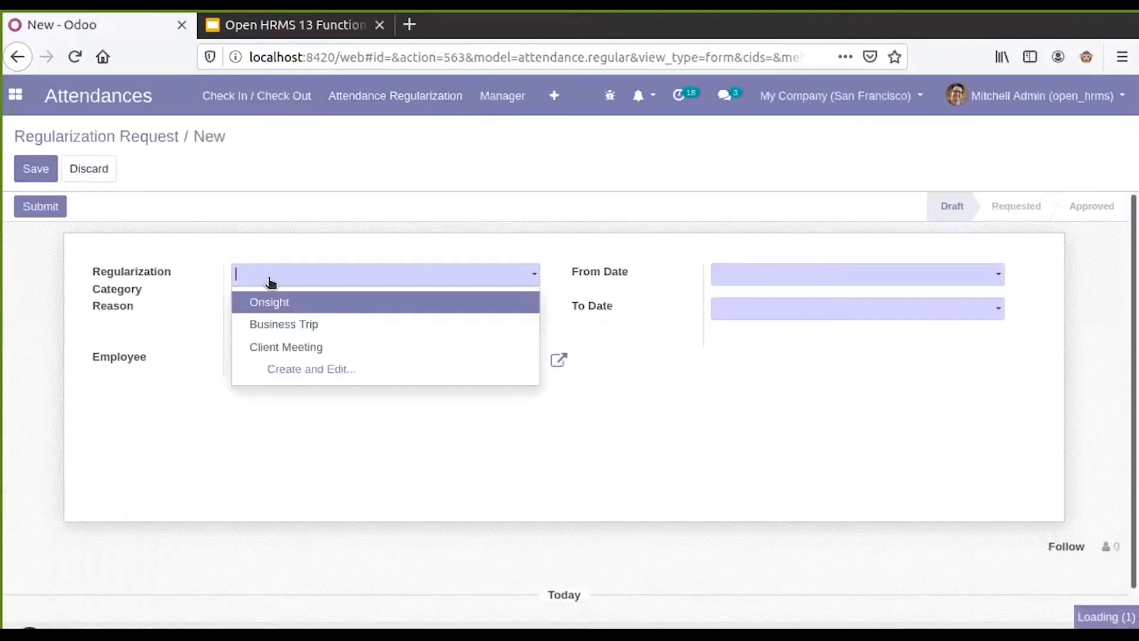
pyautogui.click(290, 302)
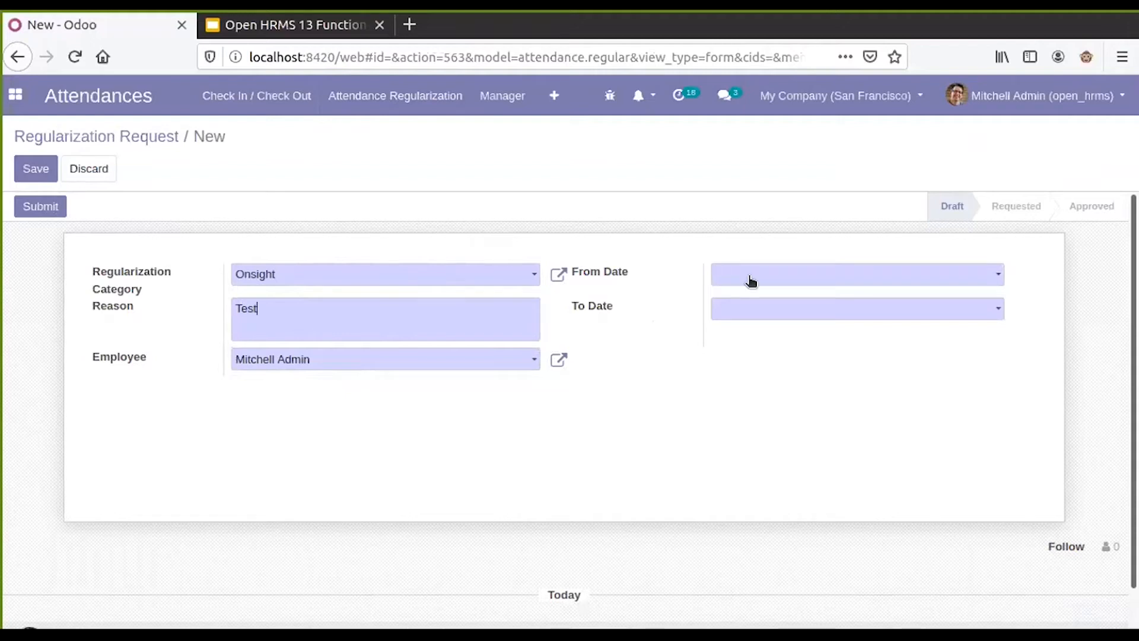
# Set the regularization request's From Date to 02/20/2020.
pyautogui.click(720, 273)
pyautogui.click(736, 303)
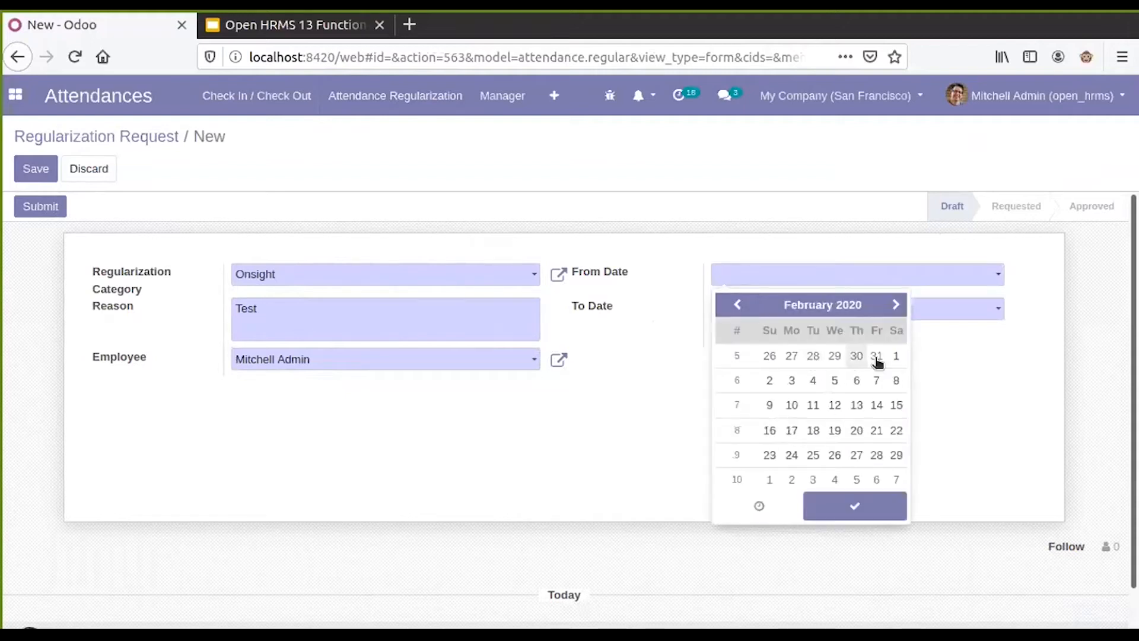
pyautogui.click(896, 358)
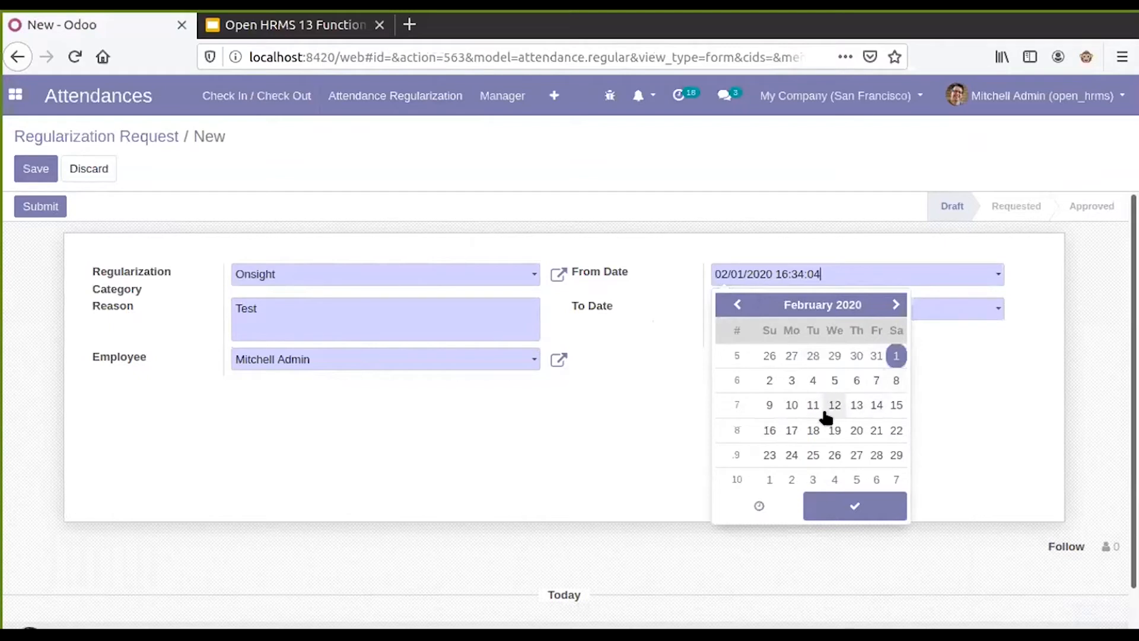
pyautogui.click(857, 431)
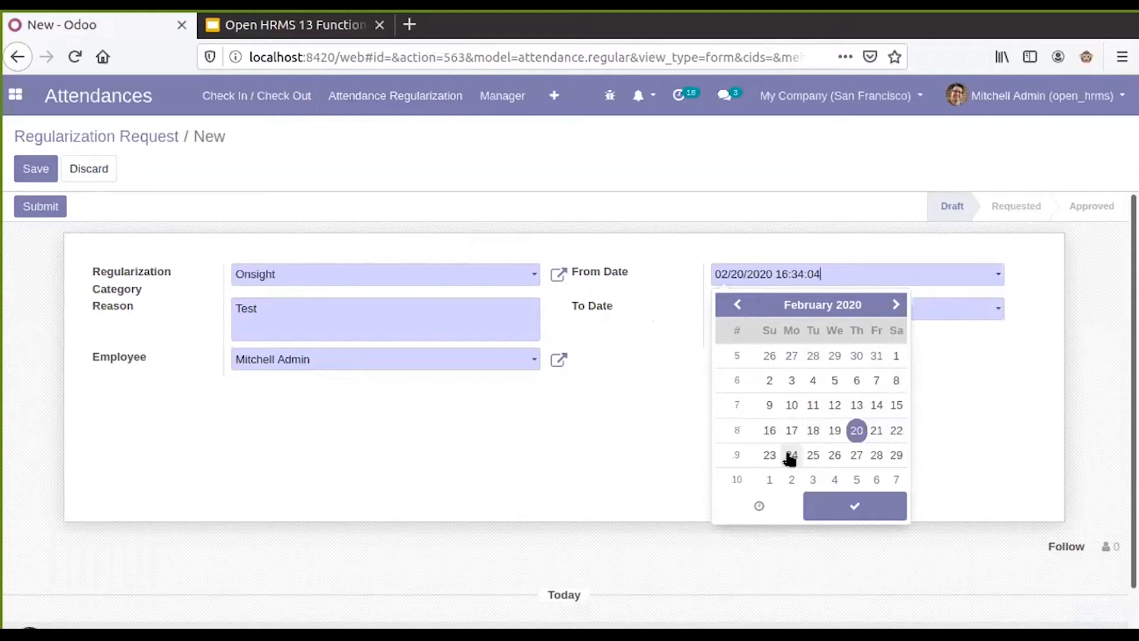
pyautogui.click(957, 350)
# Set the regularization request's To Date to 03/20/2020.
pyautogui.click(821, 308)
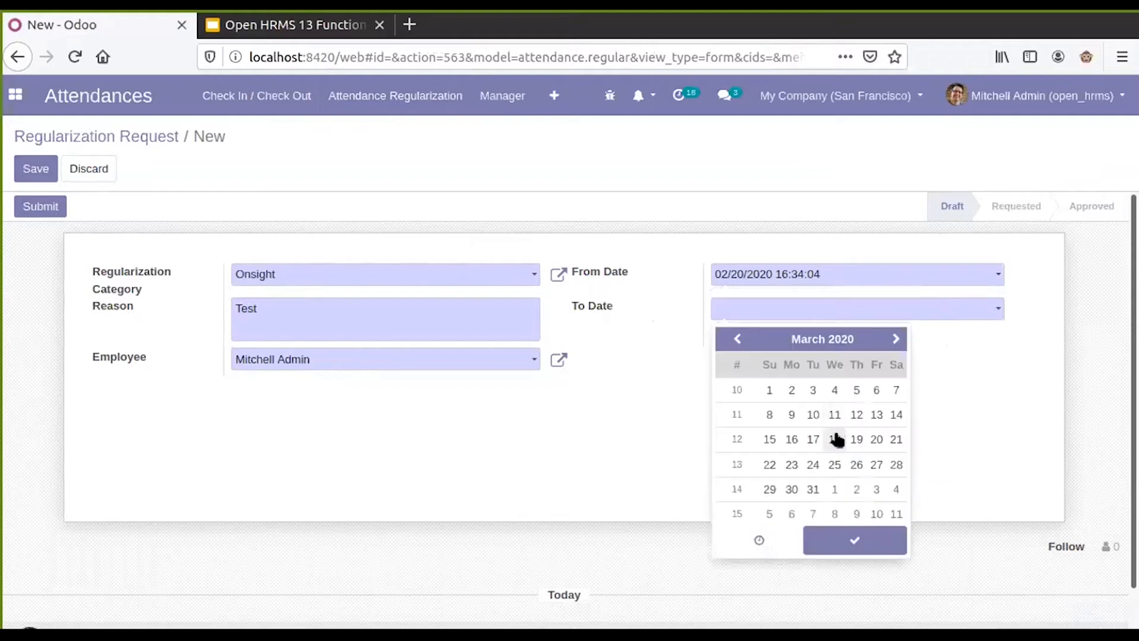
pyautogui.click(871, 439)
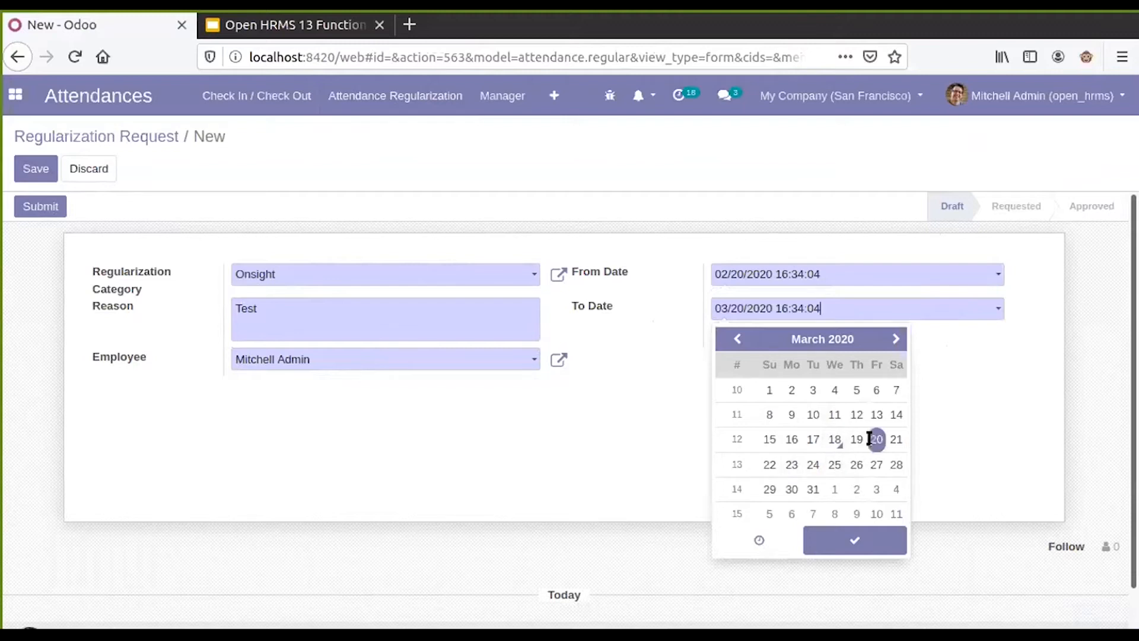
pyautogui.click(853, 538)
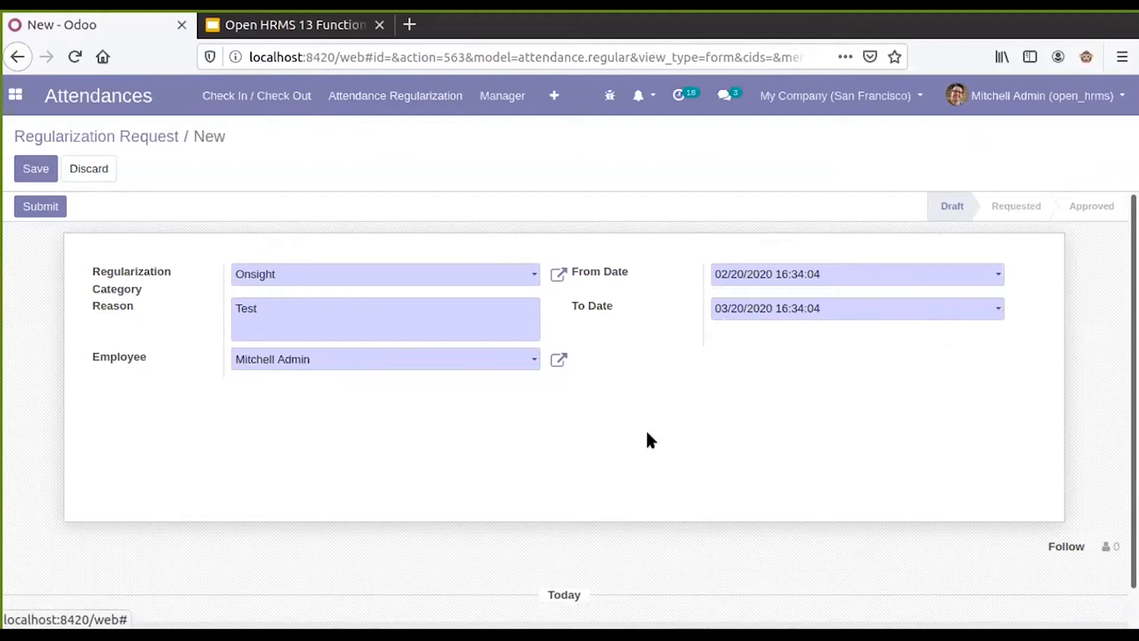
# Change the regularization request's To Date to 02/20/2020.
pyautogui.click(787, 311)
pyautogui.click(737, 339)
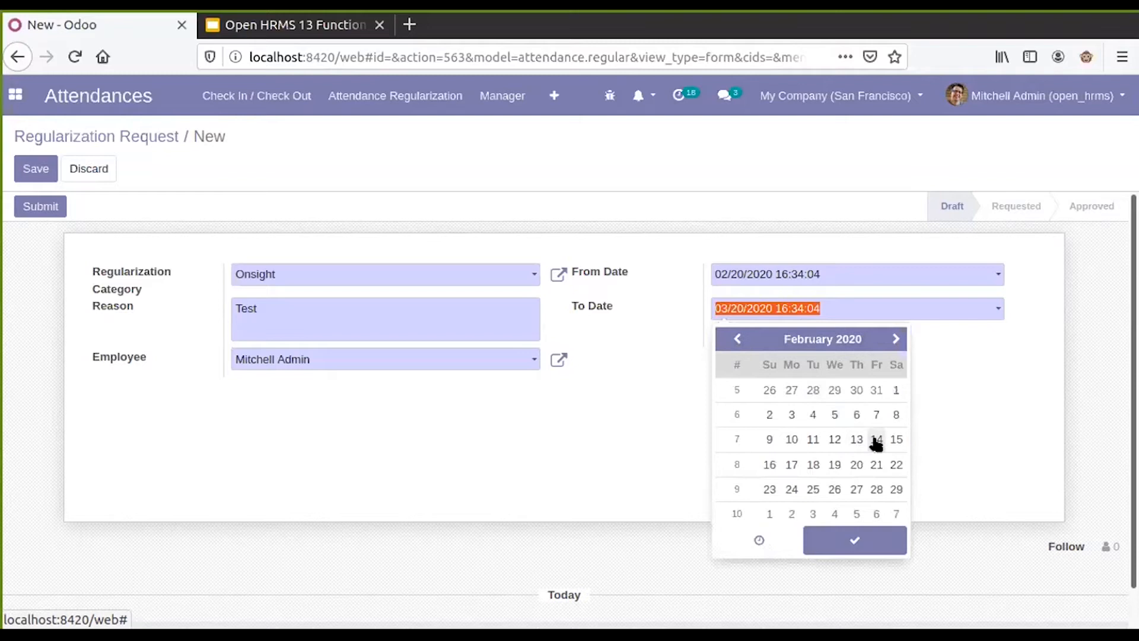
pyautogui.click(857, 465)
pyautogui.click(852, 540)
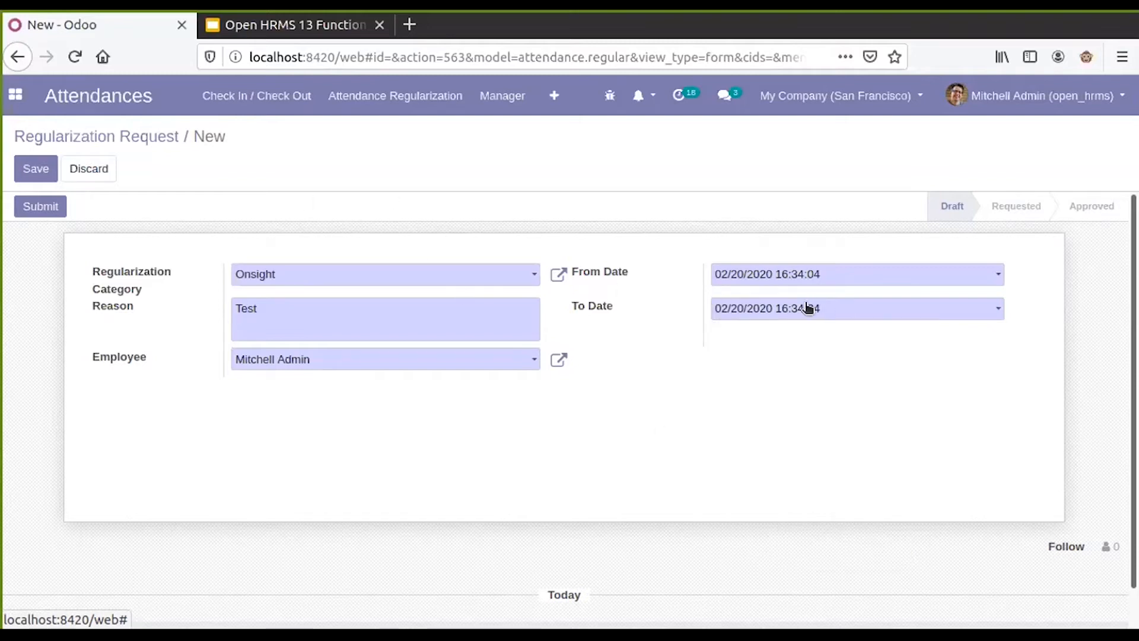
# Save the onsite regularization request and take it through submission to approval.
pyautogui.click(39, 172)
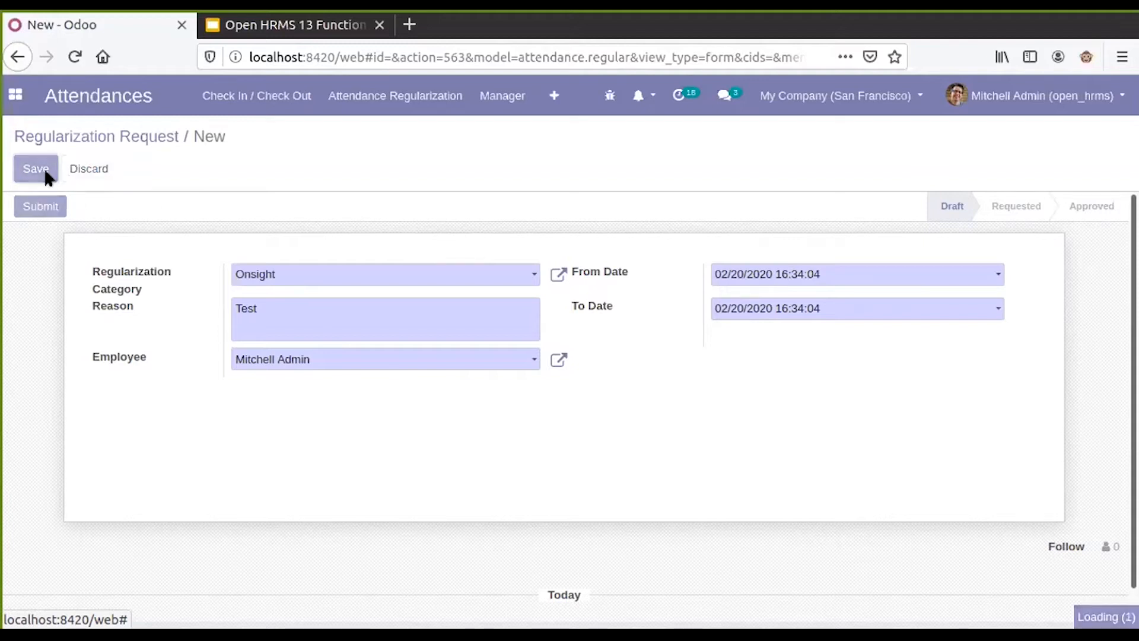
pyautogui.click(44, 207)
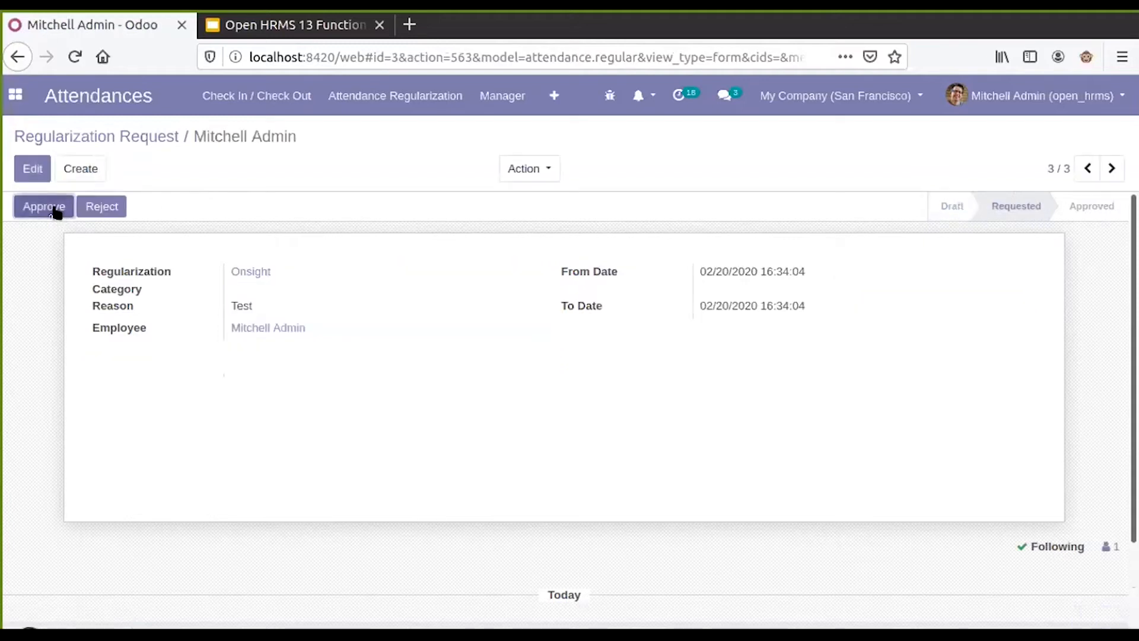
pyautogui.click(48, 207)
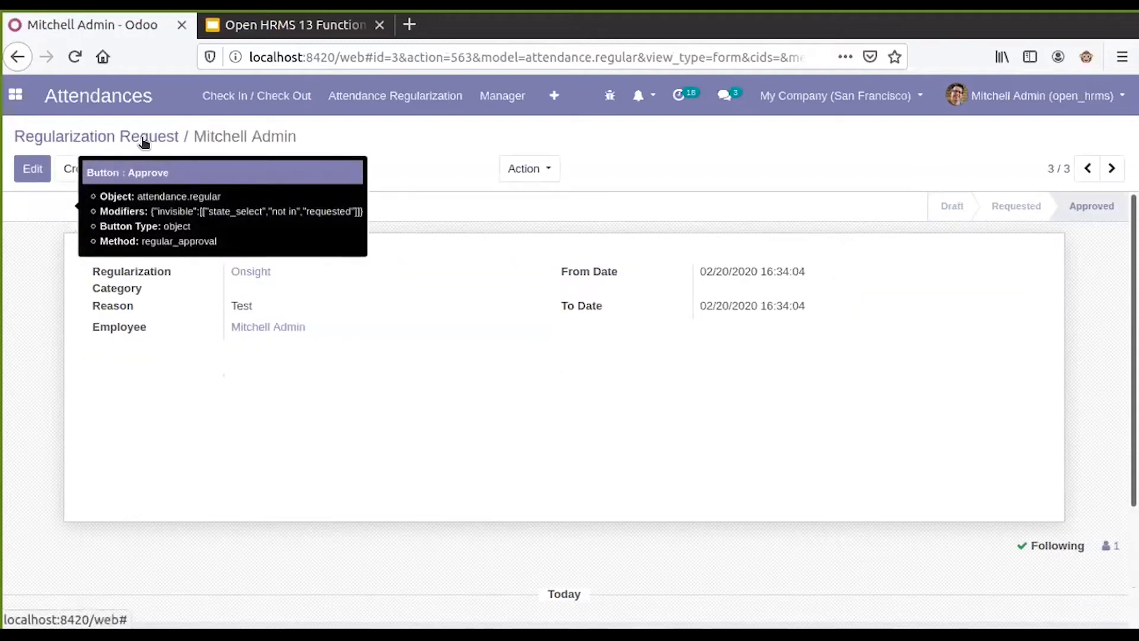
# Open the Leaves app and view the time off calendar for all employees.
pyautogui.click(15, 95)
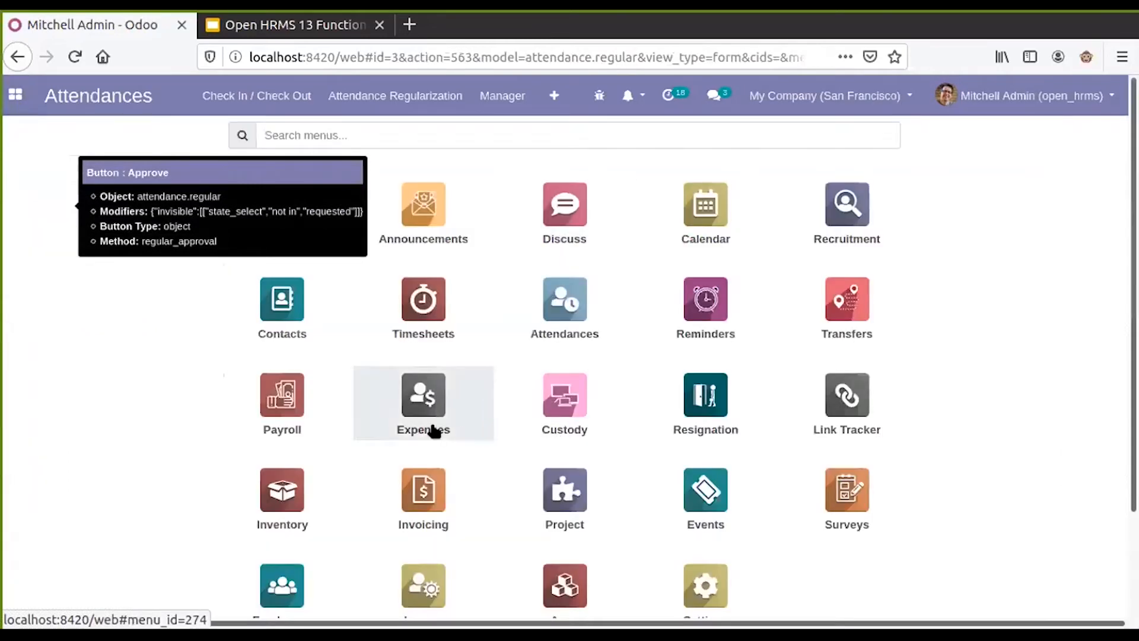
pyautogui.click(473, 359)
pyautogui.click(15, 95)
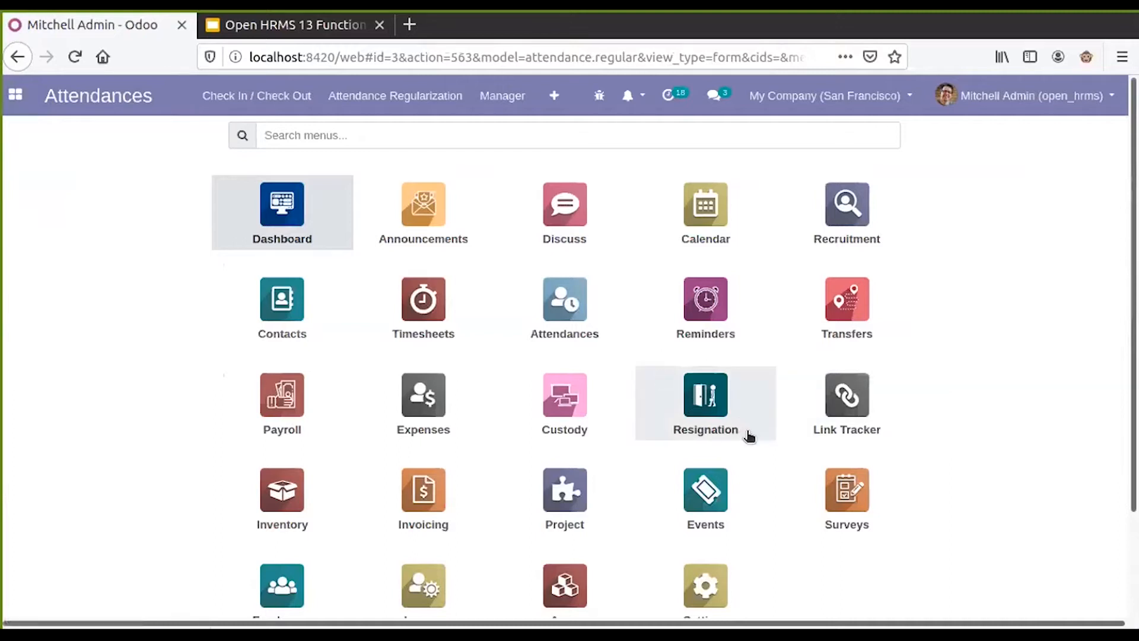
pyautogui.scroll(-3, 749, 438)
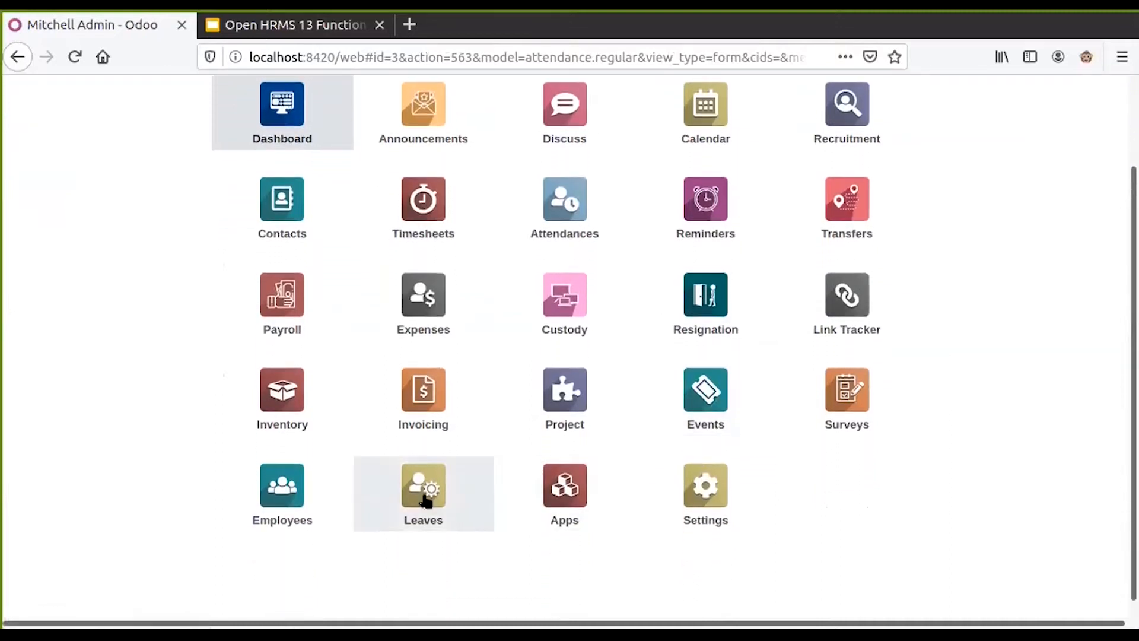
pyautogui.click(422, 491)
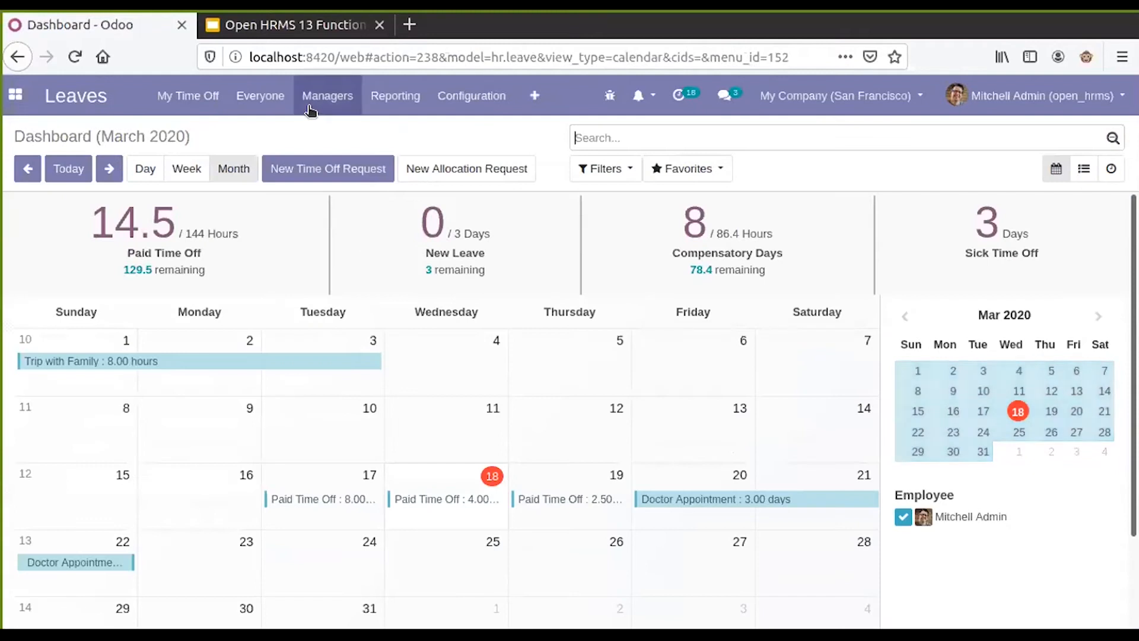
pyautogui.click(309, 110)
pyautogui.click(284, 98)
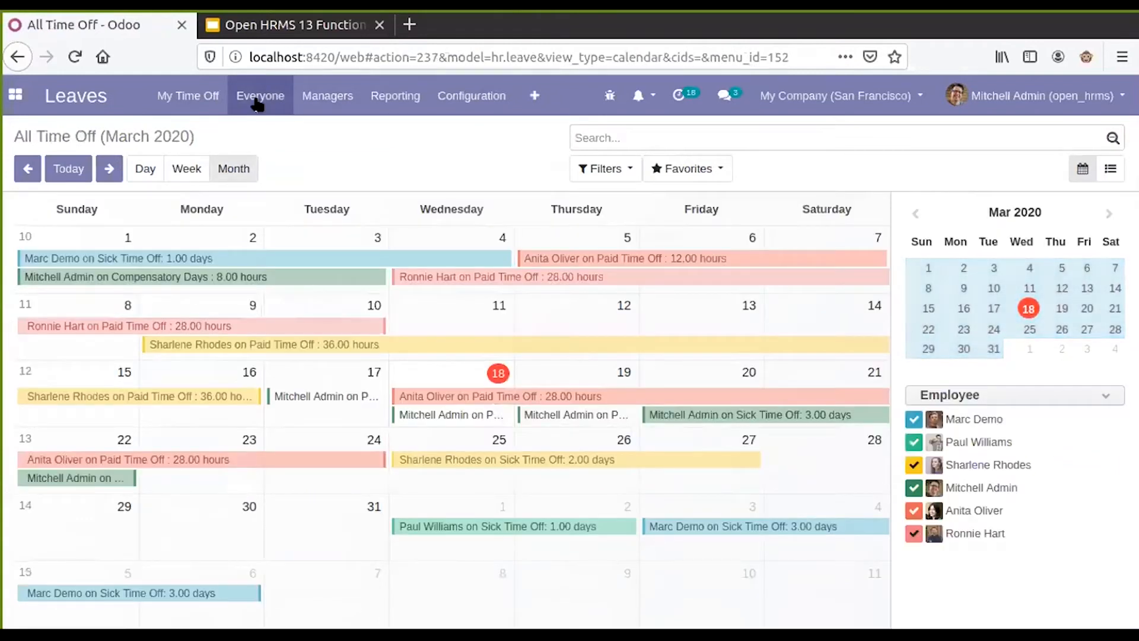
# Create a new request under the own time off requests with the time off type Unpaid.
pyautogui.click(193, 97)
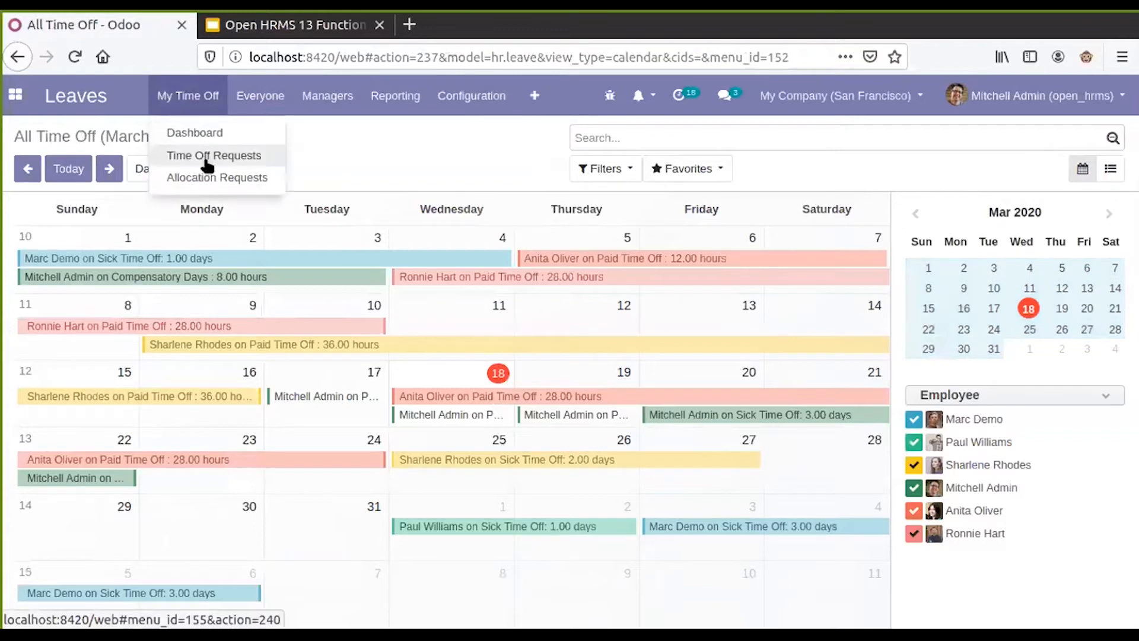
pyautogui.click(208, 157)
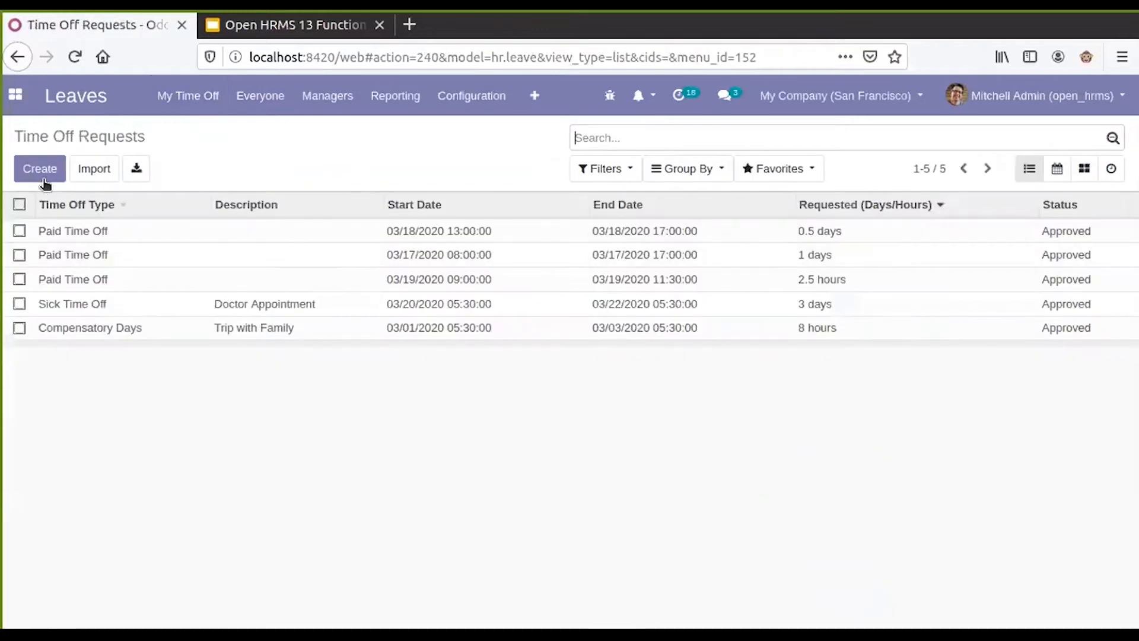
pyautogui.click(39, 170)
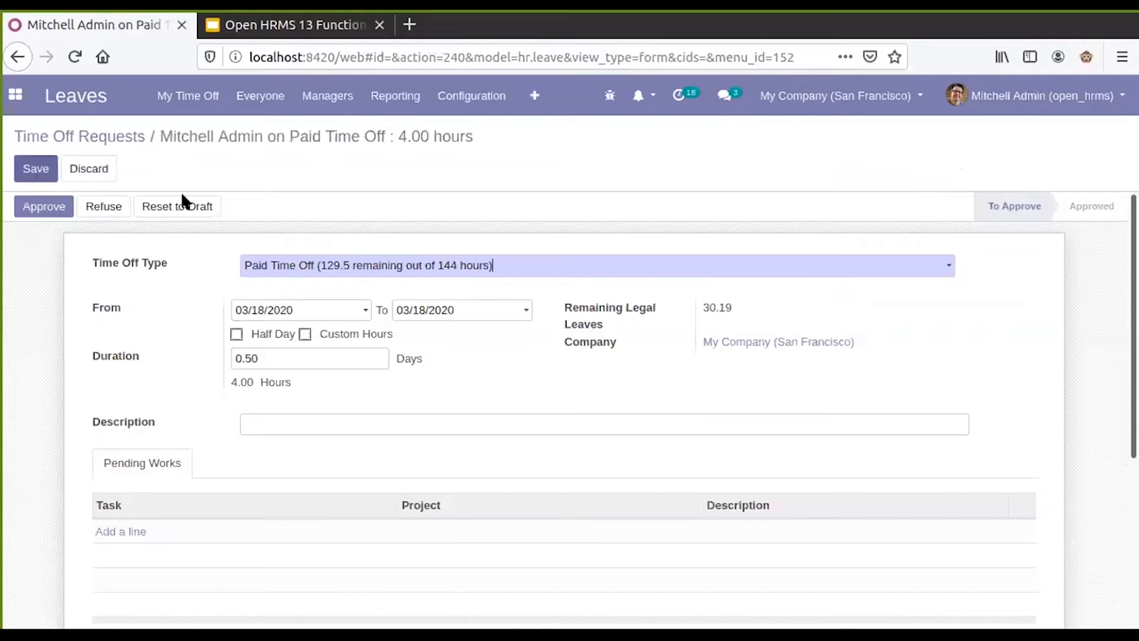
pyautogui.click(506, 271)
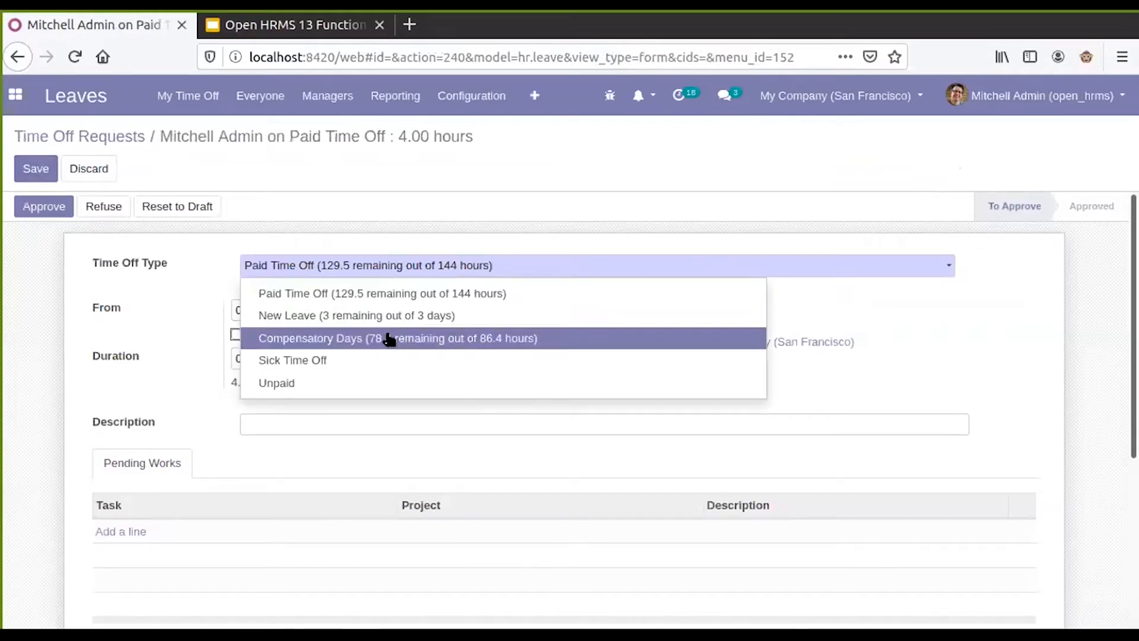
pyautogui.click(342, 383)
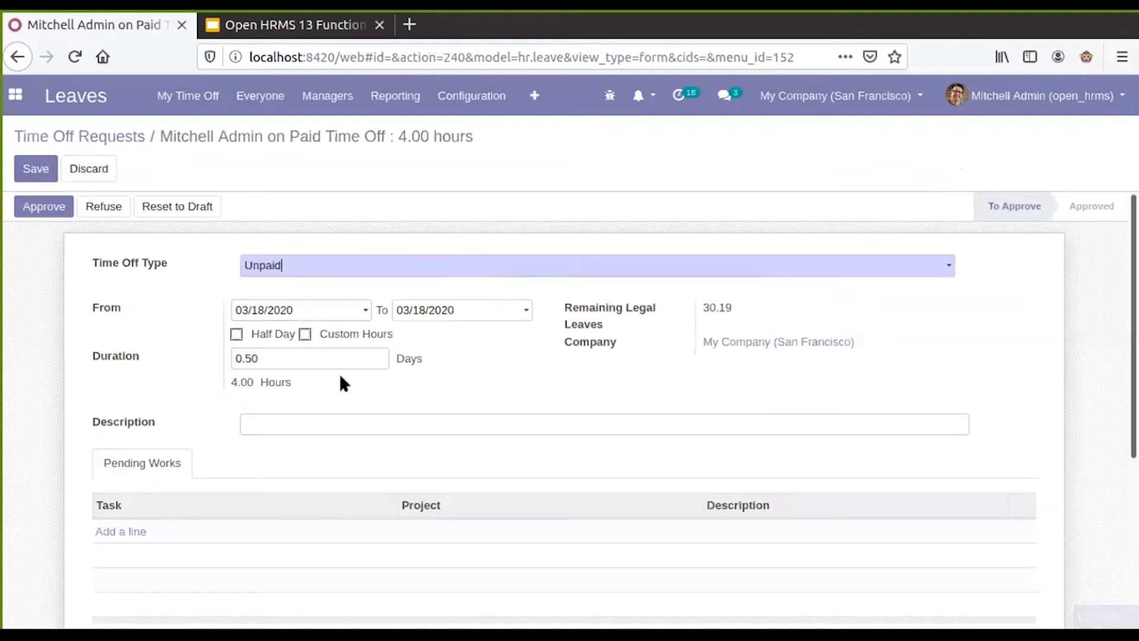
# Set the unpaid time off period from 02/25/2020 to 02/26/2020.
pyautogui.click(333, 315)
pyautogui.click(257, 340)
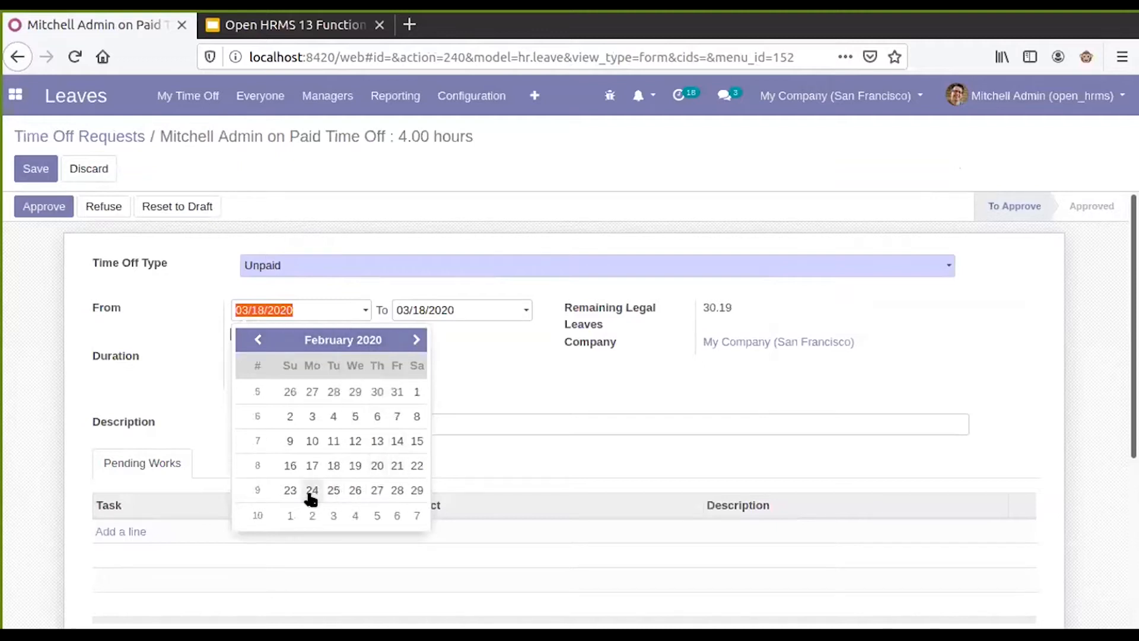
pyautogui.click(334, 490)
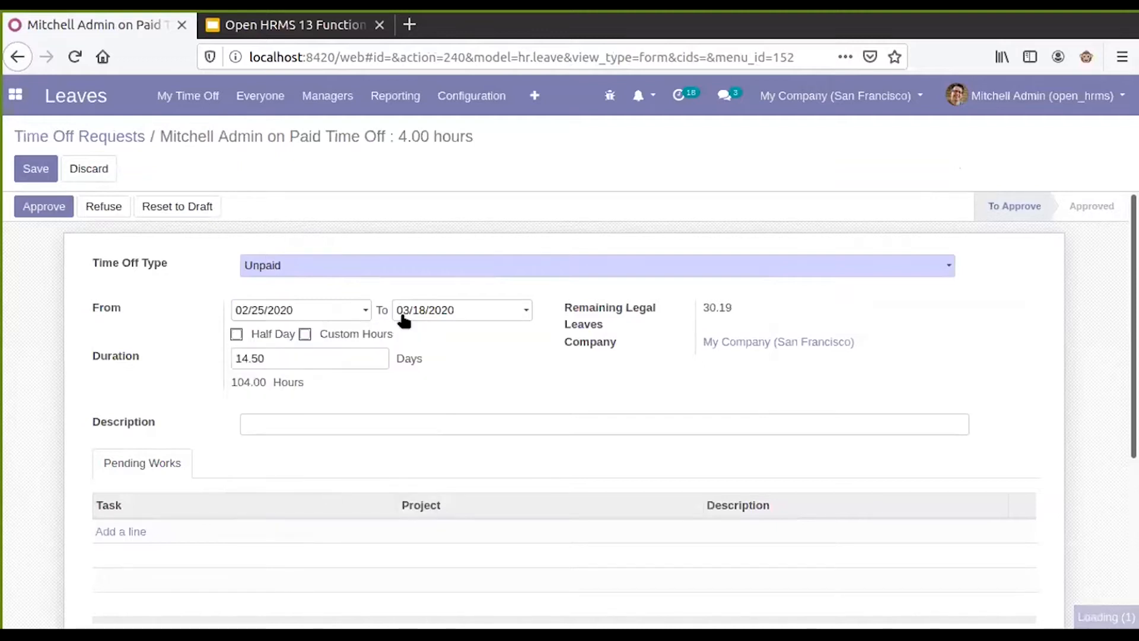
pyautogui.click(450, 310)
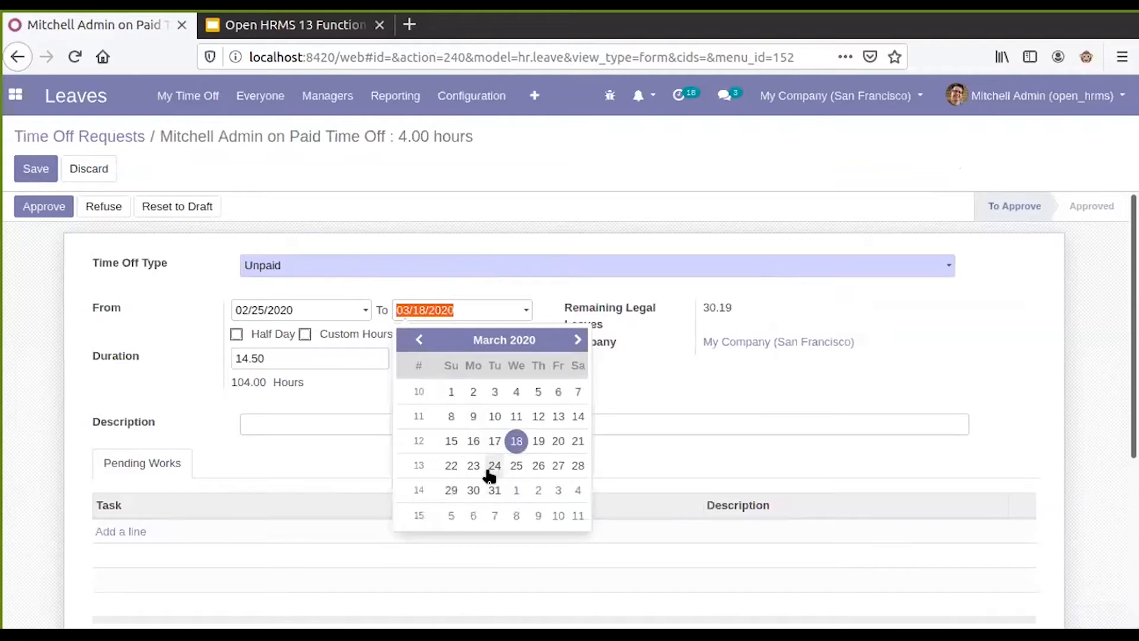
pyautogui.click(419, 339)
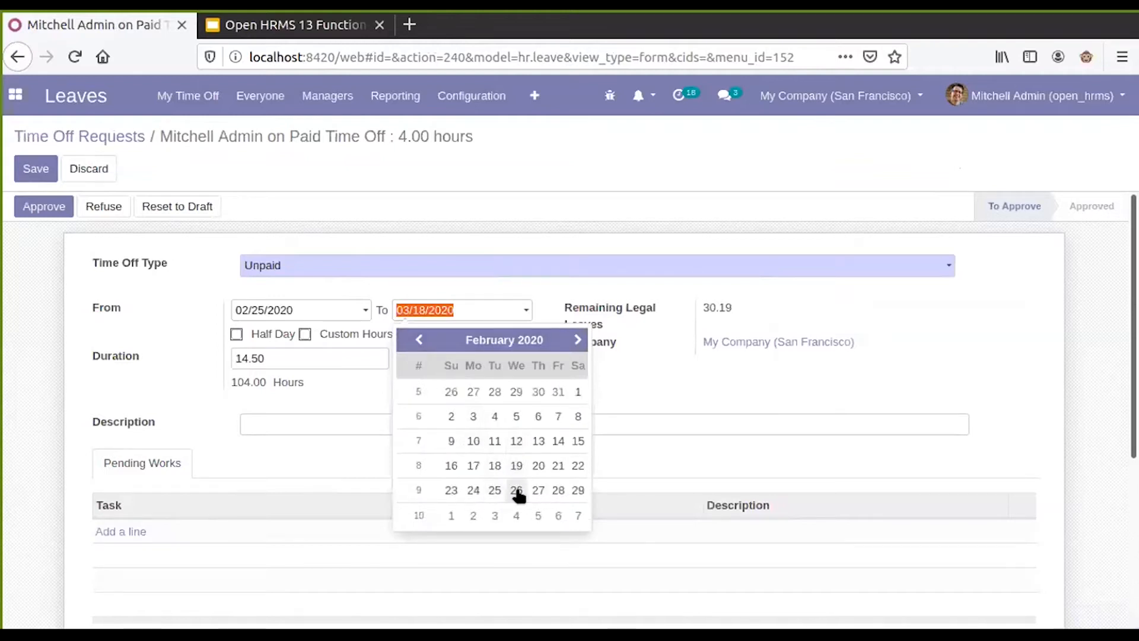
pyautogui.click(517, 491)
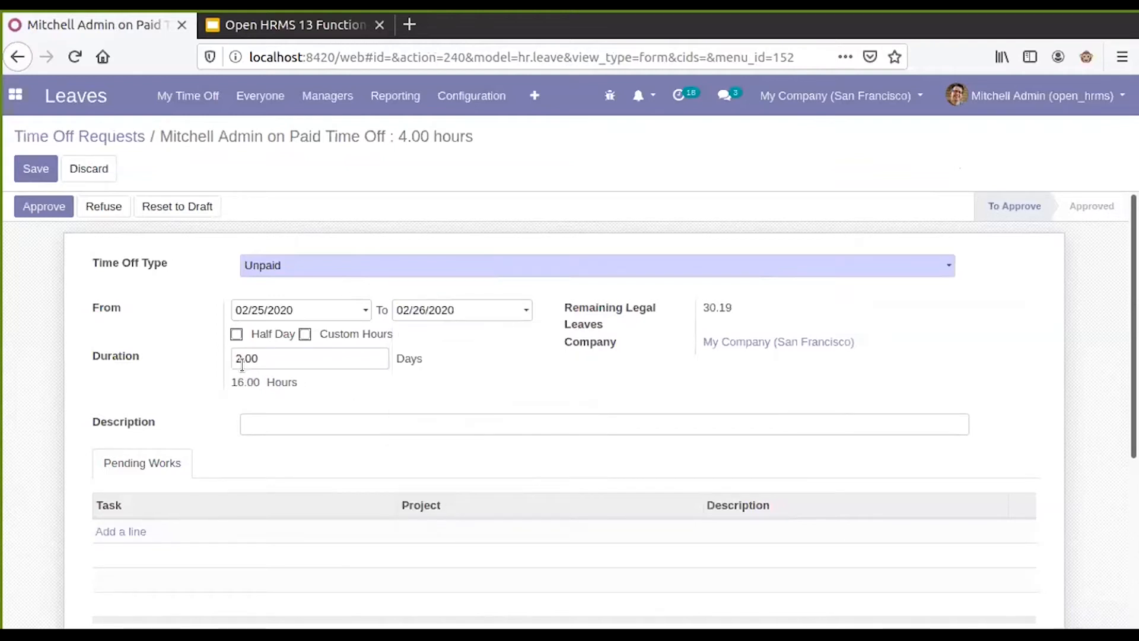
# Save the unpaid time off request and approve it.
pyautogui.scroll(-2, 440, 372)
pyautogui.scroll(2, 441, 373)
pyautogui.click(38, 175)
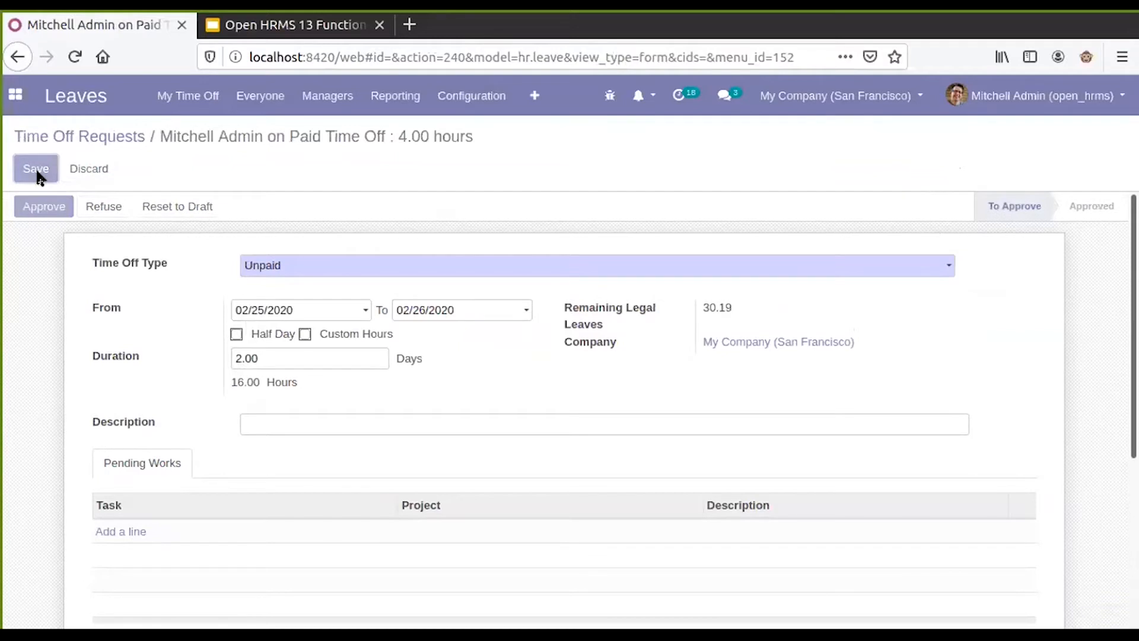
pyautogui.click(56, 209)
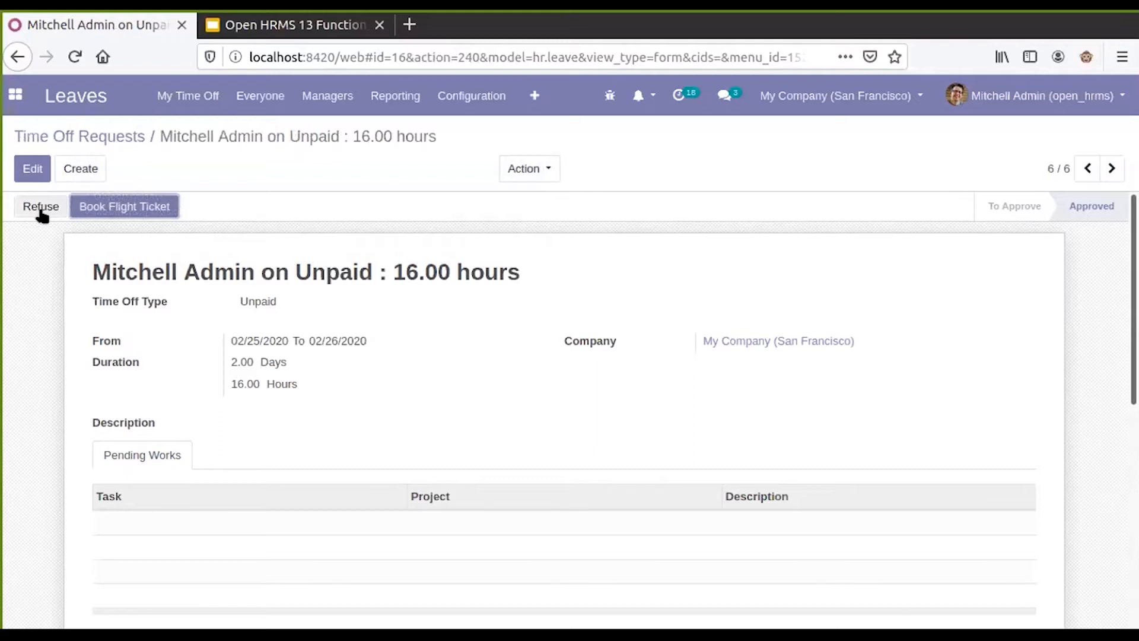
# Open the Payroll app and create a new employee payslip for the administrator employee.
pyautogui.click(16, 96)
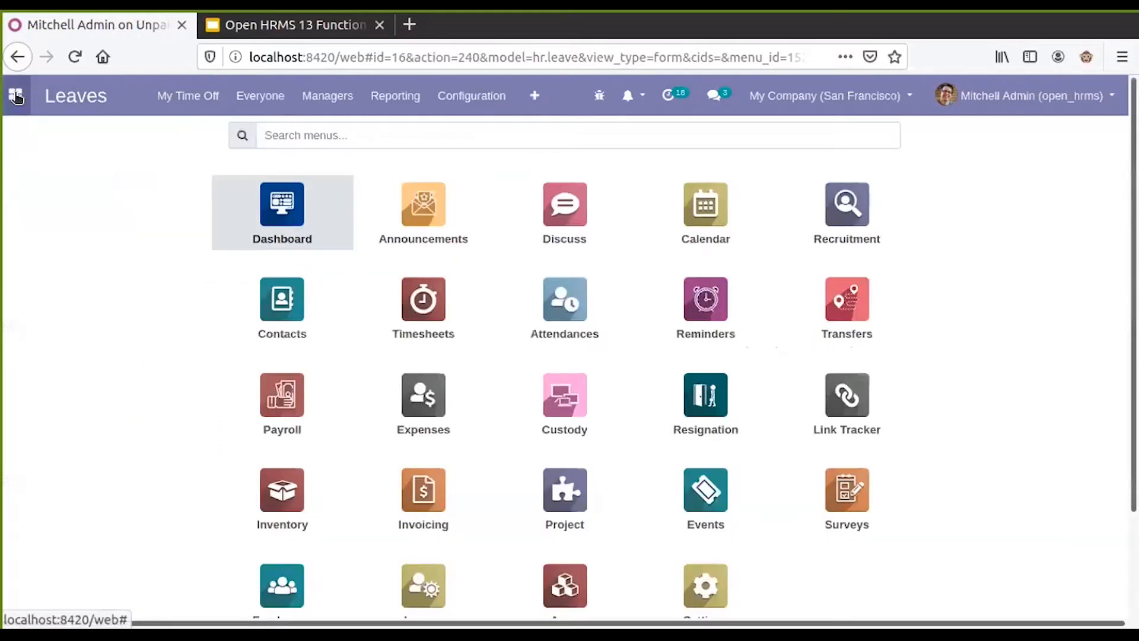
pyautogui.scroll(-2, 324, 418)
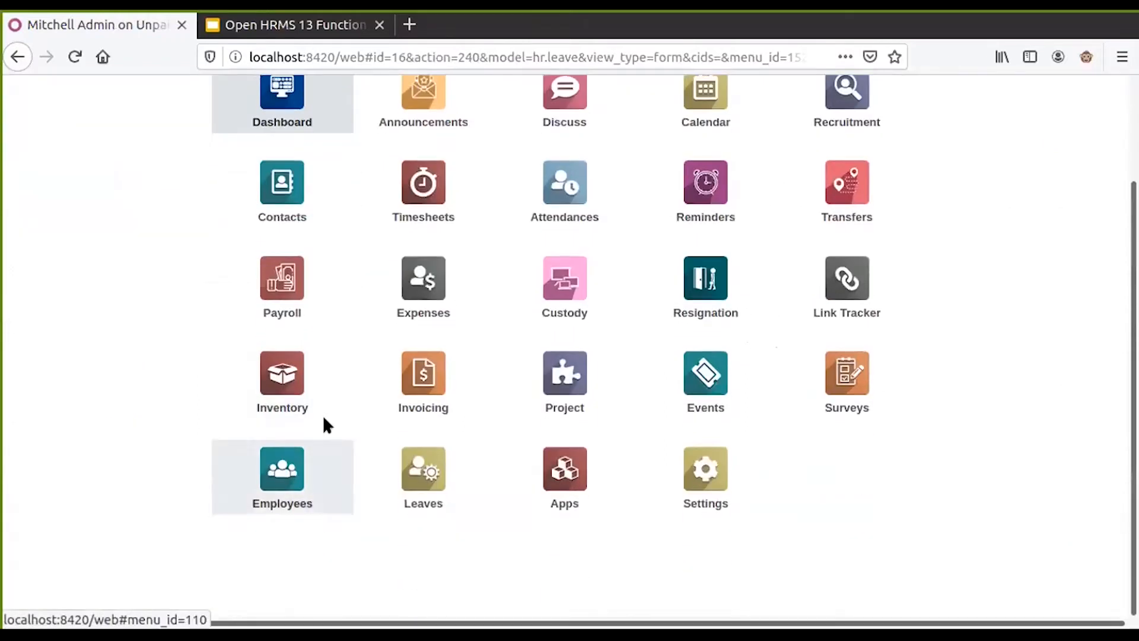
pyautogui.click(283, 281)
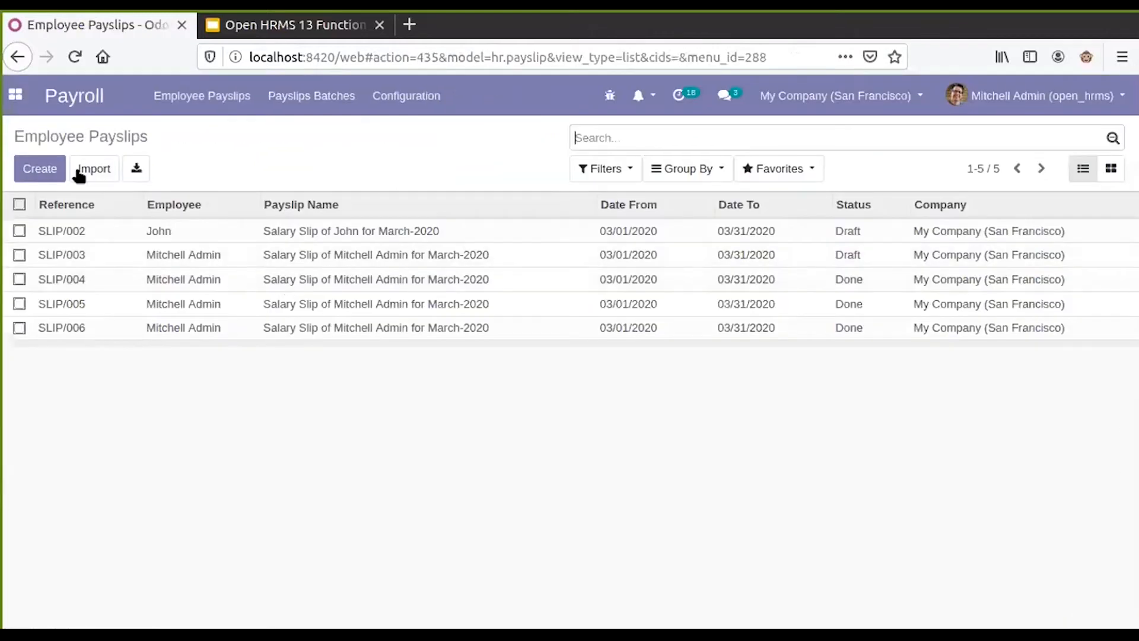
pyautogui.click(42, 169)
pyautogui.click(329, 333)
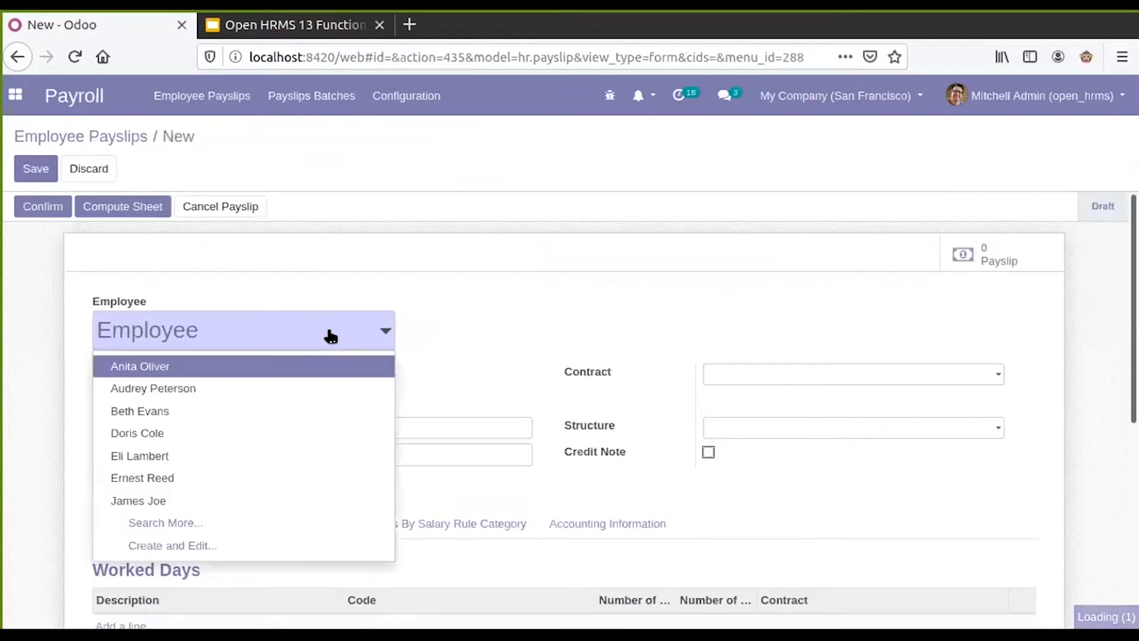
pyautogui.write('mitch')
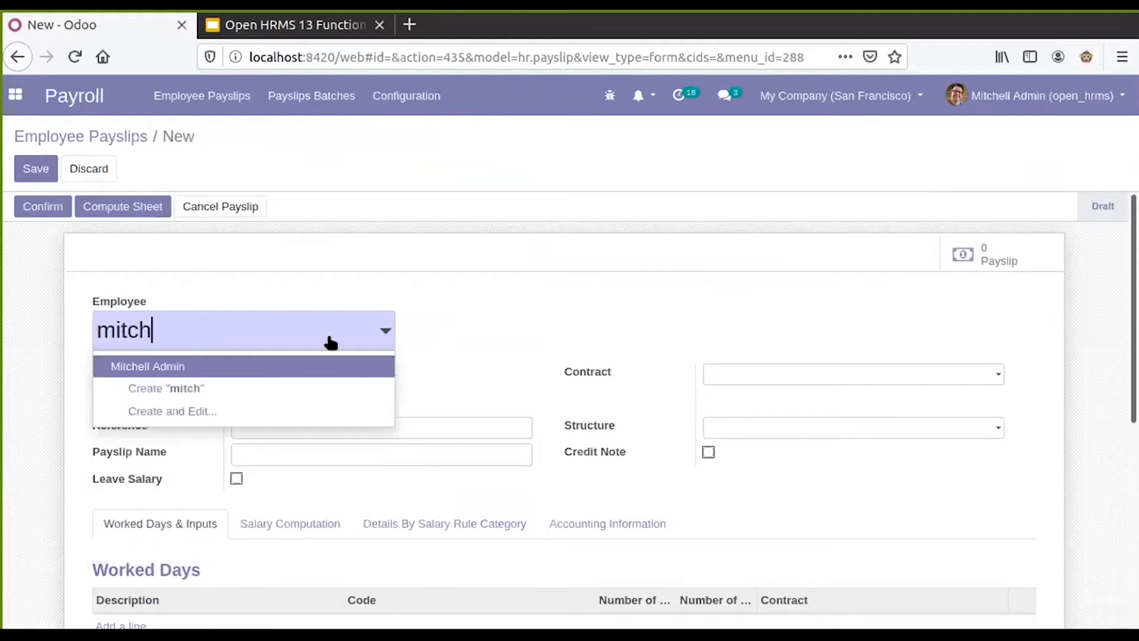
pyautogui.click(305, 366)
# Set the payslip period from 02/01/2020 to 02/29/2020.
pyautogui.scroll(-3, 339, 266)
pyautogui.click(337, 223)
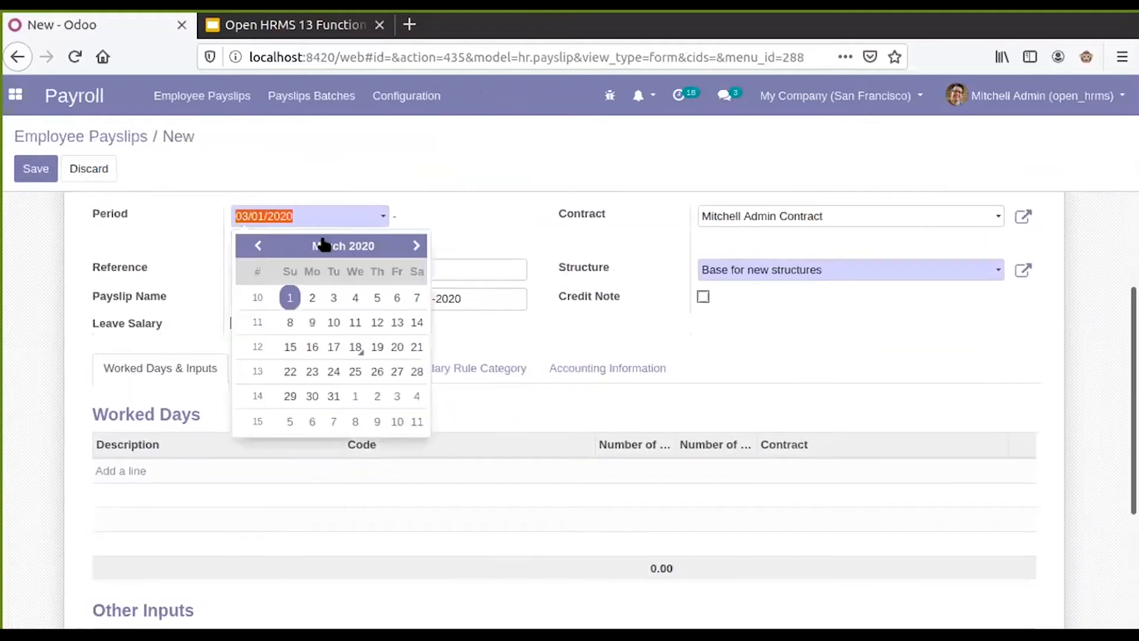
pyautogui.click(257, 245)
pyautogui.click(417, 297)
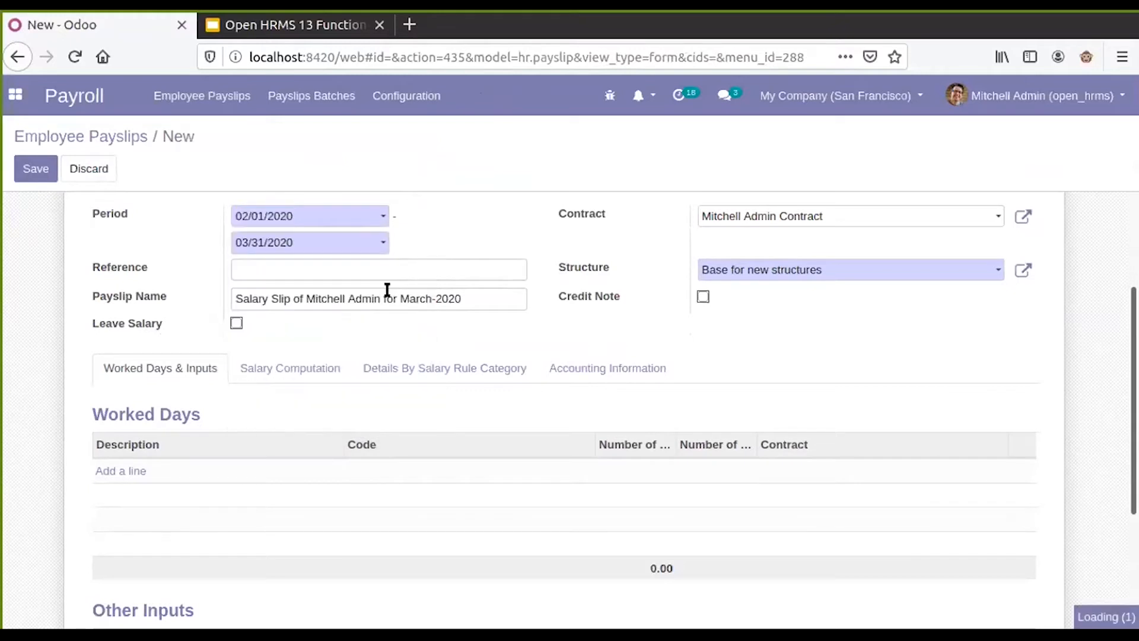
pyautogui.click(362, 244)
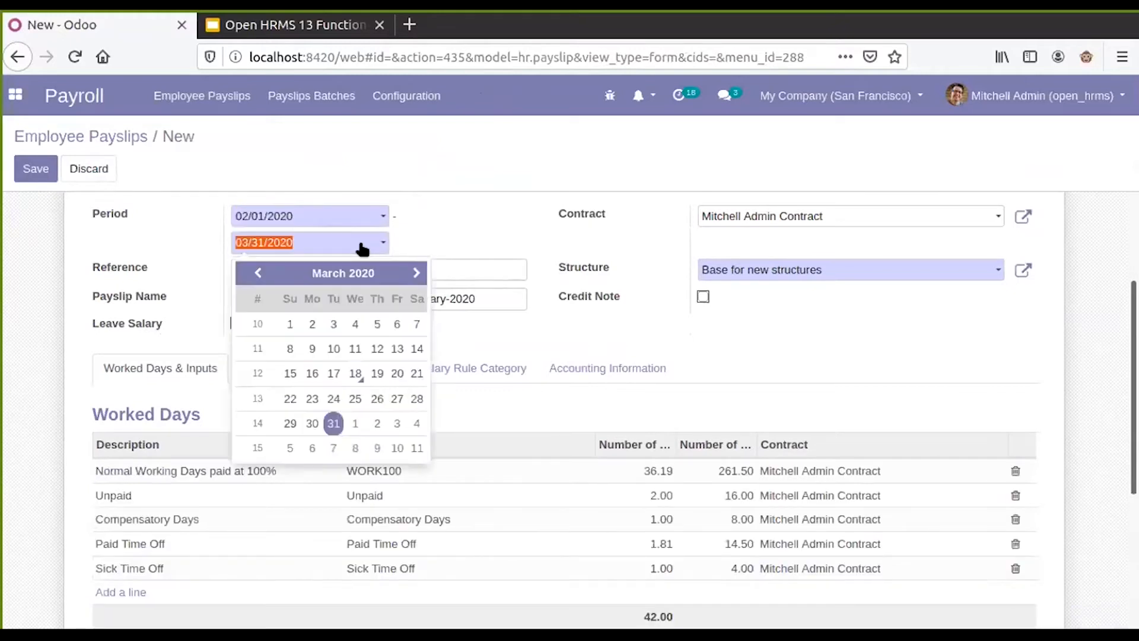
pyautogui.click(257, 273)
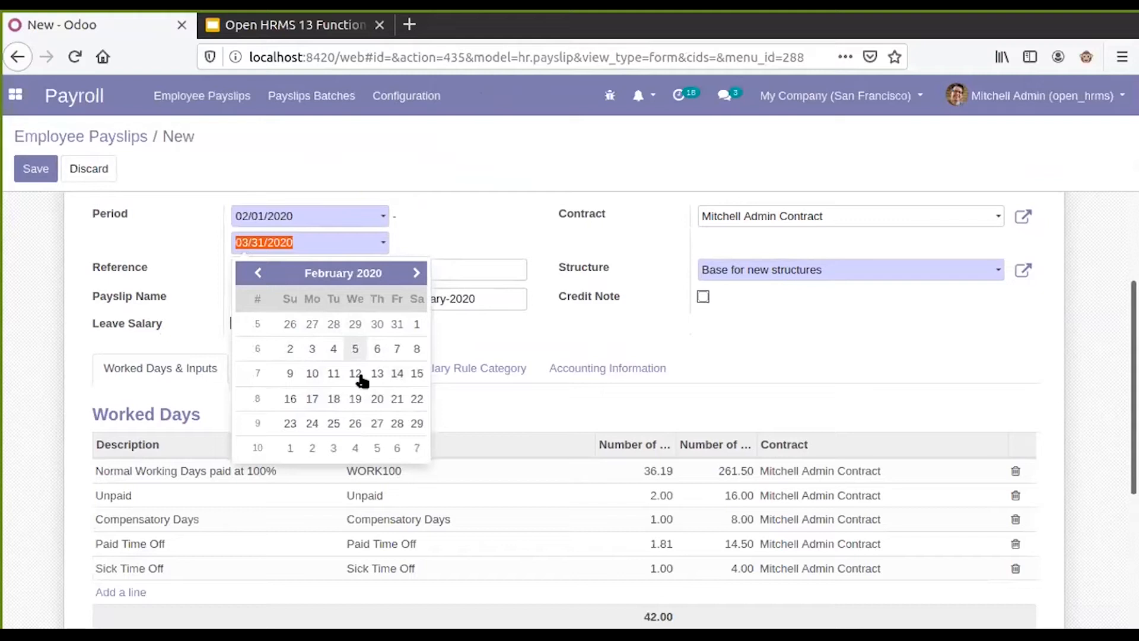
pyautogui.click(415, 428)
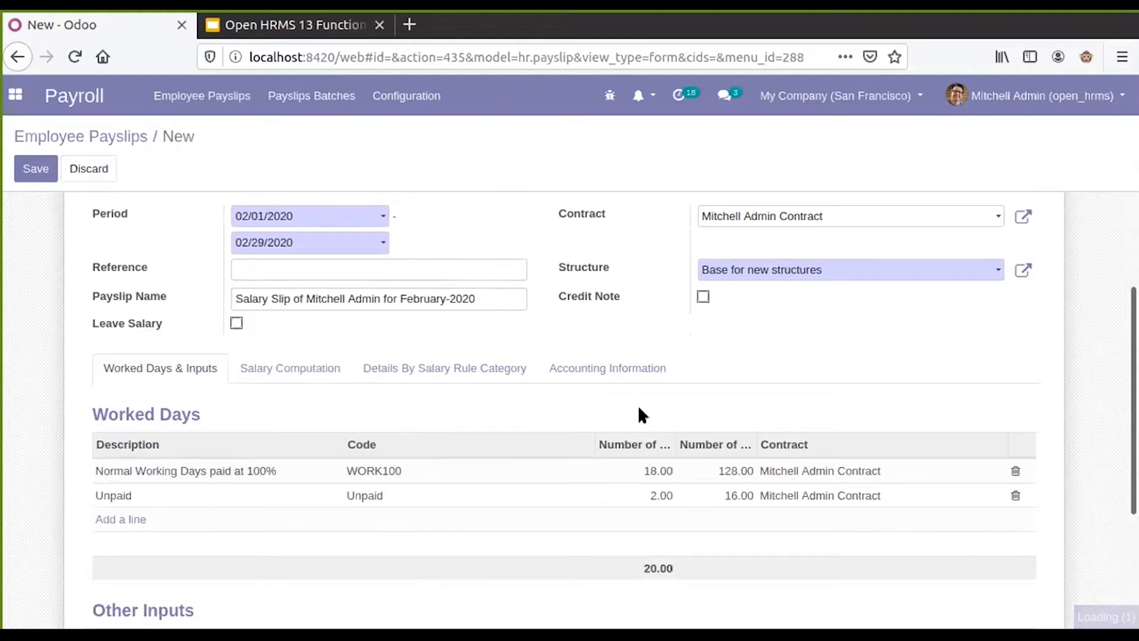
# Widen the Number of Days and Number of Hours columns in the Worked Days table and review the lines.
pyautogui.scroll(-2, 484, 464)
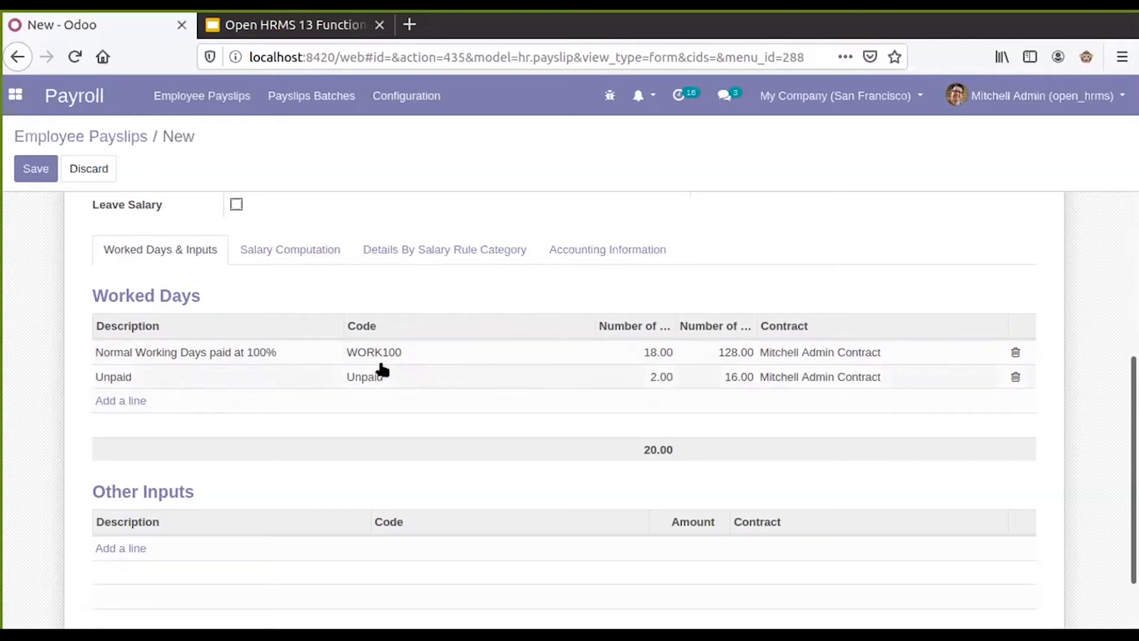
pyautogui.scroll(1, 381, 368)
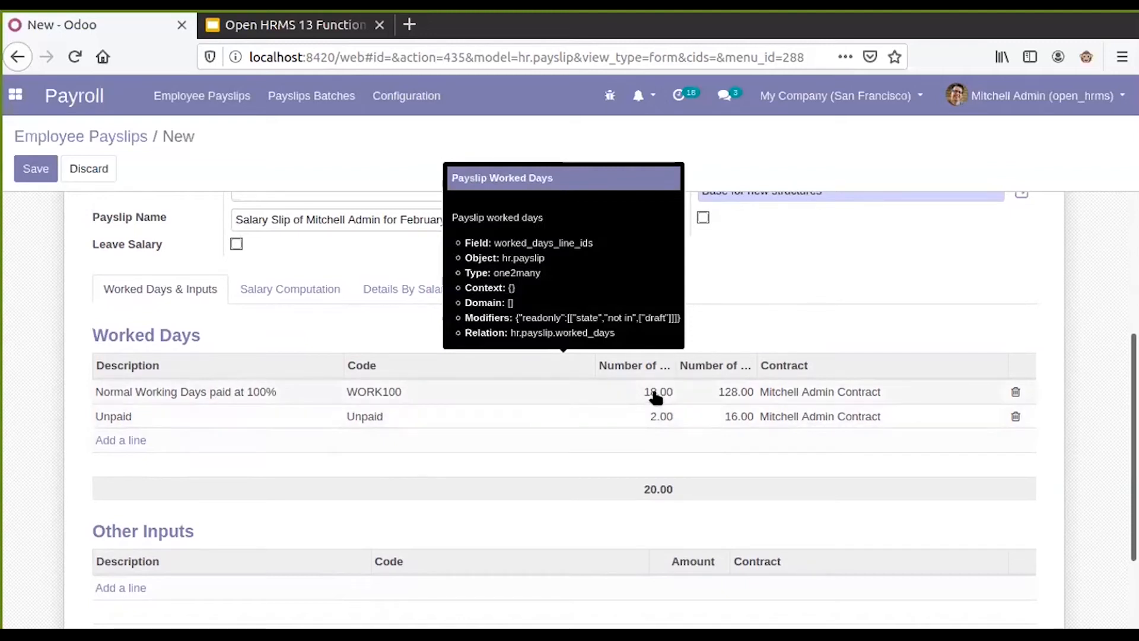
pyautogui.moveTo(676, 366); pyautogui.dragTo(710, 369)
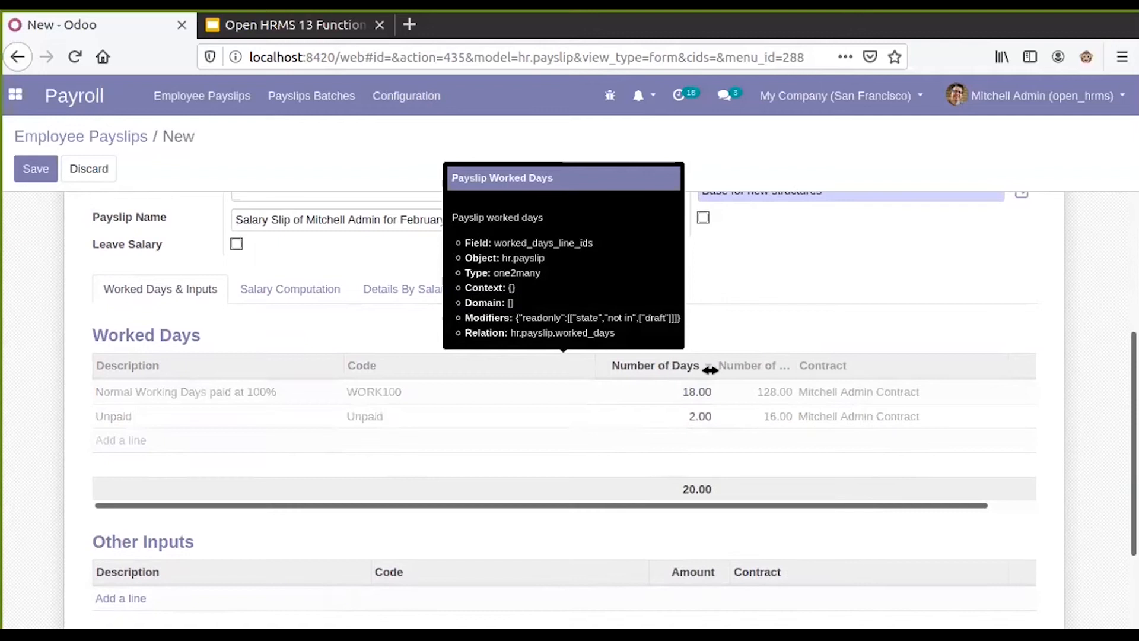
pyautogui.moveTo(795, 367); pyautogui.dragTo(856, 365)
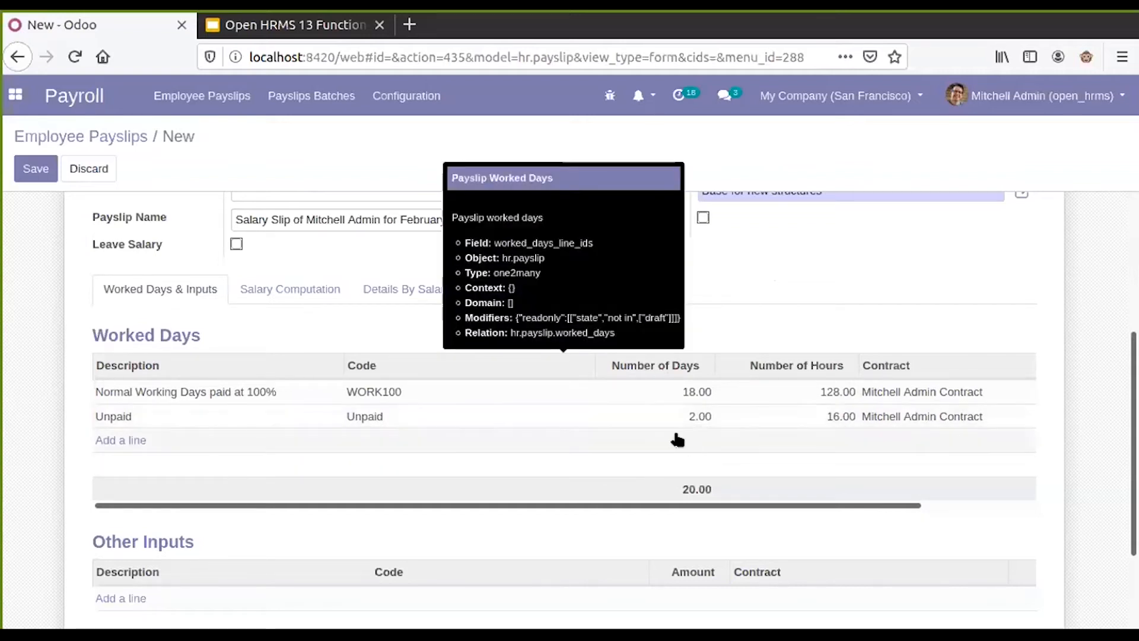
# Compute the payslip sheet and view the resulting salary computation lines.
pyautogui.click(300, 288)
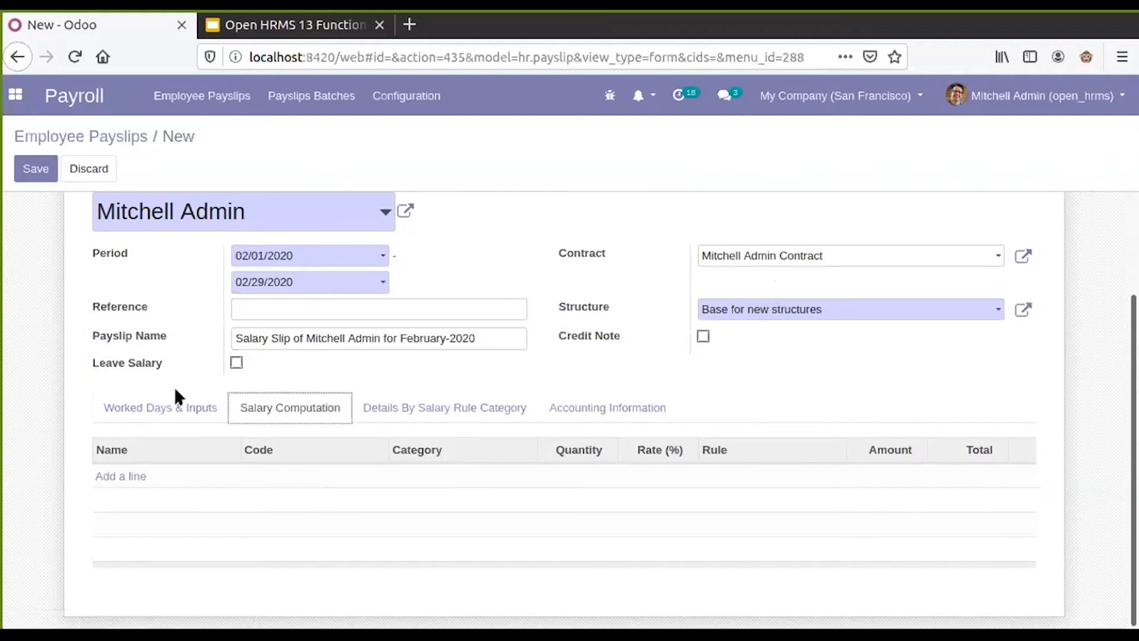
pyautogui.click(176, 403)
pyautogui.scroll(3, 178, 379)
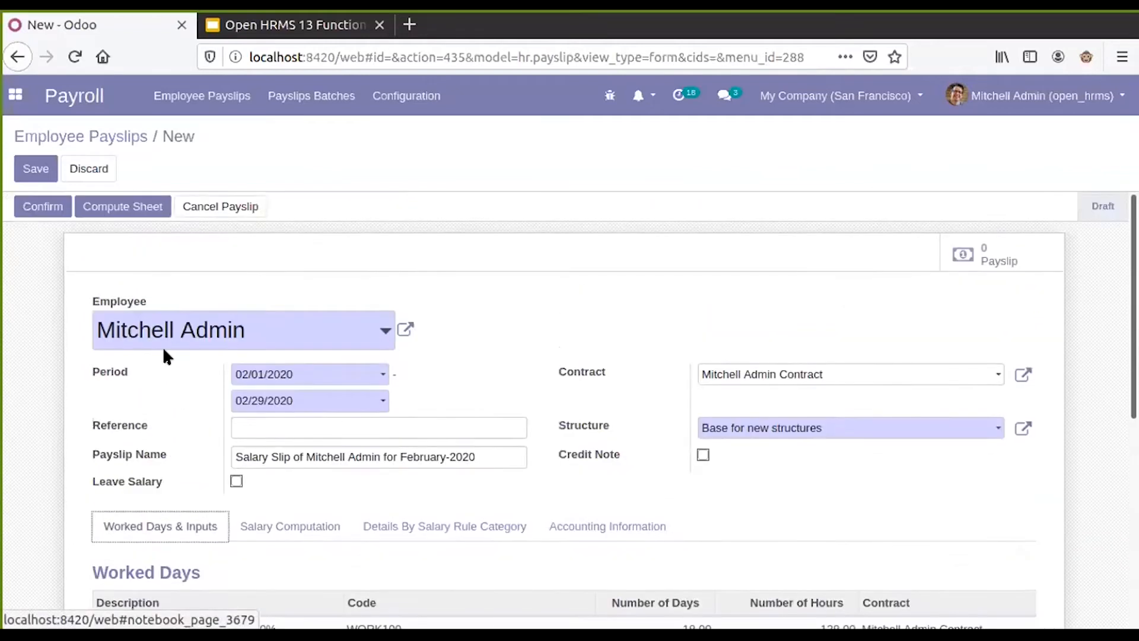
pyautogui.click(142, 208)
pyautogui.scroll(-3, 320, 386)
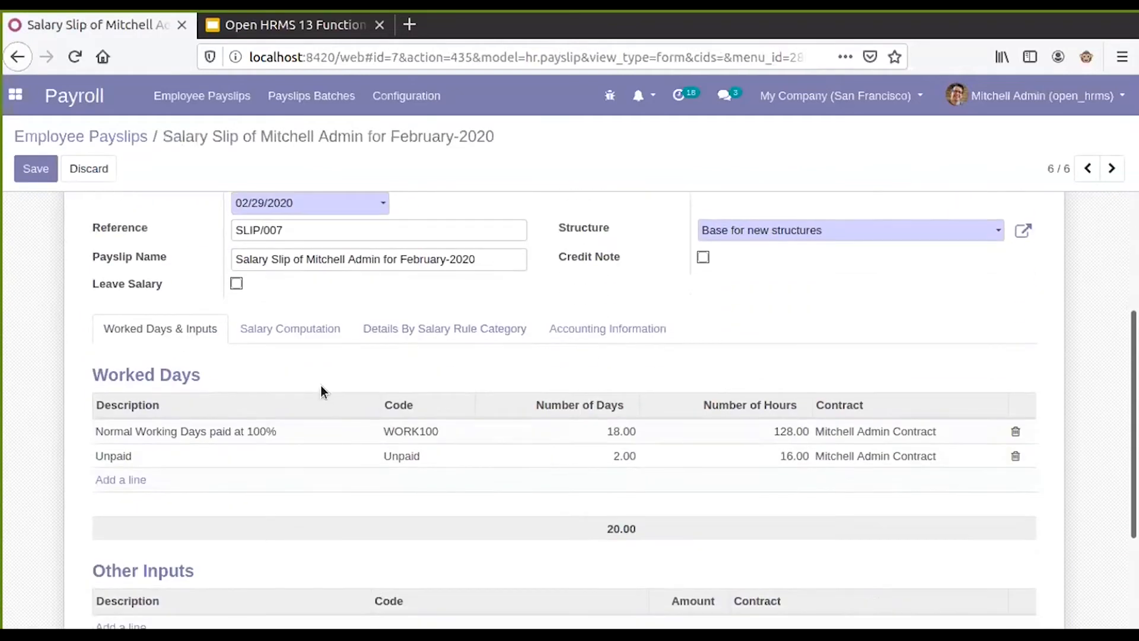
pyautogui.click(291, 333)
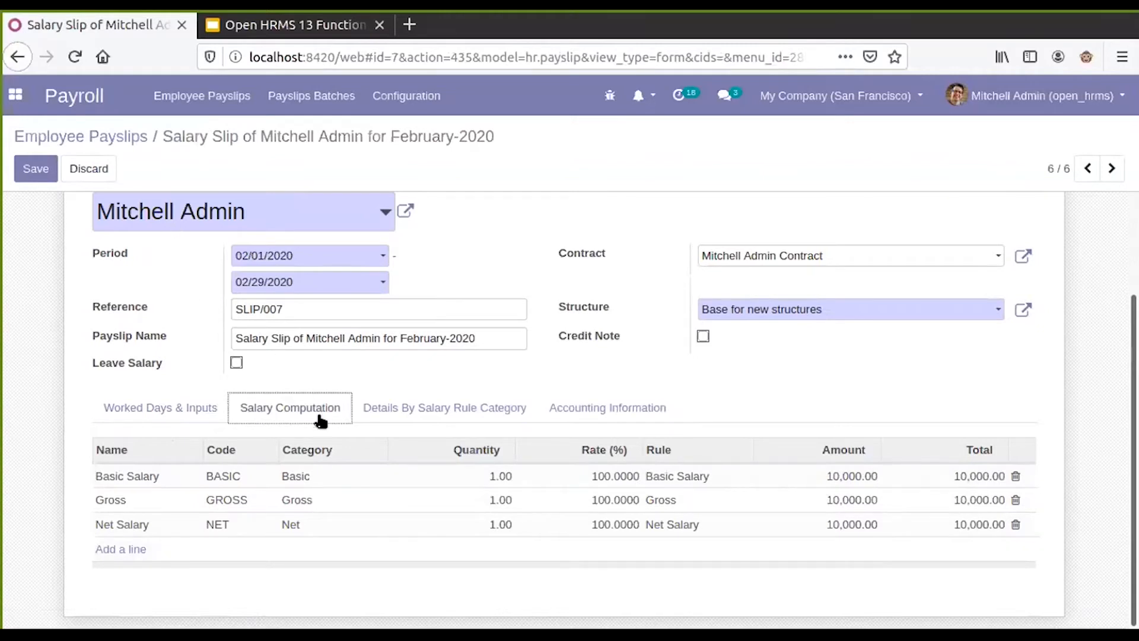
# Try to copy the code of the payslip's Unpaid worked days line and return to the payslips list.
pyautogui.click(200, 409)
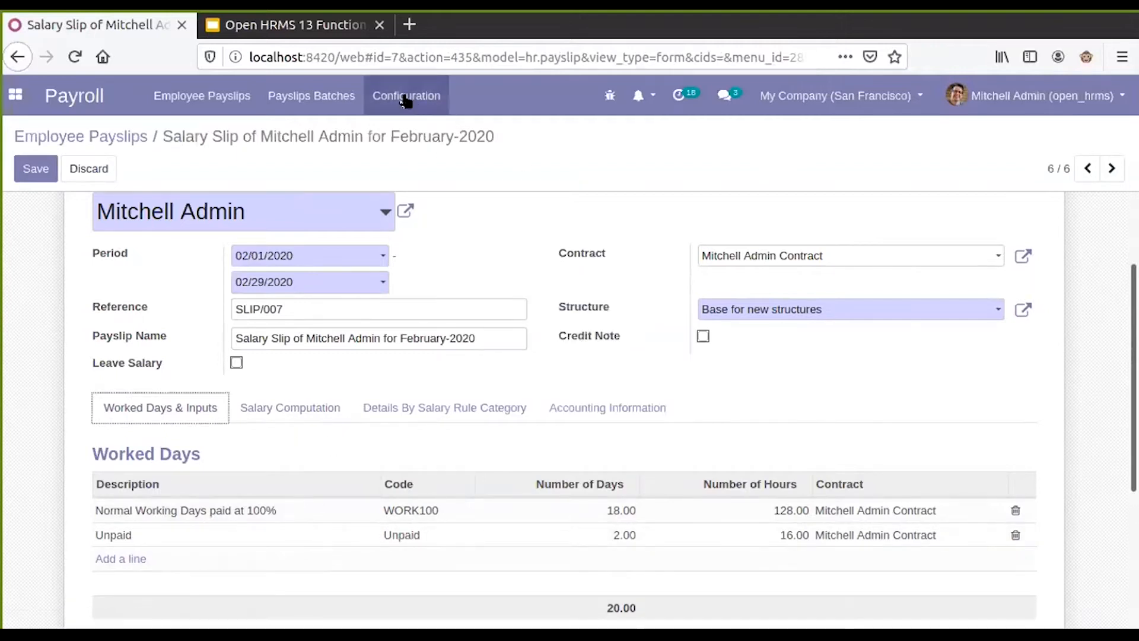
pyautogui.click(399, 535)
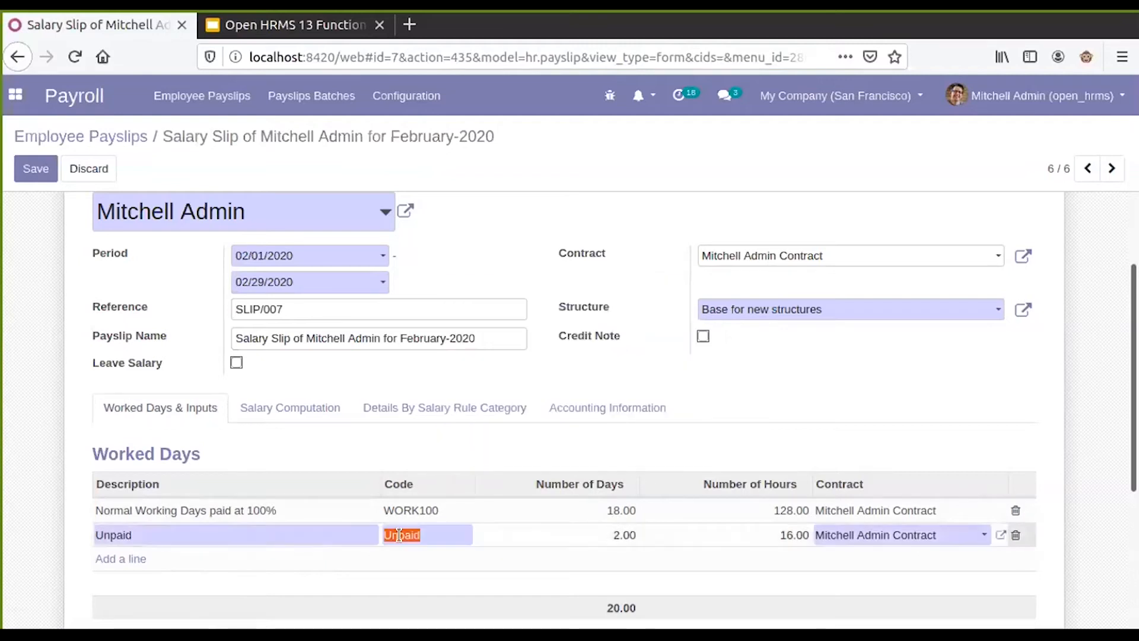
pyautogui.hotkey('alt', 's')
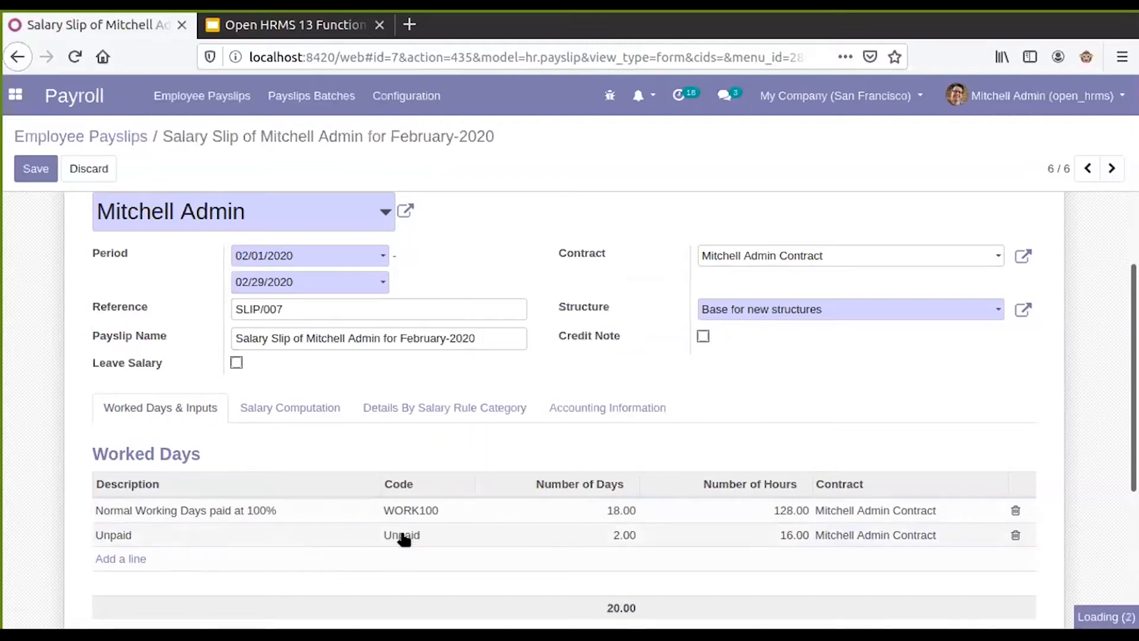
pyautogui.hotkey('alt', 'c')
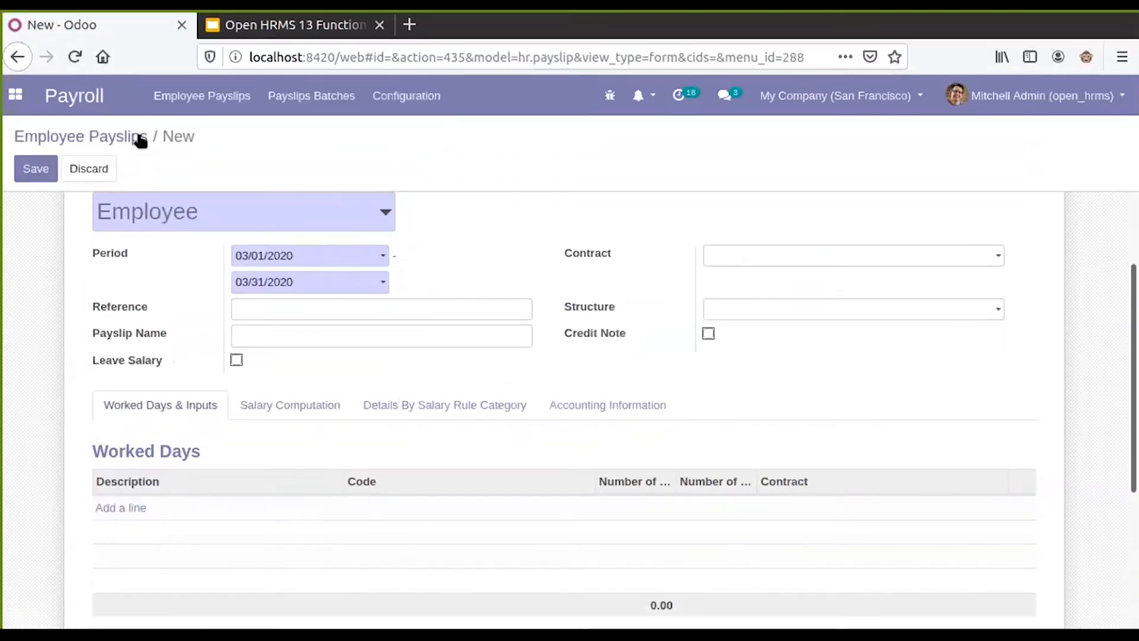
pyautogui.click(138, 135)
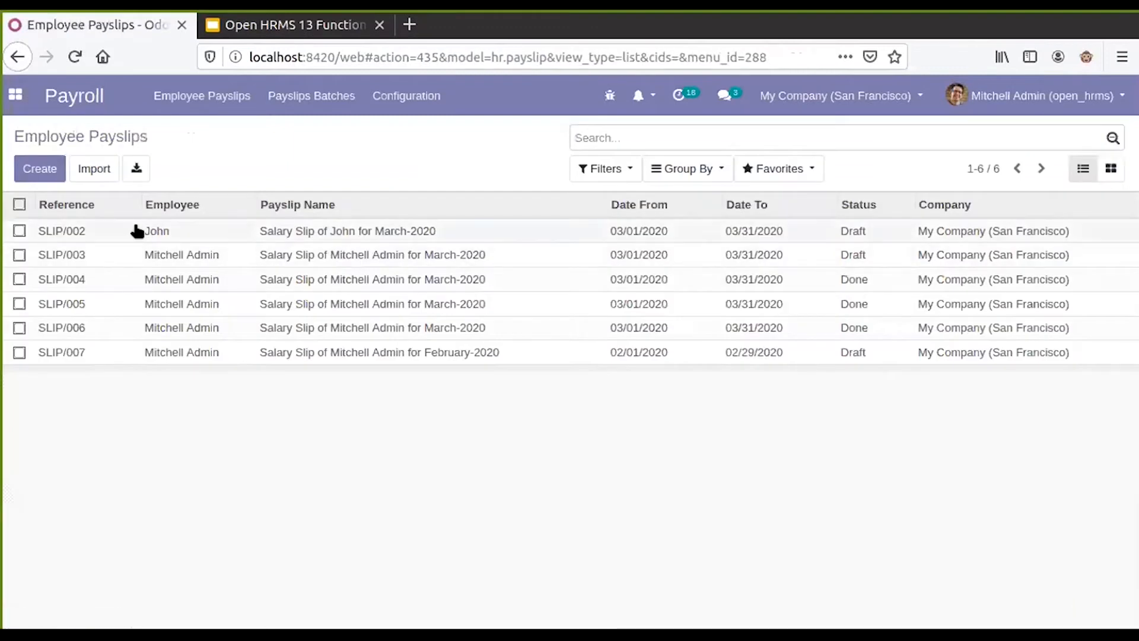
# Open the February-2020 payslip and view the details of its Unpaid worked days line.
pyautogui.click(127, 357)
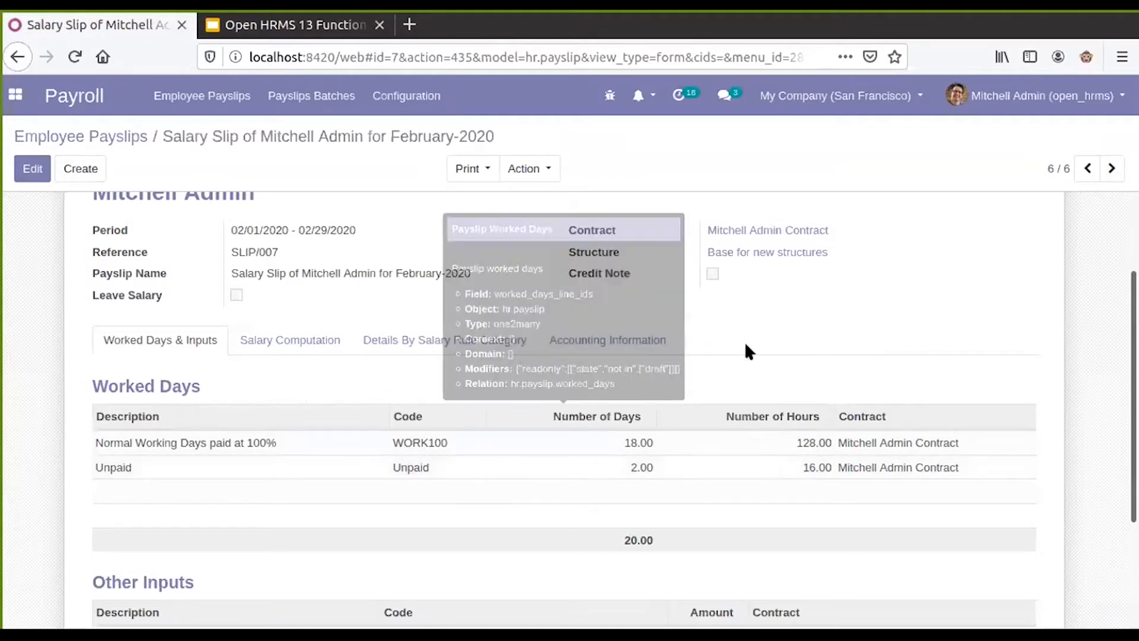
pyautogui.click(415, 467)
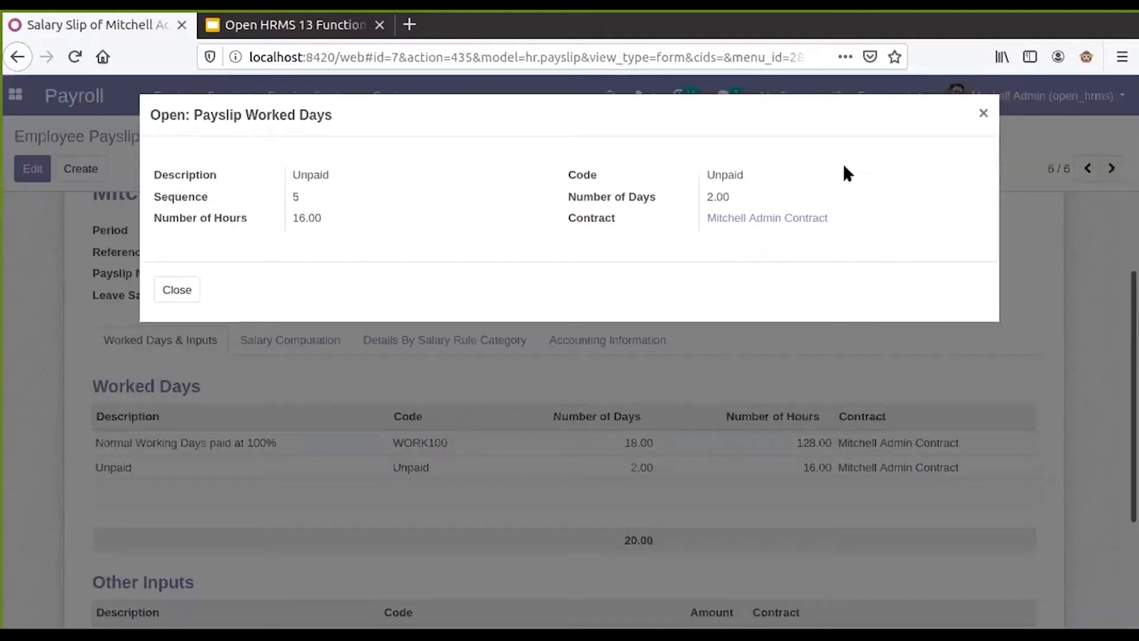
pyautogui.click(984, 114)
pyautogui.click(415, 466)
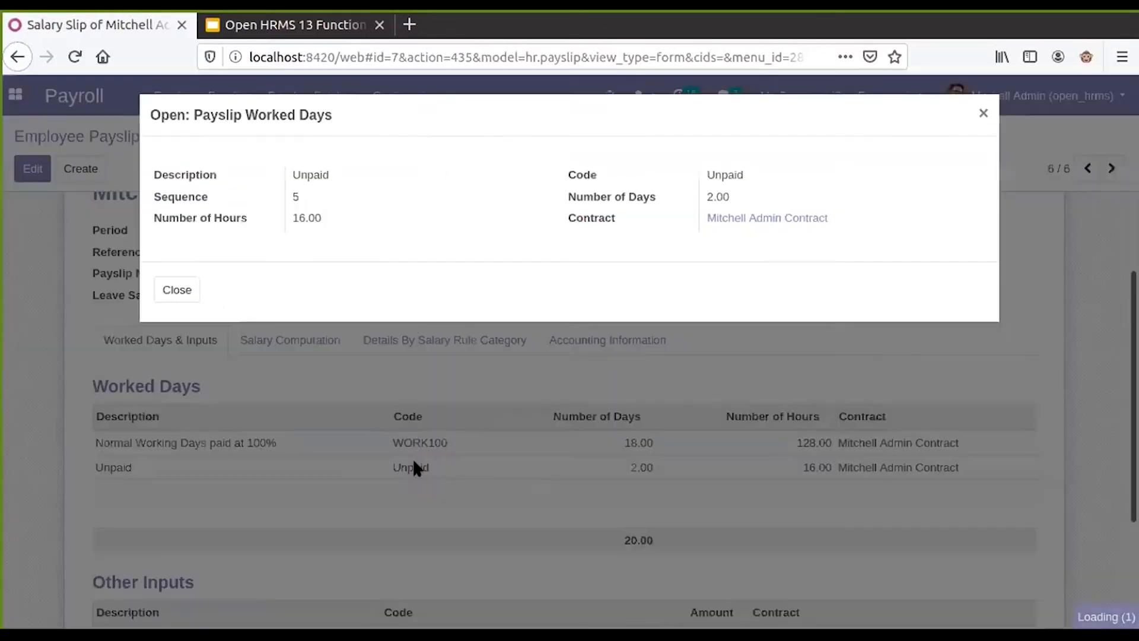
pyautogui.click(983, 113)
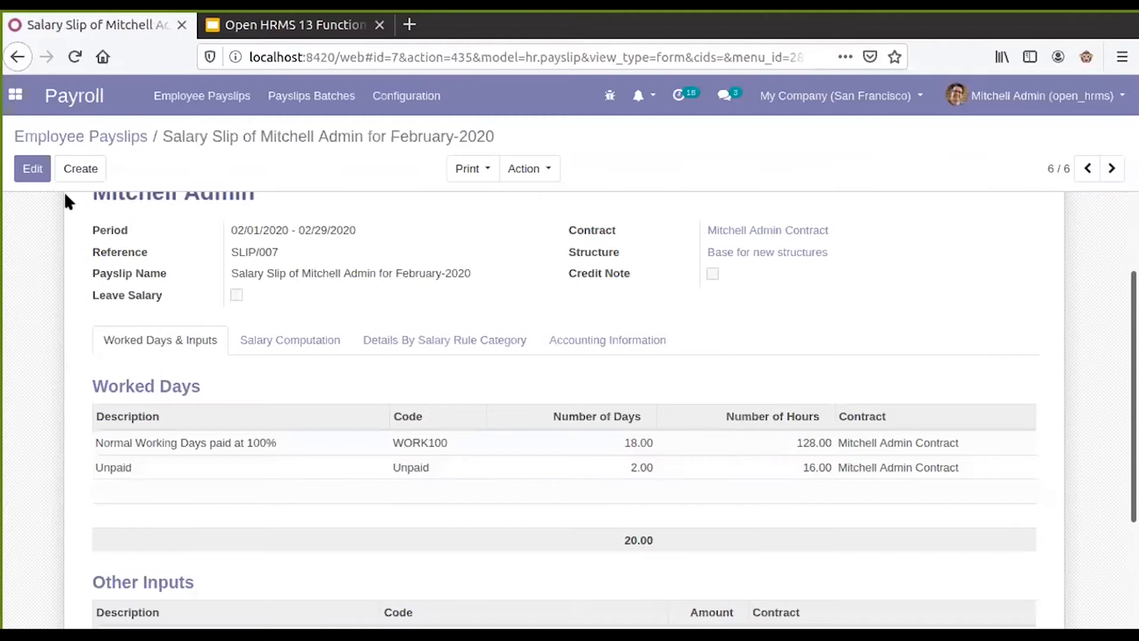
# Edit the February-2020 payslip to try copying the Unpaid code again, and go back to the payslips list.
pyautogui.click(33, 168)
pyautogui.click(425, 538)
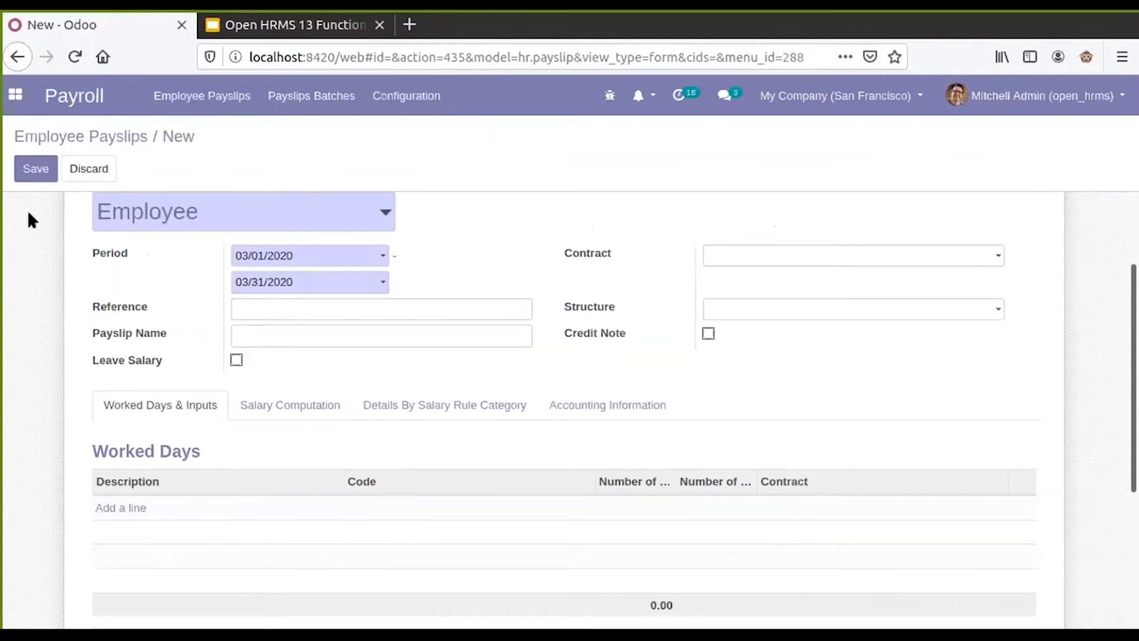
pyautogui.click(40, 142)
# Open the salary rules list and examine the second Leave Salary rule.
pyautogui.click(379, 96)
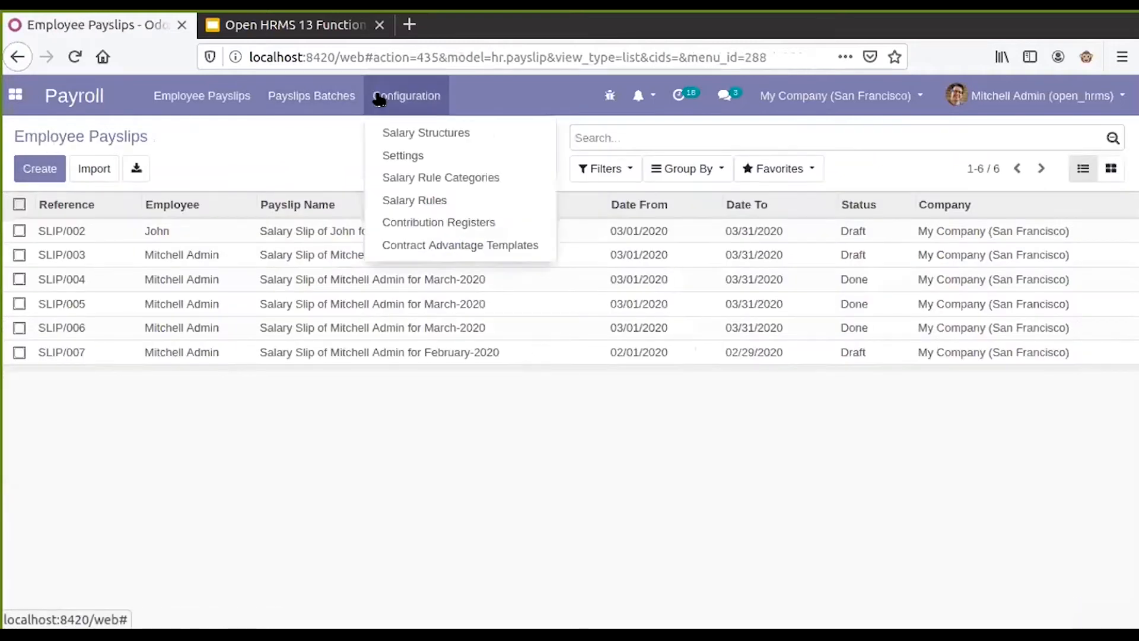
pyautogui.click(438, 199)
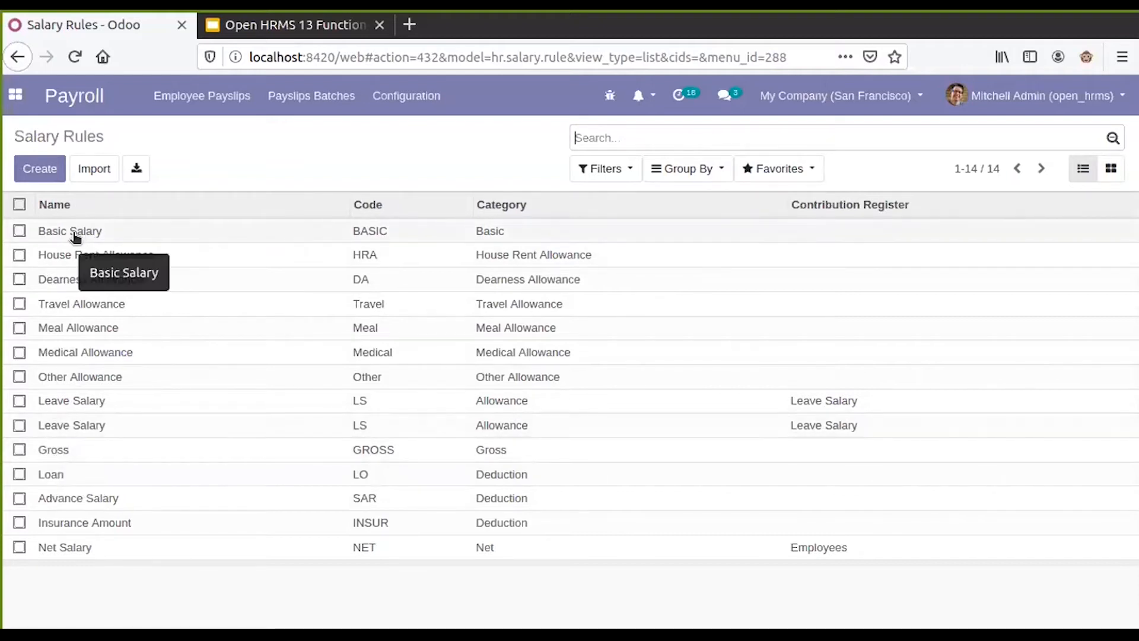
pyautogui.click(51, 425)
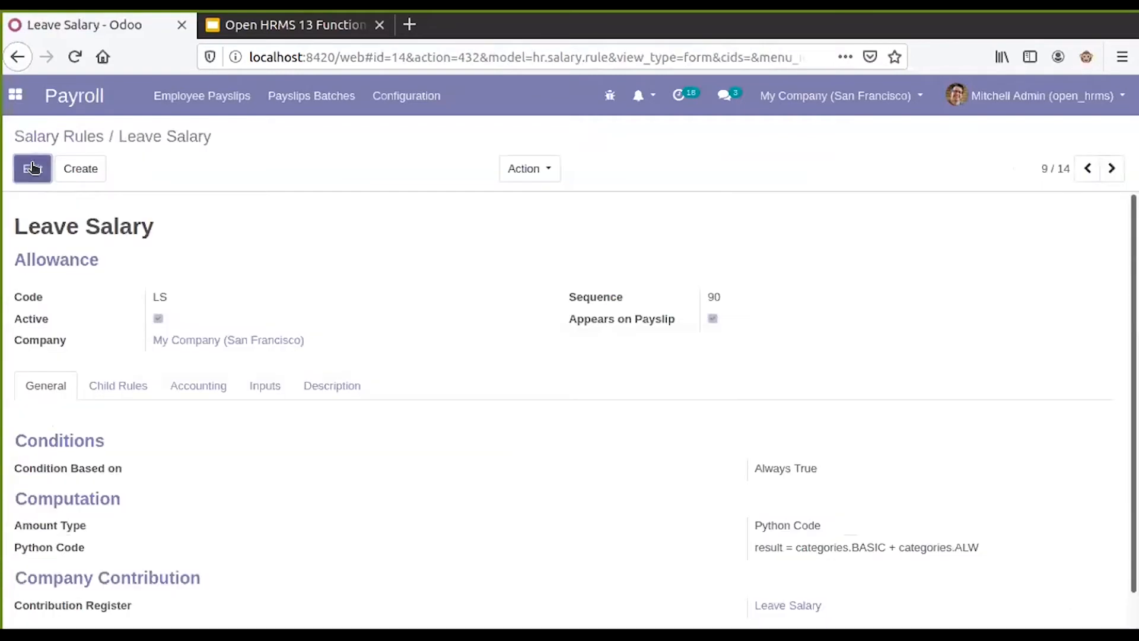
pyautogui.click(93, 140)
# Create a new salary rule named Unpaid Leave with the category Deduction.
pyautogui.click(37, 171)
pyautogui.click(116, 245)
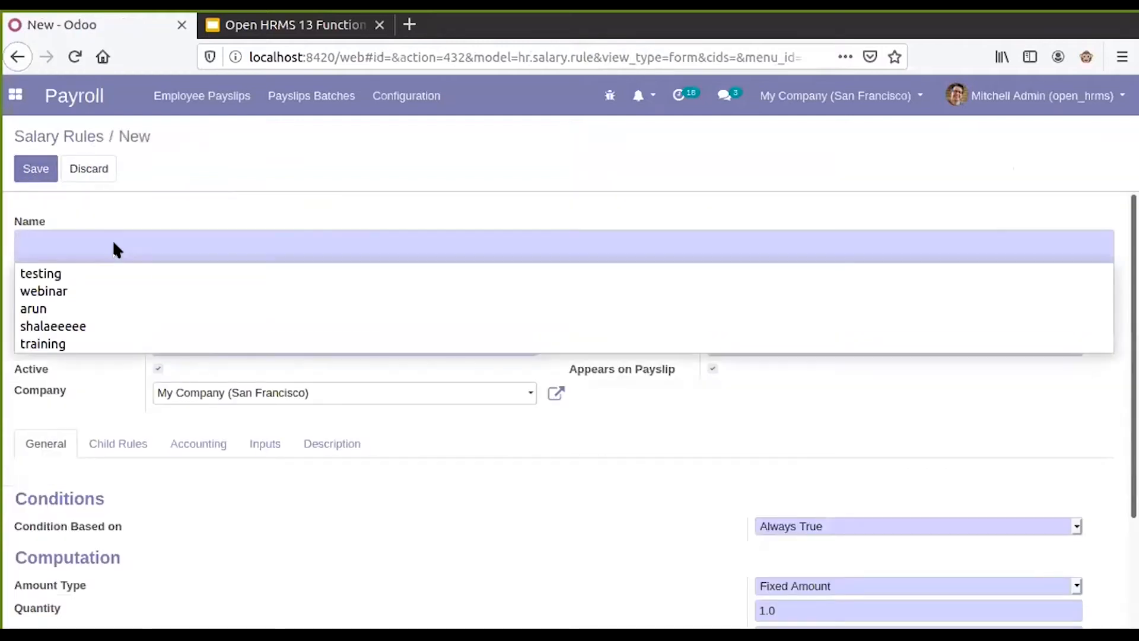
pyautogui.write('Unpa')
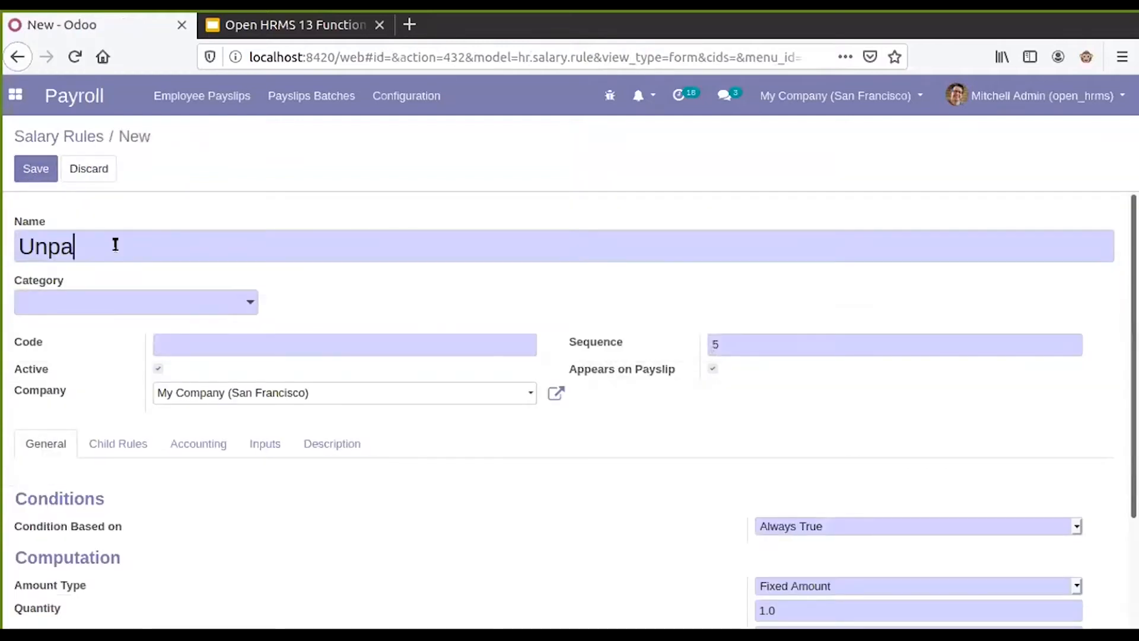
pyautogui.write('id Leave')
pyautogui.click(132, 305)
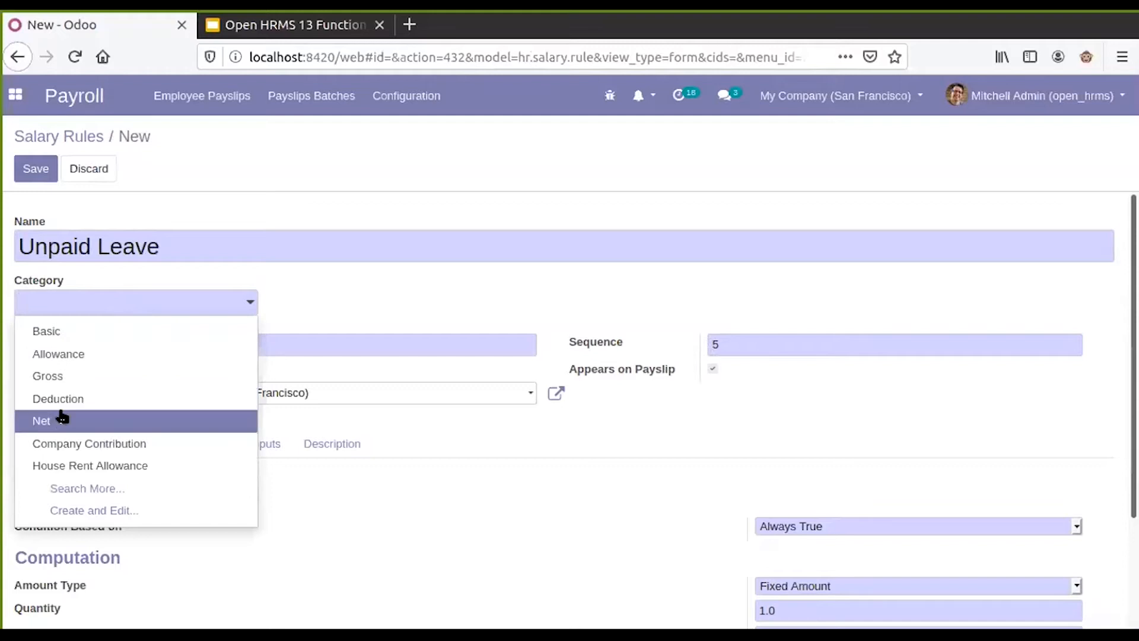
pyautogui.click(79, 400)
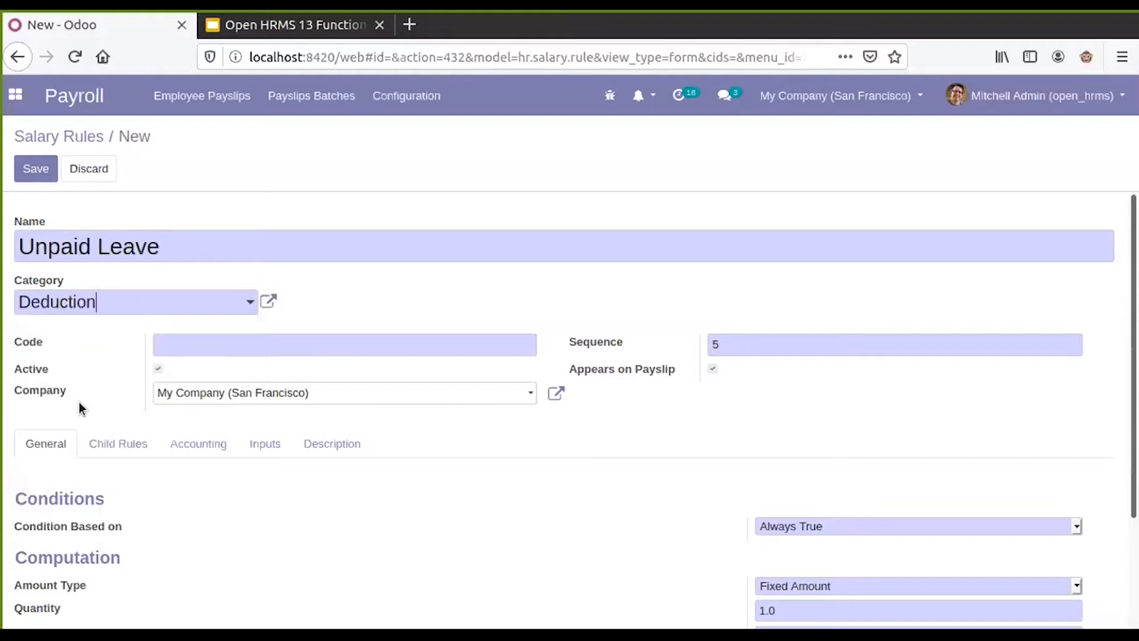
# Fill in the Unpaid Leave rule's code by pasting the copied Unpaid code.
pyautogui.click(315, 344)
pyautogui.rightClick(314, 345)
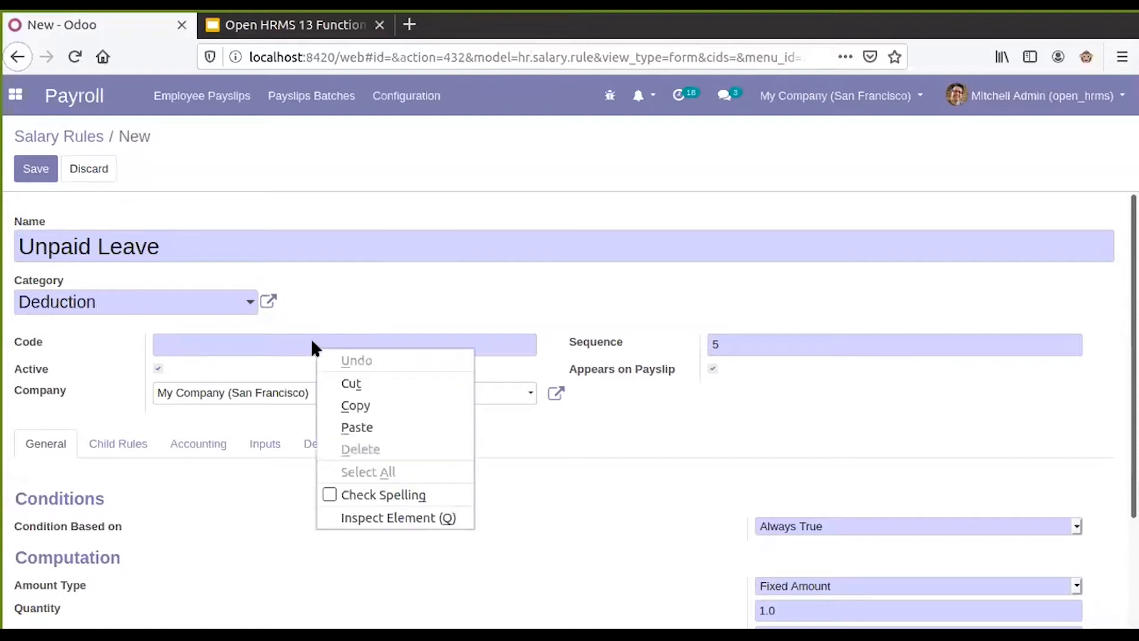
pyautogui.click(375, 422)
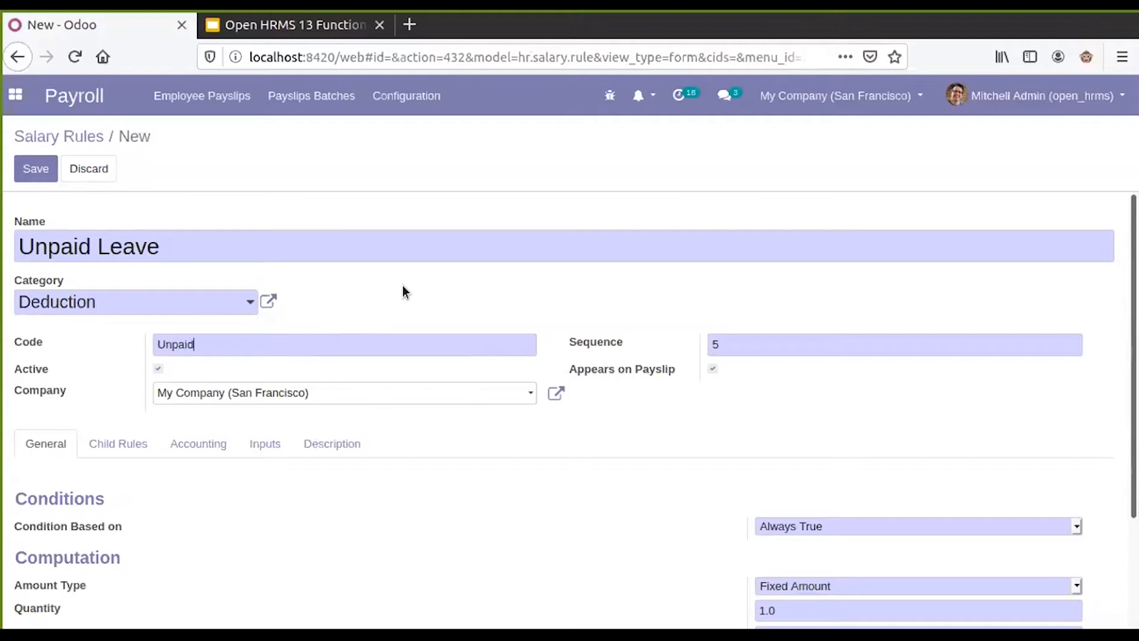
# Base the salary rule's condition on a Python Expression.
pyautogui.scroll(-3, 618, 425)
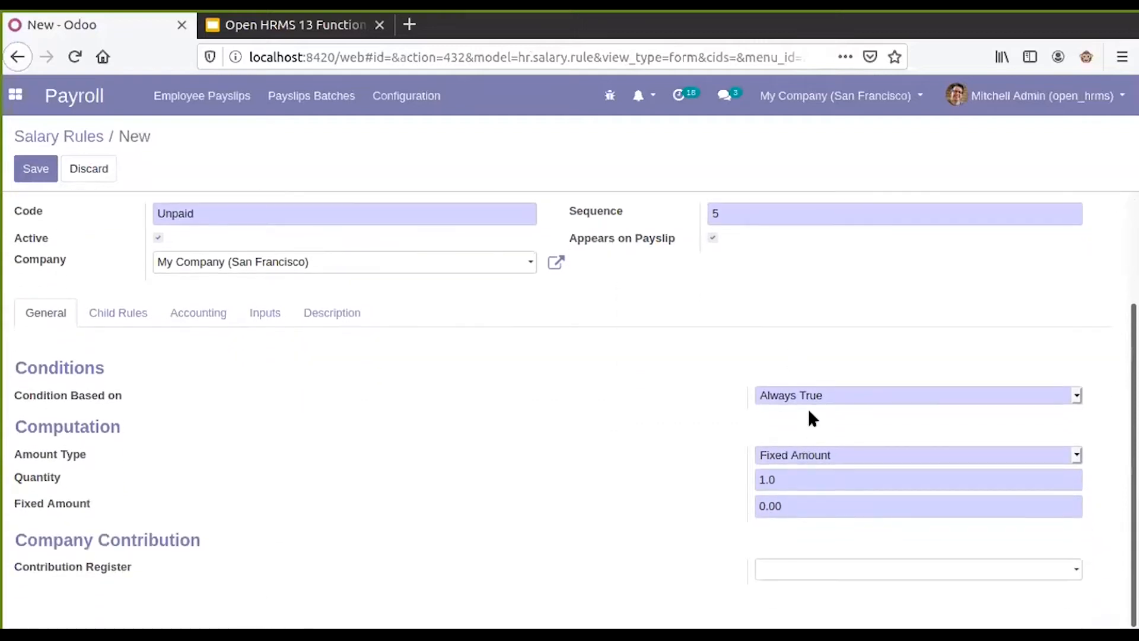
pyautogui.click(784, 400)
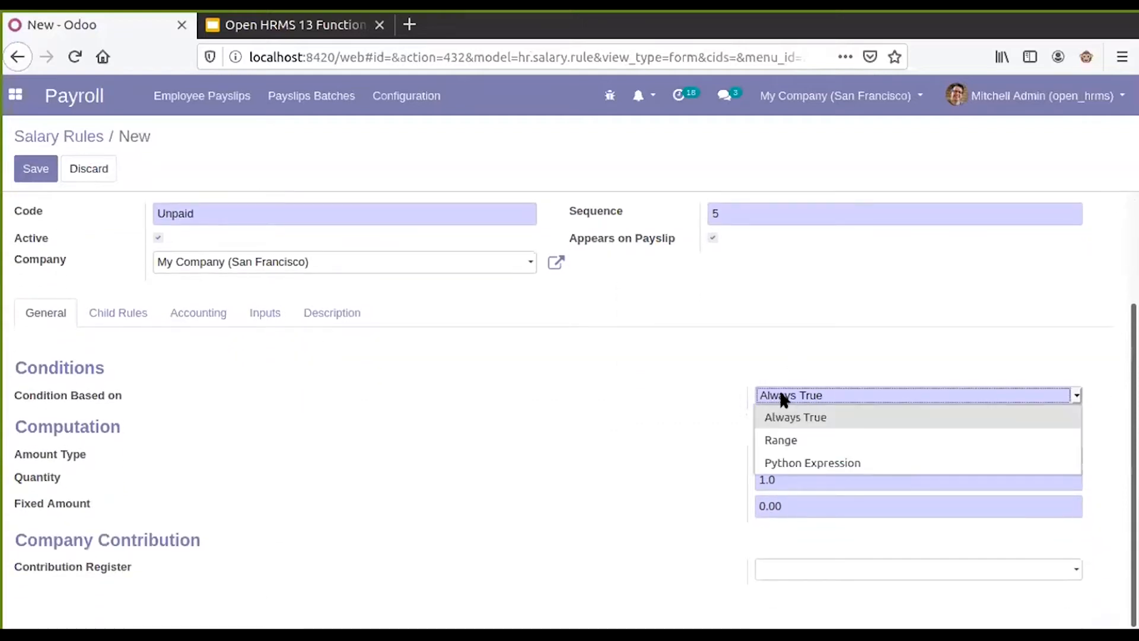
pyautogui.click(805, 439)
pyautogui.click(819, 395)
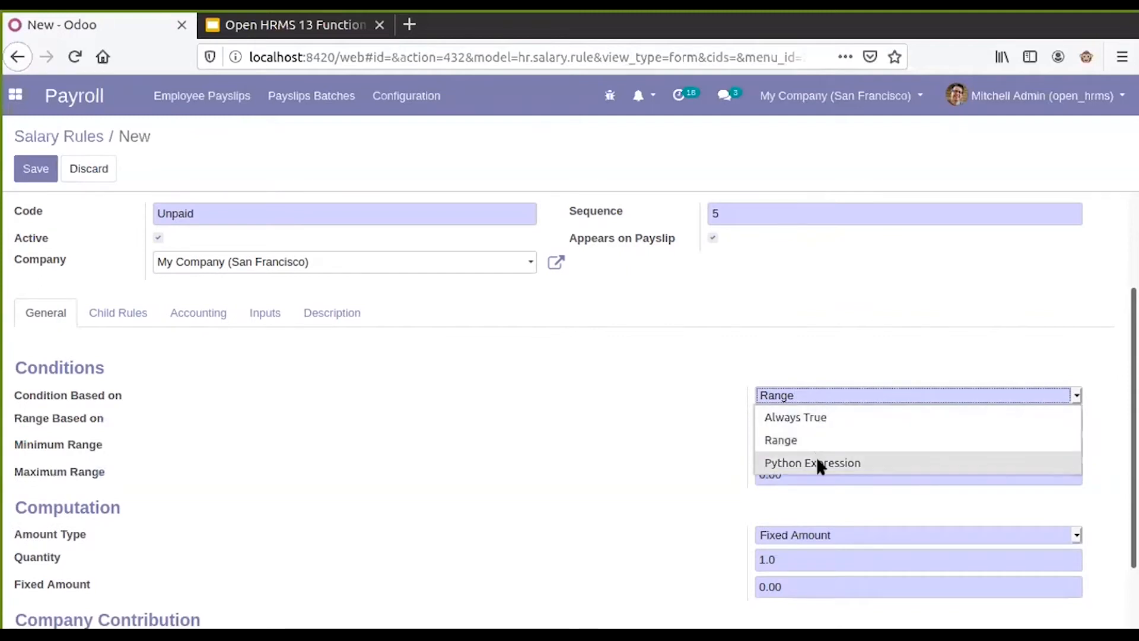
pyautogui.click(818, 463)
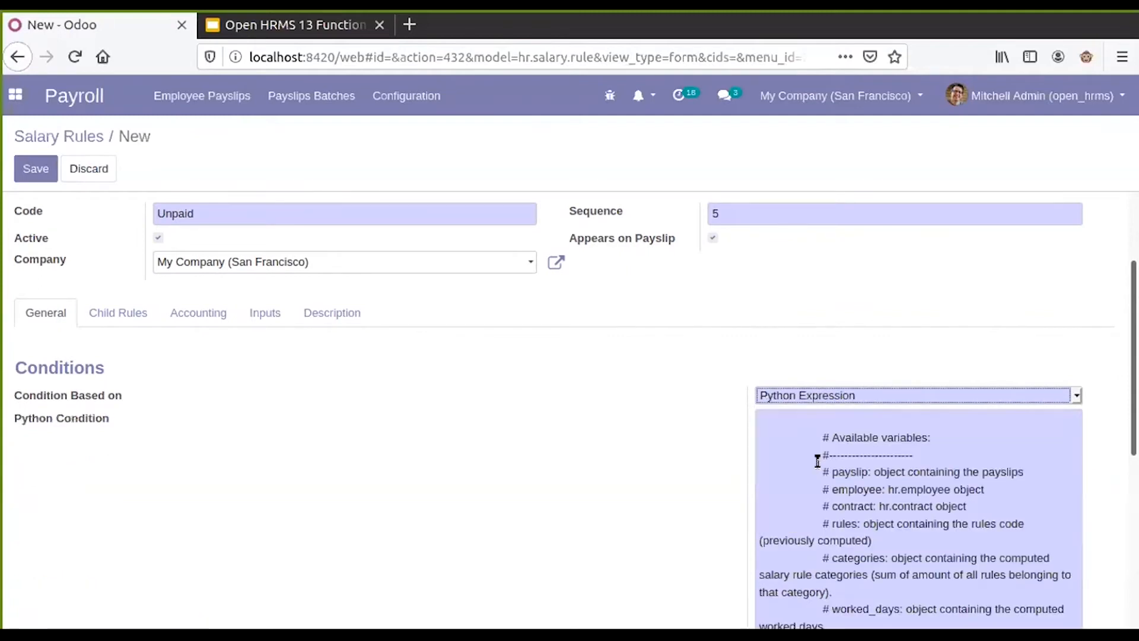
# Strip the template comments, indentation and default expression from the Python condition, leaving only "result =".
pyautogui.scroll(-3, 825, 428)
pyautogui.scroll(-3, 825, 433)
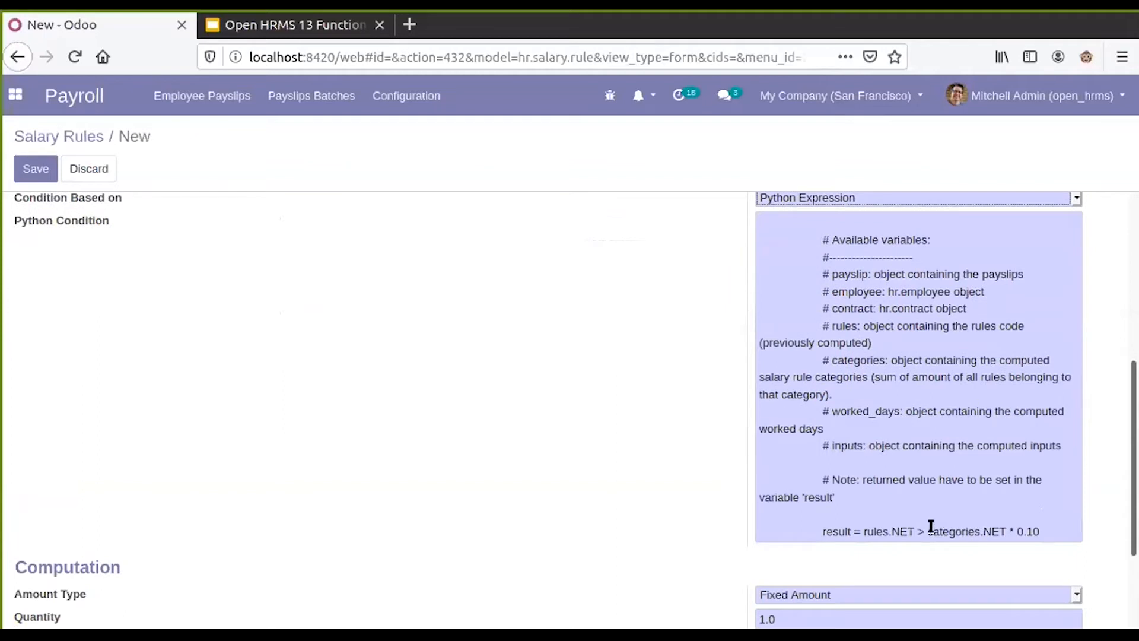
pyautogui.moveTo(842, 510); pyautogui.dragTo(747, 213)
pyautogui.press('BackSpace')
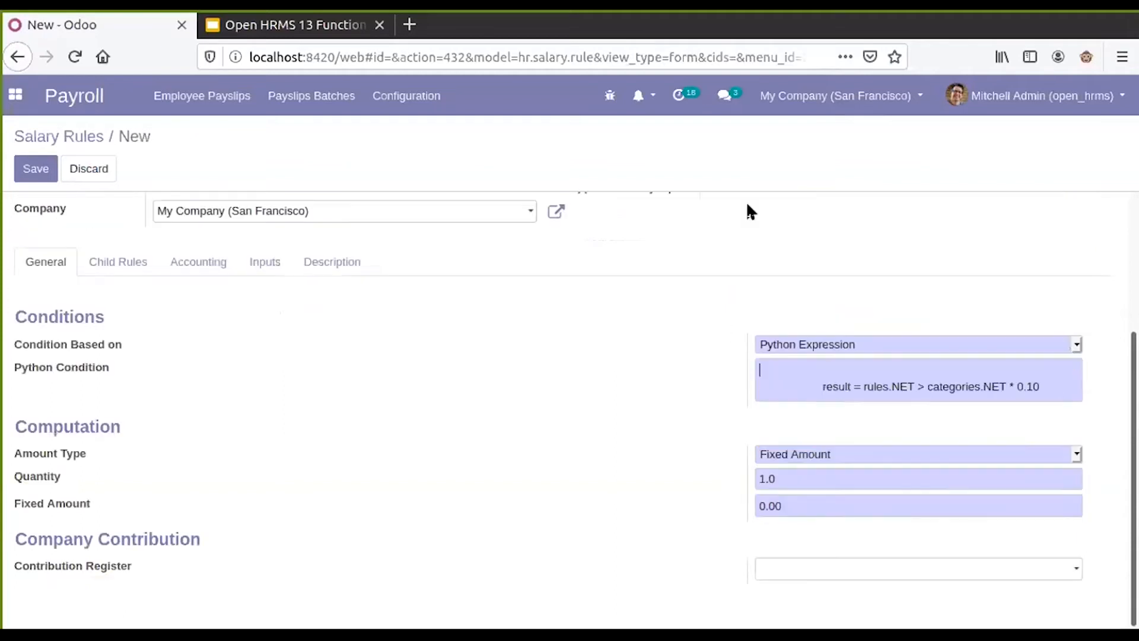
pyautogui.click(821, 382)
pyautogui.press('BackSpace')
pyautogui.press('BackSpace')
pyautogui.press('BackSpace')
pyautogui.press('BackSpace')
pyautogui.press('BackSpace')
pyautogui.press('BackSpace')
pyautogui.press('BackSpace')
pyautogui.press('BackSpace')
pyautogui.press('BackSpace')
pyautogui.press('BackSpace')
pyautogui.press('BackSpace')
pyautogui.press('BackSpace')
pyautogui.press('BackSpace')
pyautogui.press('BackSpace')
pyautogui.press('BackSpace')
pyautogui.press('BackSpace')
pyautogui.press('BackSpace')
pyautogui.press('BackSpace')
pyautogui.press('BackSpace')
pyautogui.press('BackSpace')
pyautogui.press('BackSpace')
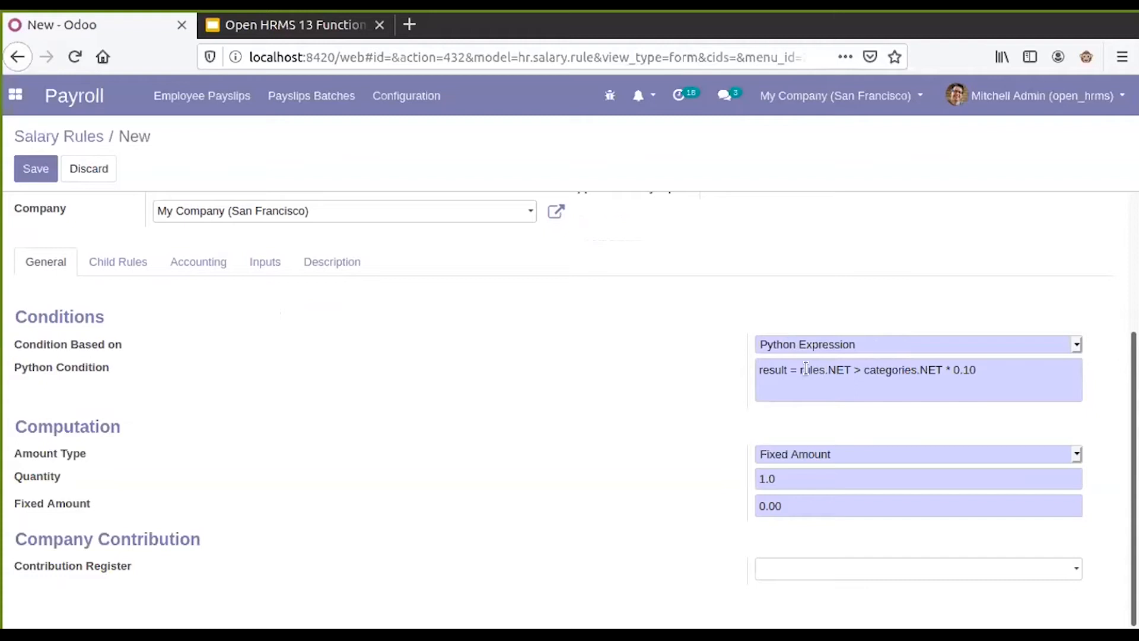
pyautogui.moveTo(804, 368); pyautogui.dragTo(981, 367)
pyautogui.press('BackSpace')
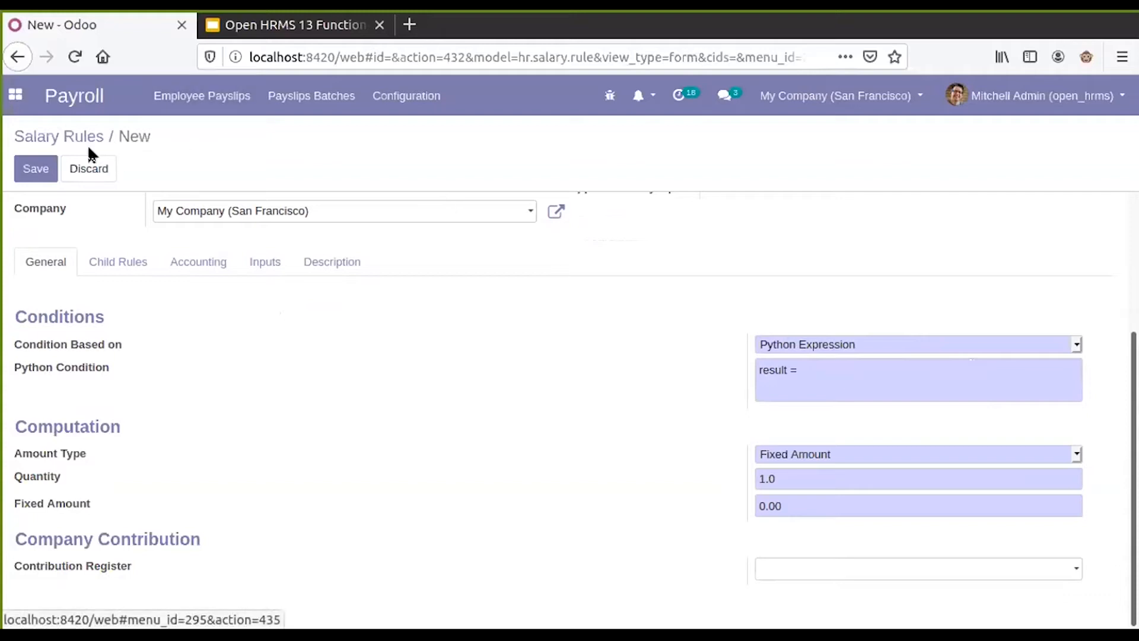
# Open the employee payslips in a separate browser tab and examine the worked days of the February-2020 payslip.
pyautogui.rightClick(215, 104)
pyautogui.click(250, 112)
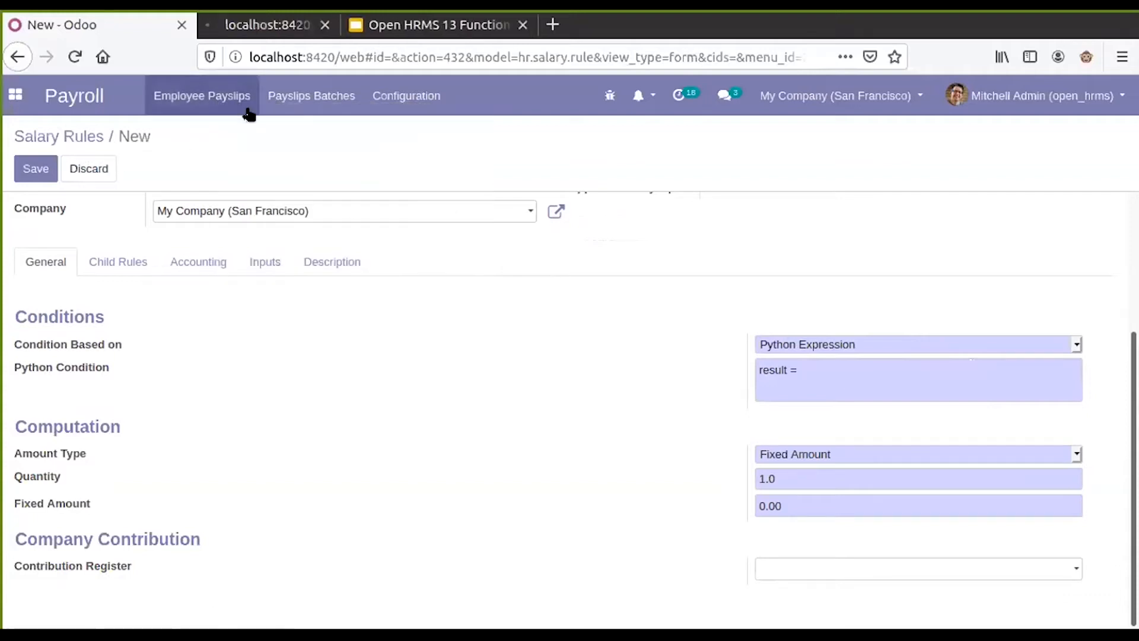
pyautogui.click(252, 28)
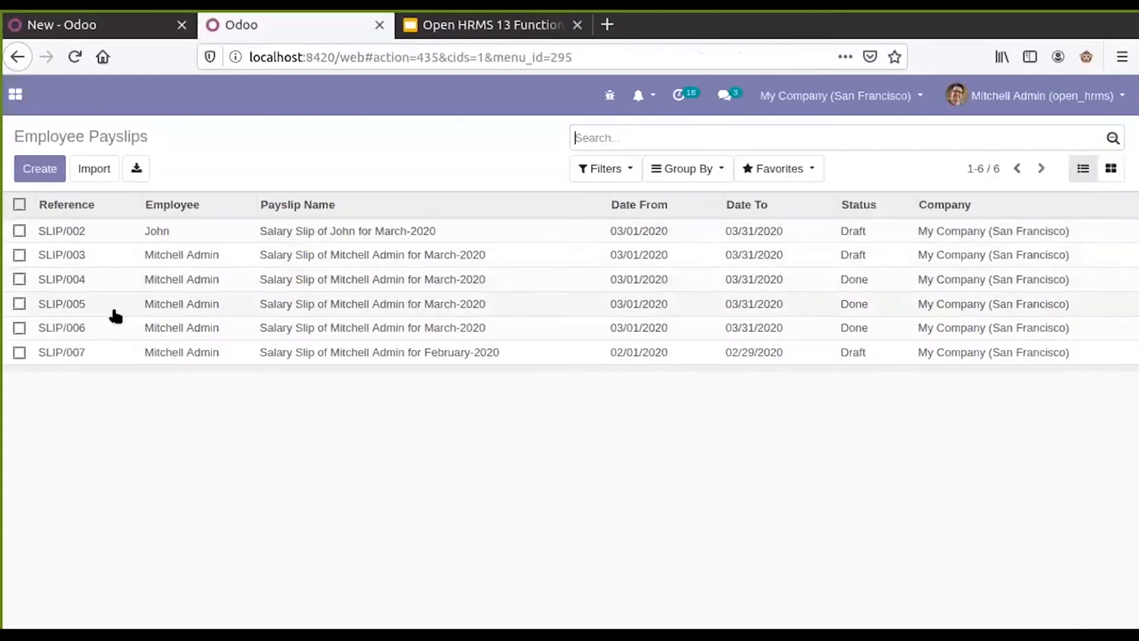
pyautogui.click(95, 358)
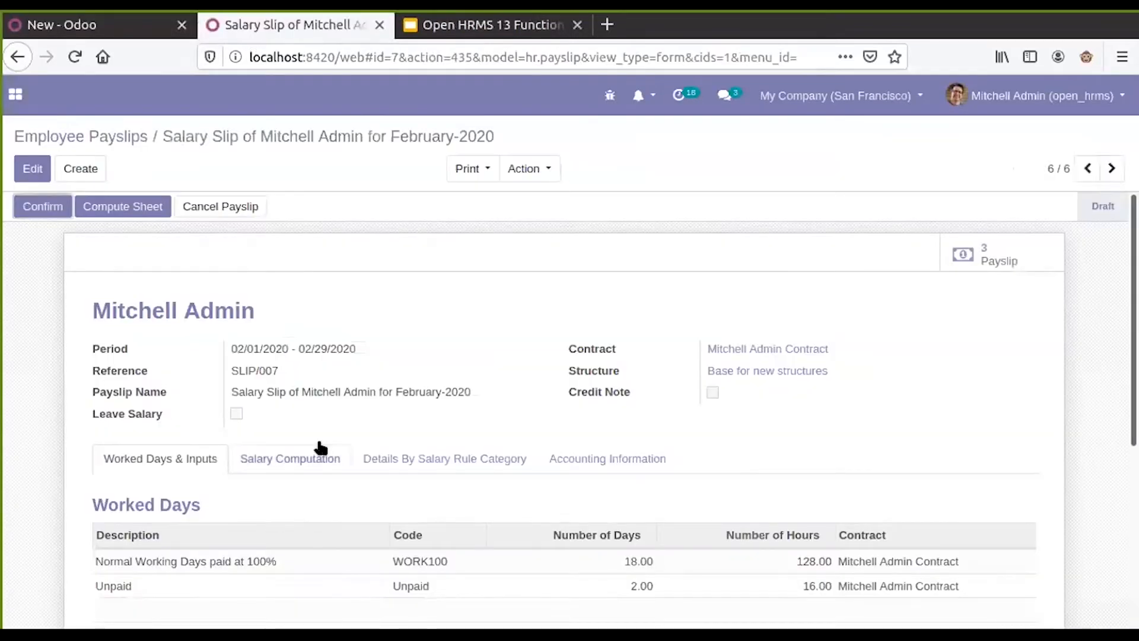
pyautogui.scroll(-3, 183, 401)
pyautogui.doubleClick(141, 346)
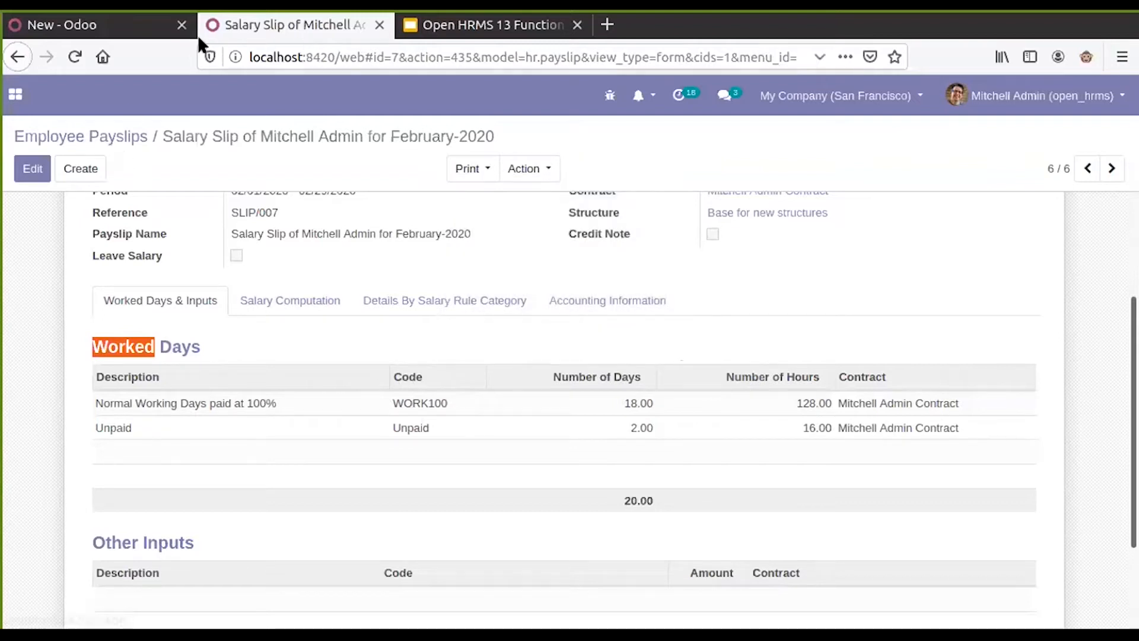
# Return to the unsaved salary rule and enter the Python condition as "result = worked_day".
pyautogui.click(148, 29)
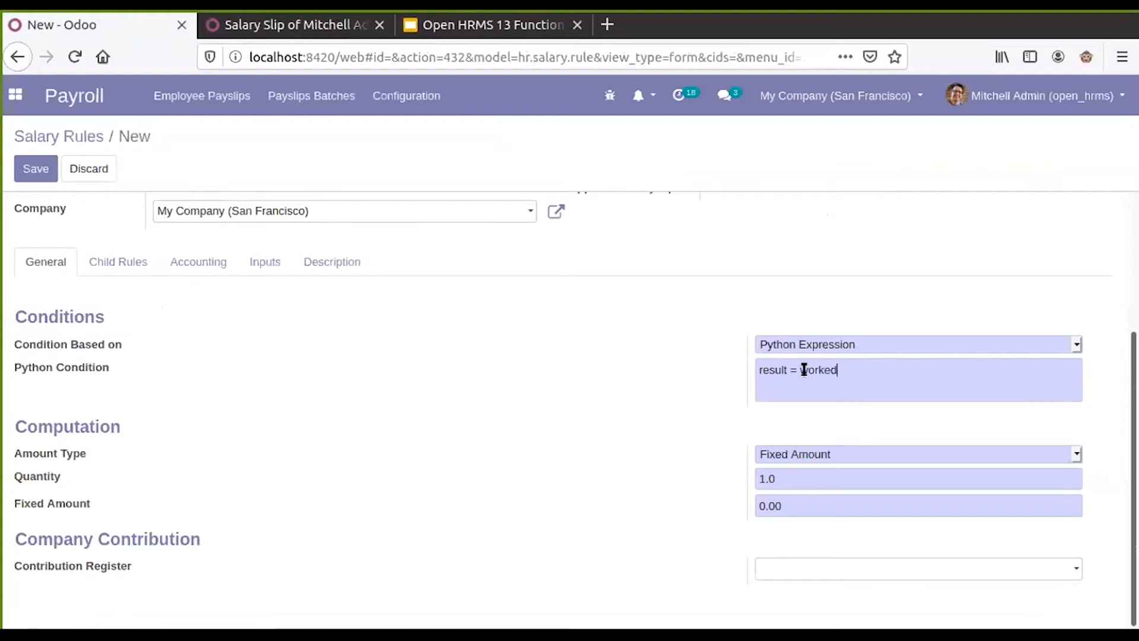
pyautogui.write('y')
# Set the amount type to Python Code and remove its template comments and indentation, keeping "result = contract.wage * 0.10".
pyautogui.click(800, 454)
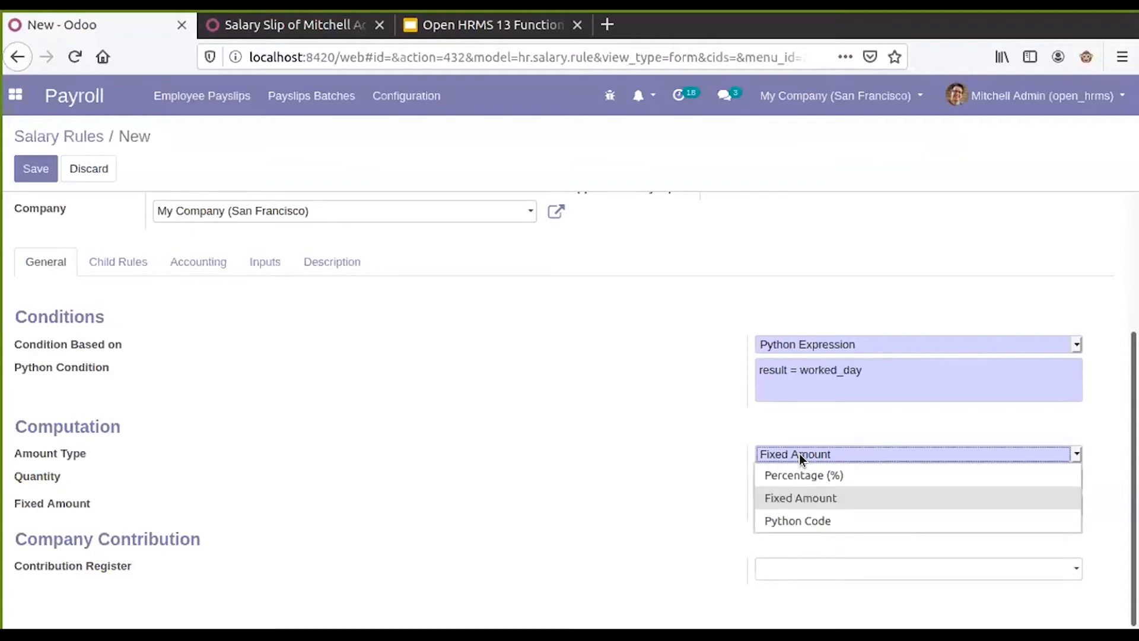
pyautogui.click(801, 515)
pyautogui.scroll(-3, 831, 492)
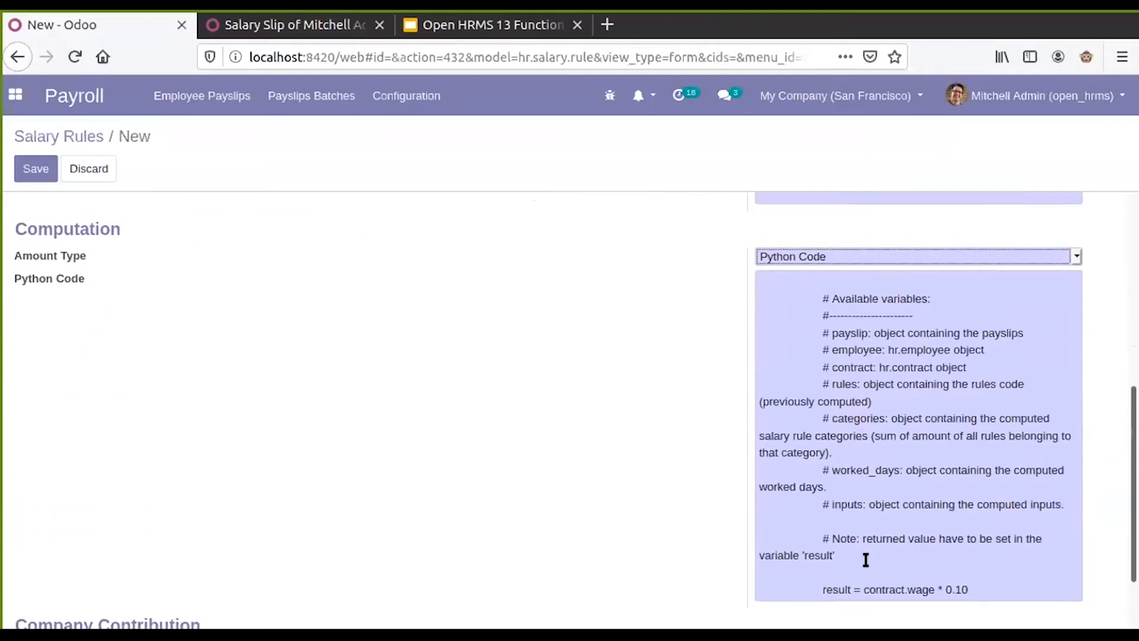
pyautogui.scroll(-1, 865, 557)
pyautogui.moveTo(861, 523); pyautogui.dragTo(740, 225)
pyautogui.press('BackSpace')
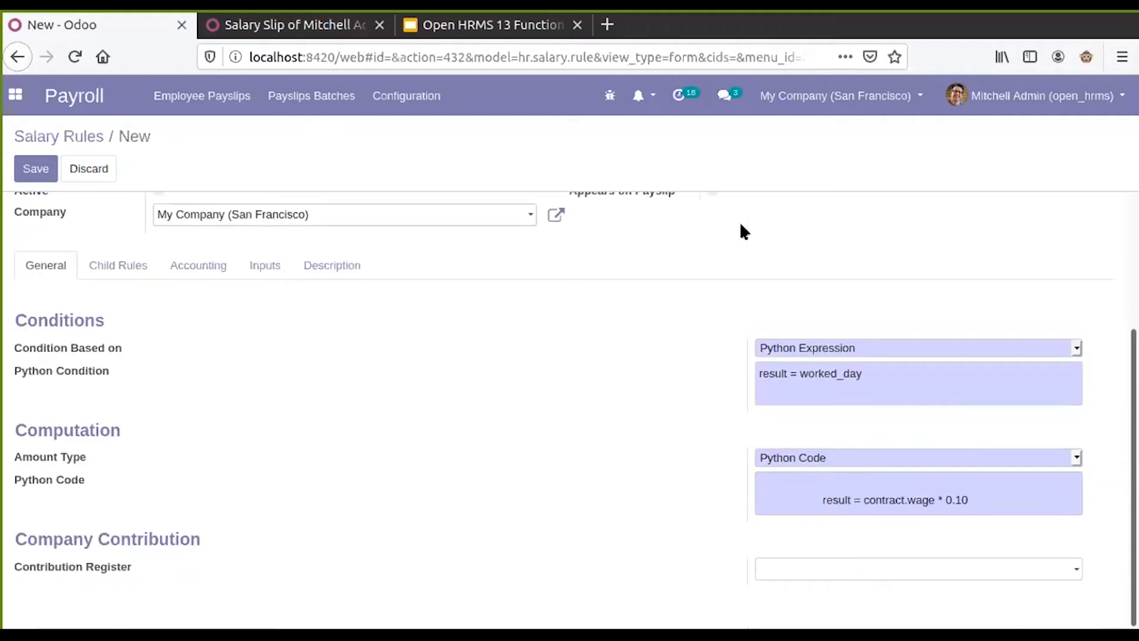
pyautogui.press('Right')
pyautogui.press('Right')
pyautogui.press('Right')
pyautogui.press('Right')
pyautogui.press('Right')
pyautogui.press('Right')
pyautogui.press('Right')
pyautogui.press('Right')
pyautogui.press('Right')
pyautogui.press('Right')
pyautogui.press('Right')
pyautogui.press('Right')
pyautogui.press('Right')
pyautogui.press('Right')
pyautogui.press('Right')
pyautogui.press('Right')
pyautogui.press('Right')
pyautogui.press('Right')
pyautogui.press('Right')
pyautogui.press('BackSpace')
pyautogui.press('BackSpace')
pyautogui.press('BackSpace')
pyautogui.press('BackSpace')
pyautogui.press('BackSpace')
pyautogui.press('BackSpace')
pyautogui.press('BackSpace')
pyautogui.press('BackSpace')
pyautogui.press('BackSpace')
pyautogui.press('BackSpace')
pyautogui.press('BackSpace')
pyautogui.press('BackSpace')
pyautogui.press('BackSpace')
pyautogui.press('BackSpace')
pyautogui.press('BackSpace')
pyautogui.press('BackSpace')
pyautogui.press('BackSpace')
pyautogui.press('BackSpace')
pyautogui.press('BackSpace')
pyautogui.press('BackSpace')
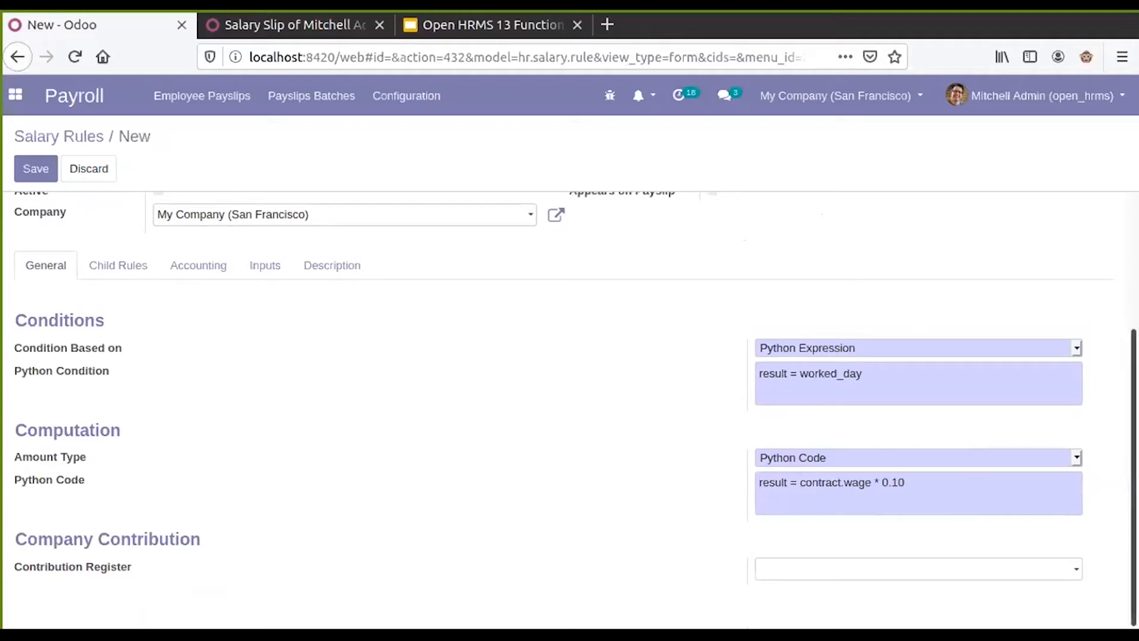
# Extend the Python condition to "result = worked_day.Unpaid", matching the capitalization of the payslip's worked days code.
pyautogui.click(906, 377)
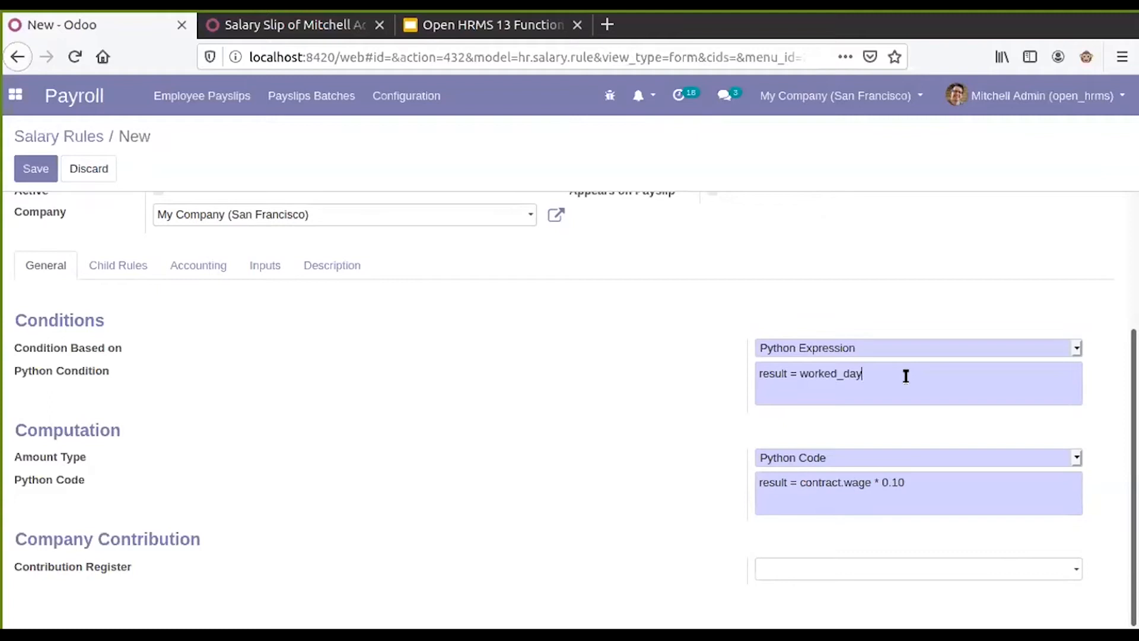
pyautogui.write('.unpaid')
pyautogui.click(305, 24)
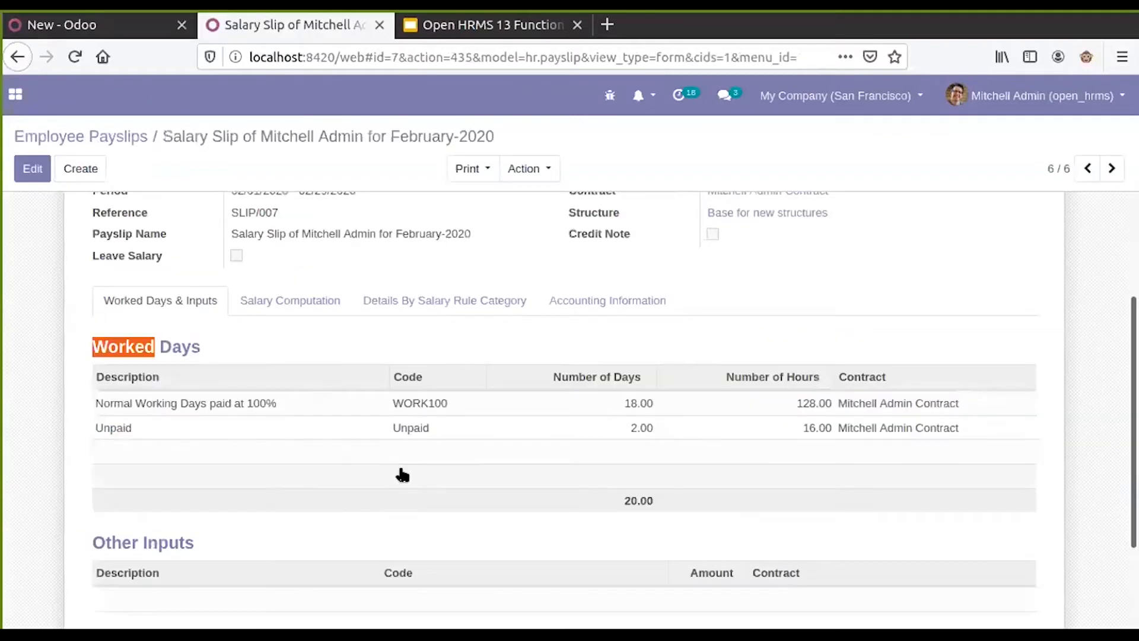
pyautogui.click(153, 28)
pyautogui.click(871, 373)
pyautogui.press('BackSpace')
pyautogui.write('Unpaid')
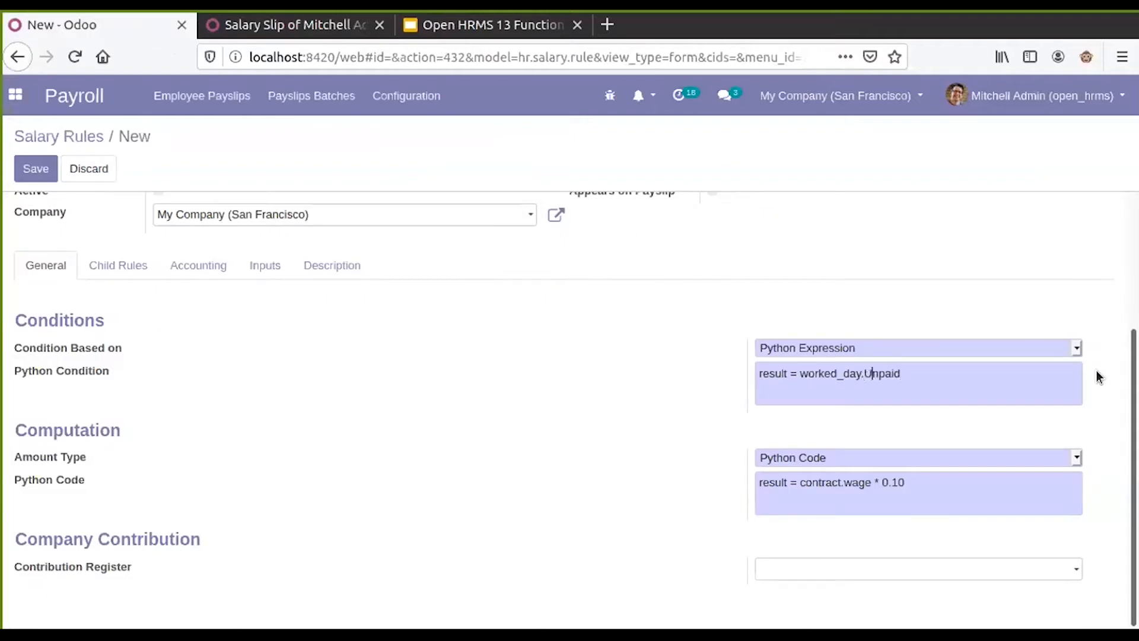
# Recheck the payslip's worked days, replace the computation code with "result = (worked_days.Unpaid.number_of_days)*", and save the rule.
pyautogui.click(323, 24)
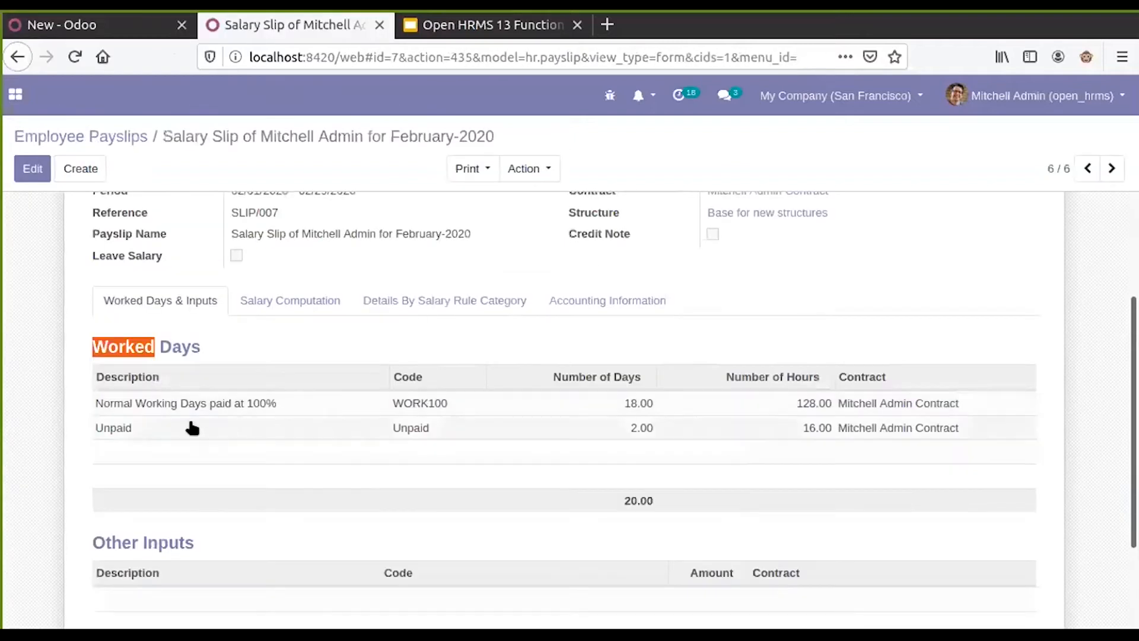
pyautogui.click(90, 27)
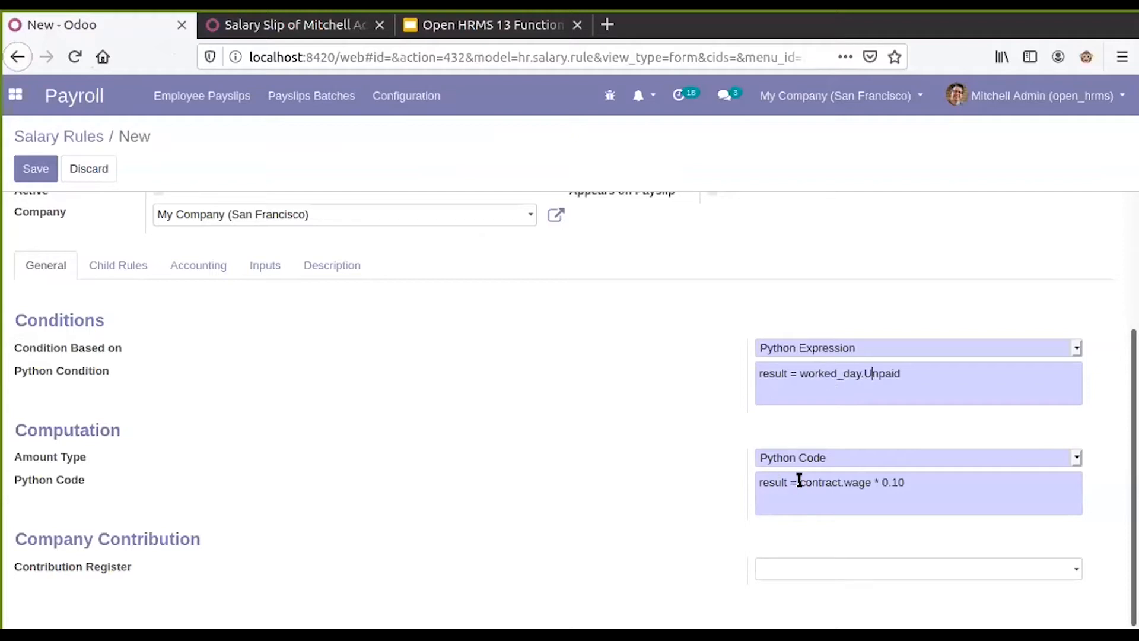
pyautogui.moveTo(799, 479); pyautogui.dragTo(980, 476)
pyautogui.press('BackSpace')
pyautogui.write('(worked_days.Unpaid.n')
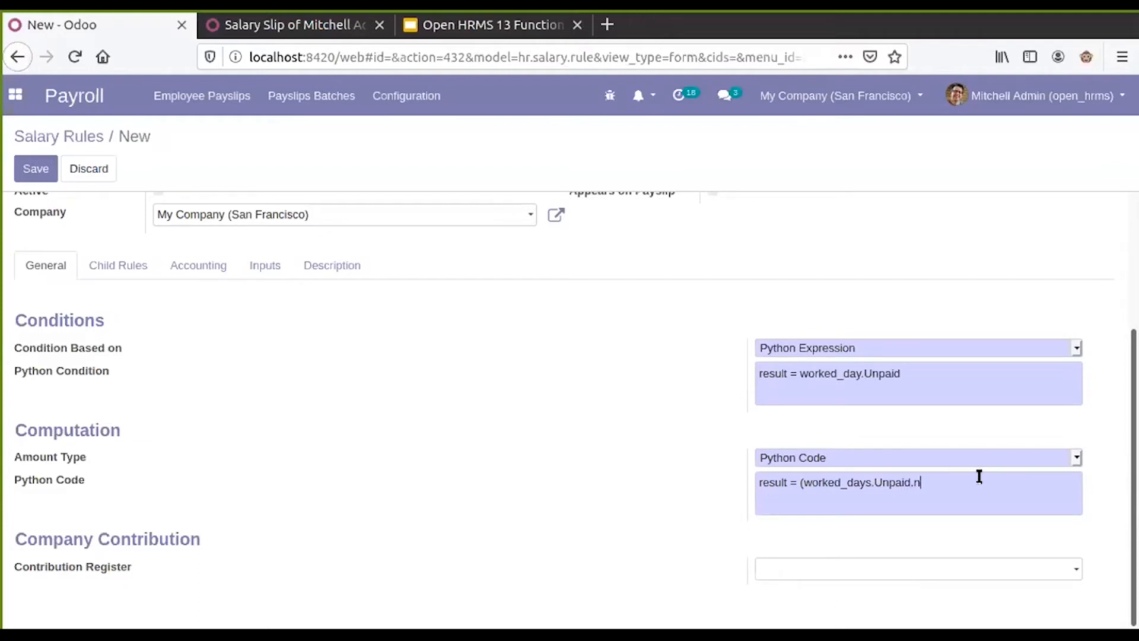
pyautogui.write('umberof')
pyautogui.press('BackSpace')
pyautogui.press('BackSpace')
pyautogui.write('_of_days)')
pyautogui.write('*')
pyautogui.scroll(3, 510, 450)
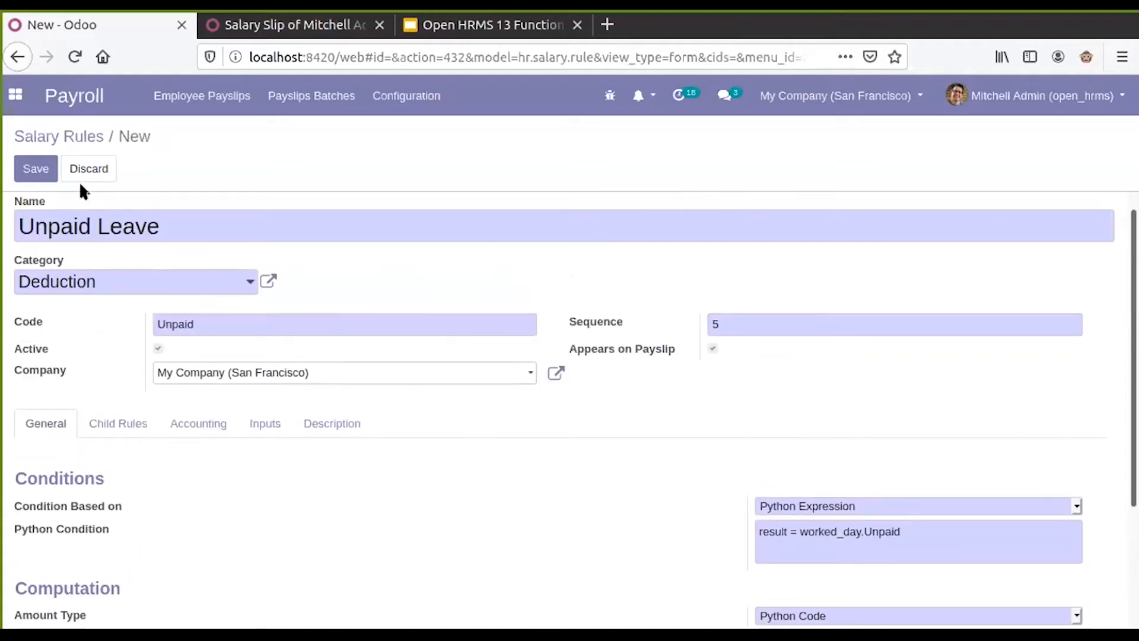
pyautogui.scroll(-3, 572, 435)
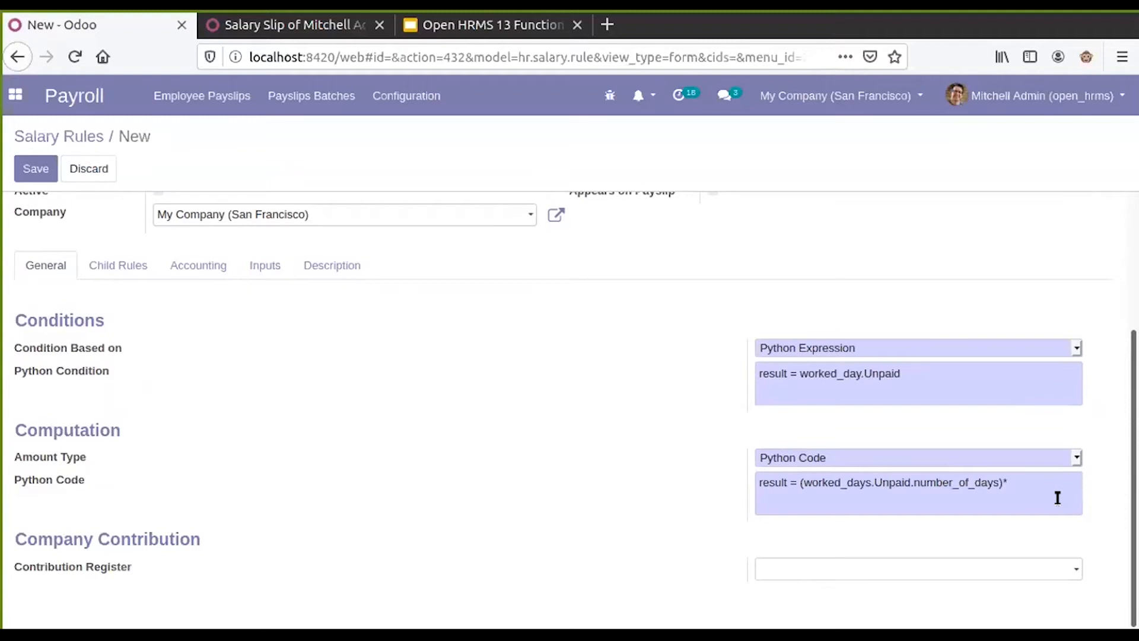
pyautogui.click(46, 167)
# Open the Basic Salary rule from the salary rules list and check its code.
pyautogui.click(62, 140)
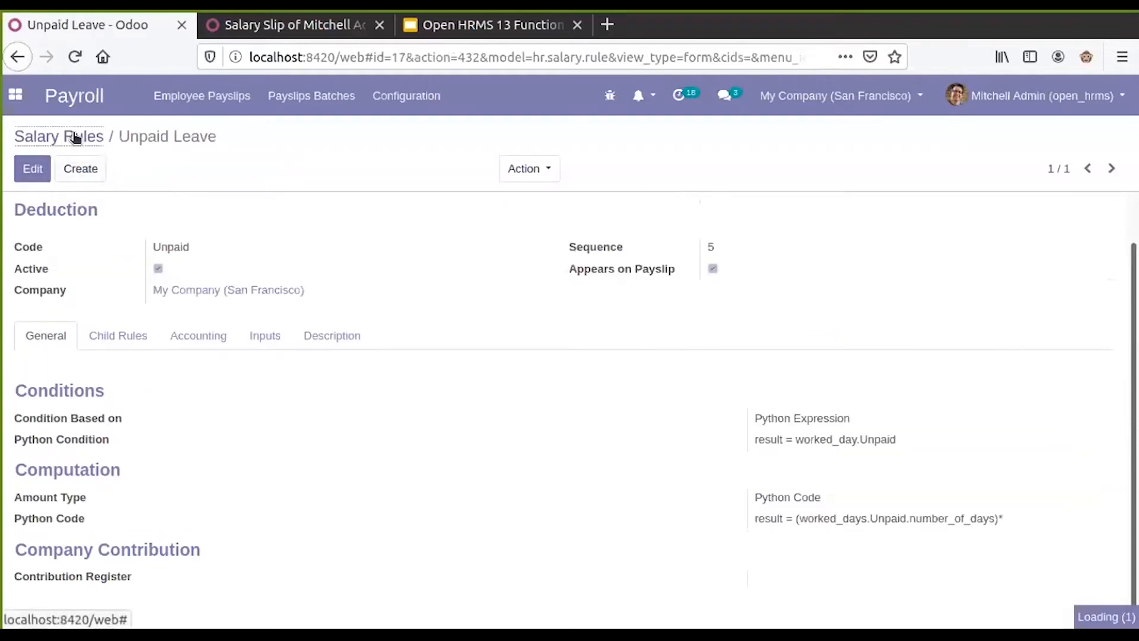
pyautogui.click(89, 232)
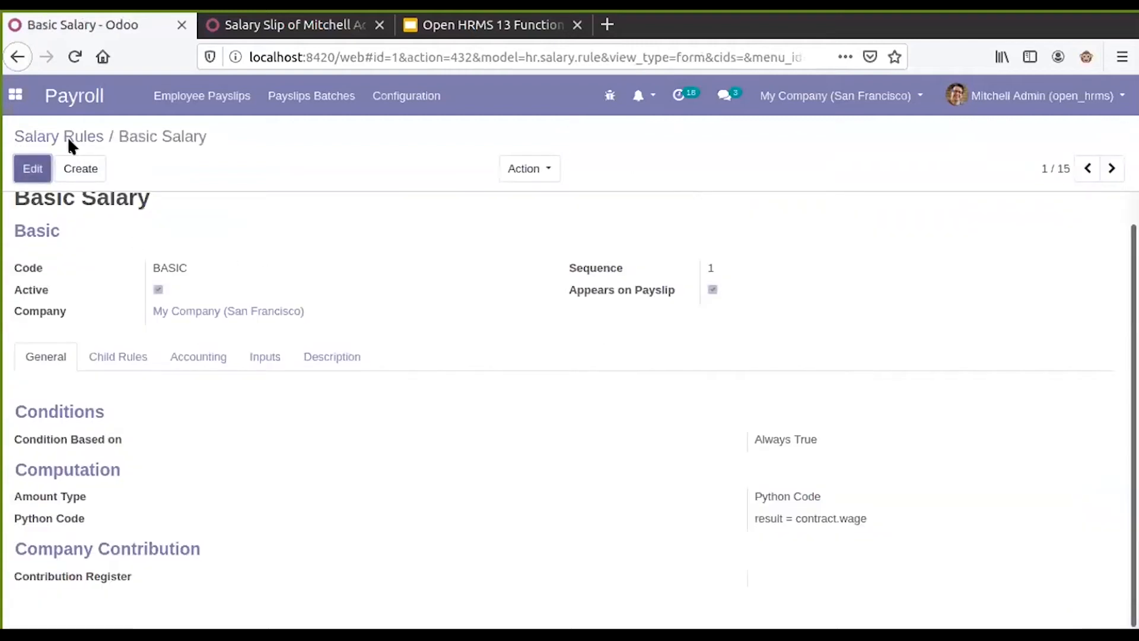
pyautogui.doubleClick(167, 267)
pyautogui.press('alt')
pyautogui.click(167, 267)
pyautogui.doubleClick(168, 267)
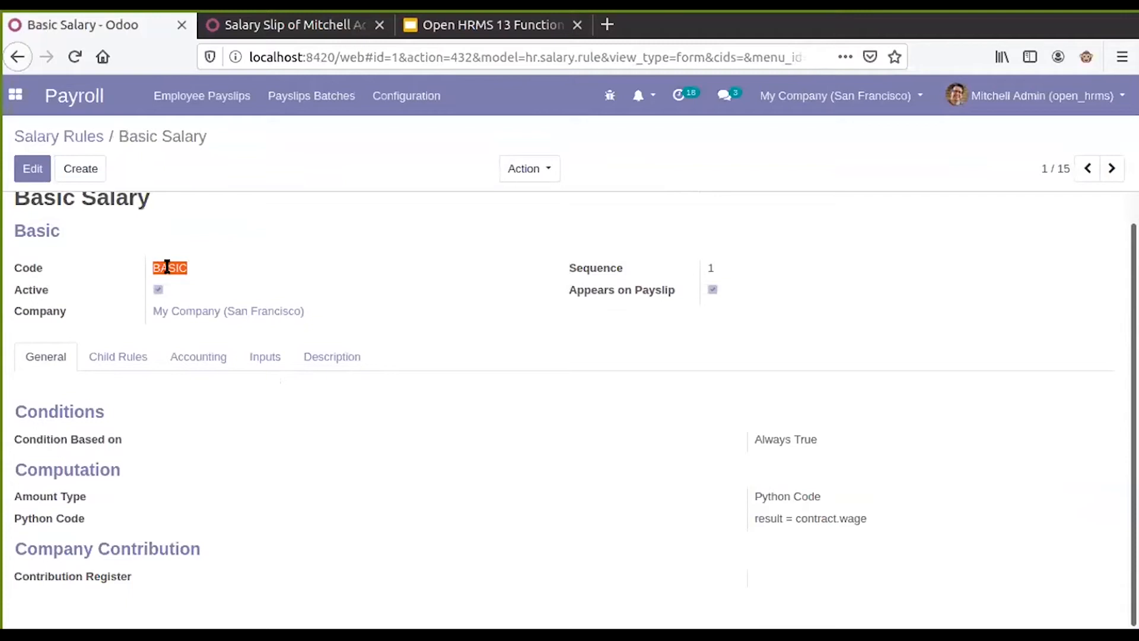
# Edit the Unpaid Leave rule and complete its Python code as "result = (worked_days.Unpaid.number_of_days)*BASIC/30".
pyautogui.click(84, 140)
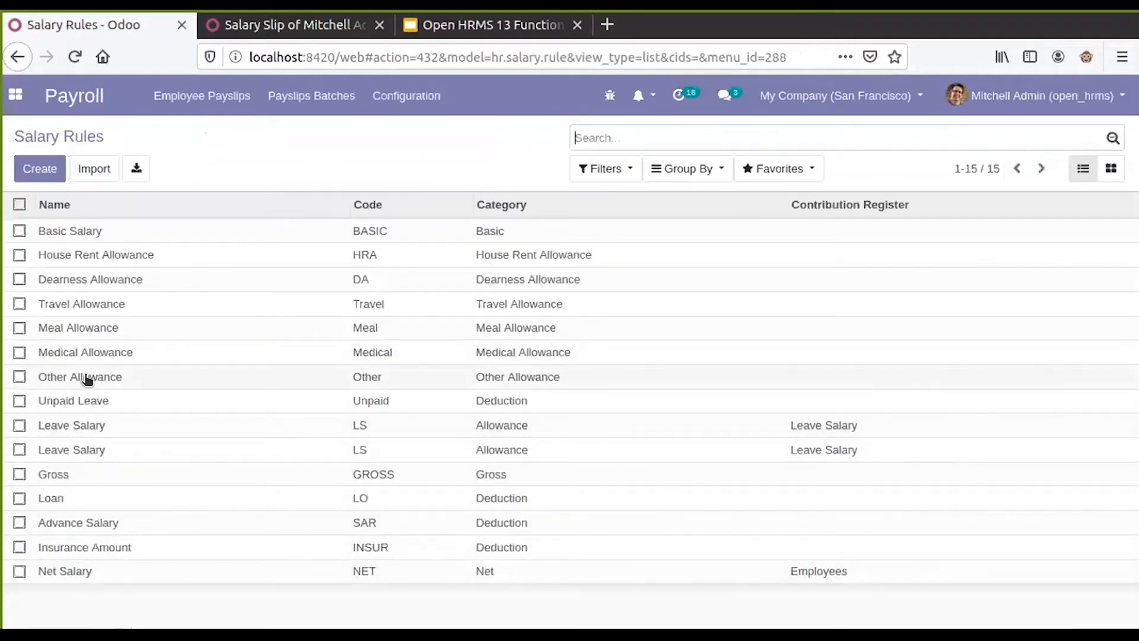
pyautogui.click(84, 401)
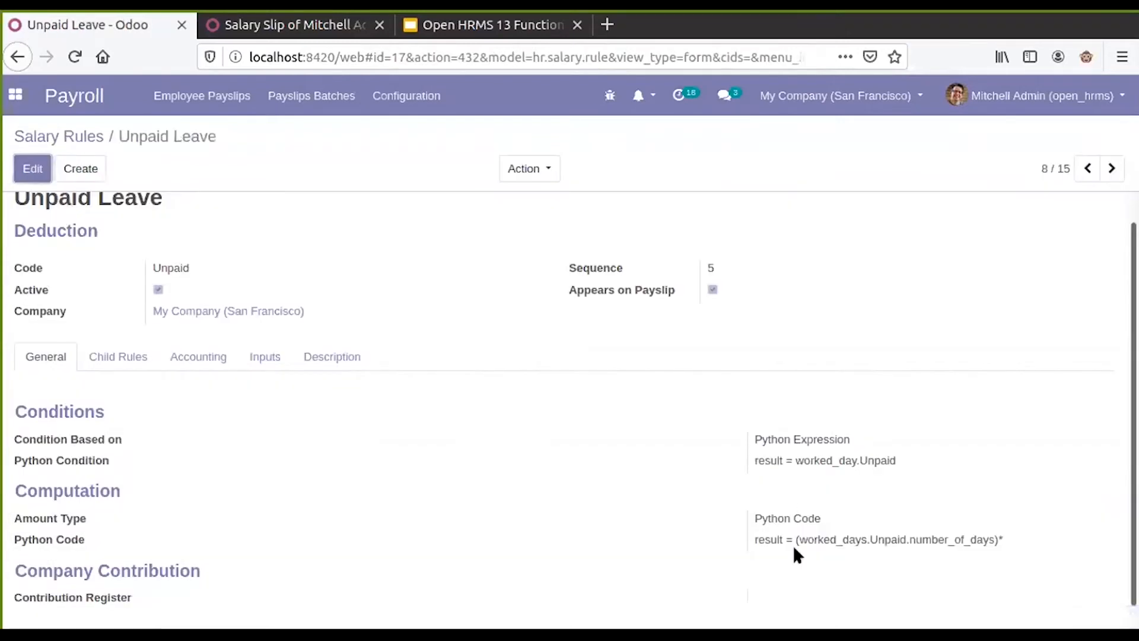
pyautogui.click(32, 169)
pyautogui.scroll(-3, 1038, 486)
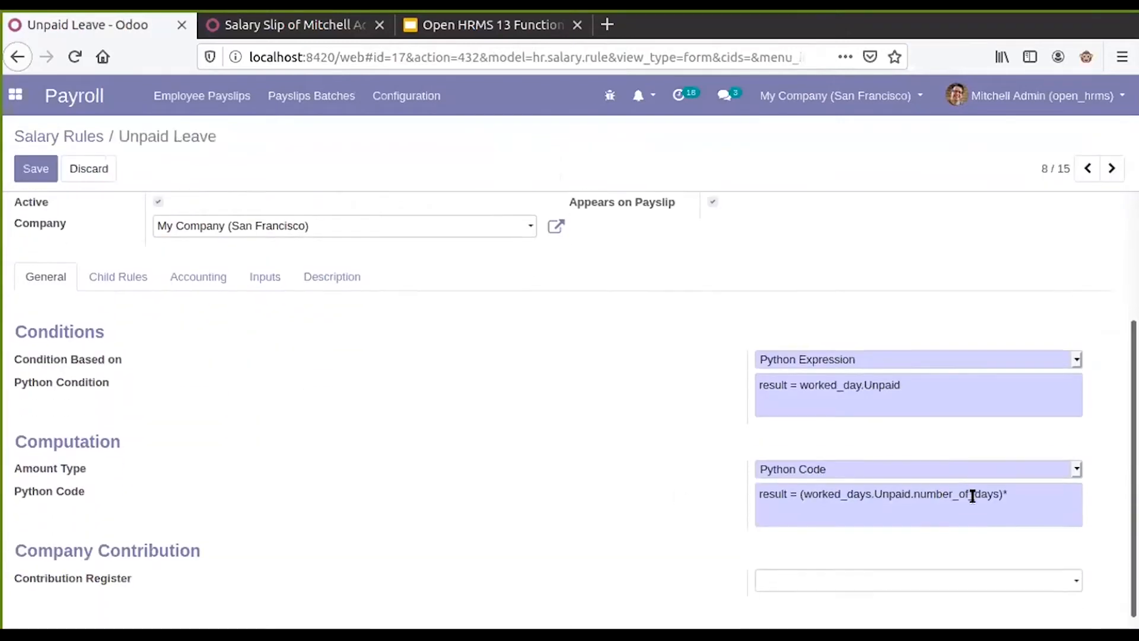
pyautogui.click(1010, 482)
pyautogui.write('BASIC')
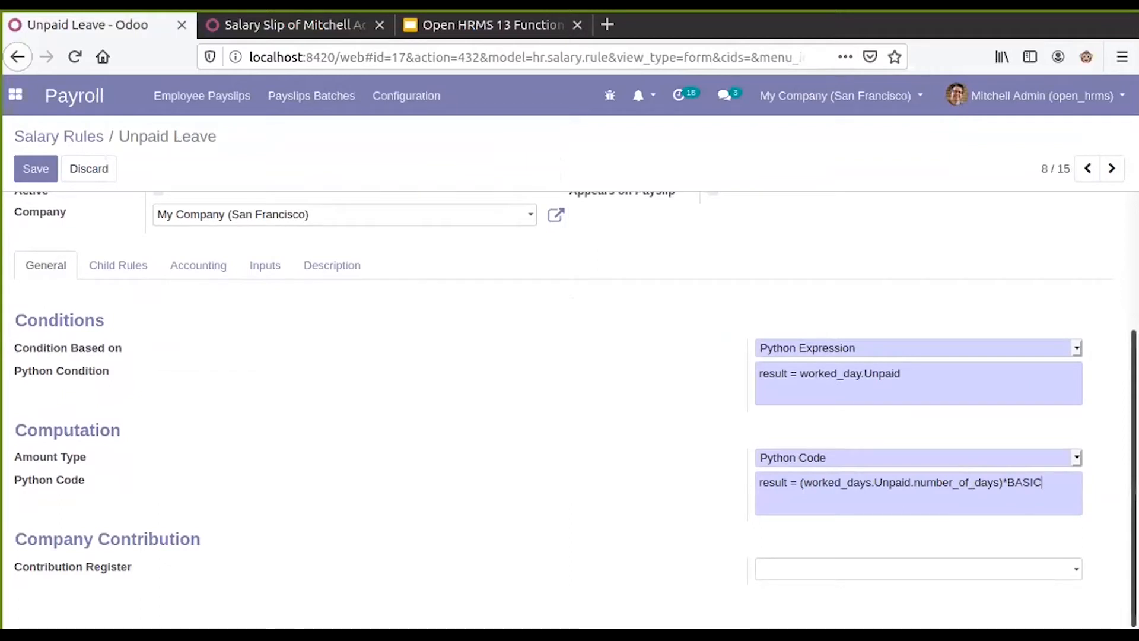
pyautogui.write('/30')
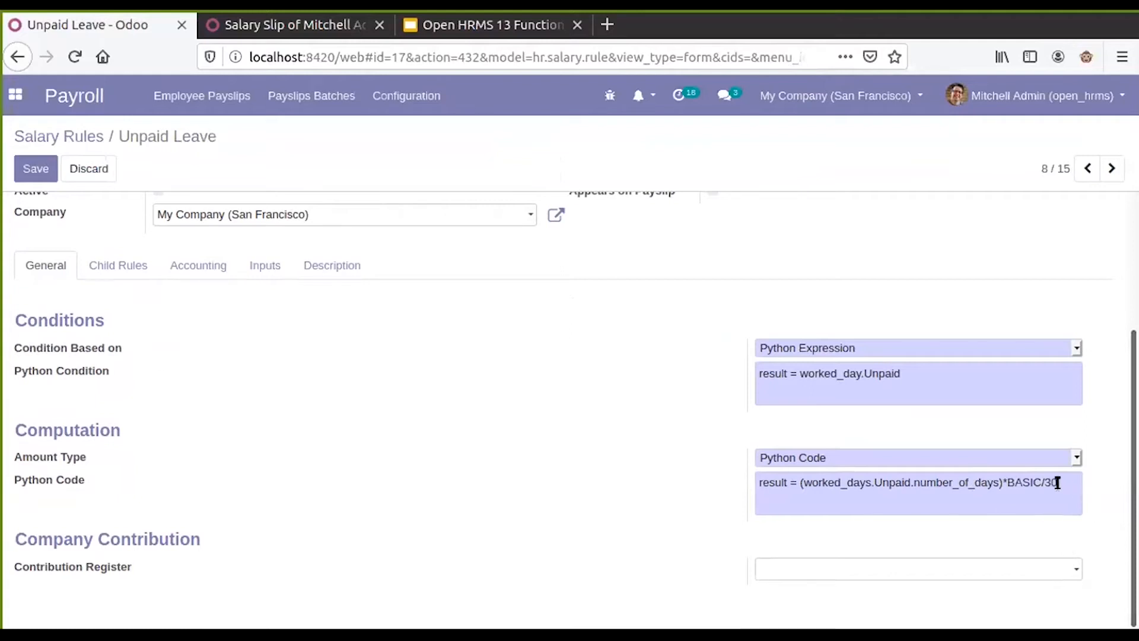
# Enclose BASIC/30 in parentheses so the Unpaid Leave computation reads "result = (worked_days.Unpaid.number_of_days)*(BASIC/30)".
pyautogui.write(')')
pyautogui.press('Left')
pyautogui.press('Left')
pyautogui.press('Left')
pyautogui.press('Left')
pyautogui.press('Left')
pyautogui.press('Left')
pyautogui.press('Left')
pyautogui.press('Left')
pyautogui.press('Left')
pyautogui.write('(')
# Compare the Unpaid Leave rule with the February 2020 payslip's period and worked days, and return to the employee payslips list.
pyautogui.click(290, 25)
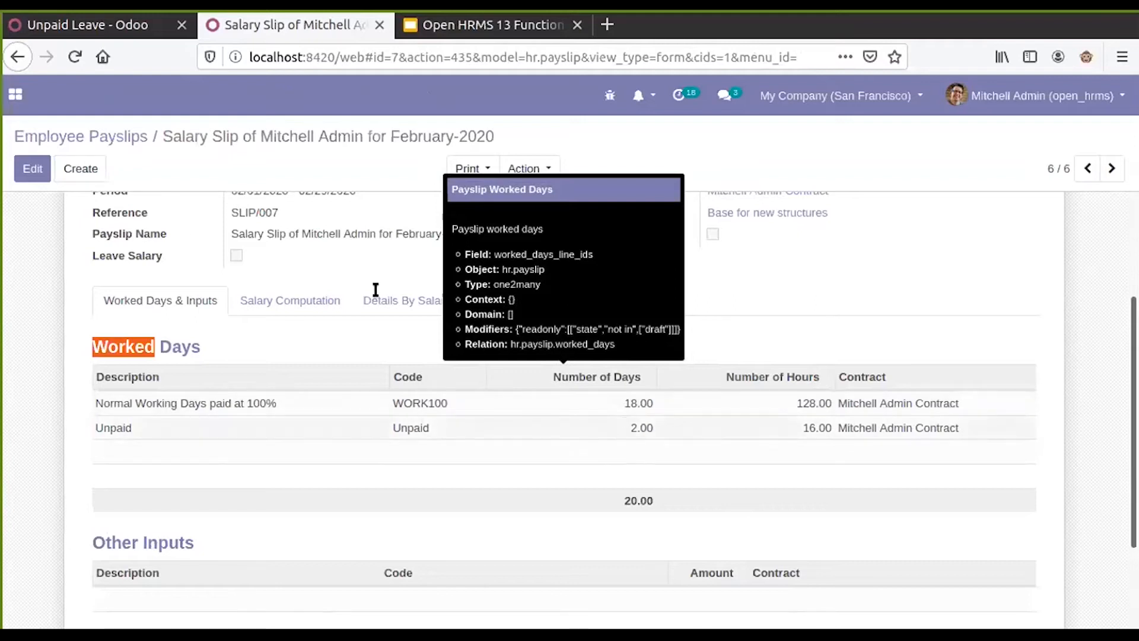
pyautogui.click(98, 26)
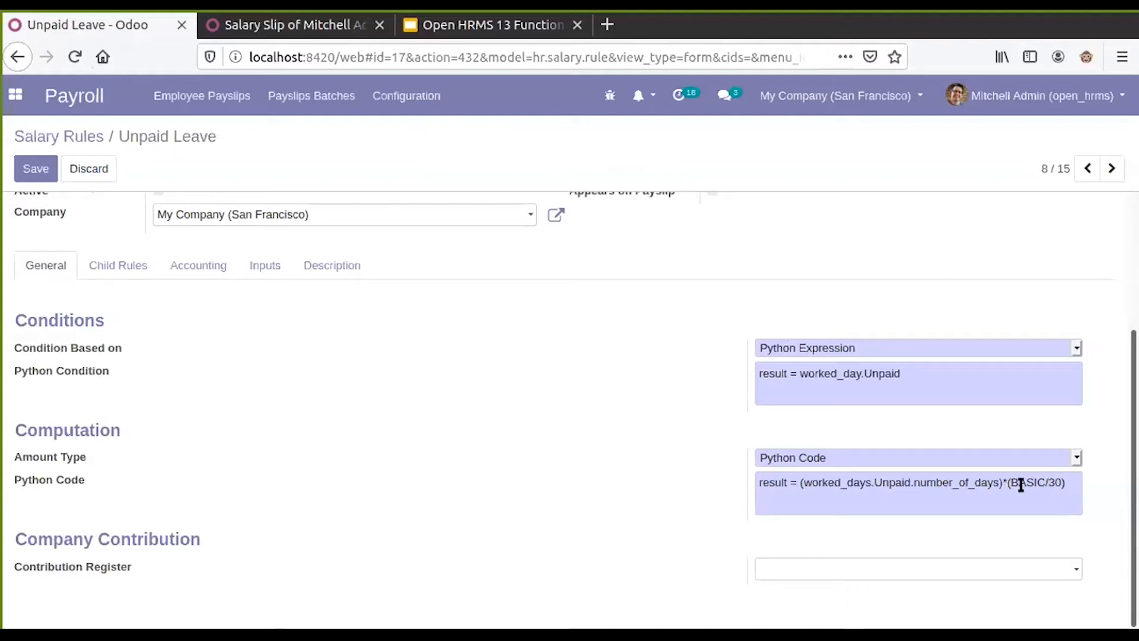
pyautogui.scroll(3, 267, 359)
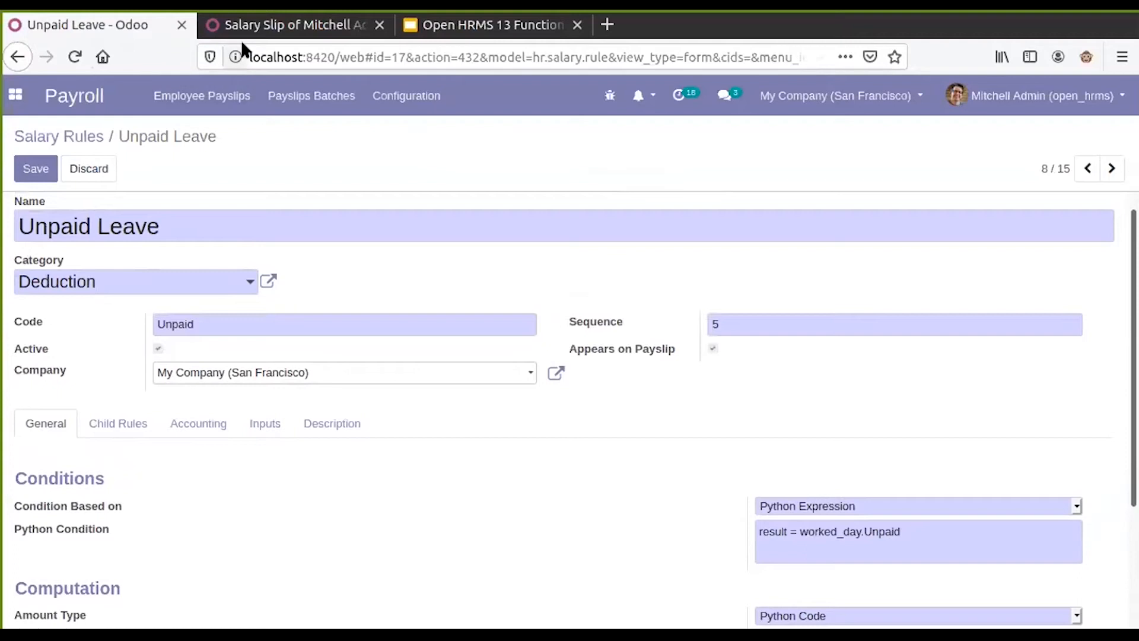
pyautogui.click(255, 25)
pyautogui.scroll(3, 238, 343)
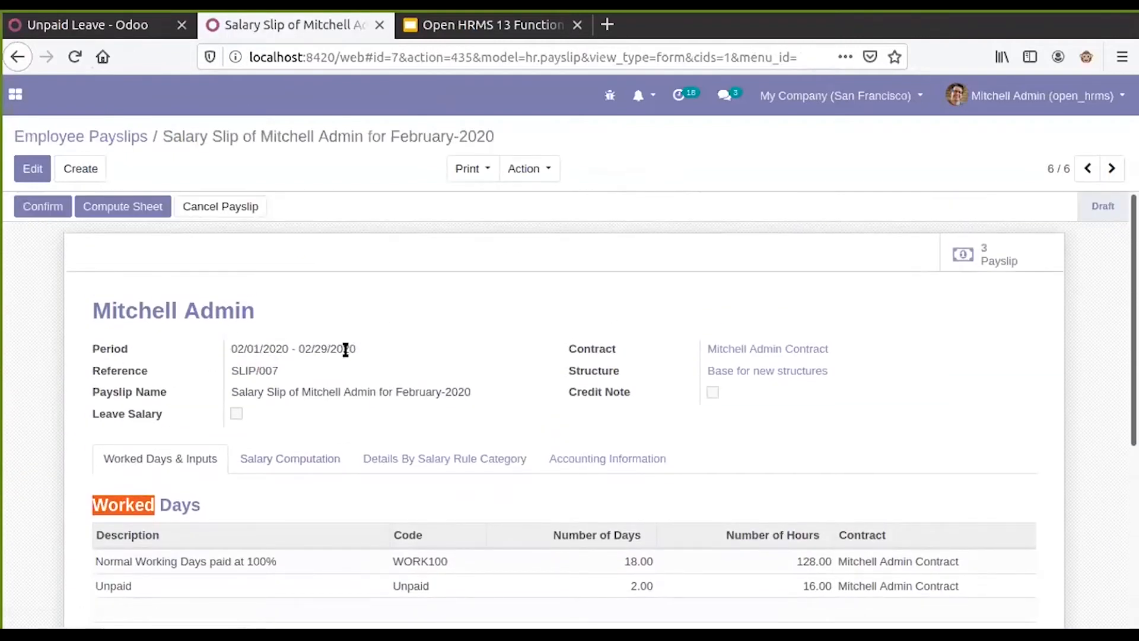
pyautogui.scroll(-4, 346, 351)
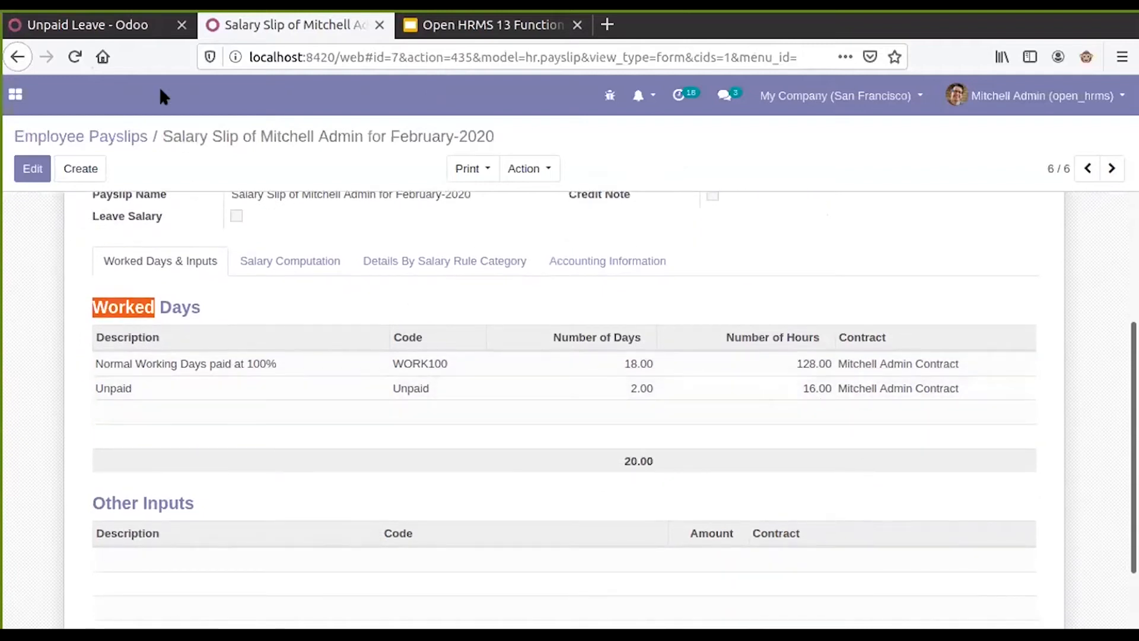
pyautogui.scroll(3, 253, 276)
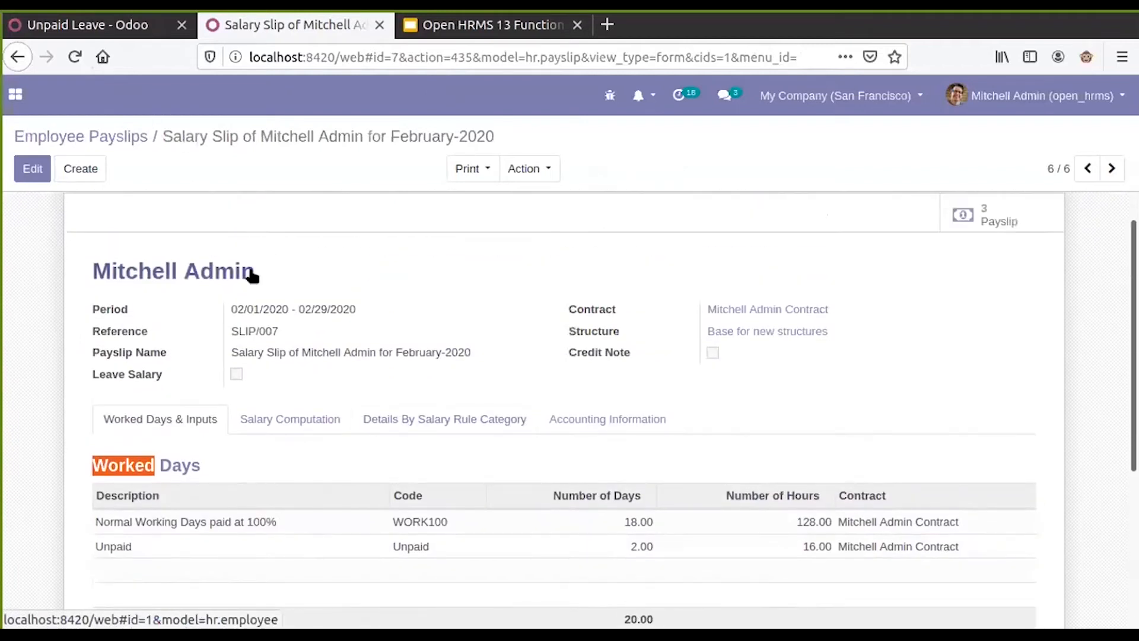
pyautogui.click(113, 138)
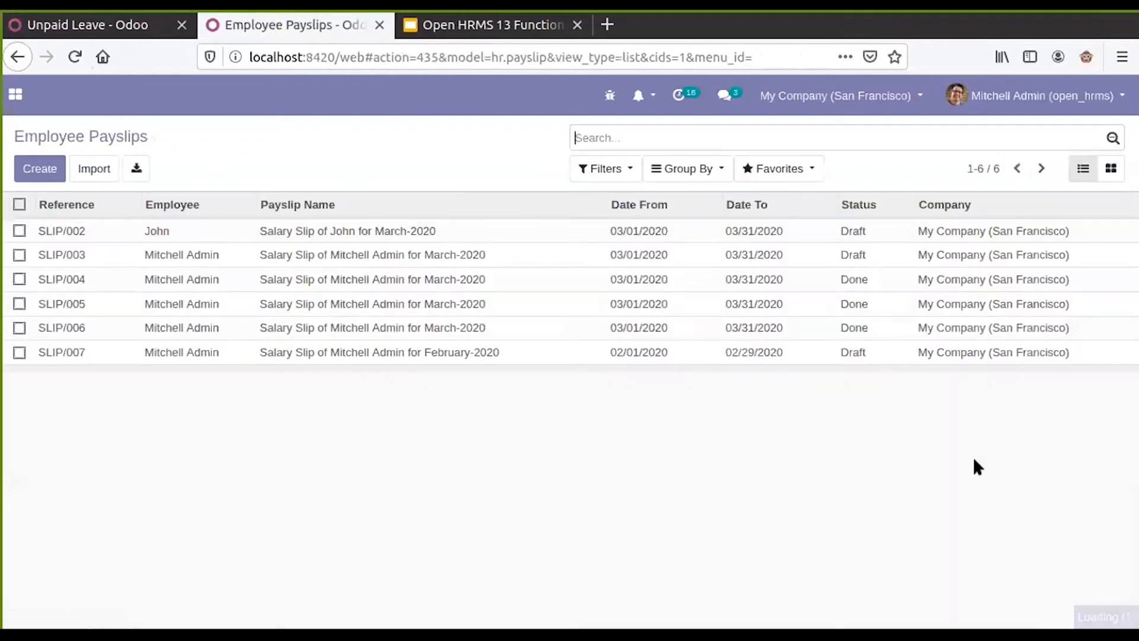
# Review the Unpaid Leave rule's Python condition and code, and save the rule.
pyautogui.click(119, 26)
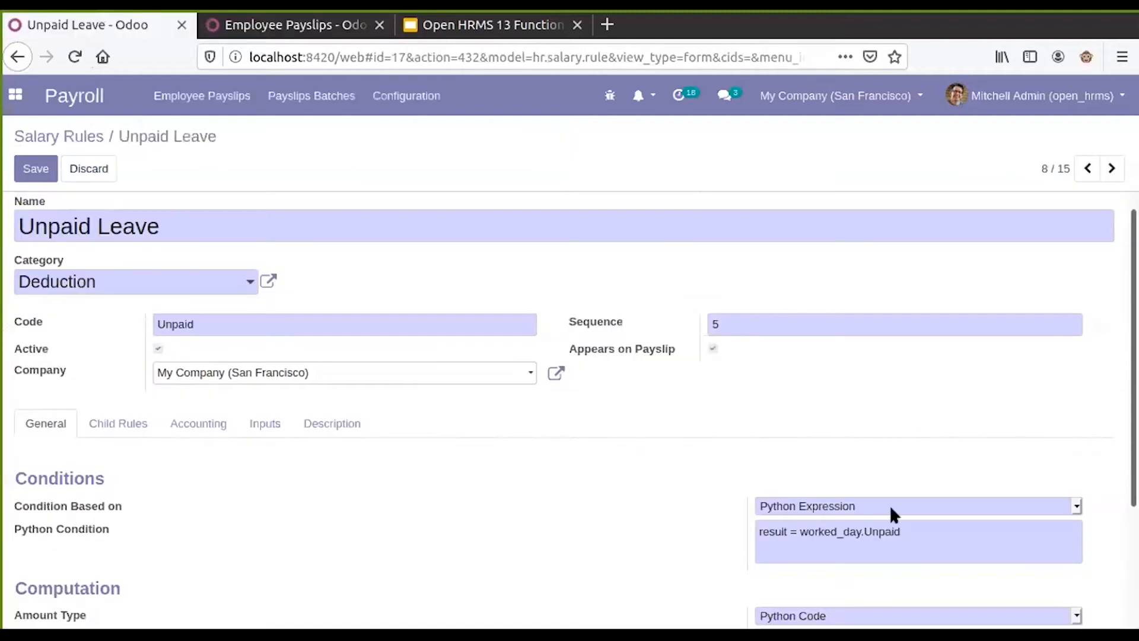
pyautogui.scroll(-3, 894, 514)
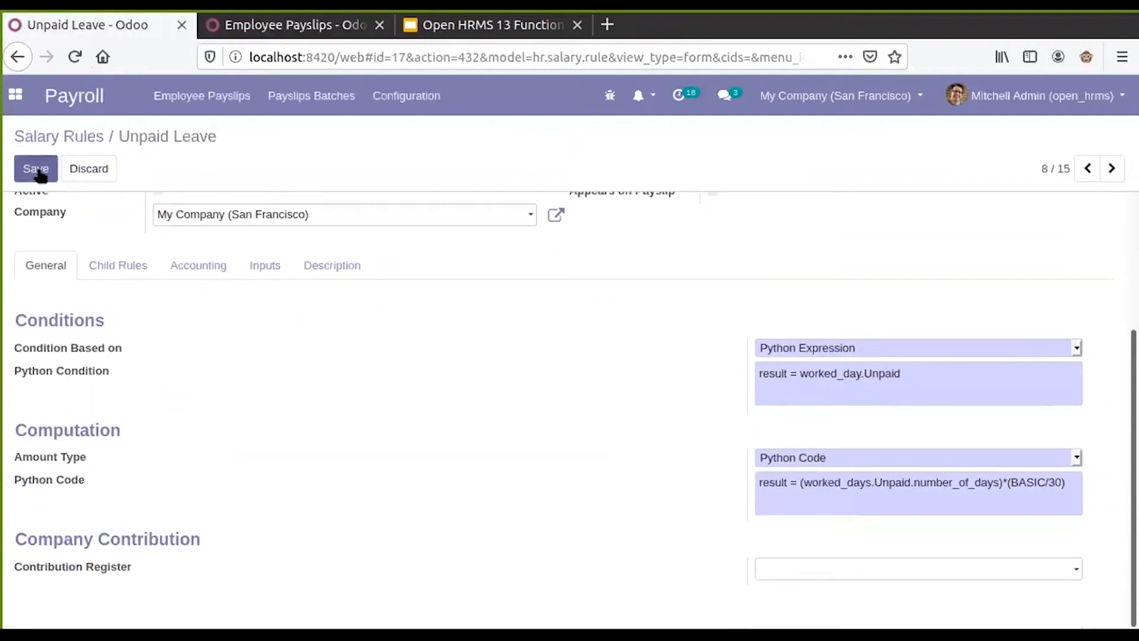
pyautogui.click(35, 170)
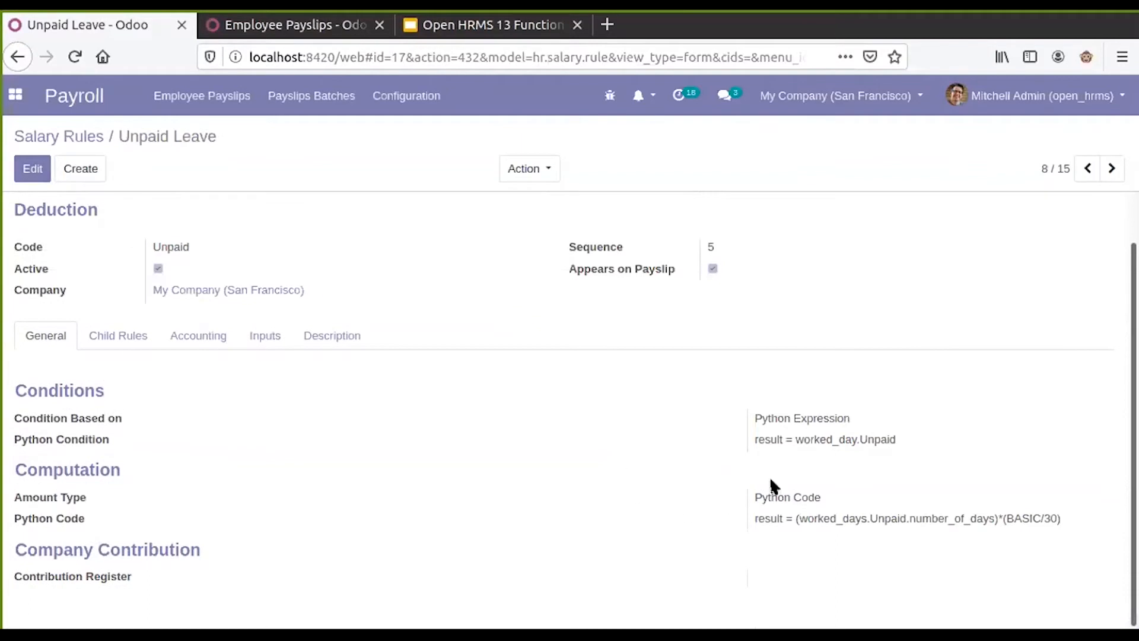
pyautogui.scroll(1, 386, 376)
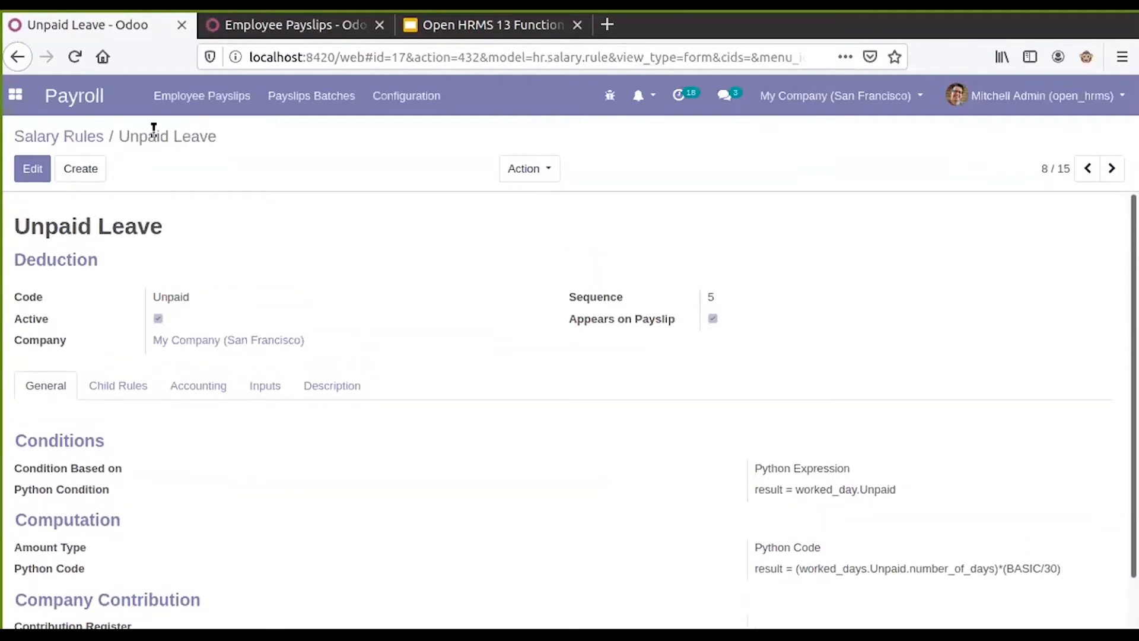
# Open the February 2020 payslip and check its salary structure in edit mode, leaving its fields as they are.
pyautogui.click(318, 24)
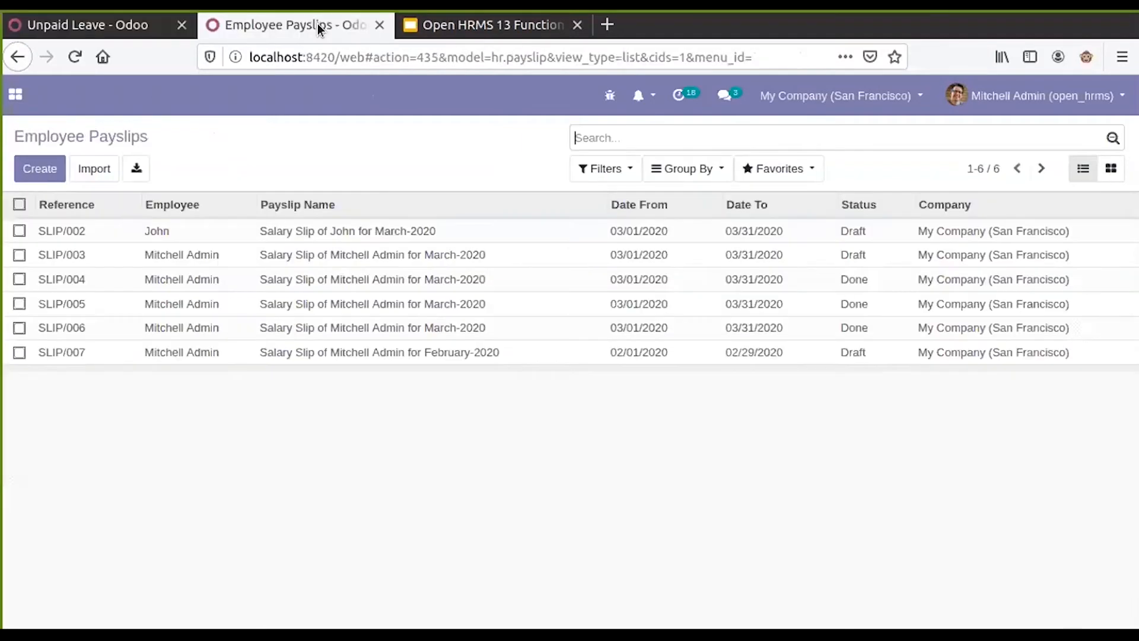
pyautogui.click(84, 352)
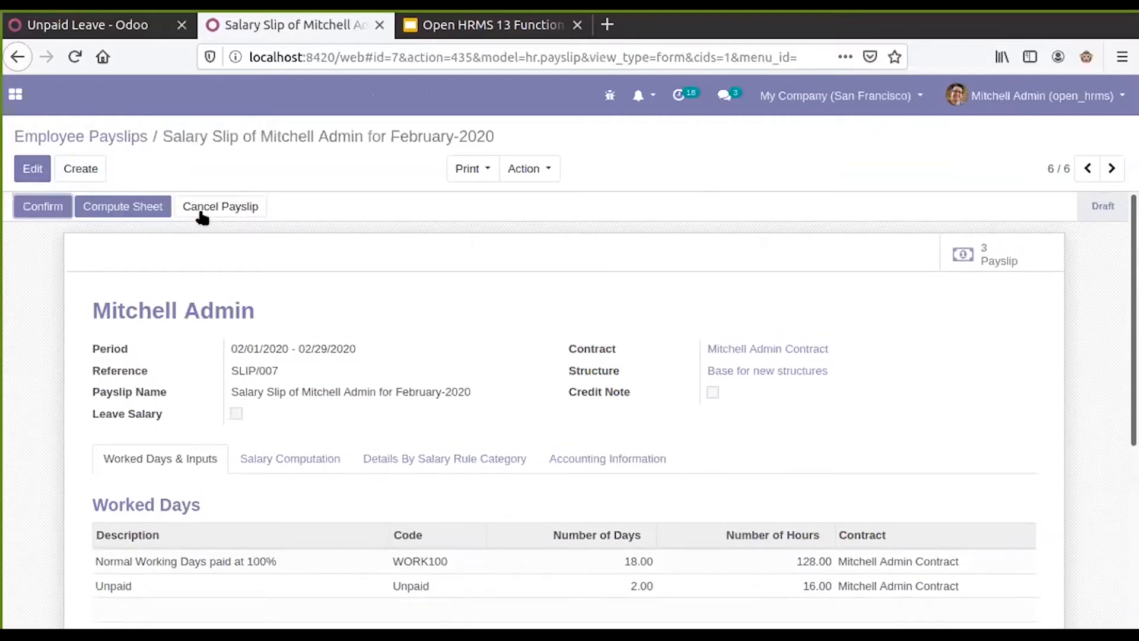
pyautogui.click(33, 170)
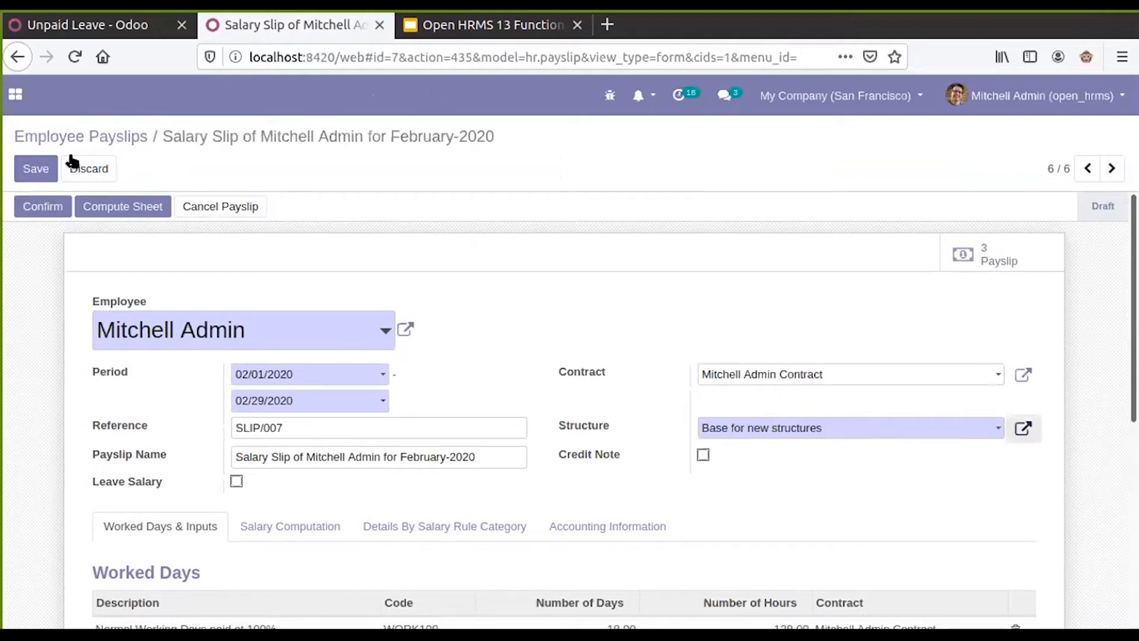
pyautogui.click(52, 166)
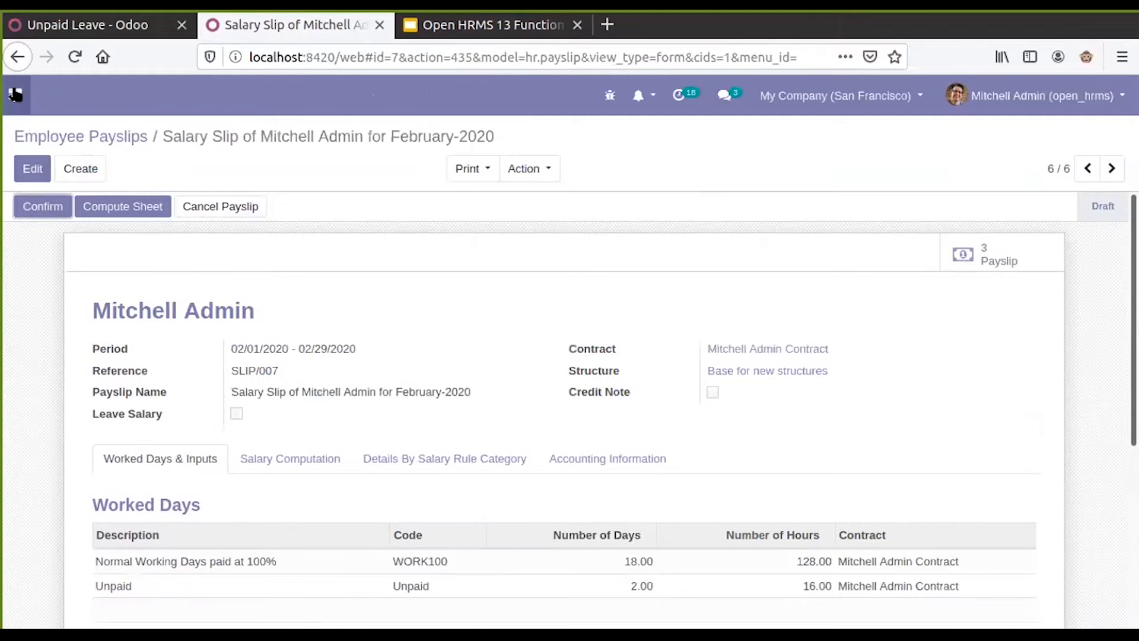
# Open the list of salary structures in the Payroll configuration.
pyautogui.click(16, 93)
pyautogui.click(16, 94)
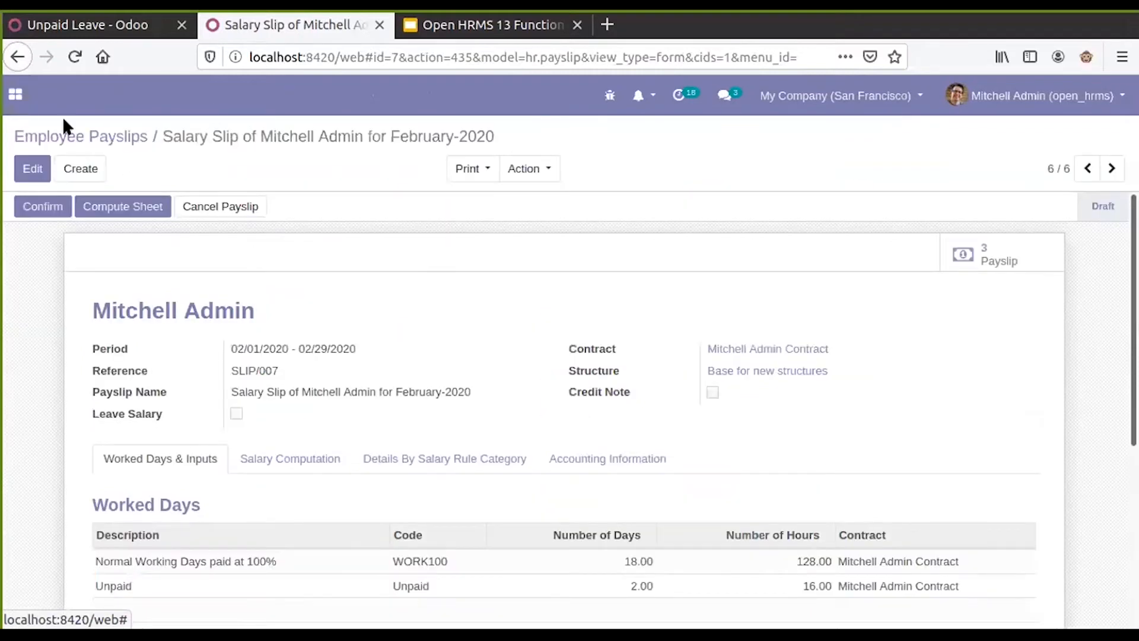
pyautogui.click(15, 93)
pyautogui.scroll(-3, 474, 463)
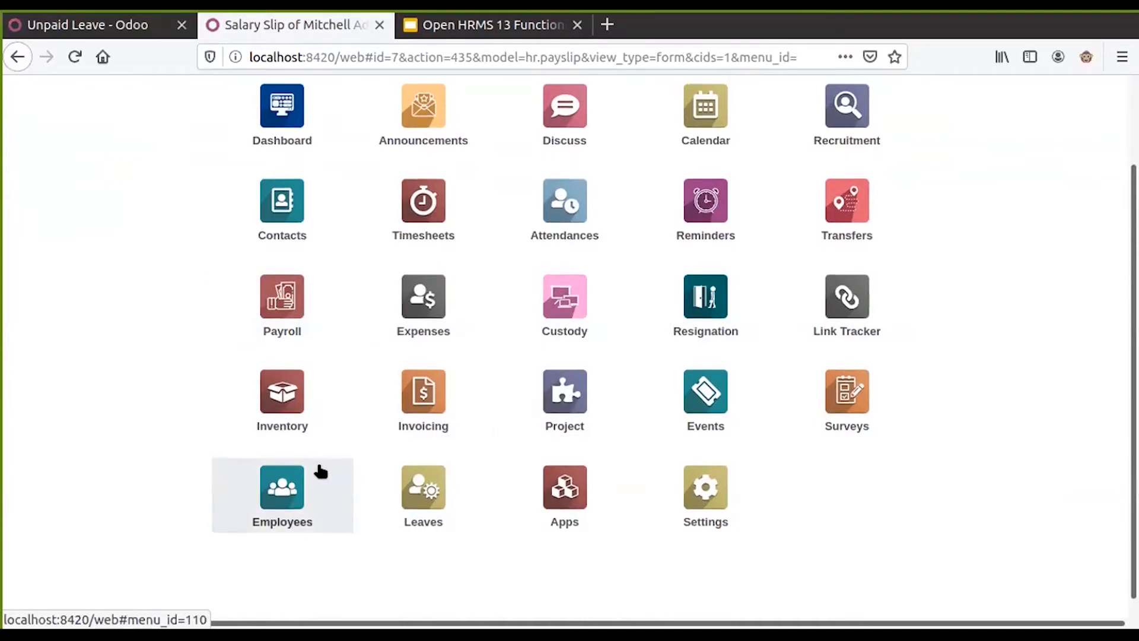
pyautogui.scroll(3, 320, 471)
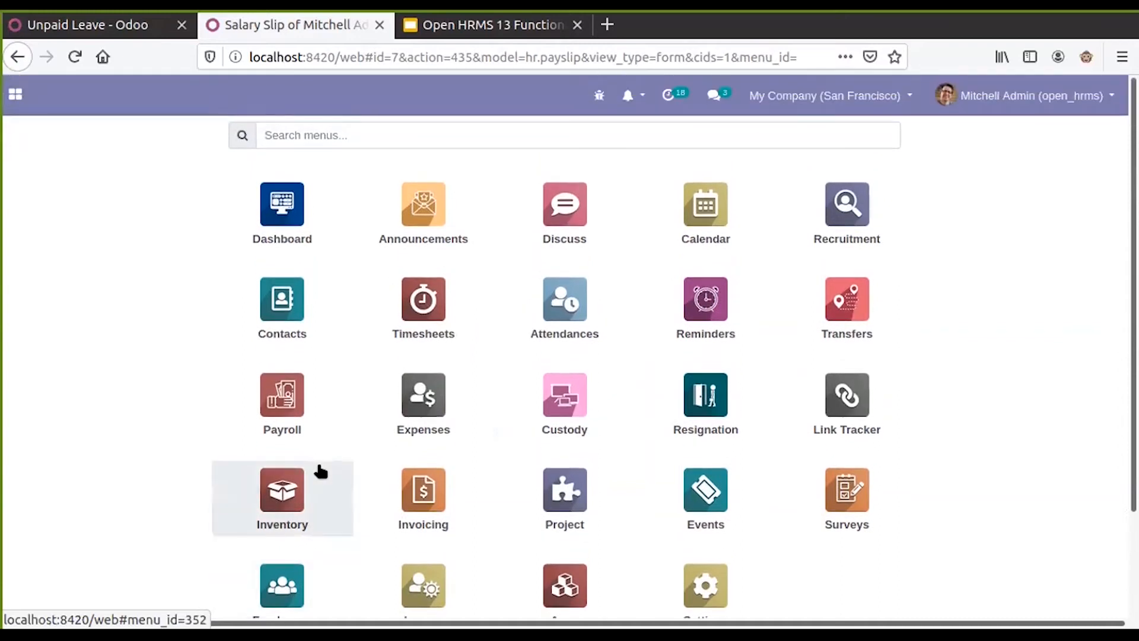
pyautogui.click(290, 416)
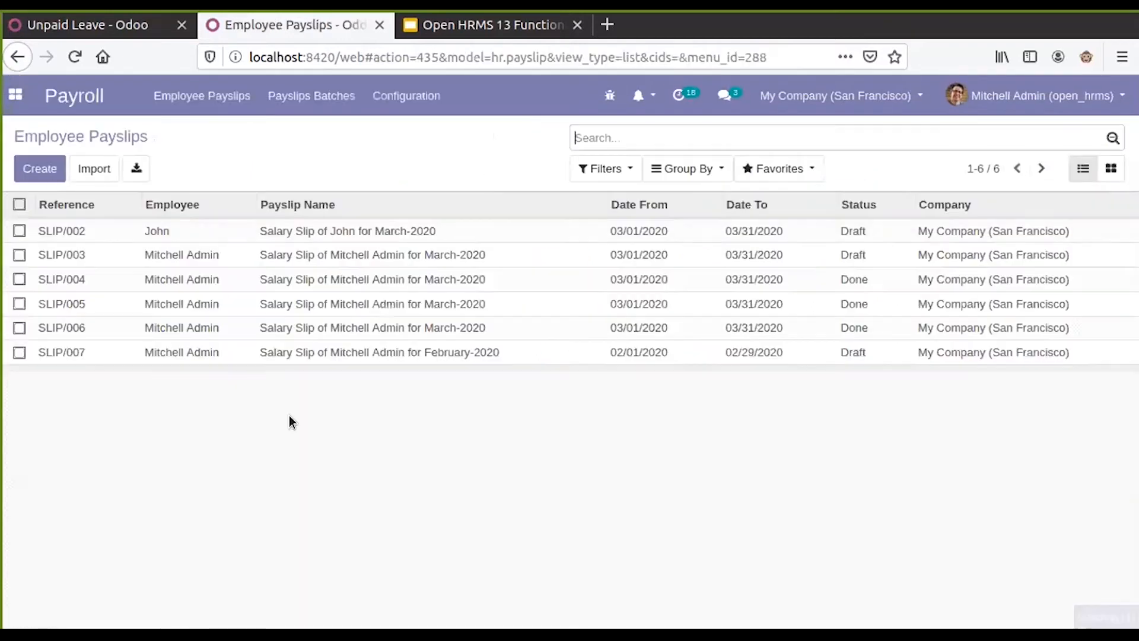
pyautogui.click(409, 98)
pyautogui.click(423, 133)
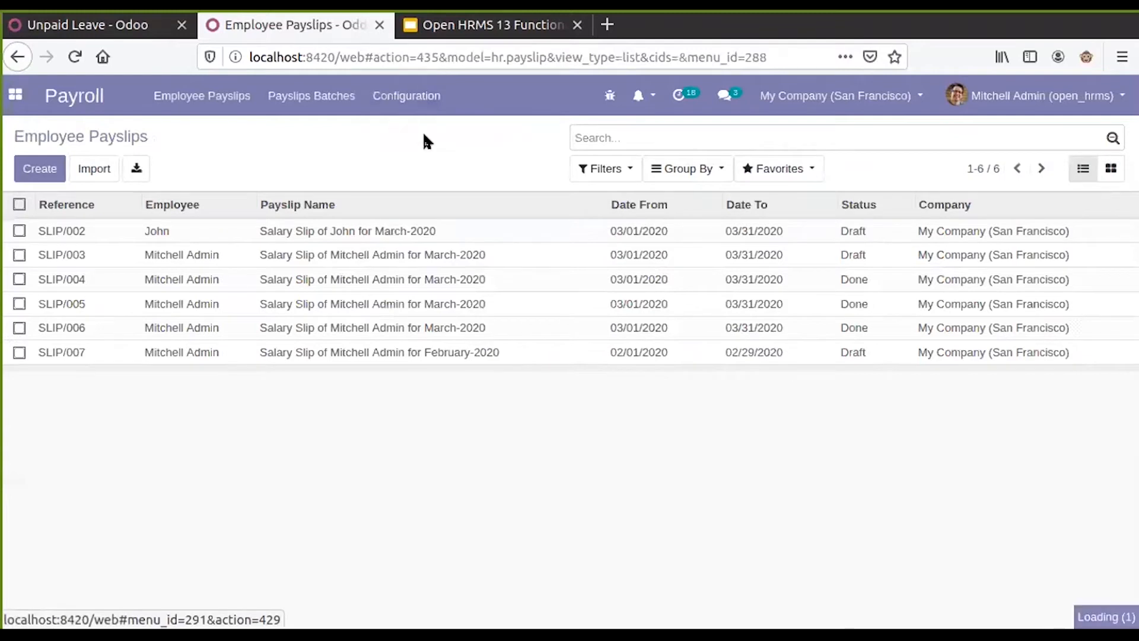
# Edit the "Base for new structures" salary structure and add the Unpaid Leave rule to its salary rules.
pyautogui.click(245, 233)
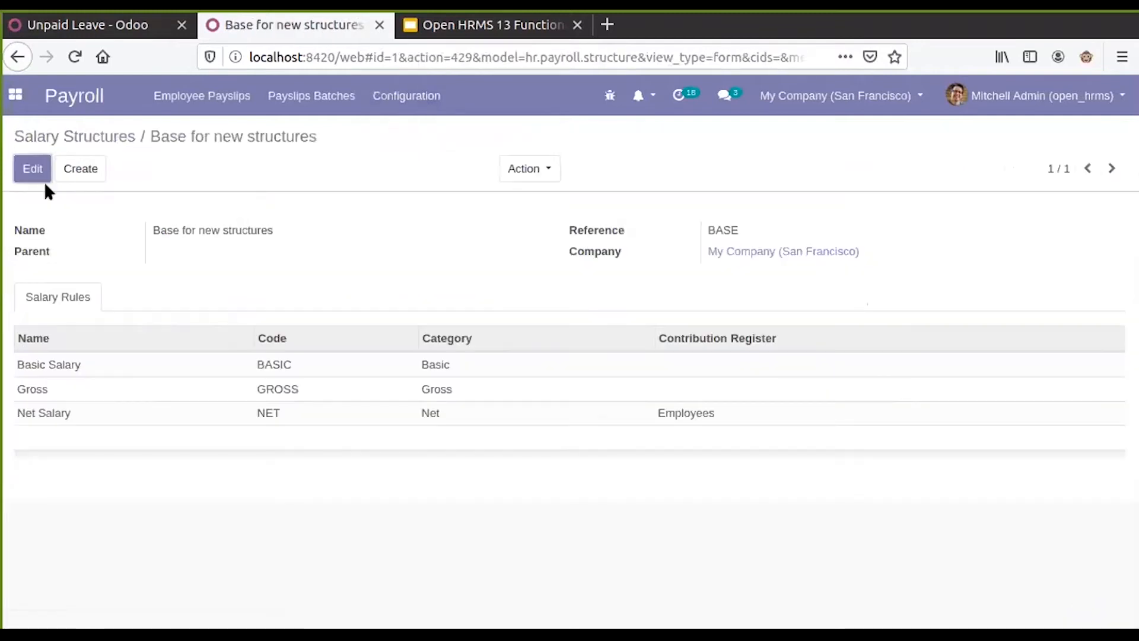
pyautogui.click(115, 142)
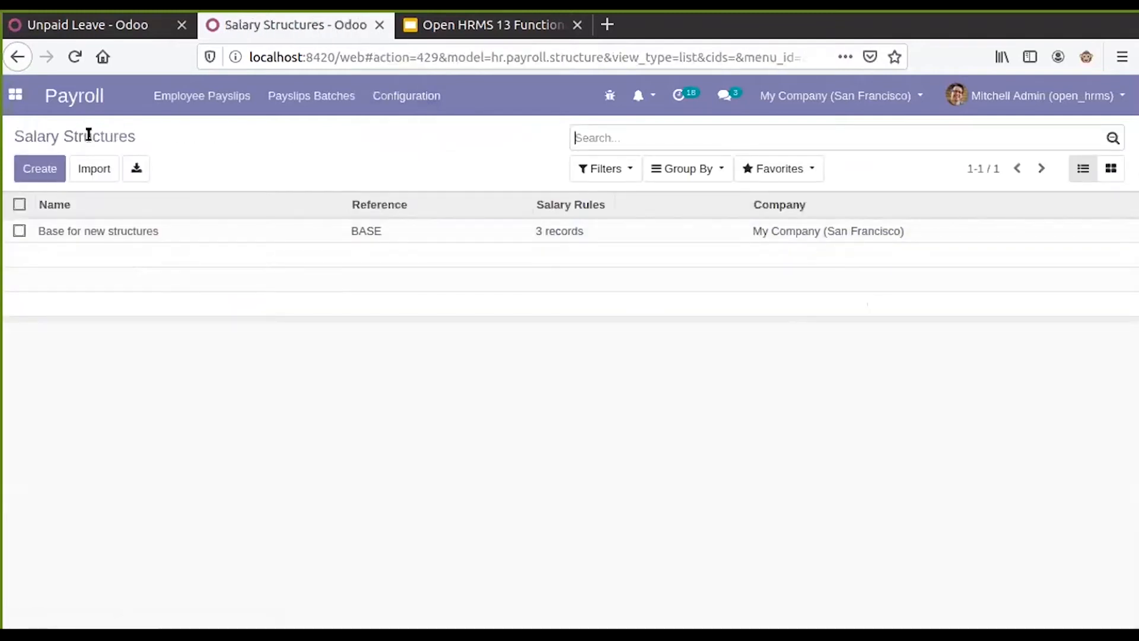
pyautogui.click(67, 230)
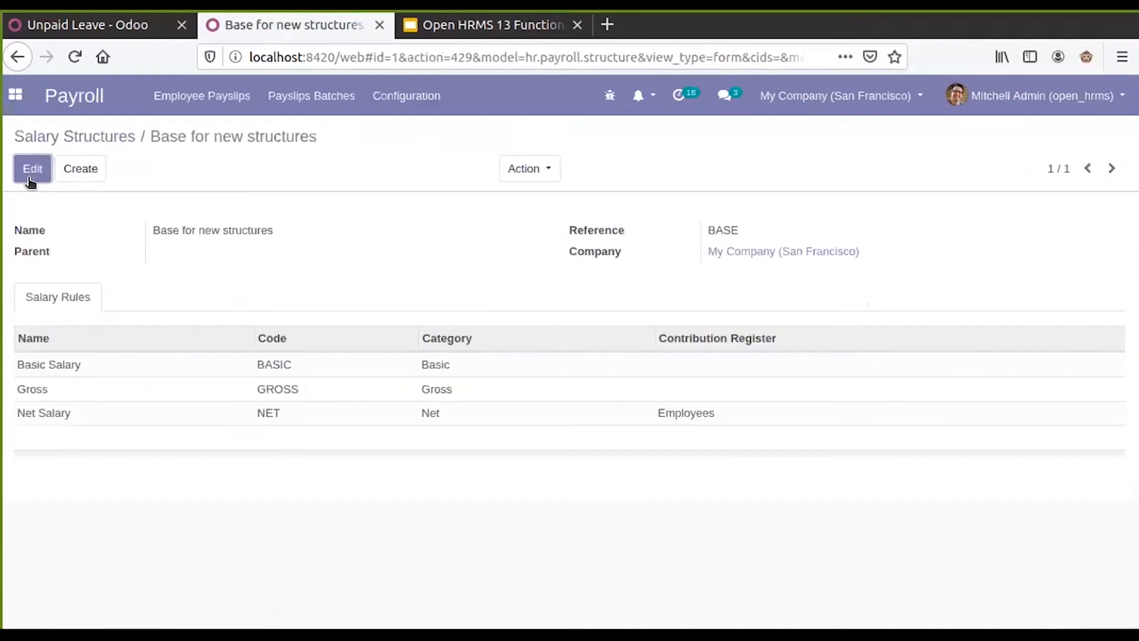
pyautogui.click(31, 179)
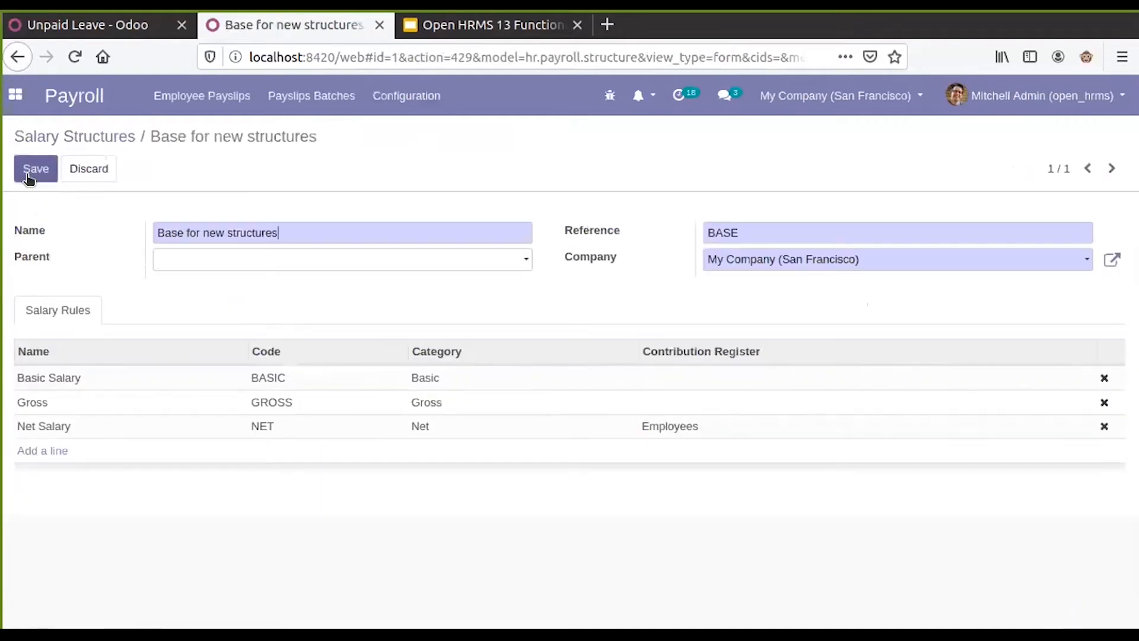
pyautogui.click(36, 452)
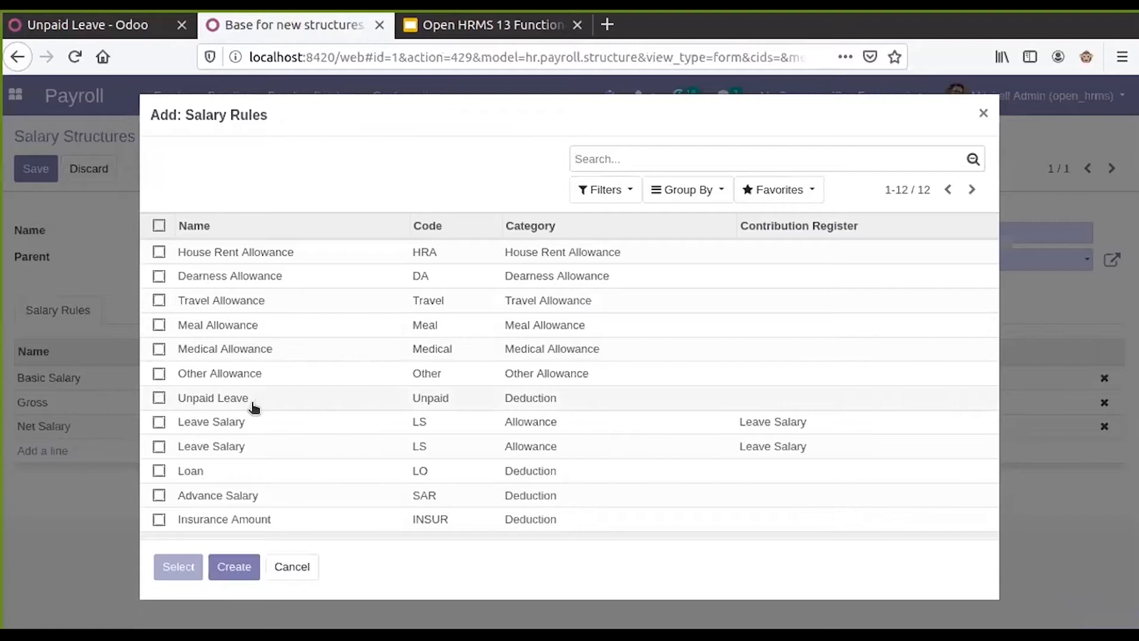
pyautogui.click(158, 397)
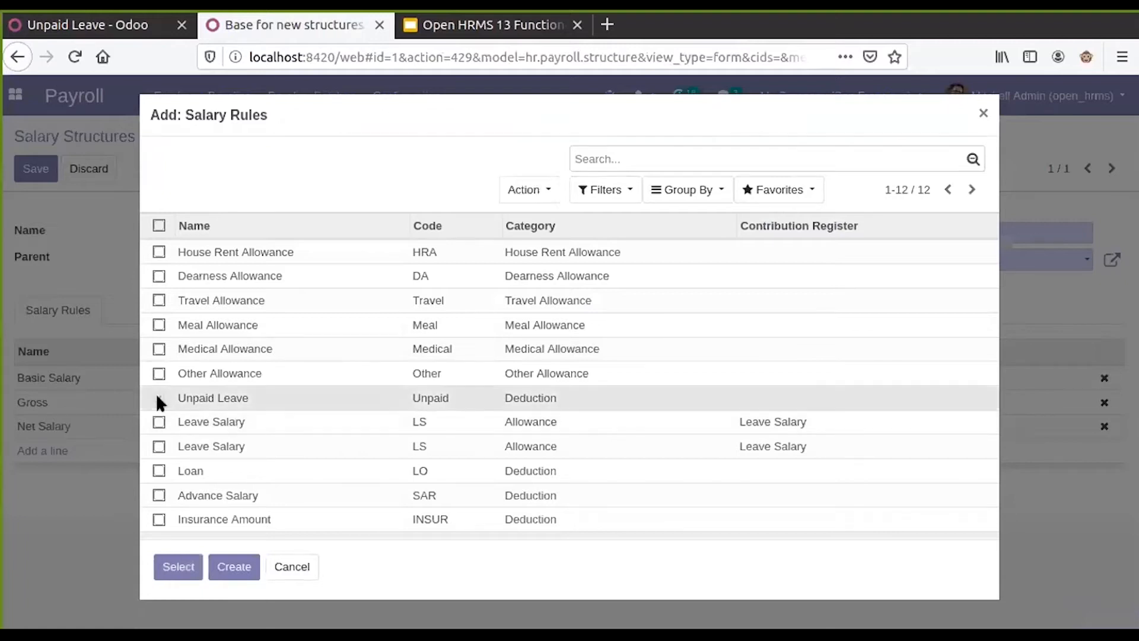
pyautogui.click(184, 563)
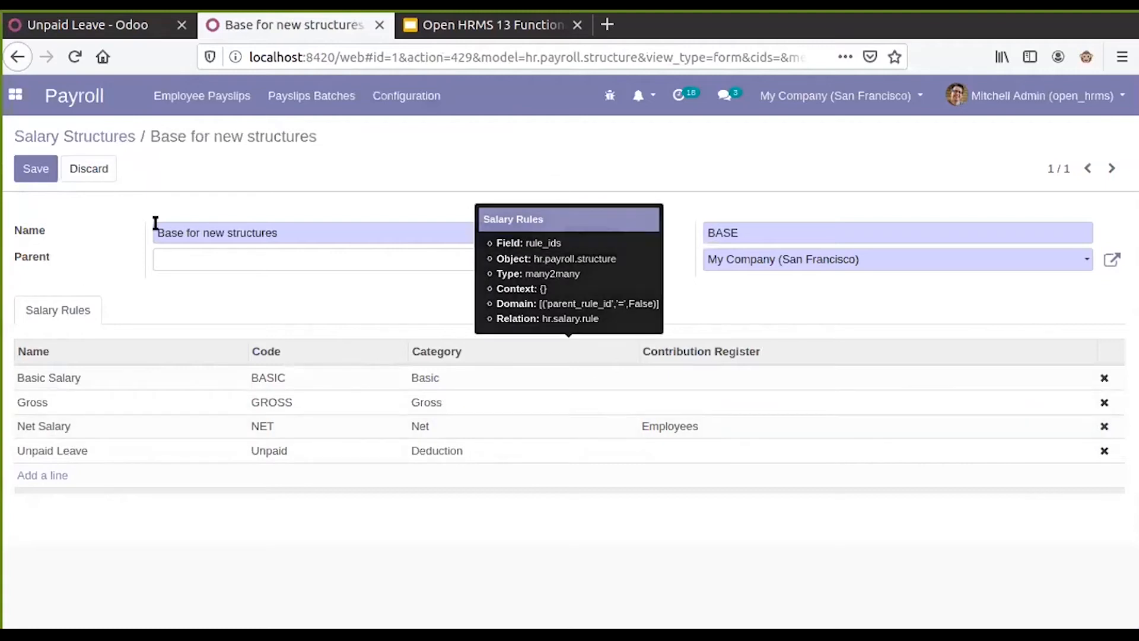
# Inspect the structure's Net Salary and Unpaid Leave rules, closing the first and saving the second.
pyautogui.click(158, 427)
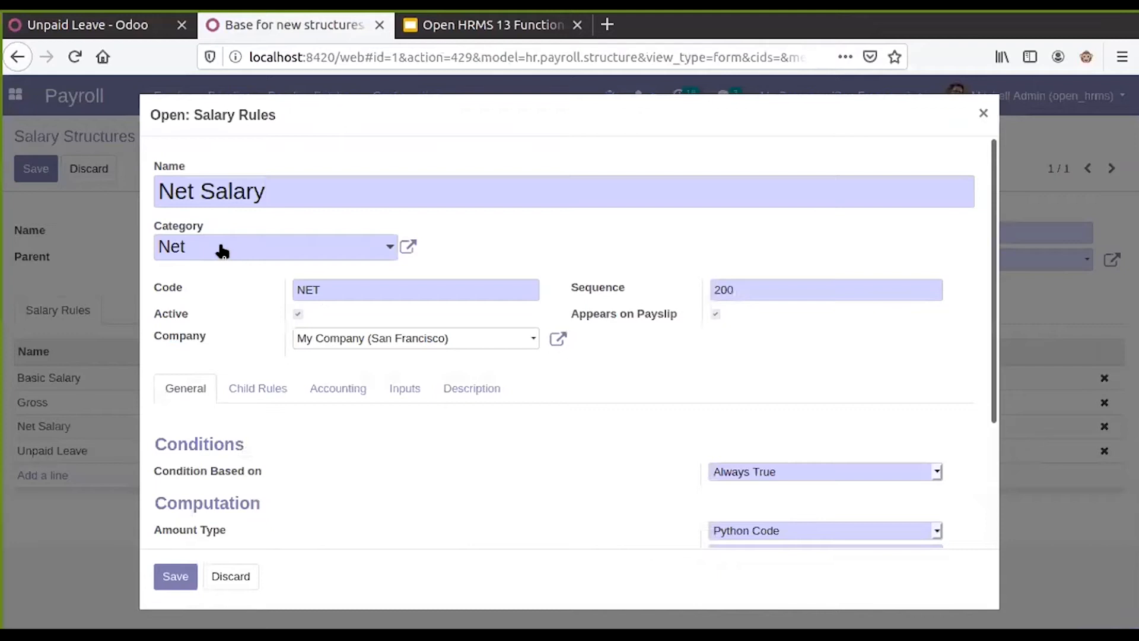
pyautogui.click(982, 114)
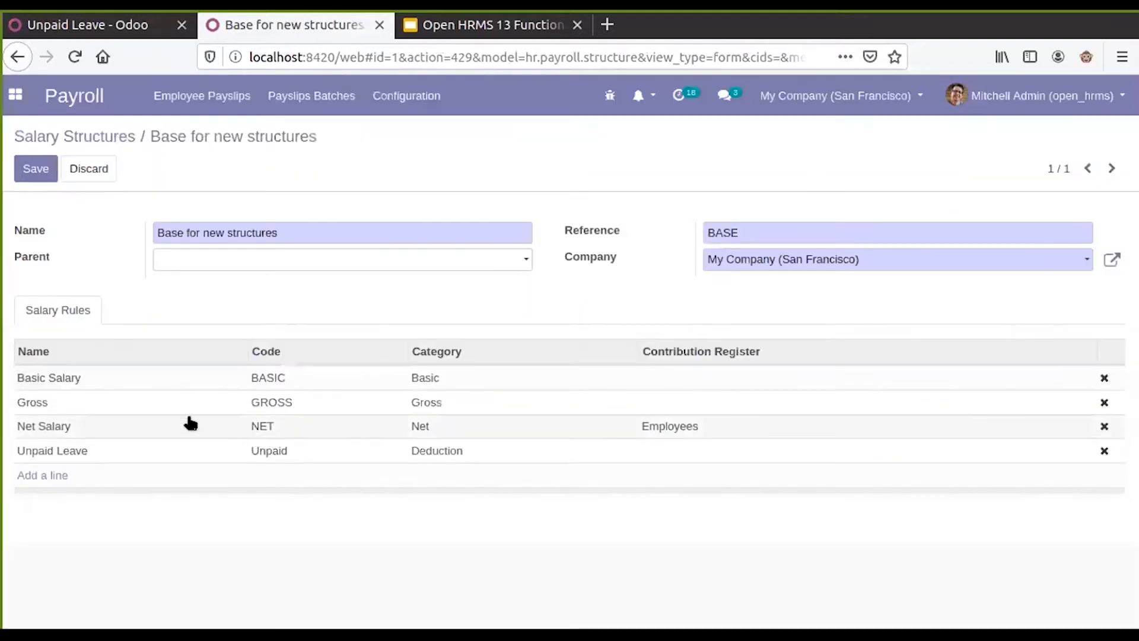
pyautogui.click(133, 454)
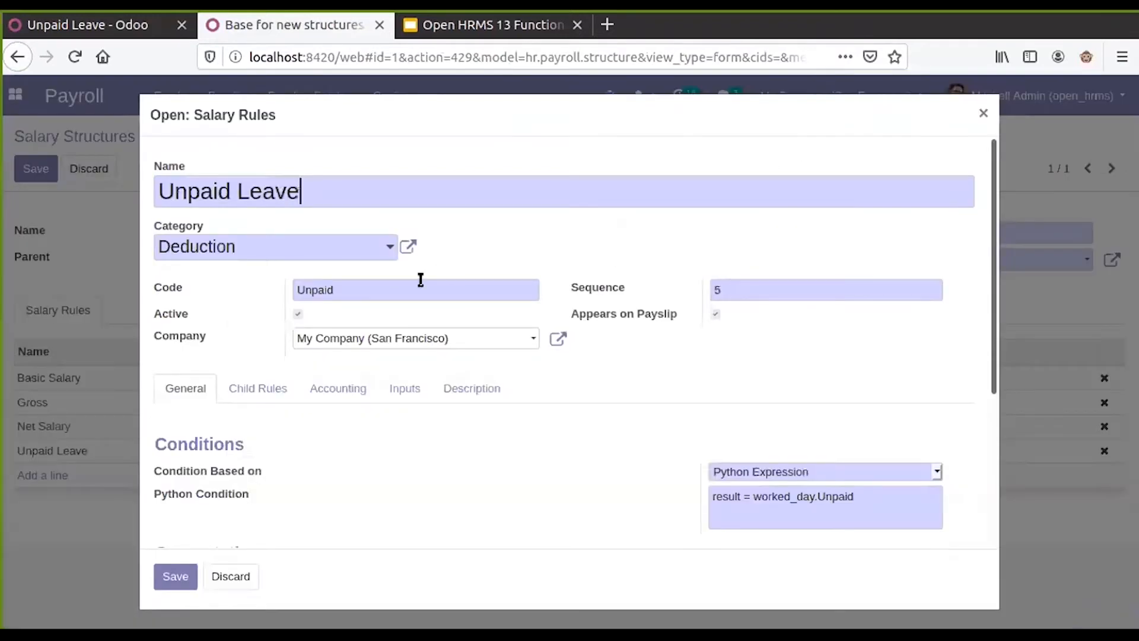
pyautogui.click(156, 579)
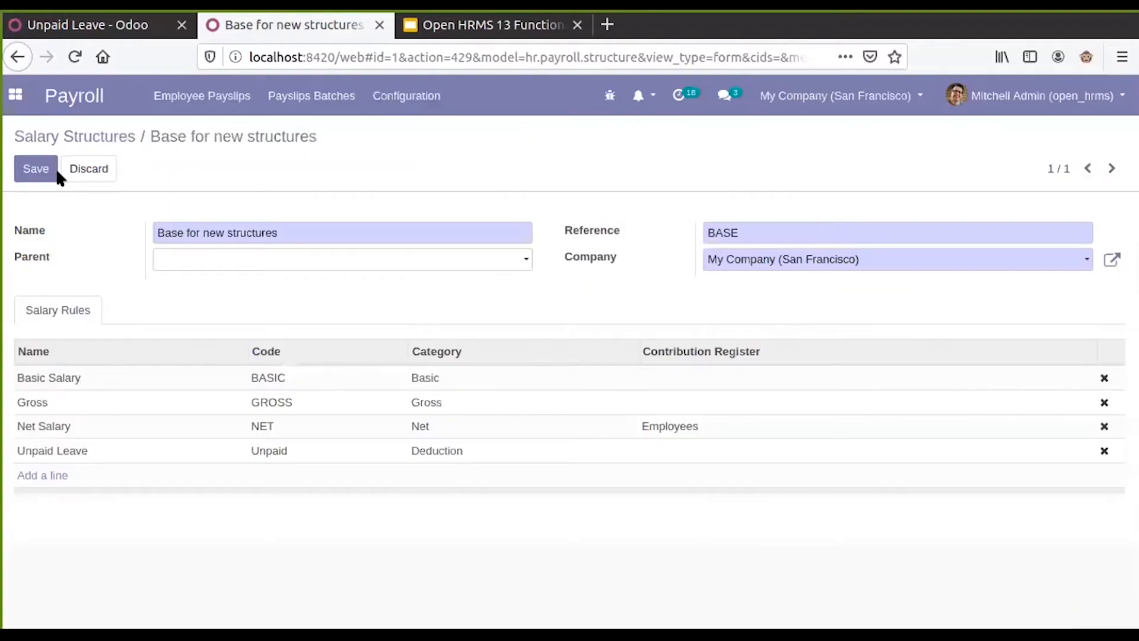
# Return to the February 2020 employee payslip, compute its sheet in edit mode and check the salary computation lines.
pyautogui.click(135, 35)
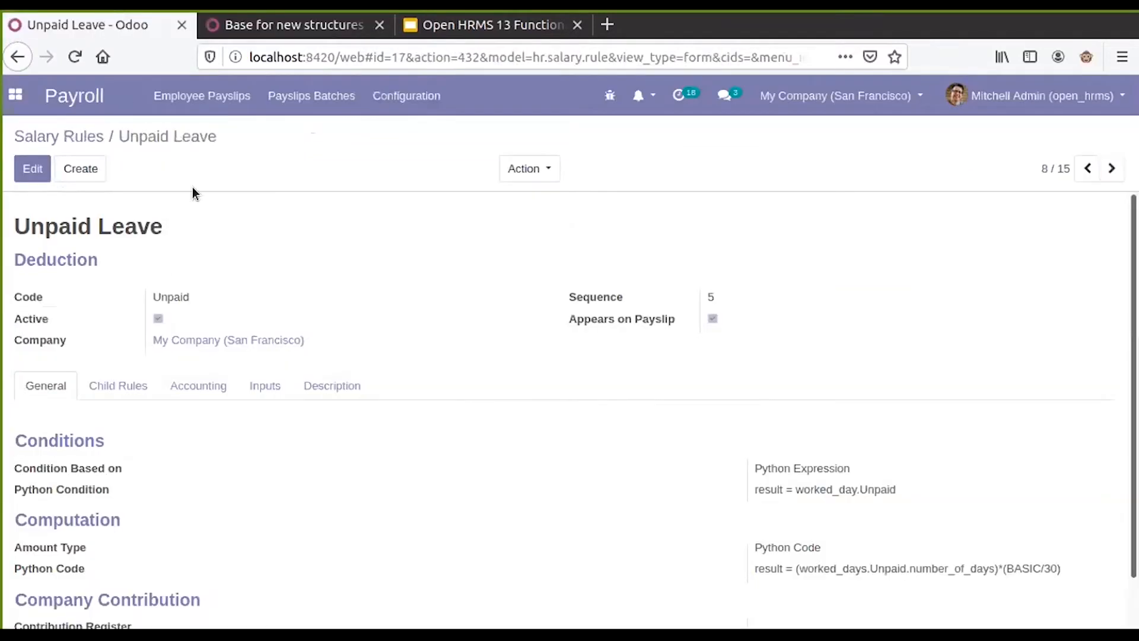
pyautogui.click(195, 108)
pyautogui.click(56, 353)
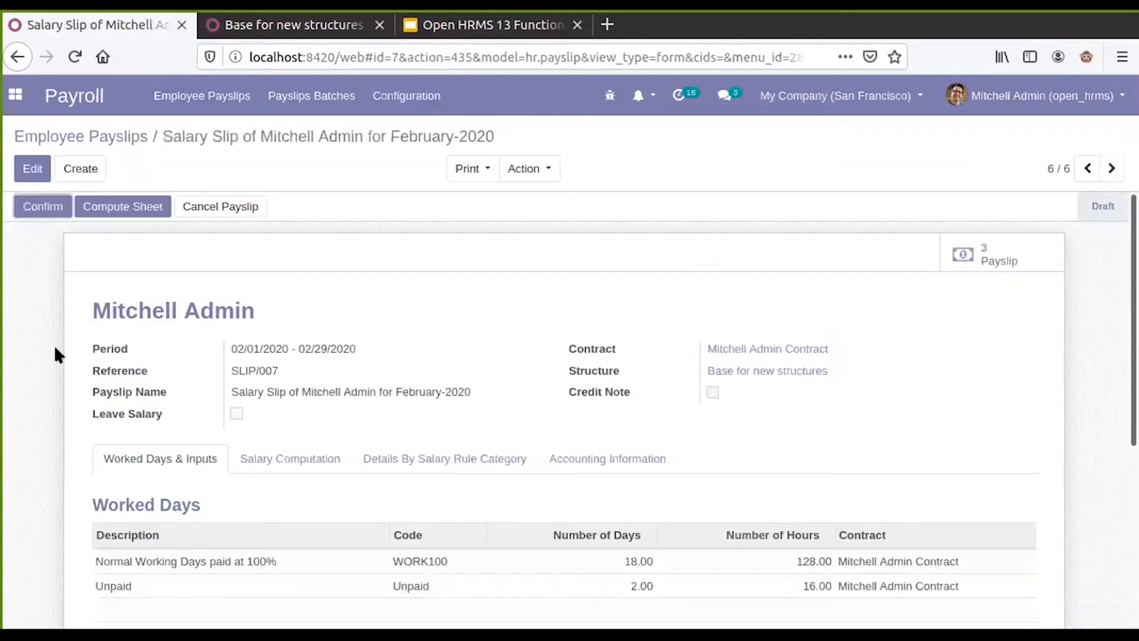
pyautogui.click(133, 205)
pyautogui.click(110, 204)
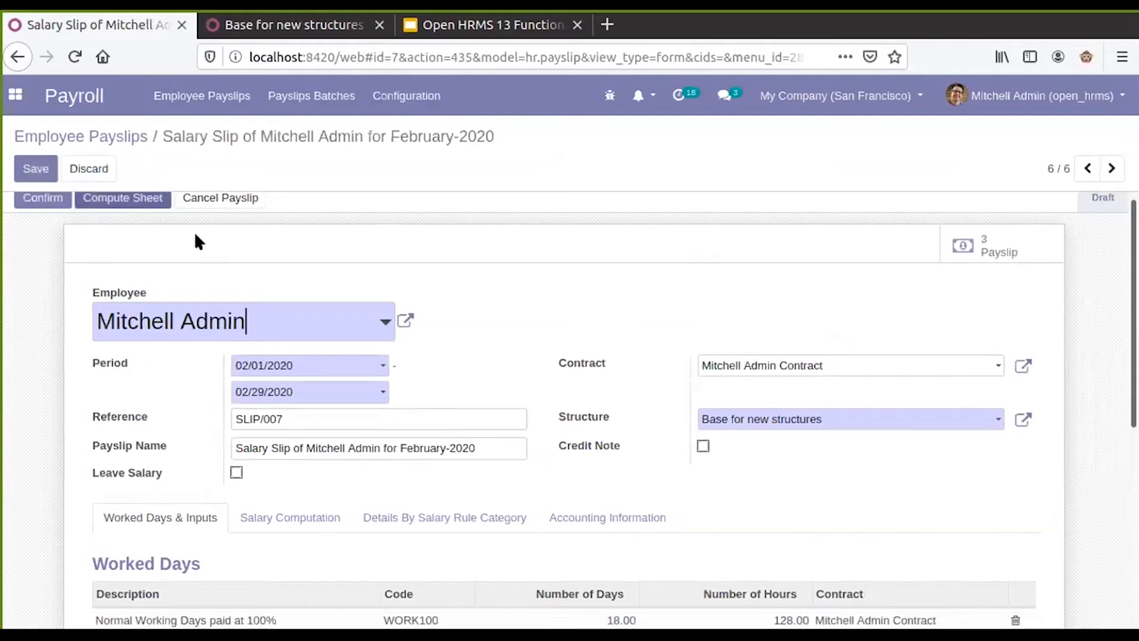
pyautogui.scroll(-3, 237, 326)
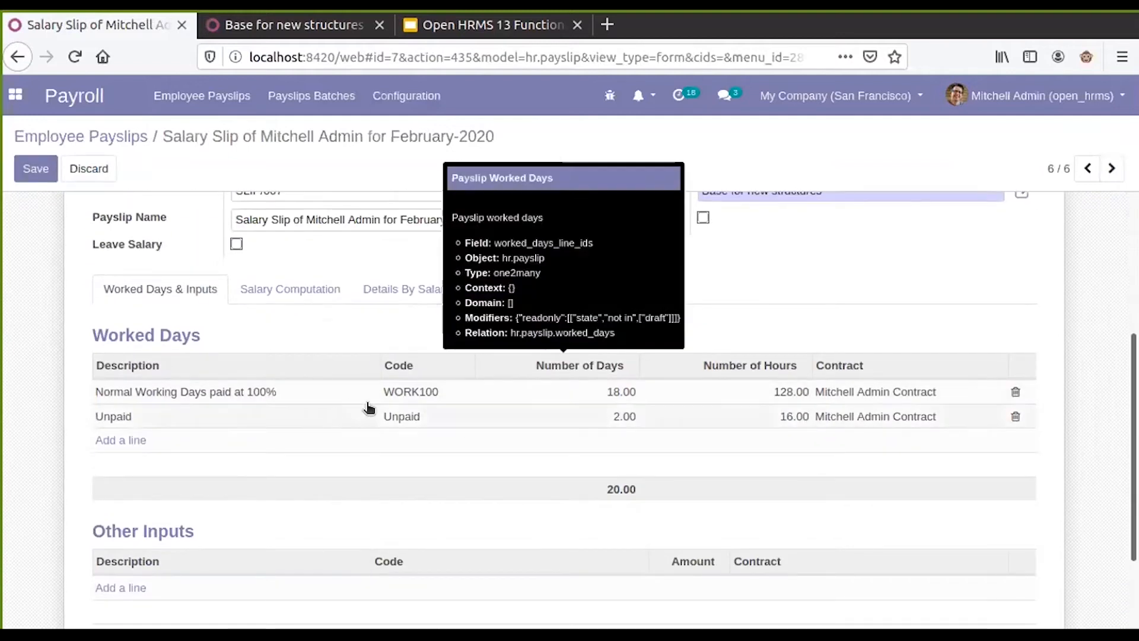
pyautogui.click(332, 295)
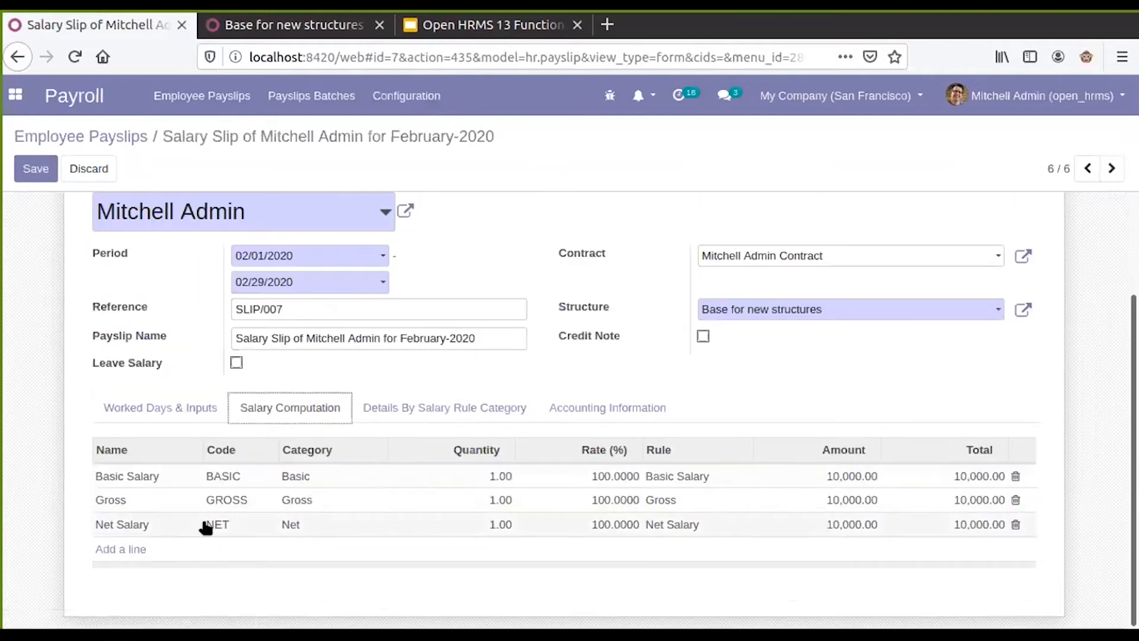
# Delete the Basic Salary, Gross and Net Salary lines from the payslip's salary computation and process the emptied payslip.
pyautogui.scroll(3, 195, 334)
pyautogui.scroll(-3, 526, 419)
pyautogui.click(1016, 476)
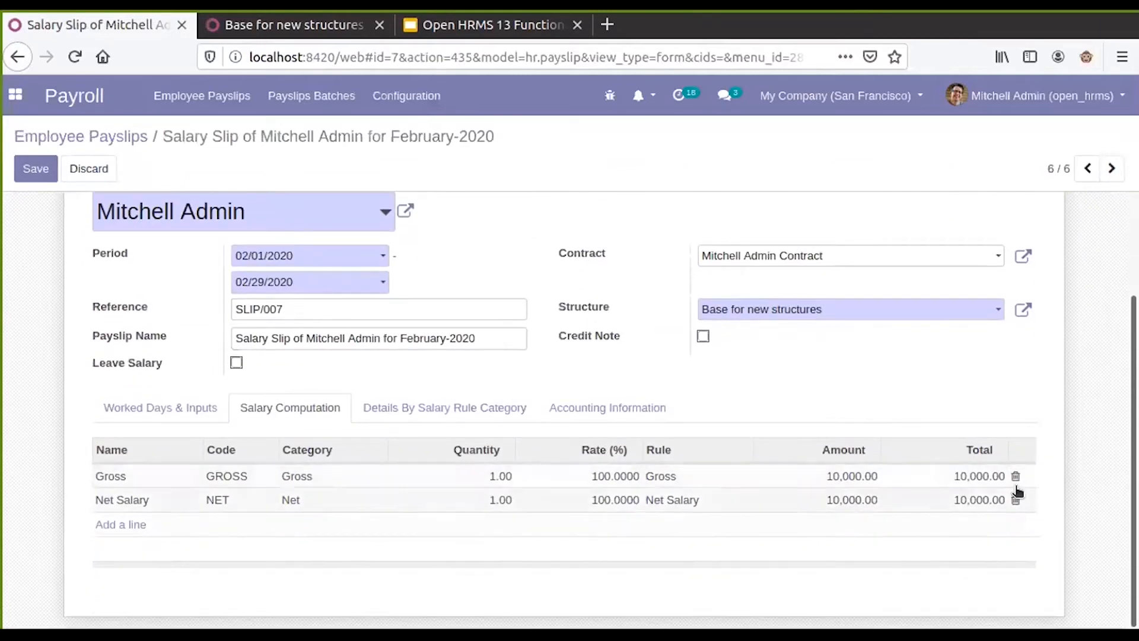
pyautogui.click(1016, 476)
pyautogui.click(1016, 476)
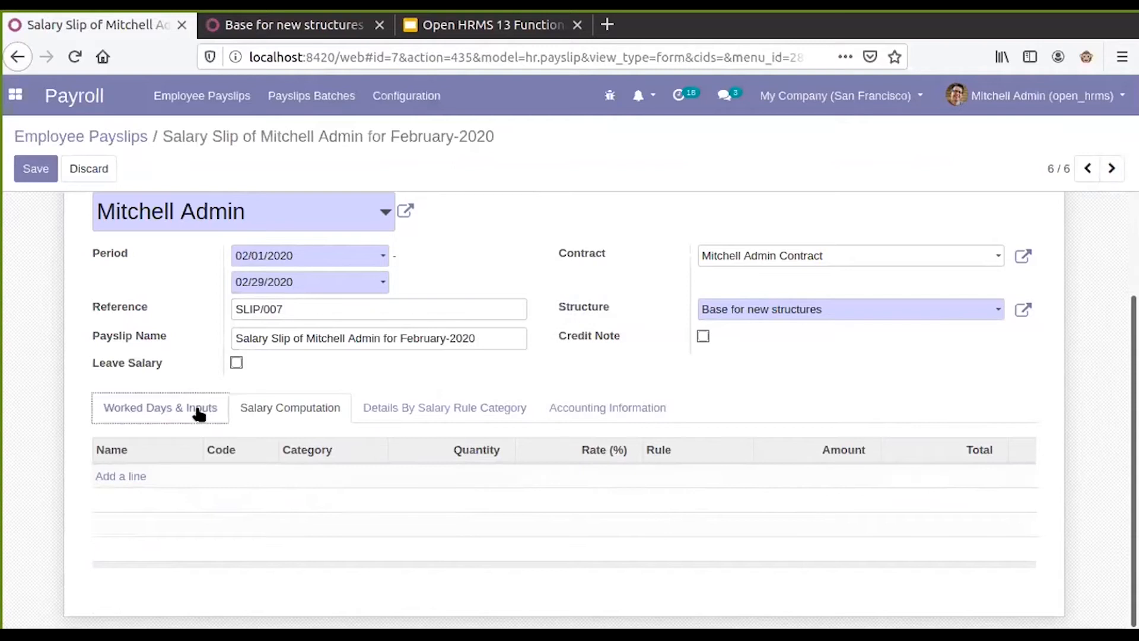
pyautogui.click(199, 414)
pyautogui.scroll(3, 208, 281)
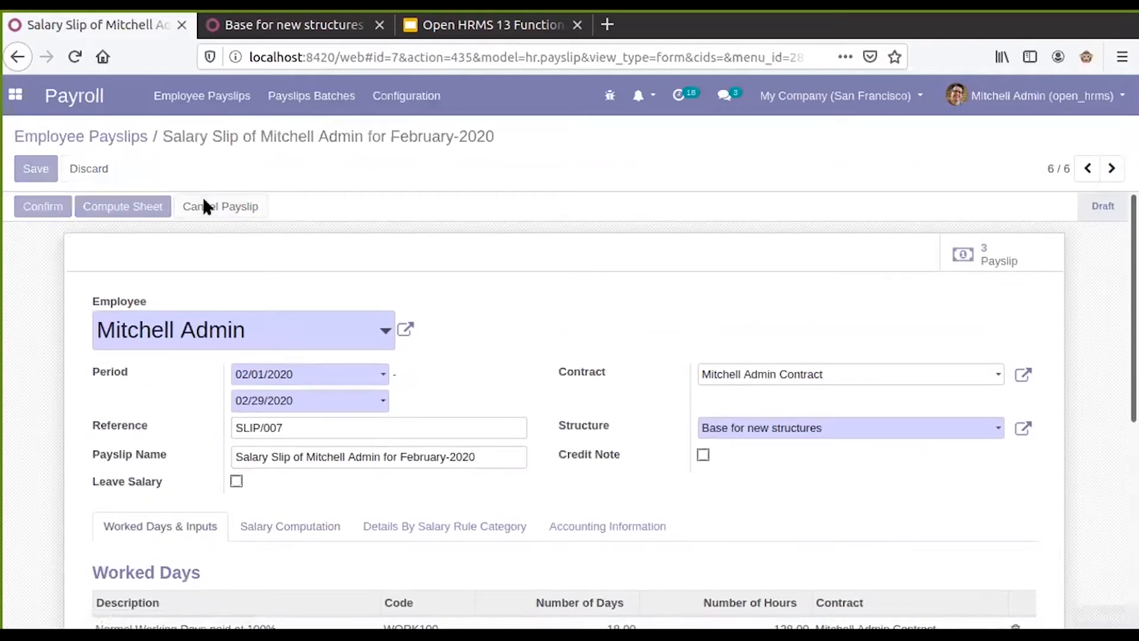
pyautogui.click(202, 207)
pyautogui.click(49, 202)
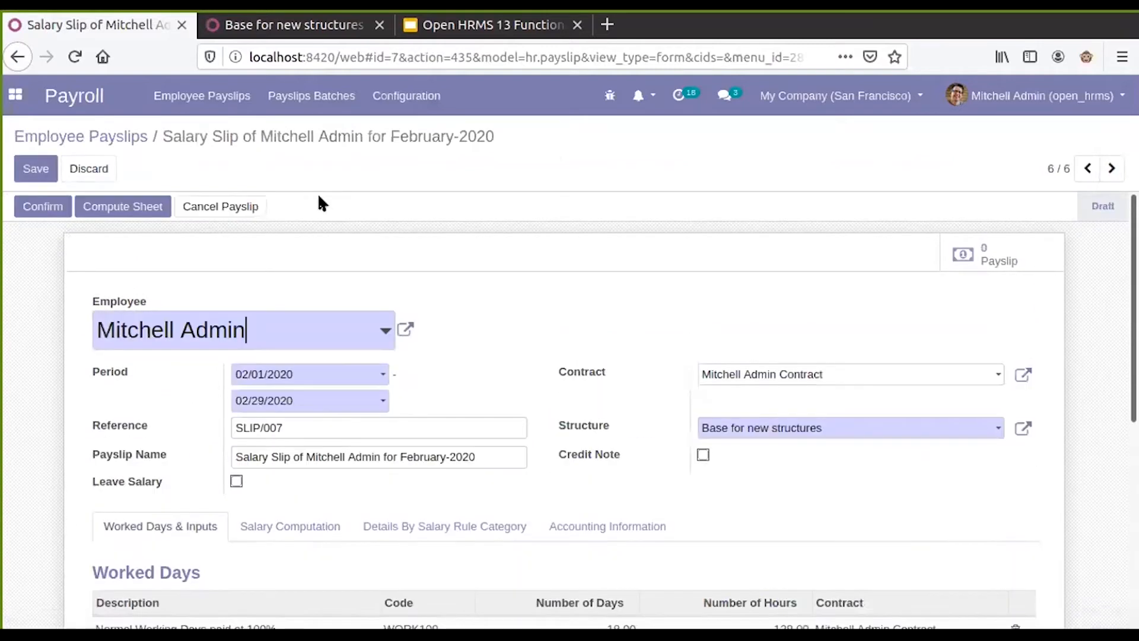
# Examine the payslip's salary computation, accounting information and worked days.
pyautogui.scroll(-5, 322, 213)
pyautogui.click(273, 328)
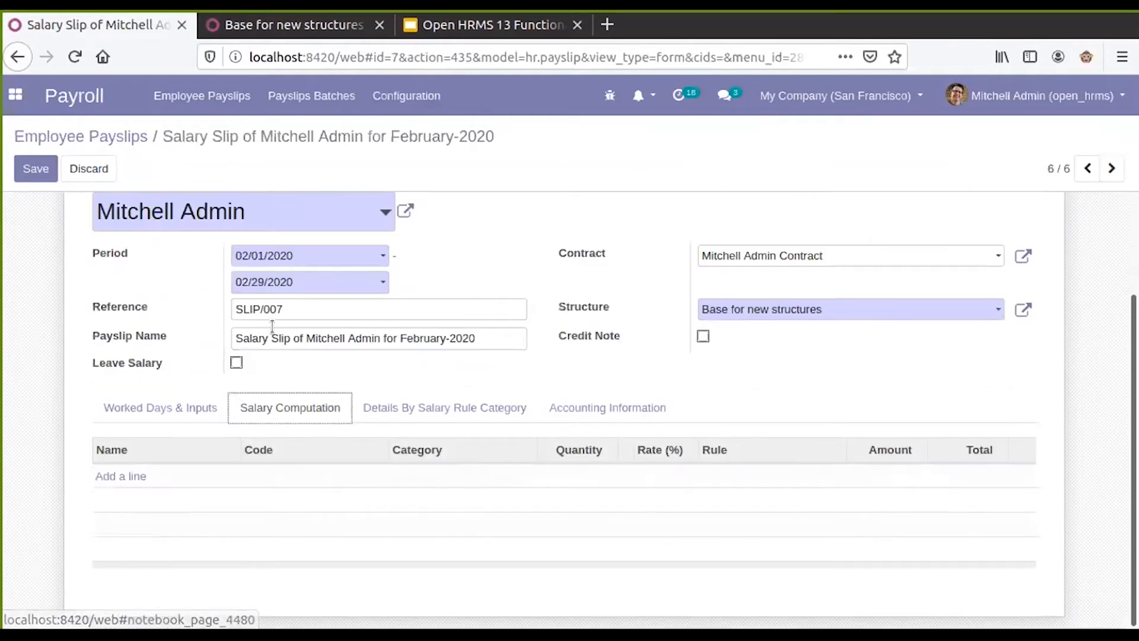
pyautogui.click(593, 412)
pyautogui.scroll(-2, 593, 418)
pyautogui.scroll(3, 587, 417)
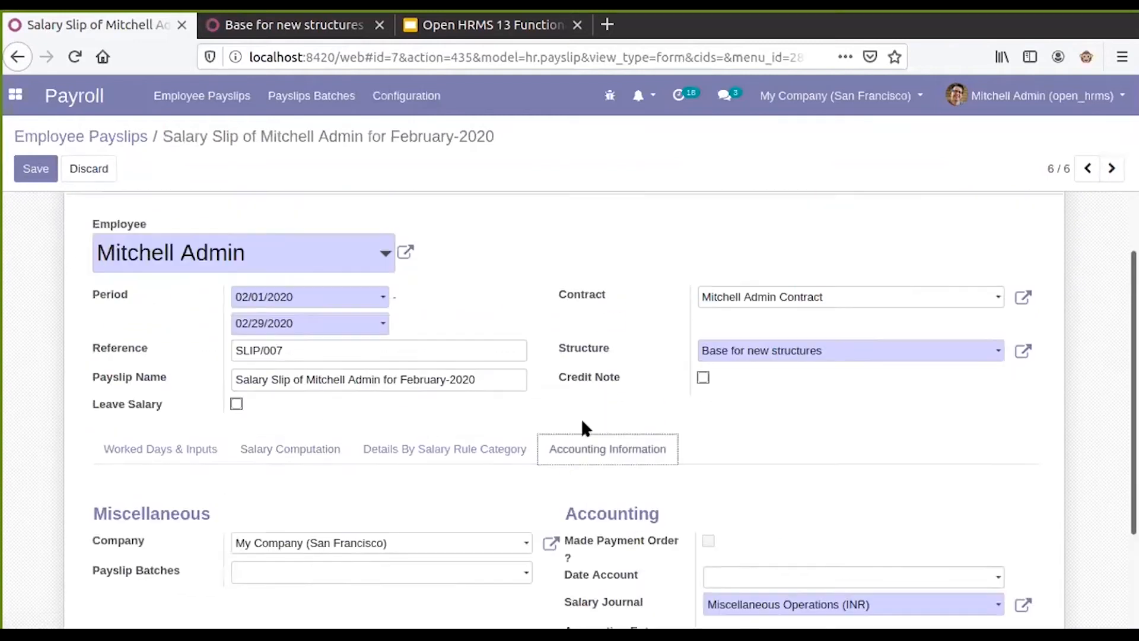
pyautogui.scroll(2, 585, 426)
pyautogui.click(323, 517)
pyautogui.scroll(-3, 326, 516)
pyautogui.click(177, 417)
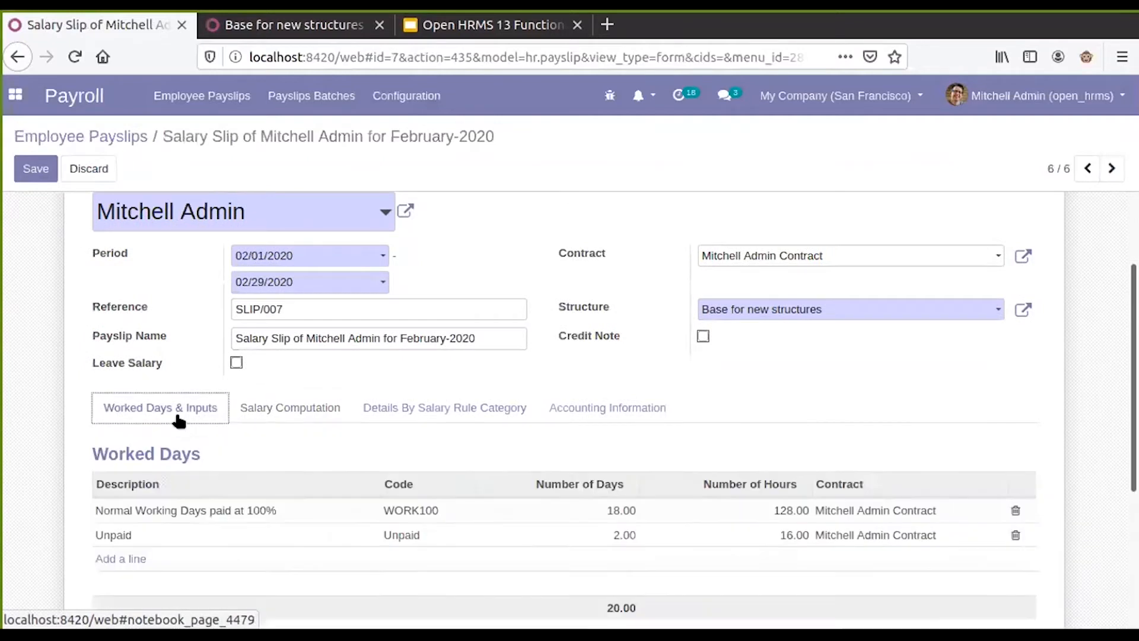
# Recompute the payslip sheet and check its salary computation against the worked days.
pyautogui.scroll(3, 178, 419)
pyautogui.click(126, 206)
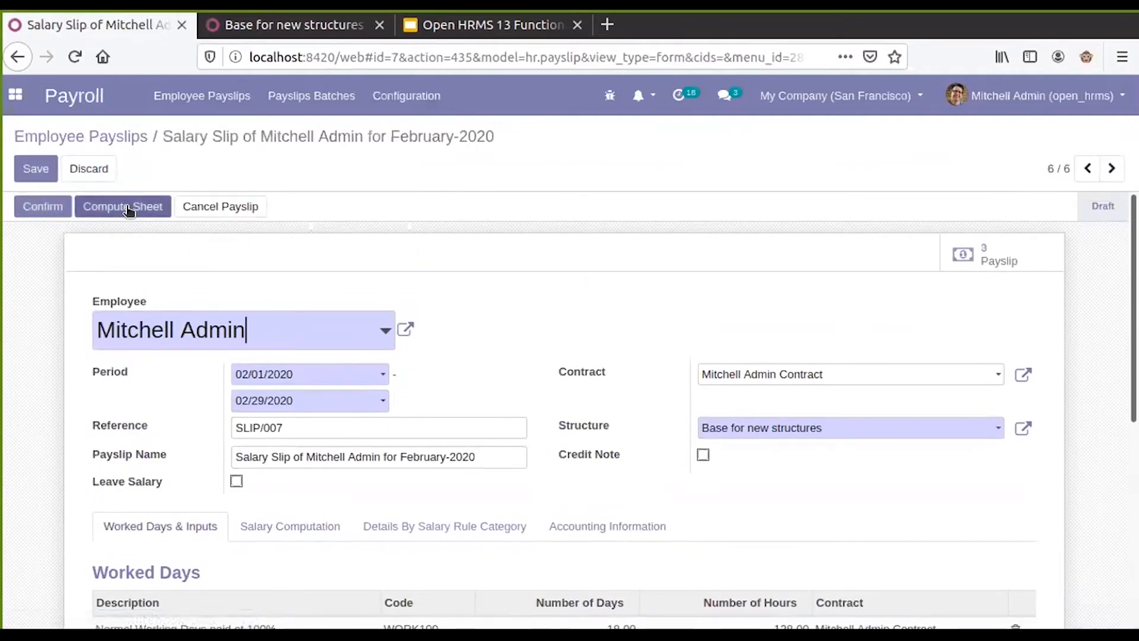
pyautogui.scroll(-5, 407, 336)
pyautogui.click(325, 330)
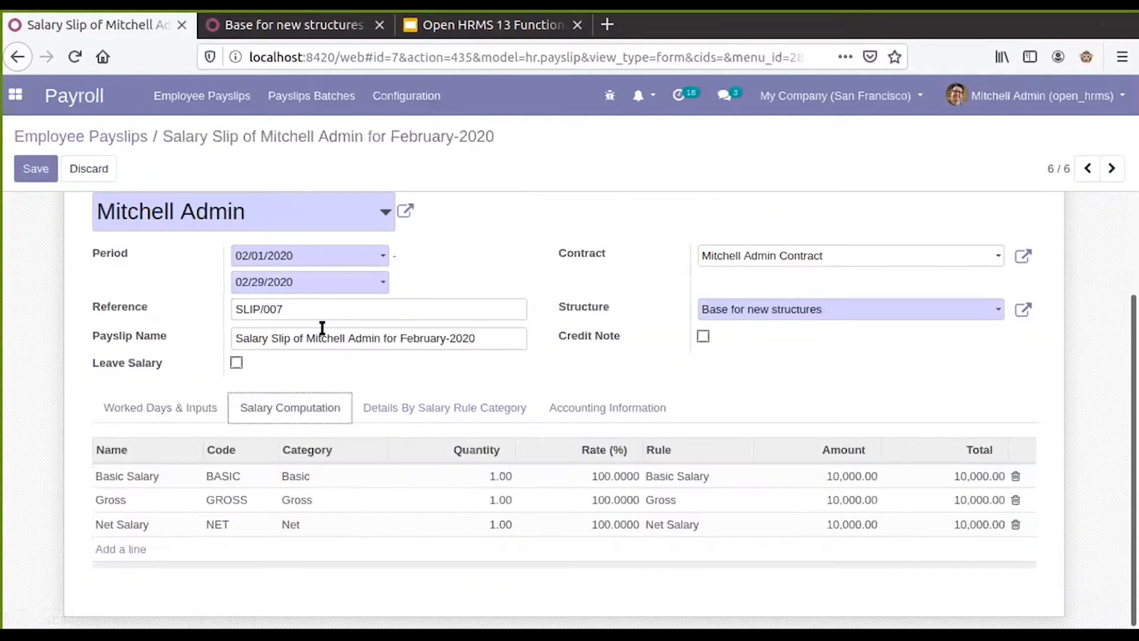
pyautogui.click(198, 409)
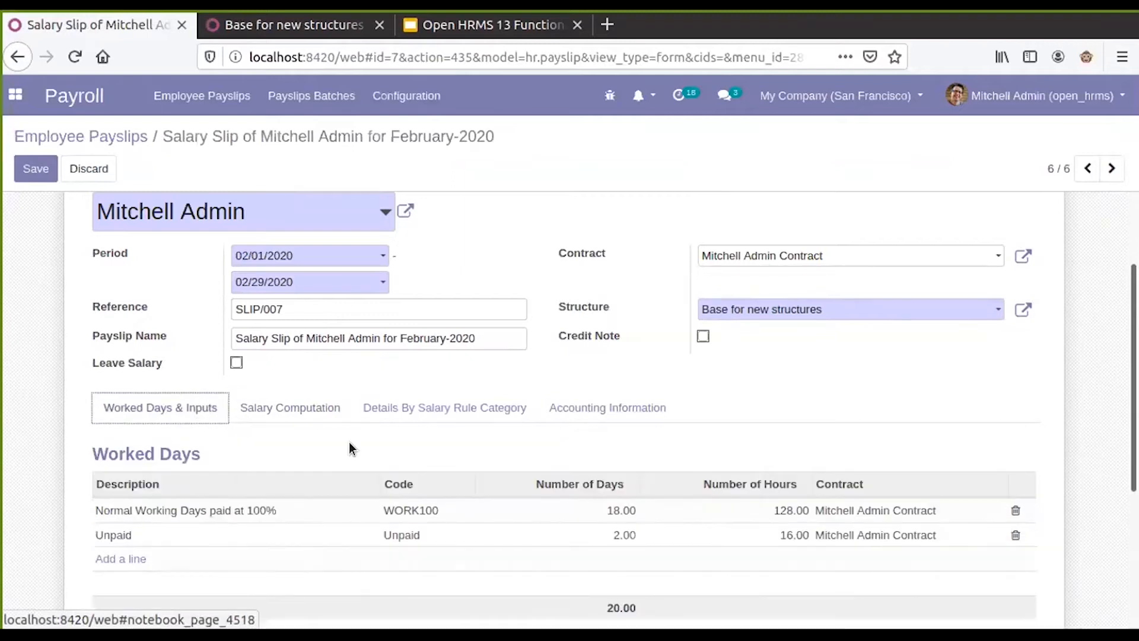
# Save the "Base for new structures" salary structure with its Unpaid Leave rule and return to the list of salary structures.
pyautogui.click(303, 29)
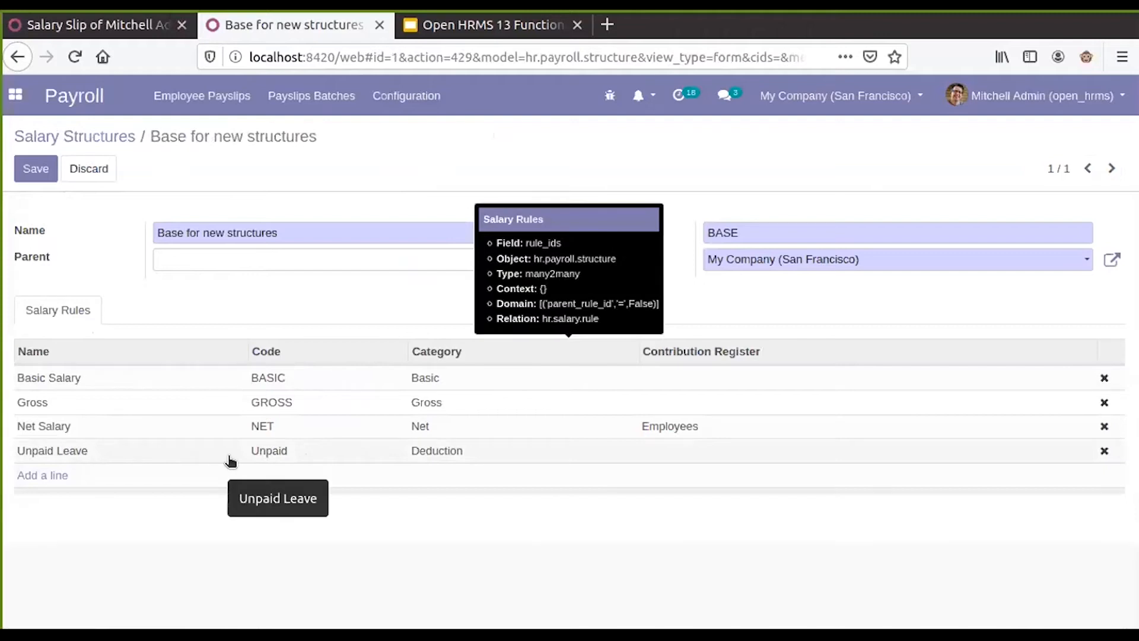
pyautogui.click(35, 168)
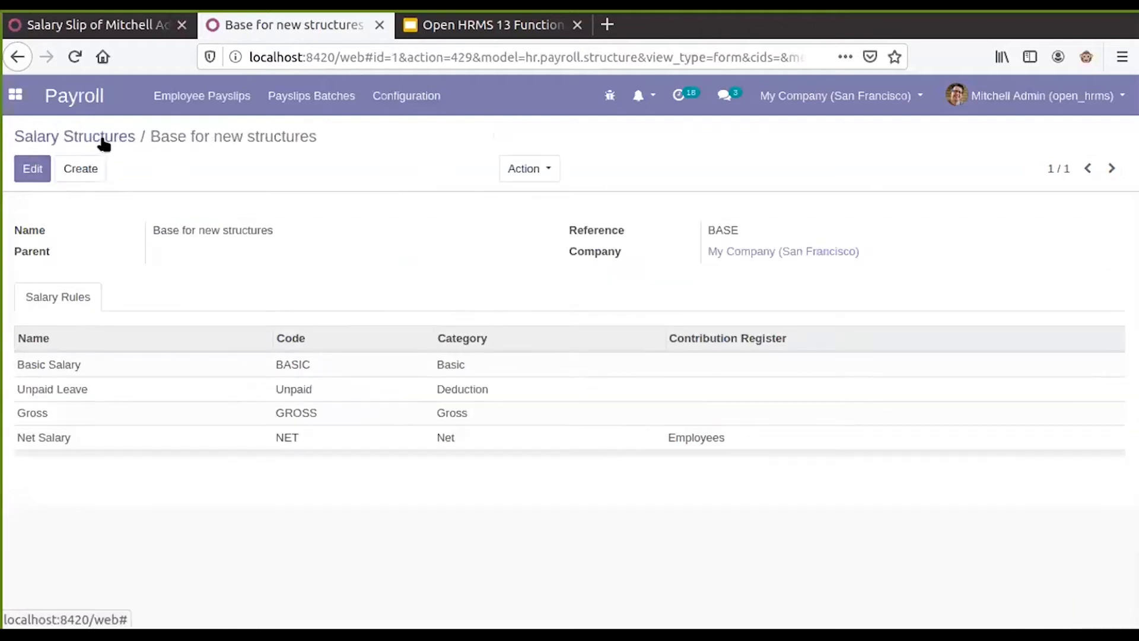
pyautogui.click(102, 139)
# Try to recompute the February 2020 payslip with the saved salary structure.
pyautogui.click(131, 24)
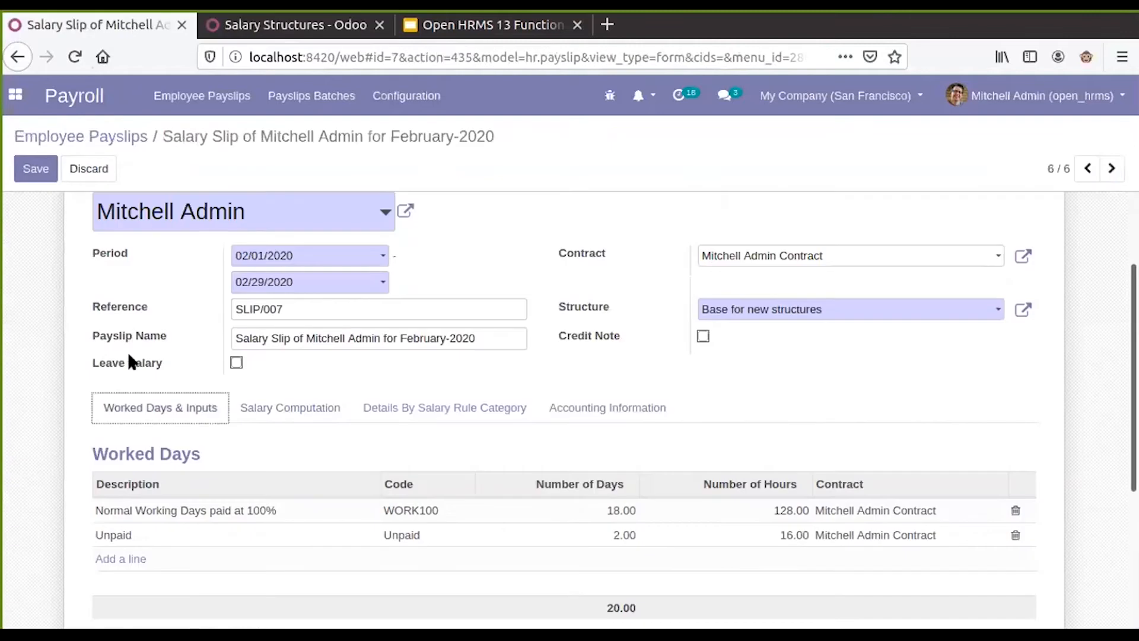
pyautogui.scroll(3, 121, 229)
pyautogui.click(126, 208)
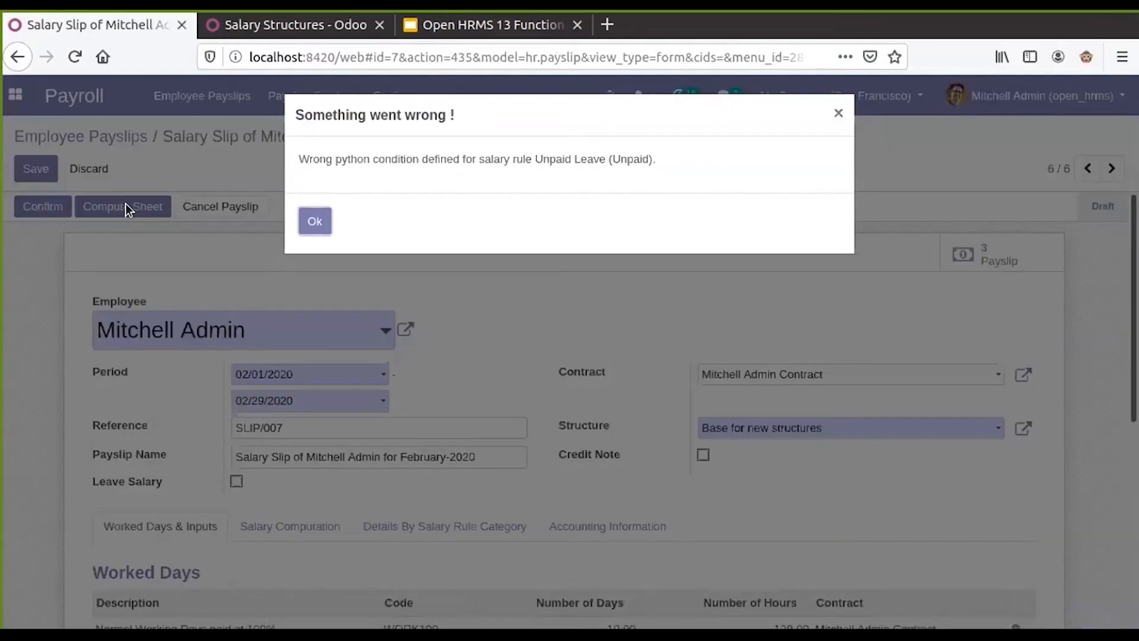
pyautogui.click(315, 223)
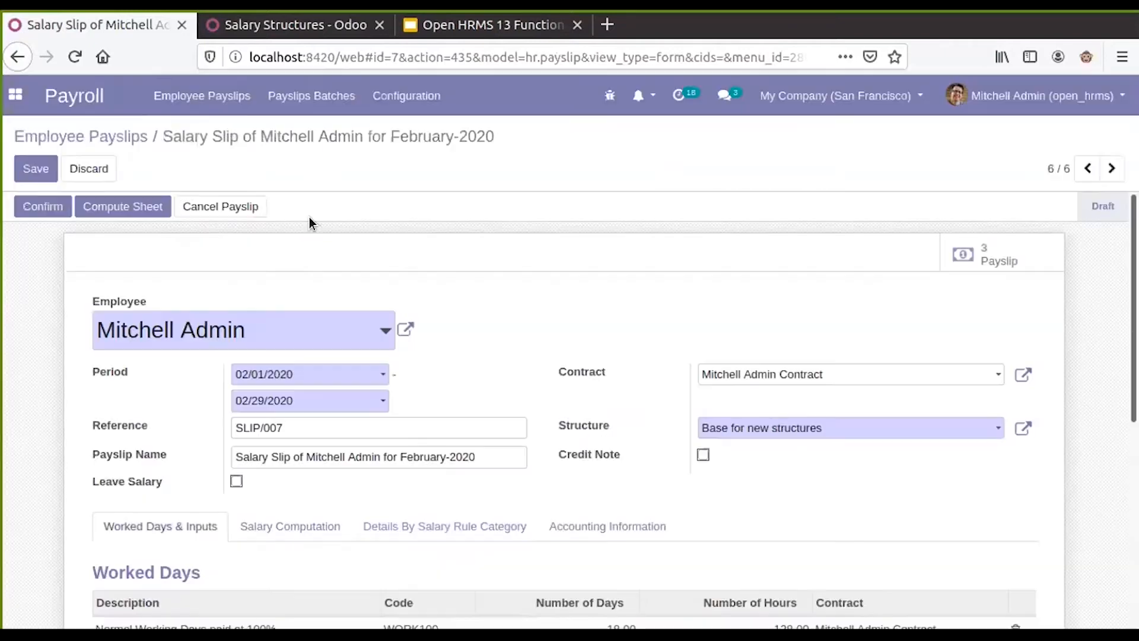
# Open the Unpaid Leave rule from the list of salary rules in the Payroll configuration.
pyautogui.click(267, 25)
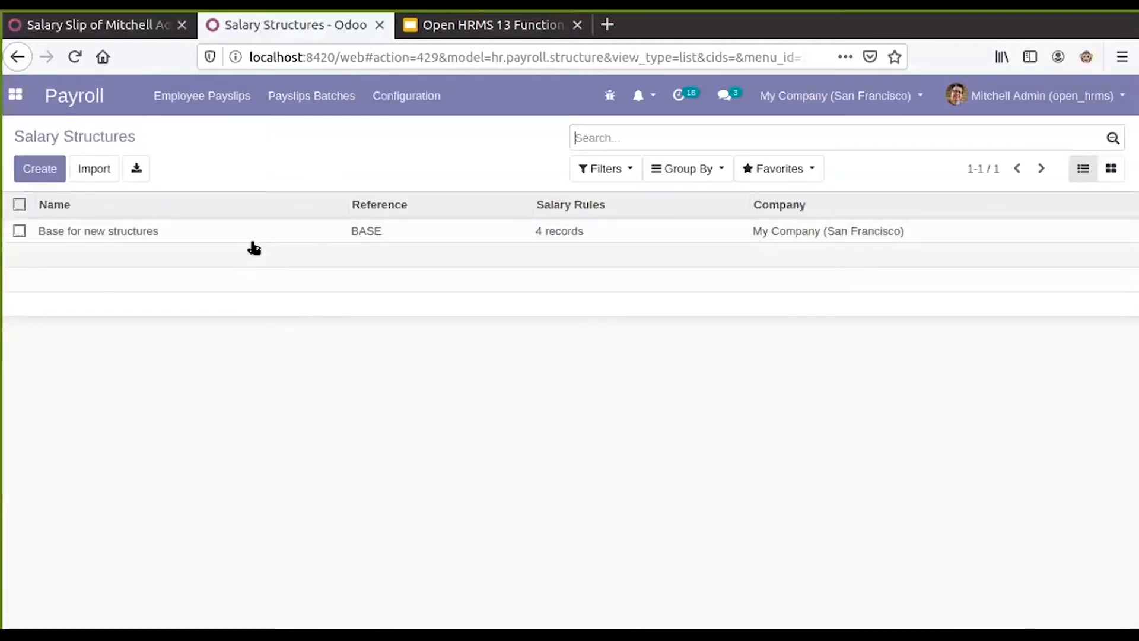
pyautogui.click(402, 106)
pyautogui.click(420, 199)
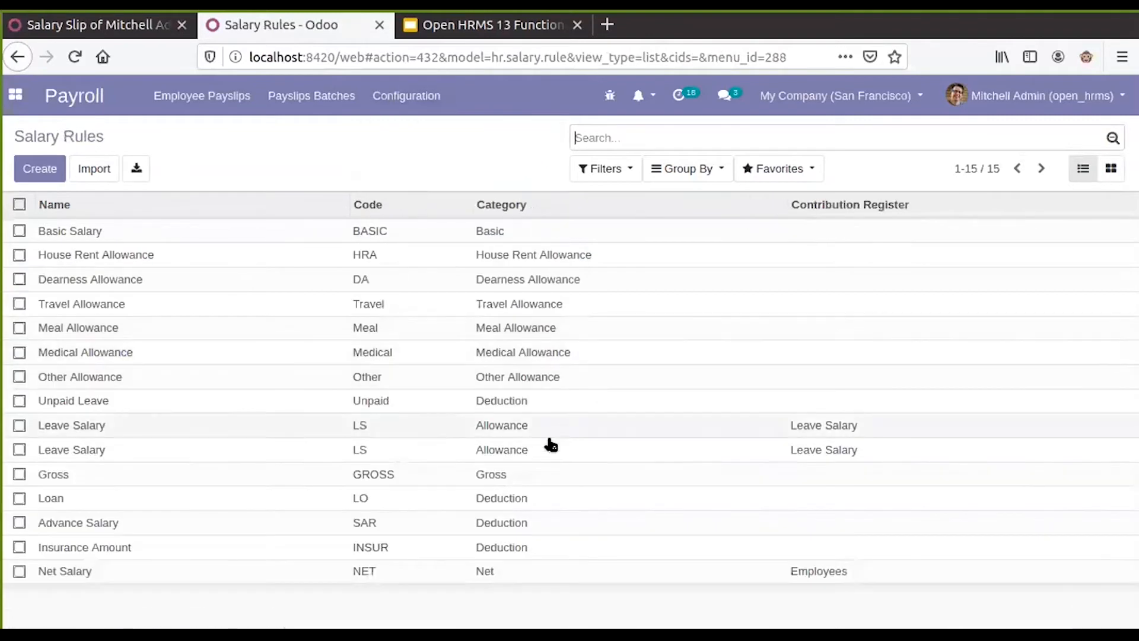
pyautogui.click(90, 402)
pyautogui.scroll(-1, 236, 363)
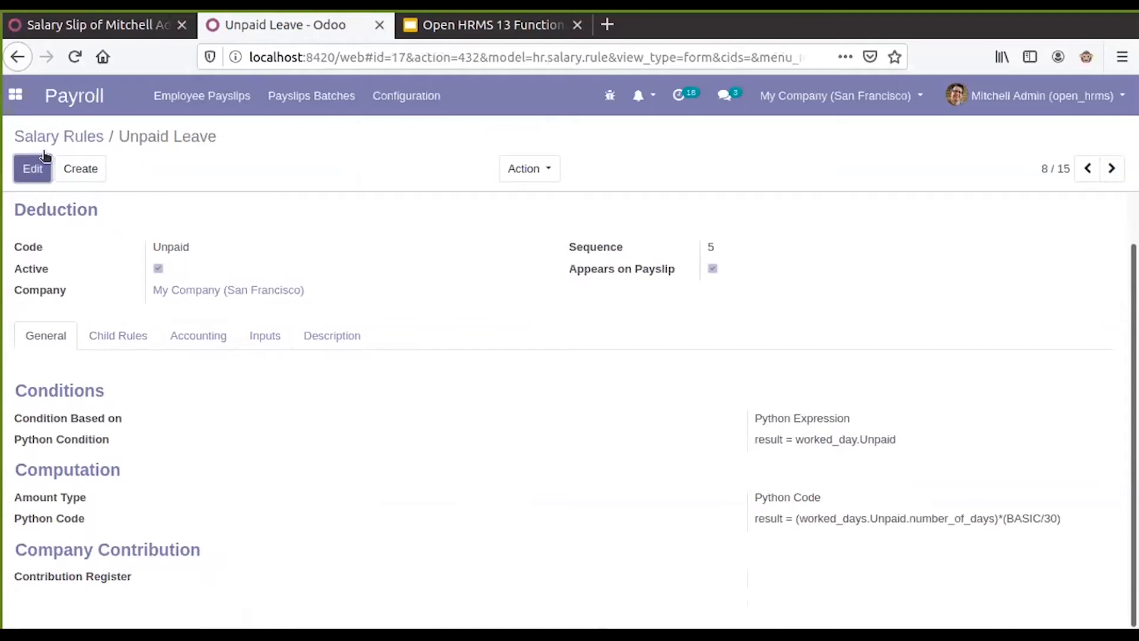
# Compare the Unpaid Leave rule's code with the worked days lines on the February 2020 payslip.
pyautogui.click(113, 25)
pyautogui.click(225, 25)
pyautogui.click(66, 23)
pyautogui.scroll(-5, 417, 407)
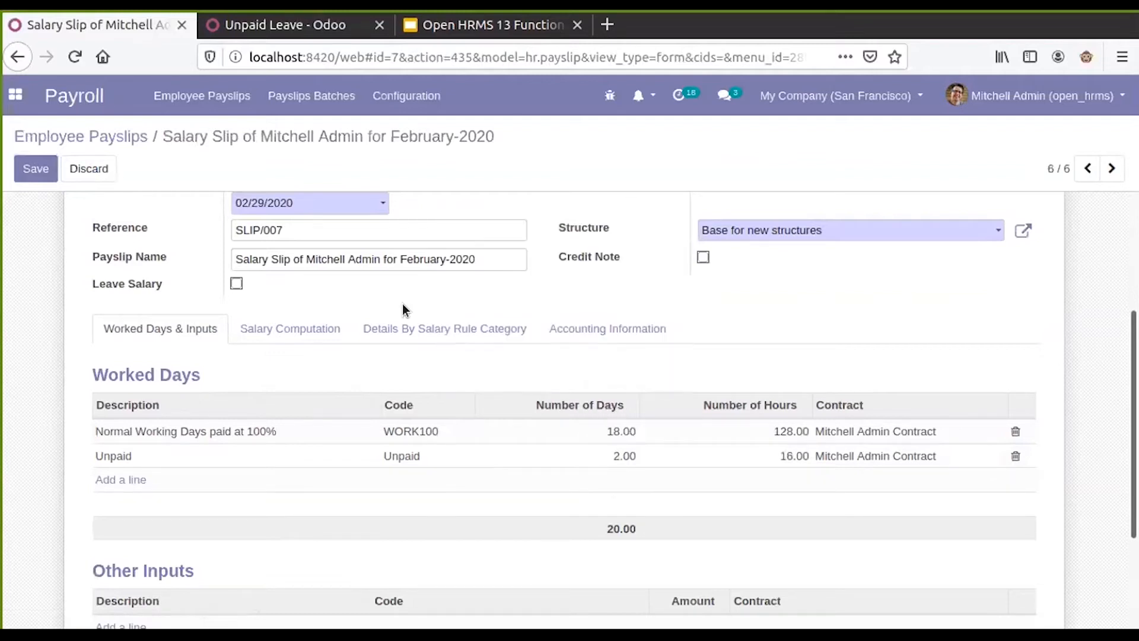
pyautogui.click(260, 28)
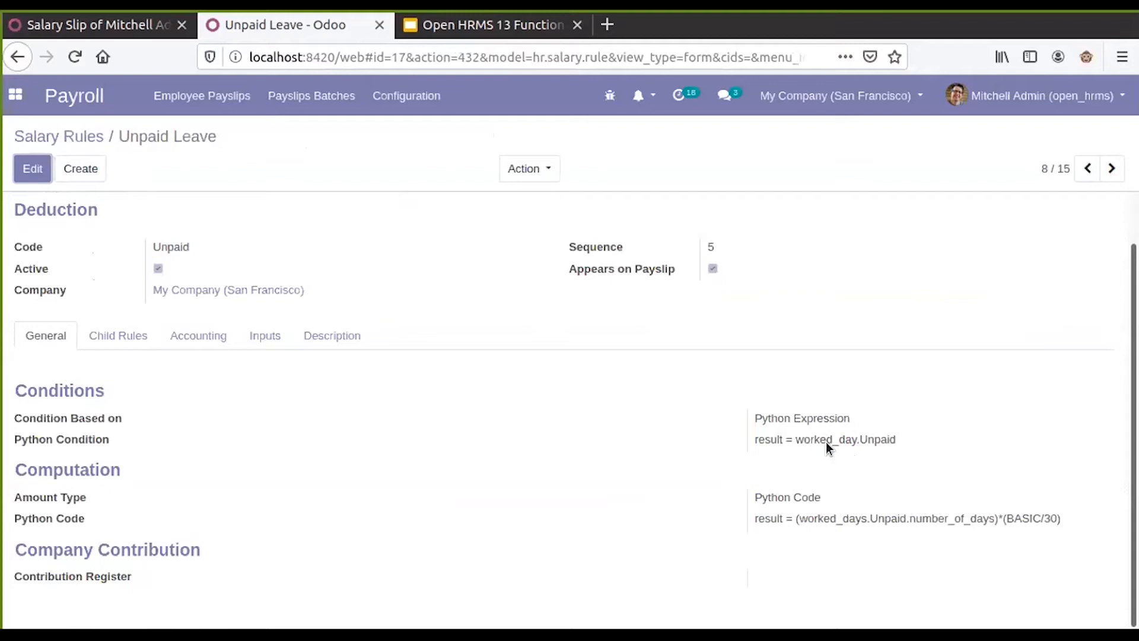
# Put the Unpaid Leave rule in edit mode and review its condition and computation, keeping Python Code as the amount type.
pyautogui.click(32, 168)
pyautogui.scroll(-2, 723, 323)
pyautogui.click(758, 344)
pyautogui.click(757, 344)
pyautogui.click(761, 371)
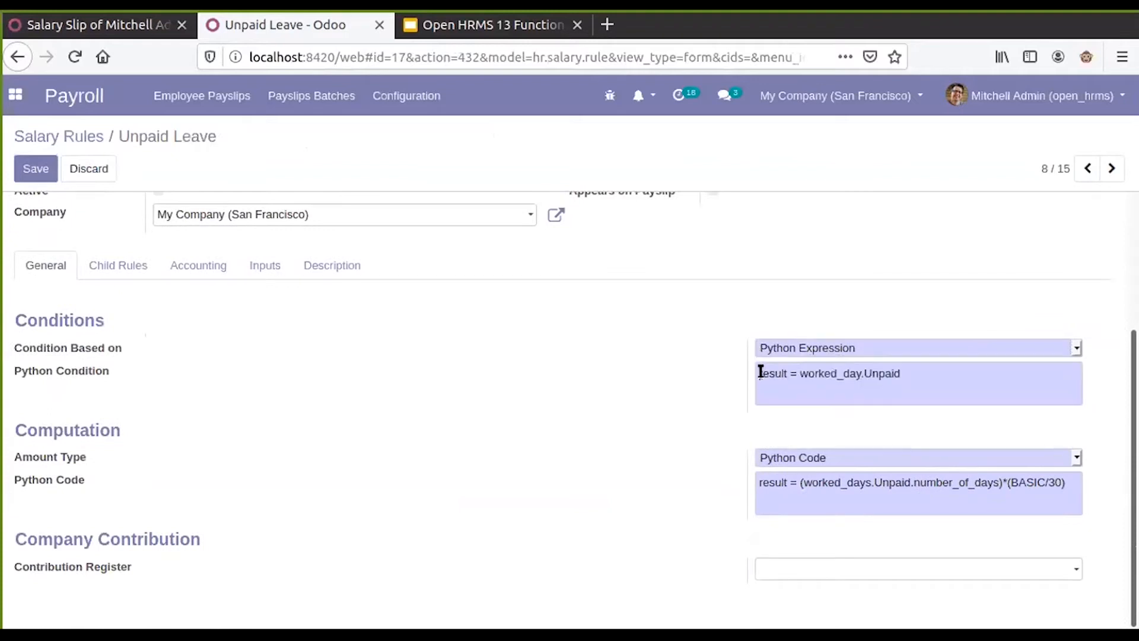
pyautogui.click(760, 458)
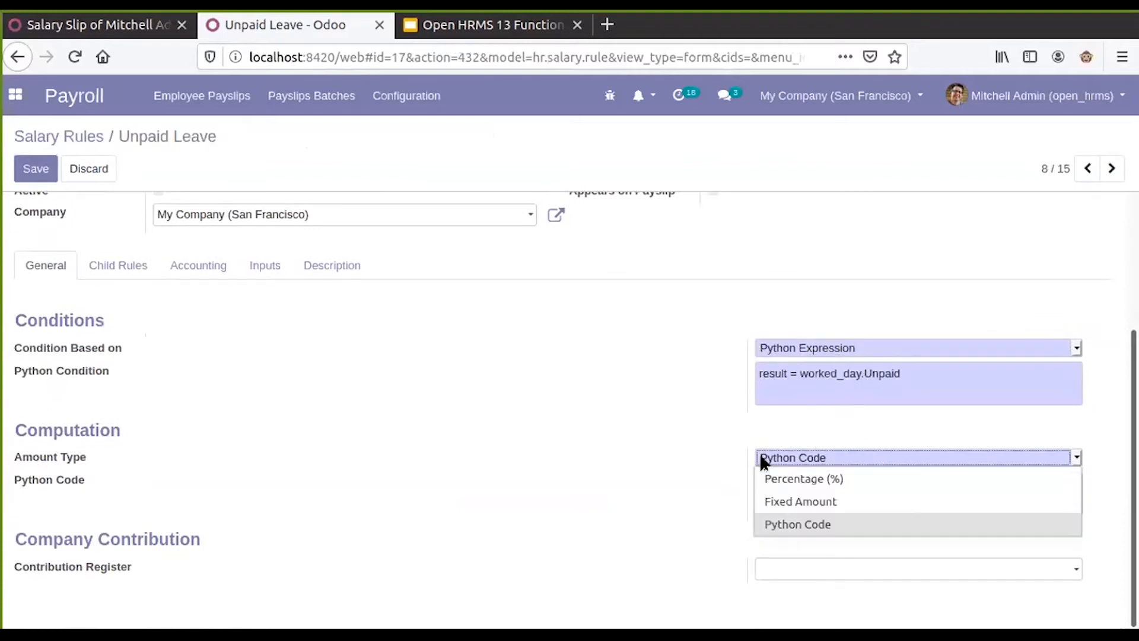
pyautogui.click(771, 500)
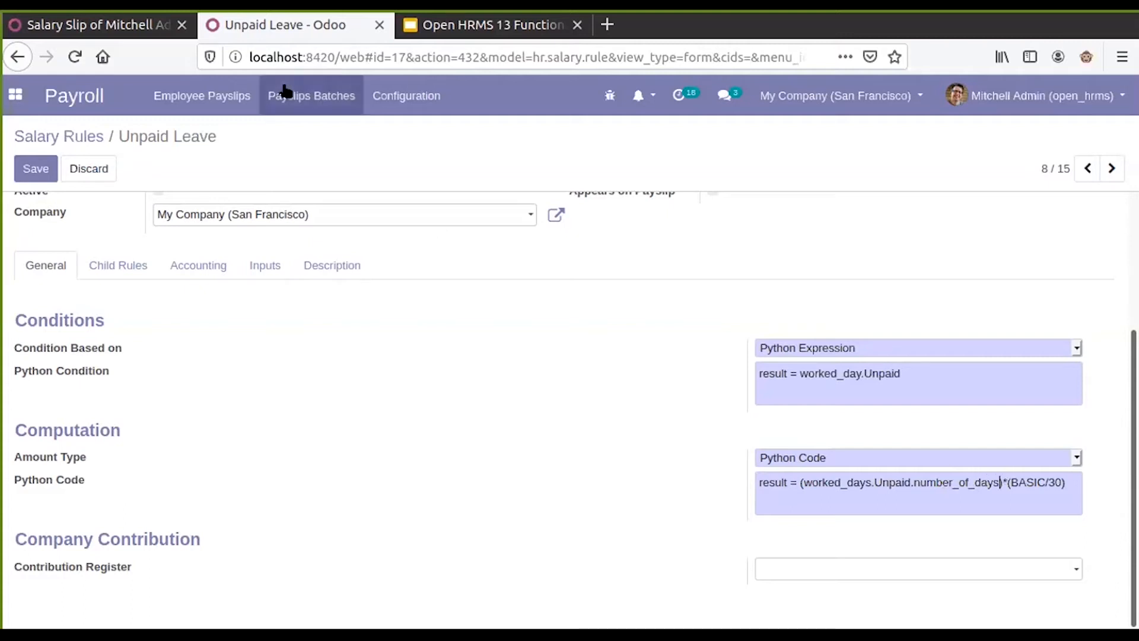
# Check the rule's Python condition and computation code once more against the Unpaid line on the payslip.
pyautogui.click(127, 27)
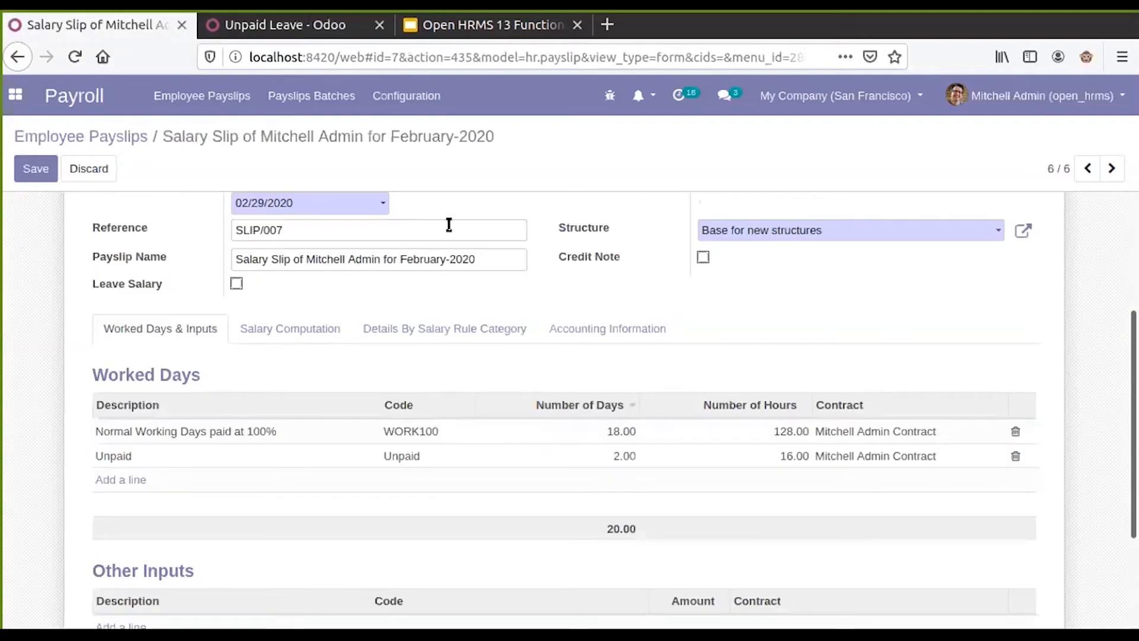
pyautogui.click(312, 26)
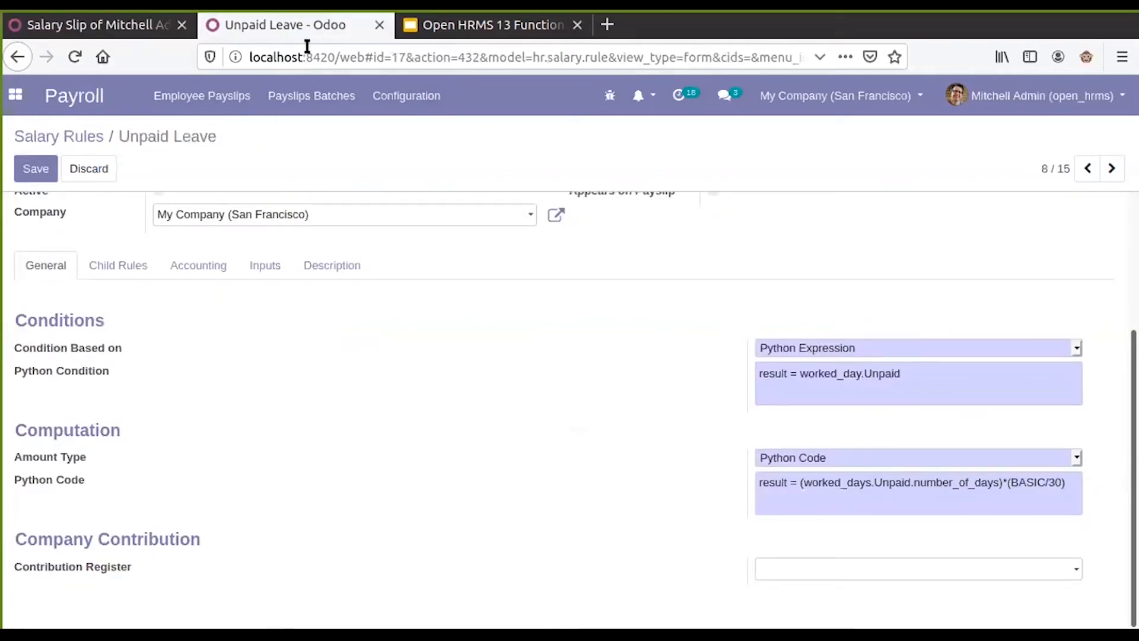
pyautogui.click(1001, 484)
pyautogui.scroll(2, 379, 308)
pyautogui.scroll(1, 379, 308)
pyautogui.scroll(-2, 842, 403)
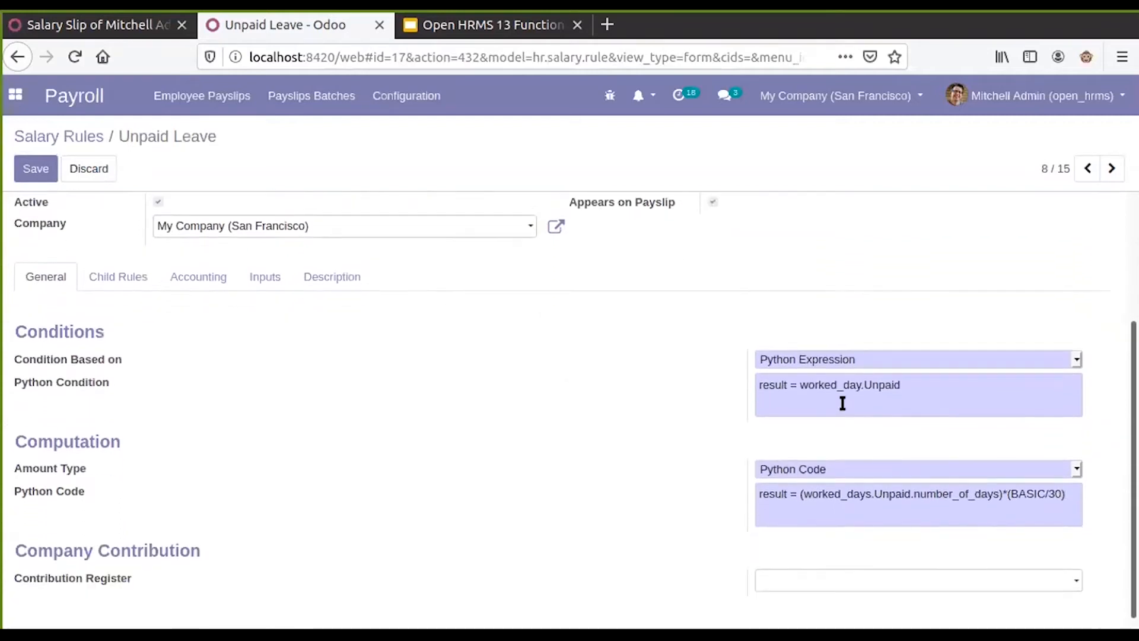
# Base the Unpaid Leave rule's condition on Always True and save the rule.
pyautogui.moveTo(906, 372); pyautogui.dragTo(713, 368)
pyautogui.click(906, 346)
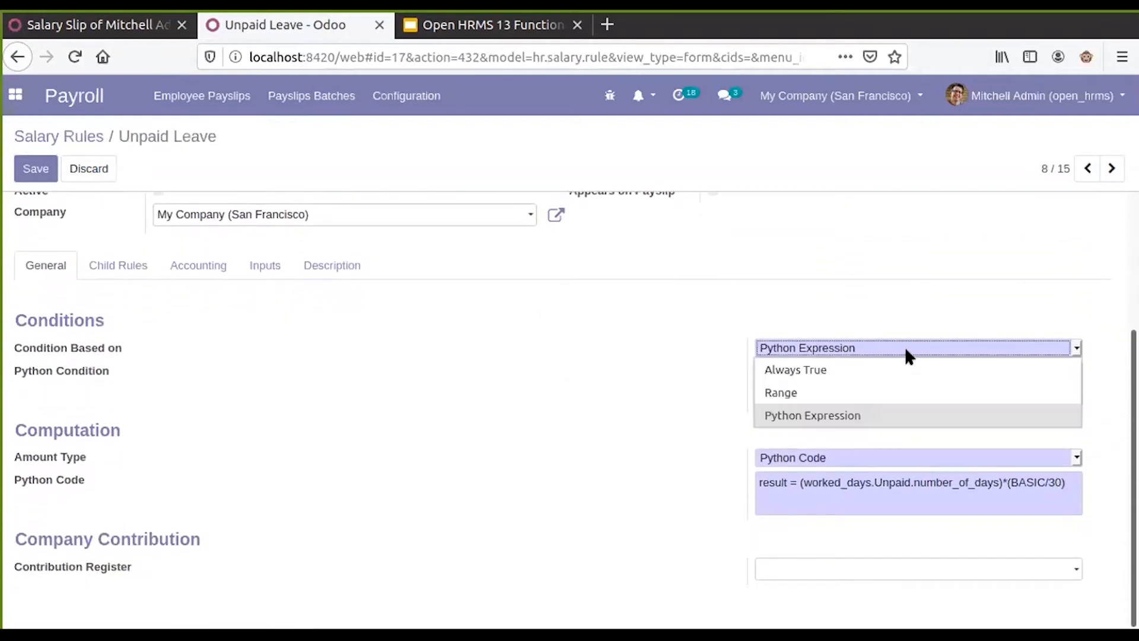
pyautogui.click(798, 371)
pyautogui.click(33, 166)
# Recompute the February 2020 payslip sheet with the corrected Unpaid Leave rule.
pyautogui.click(117, 25)
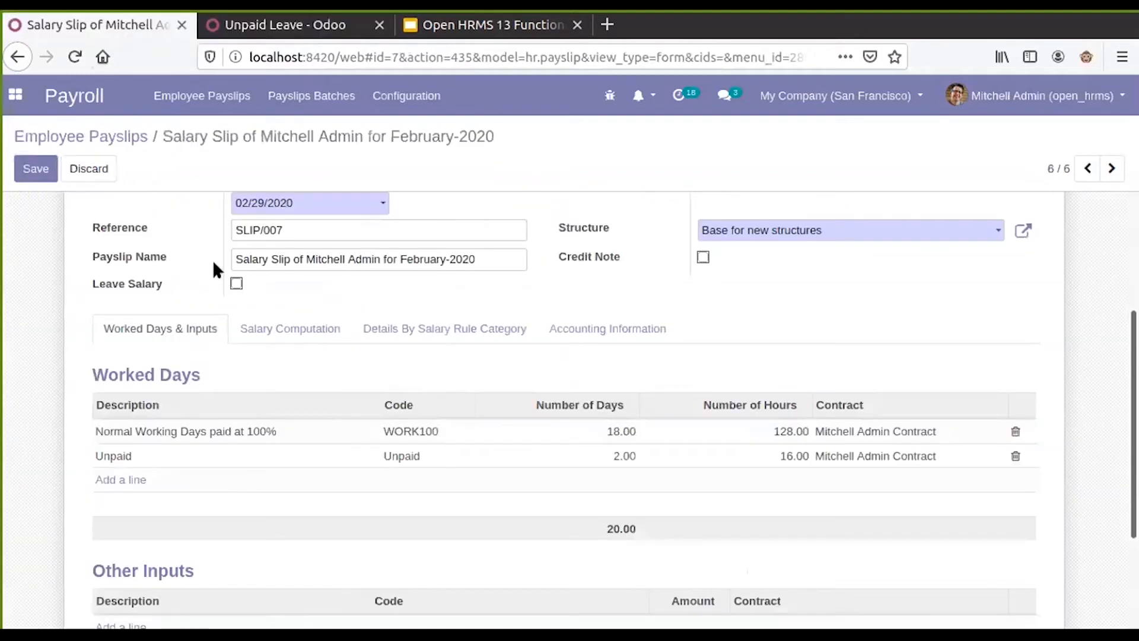
pyautogui.scroll(5, 195, 249)
pyautogui.click(121, 208)
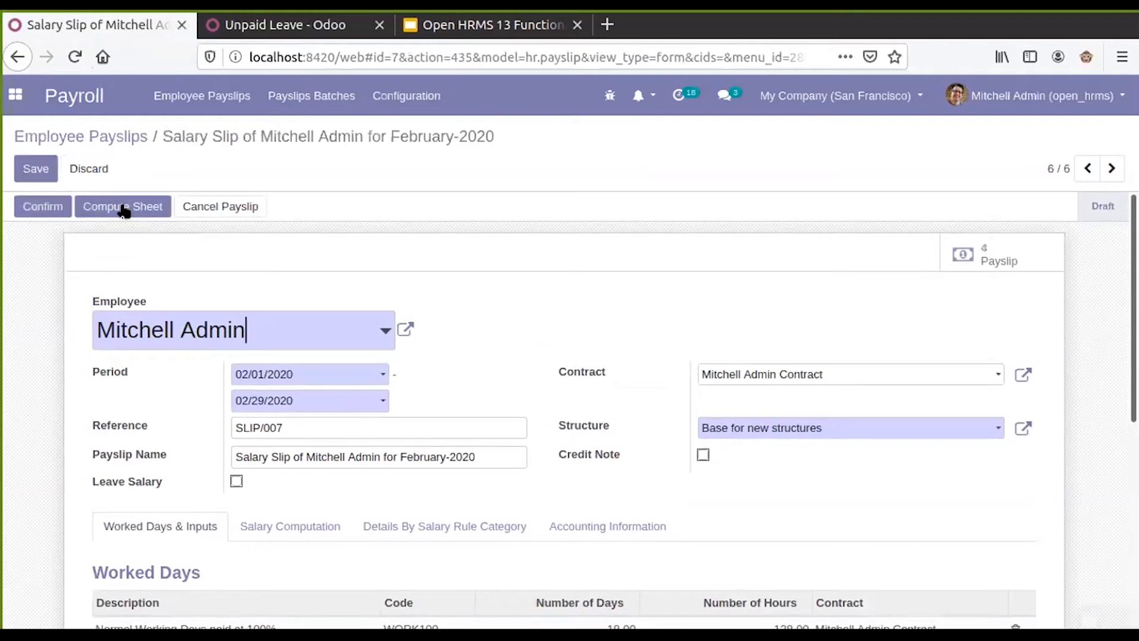
pyautogui.scroll(-3, 203, 275)
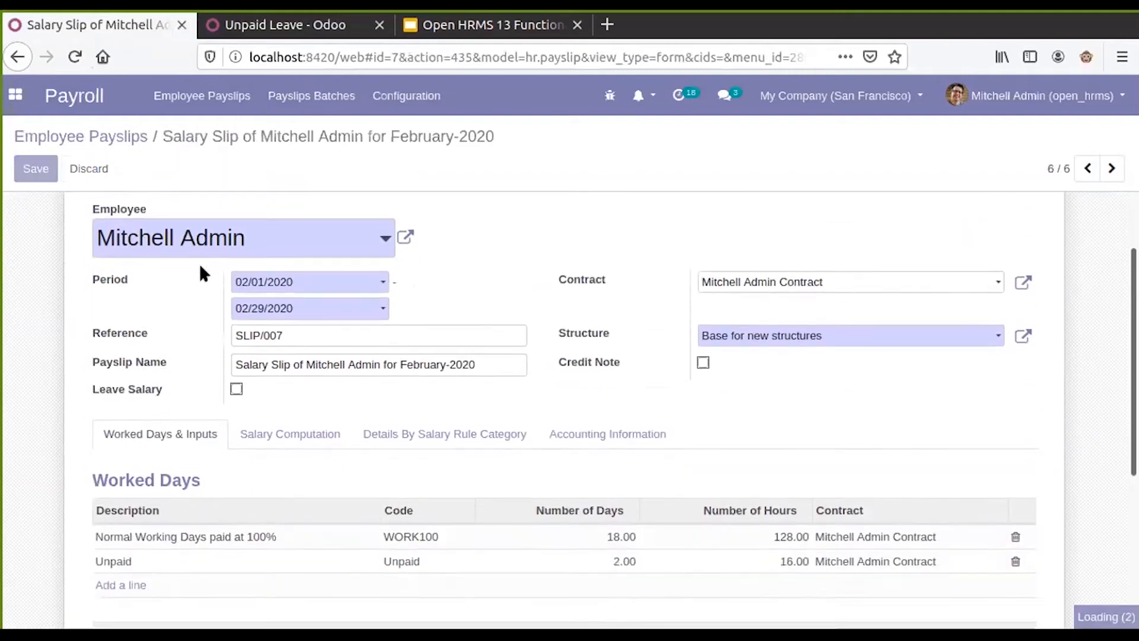
# Review the salary computation lines of the recomputed February 2020 payslip.
pyautogui.scroll(-2, 202, 273)
pyautogui.click(279, 326)
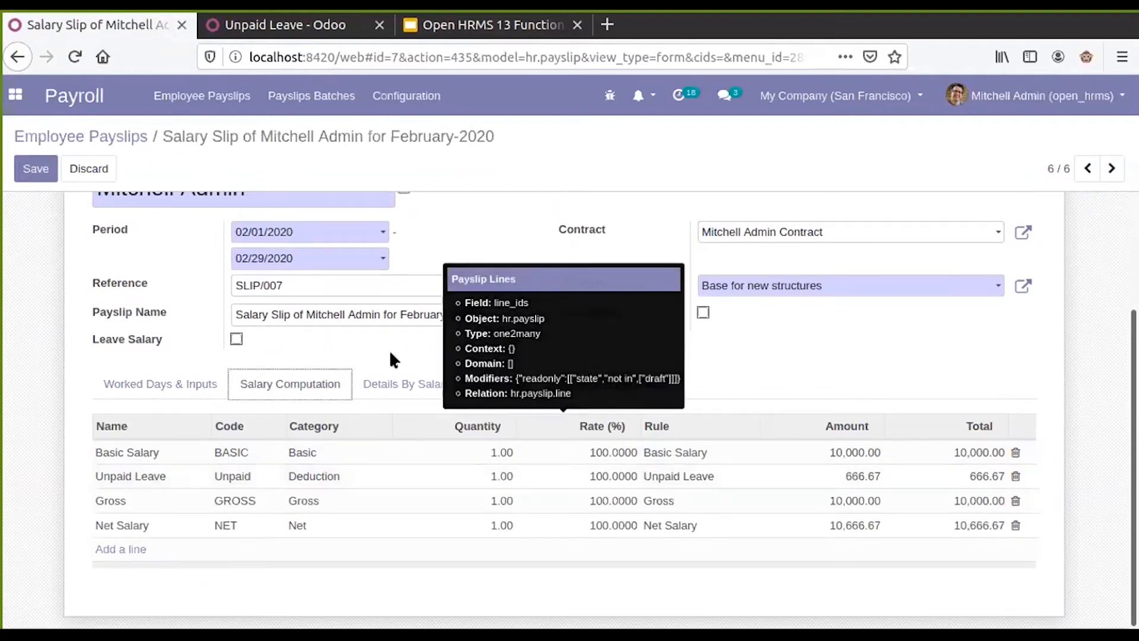
pyautogui.scroll(5, 251, 321)
pyautogui.click(417, 106)
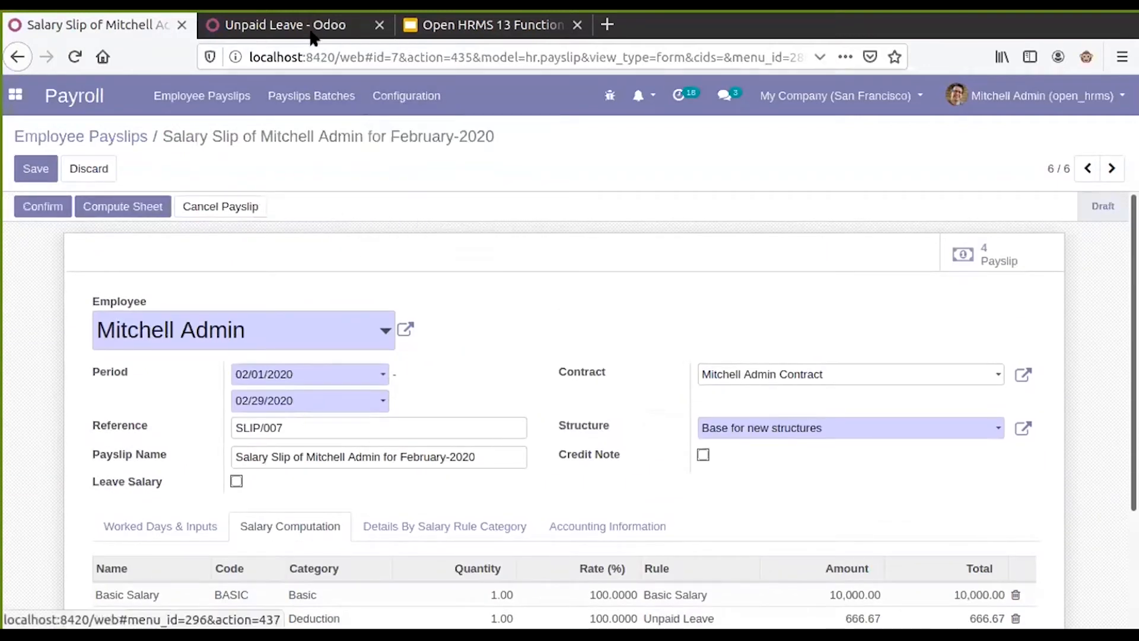
# Put the Unpaid Leave rule in edit mode and base its condition on Python Expression.
pyautogui.click(312, 27)
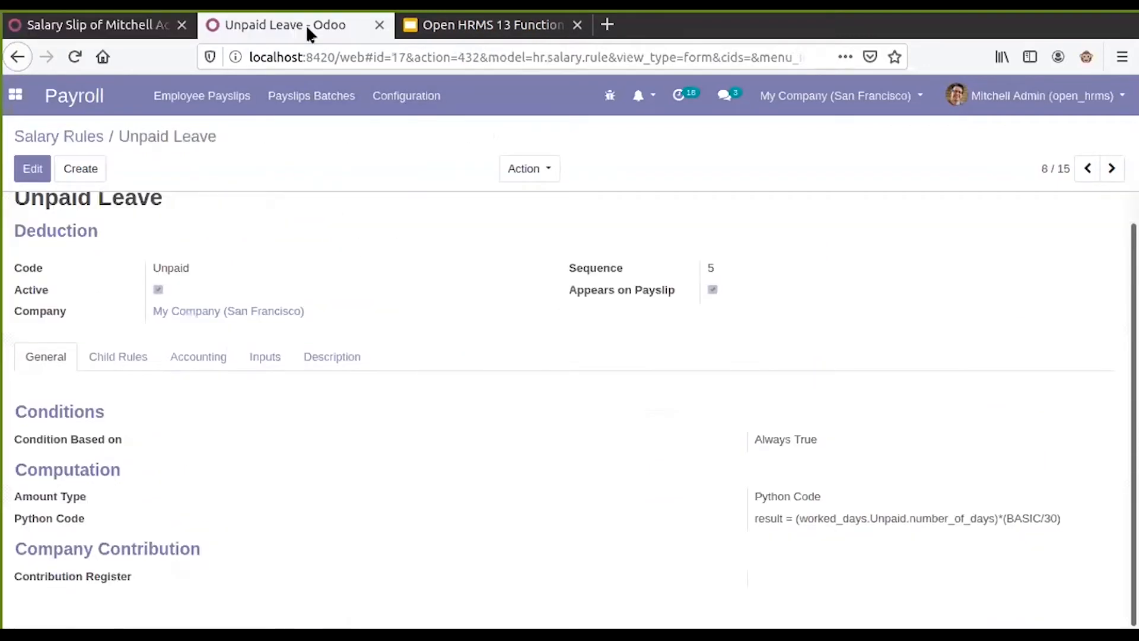
pyautogui.click(33, 169)
pyautogui.scroll(-2, 711, 415)
pyautogui.click(874, 394)
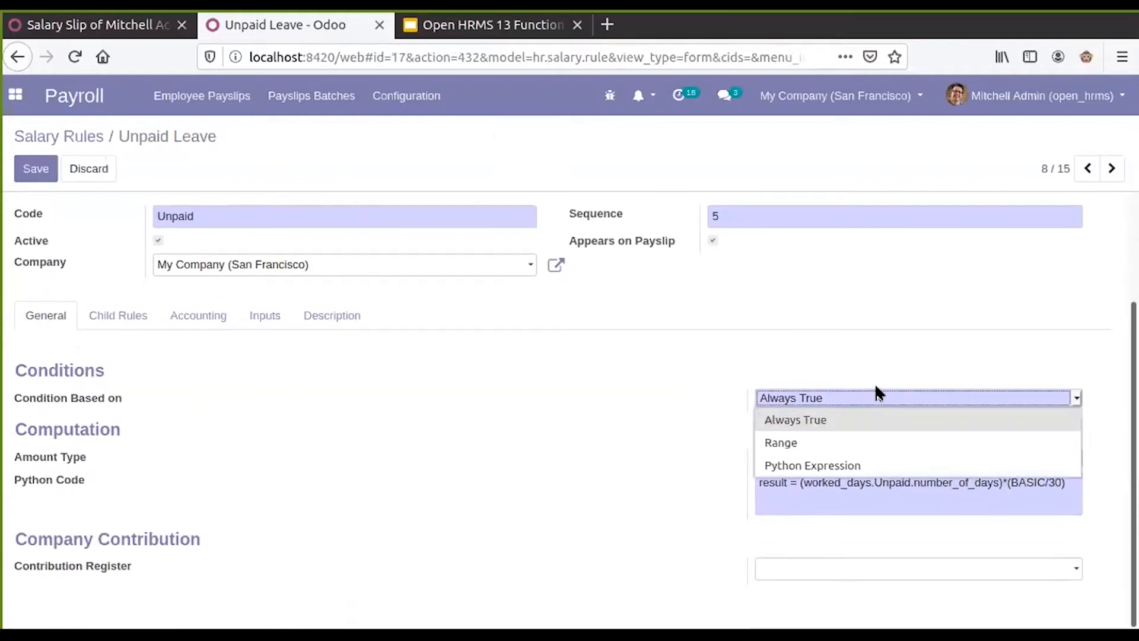
pyautogui.click(806, 466)
pyautogui.scroll(-1, 682, 401)
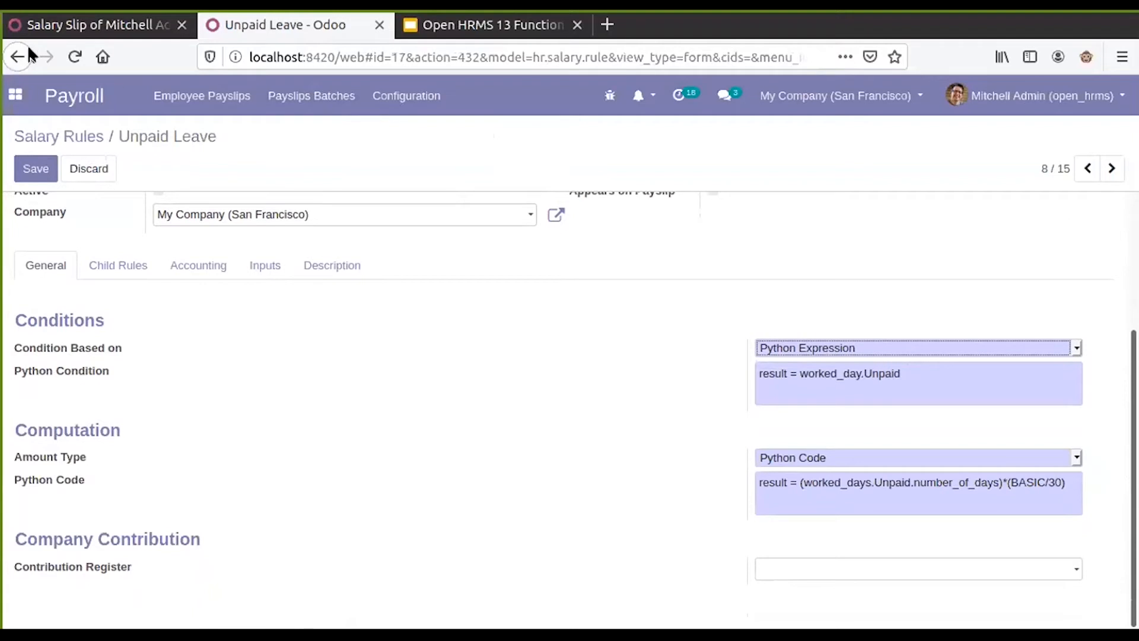
# Try to copy the Unpaid line's code from the February payslip's worked days, and discard the blank new payslip.
pyautogui.click(54, 21)
pyautogui.scroll(-3, 314, 523)
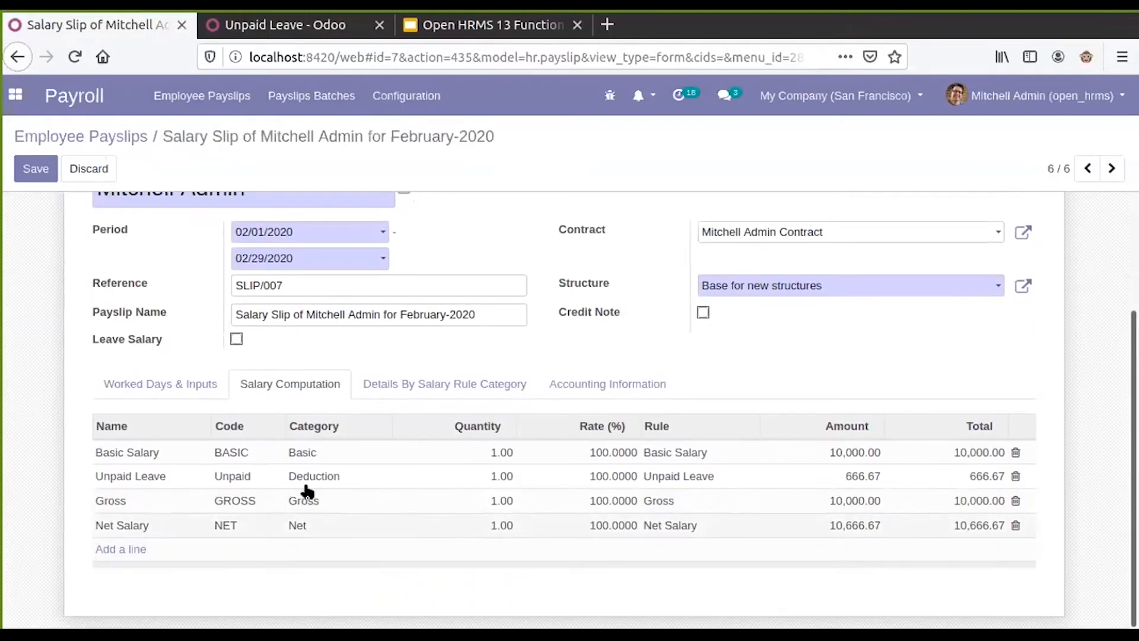
pyautogui.click(206, 388)
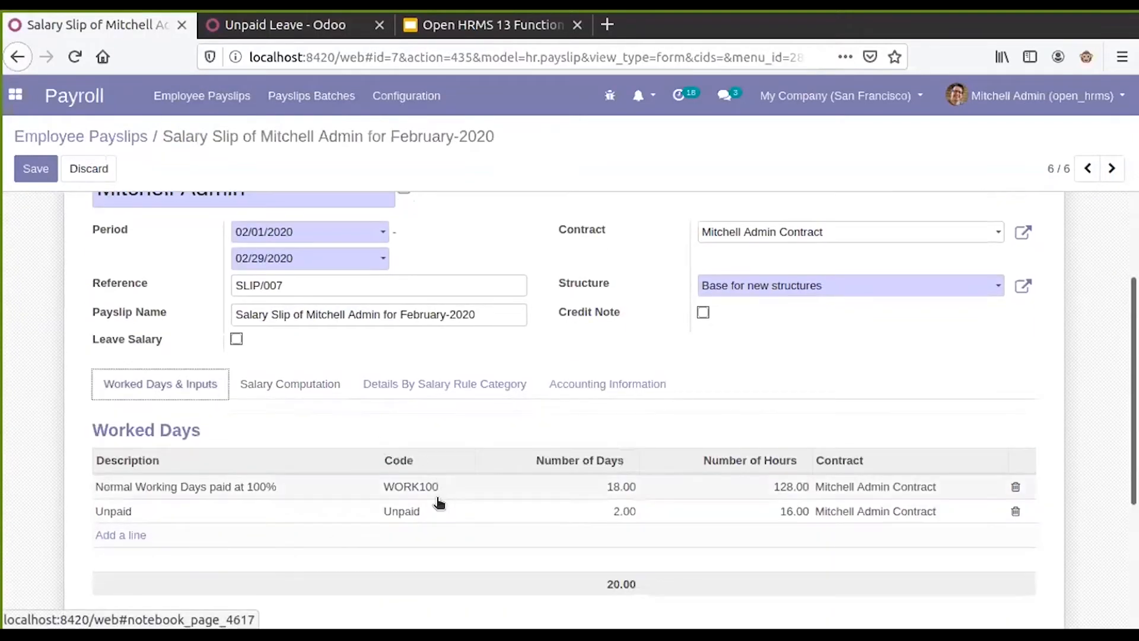
pyautogui.click(403, 514)
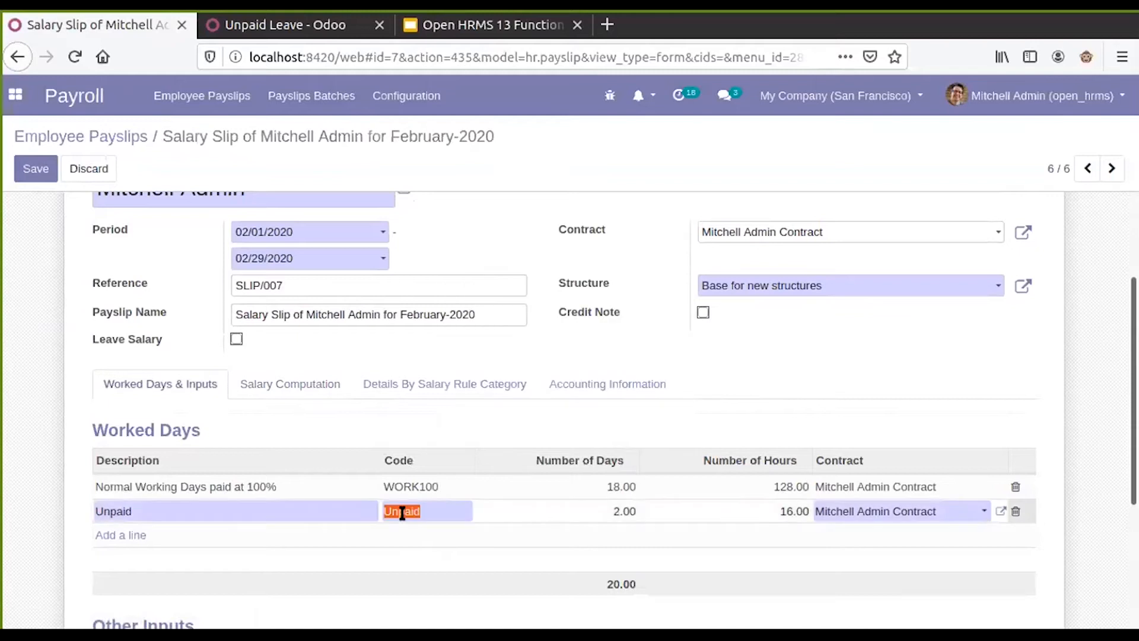
pyautogui.hotkey('alt', 'c')
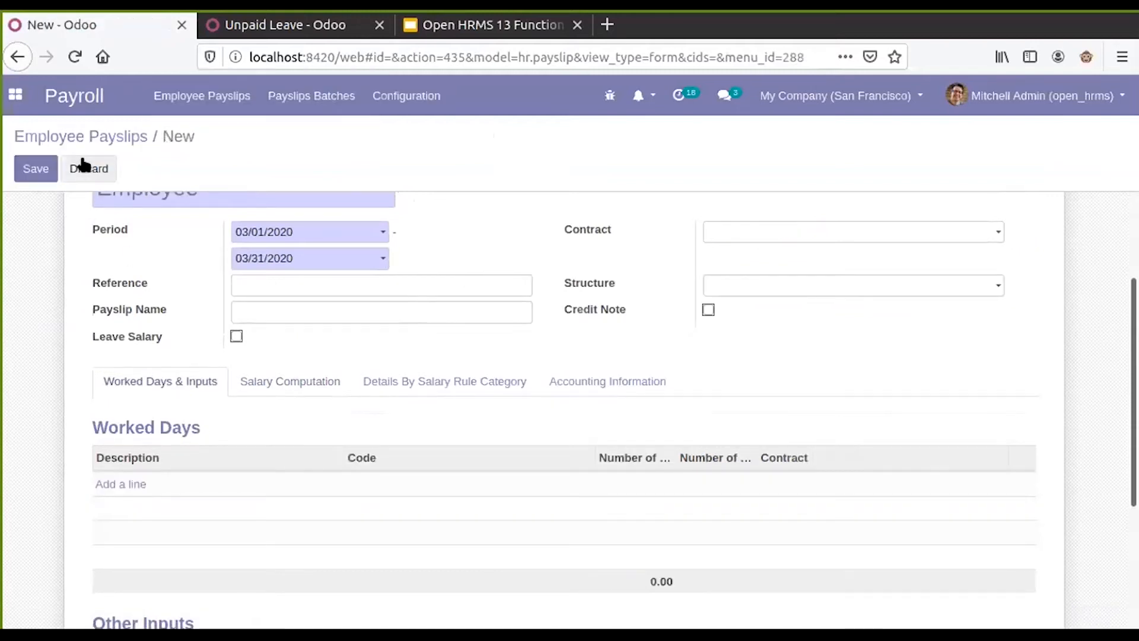
pyautogui.click(83, 168)
pyautogui.click(406, 96)
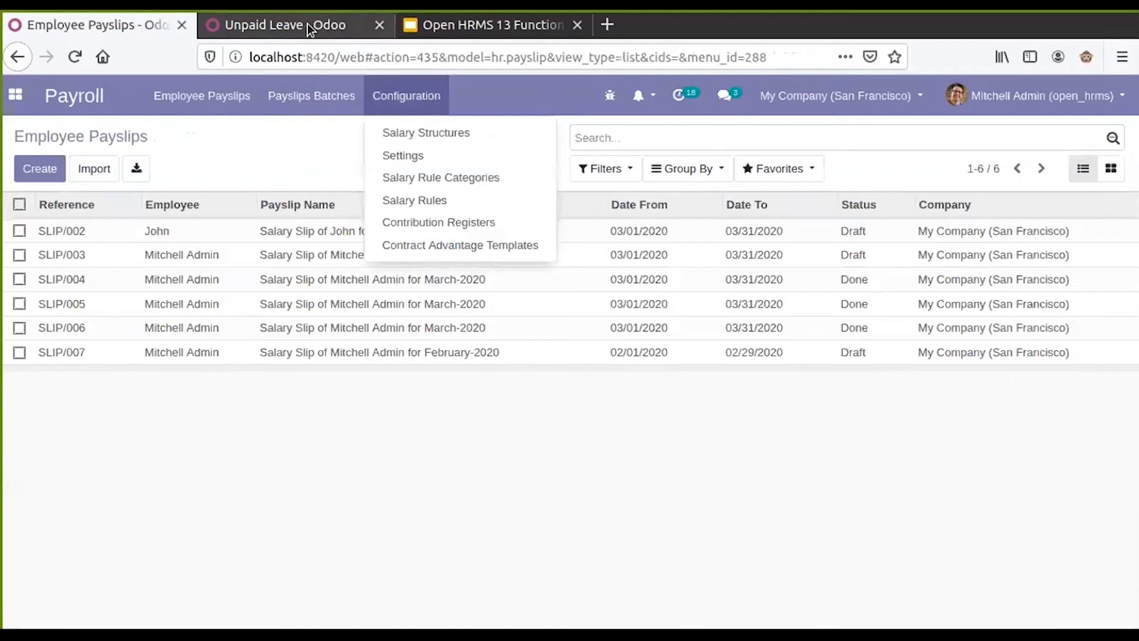
# Try to paste over the code Unpaid in the Unpaid Leave rule's Python condition.
pyautogui.click(307, 25)
pyautogui.click(898, 374)
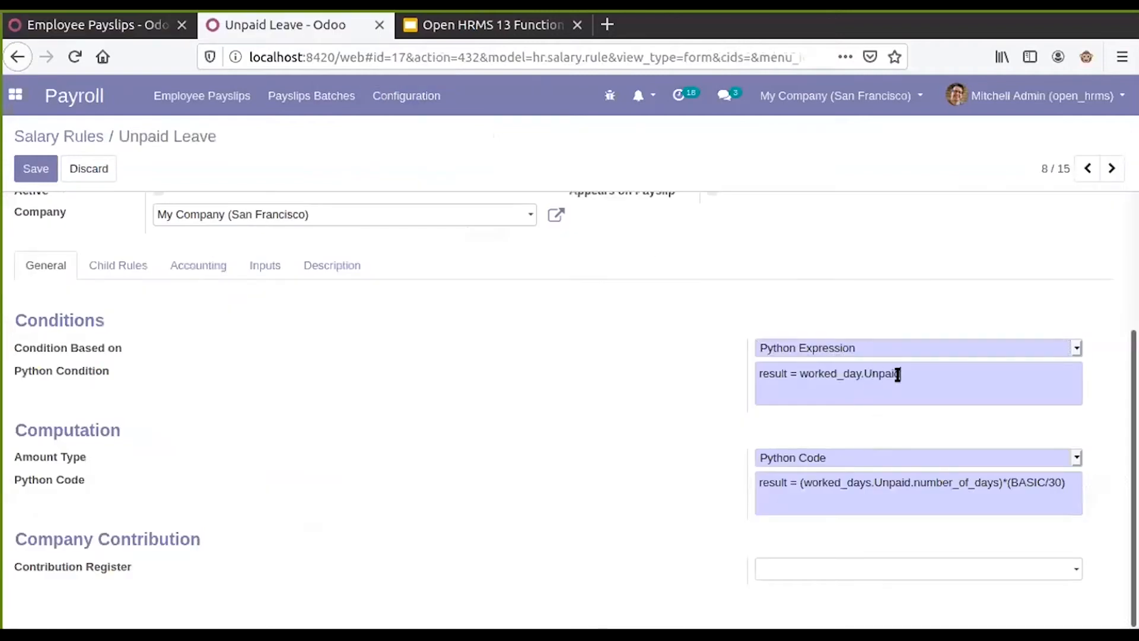
pyautogui.moveTo(902, 374); pyautogui.dragTo(799, 370)
pyautogui.doubleClick(883, 373)
pyautogui.press('alt')
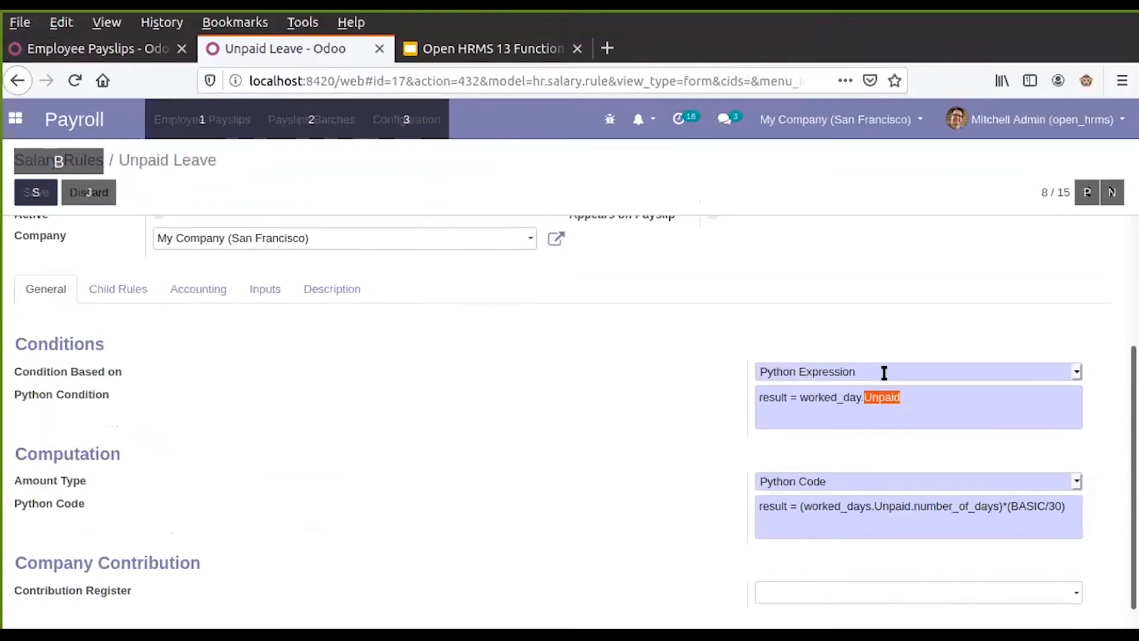
pyautogui.hotkey('alt', 'v')
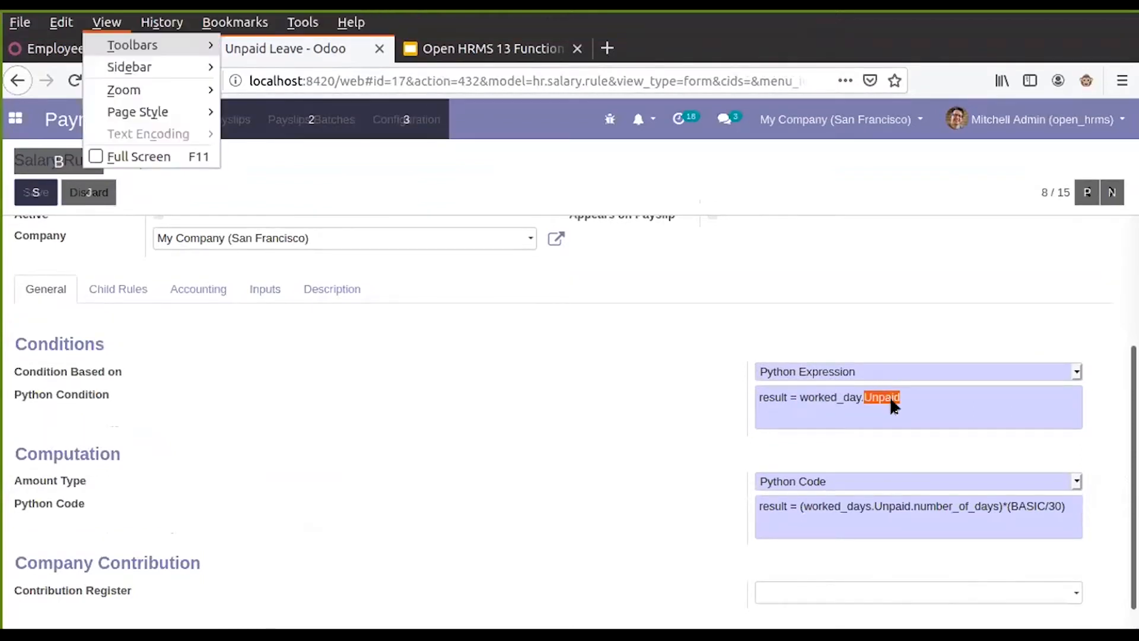
pyautogui.click(890, 398)
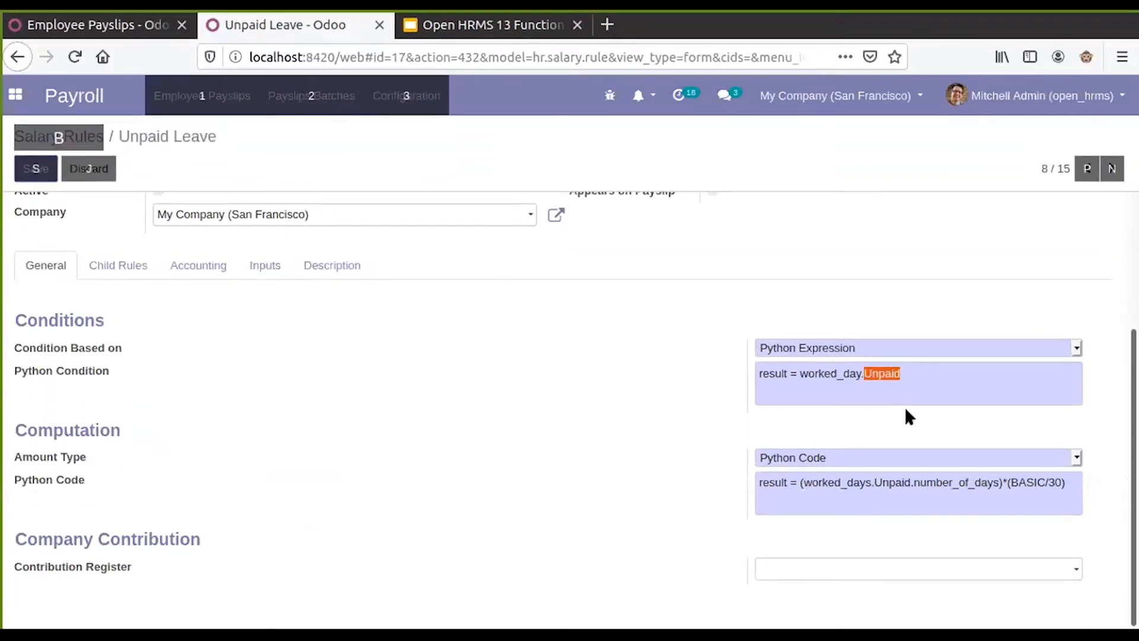
pyautogui.click(906, 410)
pyautogui.doubleClick(884, 374)
pyautogui.click(902, 375)
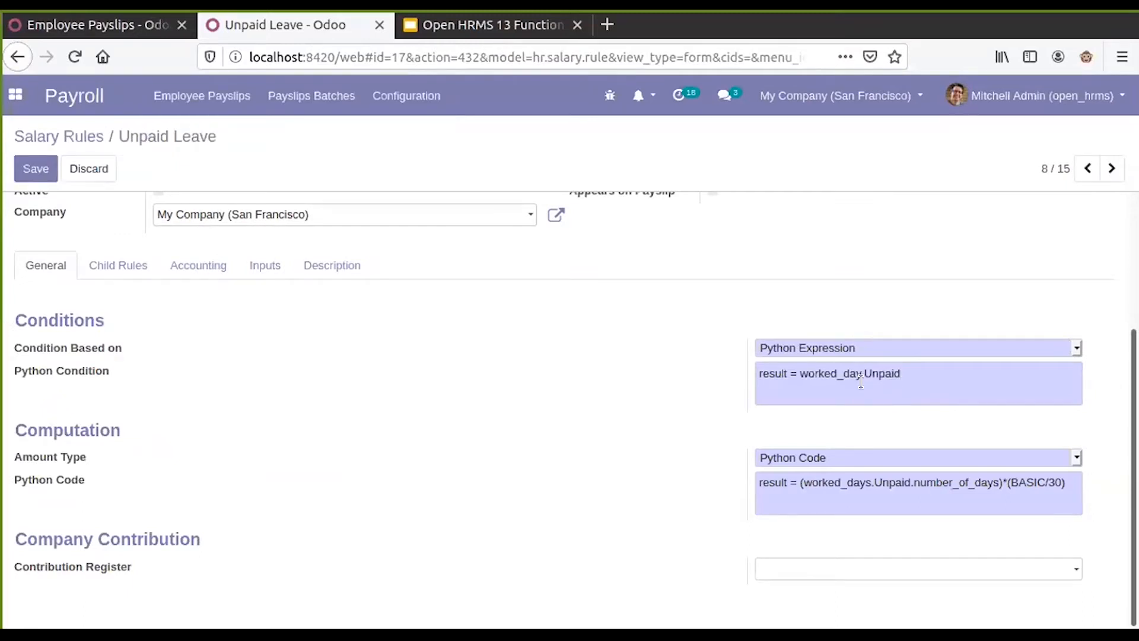
# Correct the Unpaid Leave rule's Python condition to "result = worked_days.Unpaid" and save the rule.
pyautogui.moveTo(863, 372); pyautogui.dragTo(914, 368)
pyautogui.click(864, 374)
pyautogui.write('s')
pyautogui.scroll(3, 422, 329)
pyautogui.scroll(-2, 421, 328)
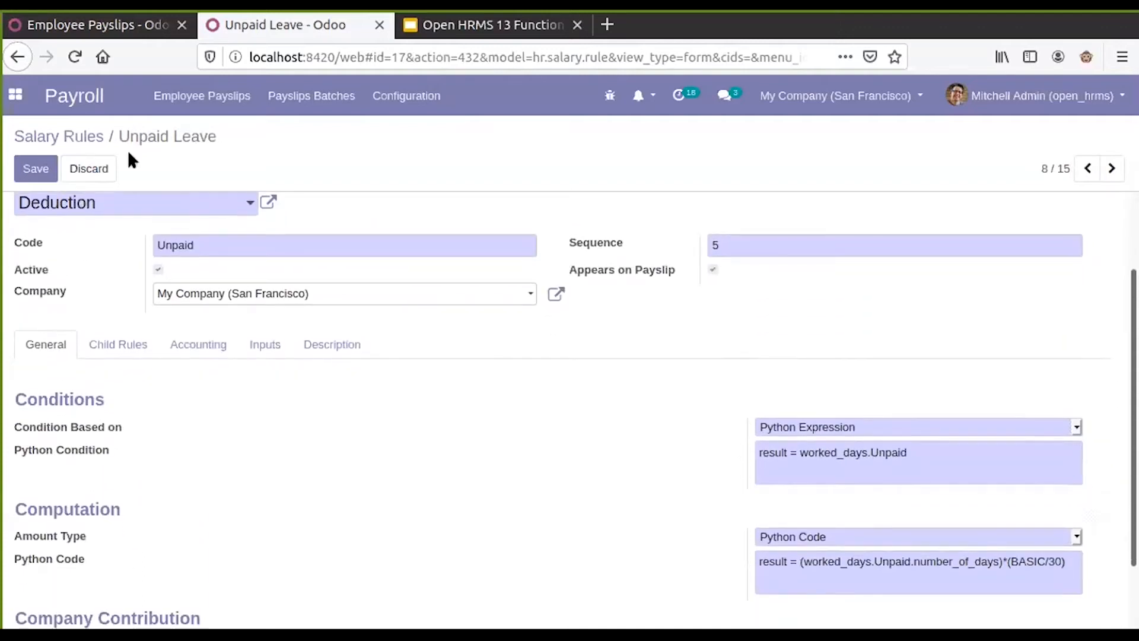
pyautogui.click(46, 166)
# Reopen the February 2020 payslip SLIP/007 from the payslip list and recompute its sheet.
pyautogui.click(123, 27)
pyautogui.click(132, 355)
pyautogui.click(123, 208)
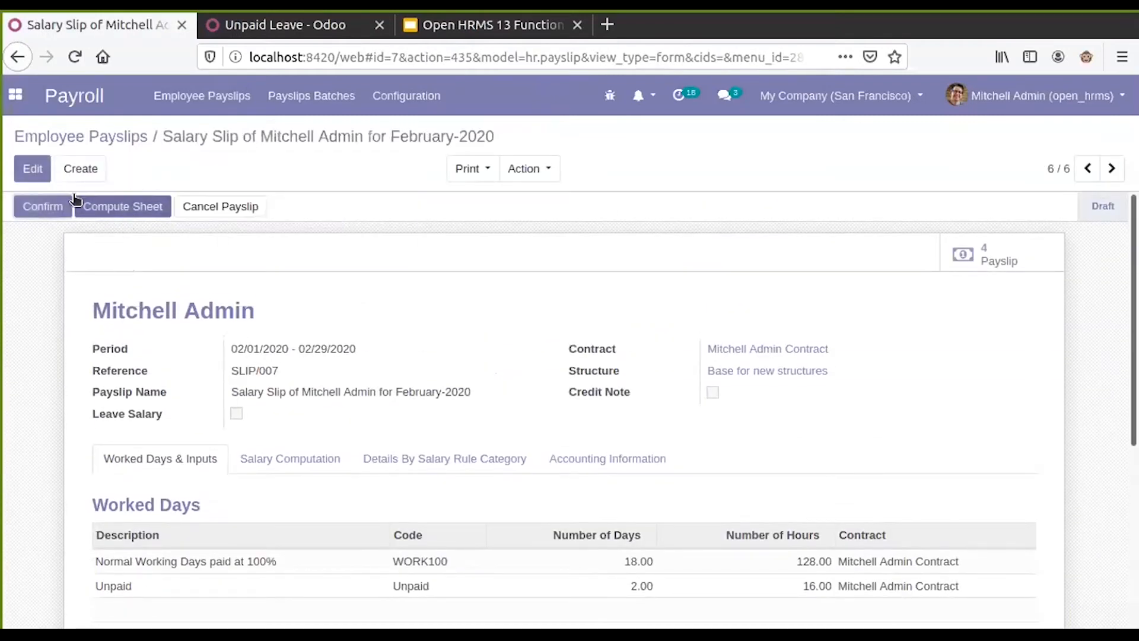
# Put the February payslip in edit mode and compare its worked days with its salary computation lines.
pyautogui.click(33, 169)
pyautogui.scroll(-3, 462, 284)
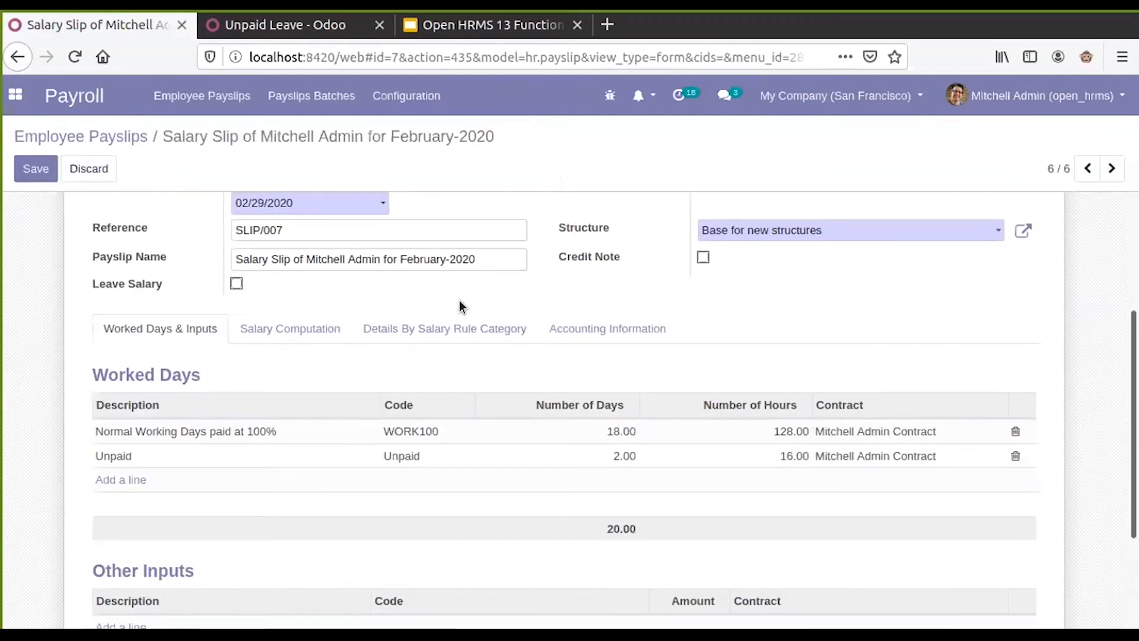
pyautogui.click(312, 333)
pyautogui.click(190, 386)
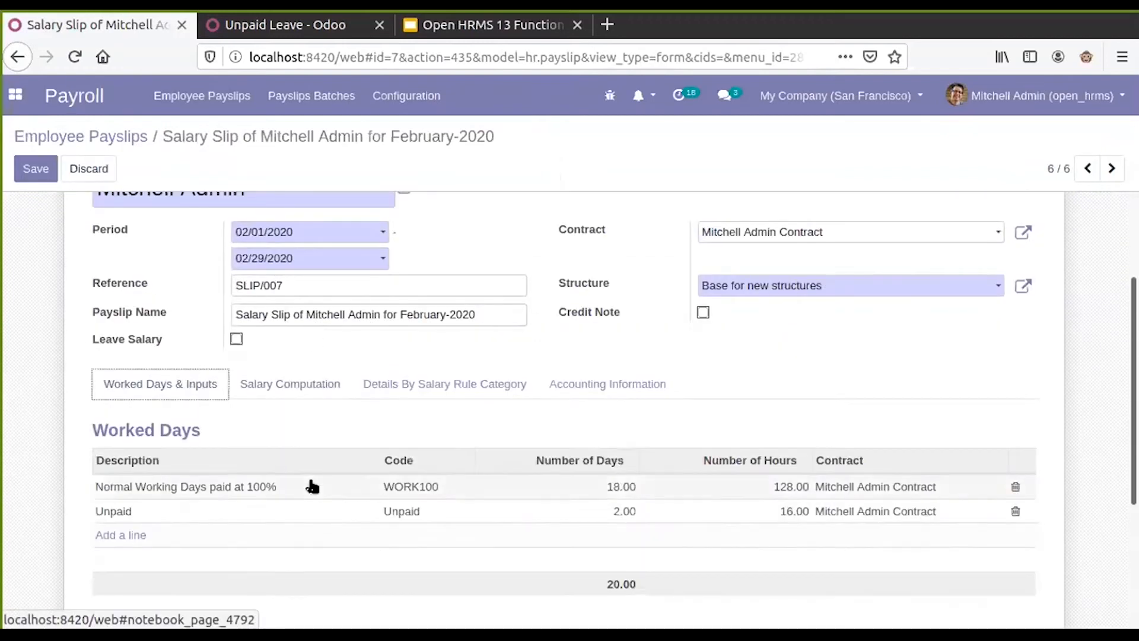
pyautogui.scroll(-3, 311, 486)
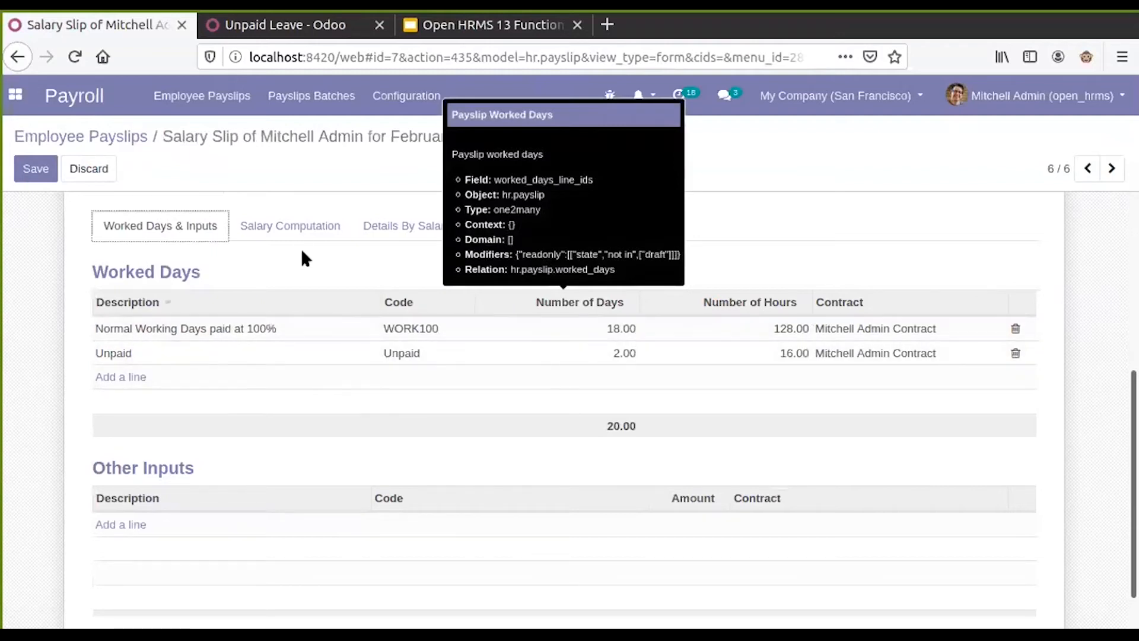
pyautogui.click(301, 230)
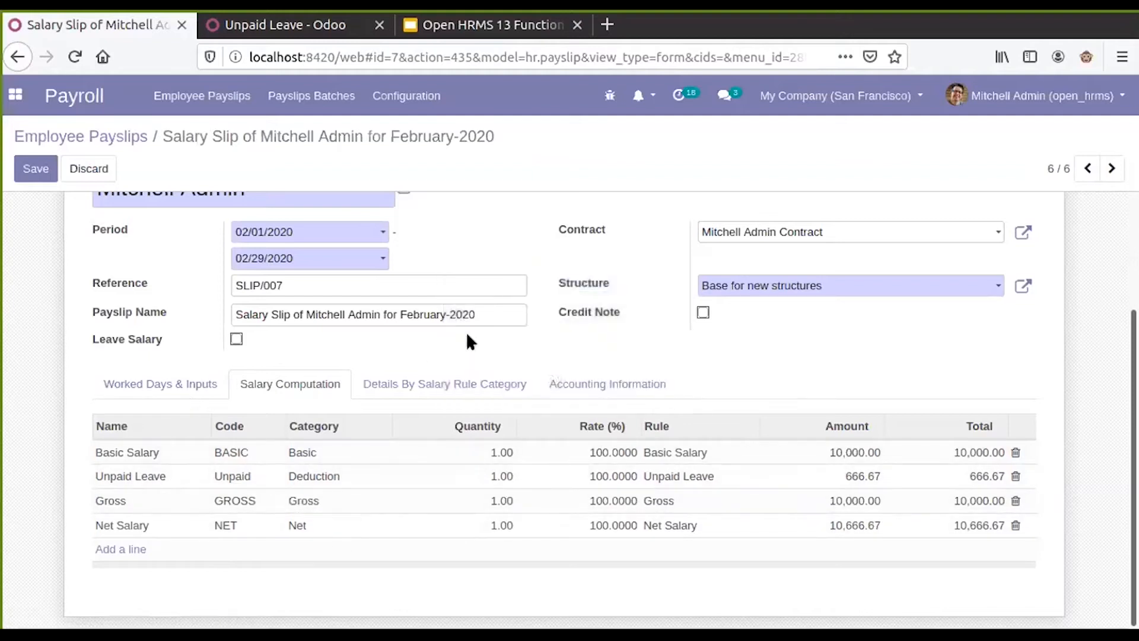
pyautogui.click(422, 109)
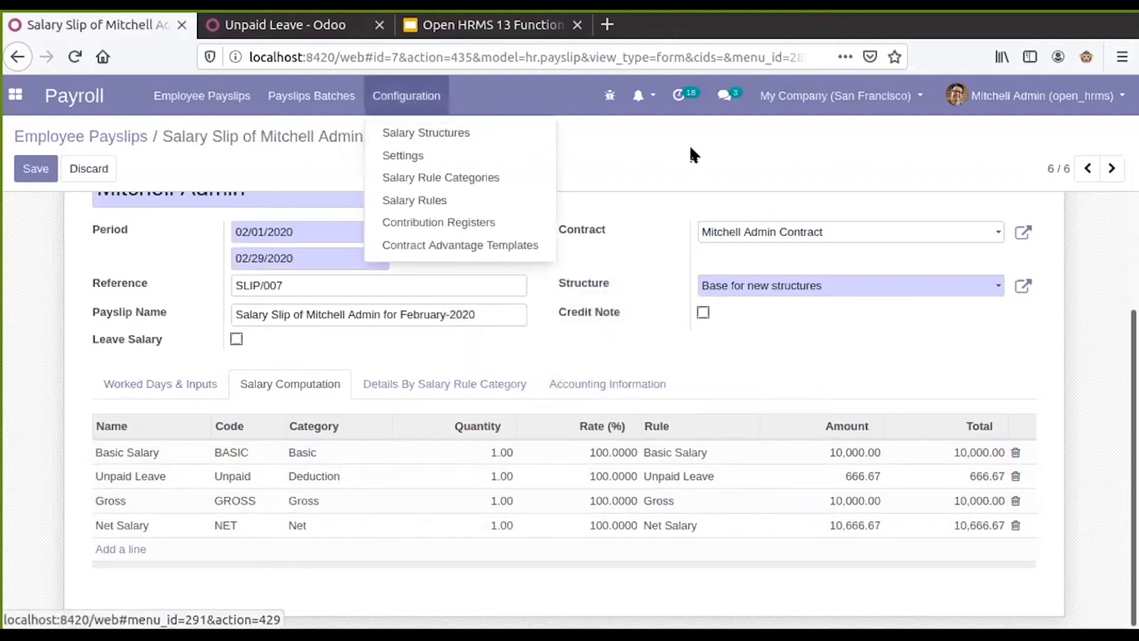
pyautogui.click(698, 157)
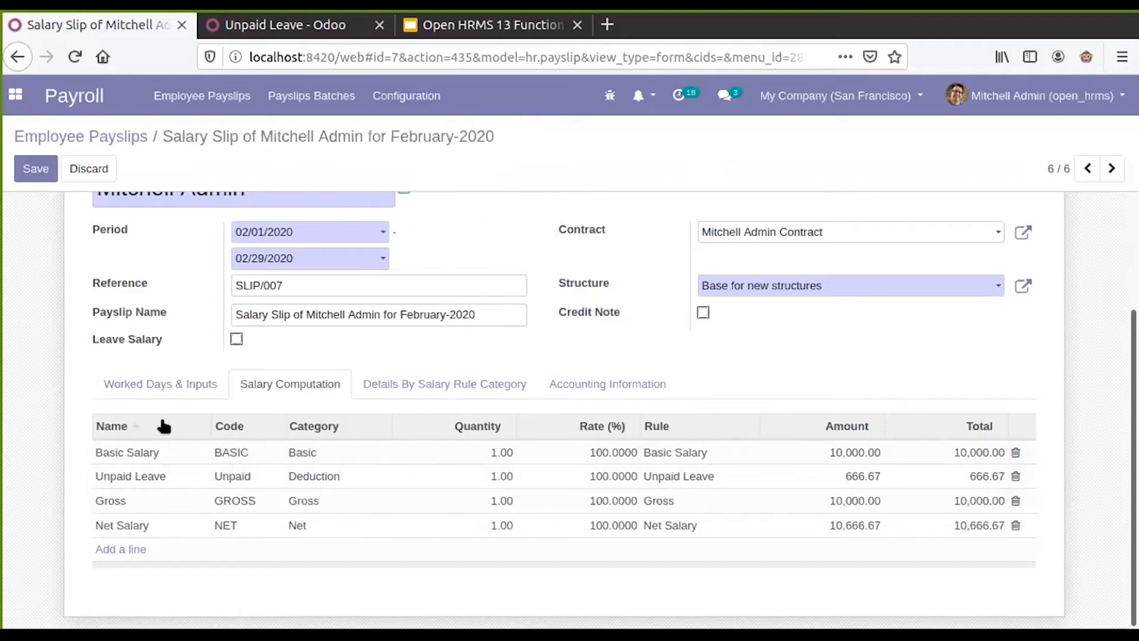
# Examine the payslip's worked days and unpaid days once more, and check the available salary structures.
pyautogui.click(178, 383)
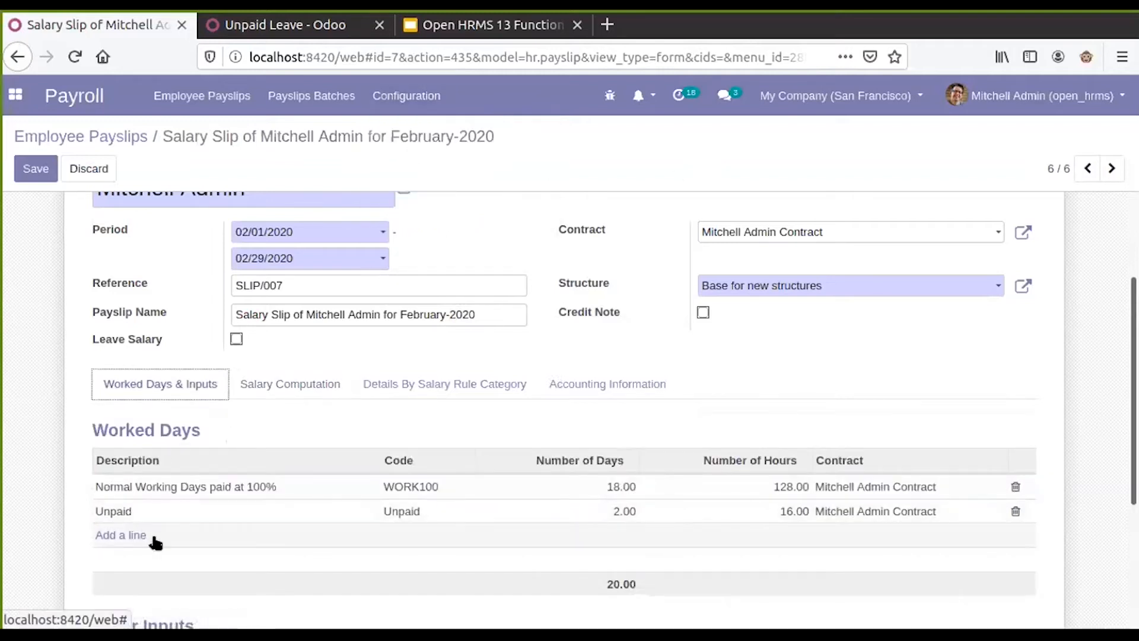
pyautogui.scroll(-2, 153, 542)
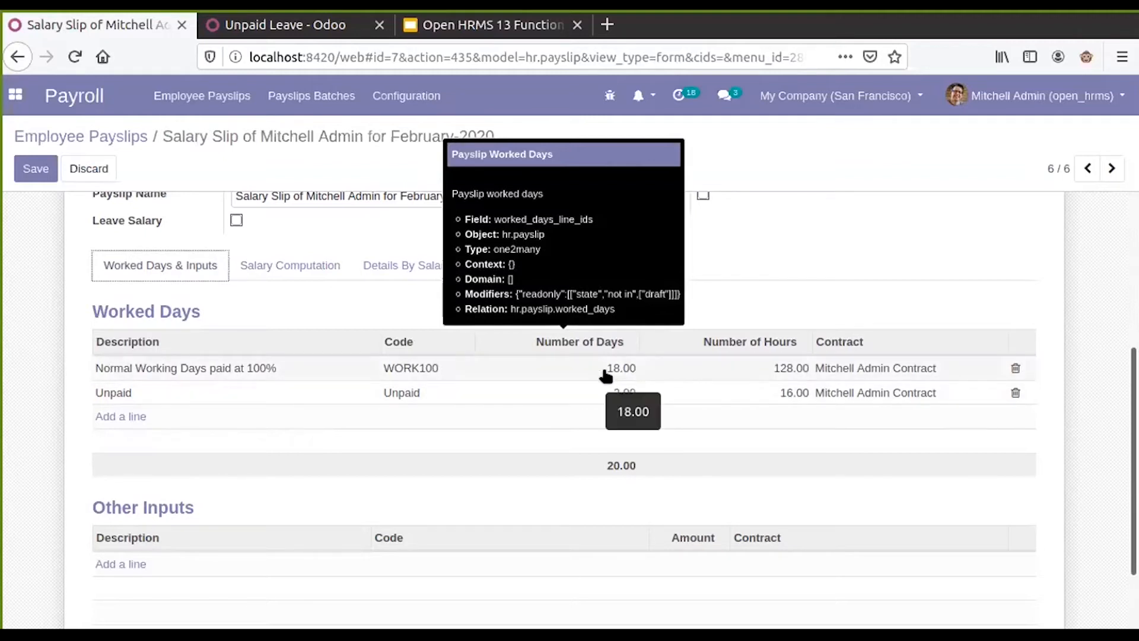
pyautogui.click(721, 245)
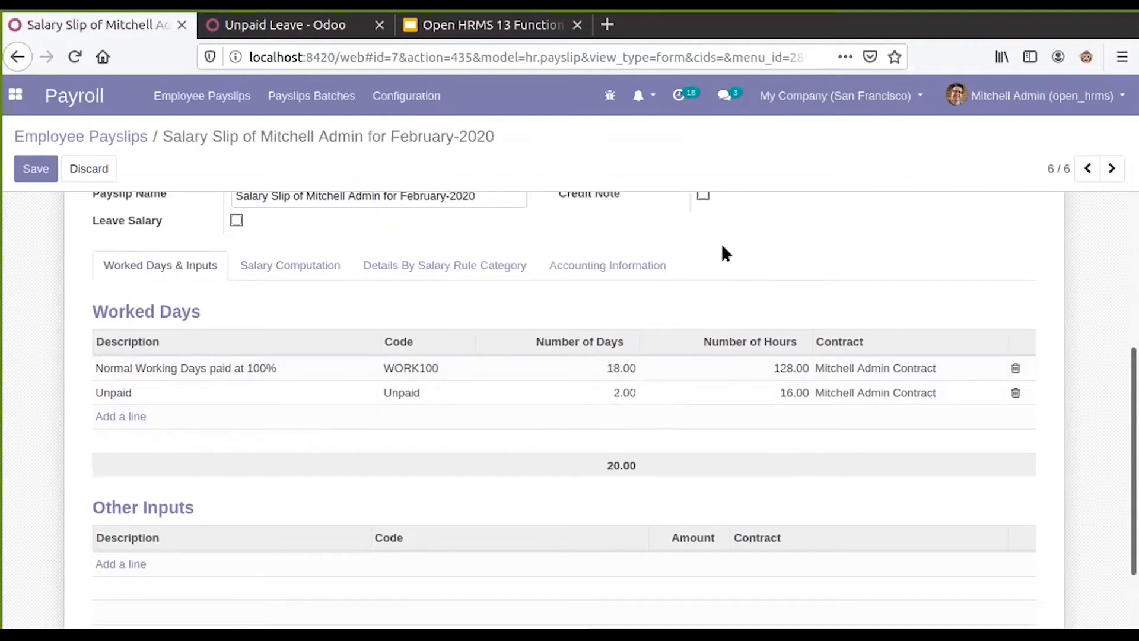
pyautogui.scroll(3, 842, 347)
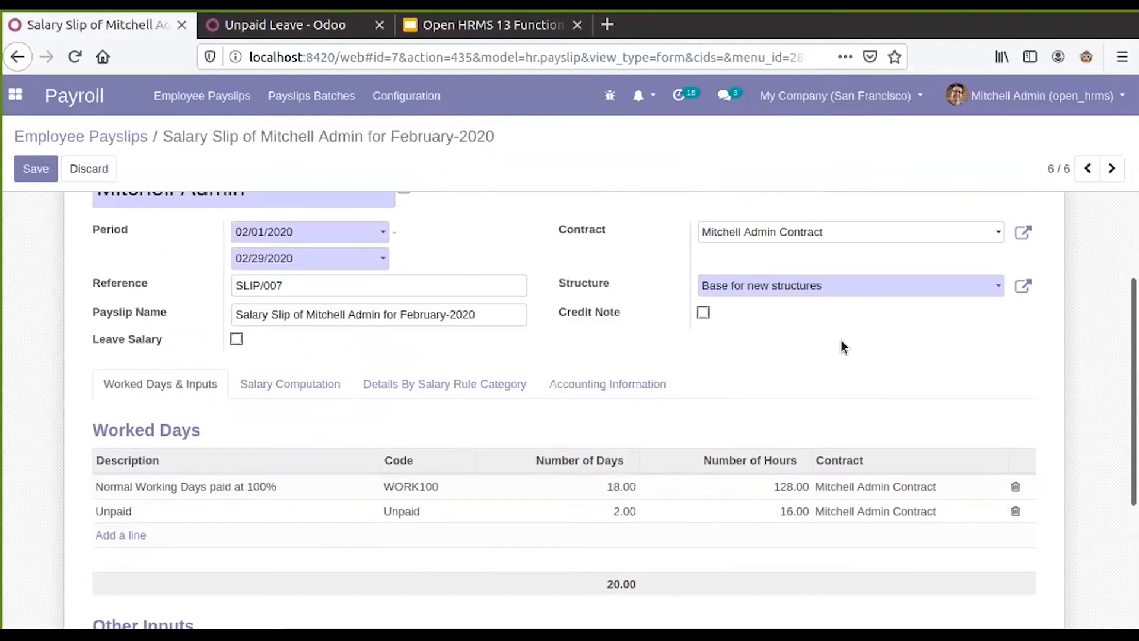
pyautogui.click(719, 288)
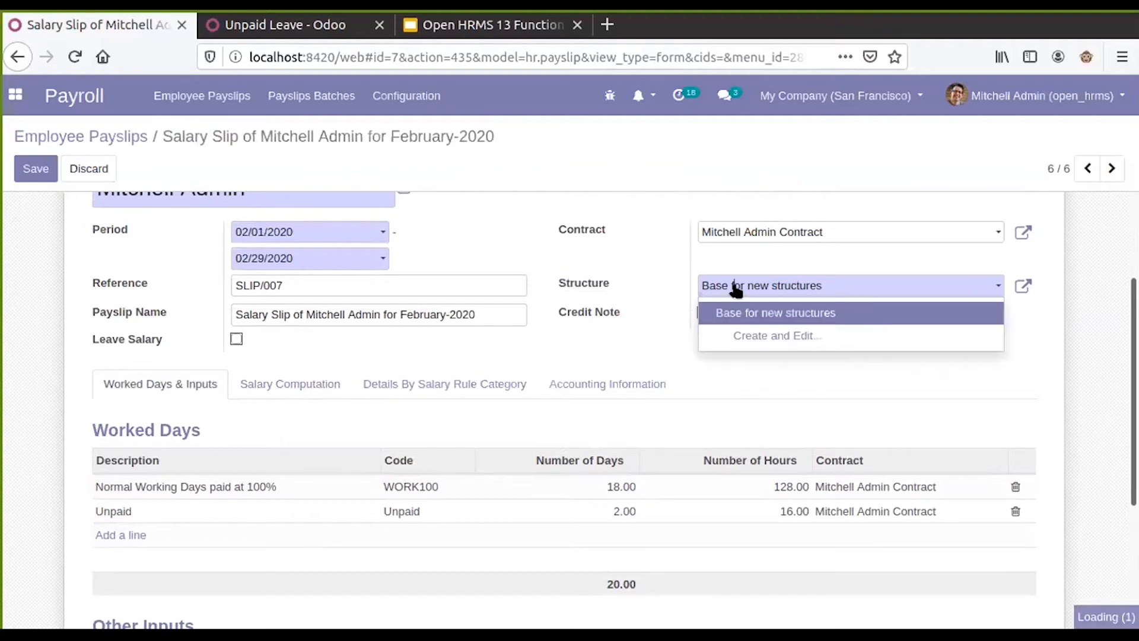
pyautogui.click(621, 267)
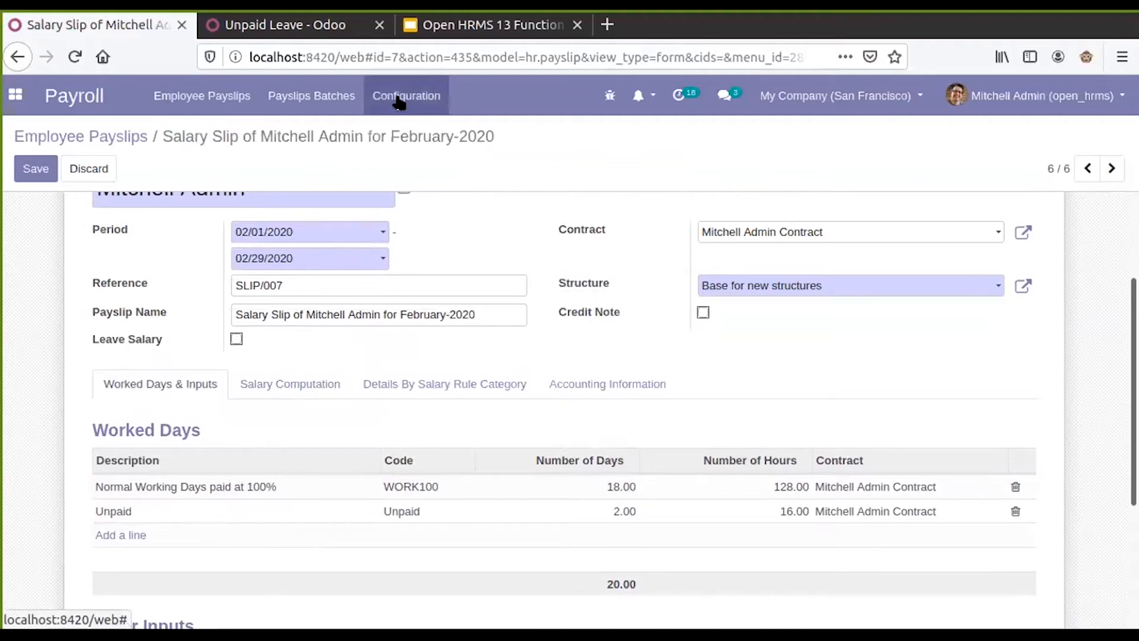
# Switch back to the Unpaid Leave rule's browser tab and open the list of salary structures there.
pyautogui.click(314, 24)
pyautogui.click(427, 99)
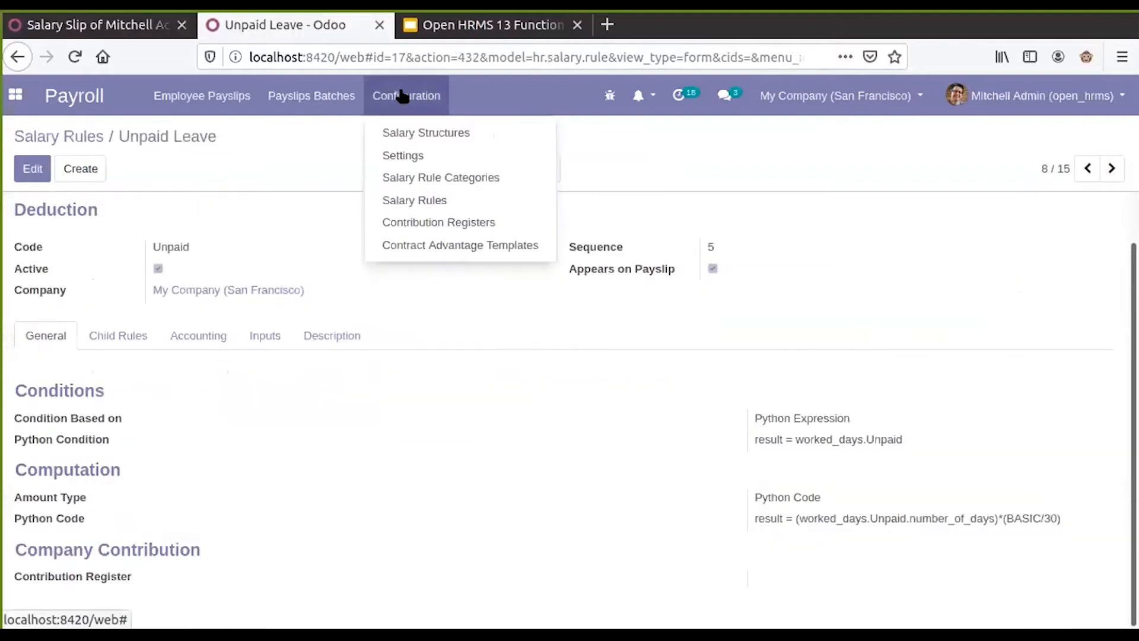
pyautogui.click(432, 133)
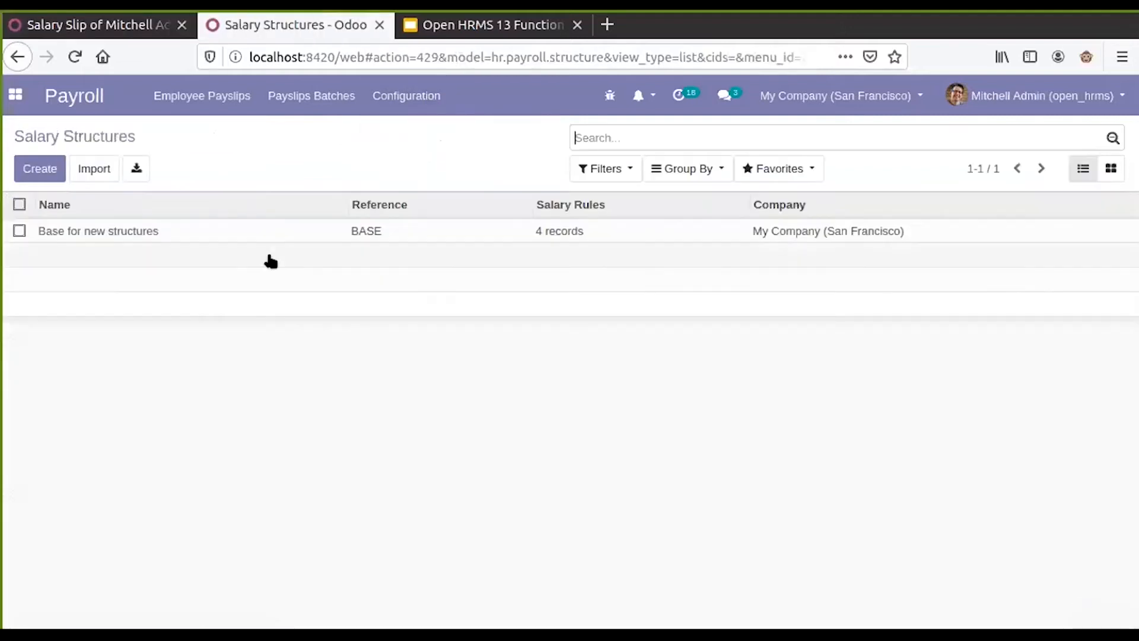
# Open the Basic Salary rule in edit mode and examine its condition and Python computation code.
pyautogui.click(422, 102)
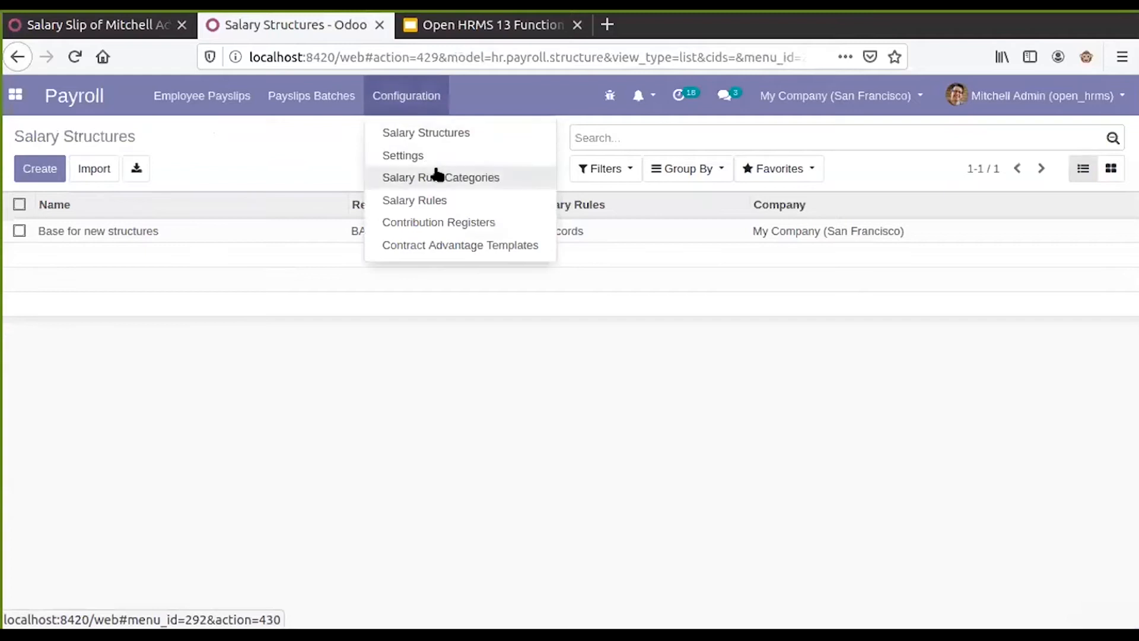
pyautogui.click(437, 199)
pyautogui.click(103, 233)
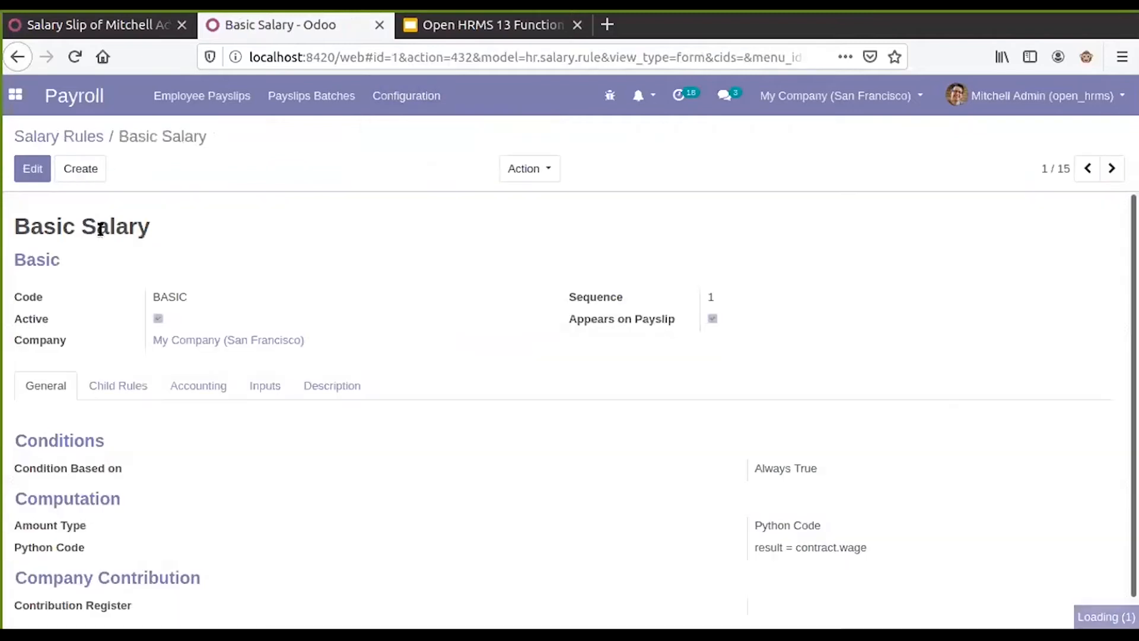
pyautogui.click(33, 170)
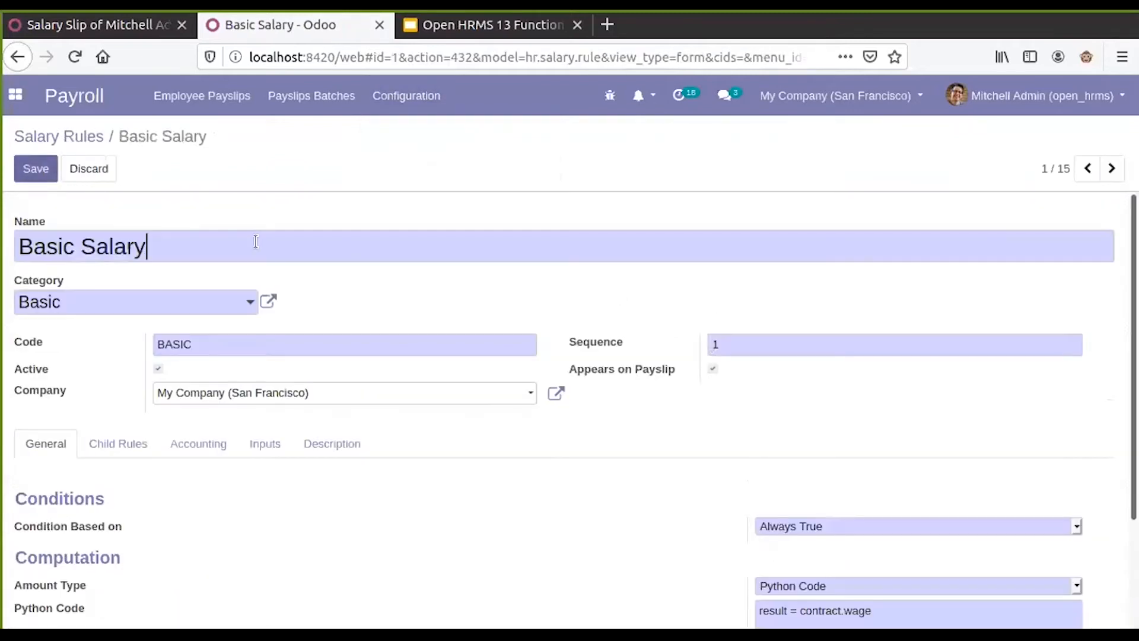
pyautogui.scroll(-2, 282, 290)
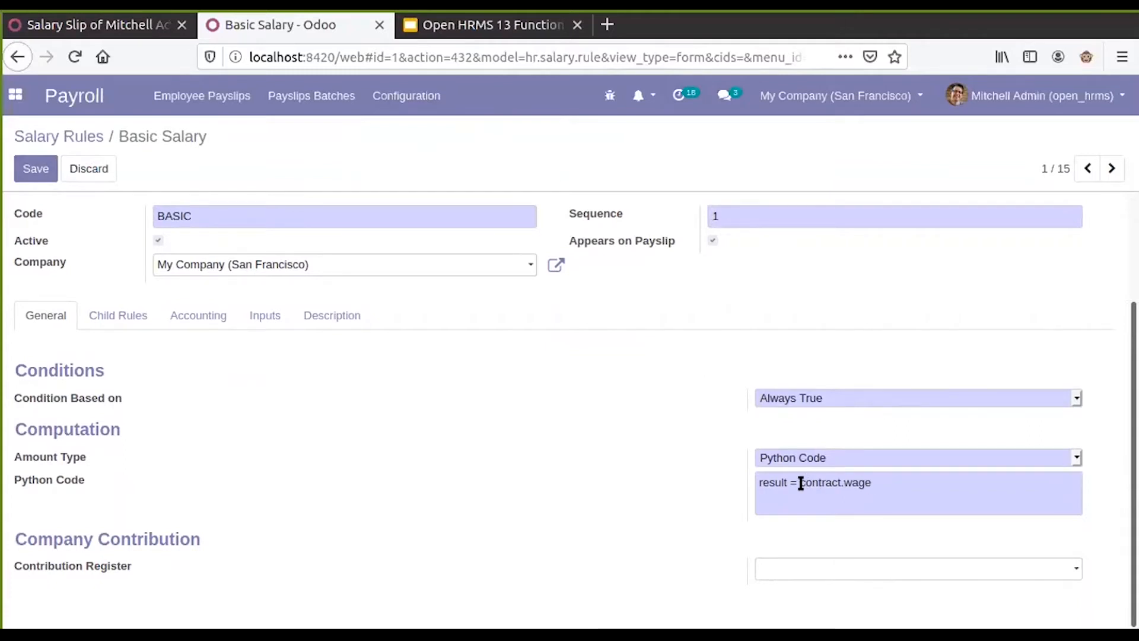
# Replace contract.wage in the Basic Salary rule's Python code with "worked_days." and switch to the payslip's browser tab.
pyautogui.moveTo(800, 483); pyautogui.dragTo(881, 483)
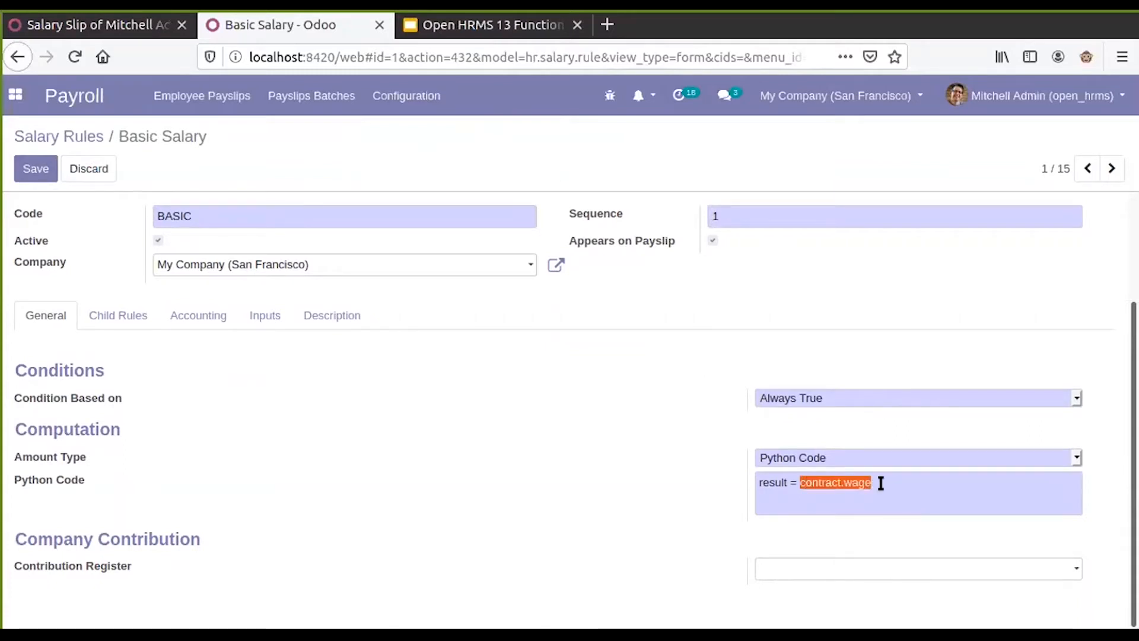
pyautogui.write('worked_days')
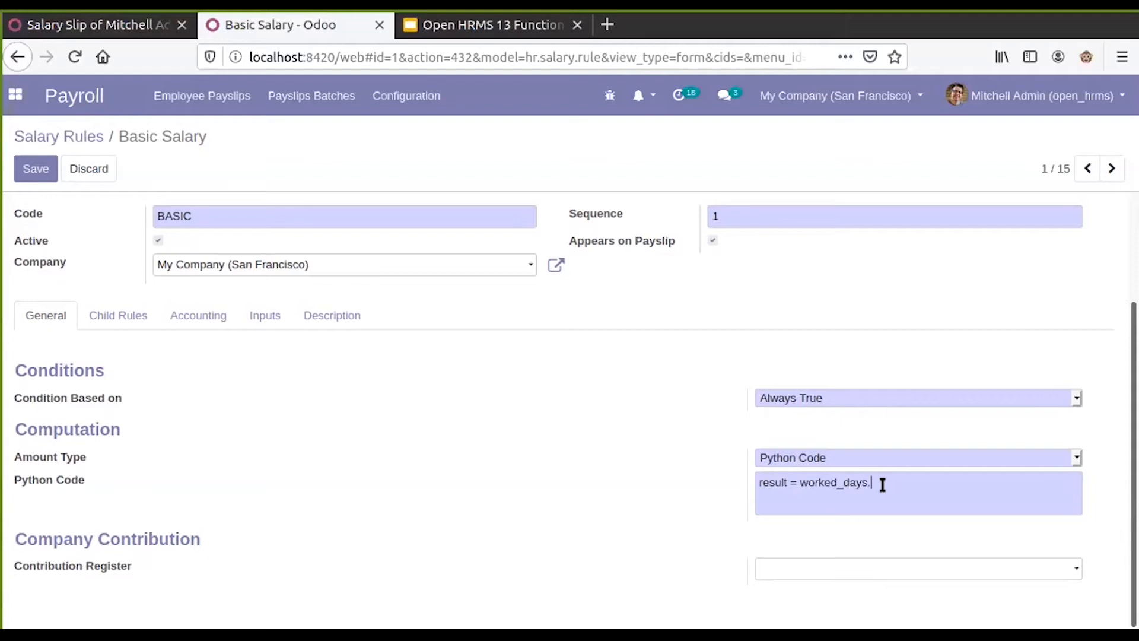
pyautogui.click(77, 25)
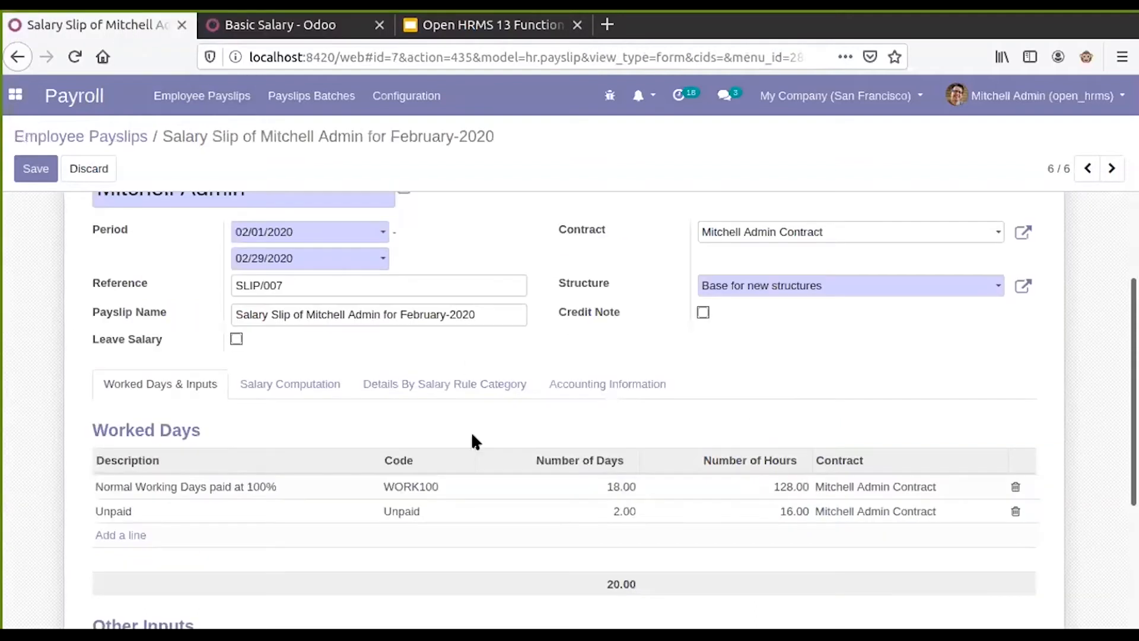
pyautogui.click(411, 487)
pyautogui.press('alt')
pyautogui.hotkey('alt', 'c')
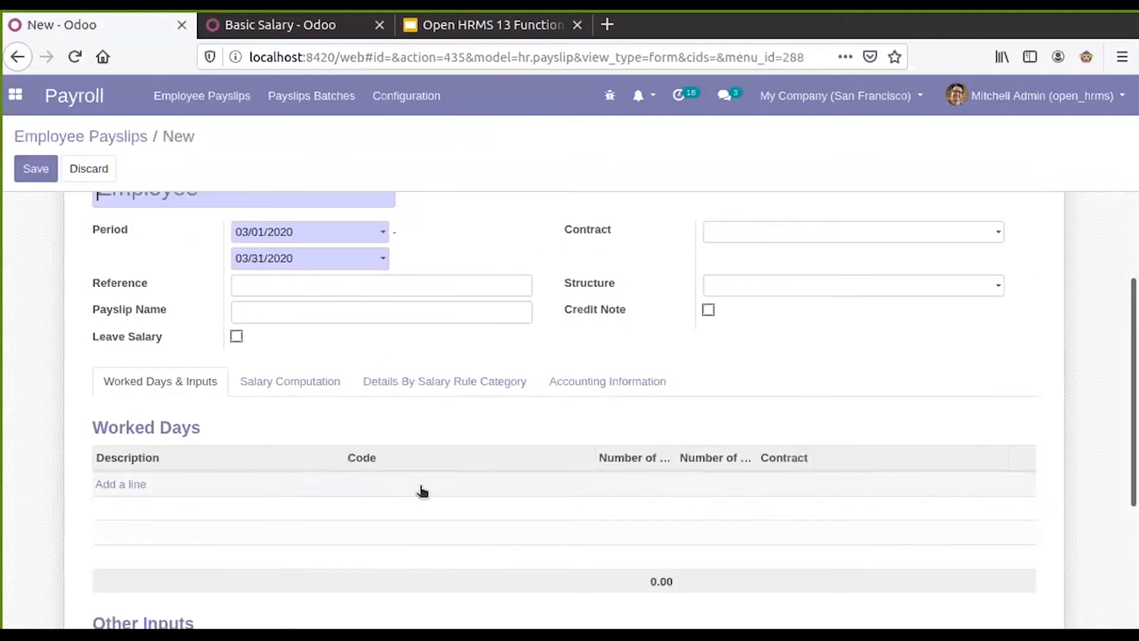
pyautogui.click(115, 143)
pyautogui.click(190, 352)
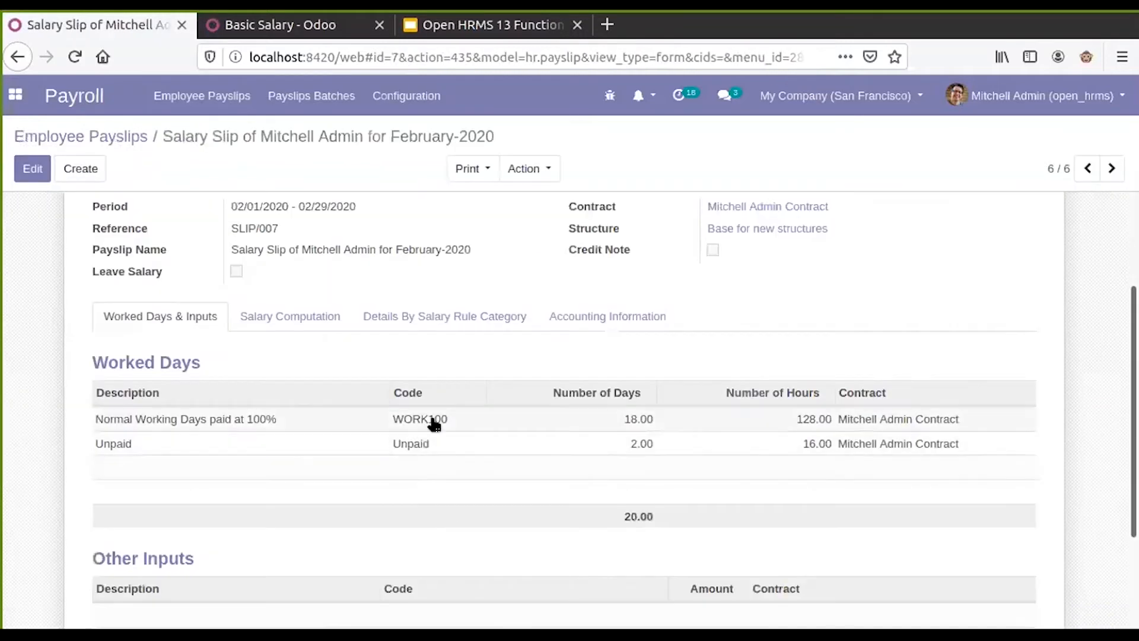
# Select the WORK100 code in the payslip's normal working days line and return to the Basic Salary rule.
pyautogui.hotkey('alt', 'a')
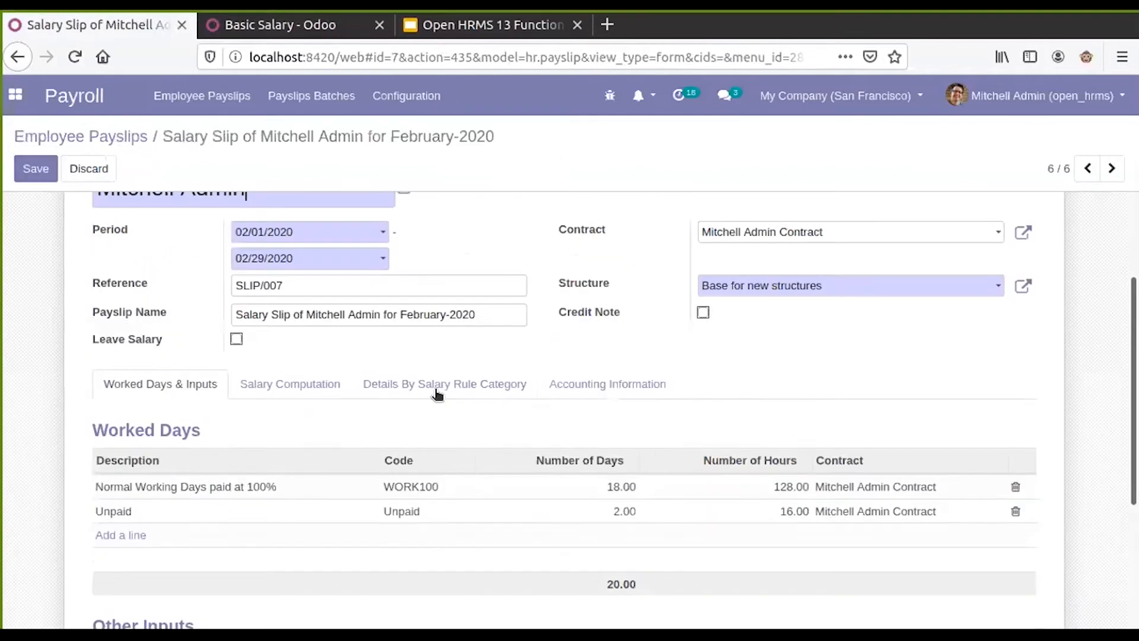
pyautogui.click(437, 488)
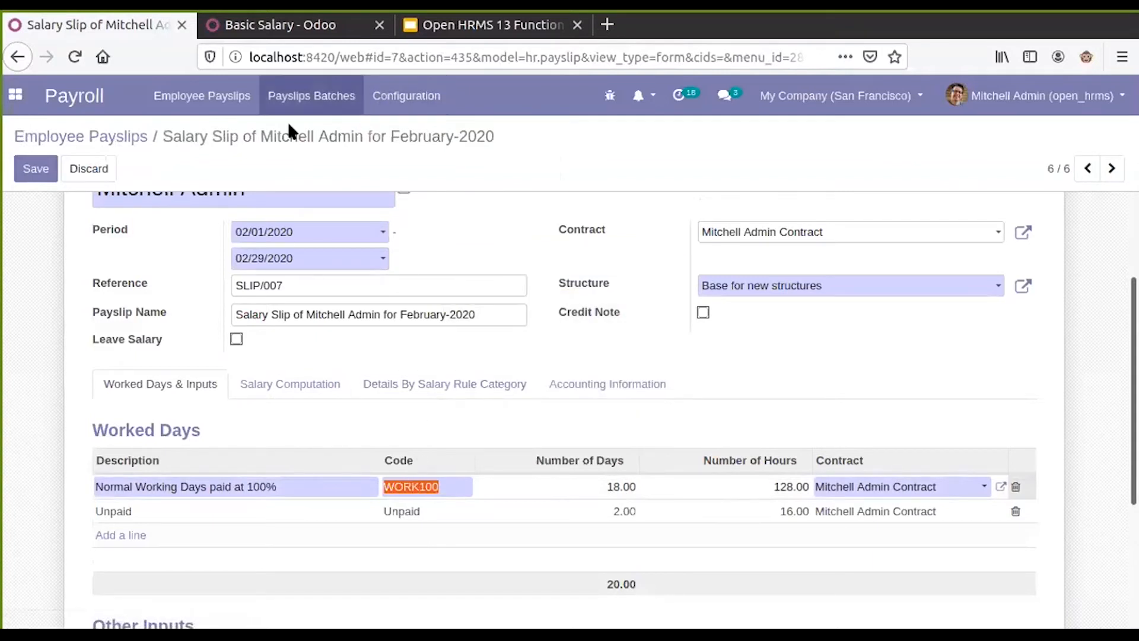
pyautogui.click(309, 27)
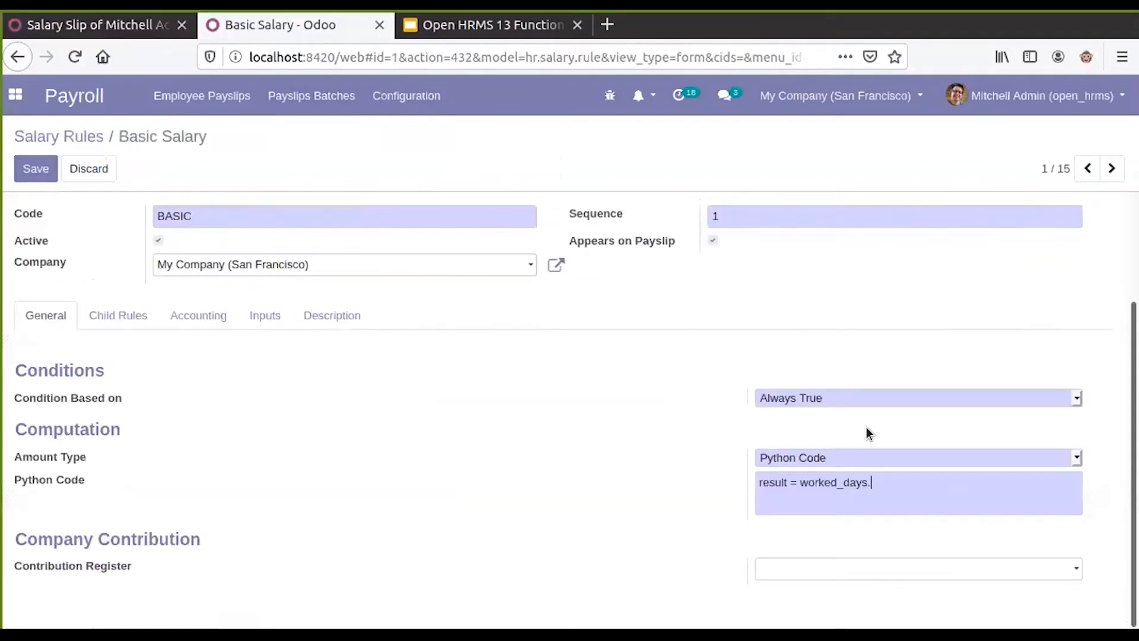
# Complete the Basic Salary code as result = worked_days.WORK100.number_of_days*contract.wages and save the rule.
pyautogui.write('WORK100')
pyautogui.write('.number')
pyautogui.write('_of_days*cont')
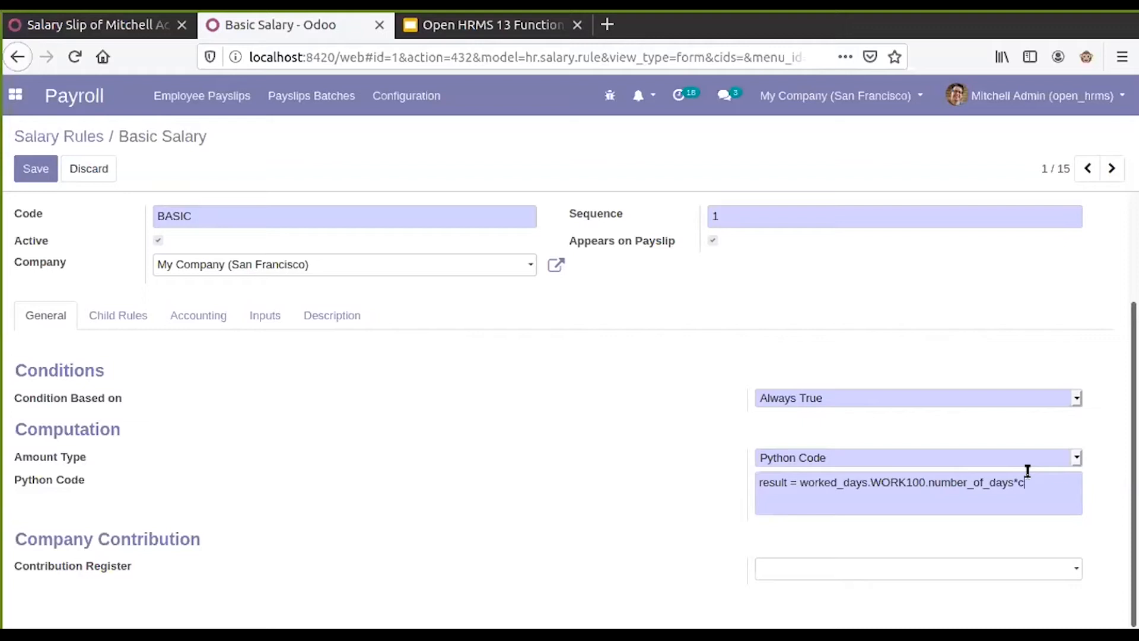
pyautogui.write('ract.wages')
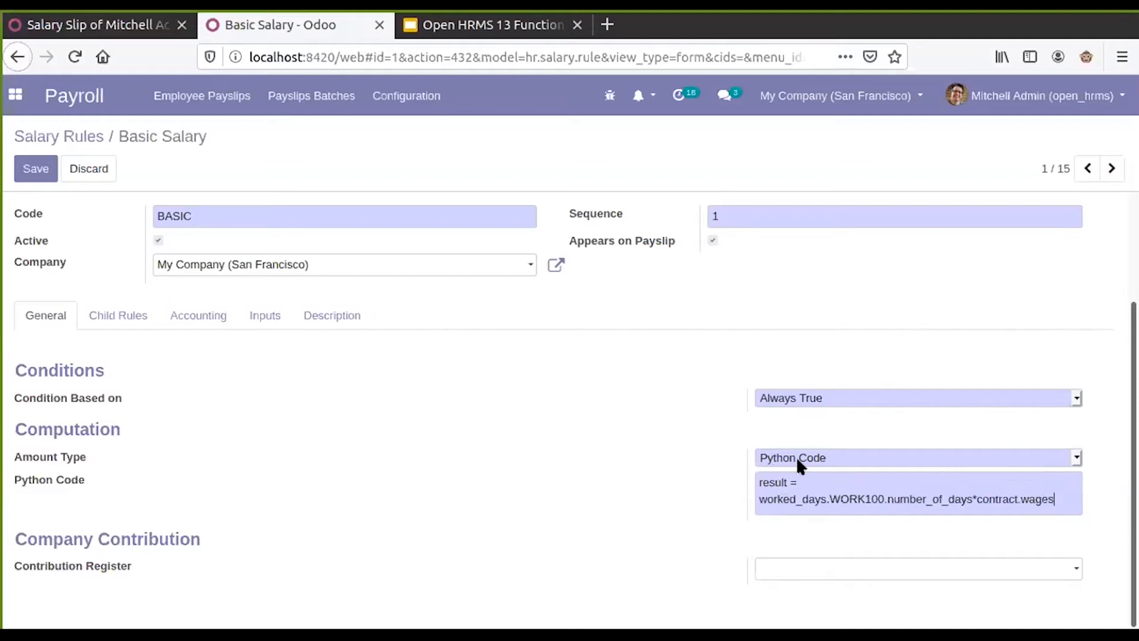
pyautogui.scroll(3, 601, 452)
pyautogui.click(37, 170)
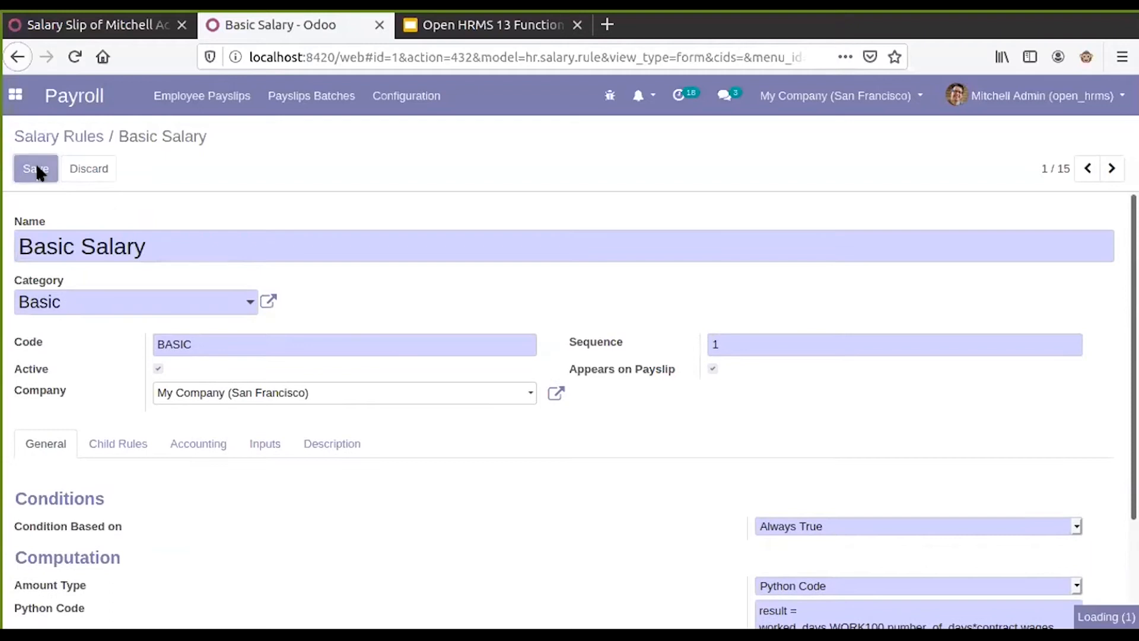
# Open the contract from the February payslip, set its wage to 100 per month, and save it.
pyautogui.click(119, 27)
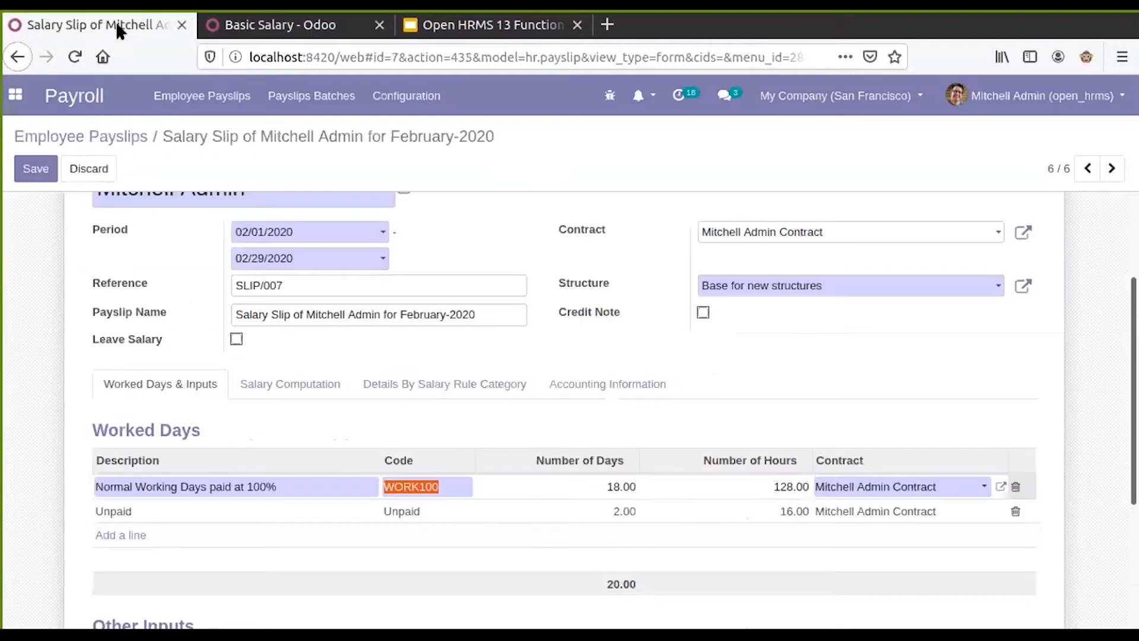
pyautogui.click(1023, 232)
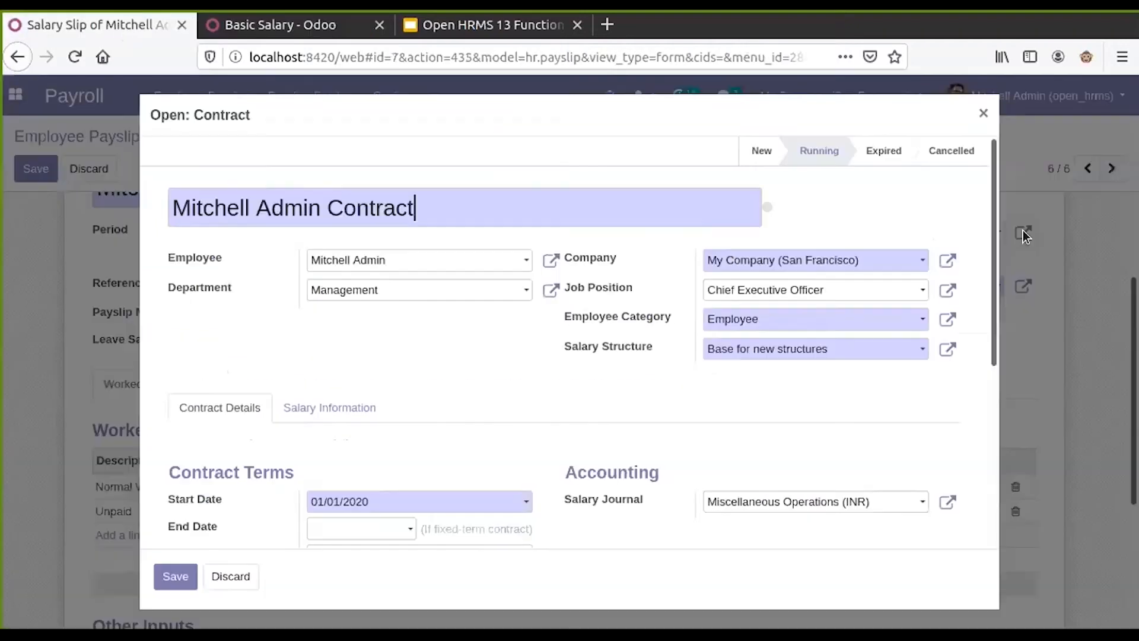
pyautogui.click(359, 409)
pyautogui.scroll(-3, 359, 415)
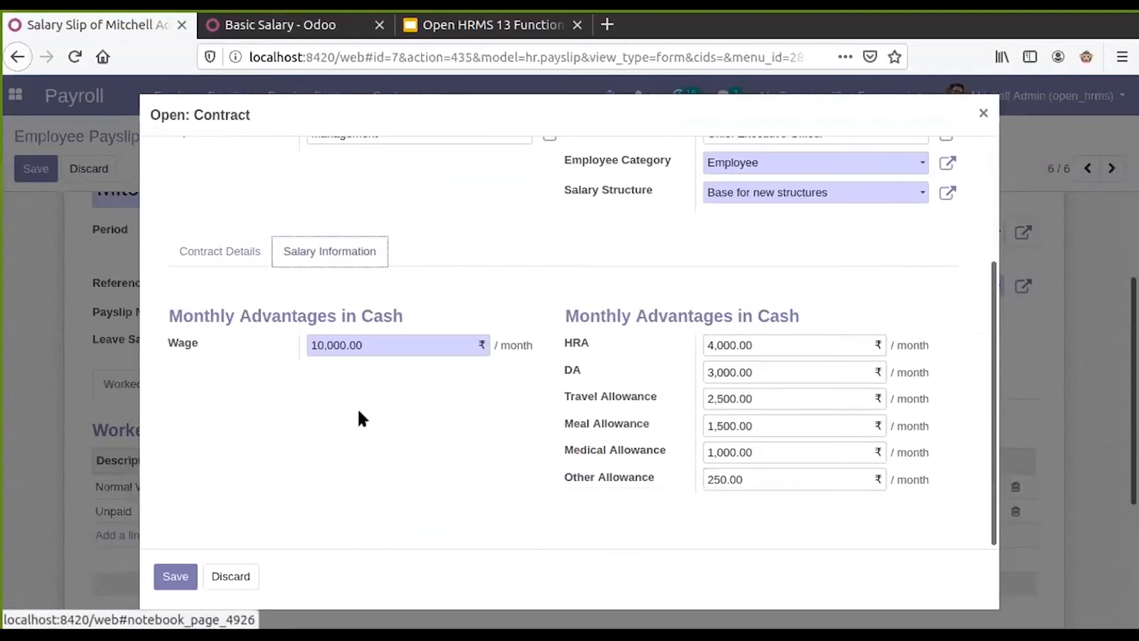
pyautogui.doubleClick(376, 343)
pyautogui.write('100')
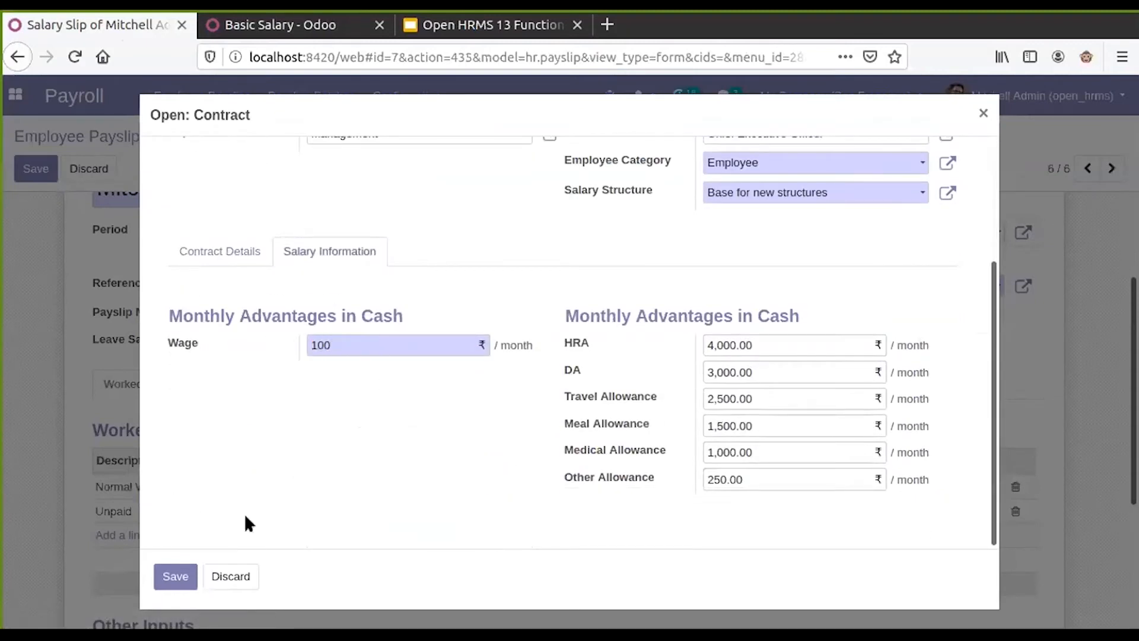
pyautogui.click(175, 576)
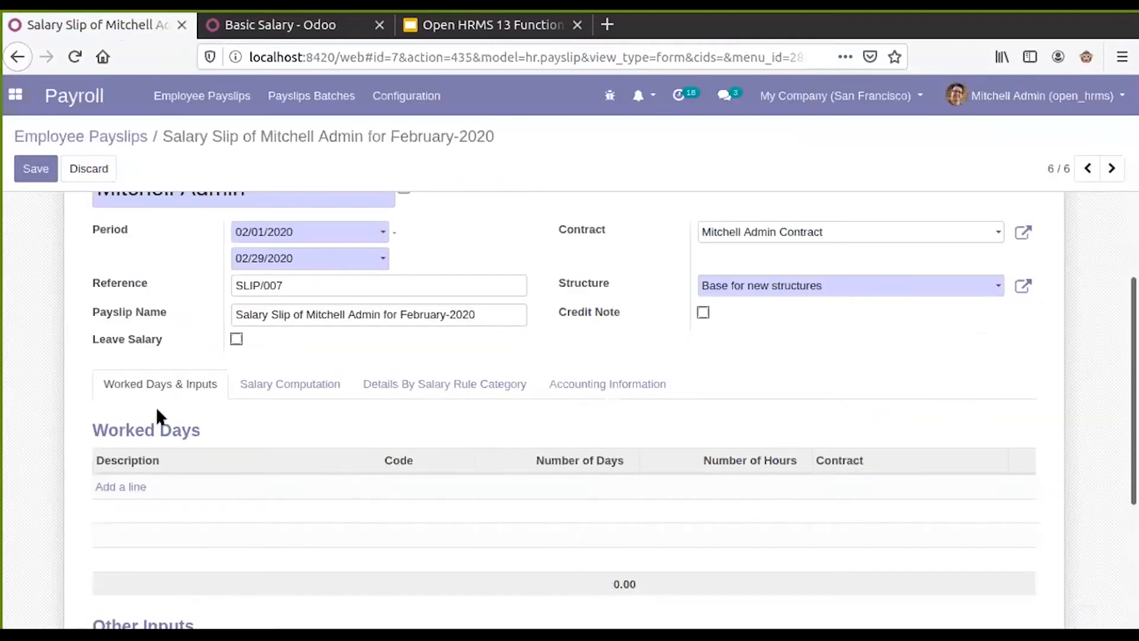
# Check the payslip's salary structure choices and examine the salary rules in Base for new structures.
pyautogui.scroll(3, 190, 407)
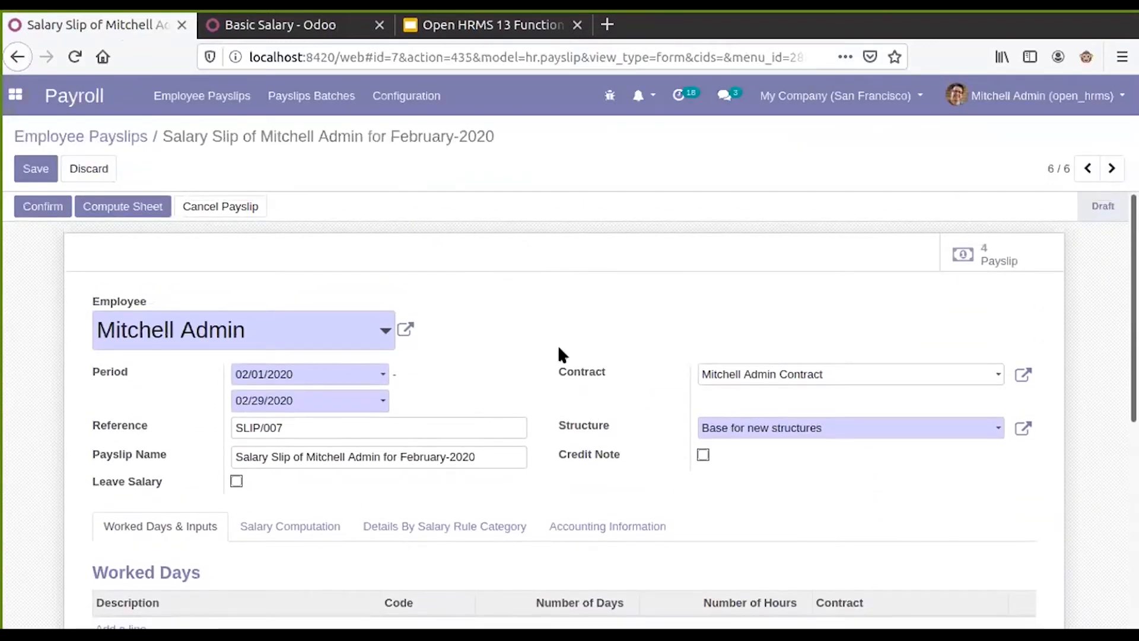
pyautogui.click(876, 433)
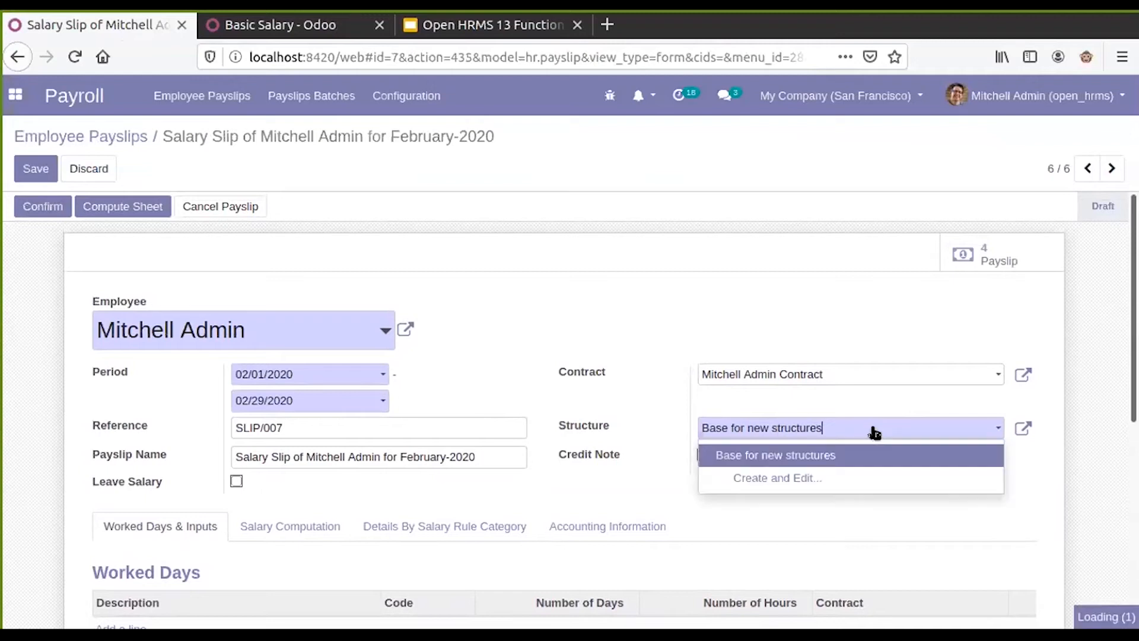
pyautogui.click(824, 466)
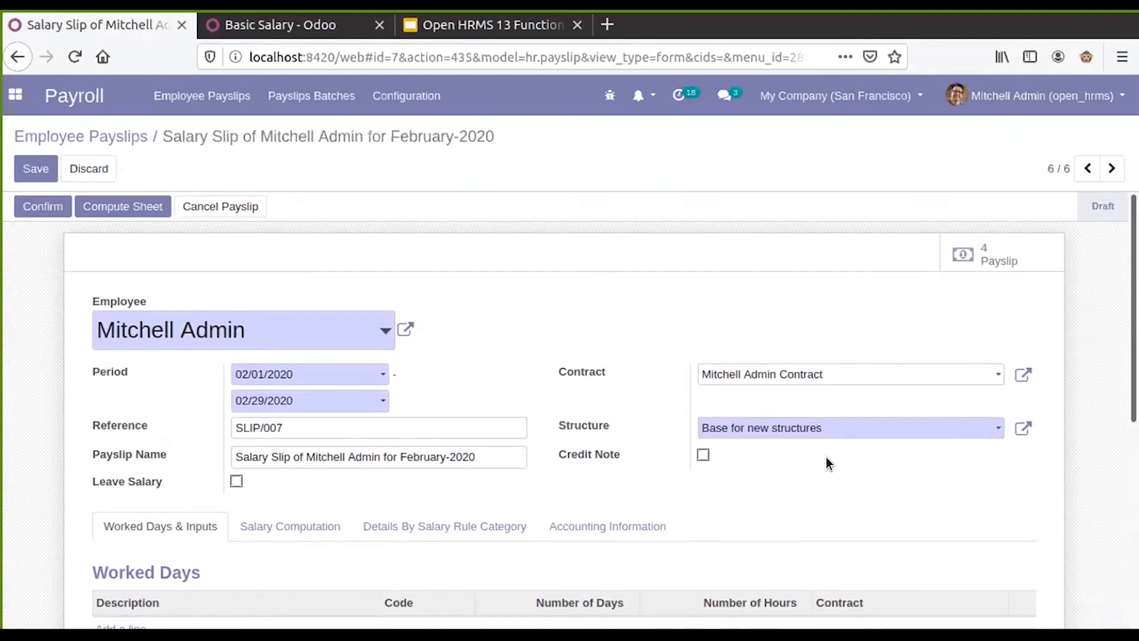
pyautogui.scroll(-3, 827, 451)
pyautogui.scroll(2, 831, 409)
pyautogui.click(834, 387)
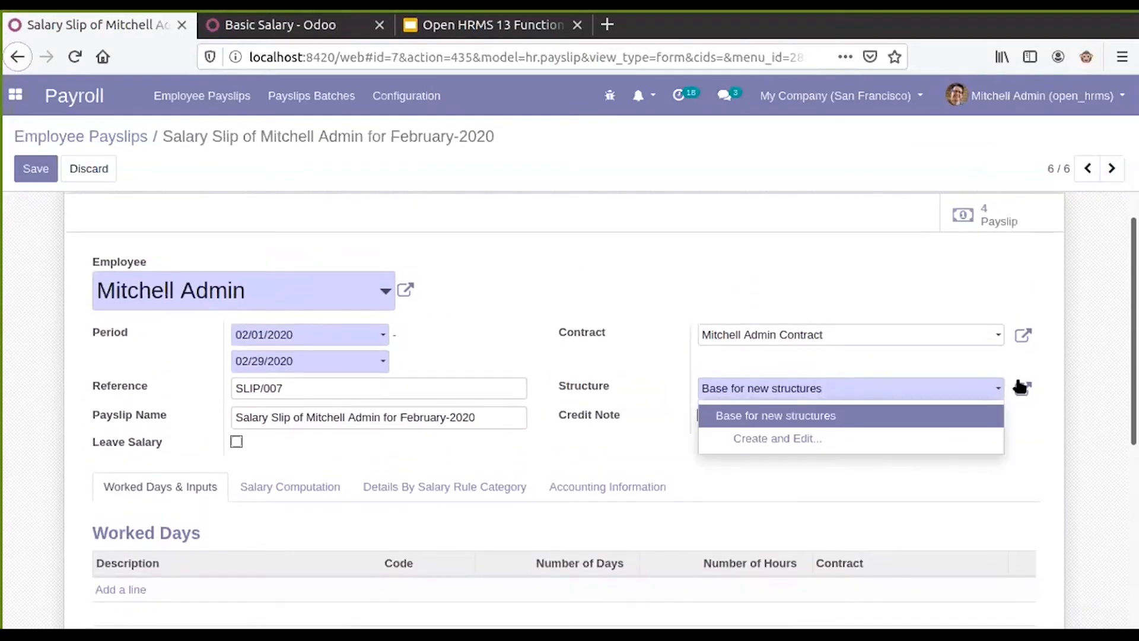
pyautogui.click(1020, 386)
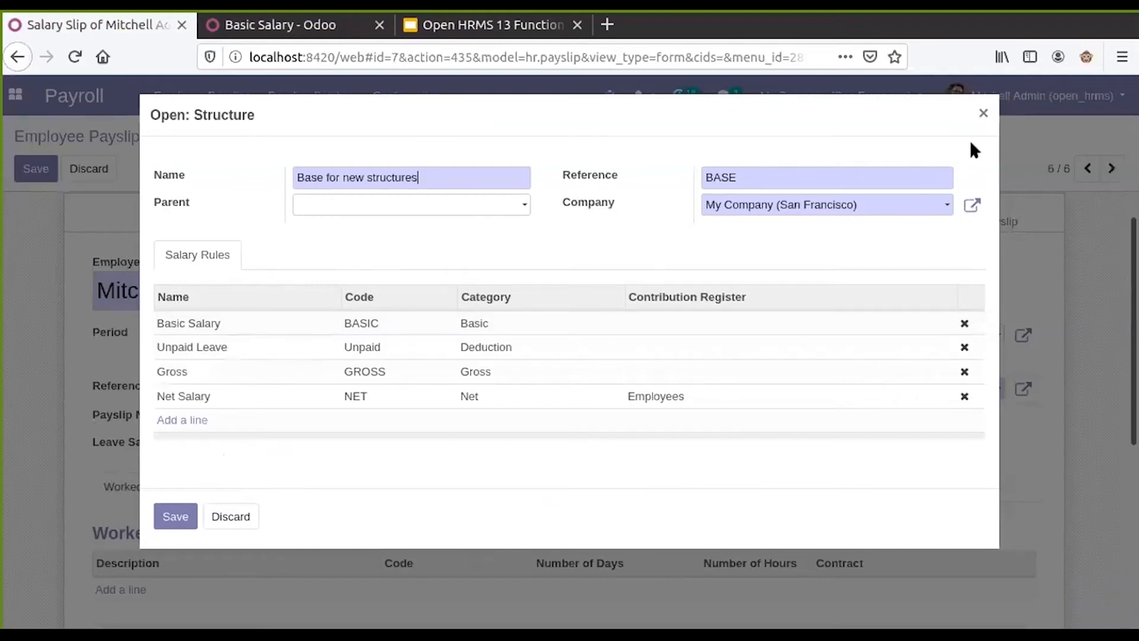
pyautogui.click(979, 115)
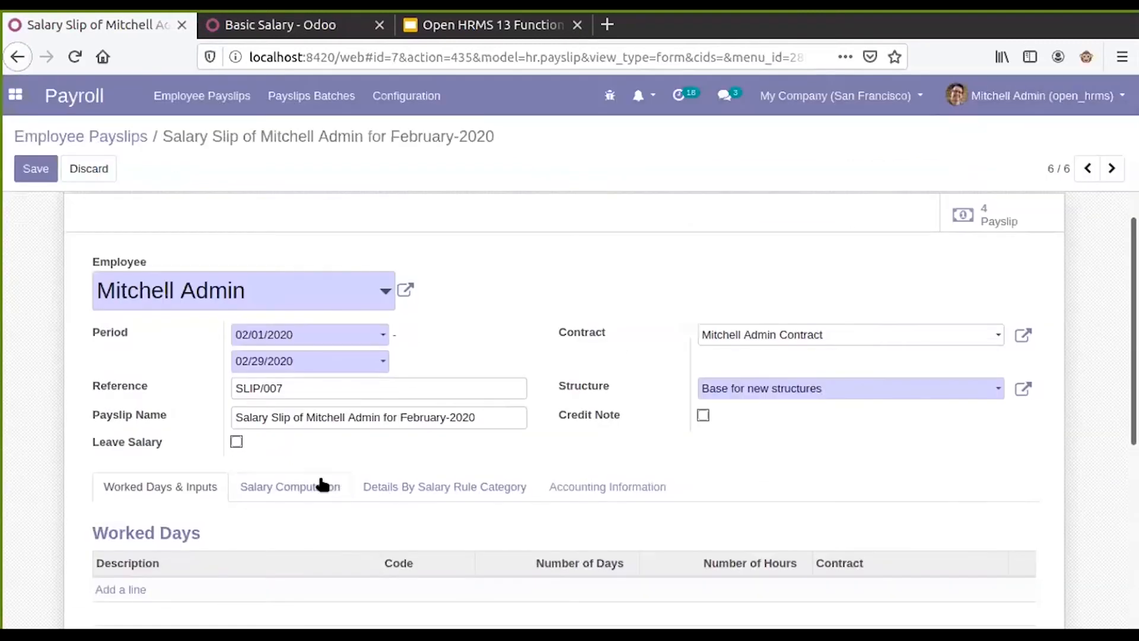
# Examine the contract terms and salary information of the payslip's linked contract.
pyautogui.click(813, 336)
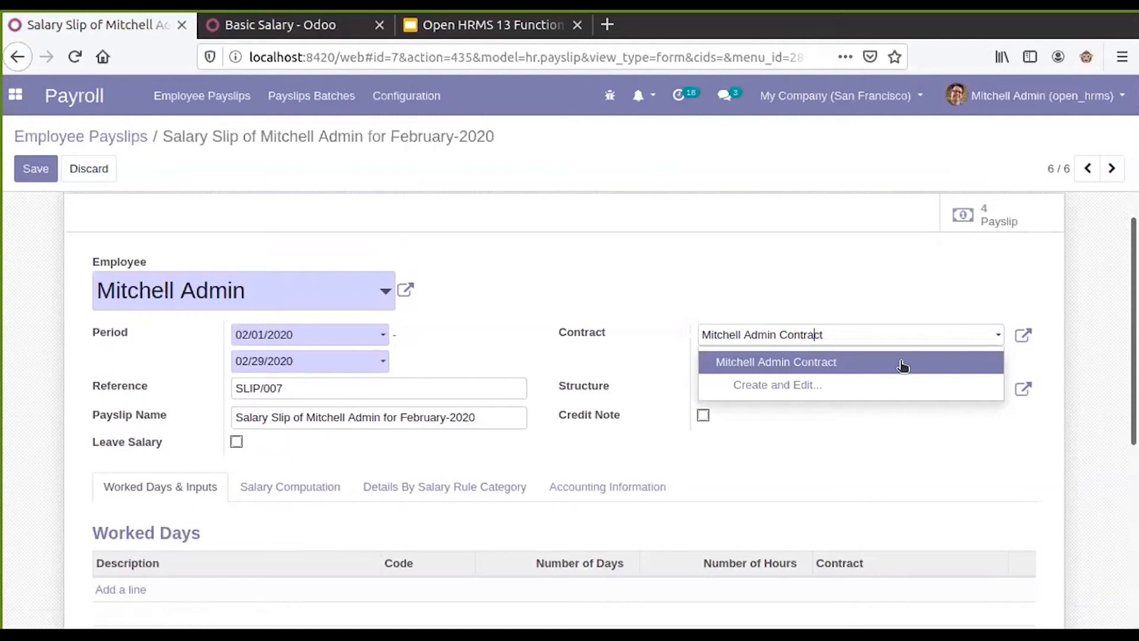
pyautogui.click(1023, 335)
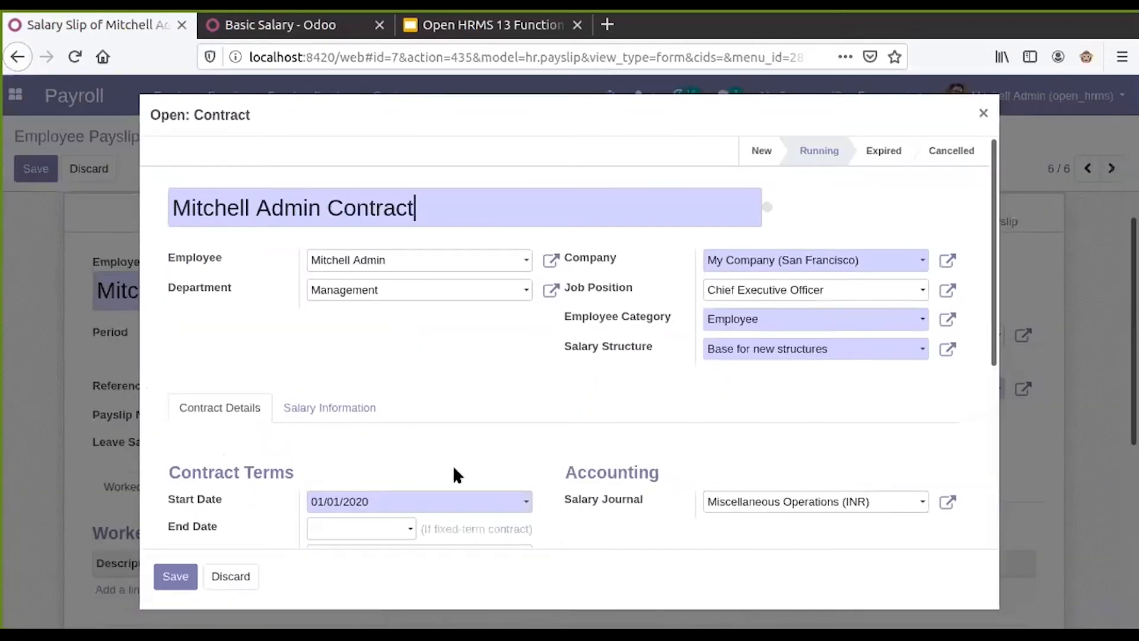
pyautogui.scroll(-5, 454, 469)
pyautogui.scroll(-1, 765, 439)
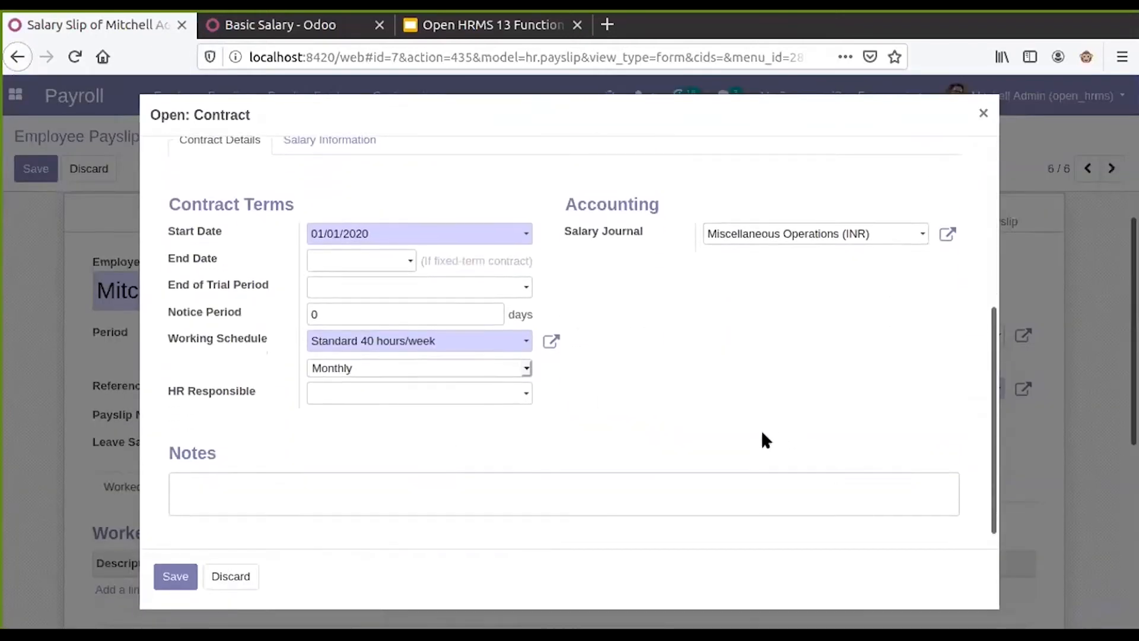
pyautogui.scroll(1, 386, 386)
pyautogui.scroll(1, 332, 320)
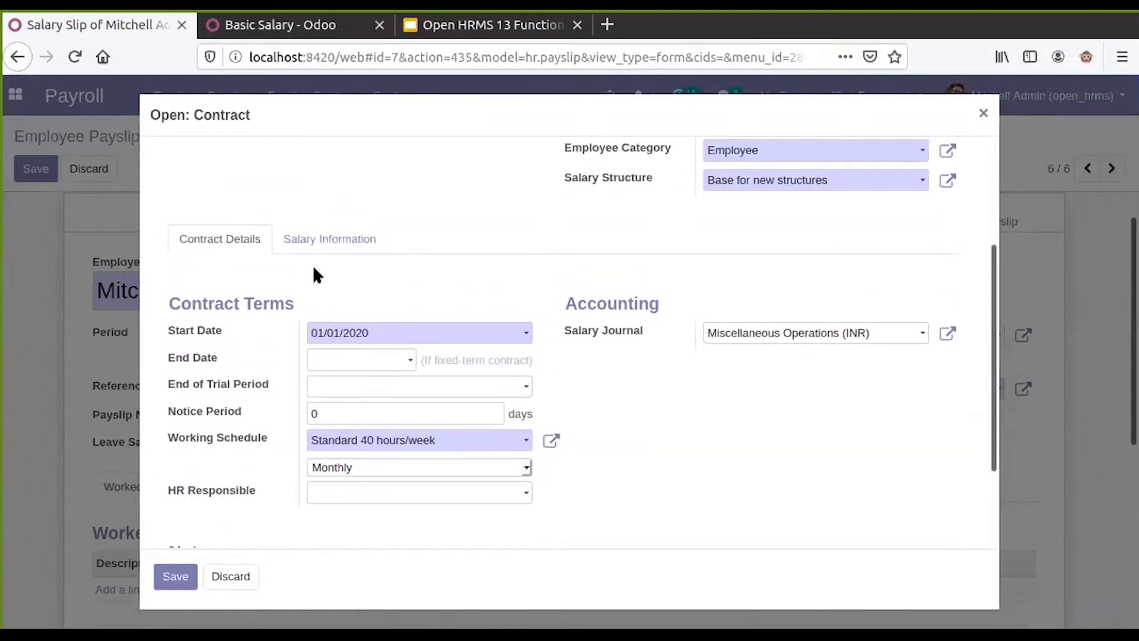
pyautogui.click(330, 240)
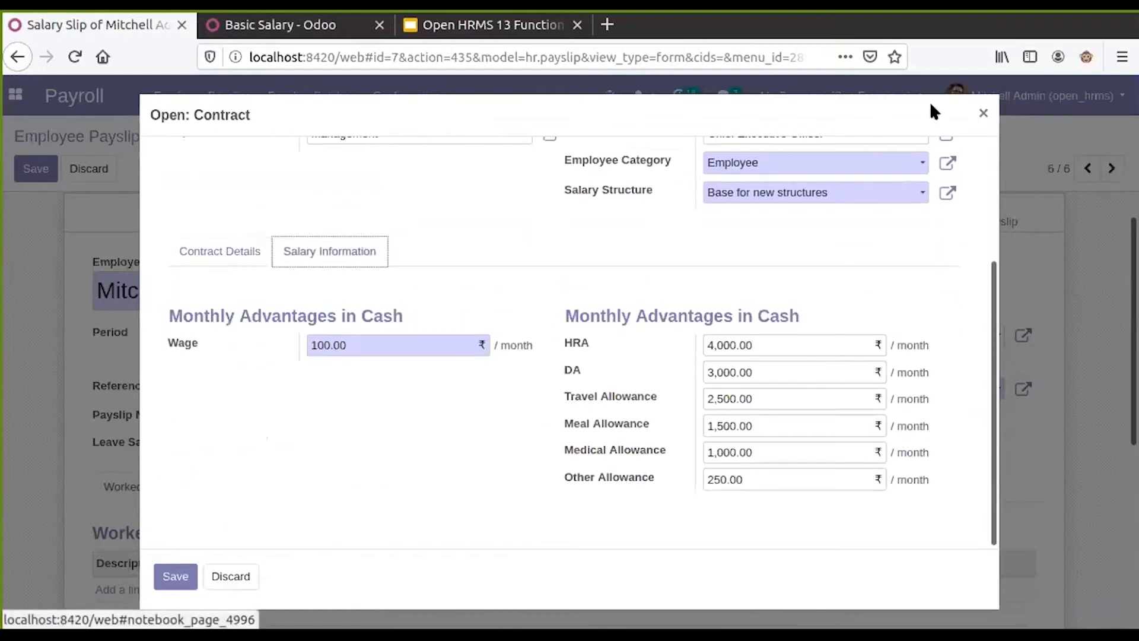
pyautogui.click(985, 115)
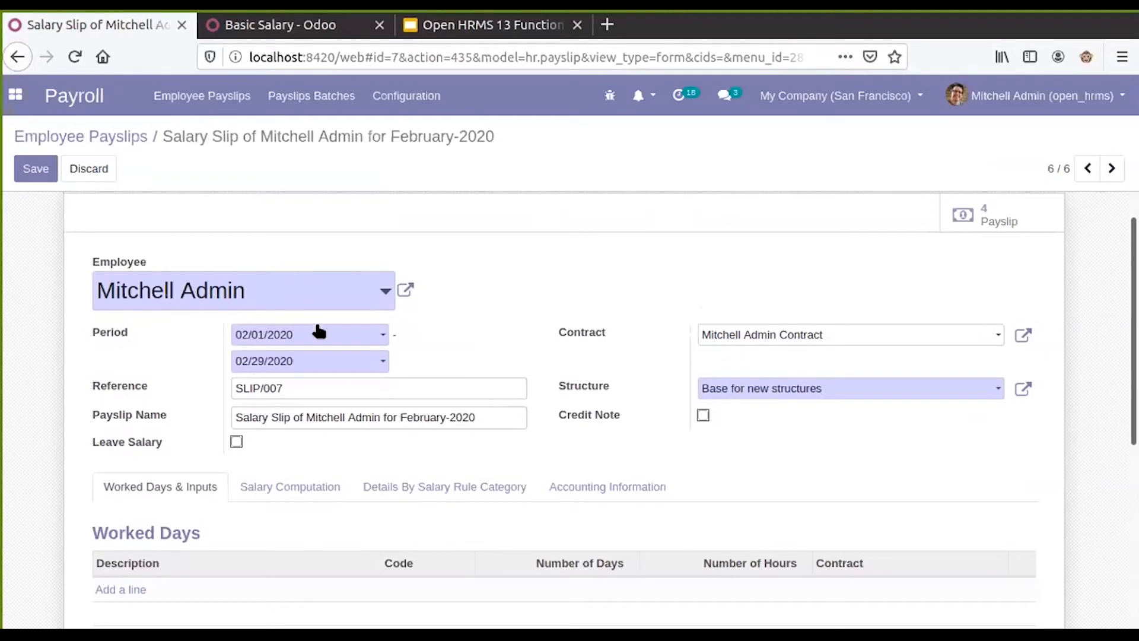
# Try to reload the worked days by reselecting 02/01/2020 as the payslip's start date.
pyautogui.click(318, 333)
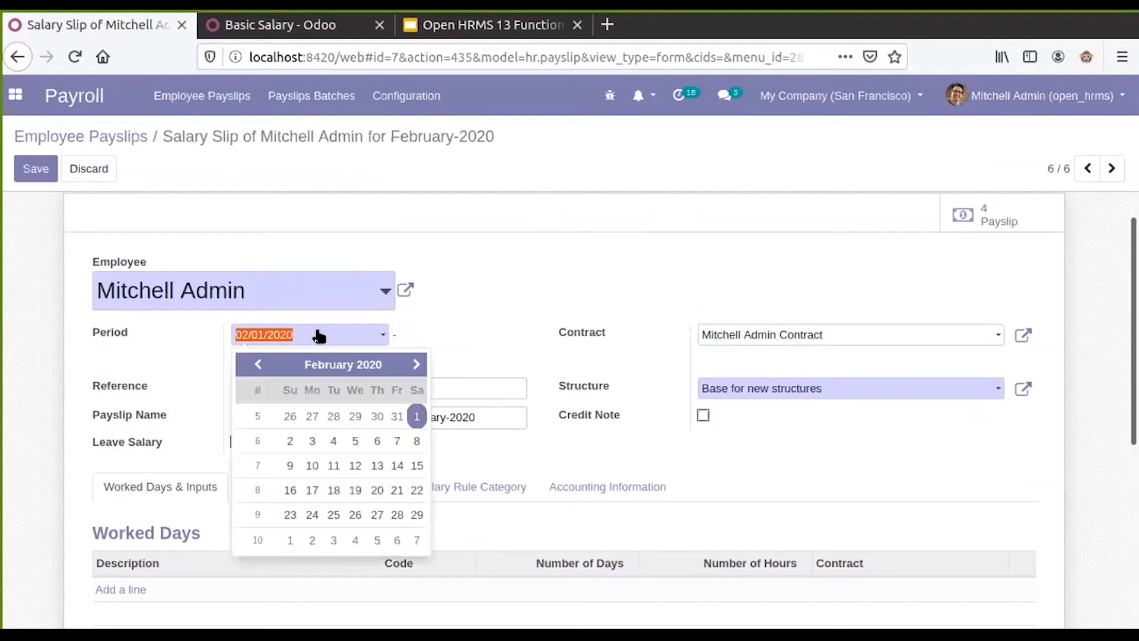
pyautogui.click(416, 416)
pyautogui.click(361, 366)
# Change the payslip to another employee and back to the original one to reload its worked days.
pyautogui.click(170, 291)
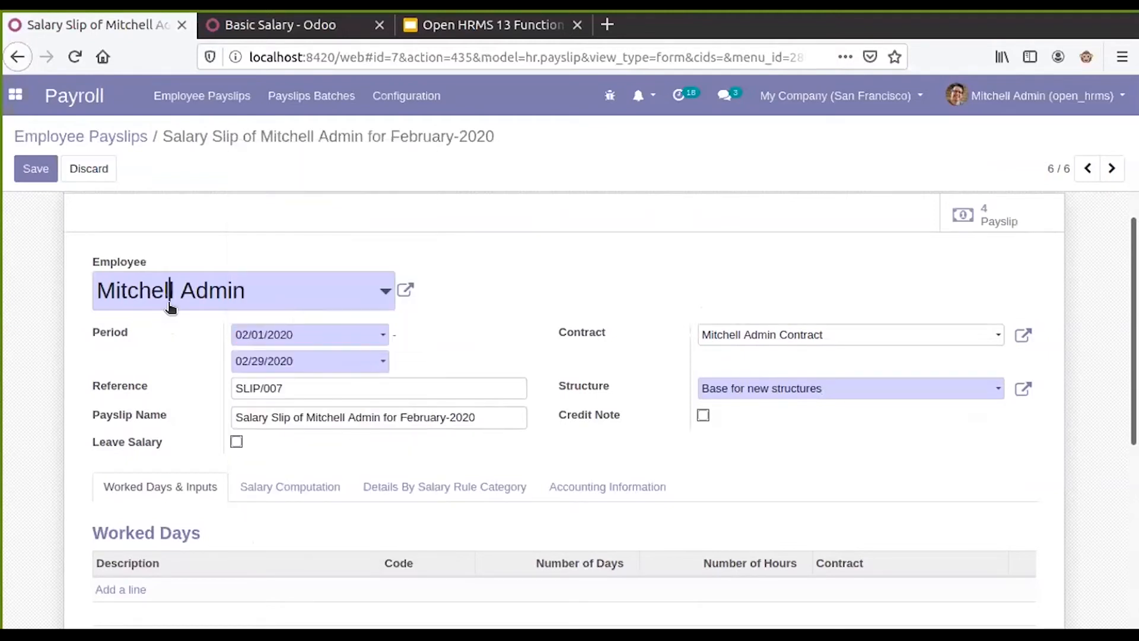
pyautogui.click(169, 326)
pyautogui.click(190, 292)
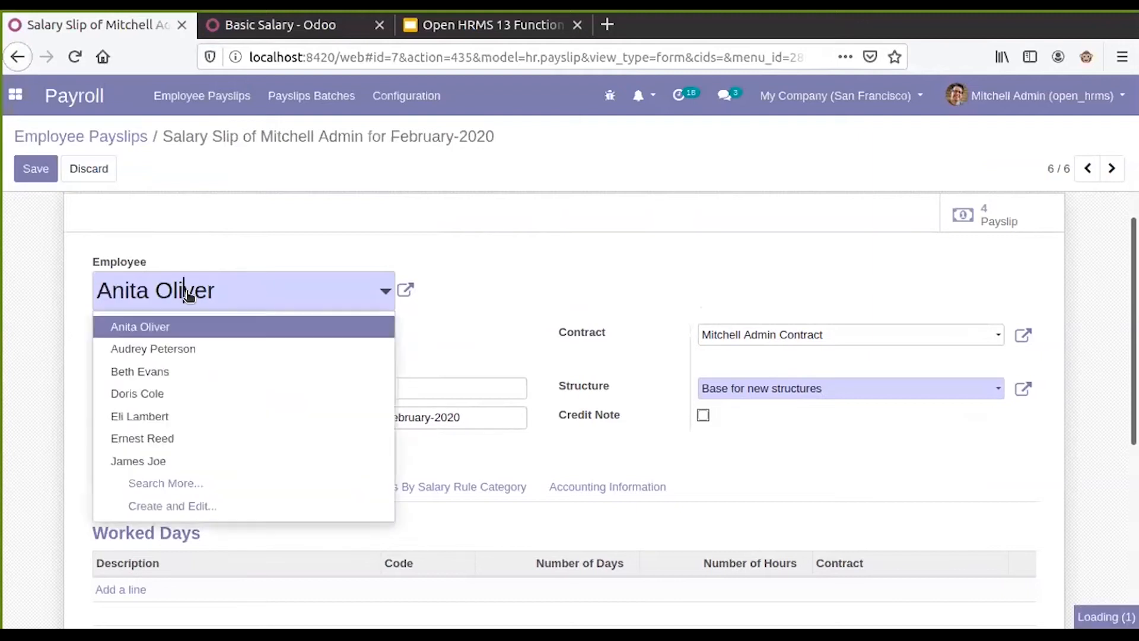
pyautogui.doubleClick(185, 292)
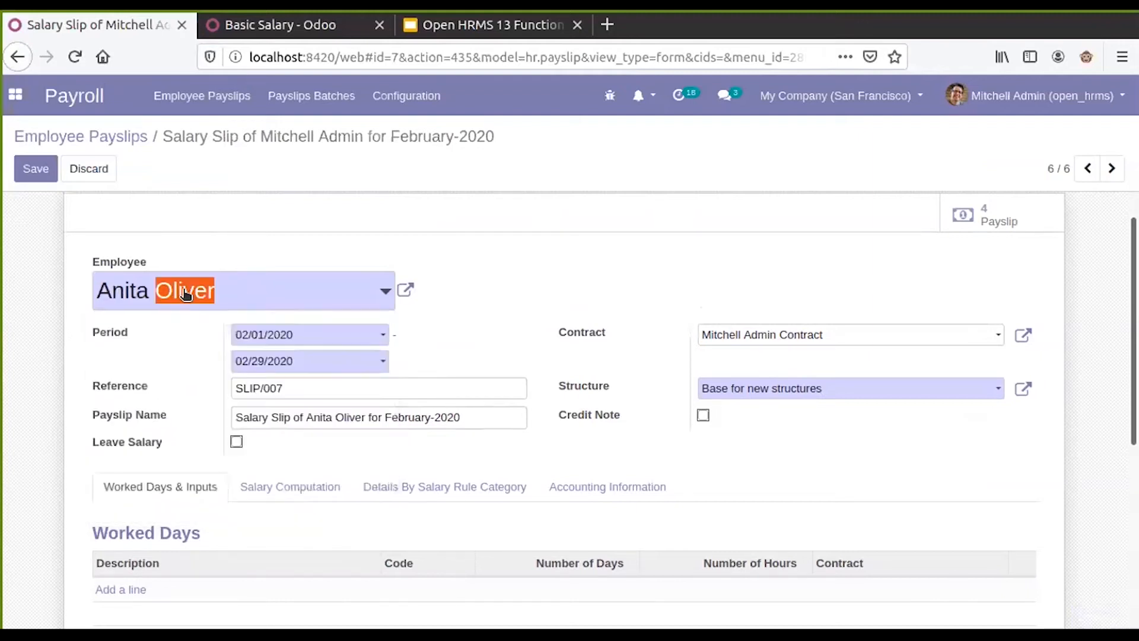
pyautogui.tripleClick(185, 291)
pyautogui.write('mic')
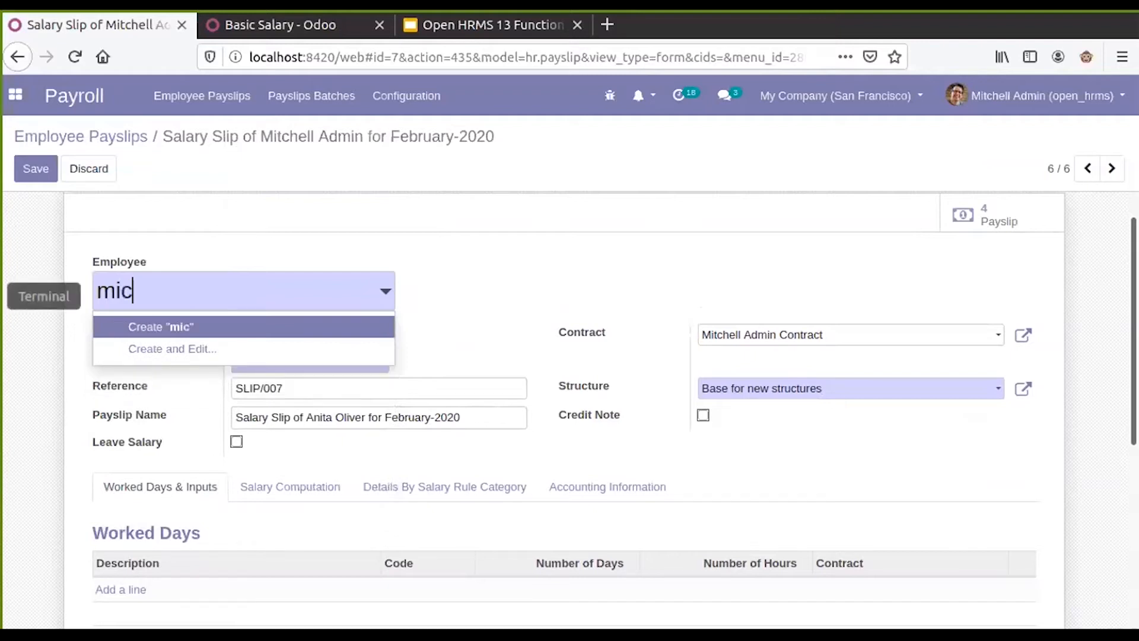
pyautogui.press('BackSpace')
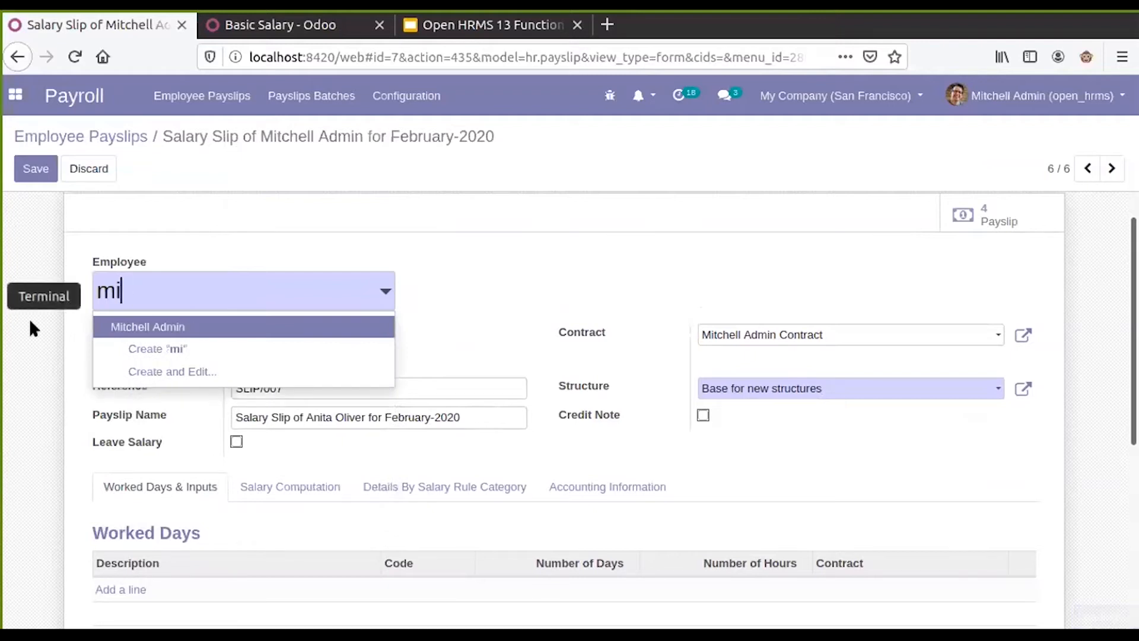
pyautogui.click(124, 327)
pyautogui.scroll(-4, 532, 256)
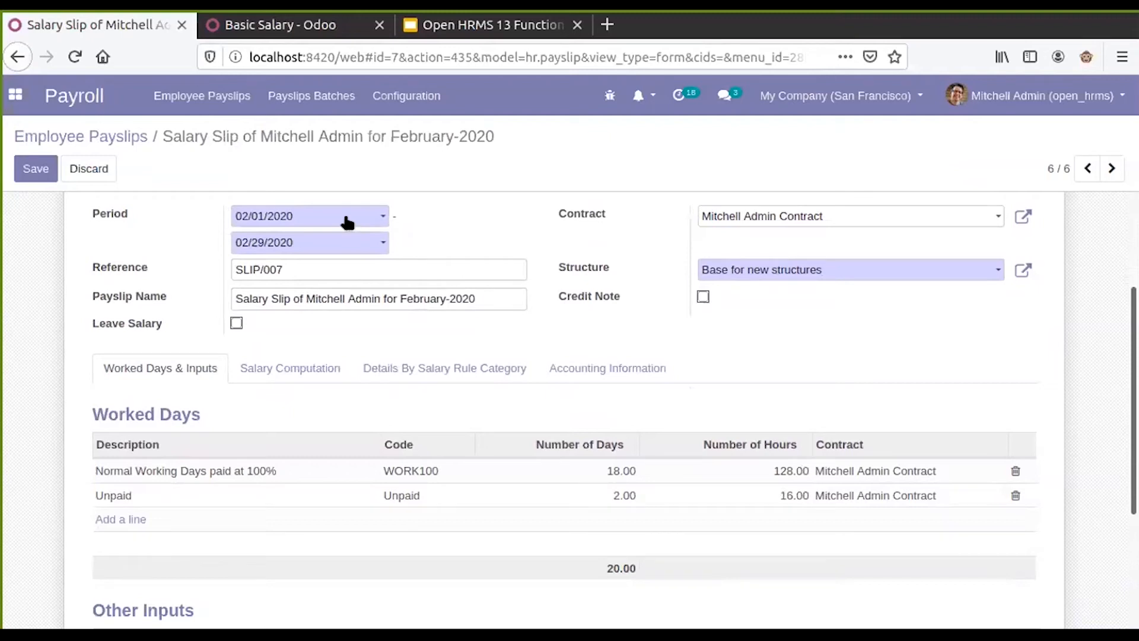
# Delete all four lines from the payslip's salary computation and try to compute the sheet again.
pyautogui.scroll(-4, 443, 240)
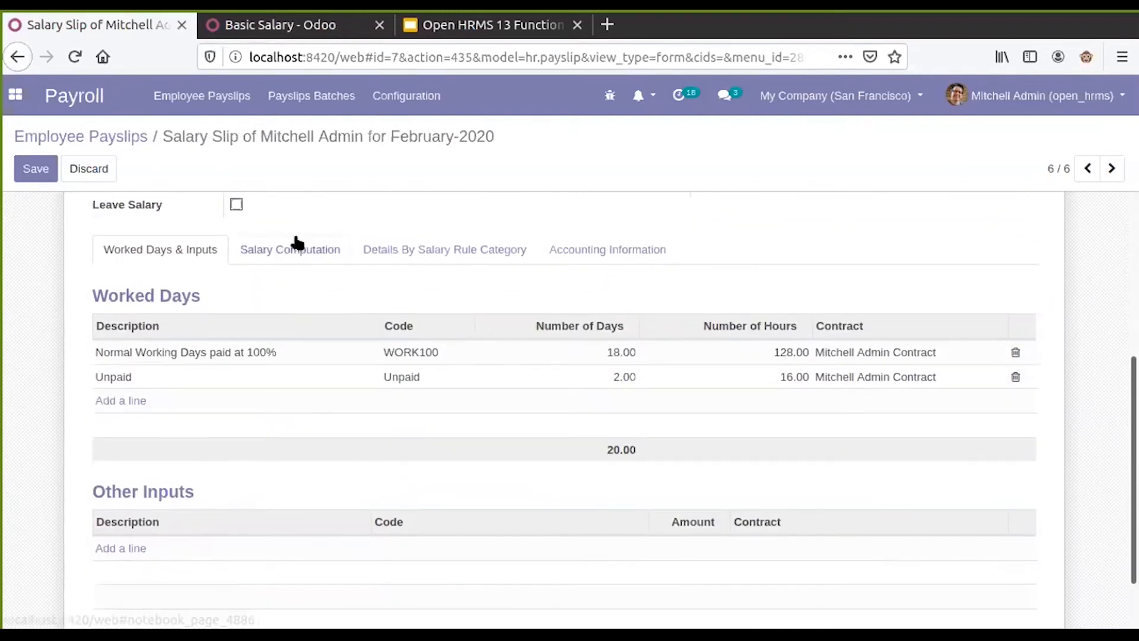
pyautogui.click(294, 247)
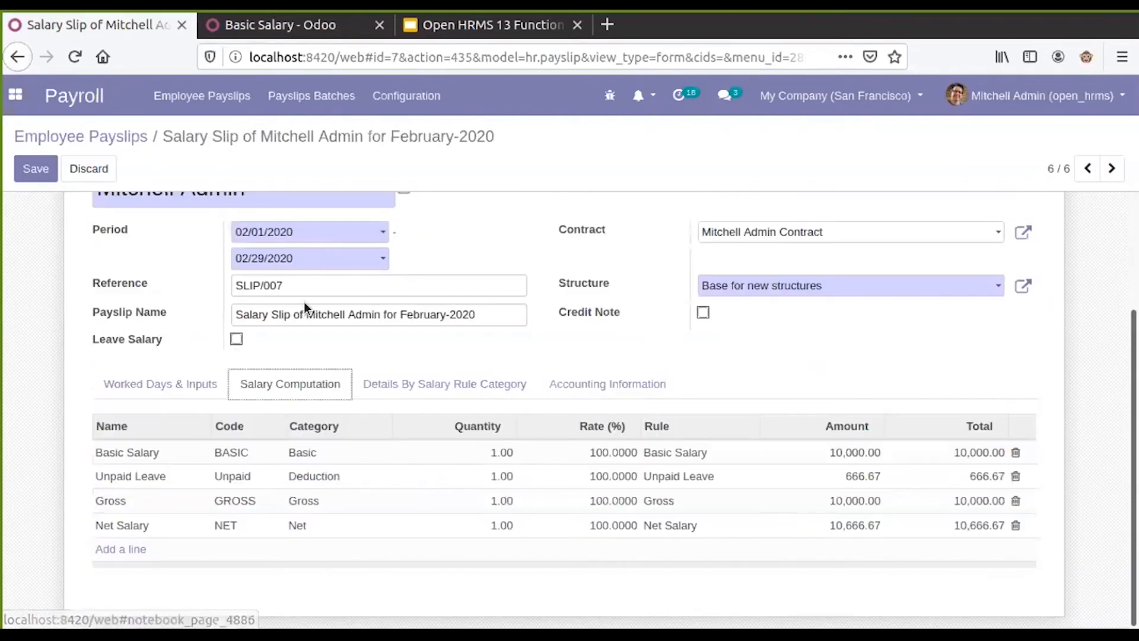
pyautogui.click(1015, 452)
pyautogui.click(1016, 476)
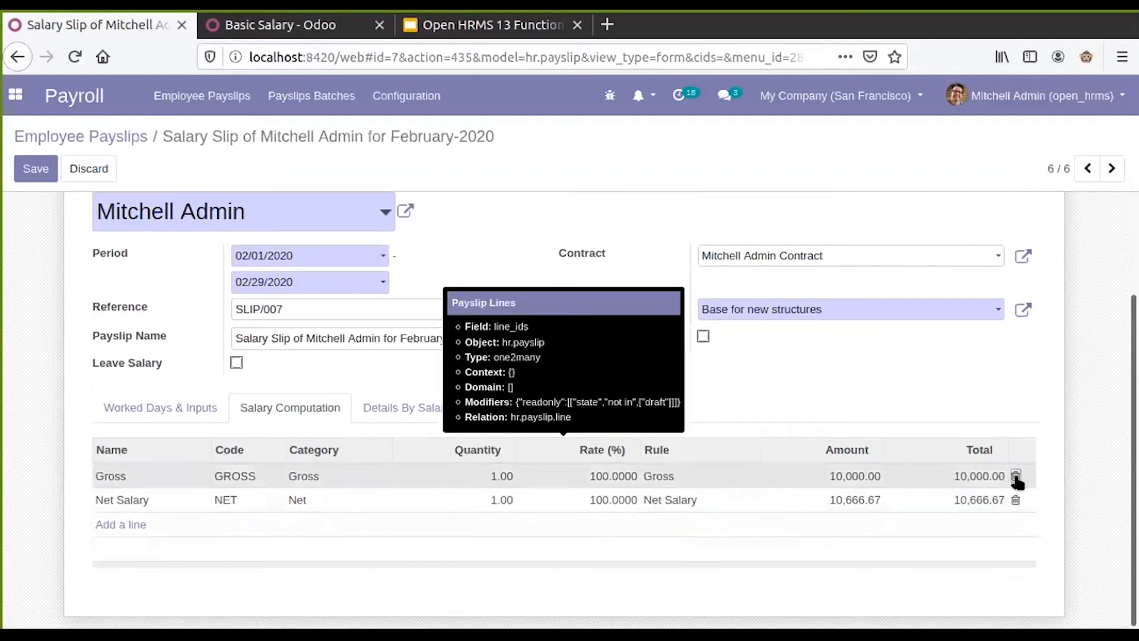
pyautogui.click(1015, 476)
pyautogui.click(1015, 476)
pyautogui.scroll(3, 864, 361)
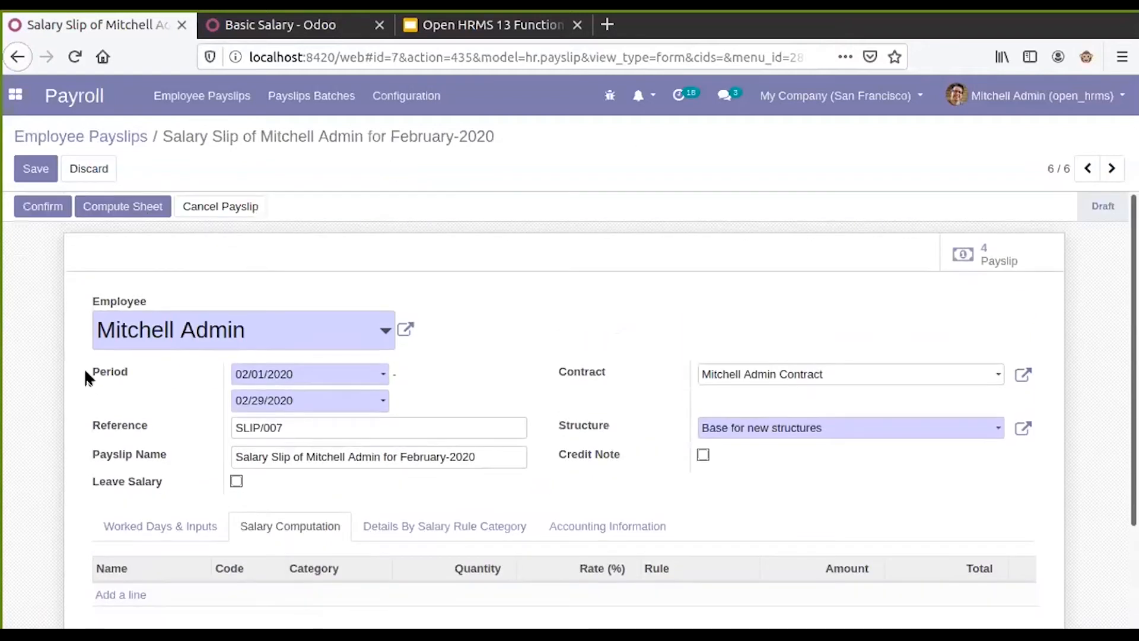
pyautogui.click(93, 214)
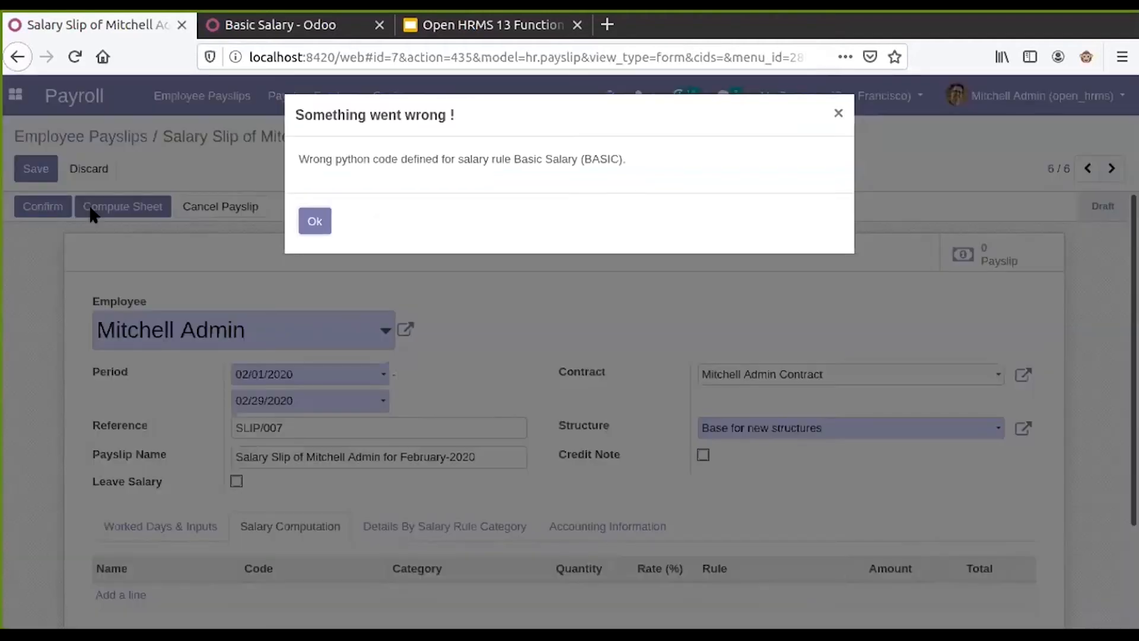
pyautogui.click(311, 222)
# Check the Basic Salary rule's Python code and return to the list of salary rules.
pyautogui.click(293, 24)
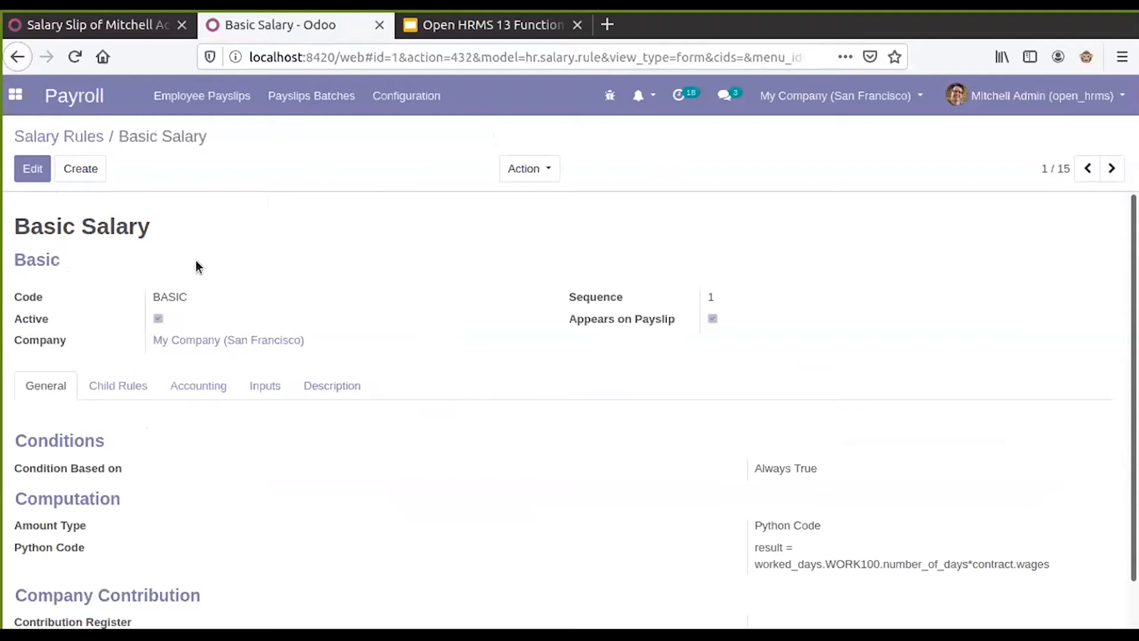
pyautogui.click(32, 169)
pyautogui.scroll(-3, 745, 496)
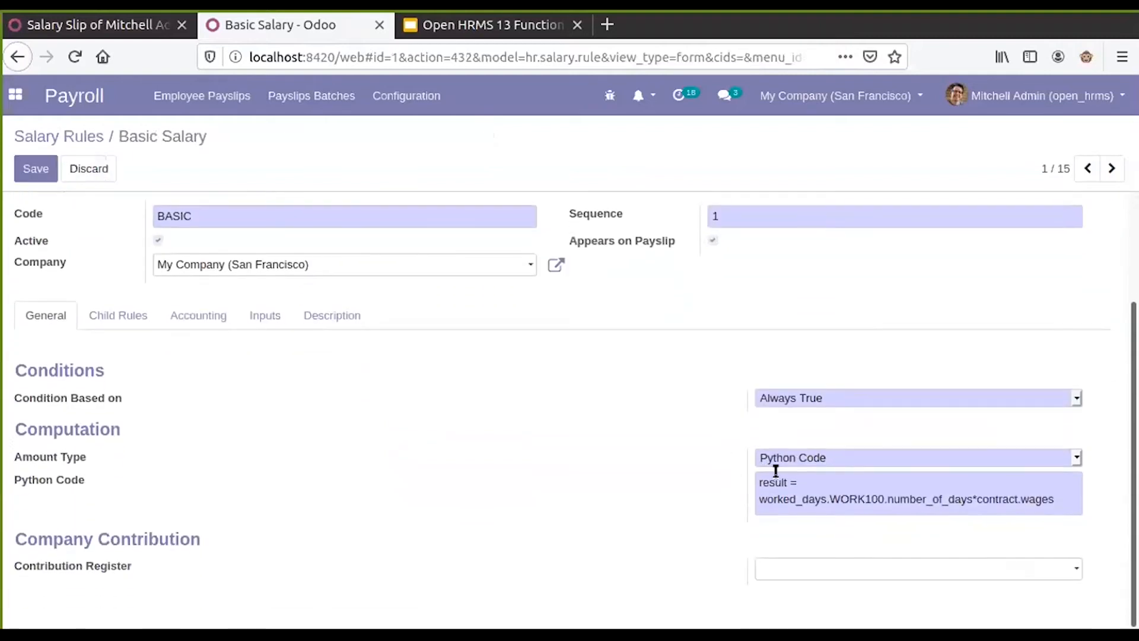
pyautogui.click(817, 484)
pyautogui.click(50, 169)
pyautogui.click(76, 138)
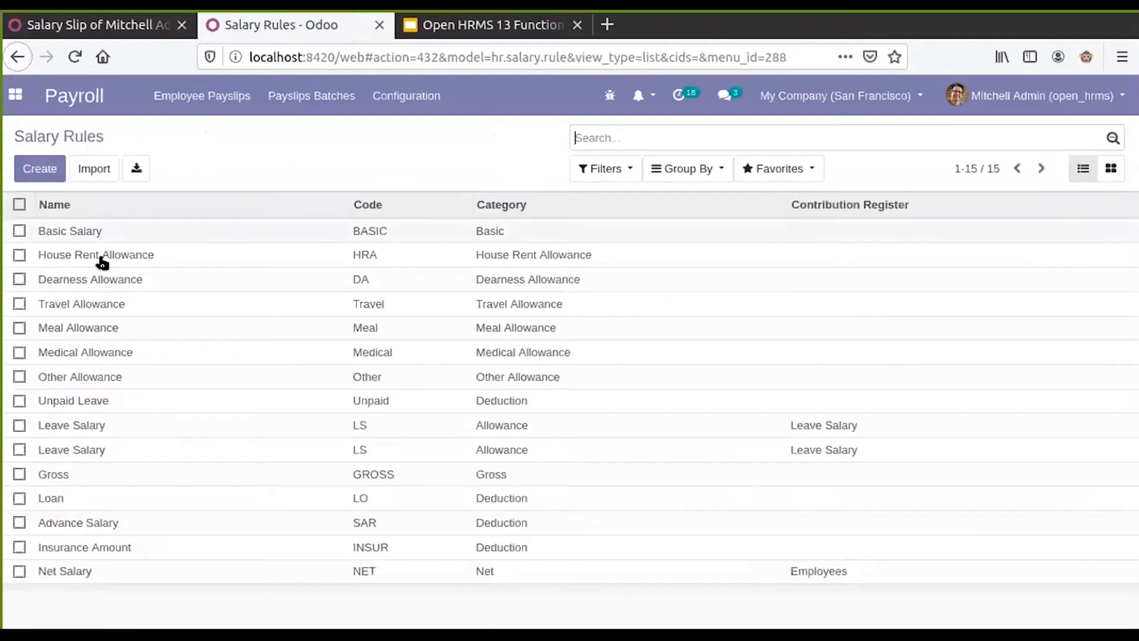
# Copy the expression (worked_days.Unpaid.number_of_days) from the Unpaid Leave rule's Python code.
pyautogui.click(89, 404)
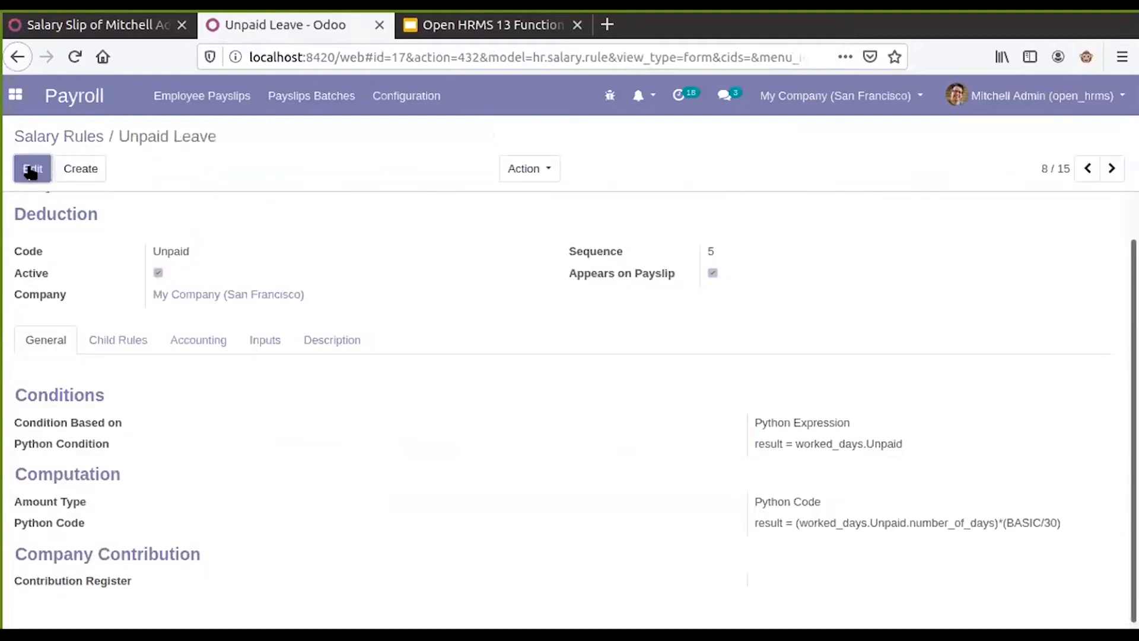
pyautogui.click(31, 168)
pyautogui.scroll(-3, 846, 586)
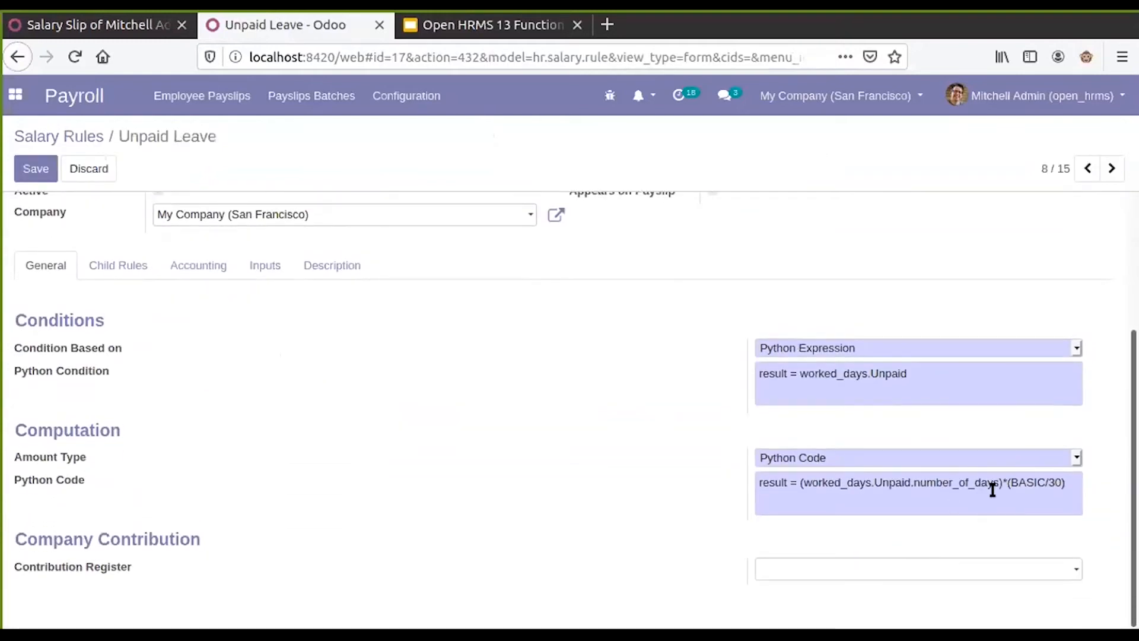
pyautogui.moveTo(1002, 478); pyautogui.dragTo(799, 479)
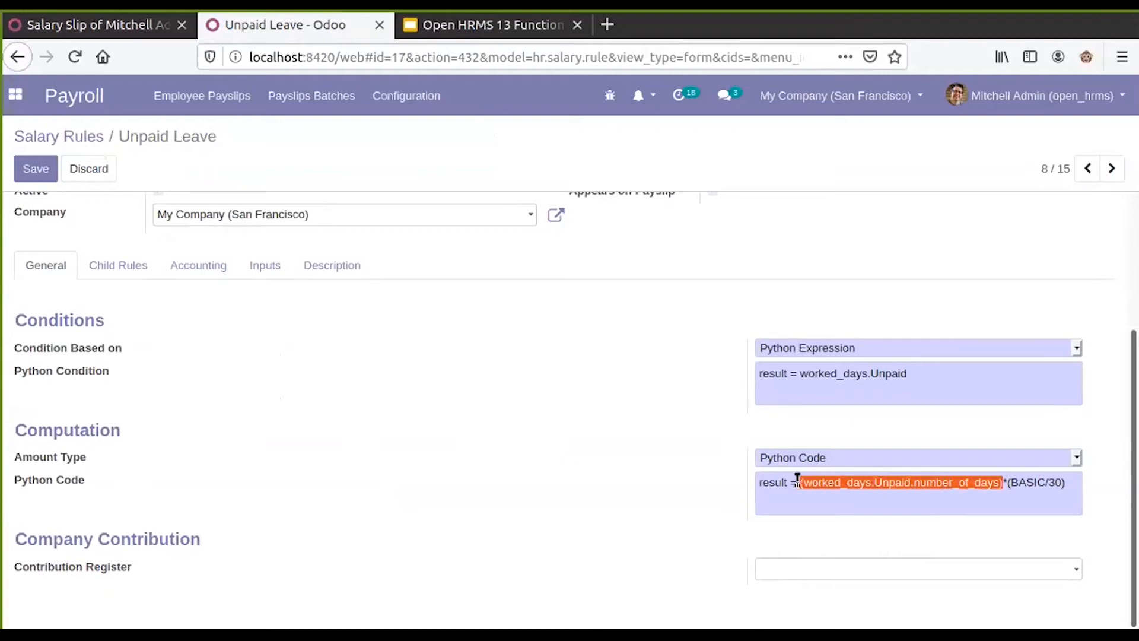
pyautogui.press('alt')
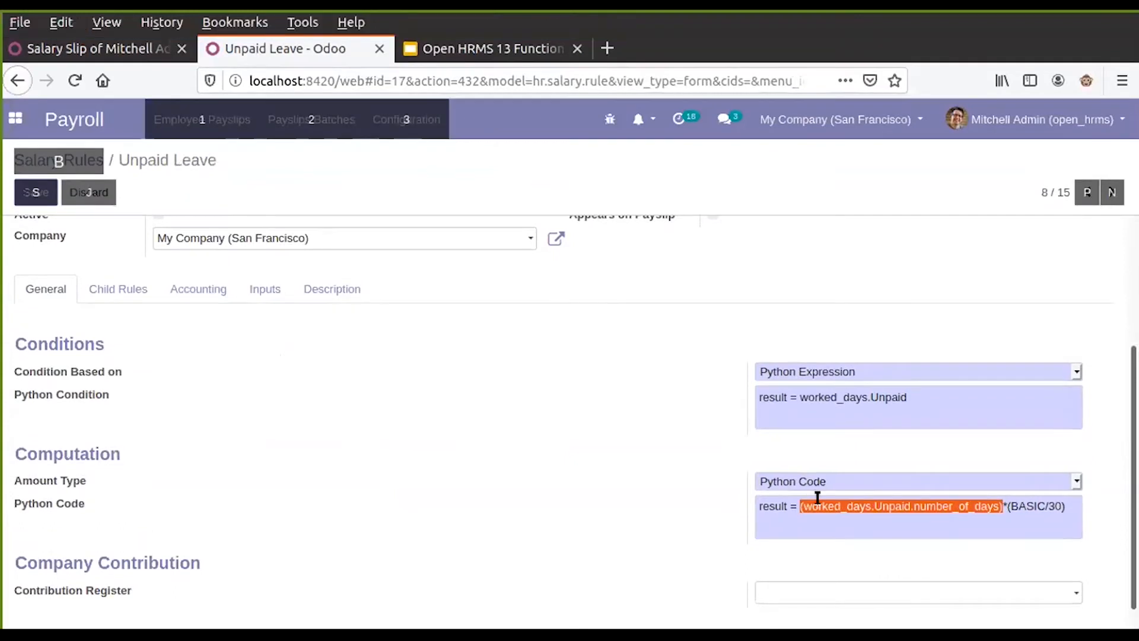
pyautogui.rightClick(817, 498)
pyautogui.click(872, 287)
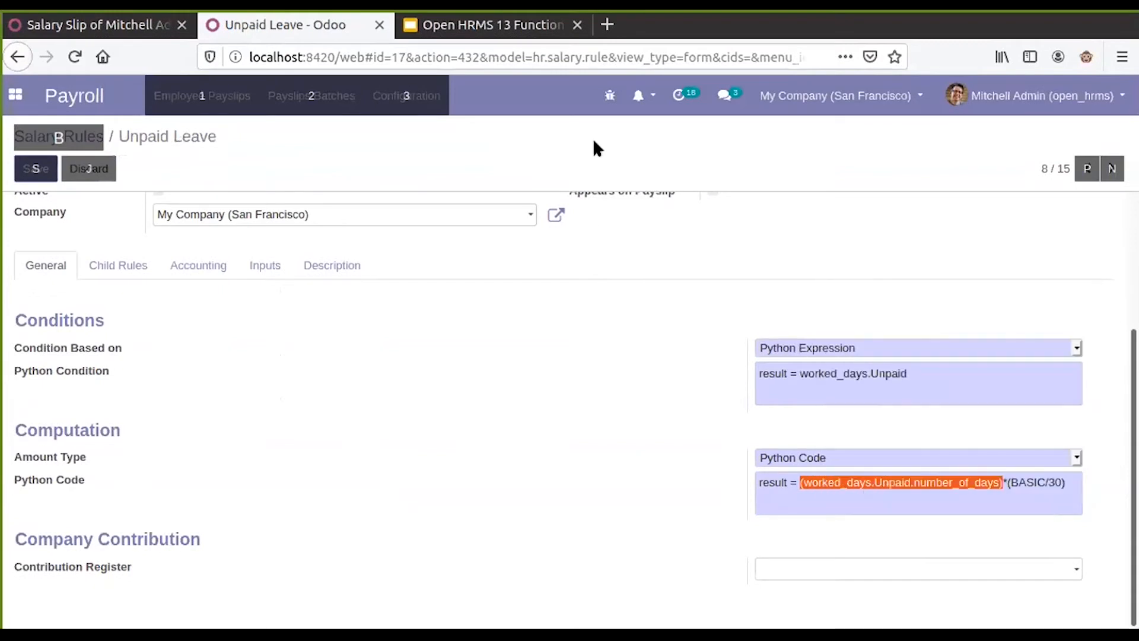
pyautogui.click(594, 142)
pyautogui.click(384, 97)
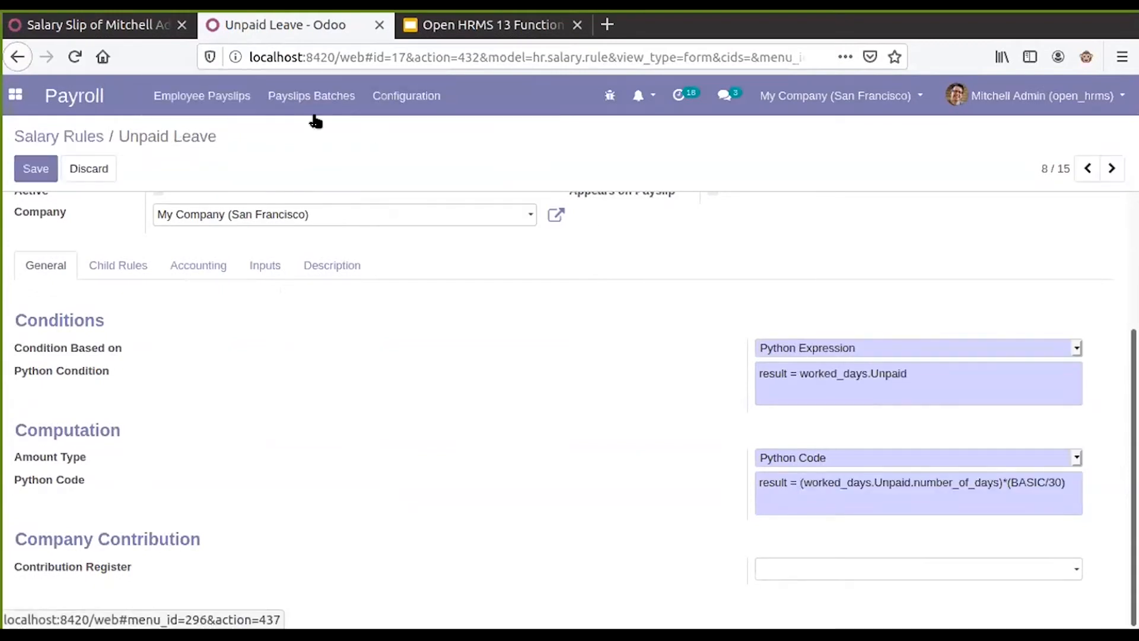
# Leave the Unpaid Leave rule and open the Basic Salary rule for editing.
pyautogui.click(92, 143)
pyautogui.click(109, 230)
pyautogui.click(33, 169)
pyautogui.scroll(-1, 753, 331)
# Paste the copied unpaid days expression before worked_days.WORK100 in the Python code and delete it again.
pyautogui.click(804, 480)
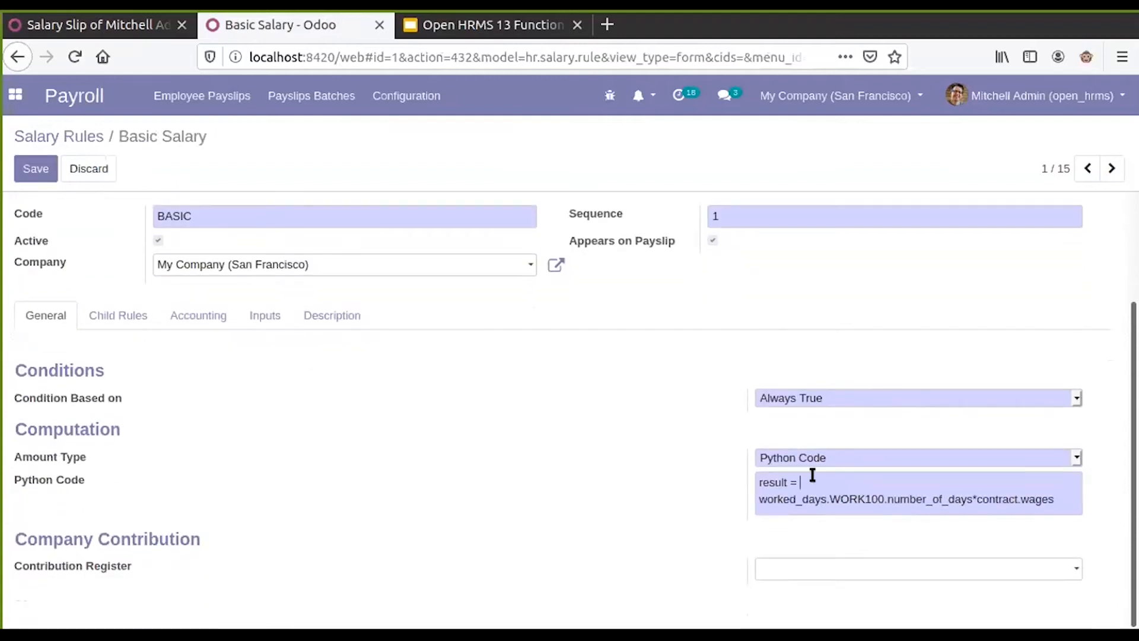
pyautogui.rightClick(812, 478)
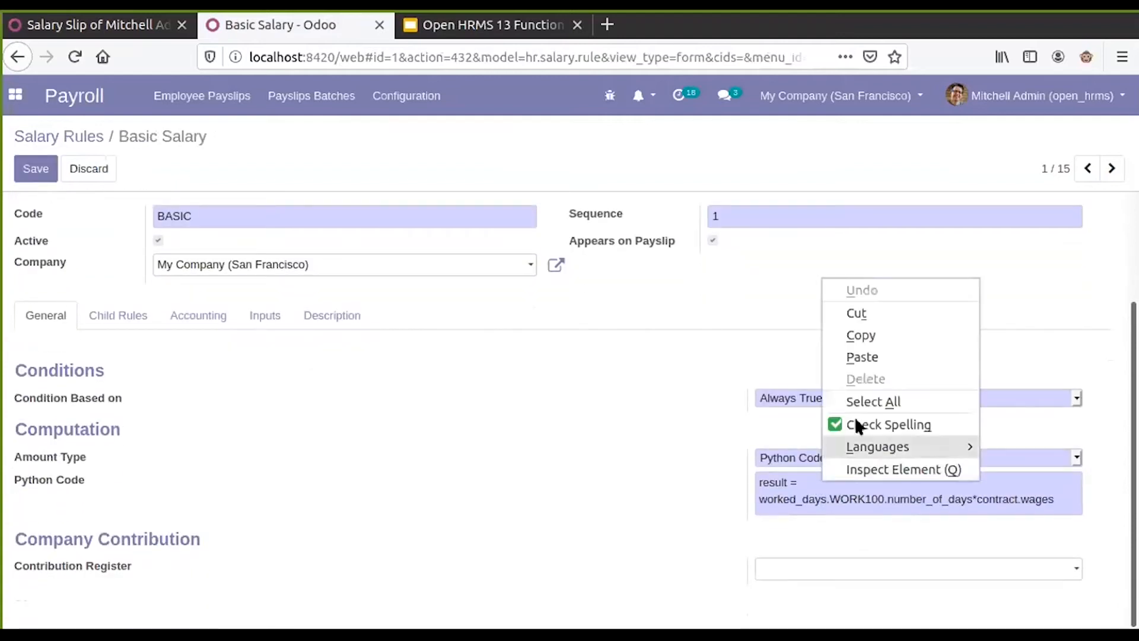
pyautogui.click(878, 351)
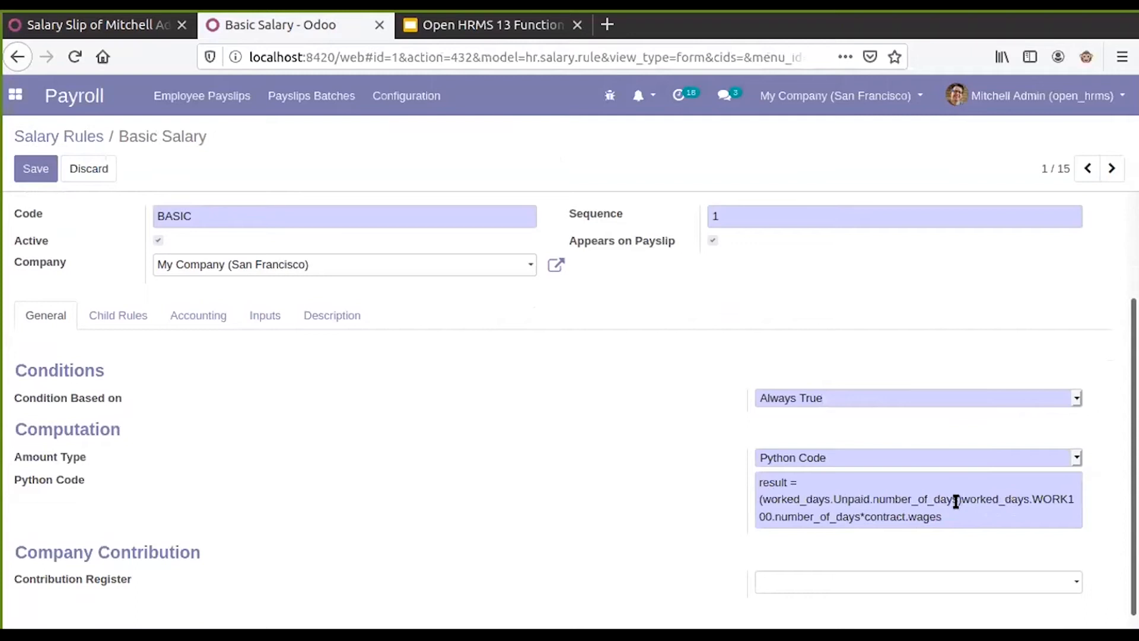
pyautogui.moveTo(961, 496); pyautogui.dragTo(859, 516)
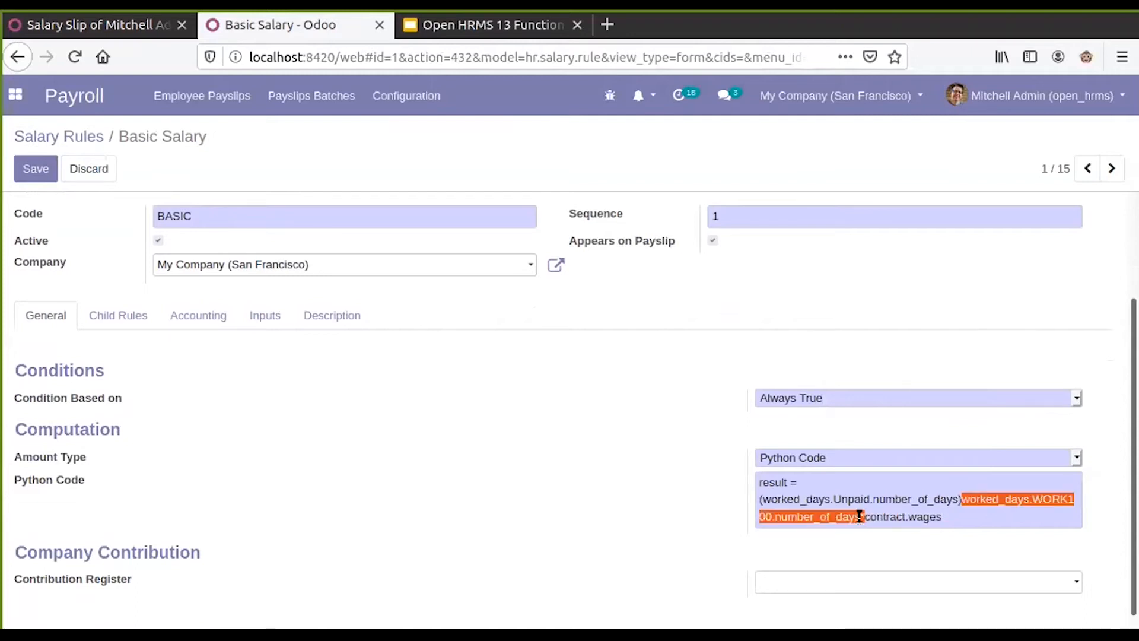
pyautogui.press('Left')
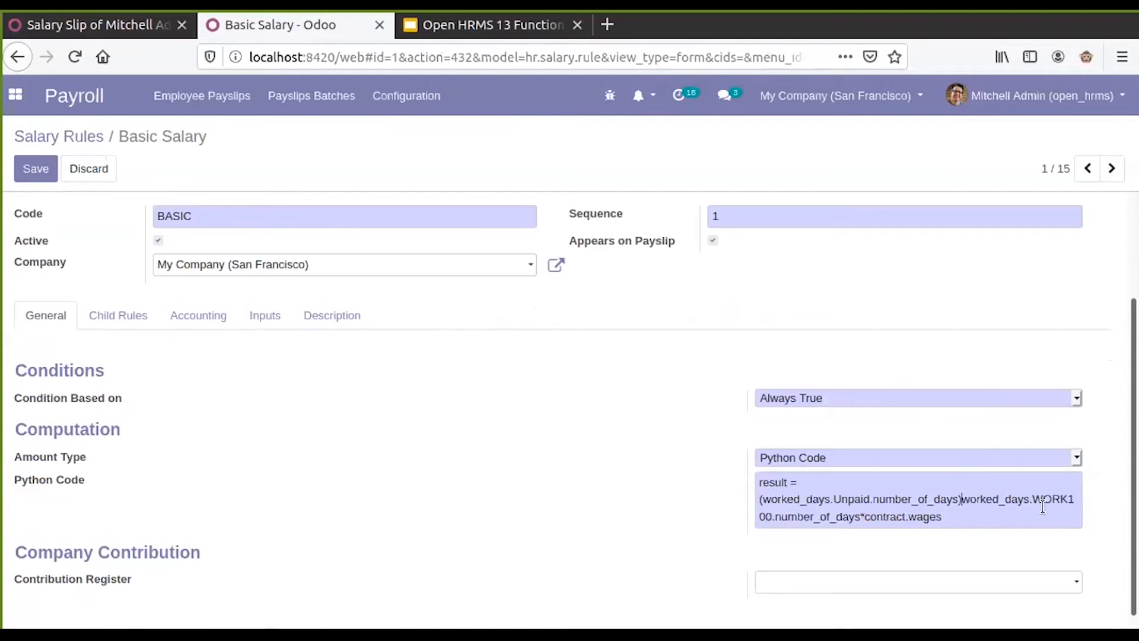
pyautogui.press('BackSpace')
pyautogui.press('BackSpace')
pyautogui.press('BackSpace')
pyautogui.press('BackSpace')
pyautogui.press('BackSpace')
pyautogui.press('BackSpace')
pyautogui.press('BackSpace')
pyautogui.press('BackSpace')
pyautogui.press('BackSpace')
pyautogui.press('BackSpace')
pyautogui.press('BackSpace')
pyautogui.press('BackSpace')
pyautogui.press('BackSpace')
pyautogui.press('BackSpace')
pyautogui.press('BackSpace')
pyautogui.press('BackSpace')
pyautogui.press('BackSpace')
pyautogui.press('BackSpace')
pyautogui.press('BackSpace')
pyautogui.press('BackSpace')
pyautogui.press('BackSpace')
pyautogui.press('BackSpace')
pyautogui.press('BackSpace')
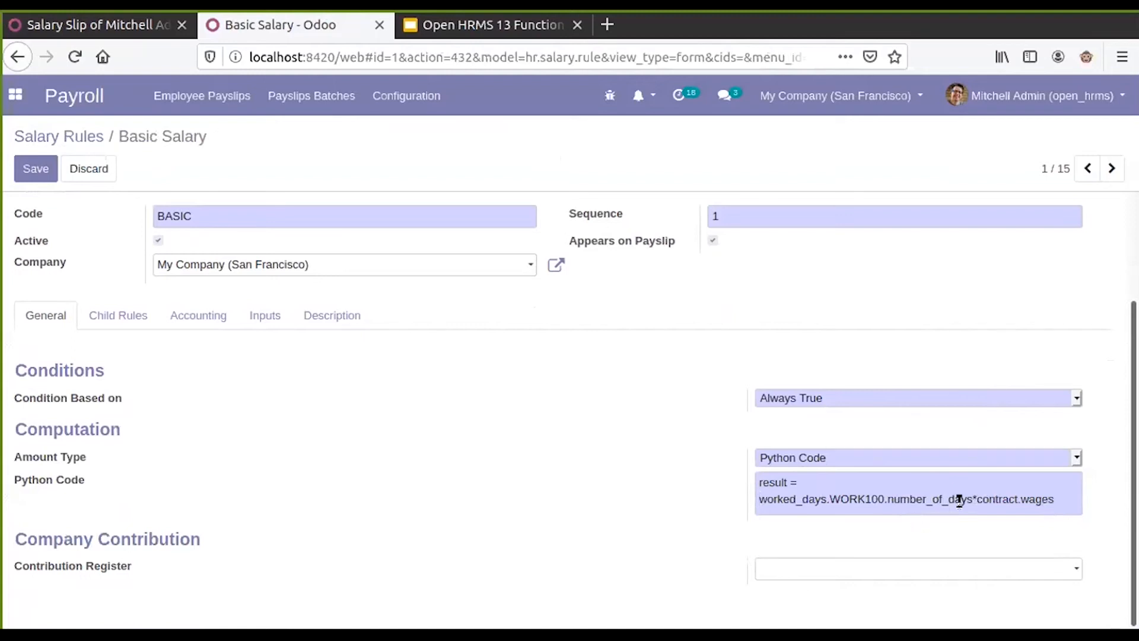
# Replace the worked_days. prefix with the copied expression and move WORK100 into it in place of Unpaid.
pyautogui.moveTo(974, 501); pyautogui.dragTo(720, 491)
pyautogui.click(828, 497)
pyautogui.moveTo(828, 497); pyautogui.dragTo(756, 493)
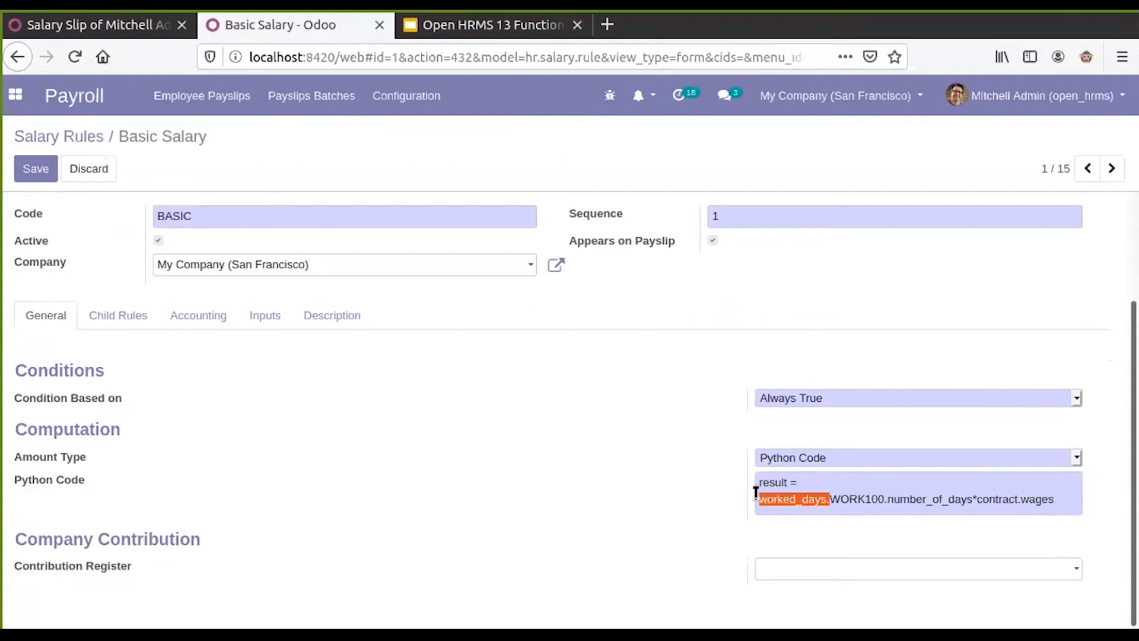
pyautogui.hotkey('ctrl', 'v')
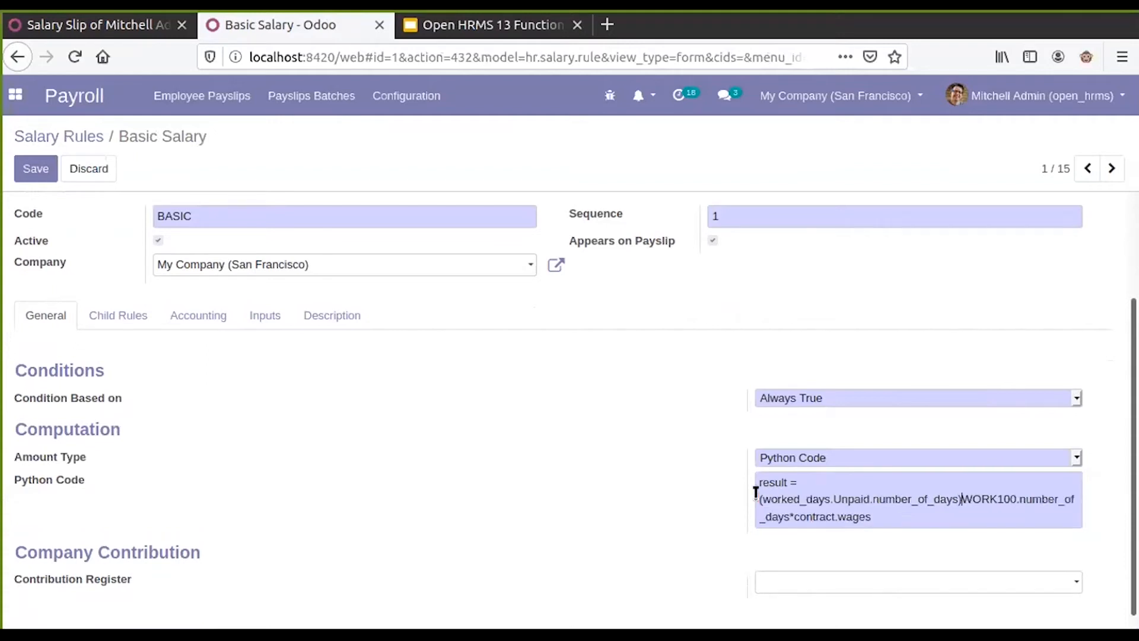
pyautogui.doubleClick(839, 499)
pyautogui.moveTo(971, 496); pyautogui.dragTo(1014, 499)
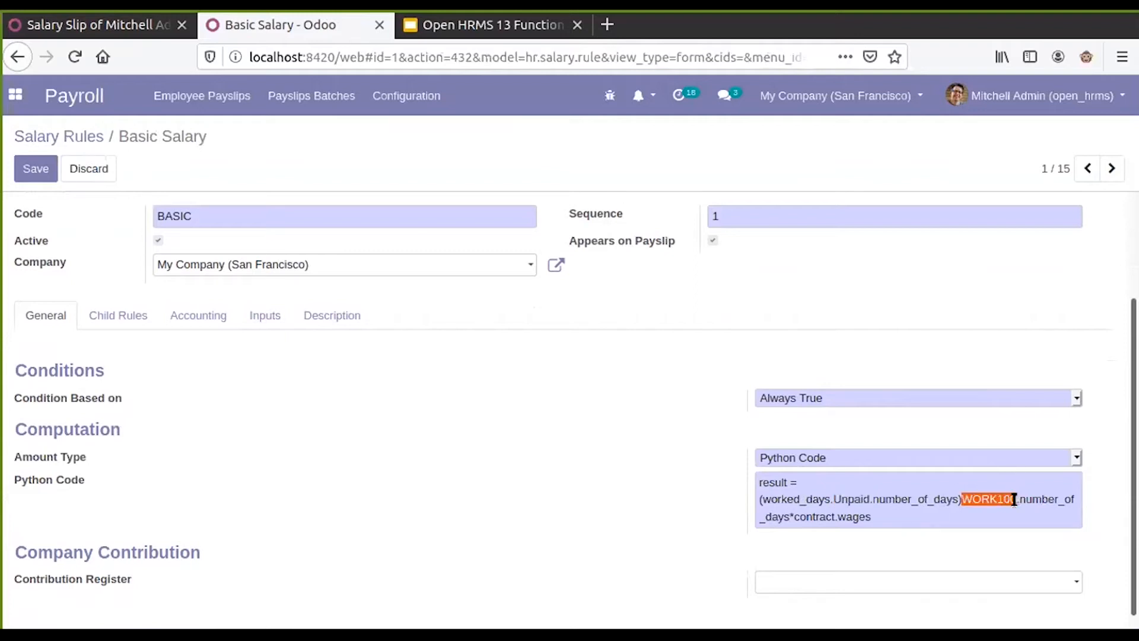
pyautogui.press('BackSpace')
pyautogui.doubleClick(852, 498)
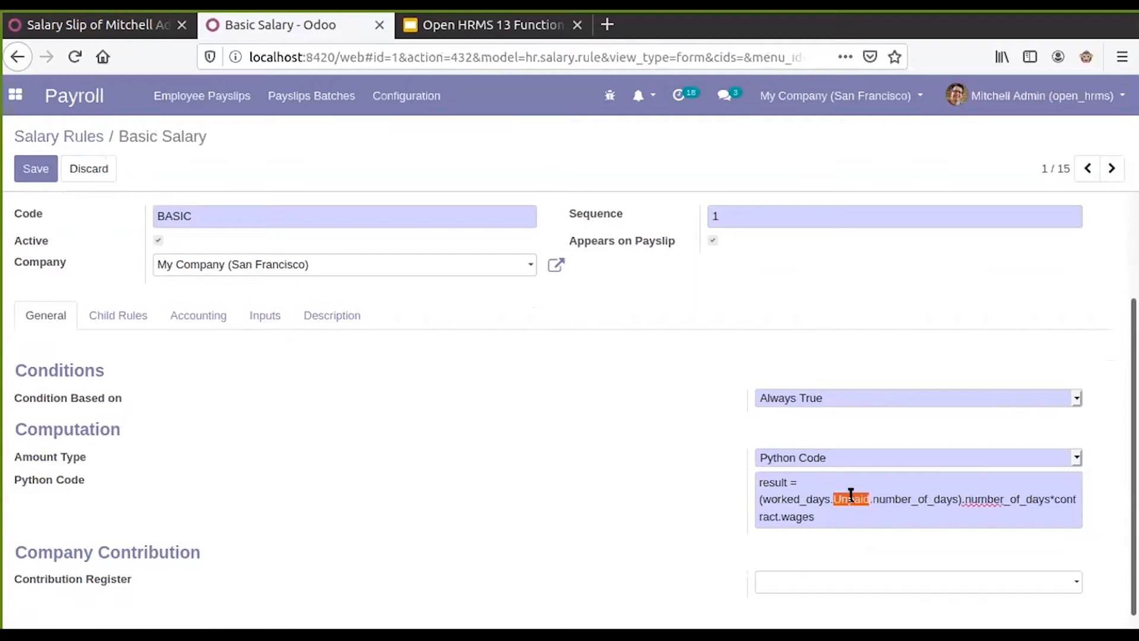
pyautogui.hotkey('ctrl', 'v')
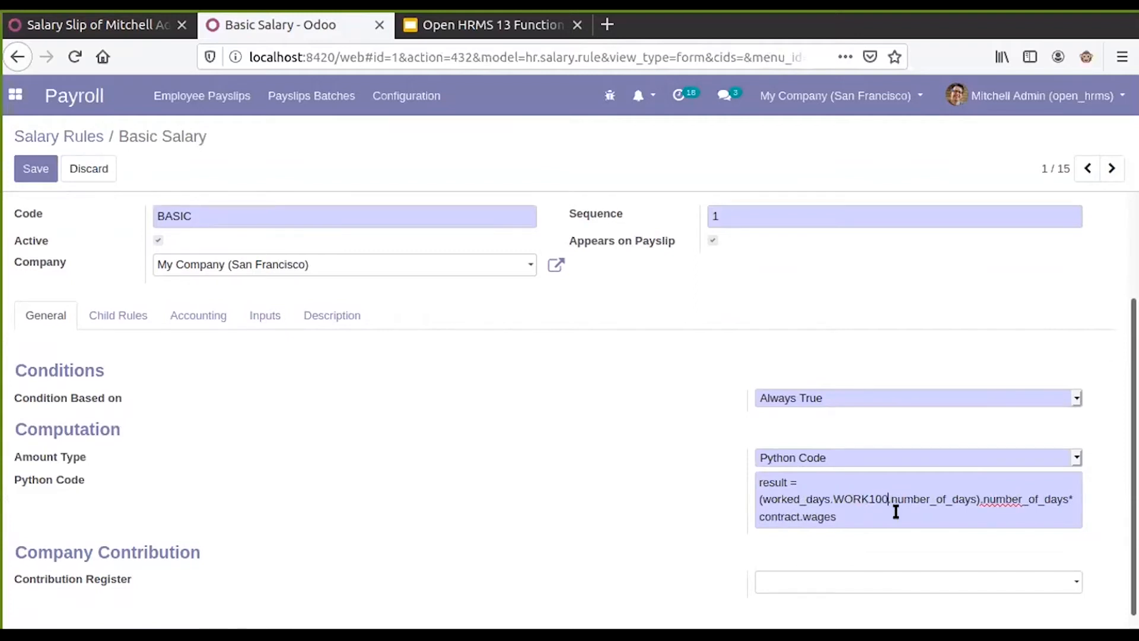
# Remove the leftover .number_of_days, change contract.wages to contract.wage, and save the Basic Salary rule.
pyautogui.moveTo(983, 498); pyautogui.dragTo(1067, 501)
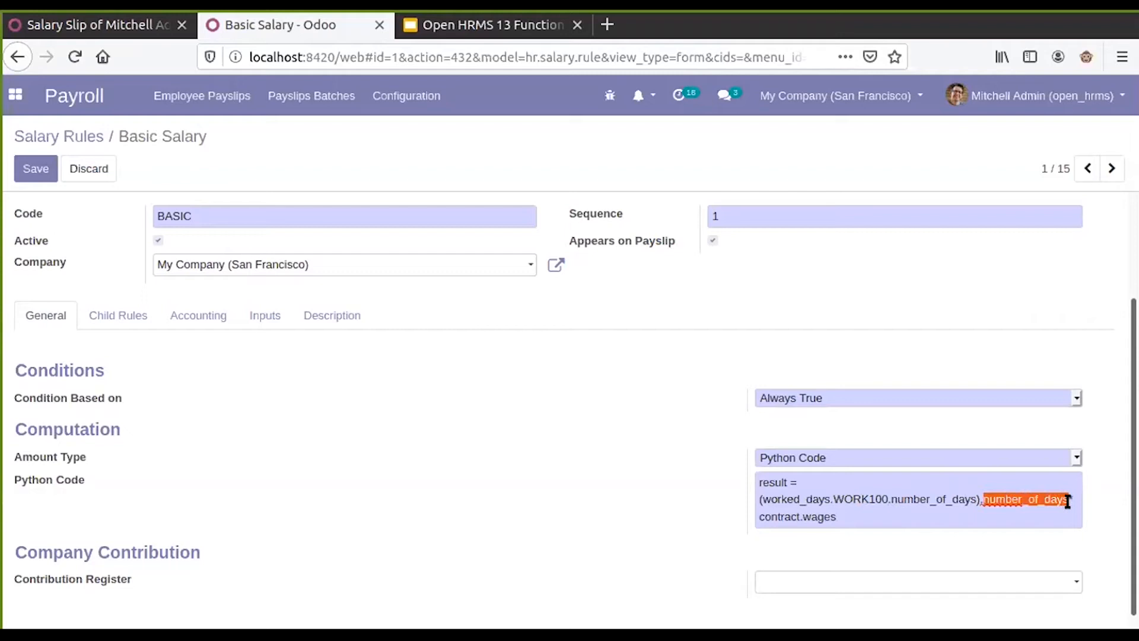
pyautogui.press('BackSpace')
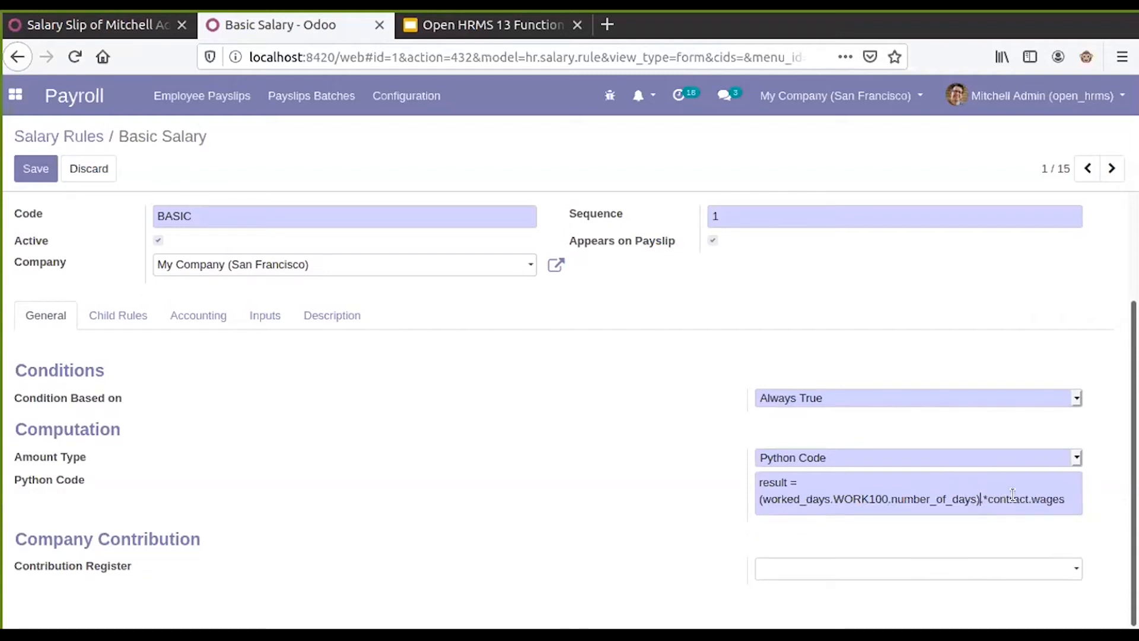
pyautogui.press('Delete')
pyautogui.click(1063, 497)
pyautogui.click(36, 168)
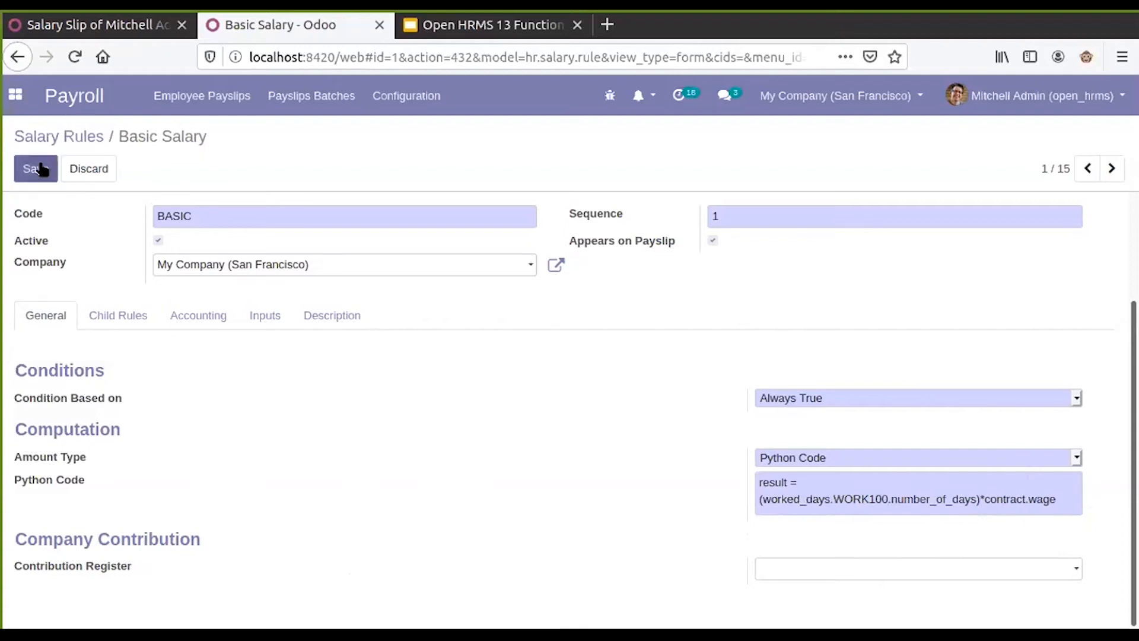
# Recompute the February 2020 payslip's sheet and compare its salary computation lines with the worked days.
pyautogui.click(95, 23)
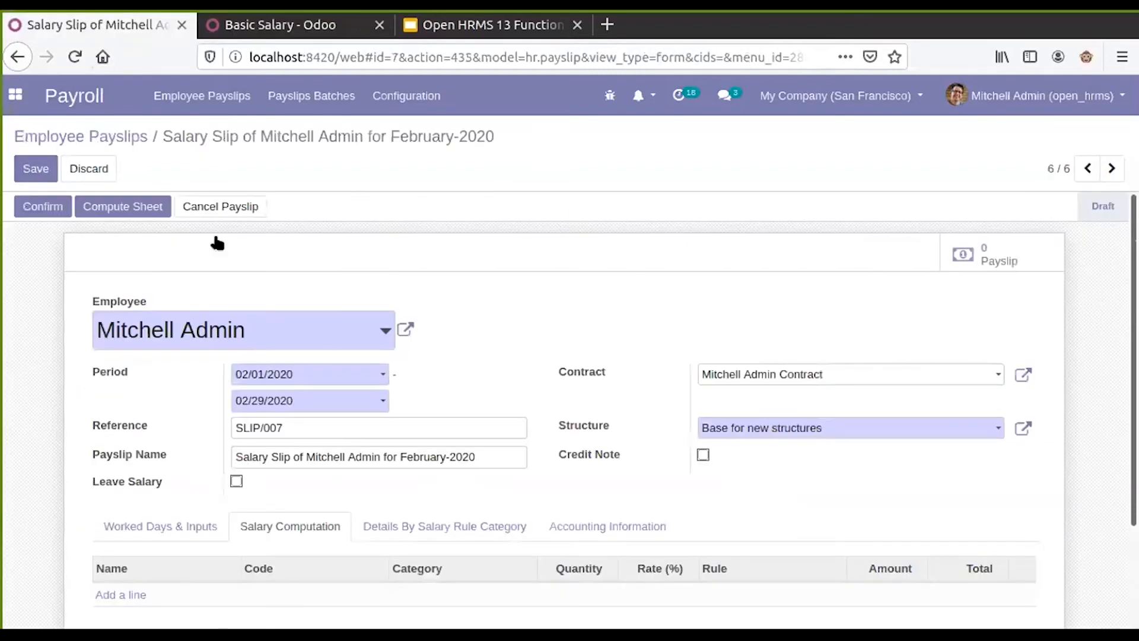
pyautogui.click(131, 207)
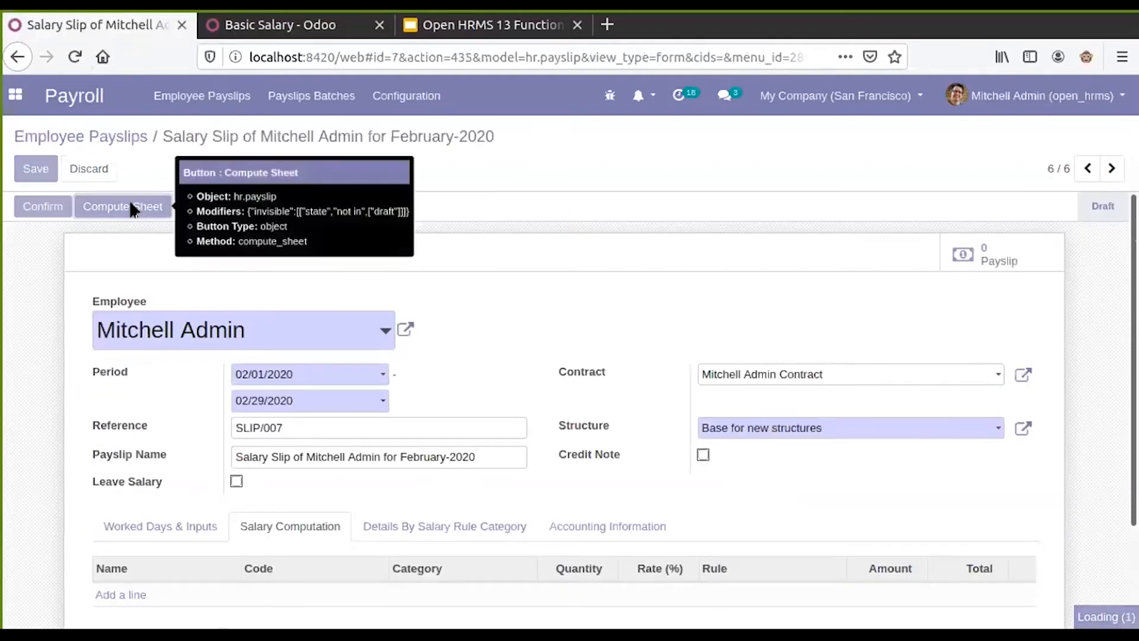
pyautogui.scroll(-3, 279, 451)
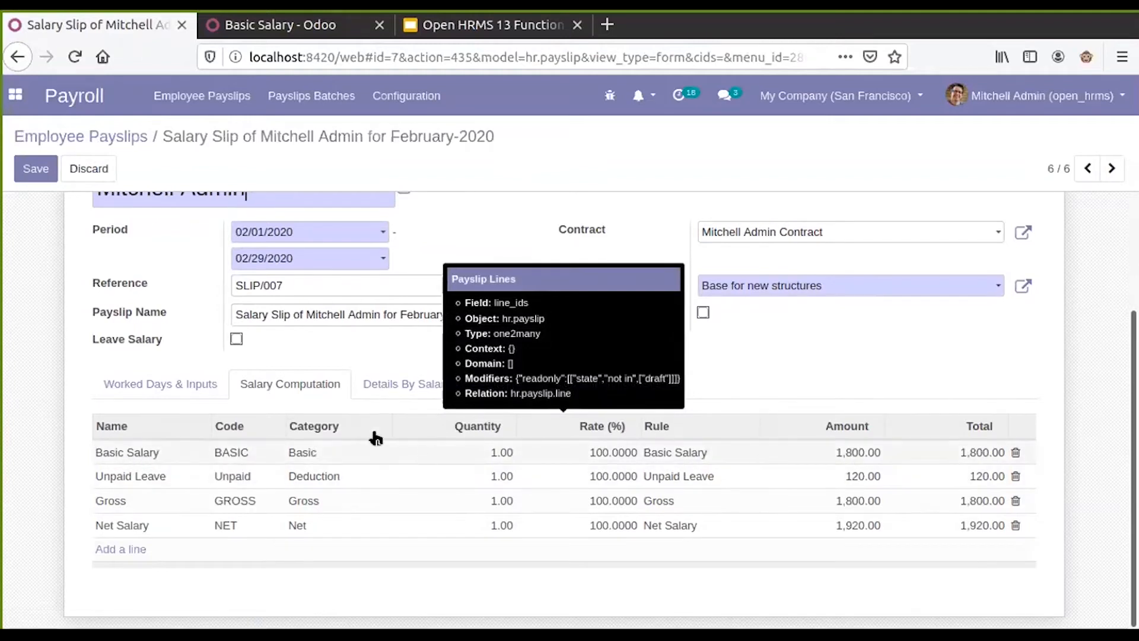
pyautogui.click(122, 388)
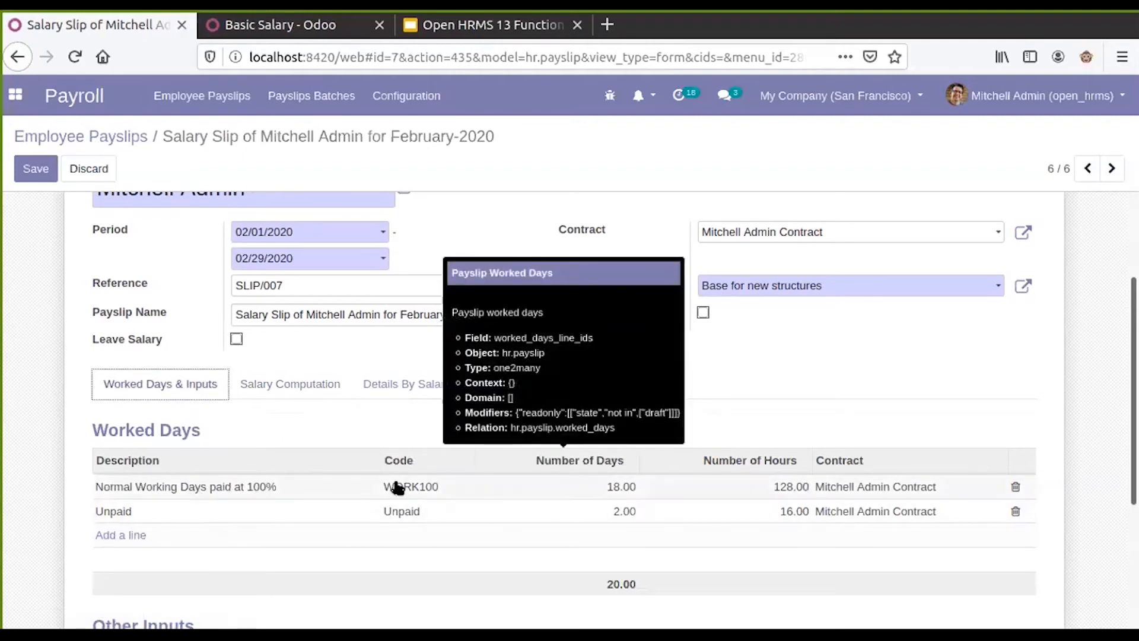
pyautogui.click(273, 392)
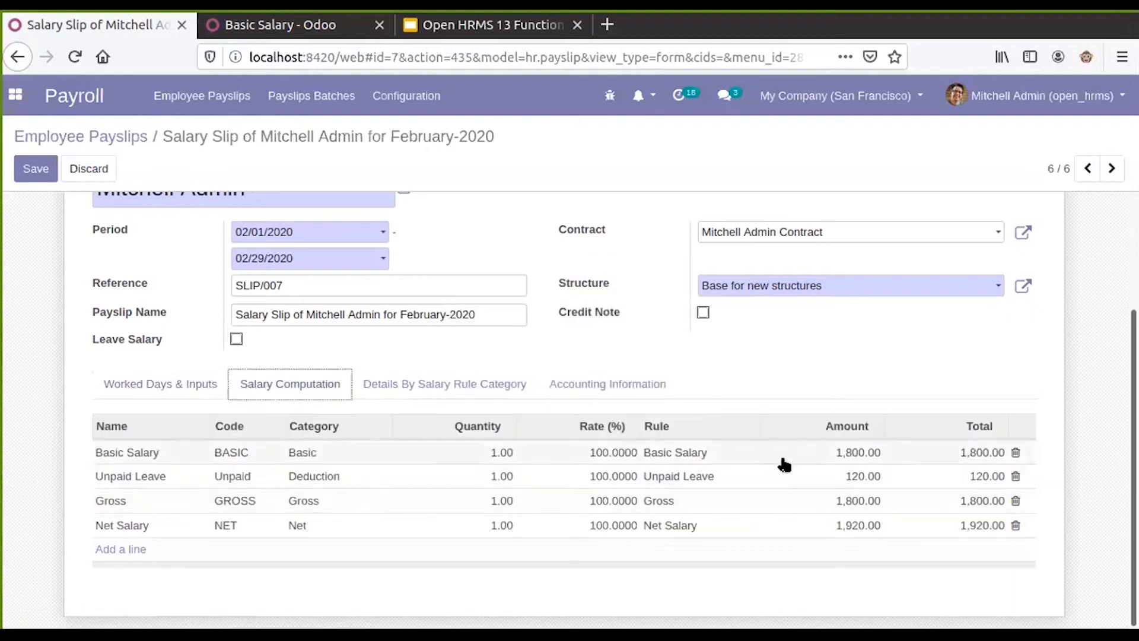
pyautogui.click(191, 389)
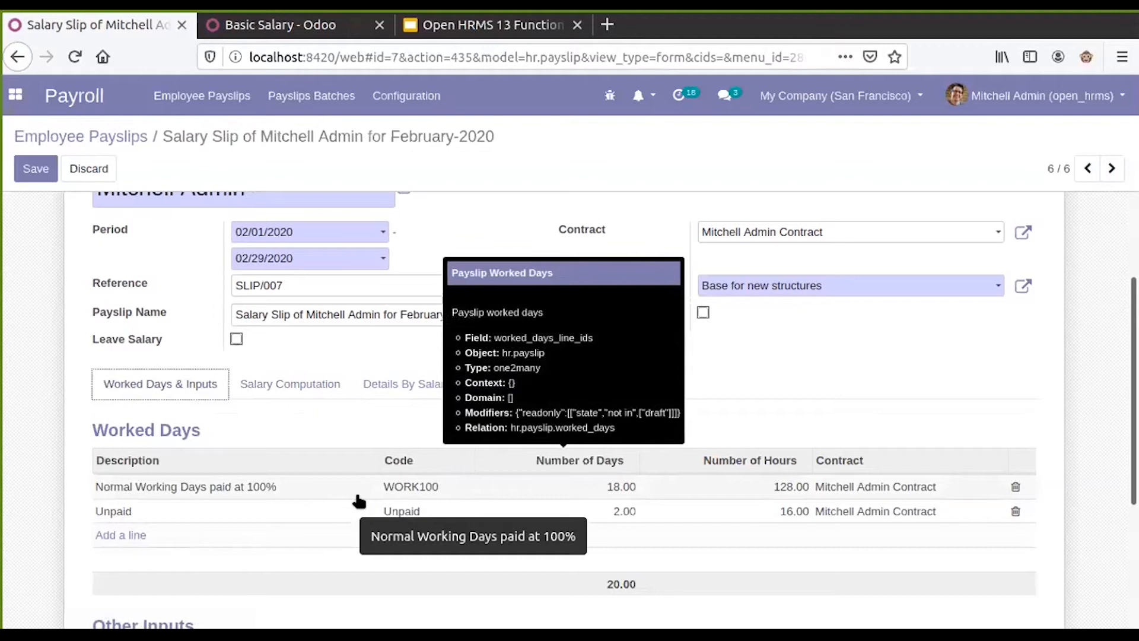
pyautogui.click(333, 391)
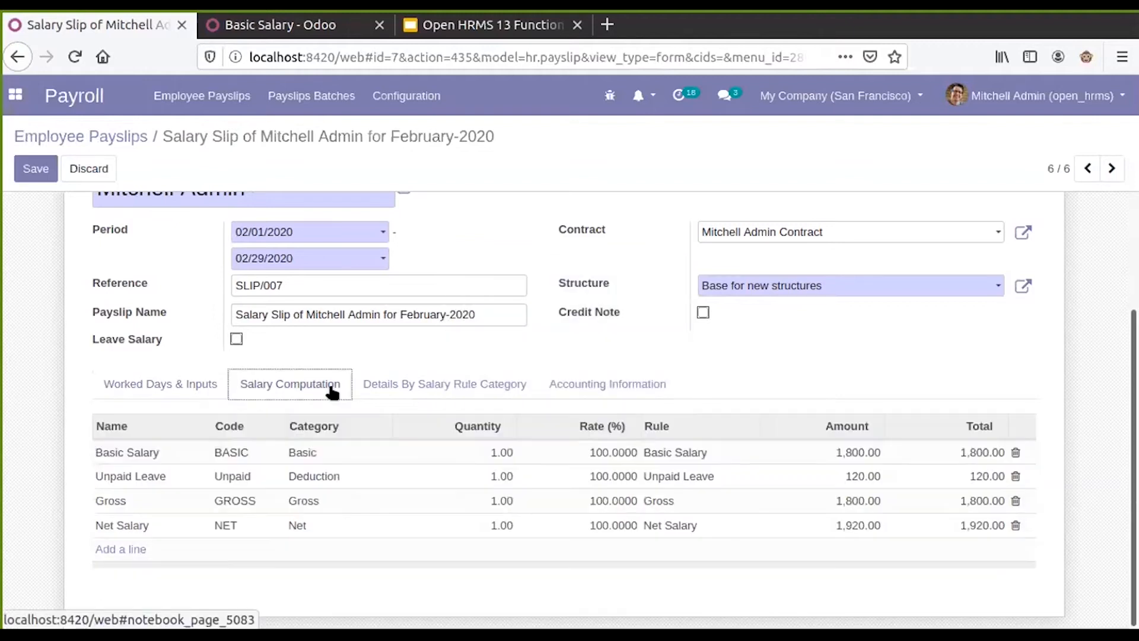
# Review the Basic Salary rule's Python code in the salary rules and return to the rule list.
pyautogui.scroll(3, 382, 275)
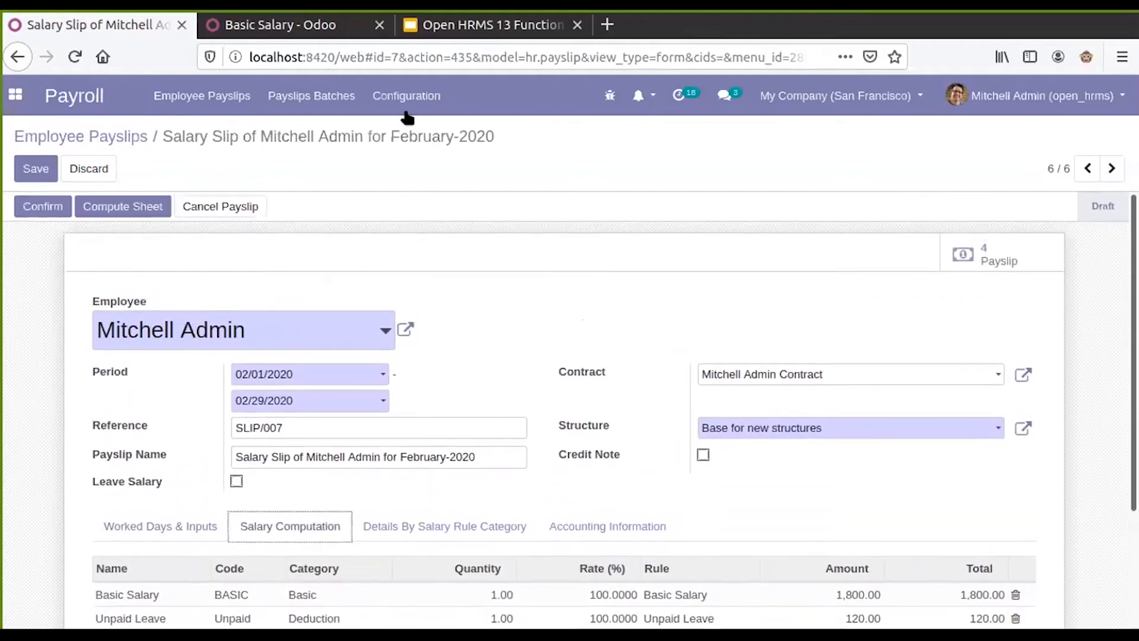
pyautogui.click(407, 104)
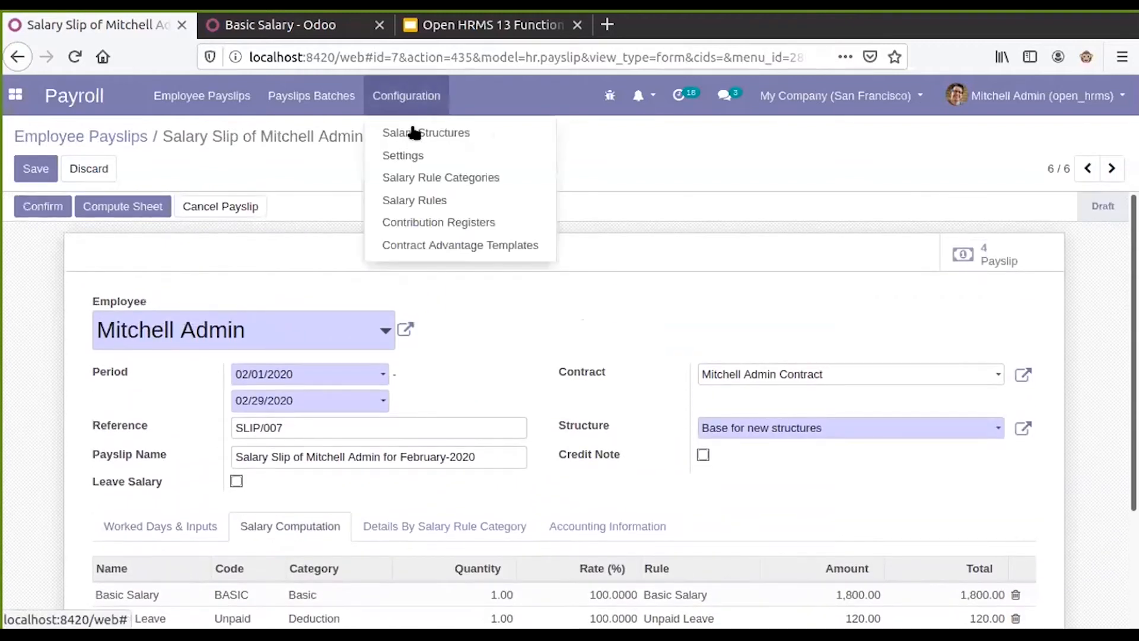
pyautogui.click(427, 202)
pyautogui.click(105, 231)
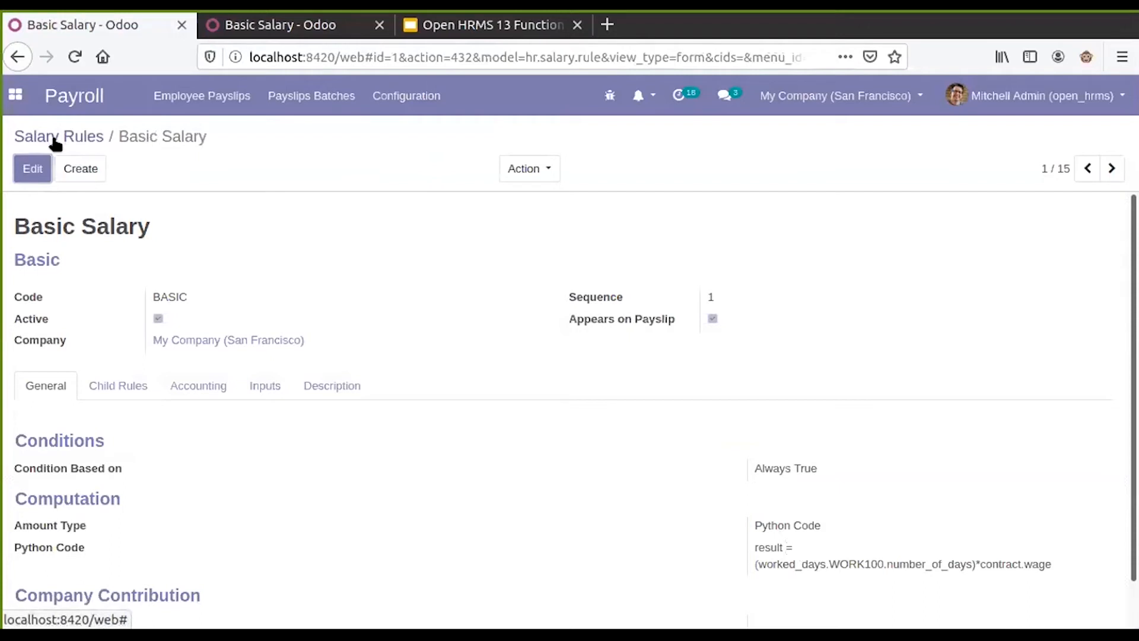
pyautogui.click(251, 27)
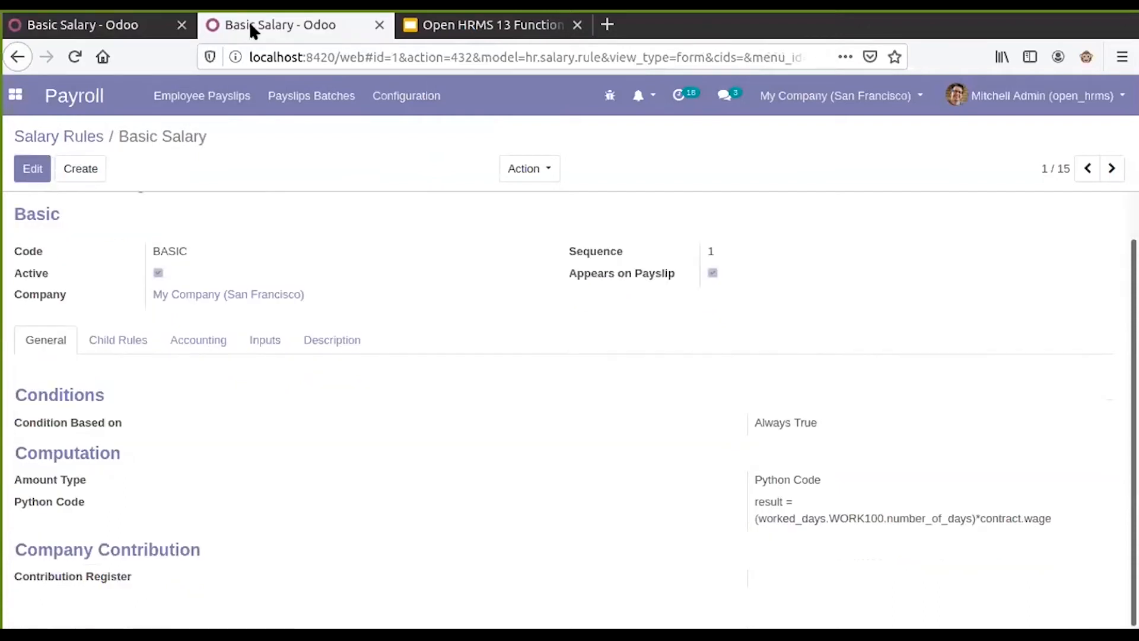
pyautogui.click(118, 25)
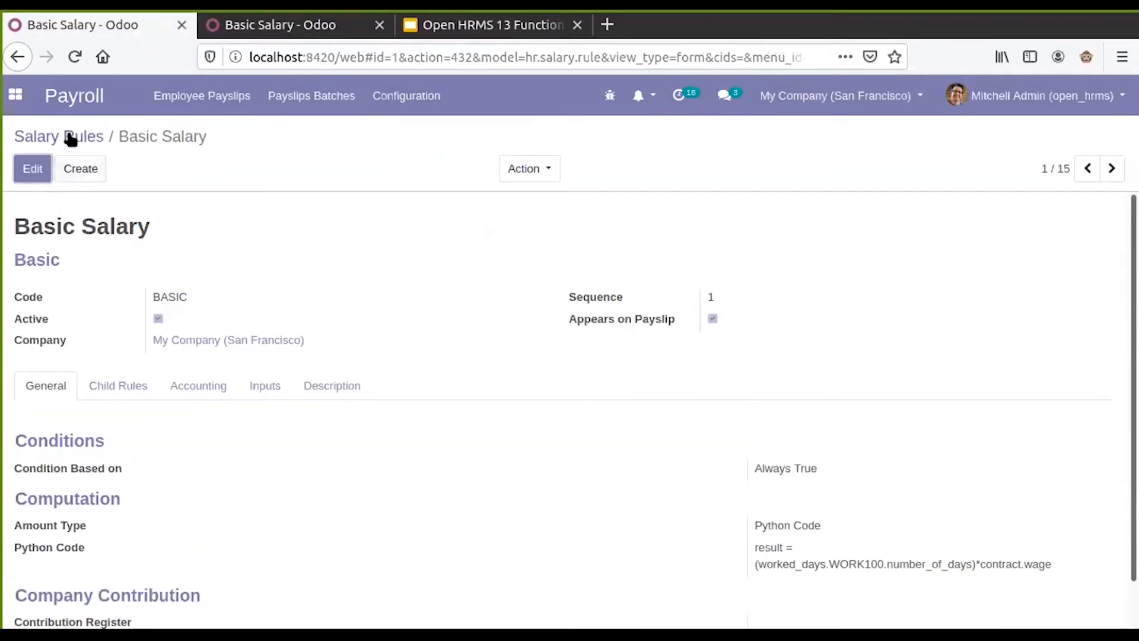
pyautogui.click(70, 139)
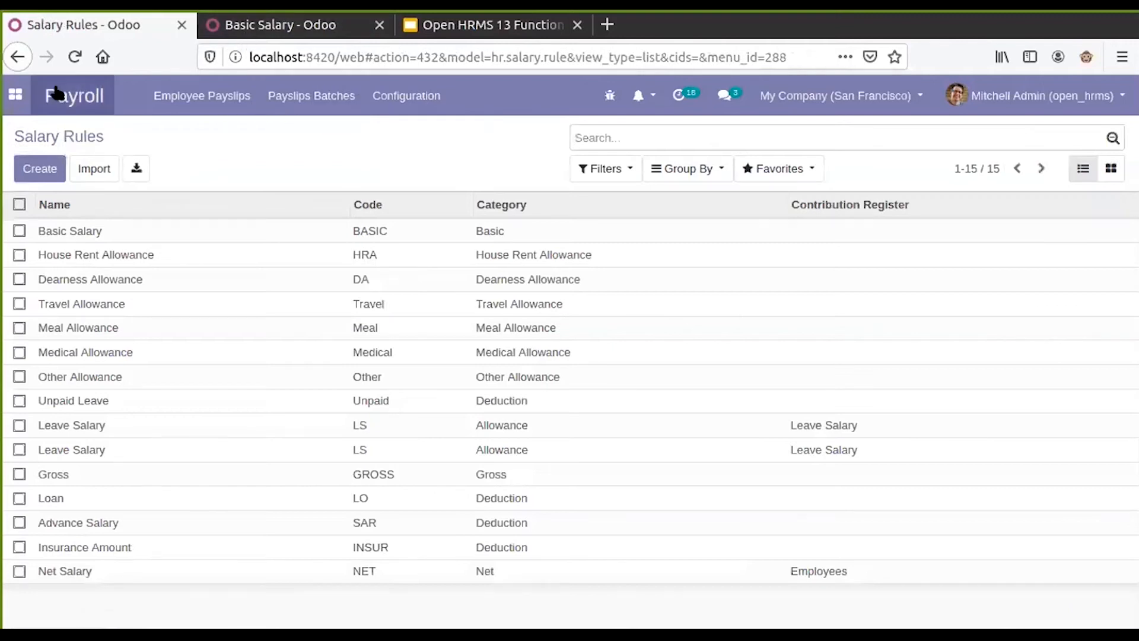
# Check the wage in the salary information of the contract linked to the February 2020 payslip SLIP/007.
pyautogui.click(169, 99)
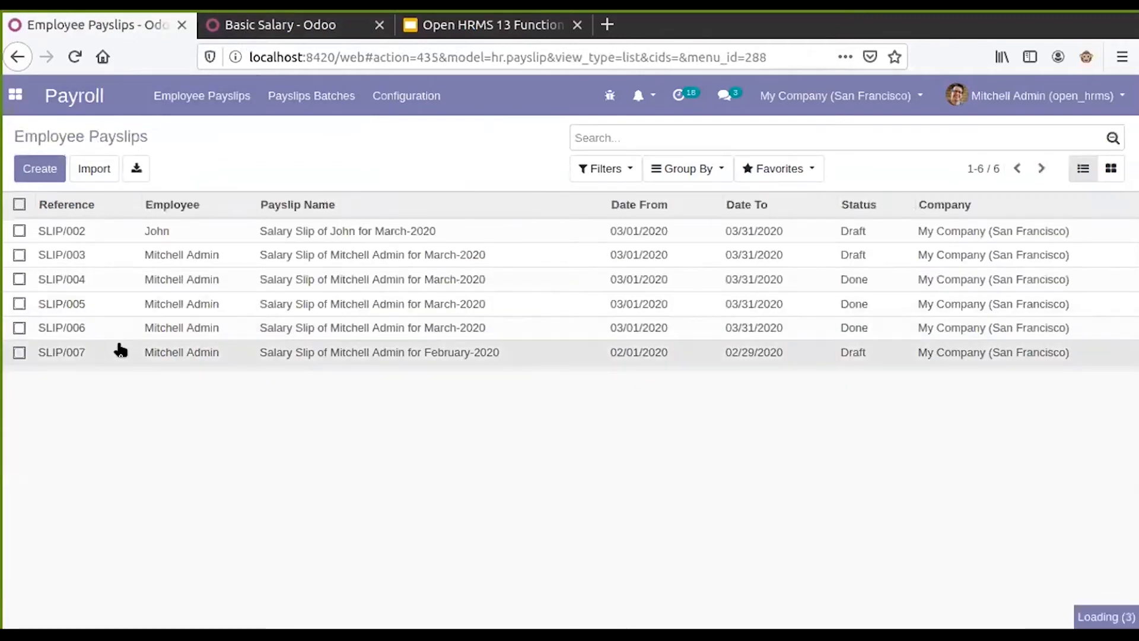
pyautogui.click(120, 351)
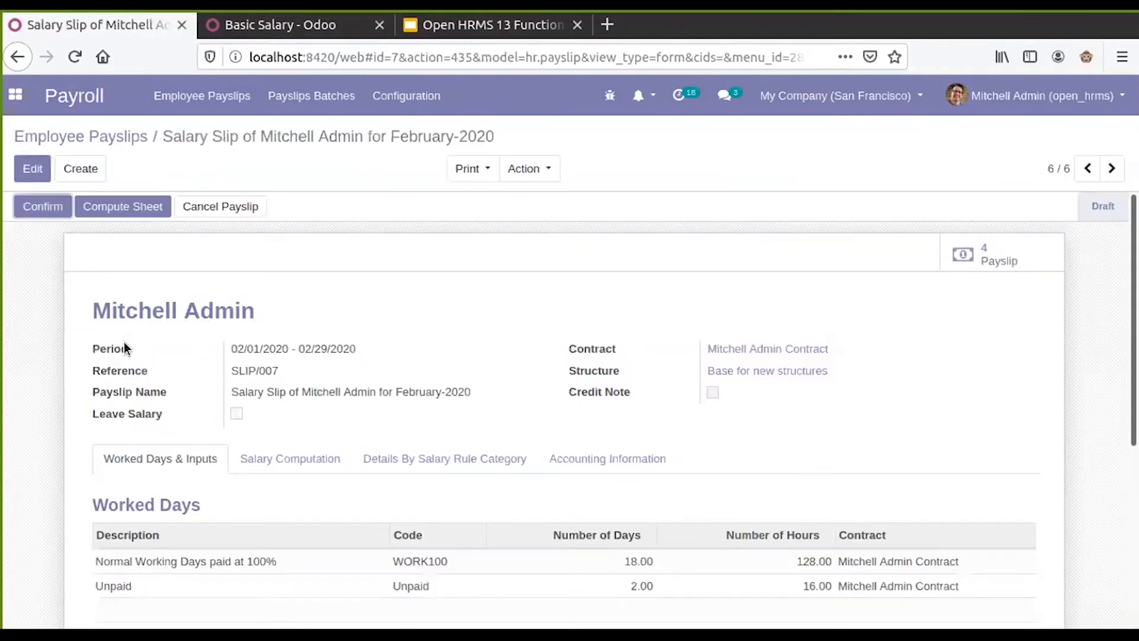
pyautogui.click(735, 349)
pyautogui.scroll(-3, 337, 430)
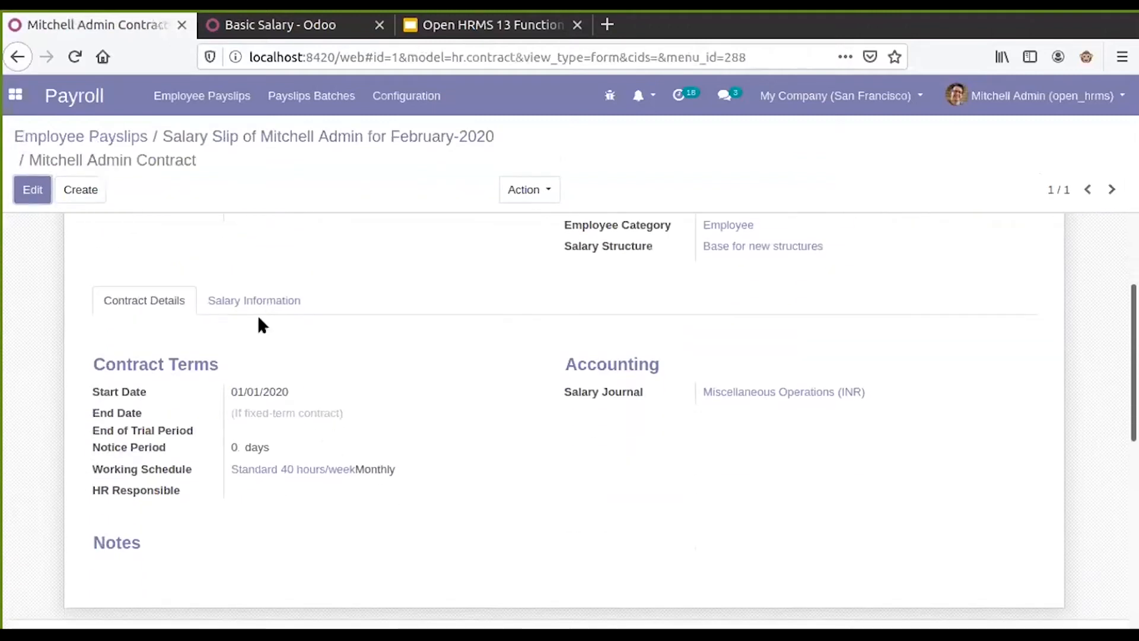
pyautogui.click(255, 301)
pyautogui.doubleClick(240, 391)
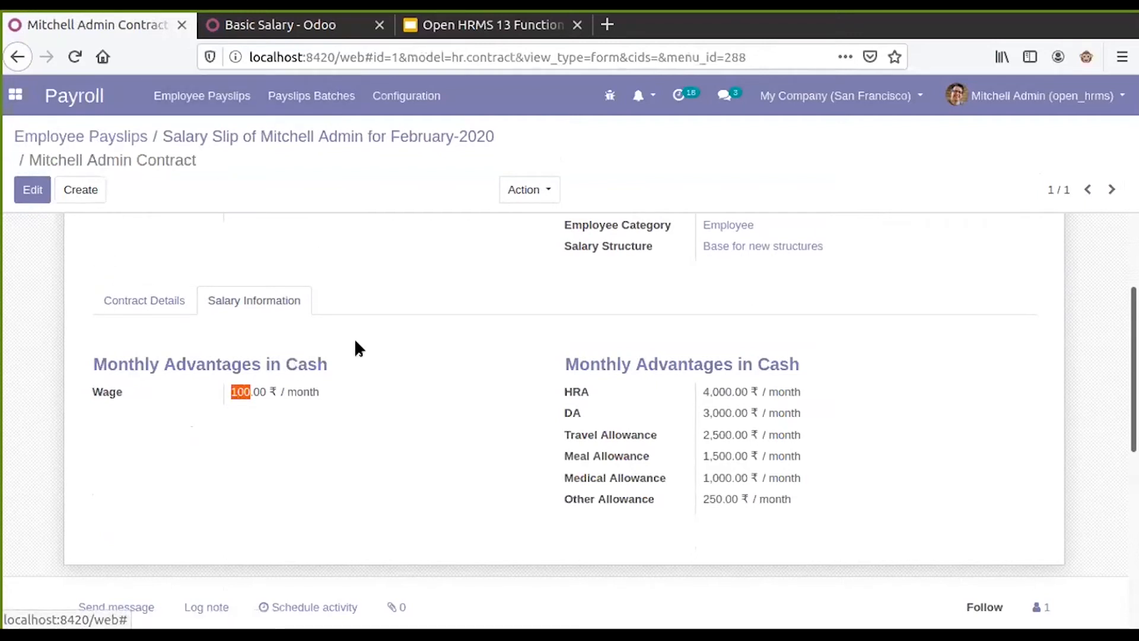
pyautogui.click(395, 99)
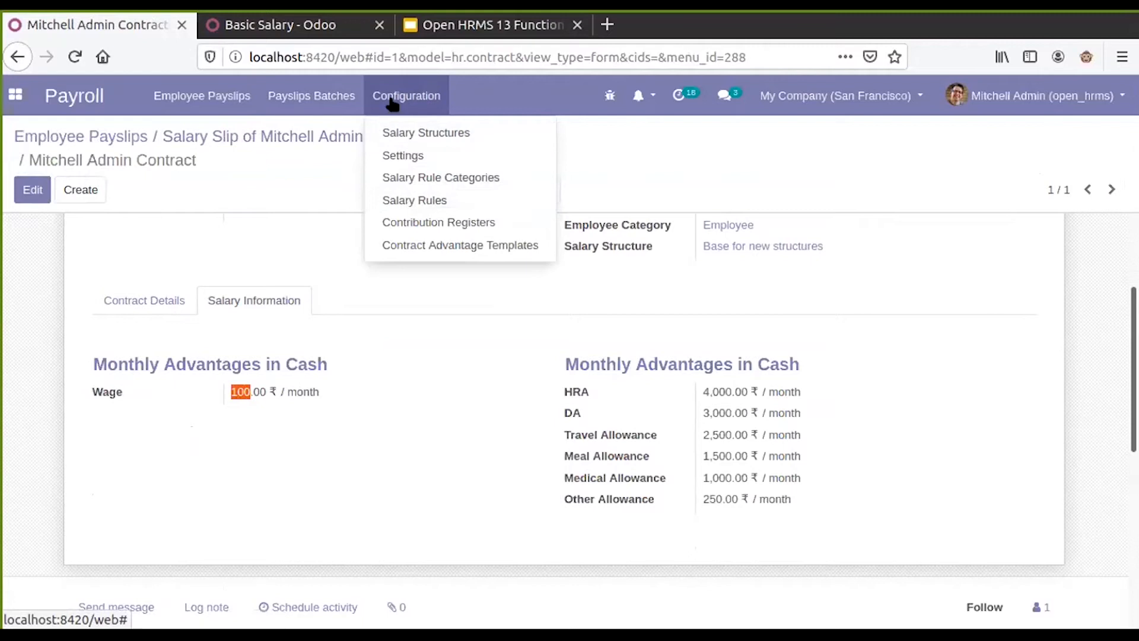
# Create a payslip batch named "feb salary" and save it.
pyautogui.click(215, 108)
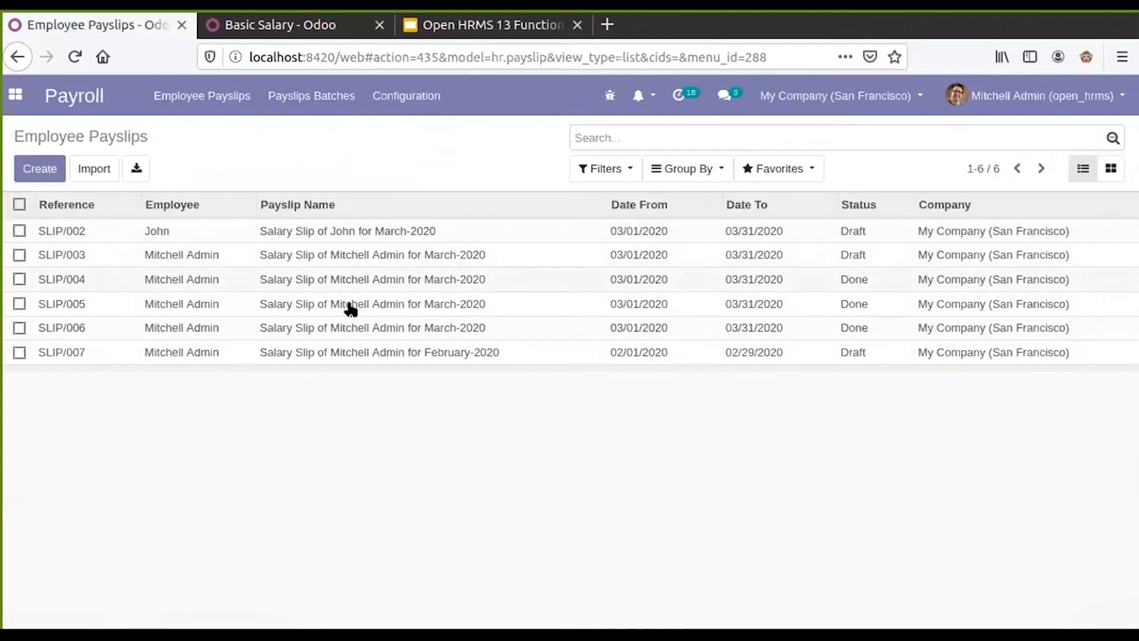
pyautogui.click(308, 98)
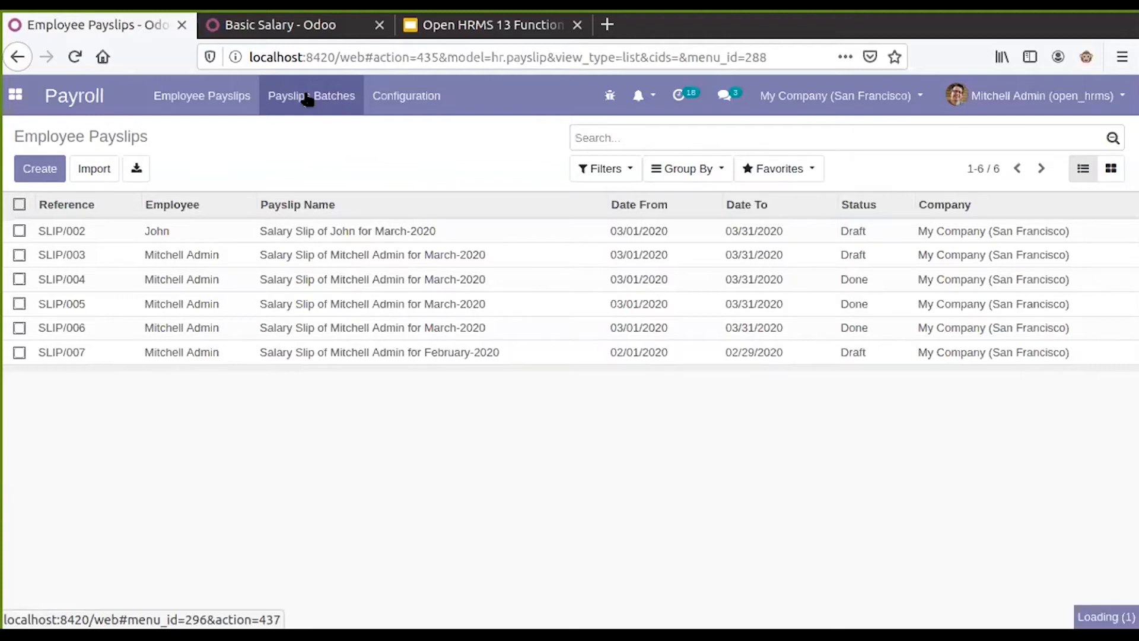
pyautogui.click(62, 168)
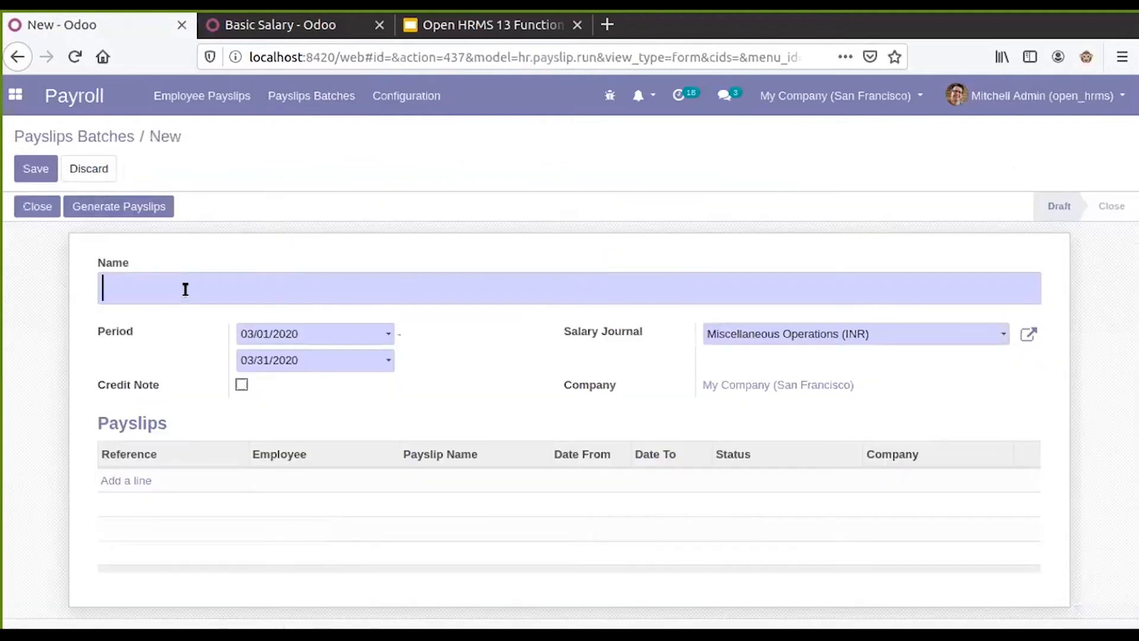
pyautogui.click(185, 289)
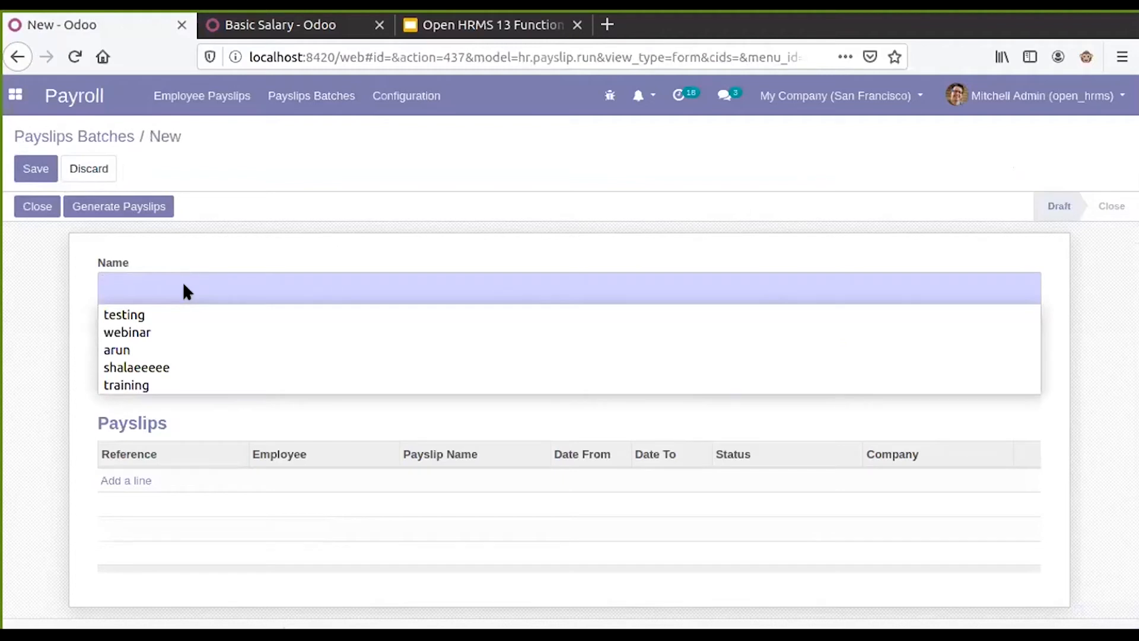
pyautogui.write('d')
pyautogui.press('BackSpace')
pyautogui.write('feb')
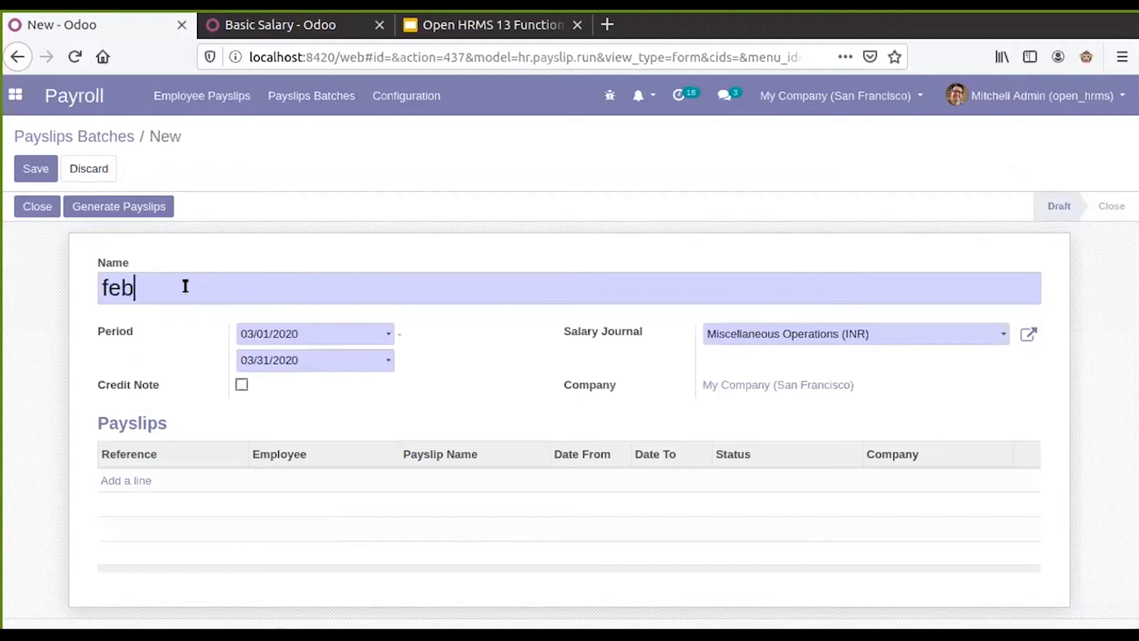
pyautogui.write(' salary')
pyautogui.click(35, 168)
# Reduce the Basic Salary rule's Python code to result = contract.wage by removing the worked days factor, and save the rule.
pyautogui.click(404, 100)
pyautogui.click(374, 92)
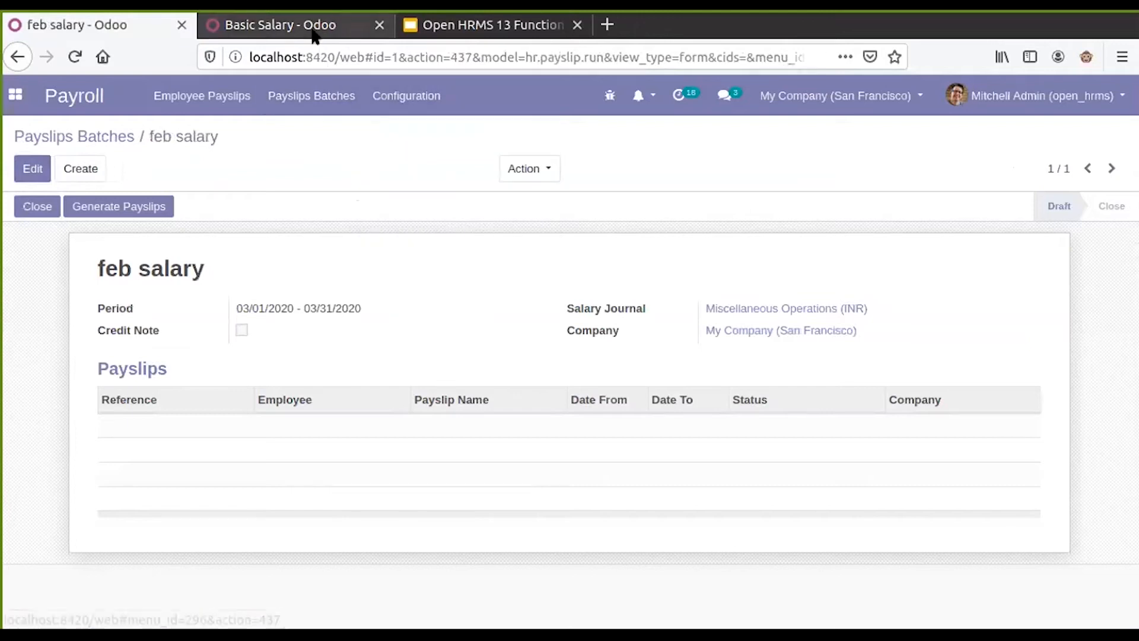
pyautogui.click(228, 31)
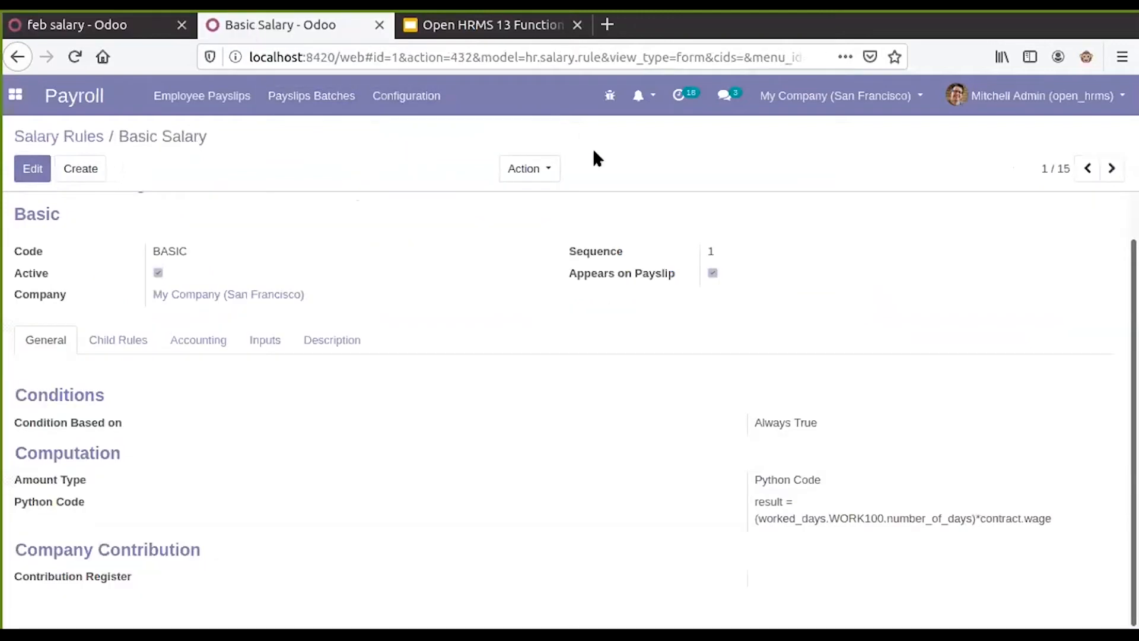
pyautogui.click(403, 106)
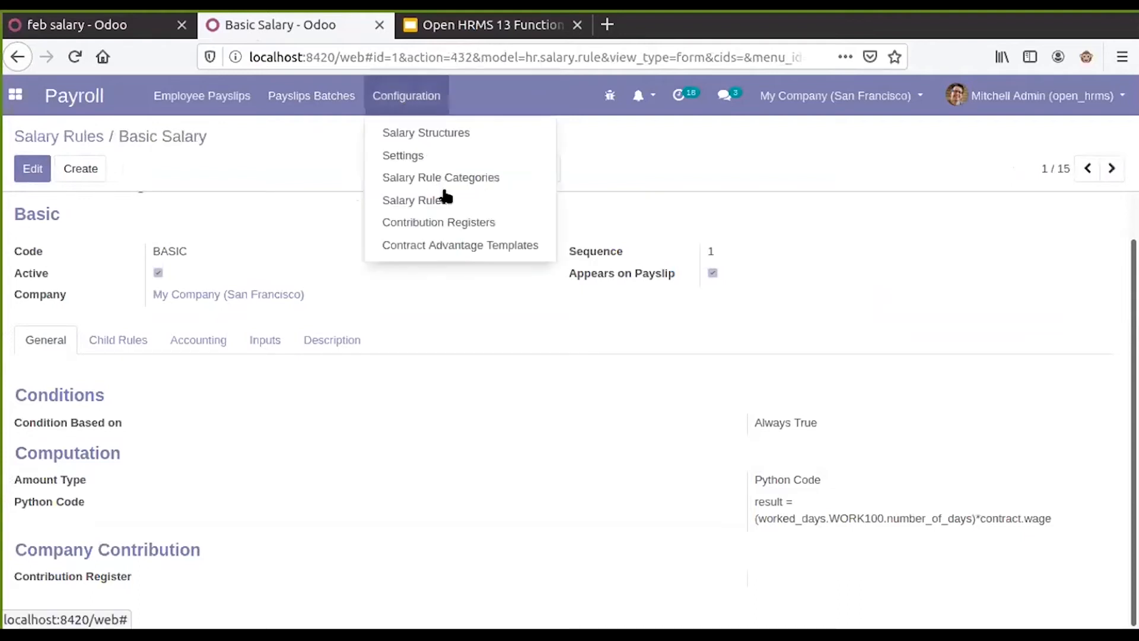
pyautogui.click(84, 237)
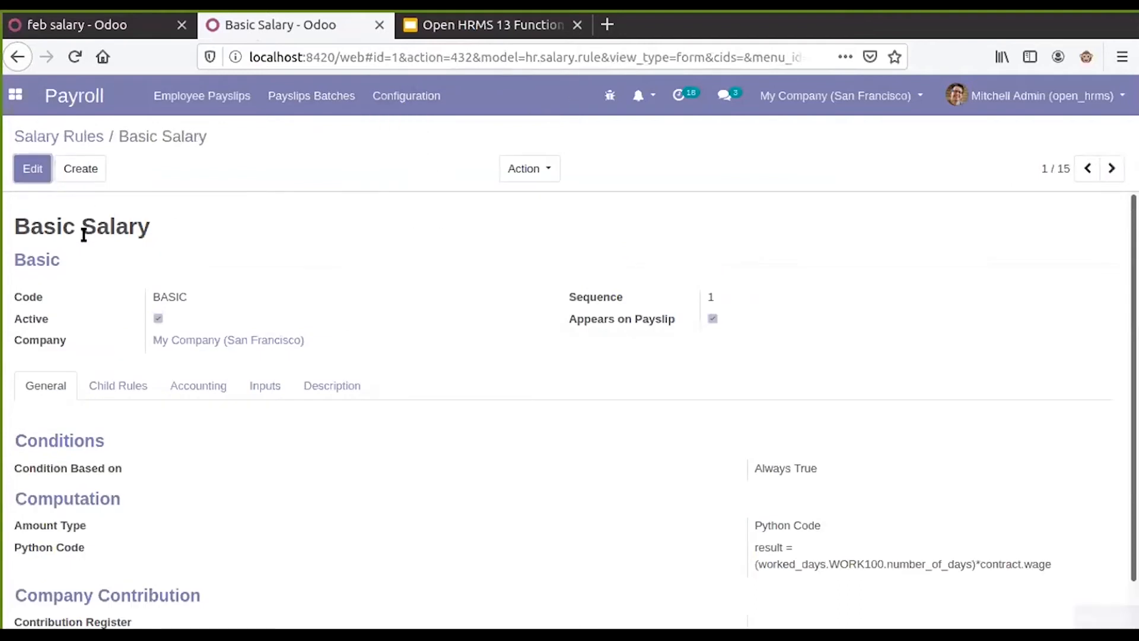
pyautogui.click(32, 169)
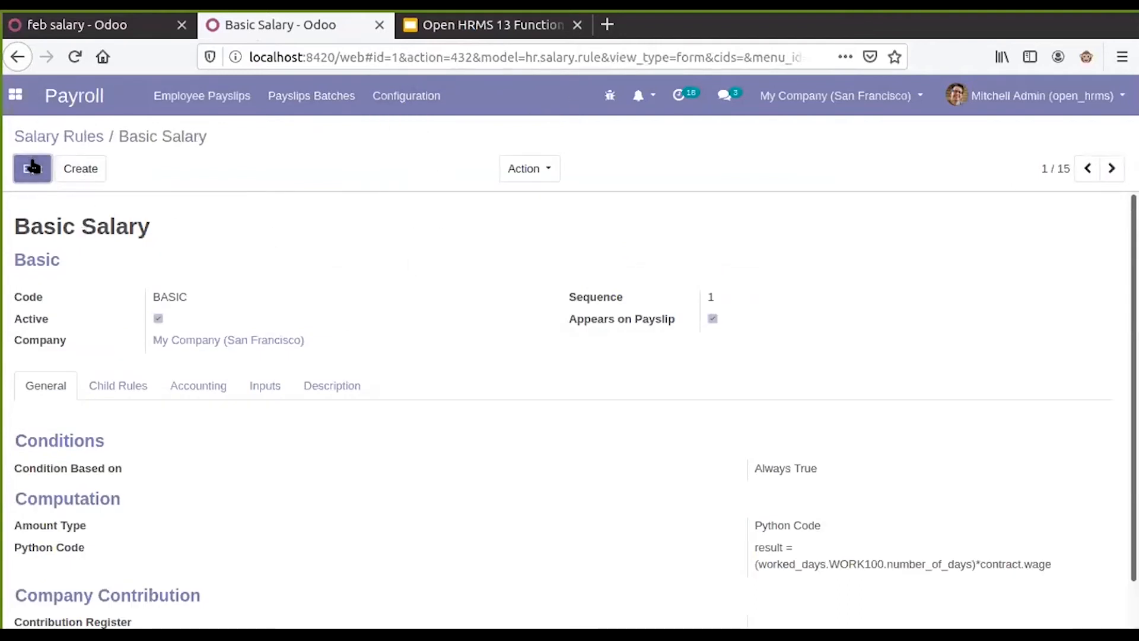
pyautogui.scroll(-3, 502, 296)
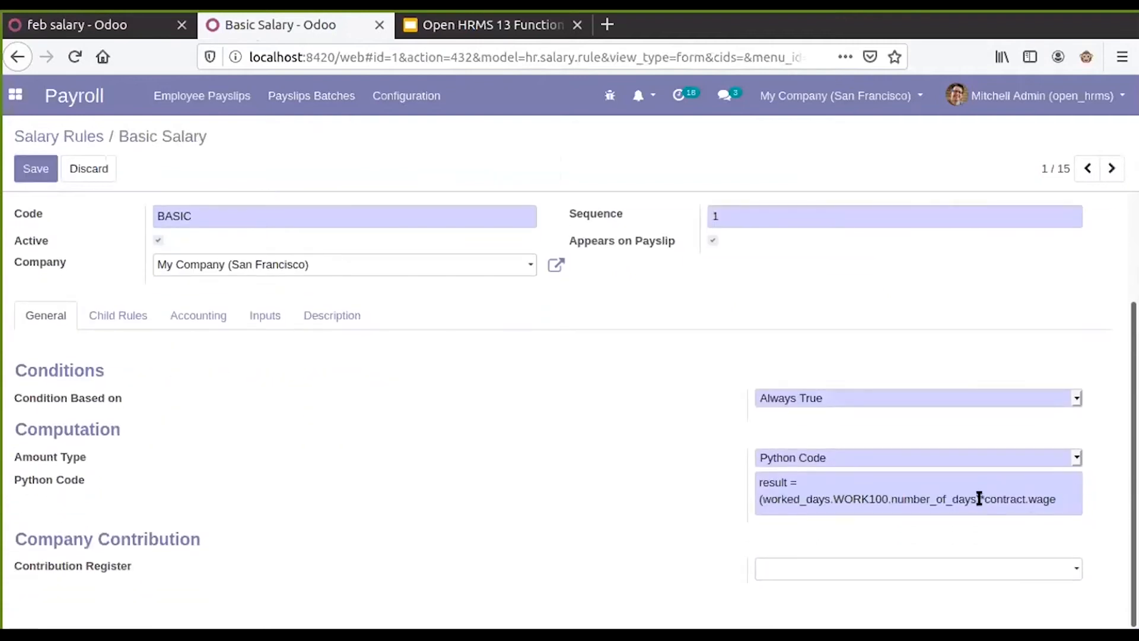
pyautogui.moveTo(983, 494); pyautogui.dragTo(754, 493)
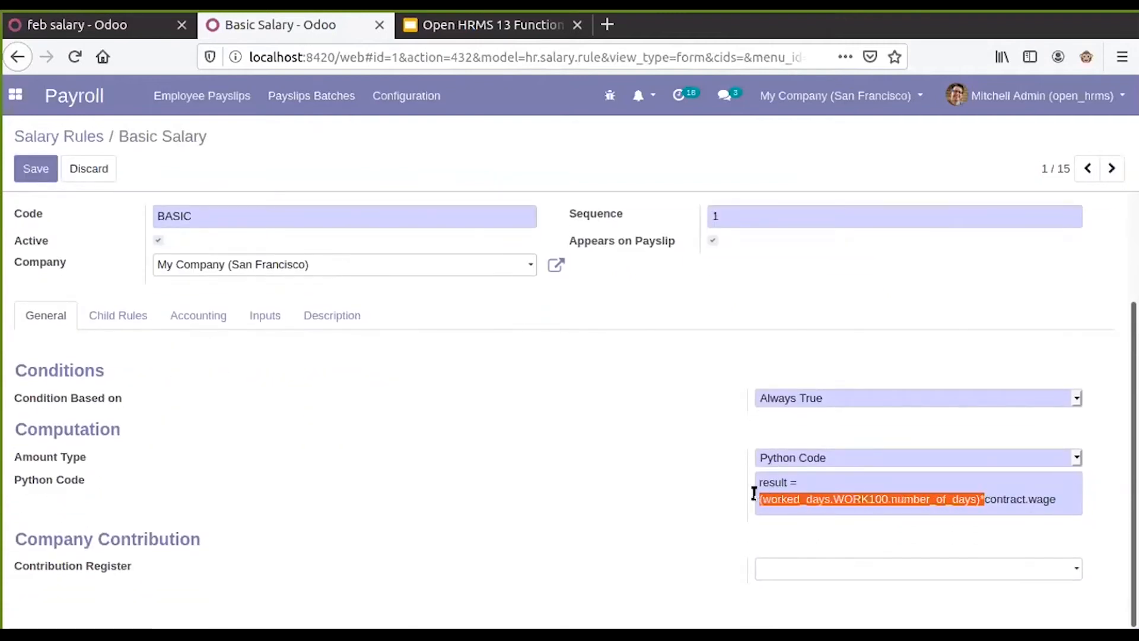
pyautogui.press('BackSpace')
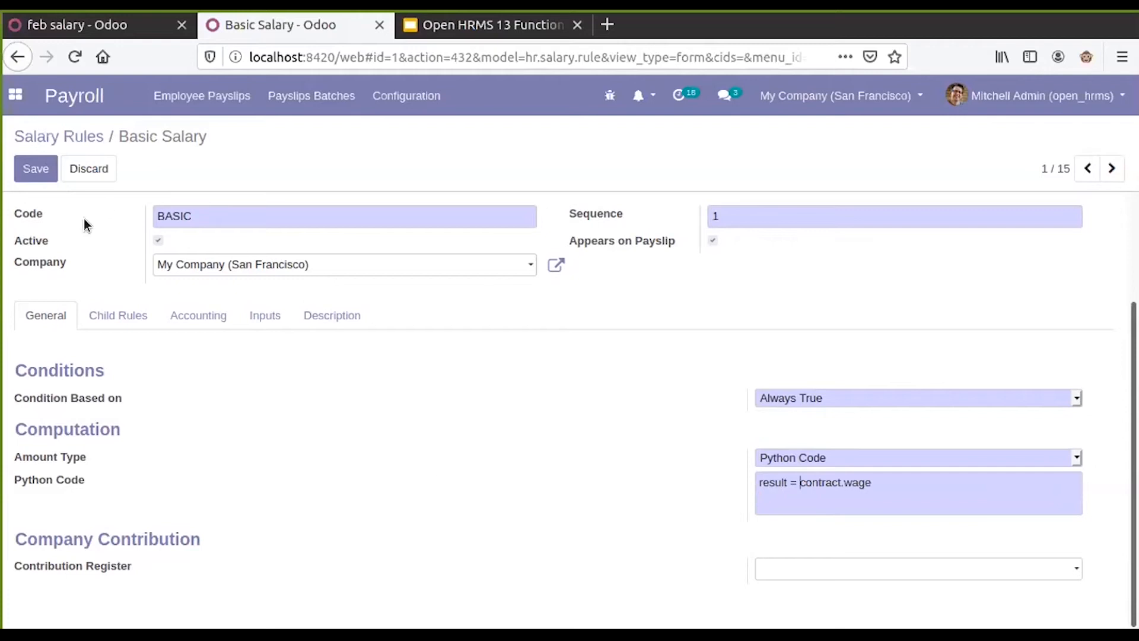
pyautogui.click(34, 168)
# Return to the feb salary batch and open it for editing.
pyautogui.click(114, 25)
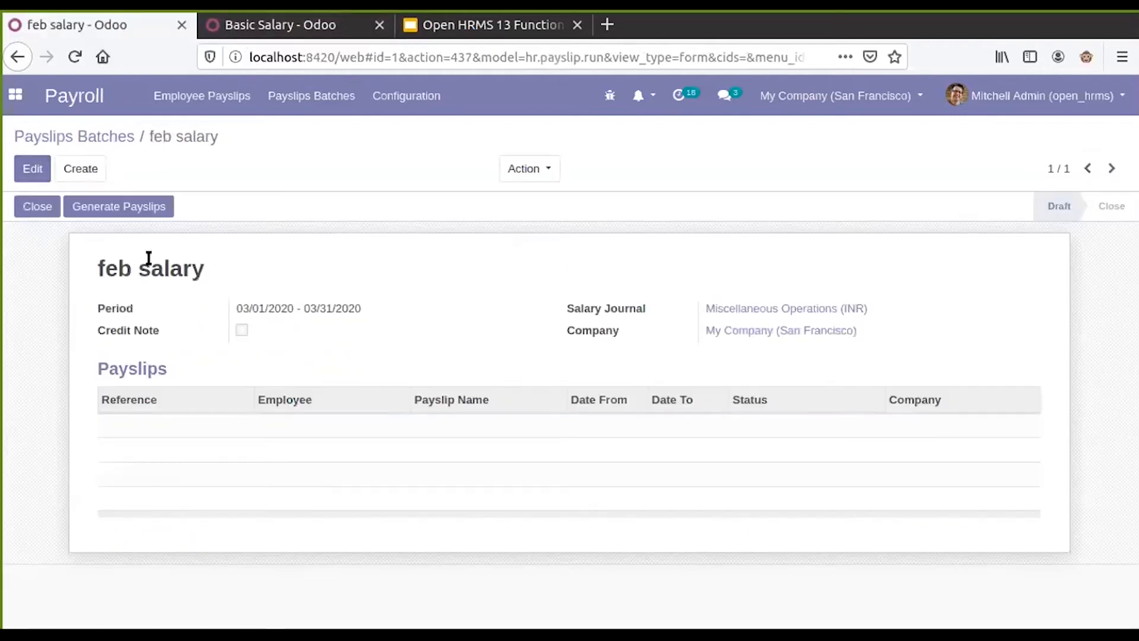
pyautogui.click(35, 170)
pyautogui.click(33, 172)
pyautogui.click(117, 477)
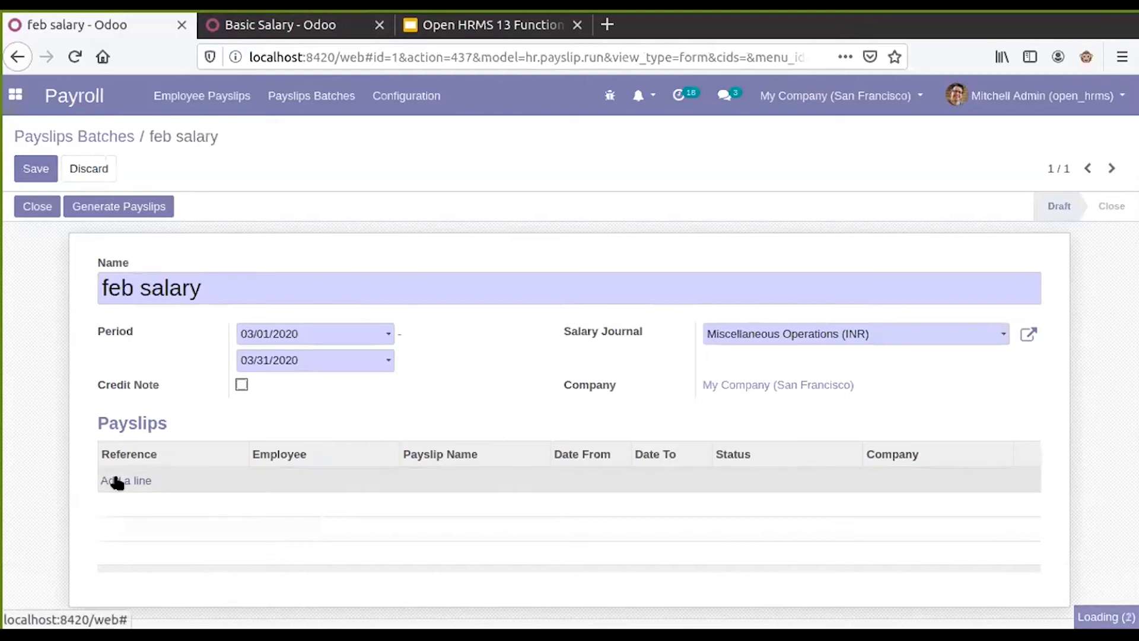
pyautogui.click(282, 263)
pyautogui.click(536, 235)
pyautogui.click(982, 114)
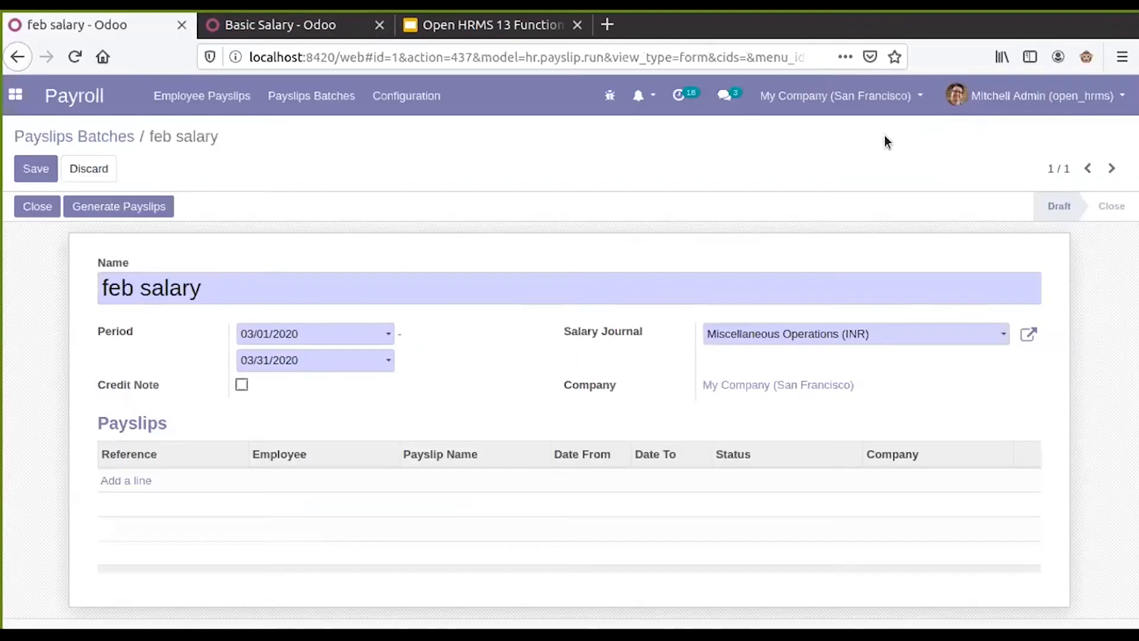
# Start generating payslips for the feb salary batch and add the Management department employee, found by searching for the employee's name.
pyautogui.click(146, 207)
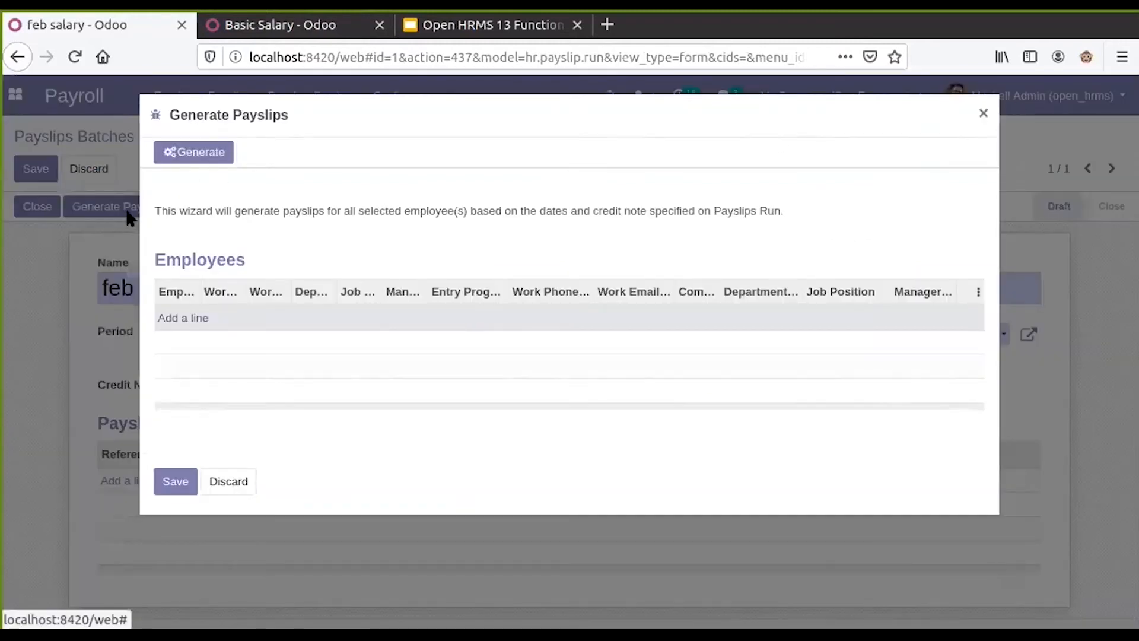
pyautogui.click(185, 319)
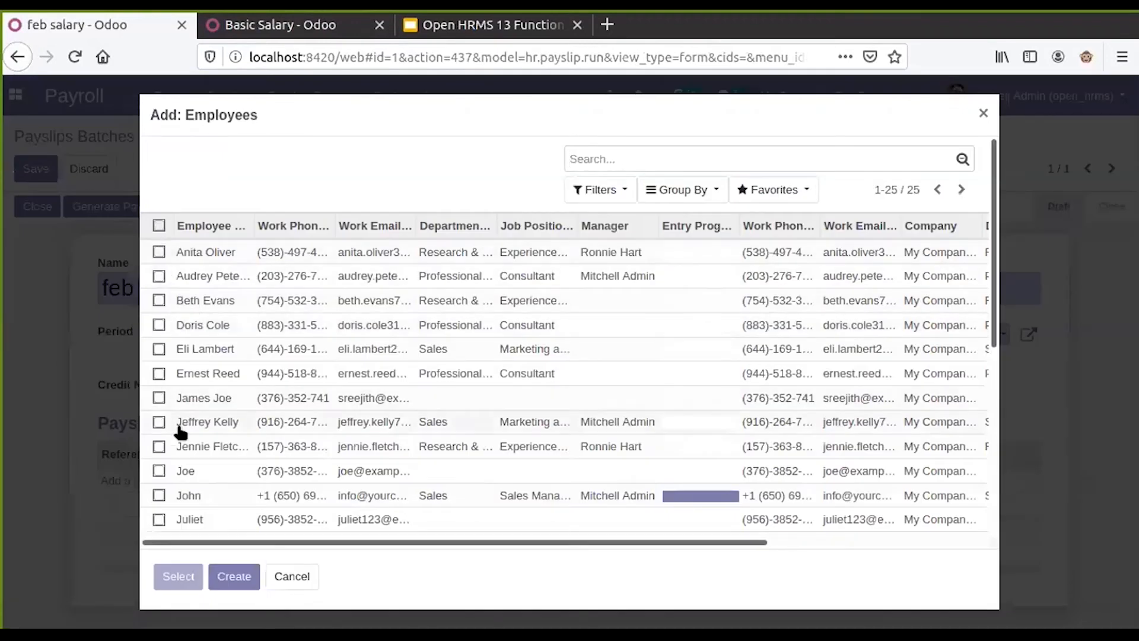
pyautogui.click(158, 494)
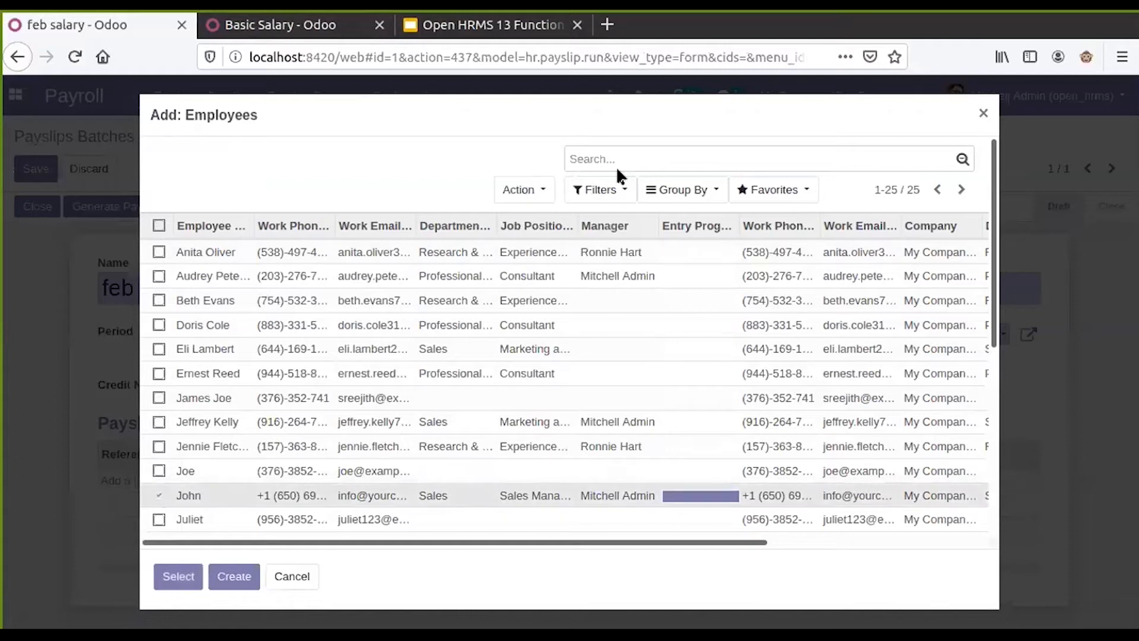
pyautogui.click(603, 155)
pyautogui.write('mitche')
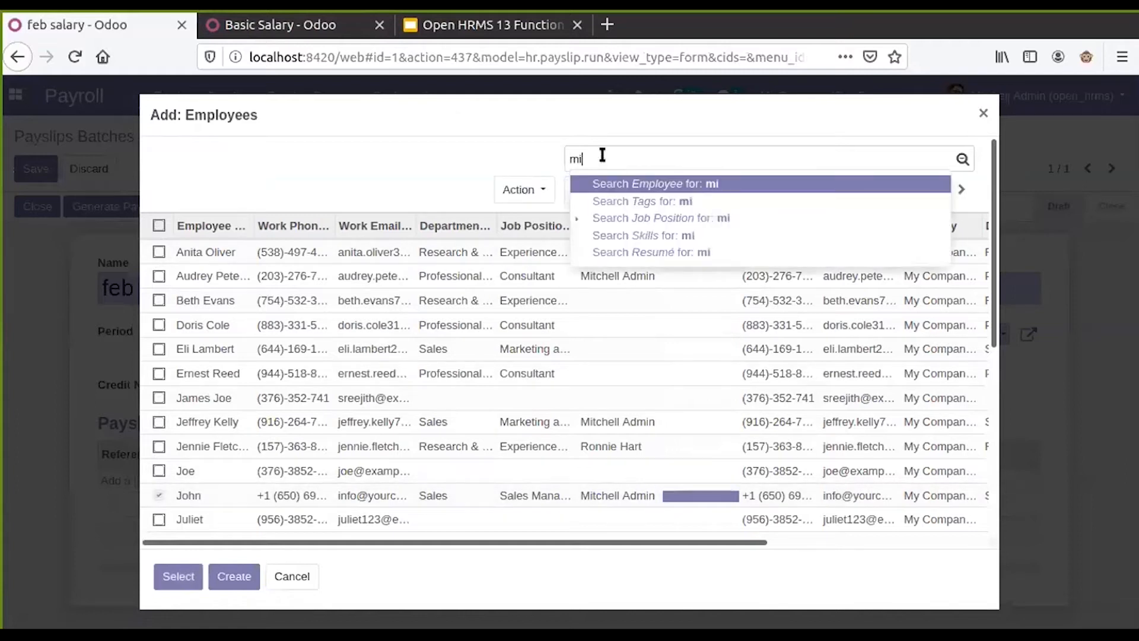
pyautogui.click(647, 184)
pyautogui.click(159, 252)
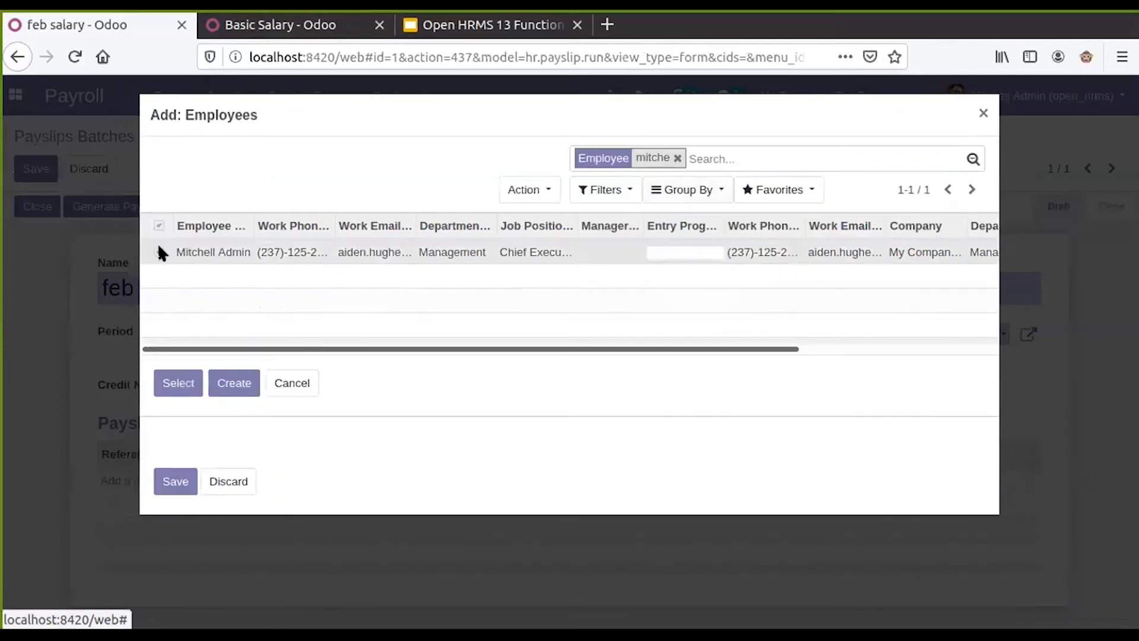
pyautogui.click(188, 387)
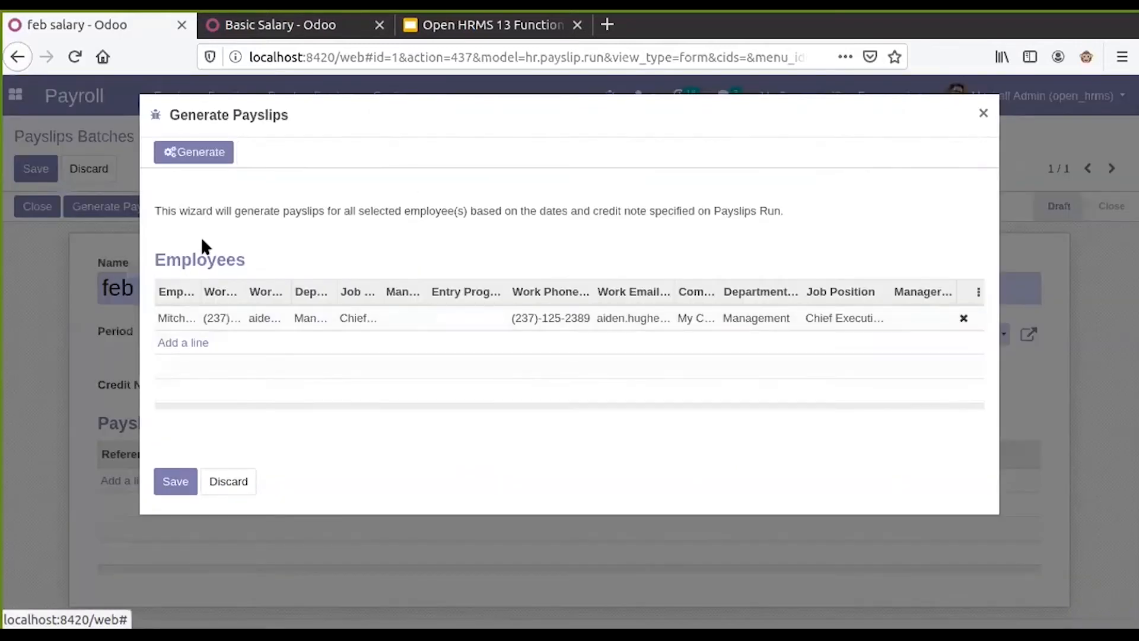
# Add the Sales Manager from the employee list as the second employee for payslip generation.
pyautogui.click(182, 343)
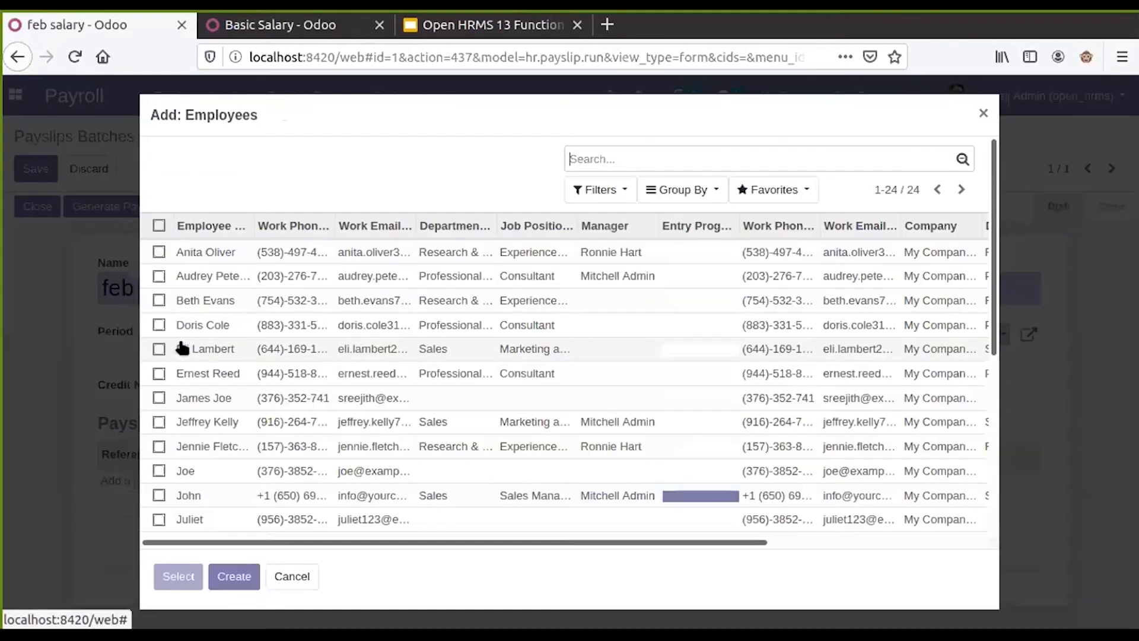
pyautogui.click(158, 496)
pyautogui.click(178, 574)
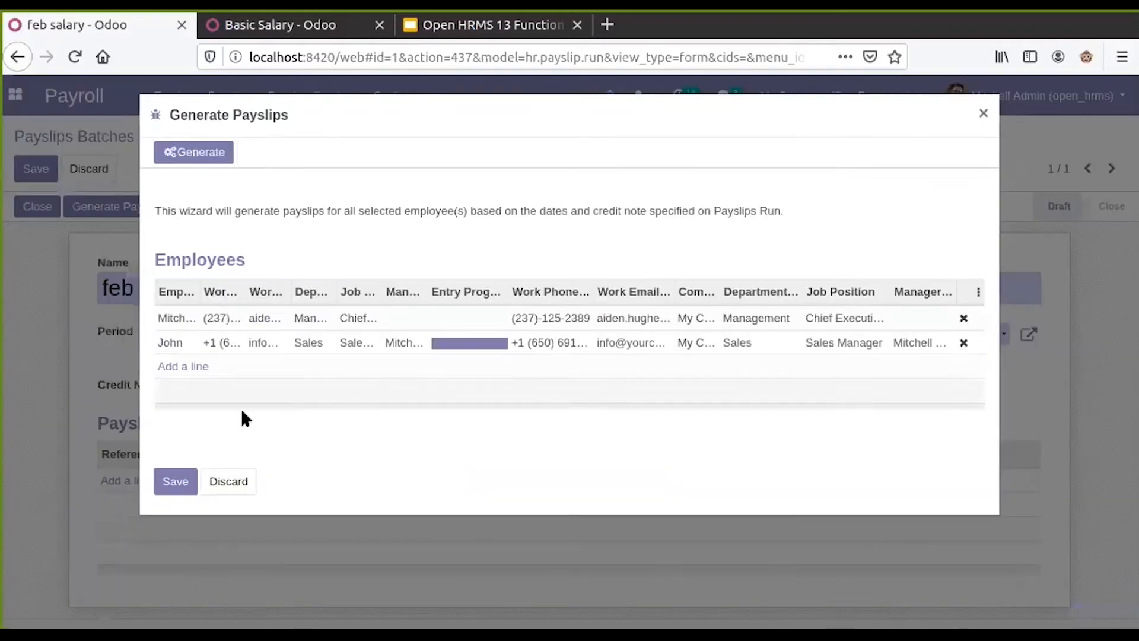
# Save the two-employee selection, generate their payslips, and save the feb salary batch.
pyautogui.click(173, 482)
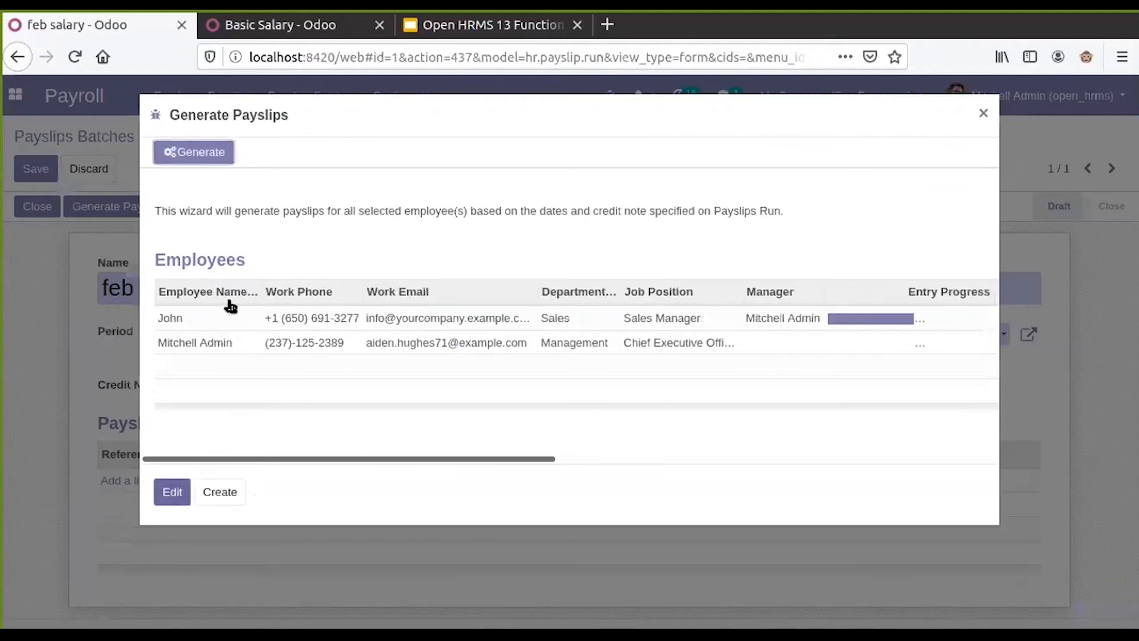
pyautogui.click(211, 155)
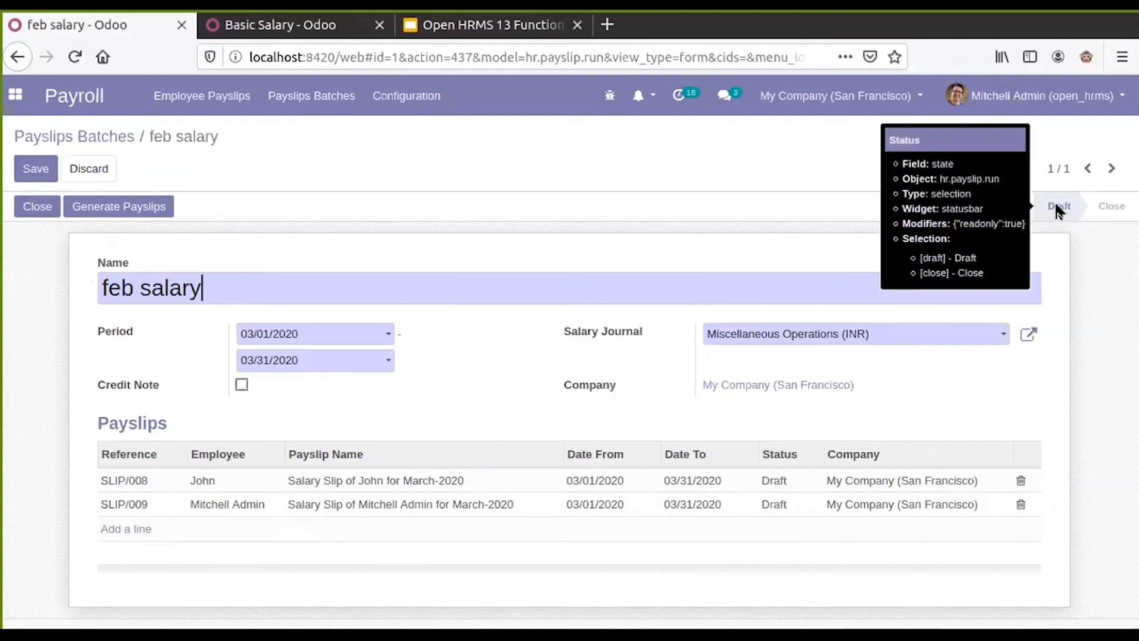
pyautogui.click(29, 175)
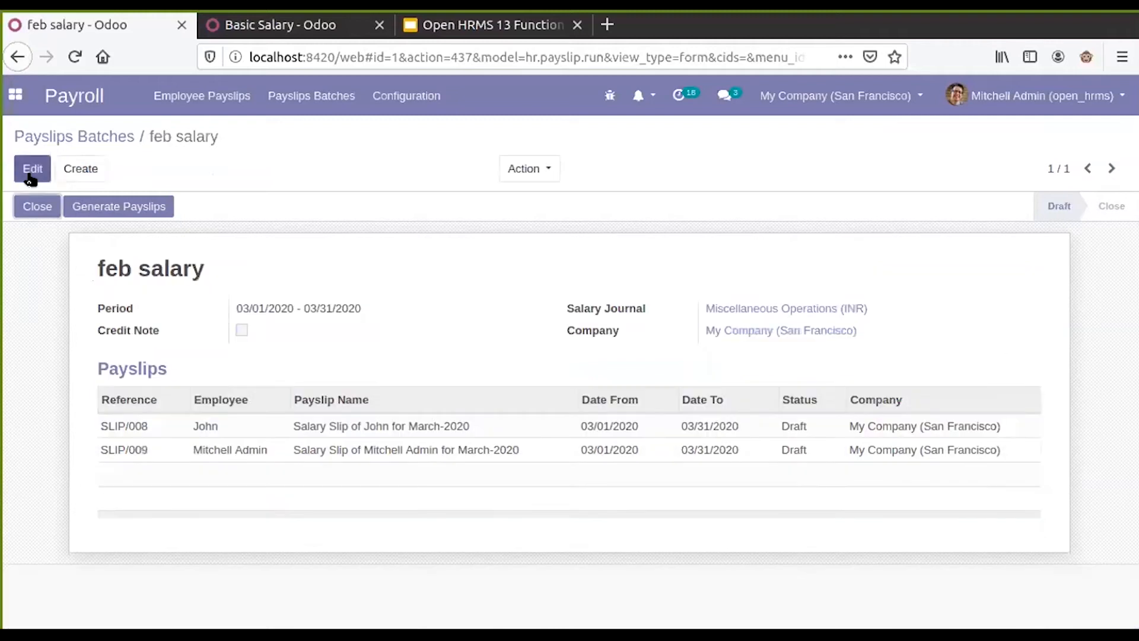
pyautogui.click(102, 212)
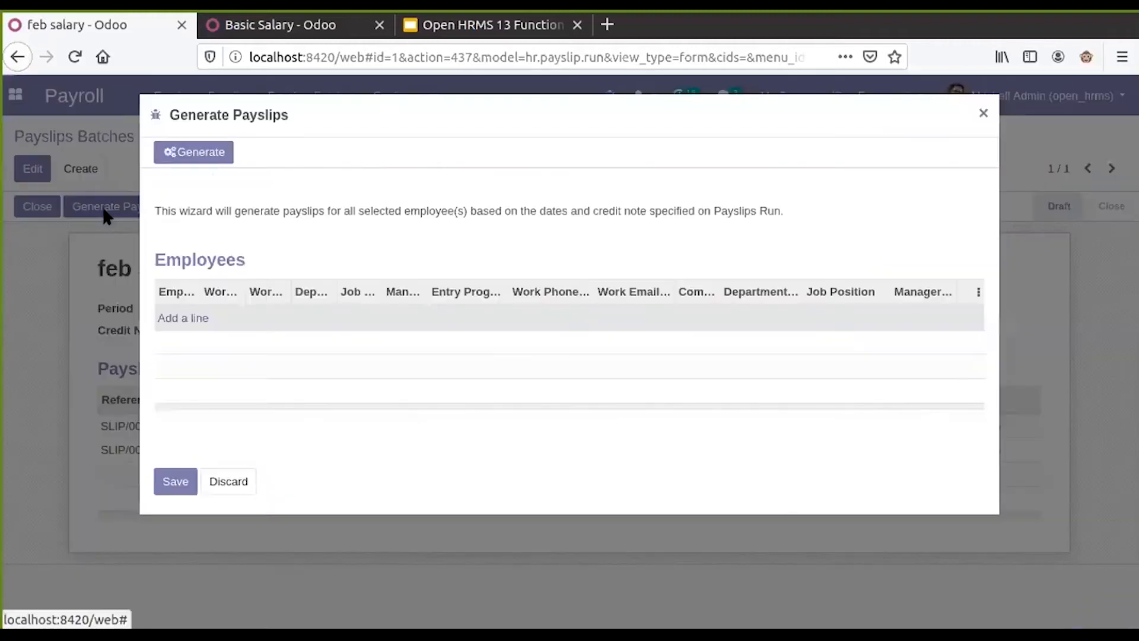
pyautogui.click(206, 478)
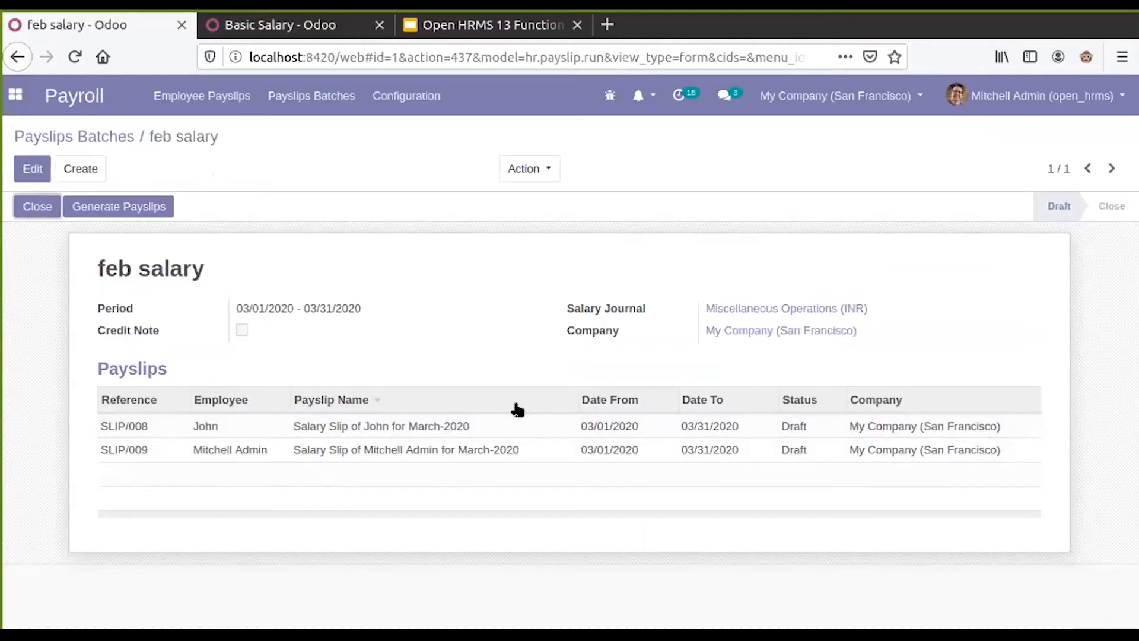
# Examine the salary computation of the Sales Manager's payslip in the feb salary batch.
pyautogui.click(394, 431)
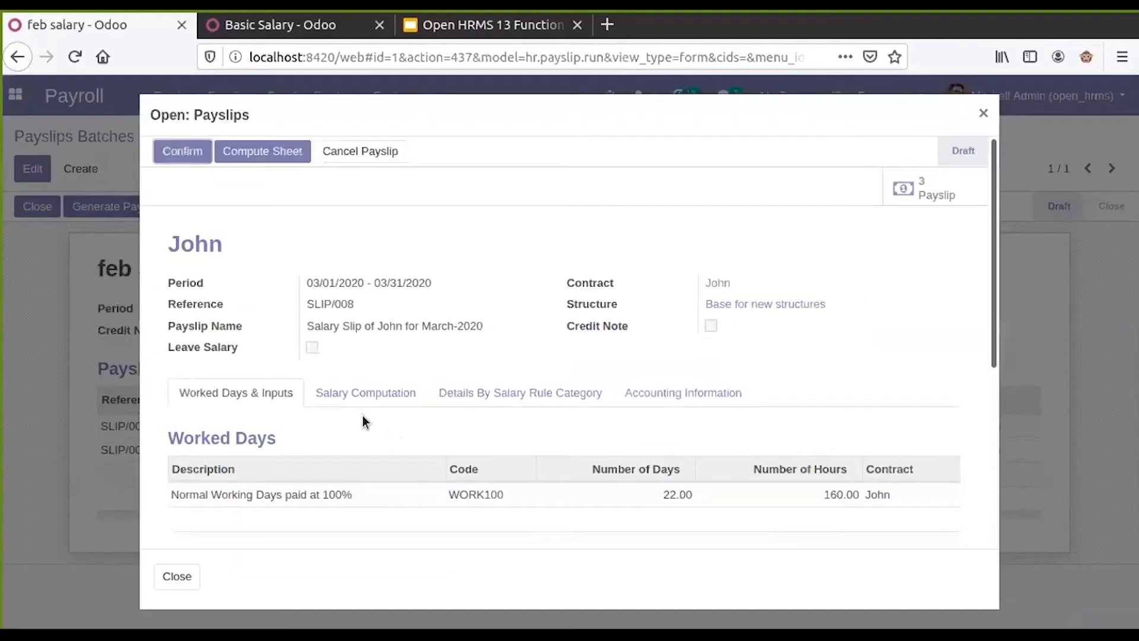
pyautogui.scroll(-4, 359, 391)
pyautogui.click(363, 156)
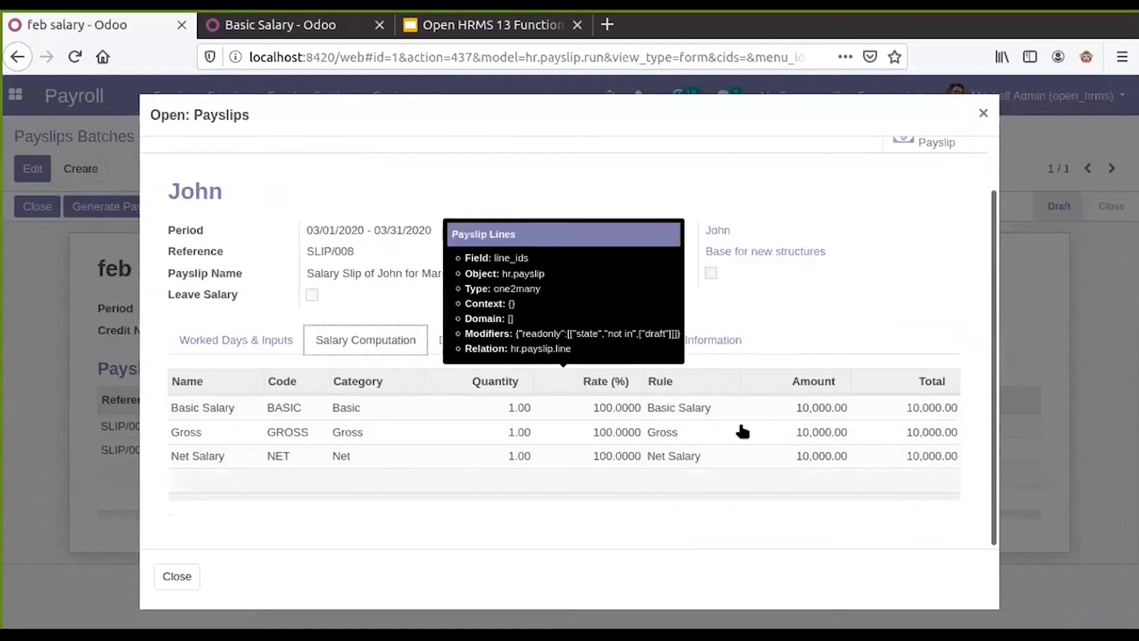
pyautogui.click(983, 115)
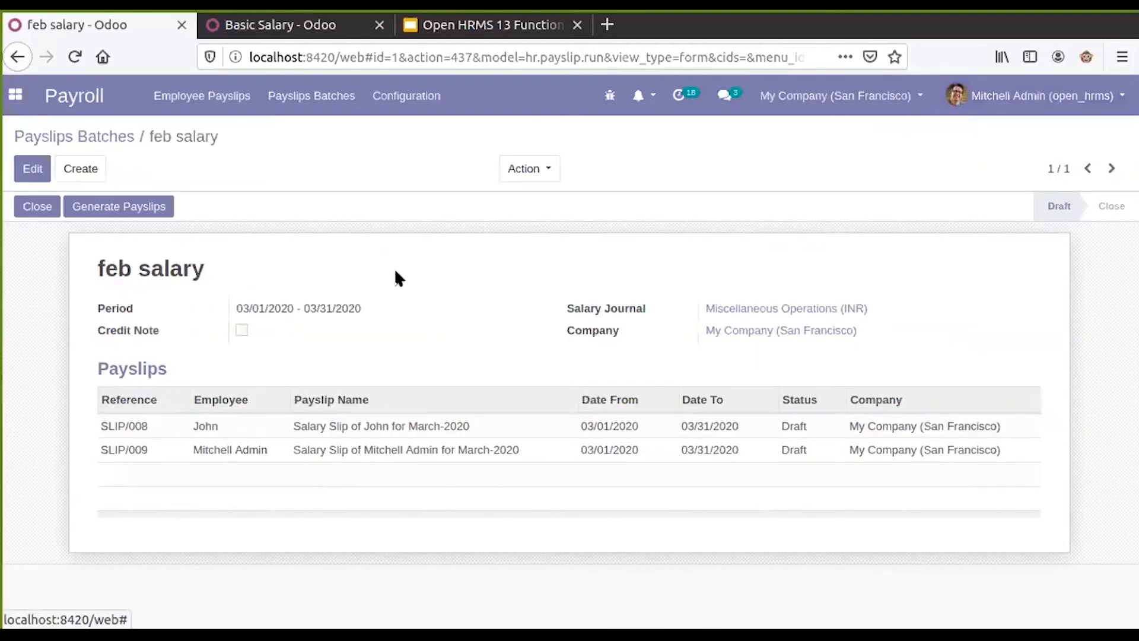
# Compare the list of employee payslips with the list of payslip batches.
pyautogui.click(229, 100)
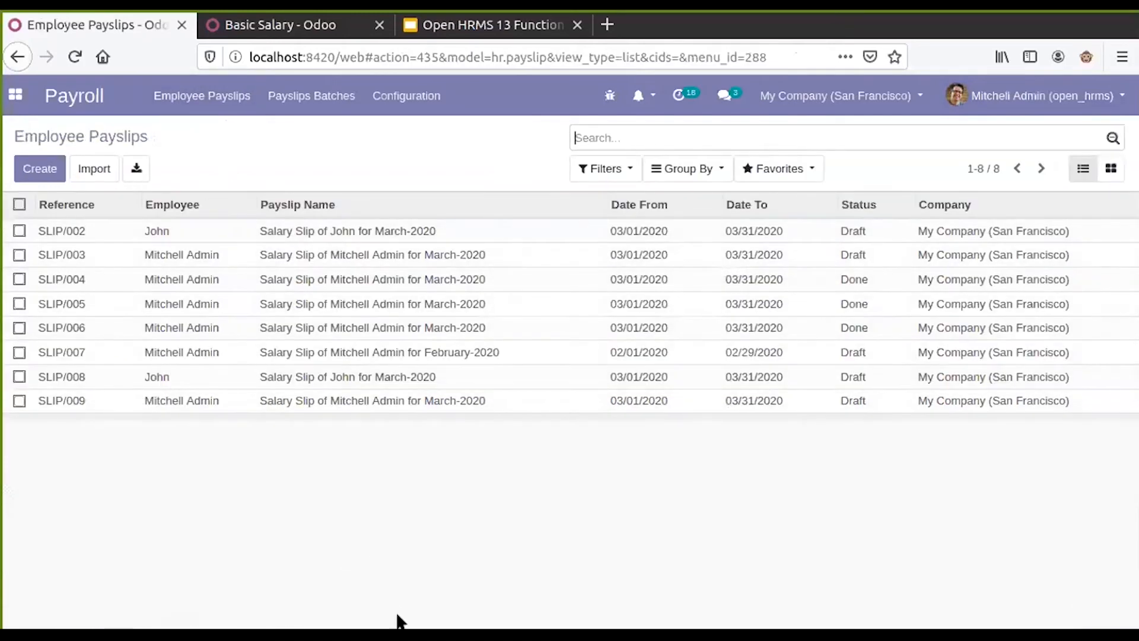
pyautogui.click(307, 99)
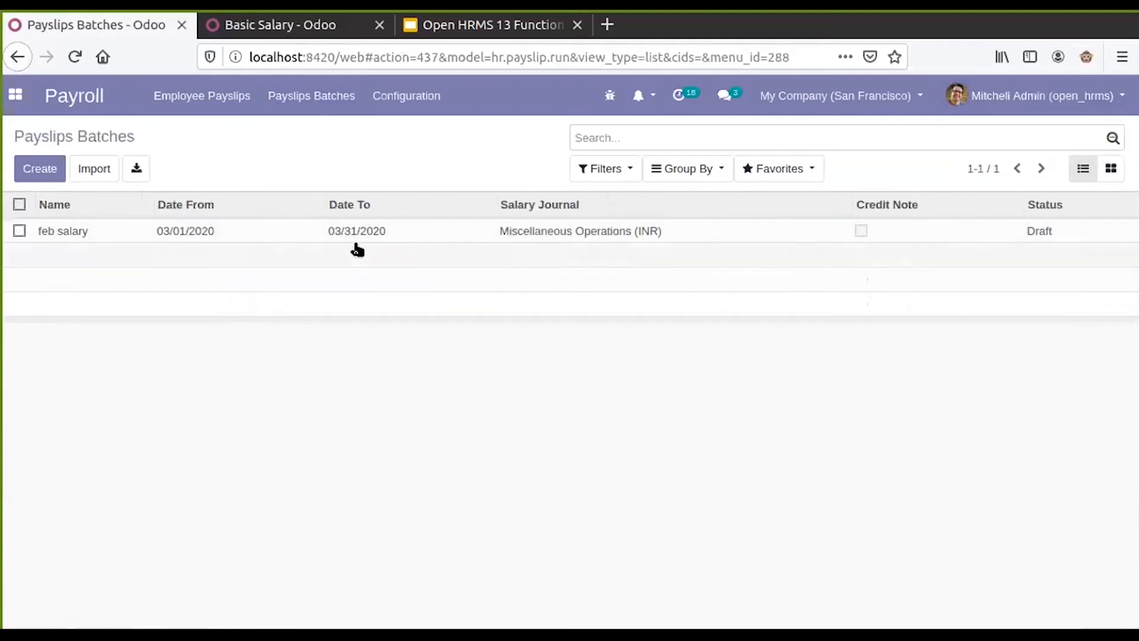
pyautogui.click(18, 229)
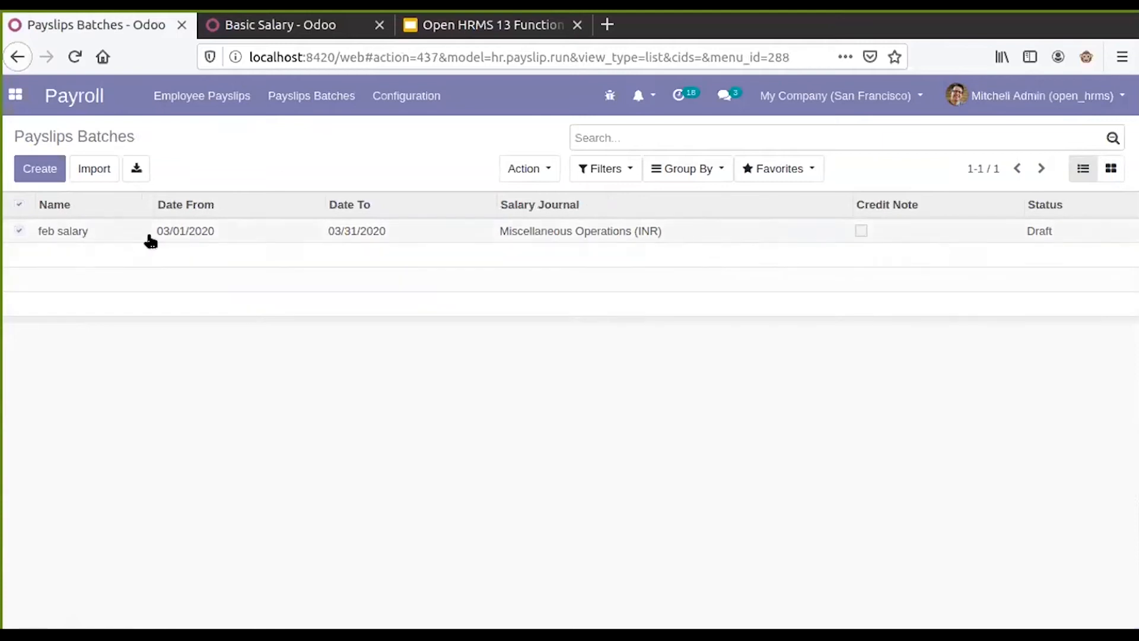
pyautogui.click(203, 102)
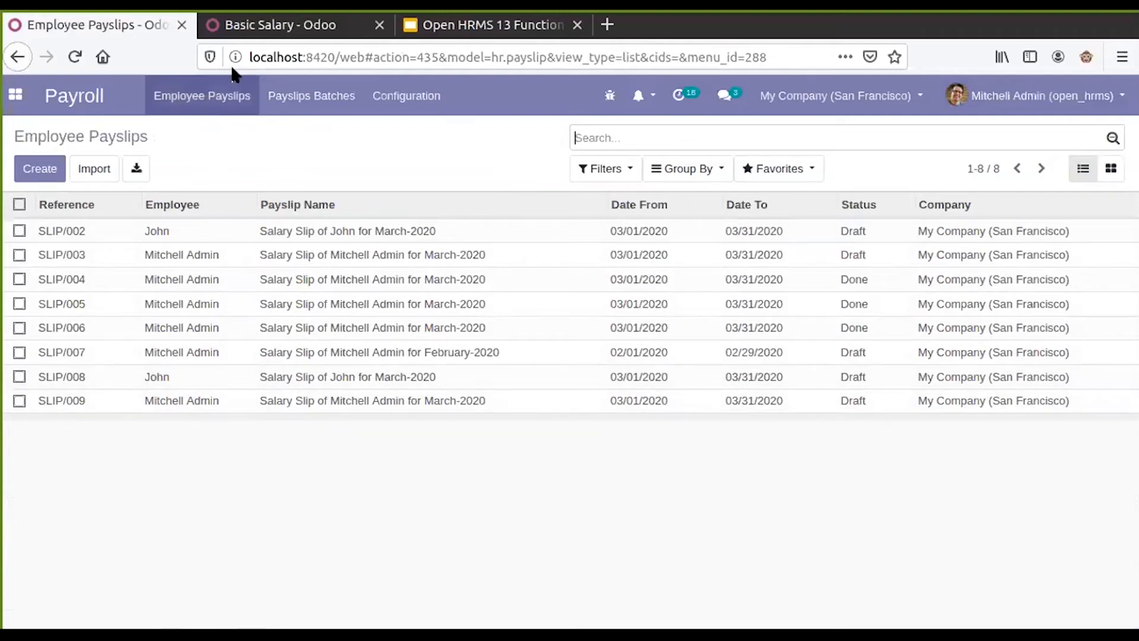
pyautogui.click(271, 96)
pyautogui.click(189, 97)
# Examine the accounting information of the last payslip in the employee payslips list and return to the list.
pyautogui.click(184, 406)
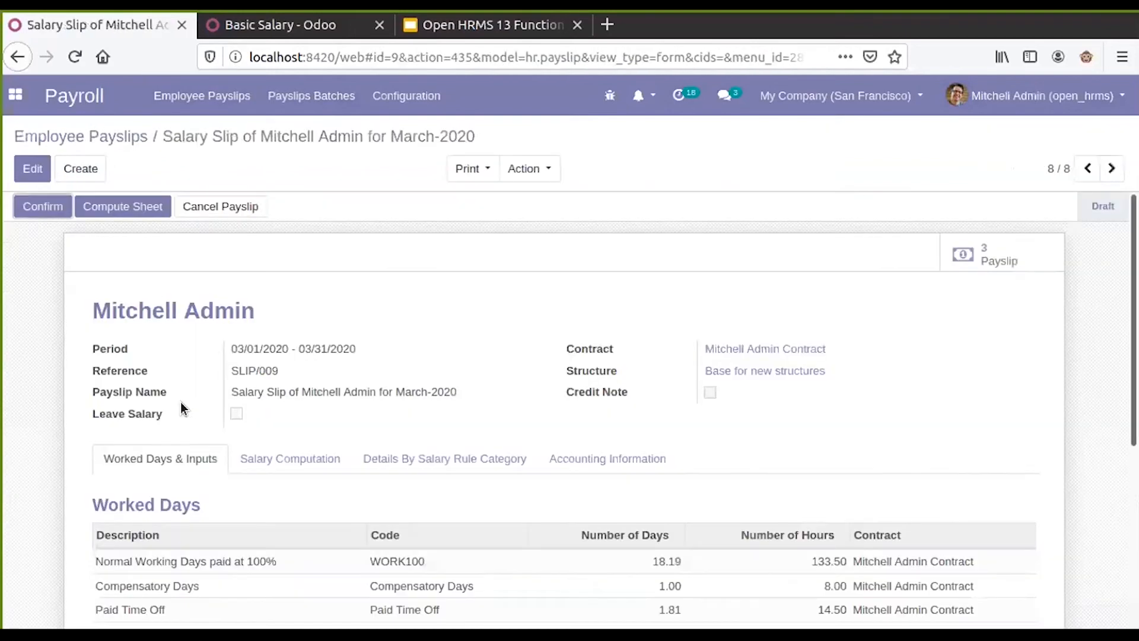
pyautogui.scroll(-1, 451, 433)
pyautogui.click(562, 428)
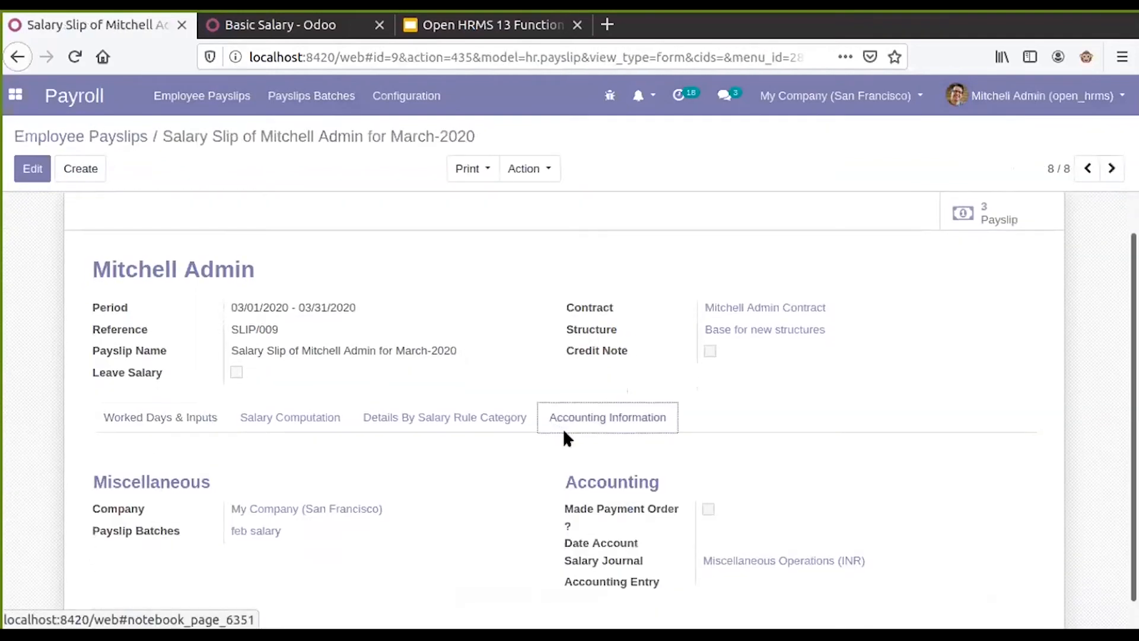
pyautogui.scroll(-1, 356, 440)
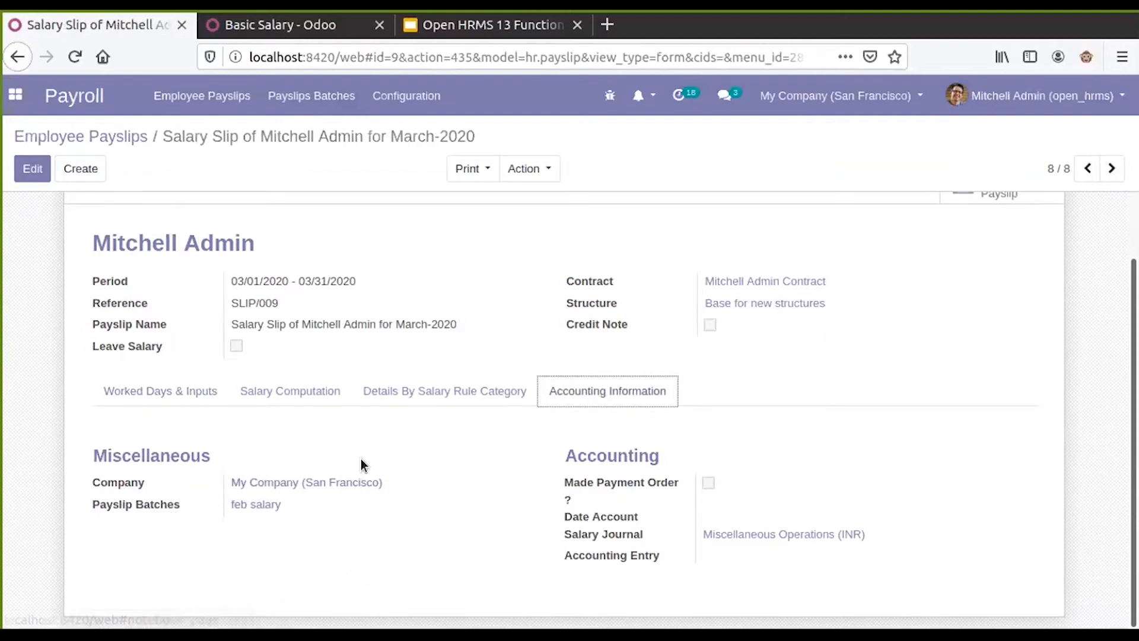
pyautogui.scroll(2, 340, 408)
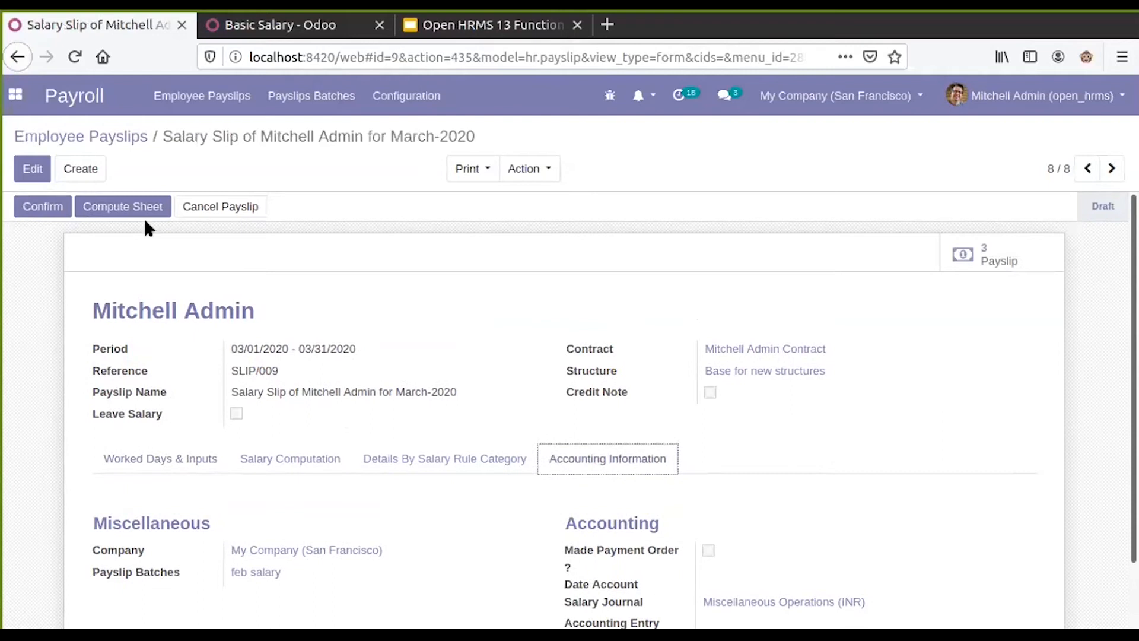
pyautogui.click(140, 138)
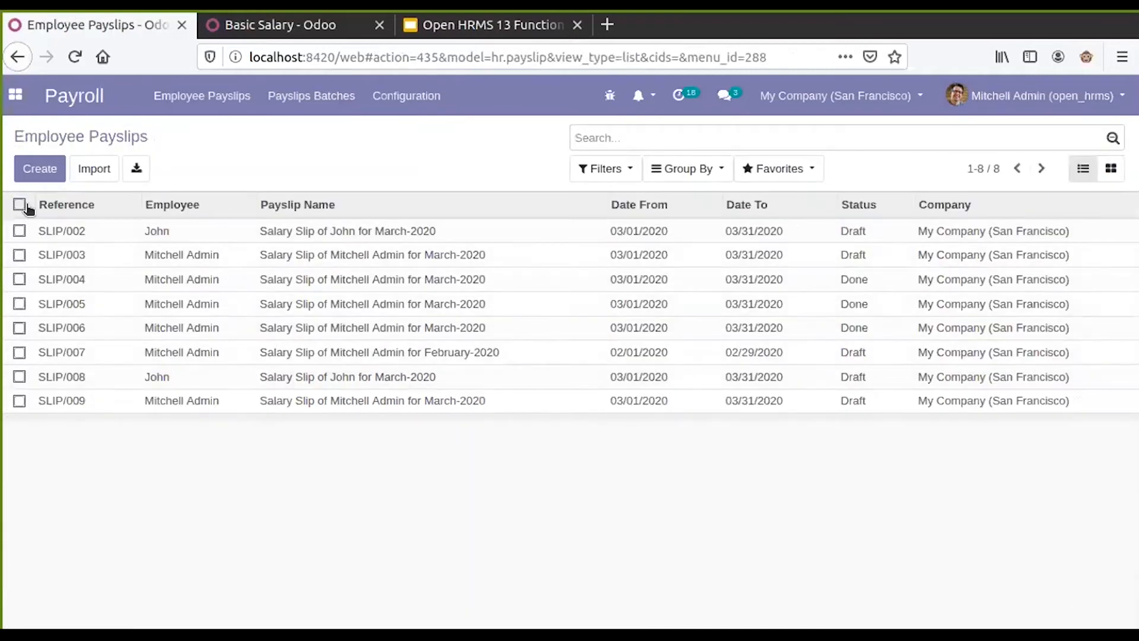
pyautogui.click(313, 100)
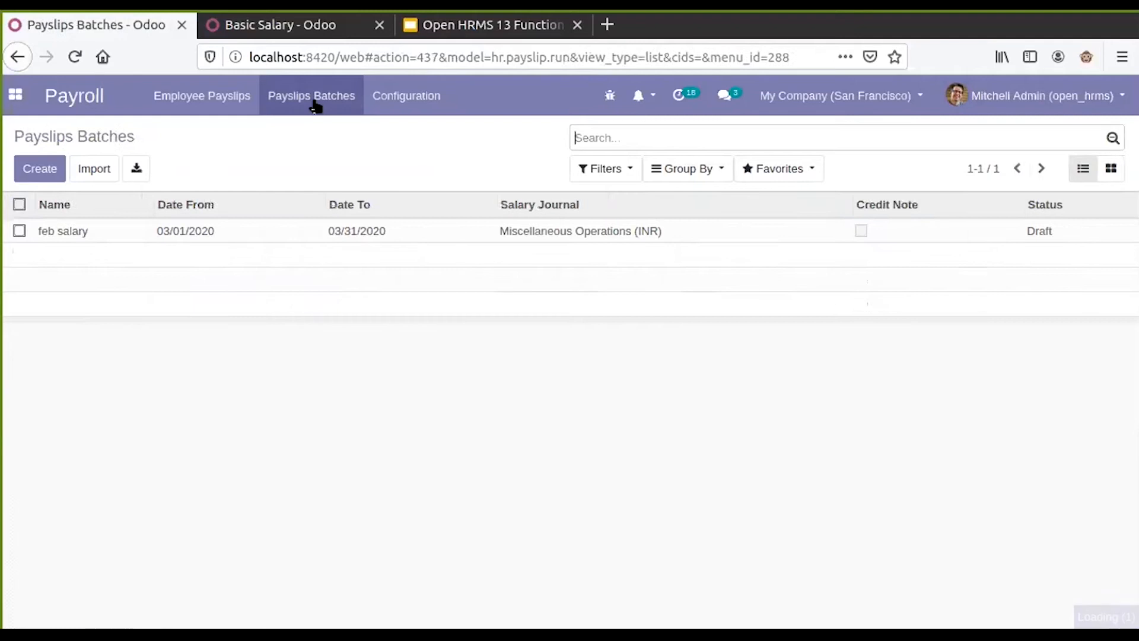
pyautogui.click(212, 107)
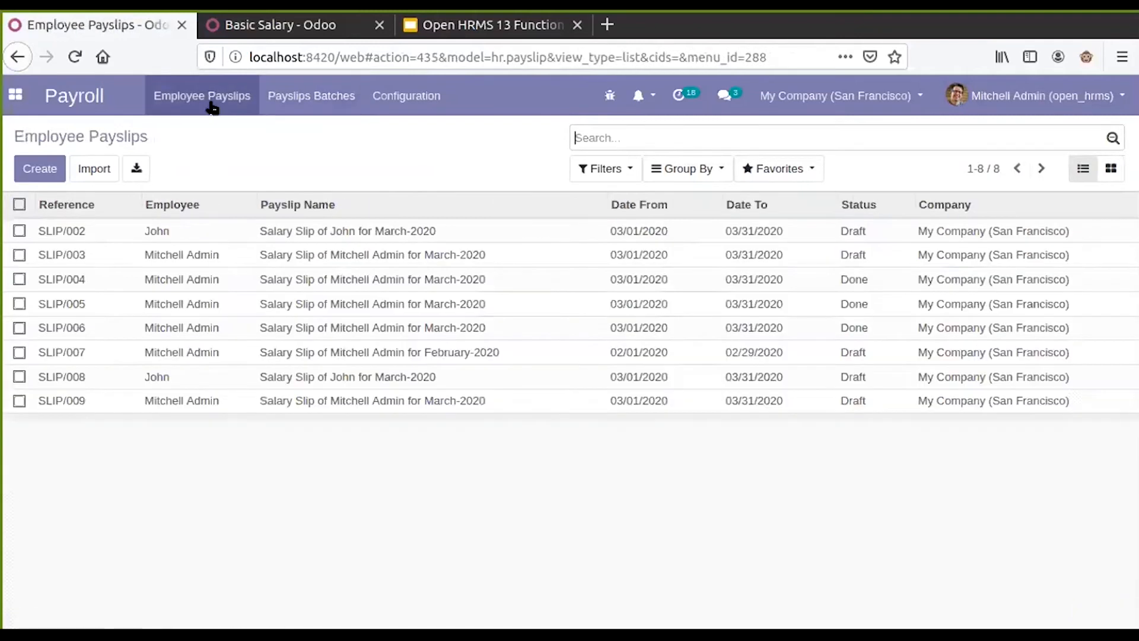
# Review the salary rules included in the Base for new structures salary structure.
pyautogui.click(374, 97)
pyautogui.click(374, 95)
pyautogui.click(375, 96)
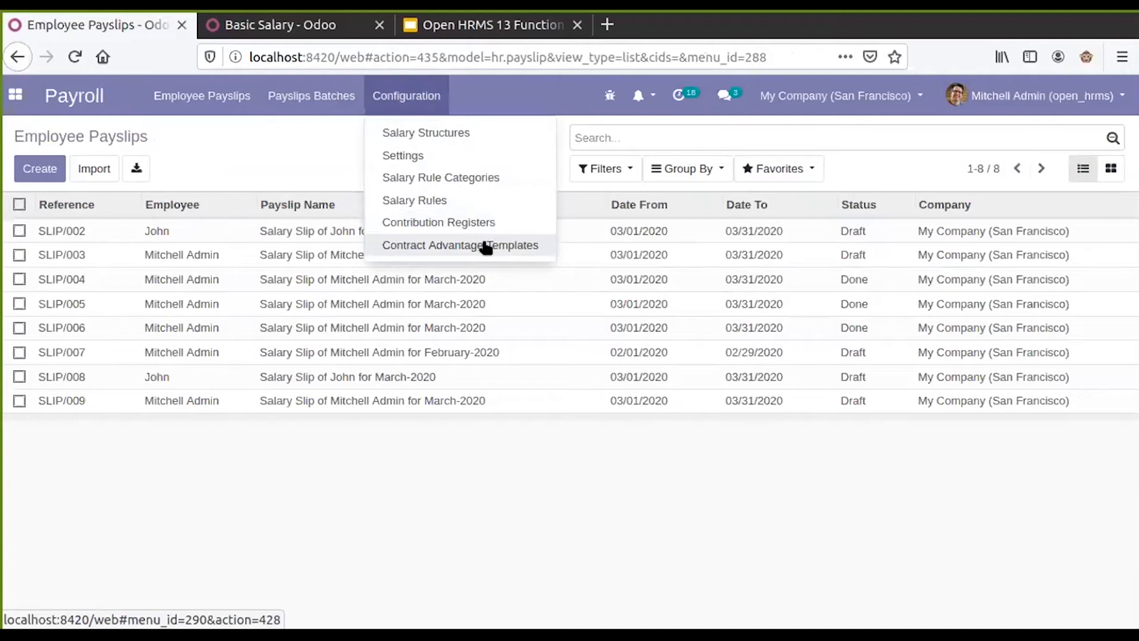
pyautogui.click(418, 132)
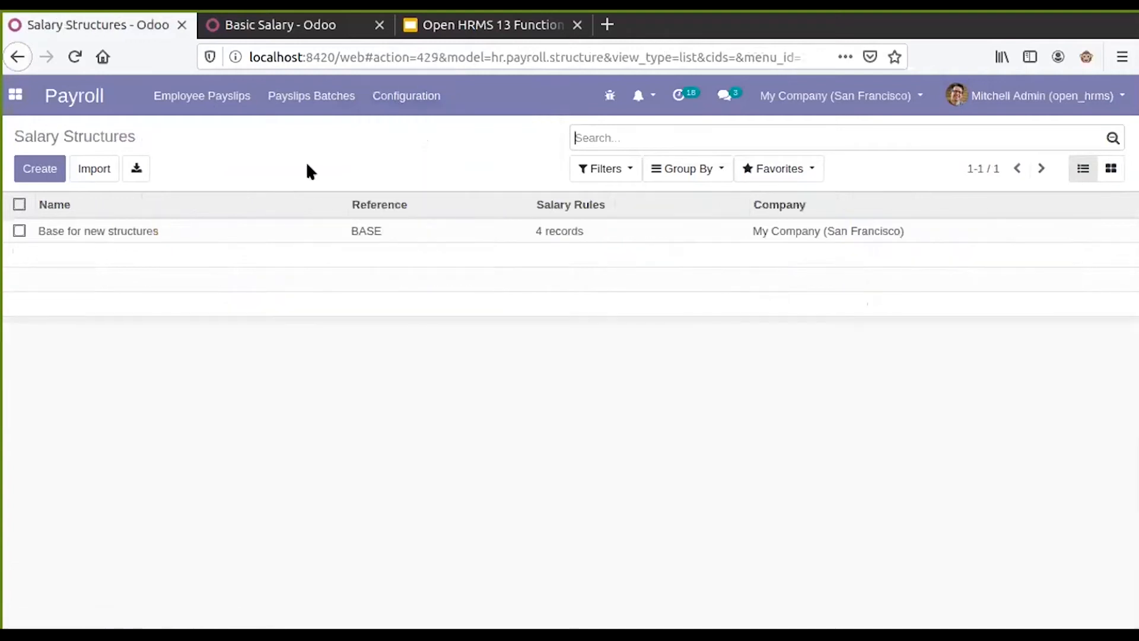
pyautogui.click(162, 233)
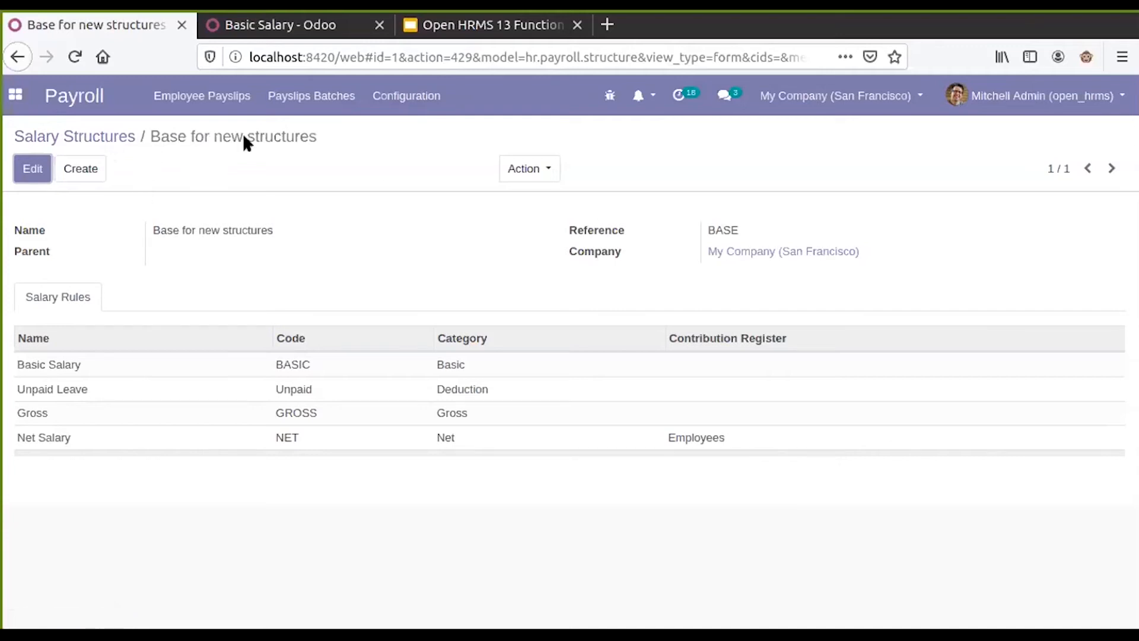
pyautogui.click(120, 137)
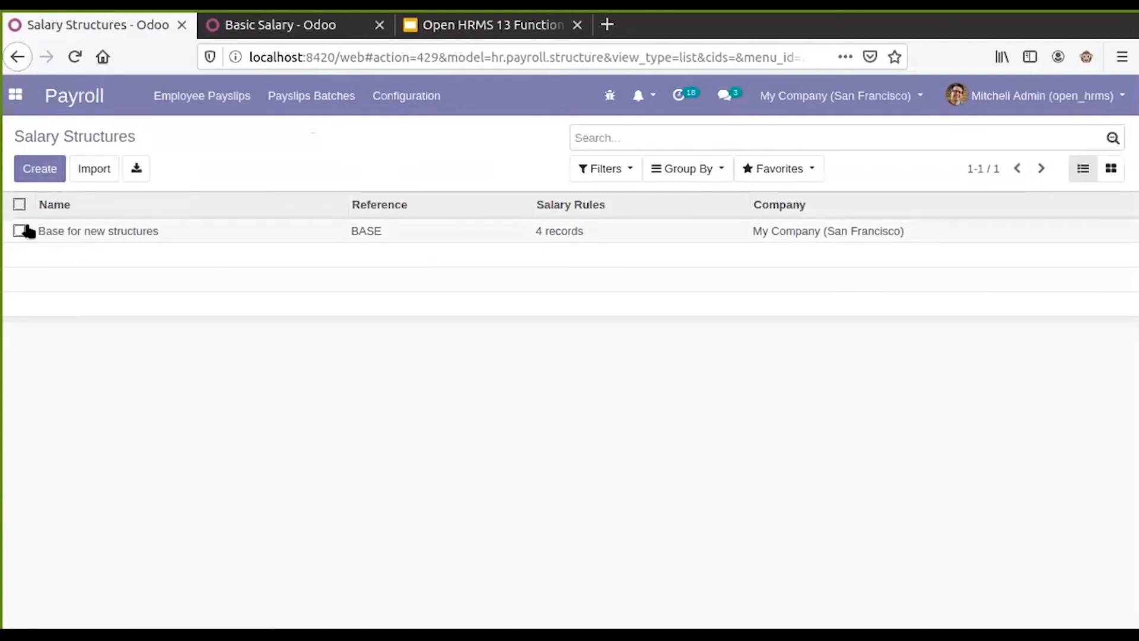
# Create a salary structure named New Structure with no parent and the reference NEW.
pyautogui.click(32, 168)
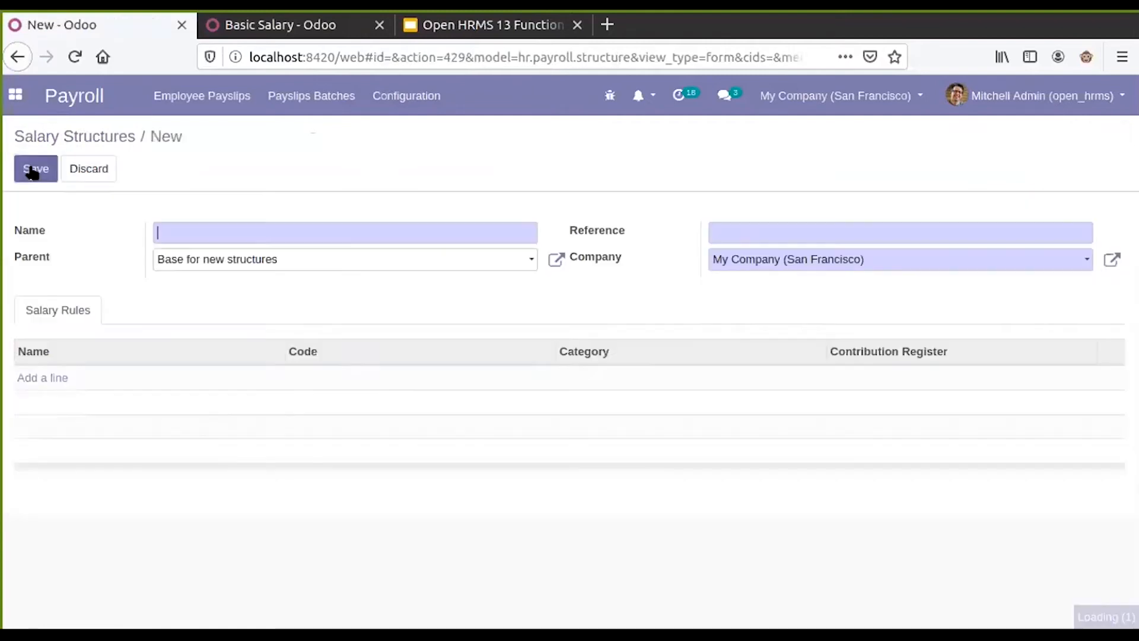
pyautogui.click(243, 235)
pyautogui.write('New ')
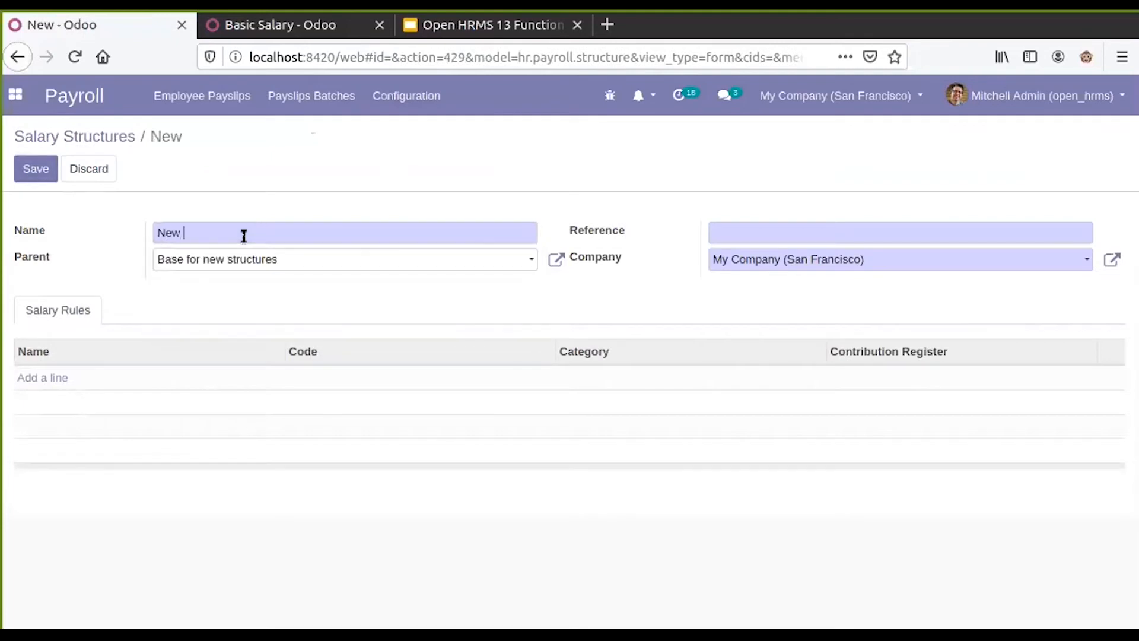
pyautogui.write('Struct')
pyautogui.moveTo(286, 262); pyautogui.dragTo(143, 253)
pyautogui.press('BackSpace')
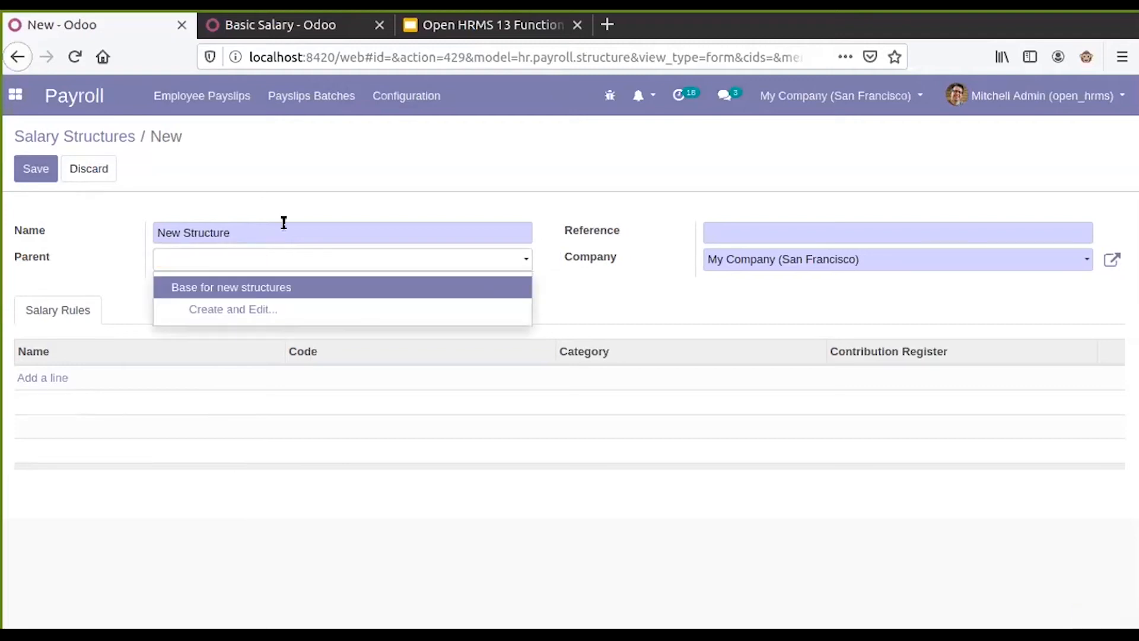
pyautogui.click(288, 201)
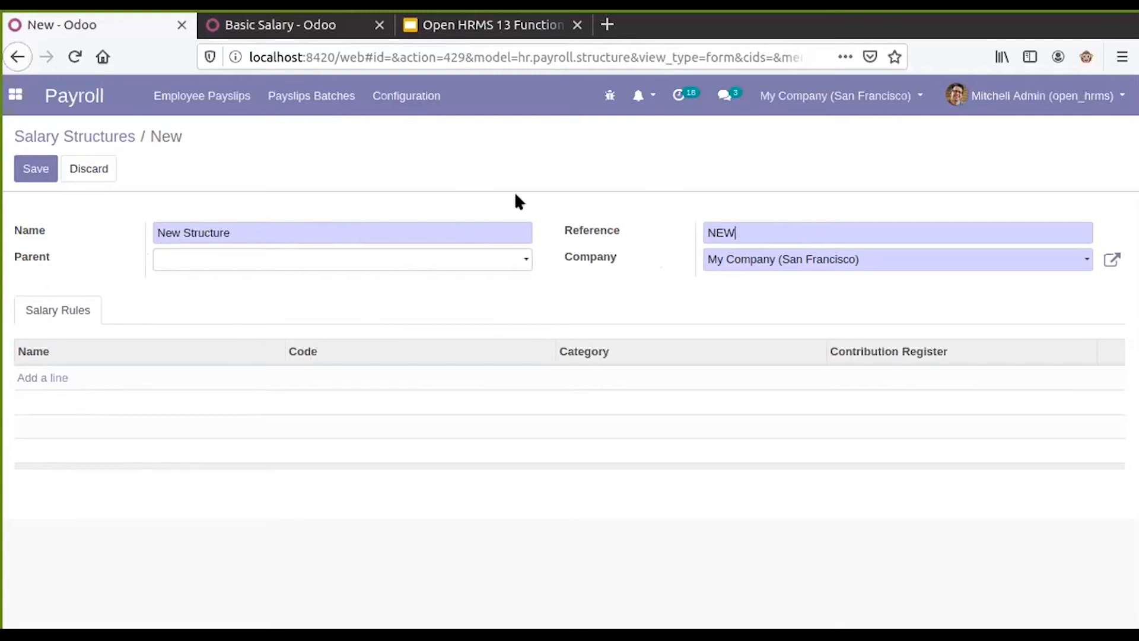
# Start a new salary rule from the structure's salary rule selection and name it Basic for New Salary.
pyautogui.click(36, 380)
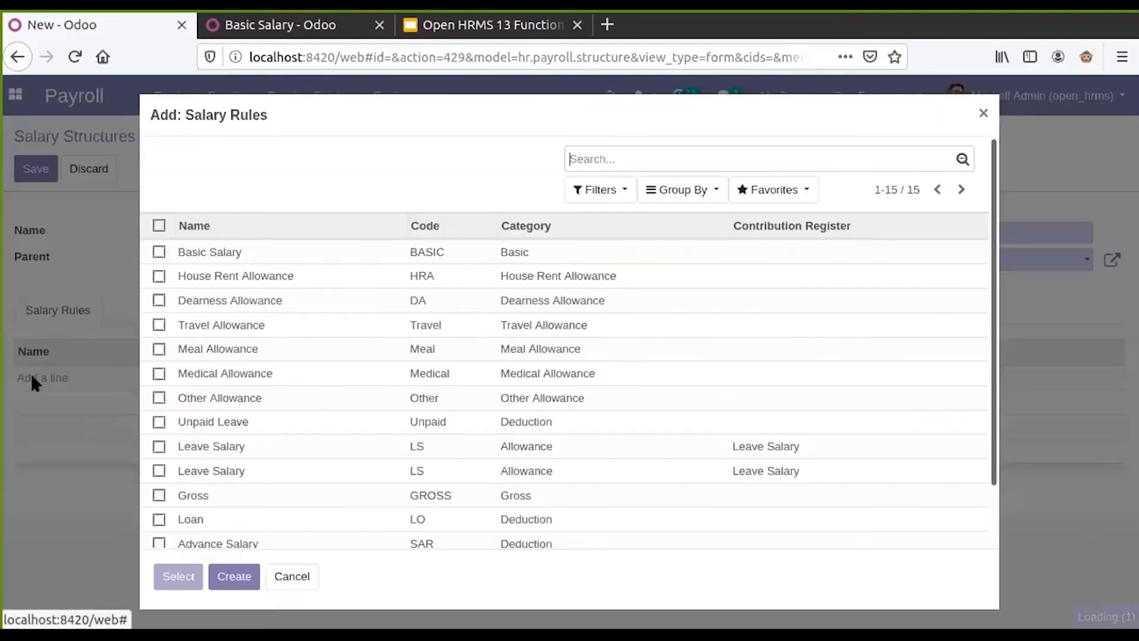
pyautogui.scroll(-1, 267, 314)
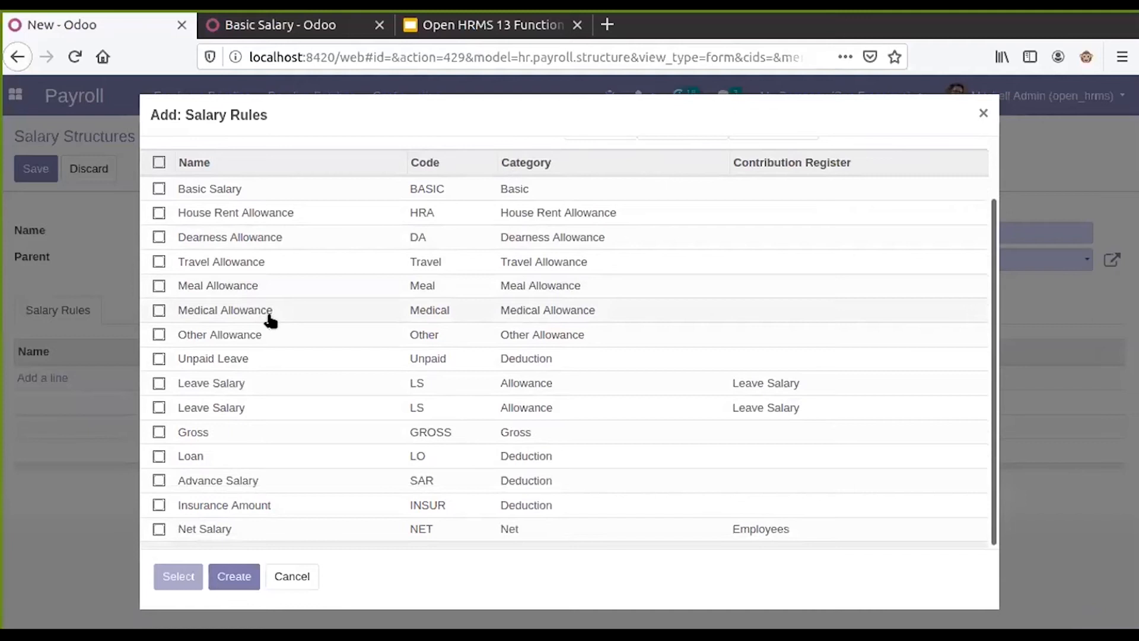
pyautogui.scroll(1, 270, 317)
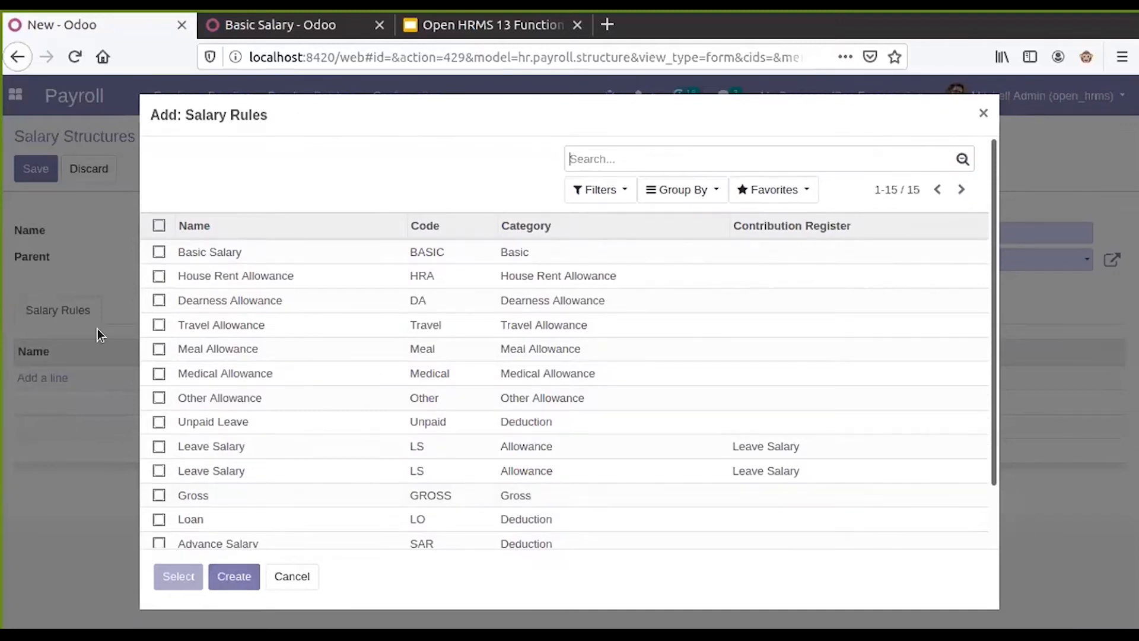
pyautogui.click(243, 581)
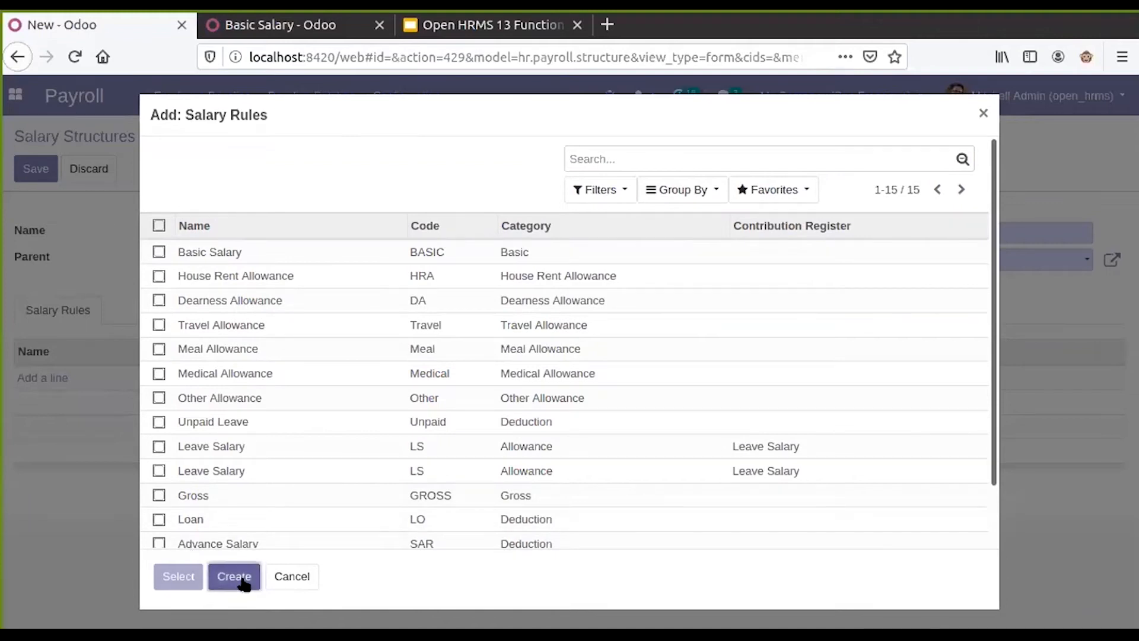
pyautogui.click(244, 191)
pyautogui.click(251, 186)
pyautogui.write('Bsic')
pyautogui.press('BackSpace')
pyautogui.press('BackSpace')
pyautogui.press('BackSpace')
pyautogui.write('asic for New Sala')
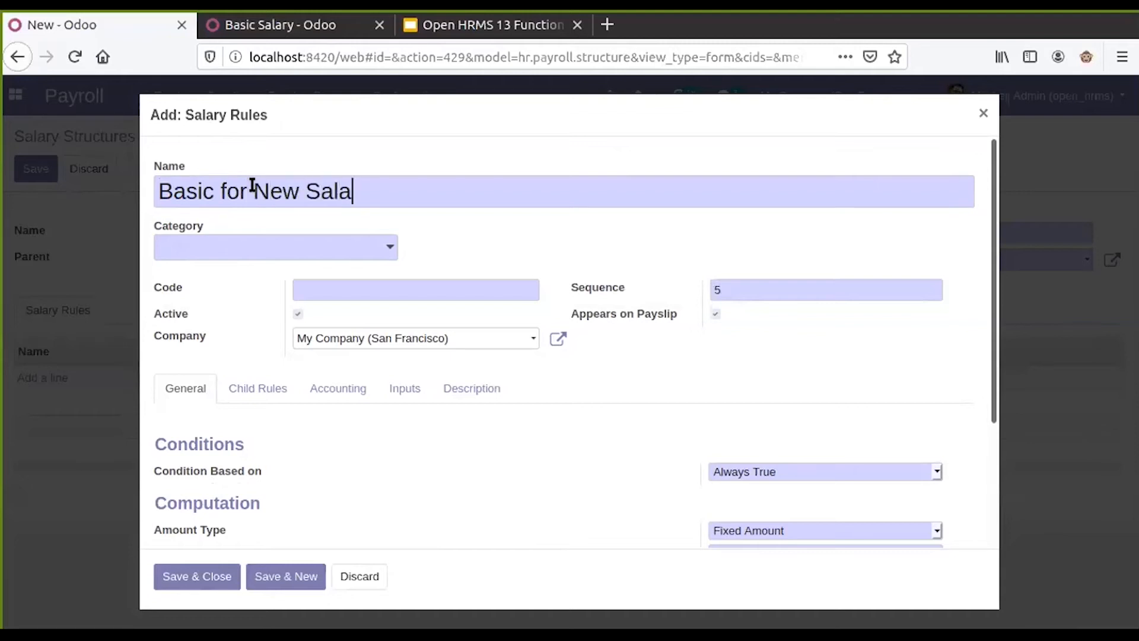
pyautogui.write('ry')
# Assign the new salary rule the Basic category, the code NEWBASIC and the sequence 1.
pyautogui.click(369, 252)
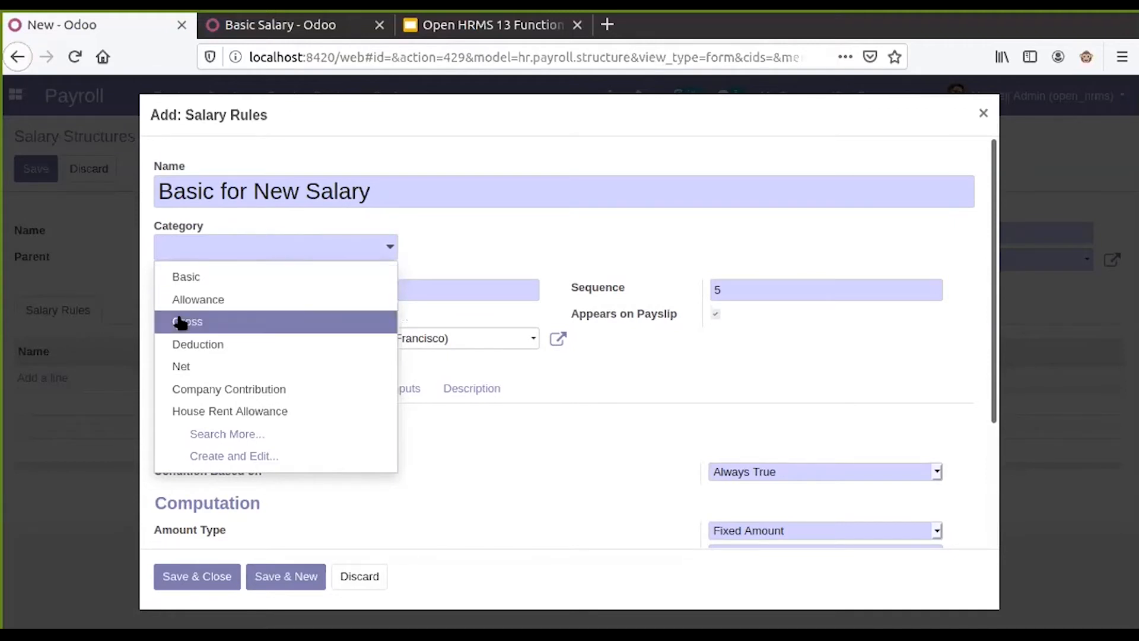
pyautogui.click(193, 283)
pyautogui.click(305, 291)
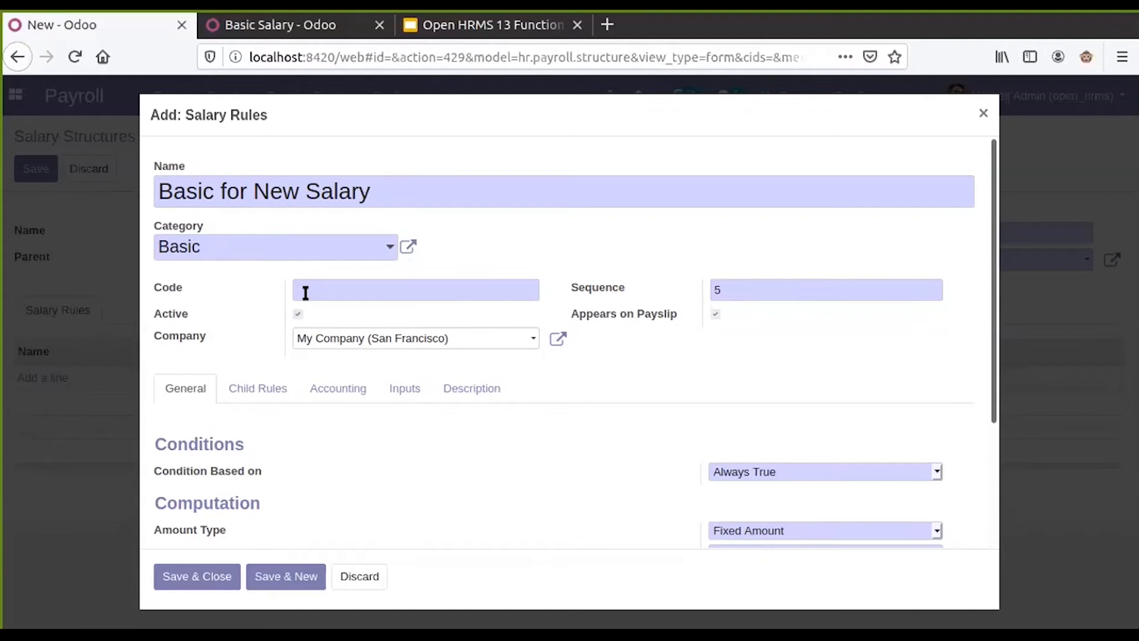
pyautogui.write('Ne')
pyautogui.press('BackSpace')
pyautogui.press('BackSpace')
pyautogui.write('NEWBASIC')
pyautogui.doubleClick(719, 289)
pyautogui.write('1')
pyautogui.scroll(-3, 276, 427)
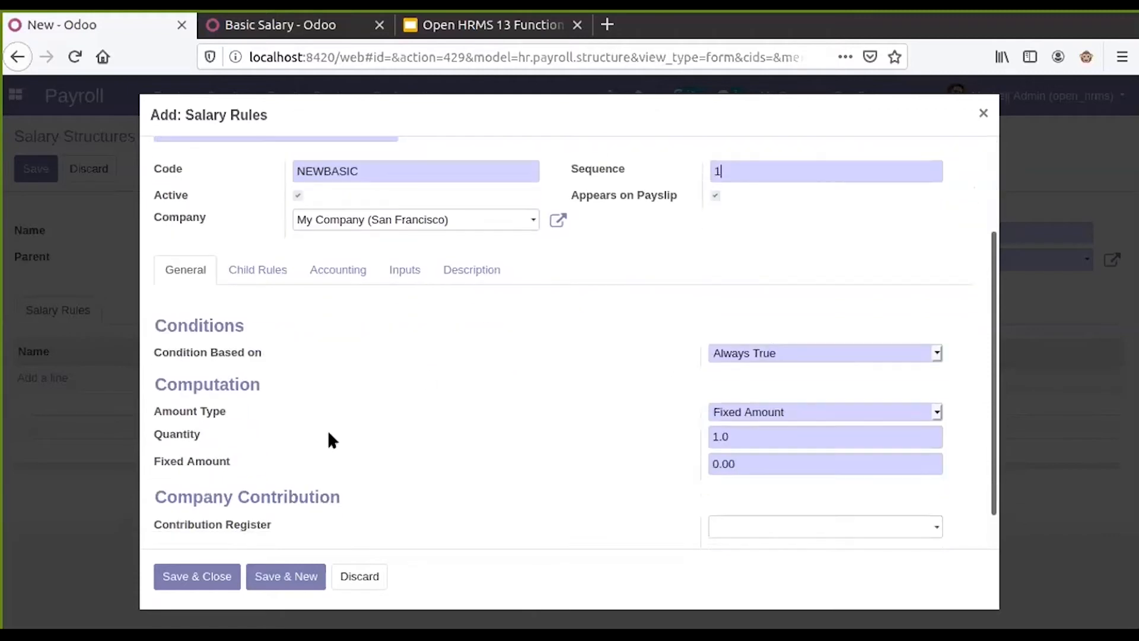
# Set the rule's amount type to Python Code and delete the explanatory comments from the default code.
pyautogui.click(807, 413)
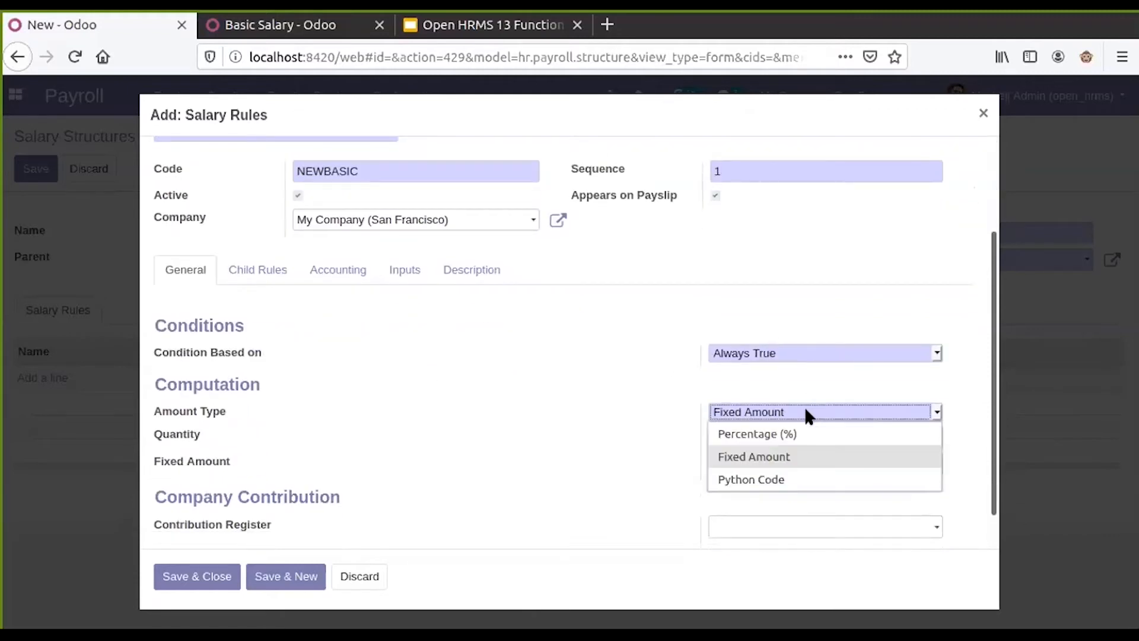
pyautogui.click(749, 478)
pyautogui.scroll(-3, 766, 493)
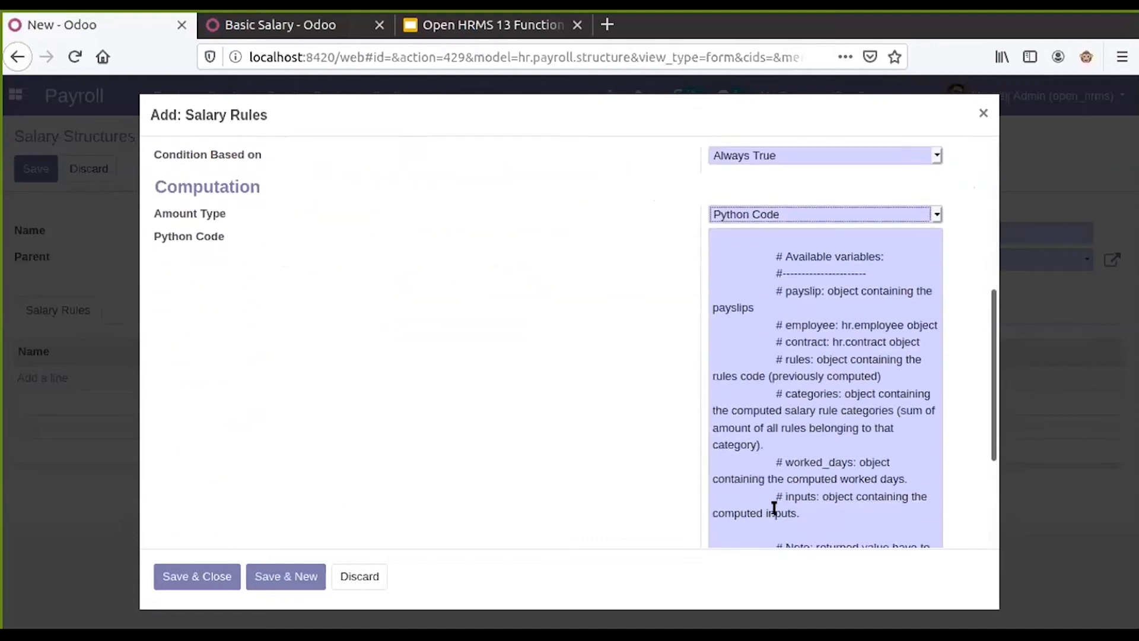
pyautogui.scroll(-3, 774, 508)
pyautogui.moveTo(863, 393); pyautogui.dragTo(898, 506)
pyautogui.scroll(3, 707, 198)
pyautogui.click(714, 228)
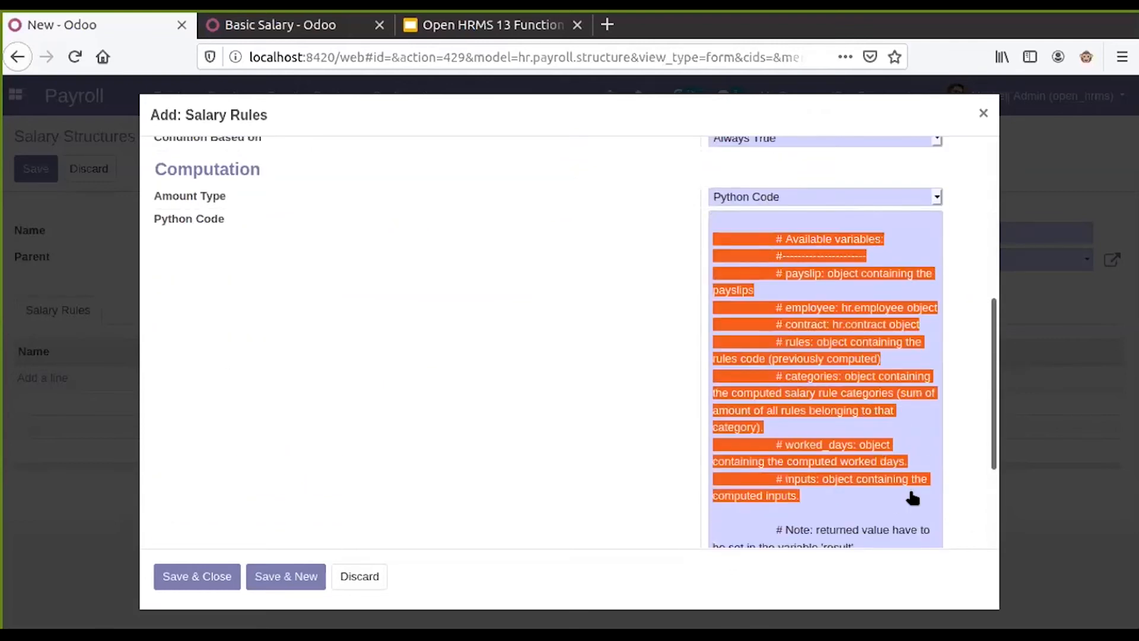
pyautogui.press('BackSpace')
pyautogui.moveTo(881, 392); pyautogui.dragTo(715, 366)
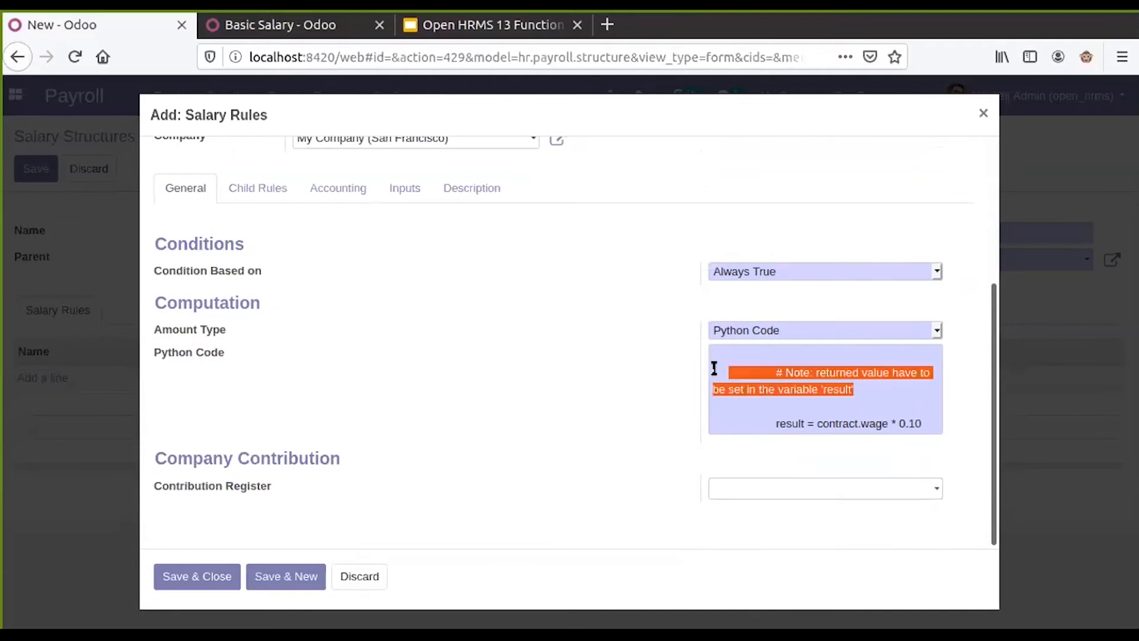
pyautogui.press('BackSpace')
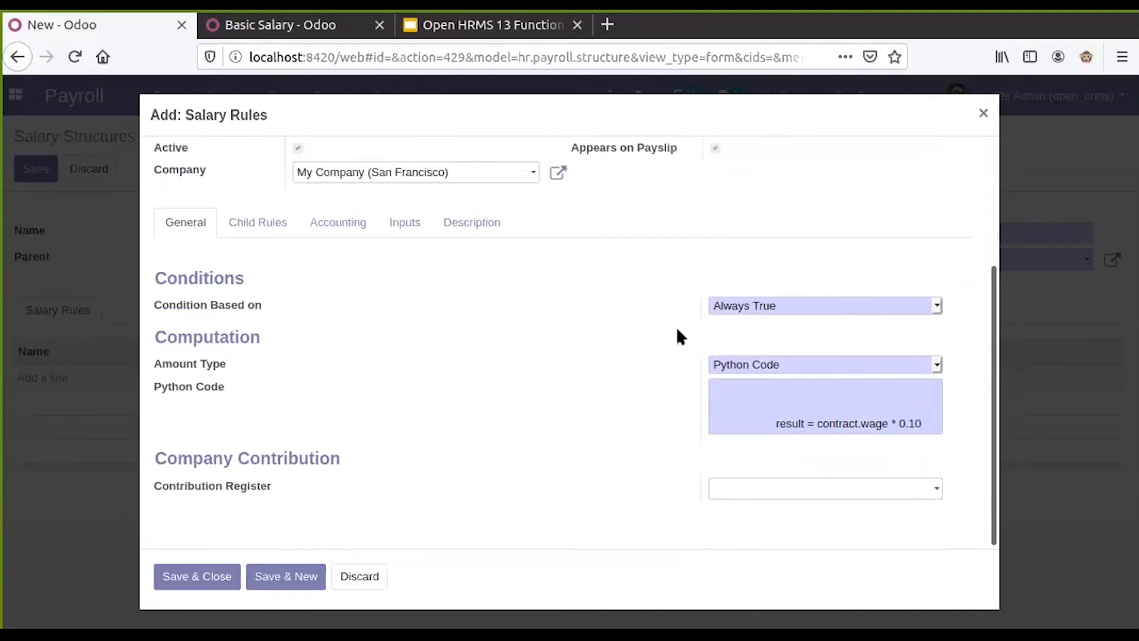
# Remove the blank line and indentation before result = contract.wage * 0.10 in the Python code.
pyautogui.moveTo(771, 430); pyautogui.dragTo(702, 417)
pyautogui.click(750, 418)
pyautogui.moveTo(774, 420); pyautogui.dragTo(711, 416)
pyautogui.press('BackSpace')
pyautogui.press('BackSpace')
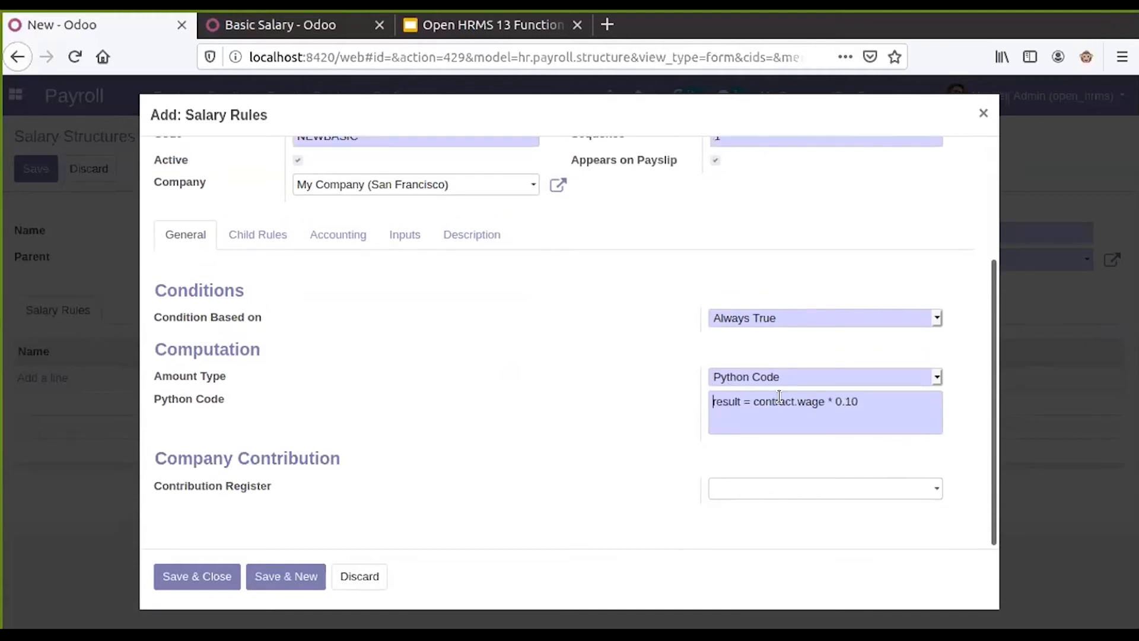
pyautogui.scroll(3, 591, 359)
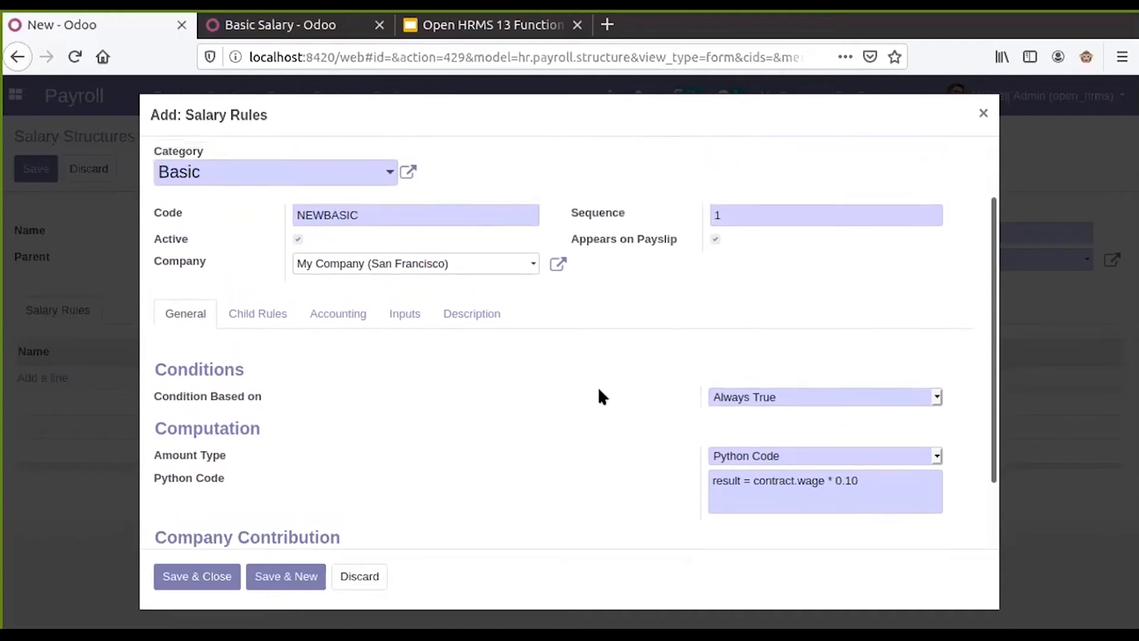
pyautogui.scroll(-1, 597, 387)
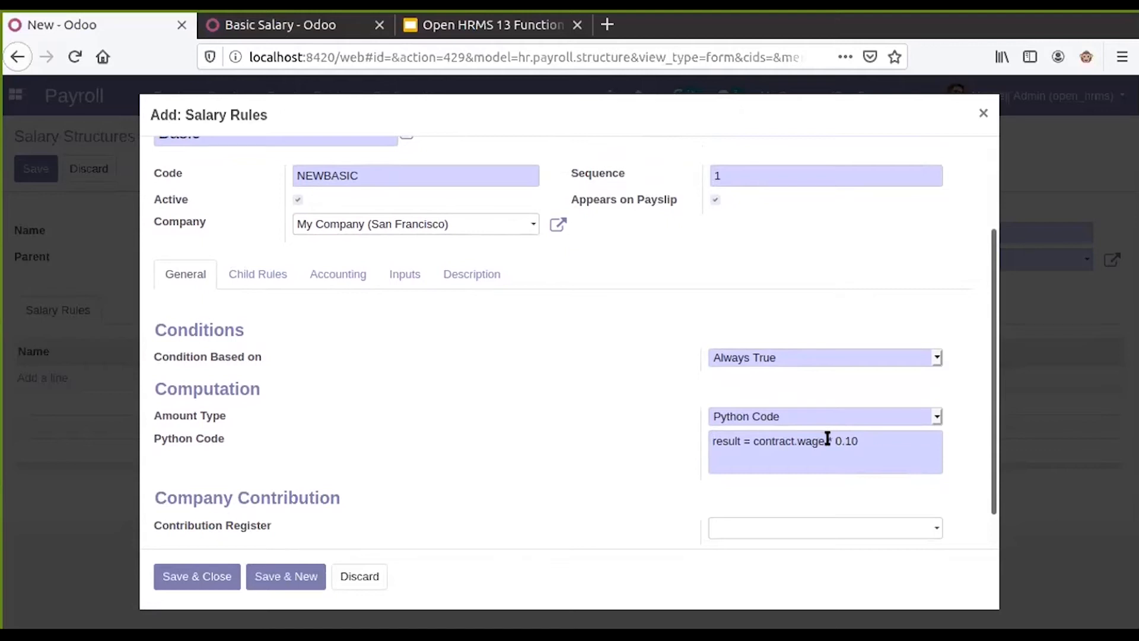
# Try to base the rule's result on worked_days.WORK instead of the contract wage, and clear that expression.
pyautogui.moveTo(866, 439); pyautogui.dragTo(752, 439)
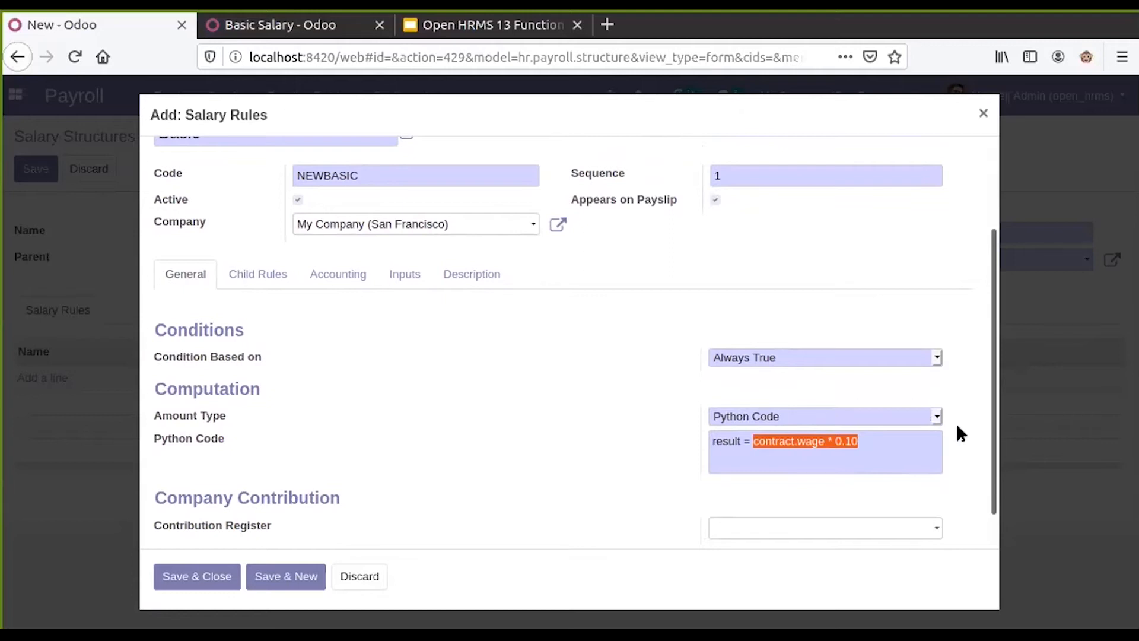
pyautogui.write('worke')
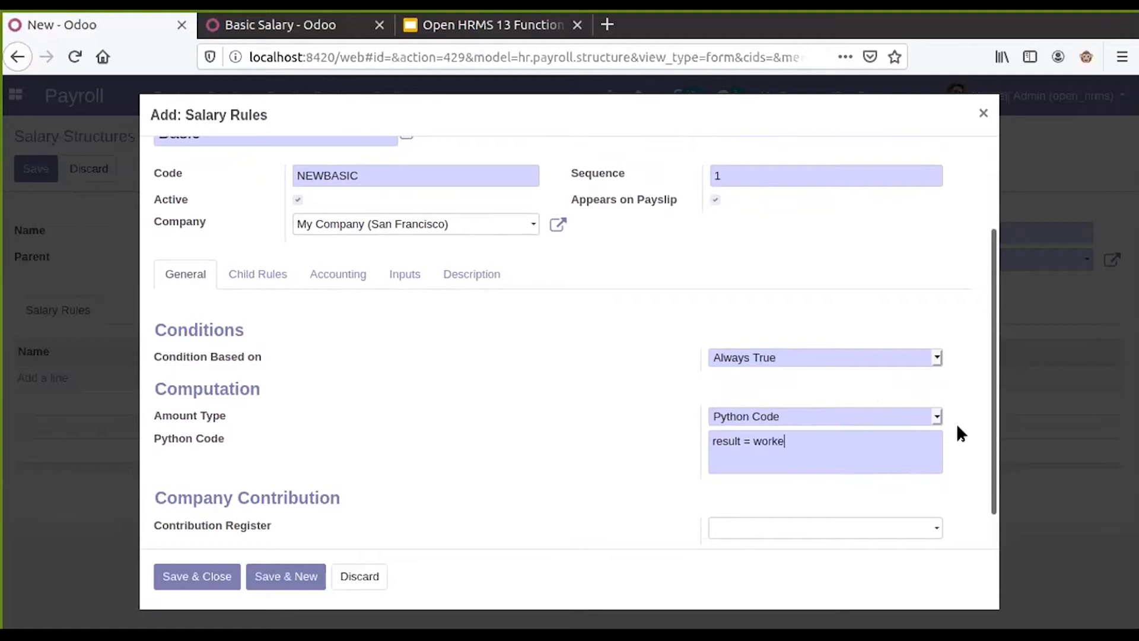
pyautogui.write('d_days.WORK')
pyautogui.press('BackSpace')
pyautogui.press('BackSpace')
pyautogui.press('BackSpace')
pyautogui.press('BackSpace')
pyautogui.press('BackSpace')
pyautogui.press('BackSpace')
pyautogui.press('BackSpace')
pyautogui.press('BackSpace')
pyautogui.press('BackSpace')
pyautogui.press('BackSpace')
pyautogui.press('BackSpace')
pyautogui.press('BackSpace')
pyautogui.press('BackSpace')
pyautogui.press('BackSpace')
pyautogui.press('BackSpace')
pyautogui.press('BackSpace')
# Enter contract.wage as the result in the rule's Python code.
pyautogui.write('Co')
pyautogui.press('BackSpace')
pyautogui.press('BackSpace')
pyautogui.write('contract.wage')
pyautogui.scroll(-1, 470, 456)
# Review the rule's child rules, accounting, inputs and description settings, and discard the rule.
pyautogui.scroll(5, 356, 442)
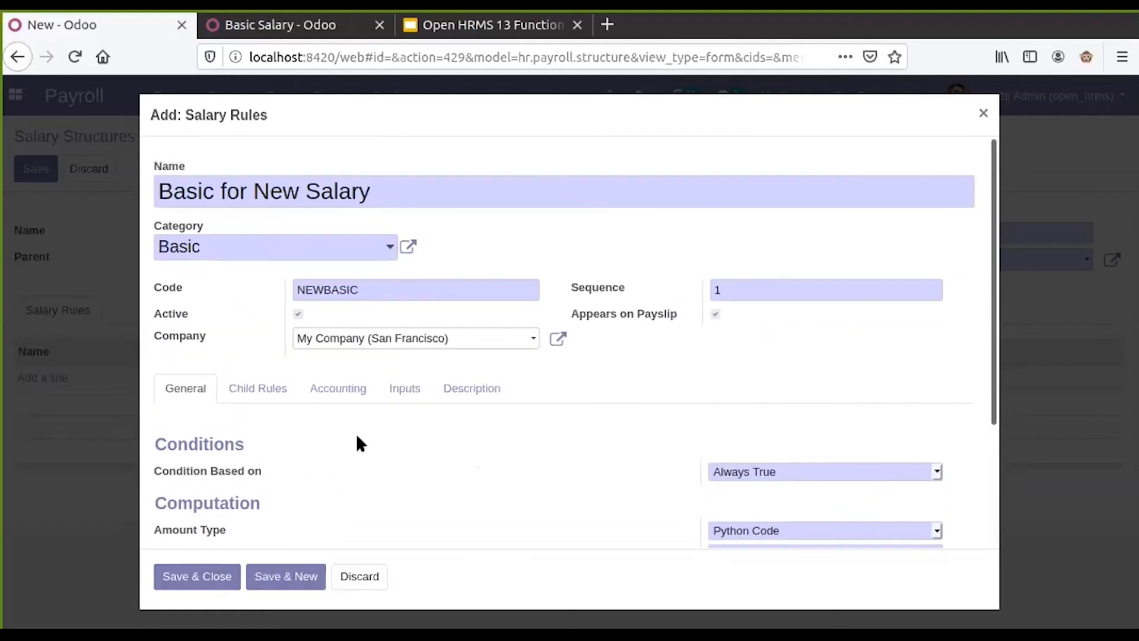
pyautogui.scroll(-4, 320, 380)
pyautogui.click(265, 270)
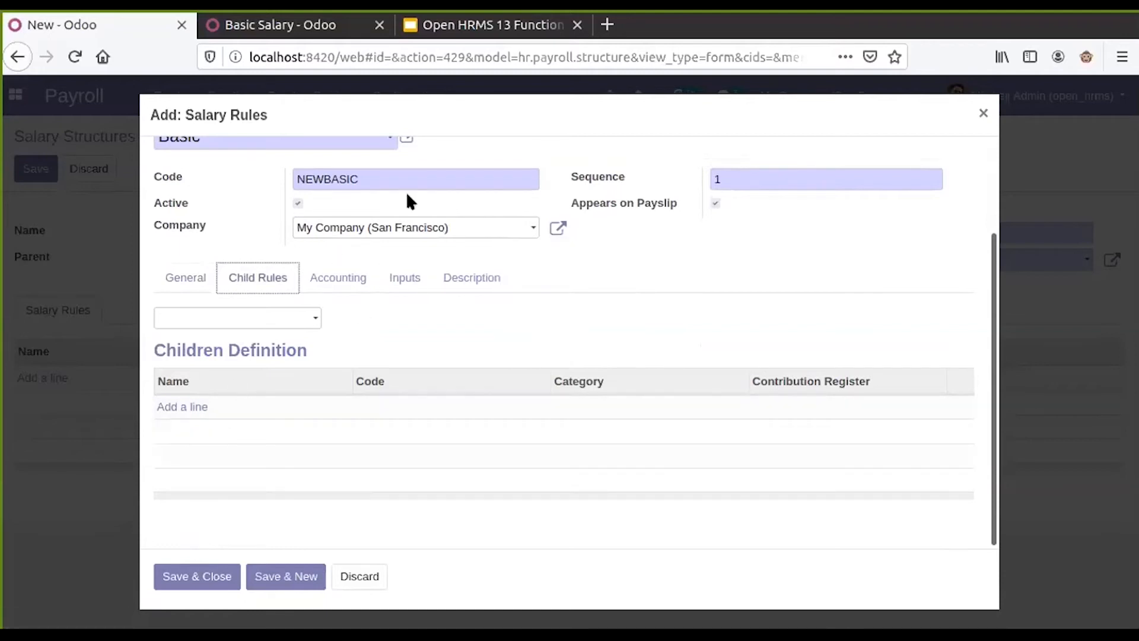
pyautogui.scroll(2, 231, 175)
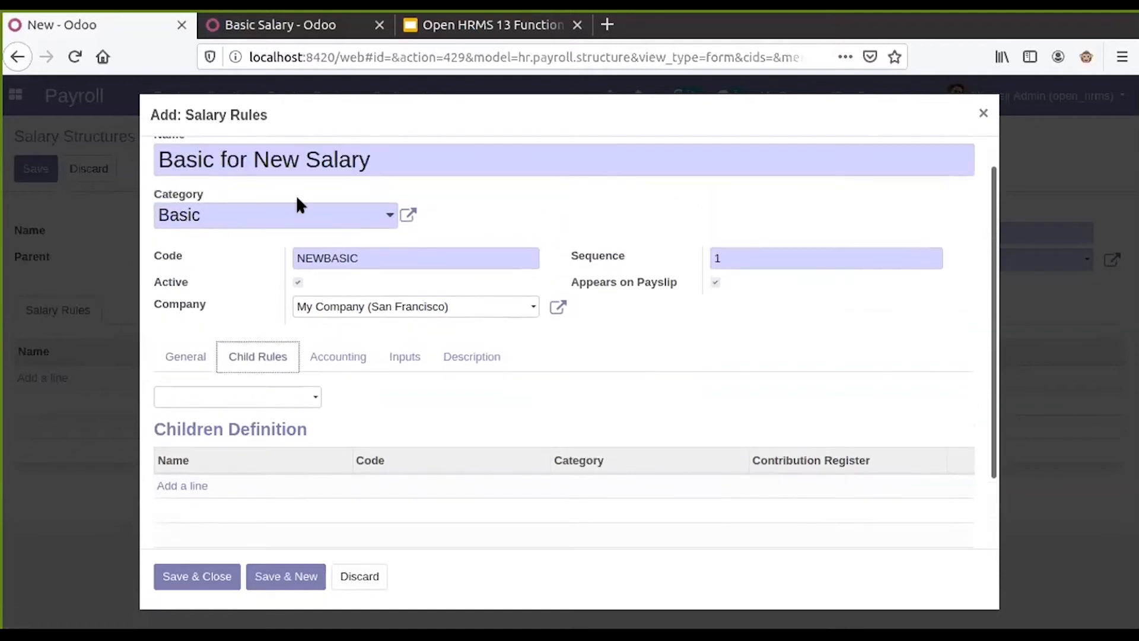
pyautogui.scroll(1, 284, 184)
pyautogui.scroll(-1, 322, 200)
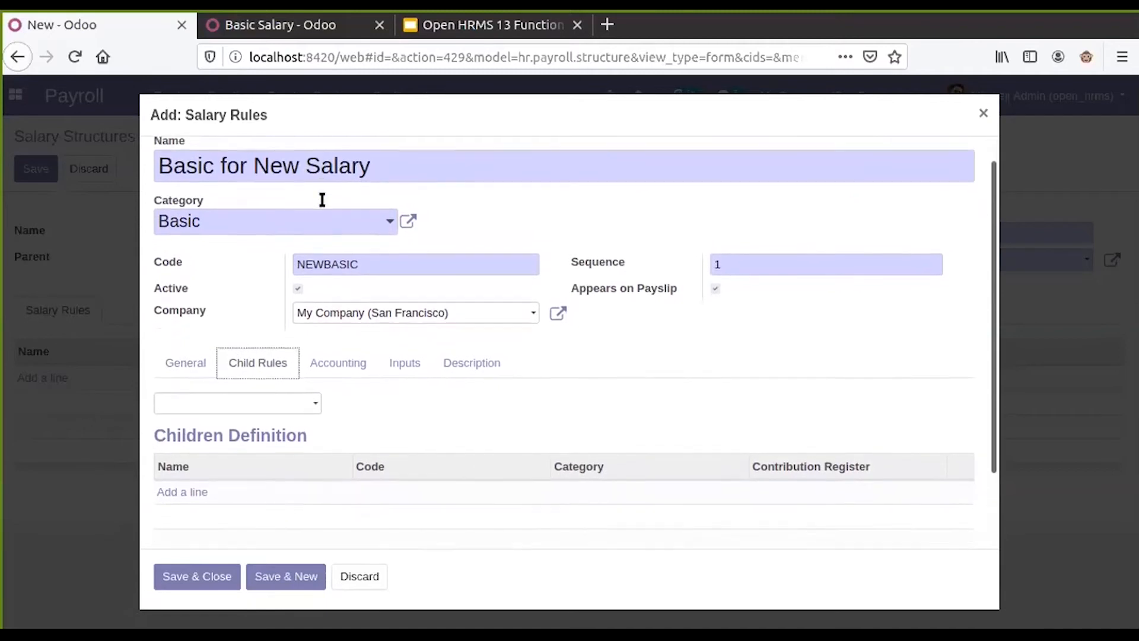
pyautogui.scroll(-2, 330, 465)
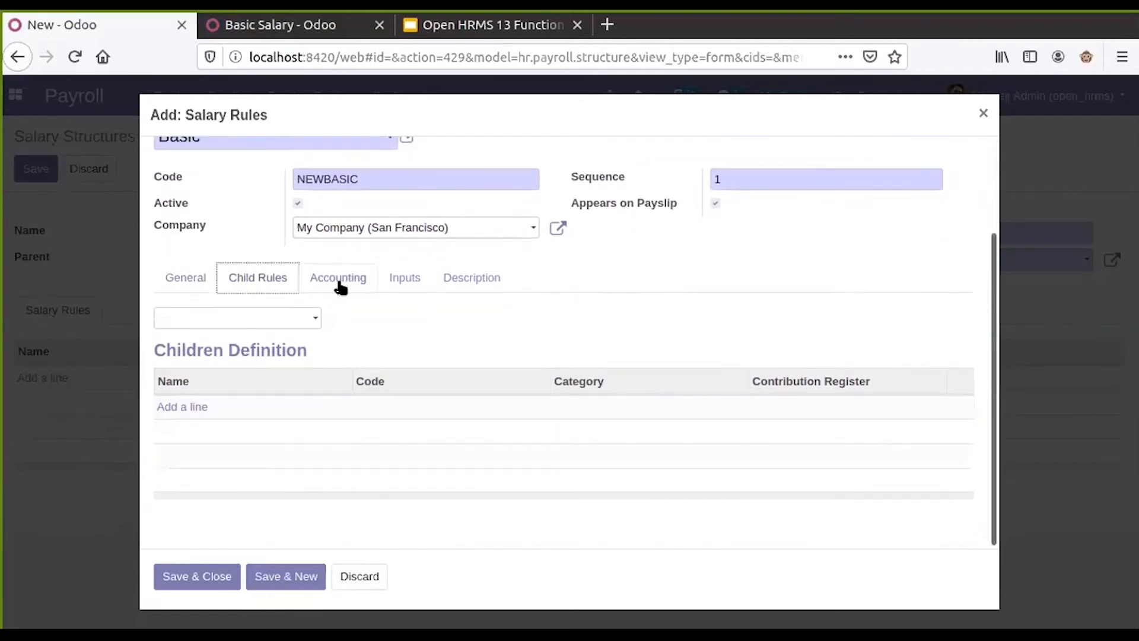
pyautogui.click(339, 287)
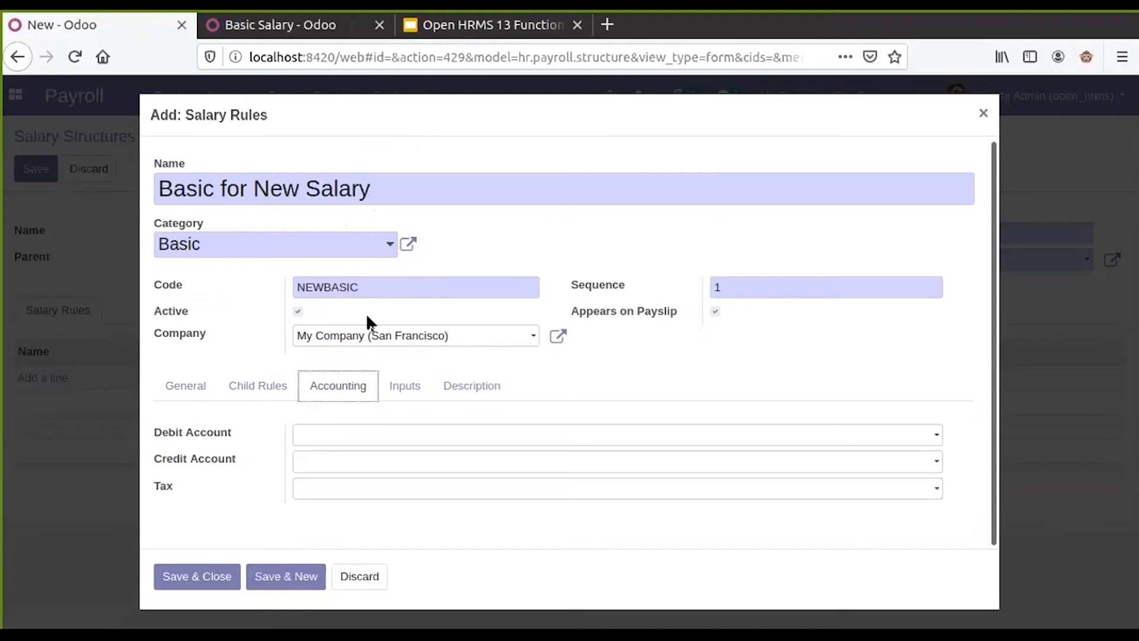
pyautogui.click(406, 385)
pyautogui.scroll(-1, 308, 423)
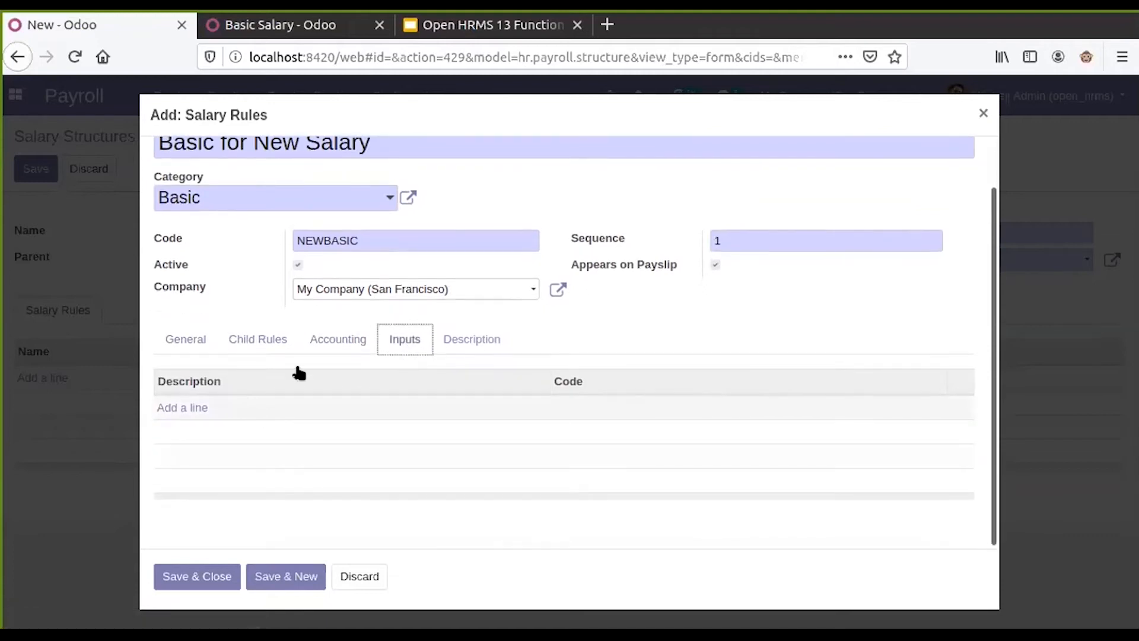
pyautogui.click(456, 338)
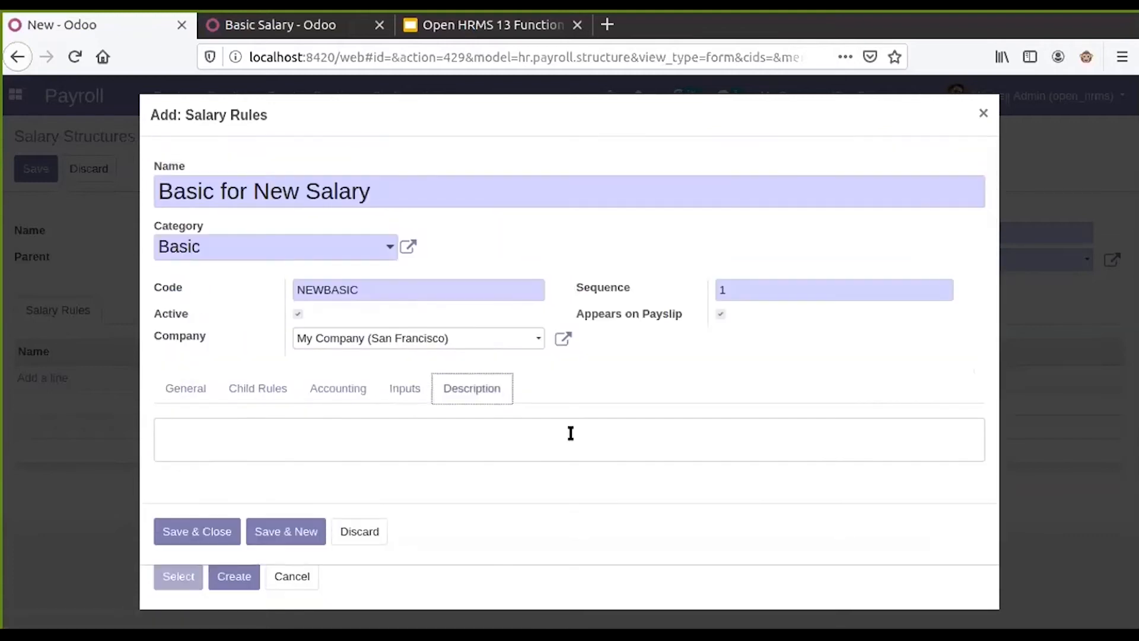
pyautogui.click(358, 530)
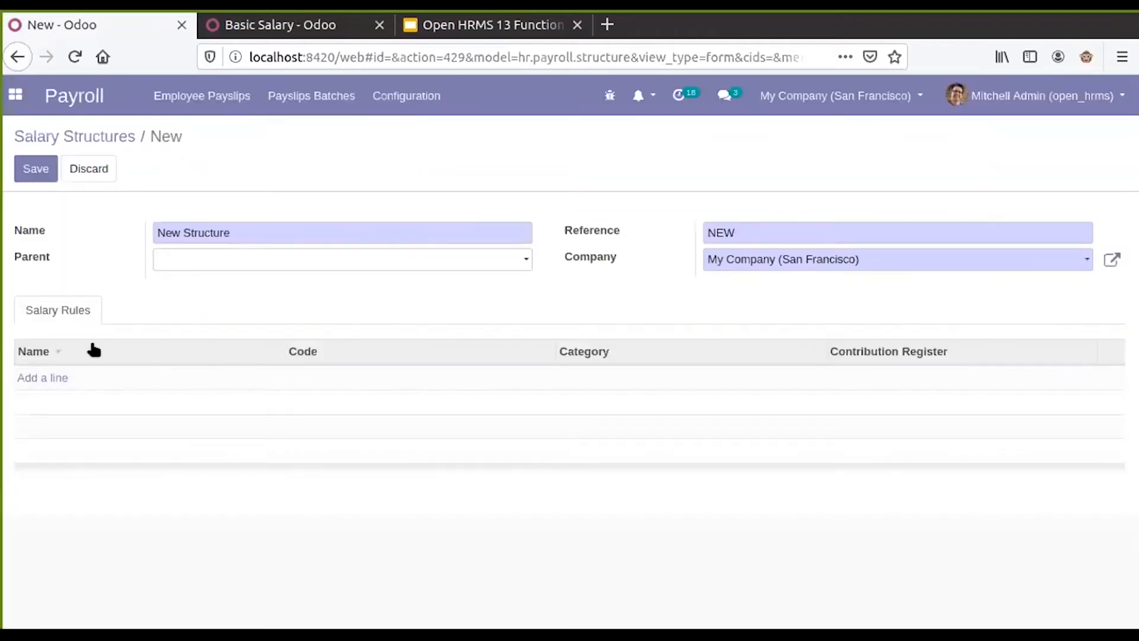
# Add the existing Basic Salary rule to the new salary structure.
pyautogui.click(59, 379)
pyautogui.scroll(-2, 236, 275)
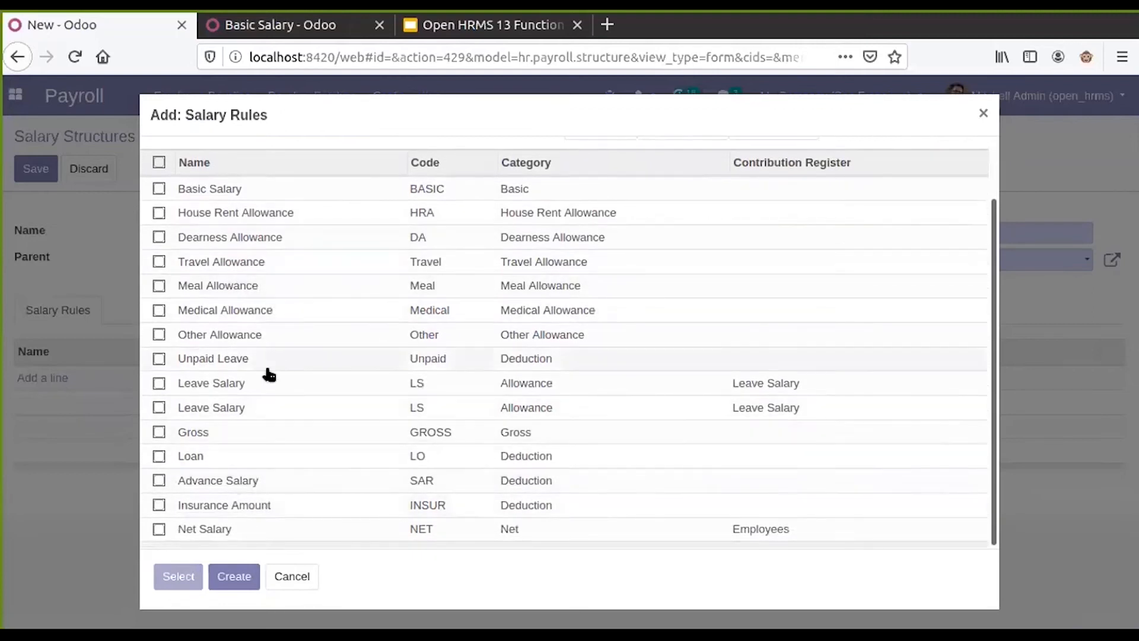
pyautogui.click(252, 190)
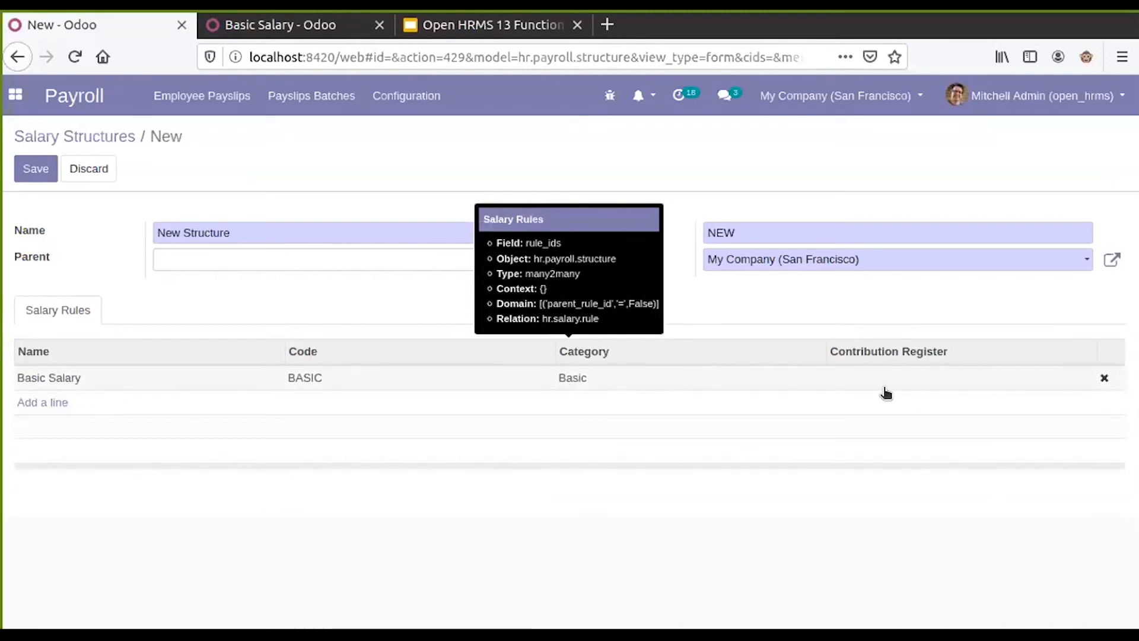
# Start a new salary rule for the structure named Allowance, with the Allowance category and the code ALL.
pyautogui.click(51, 402)
pyautogui.scroll(-1, 251, 542)
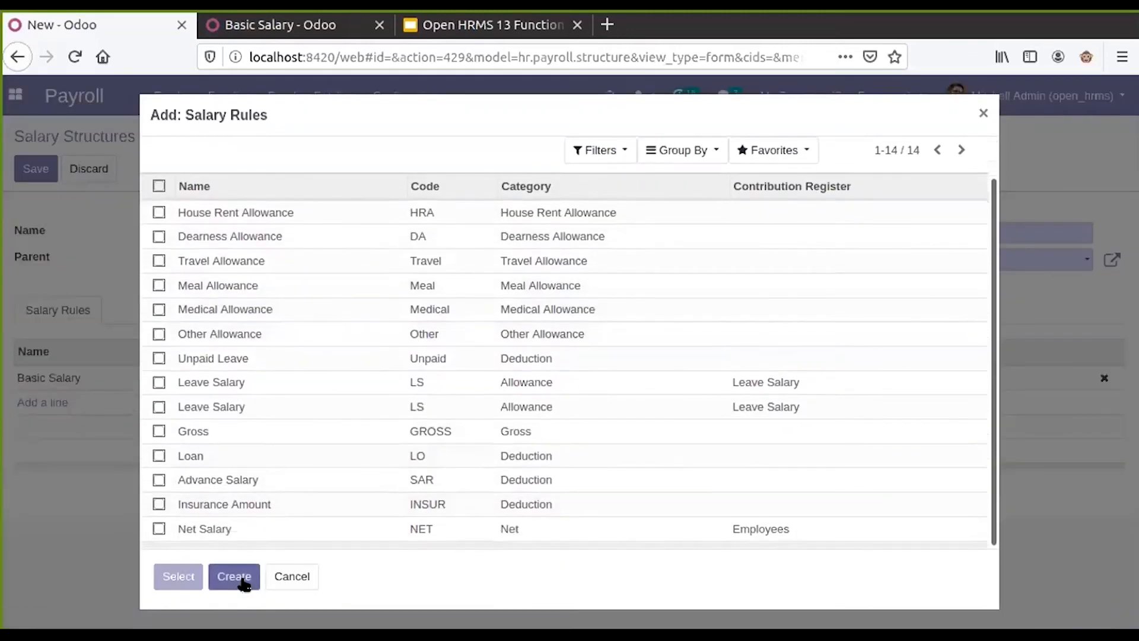
pyautogui.click(238, 576)
pyautogui.click(279, 190)
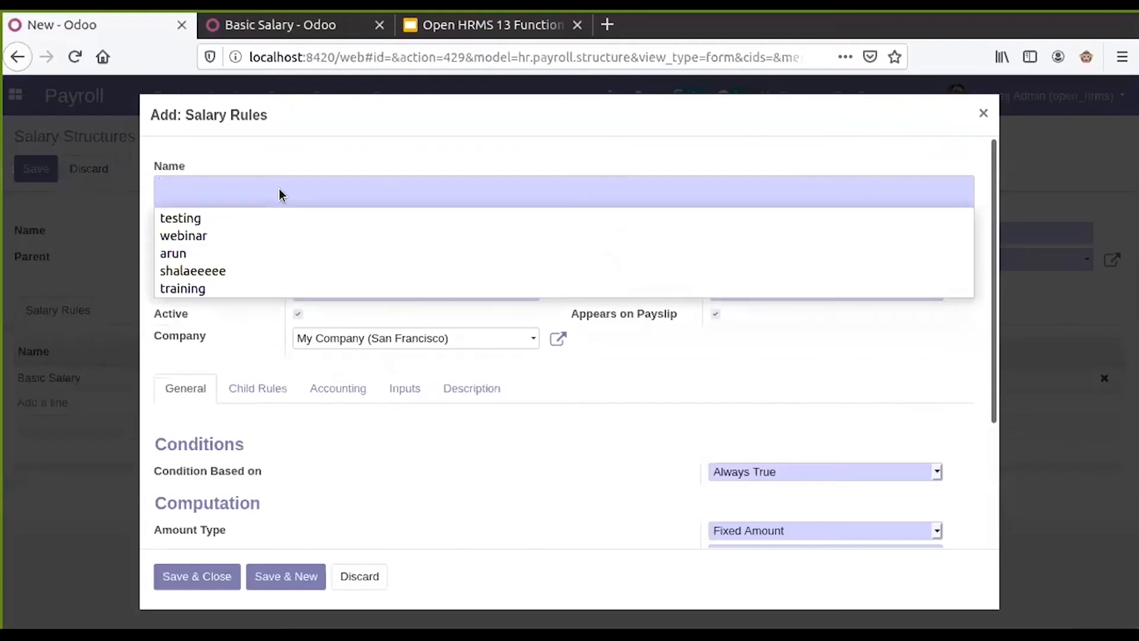
pyautogui.write('Allowance')
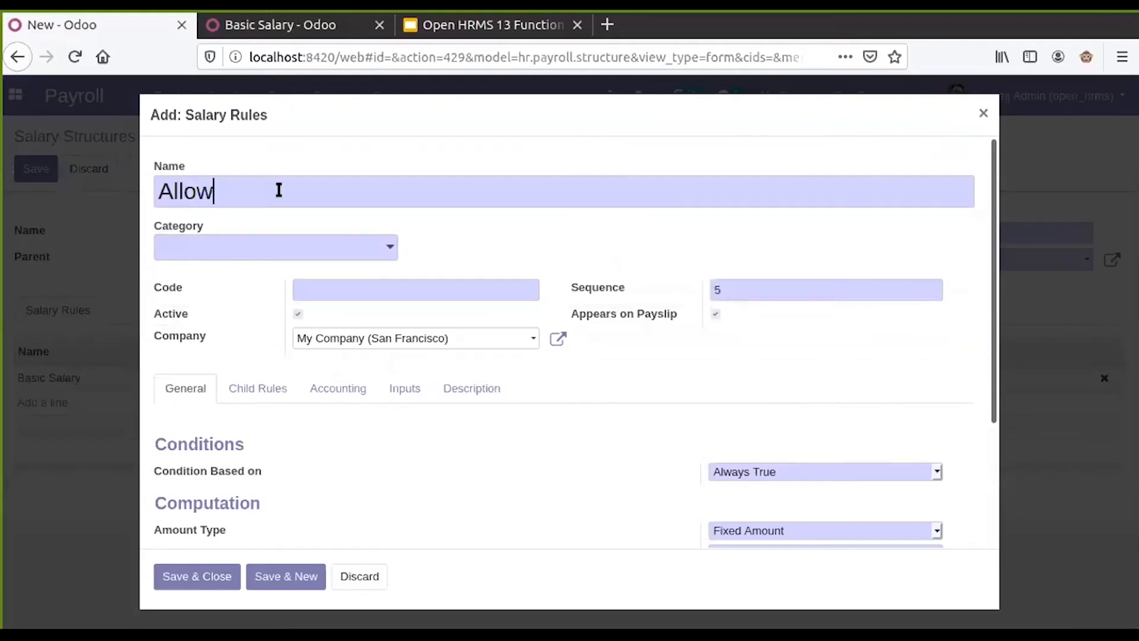
pyautogui.click(367, 246)
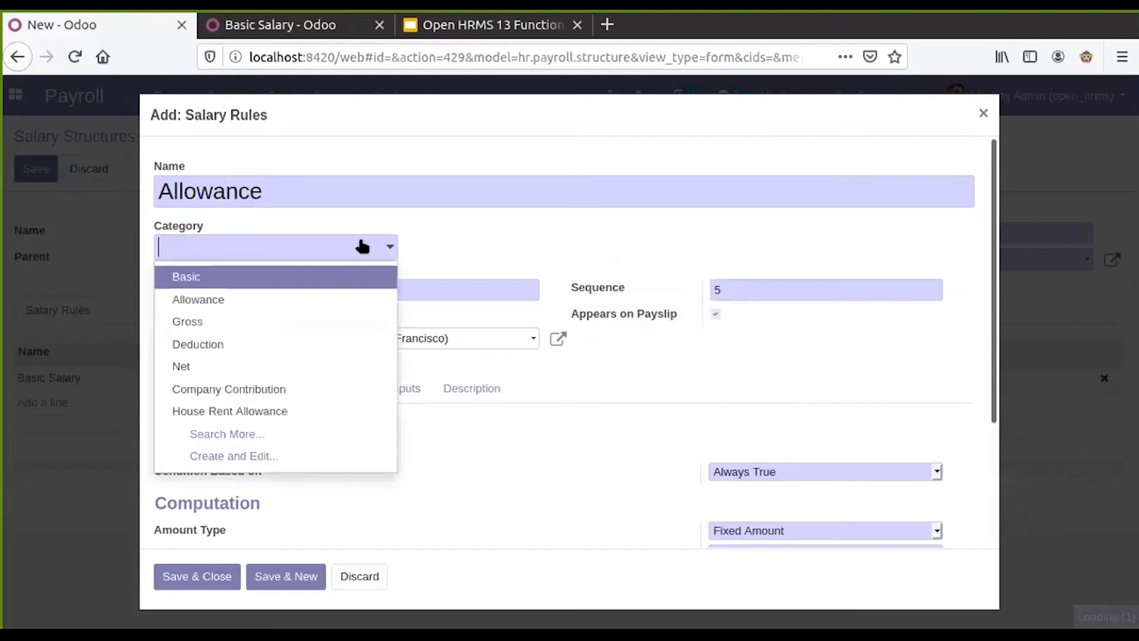
pyautogui.click(261, 295)
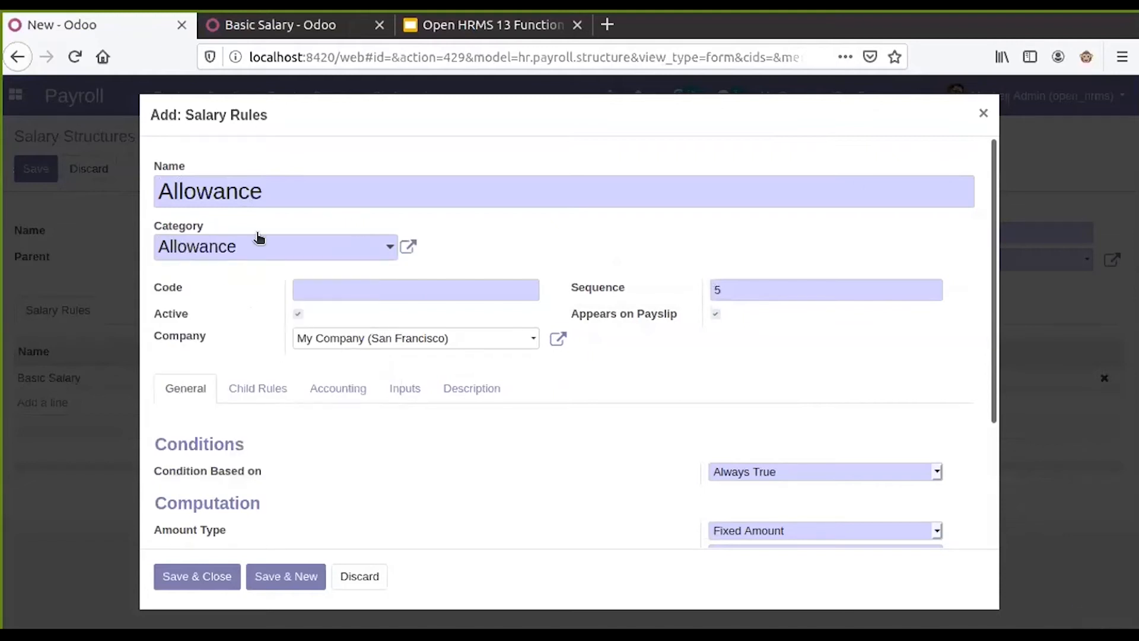
pyautogui.scroll(-1, 269, 233)
pyautogui.click(318, 241)
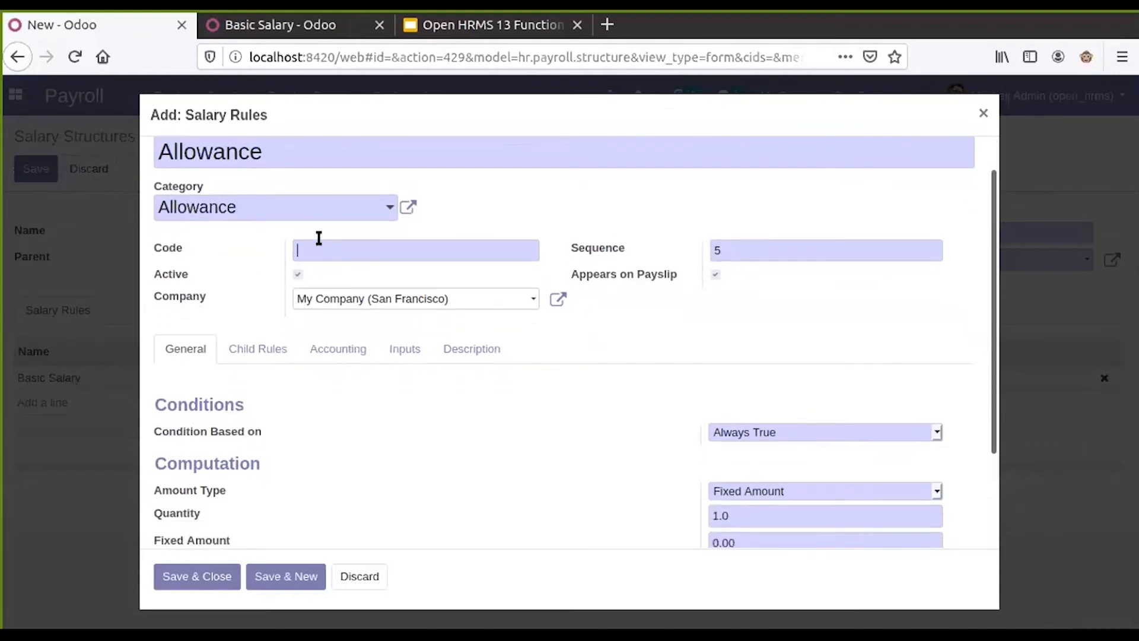
pyautogui.write('ALL')
# Set the Allowance rule's amount type to Percentage (%).
pyautogui.scroll(-2, 611, 380)
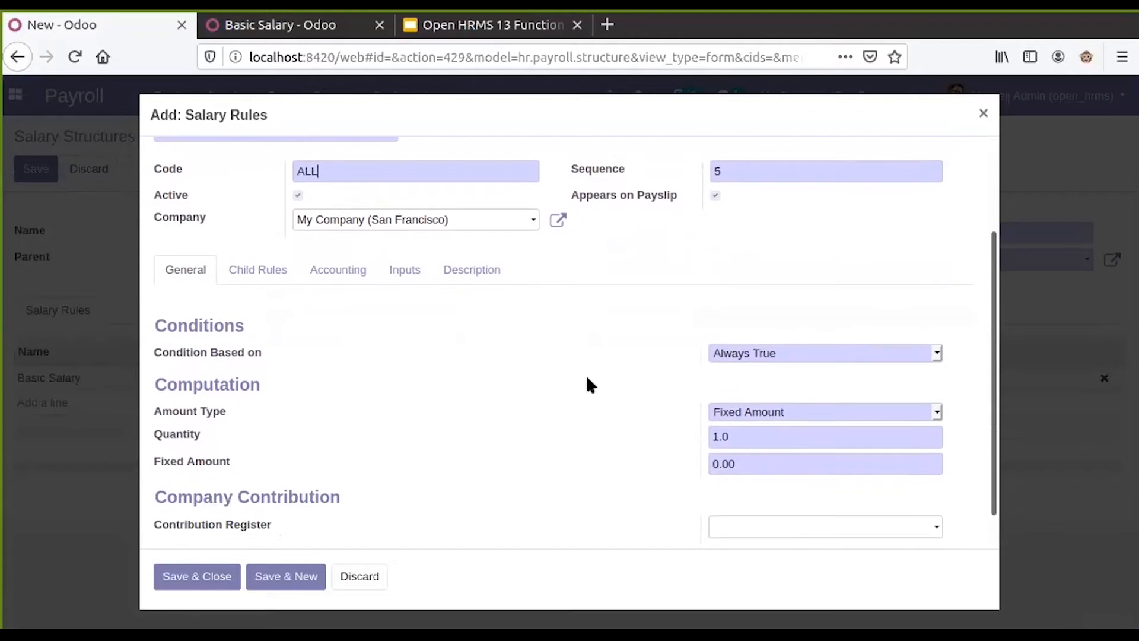
pyautogui.click(771, 415)
pyautogui.click(770, 427)
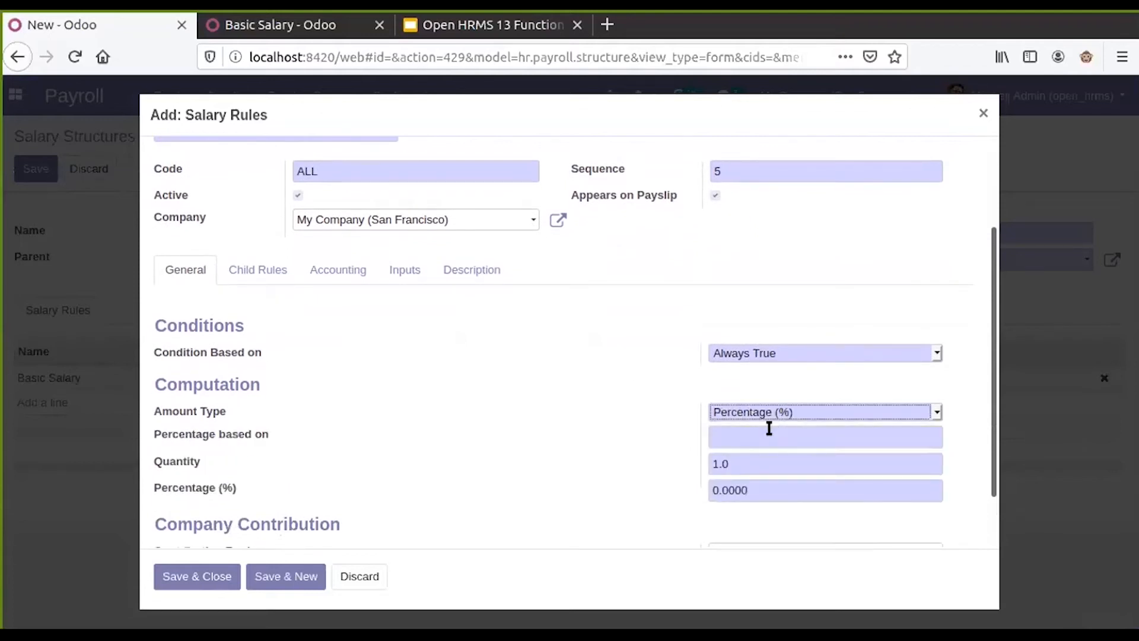
# Base the Allowance rule's percentage computation on contract.wage.
pyautogui.click(738, 438)
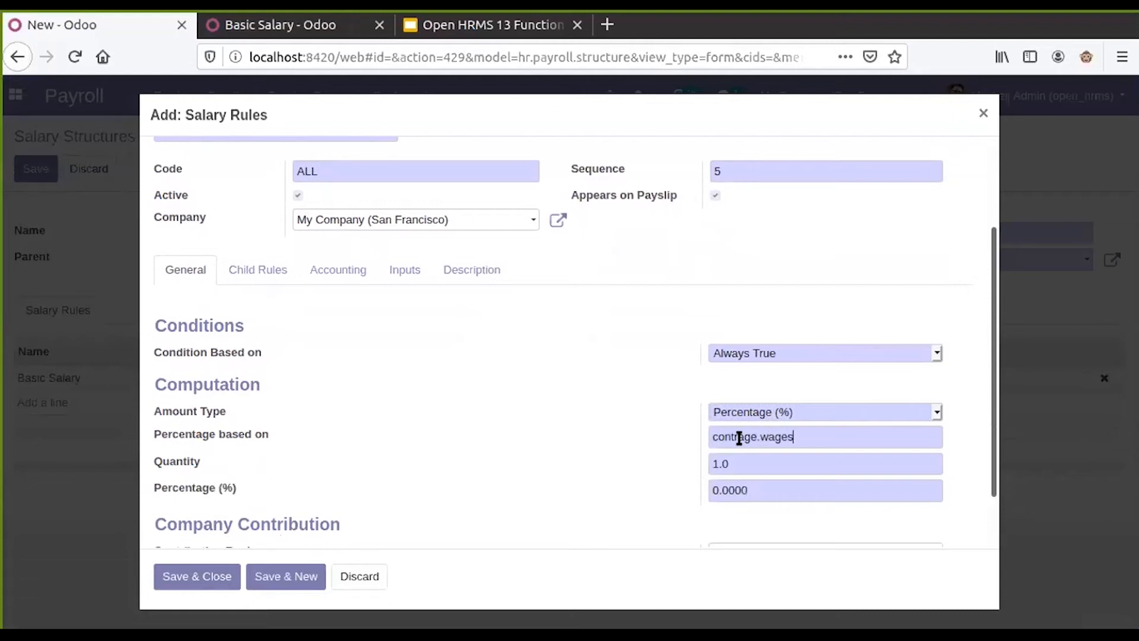
pyautogui.click(751, 437)
pyautogui.press('BackSpace')
pyautogui.press('BackSpace')
pyautogui.write('ct')
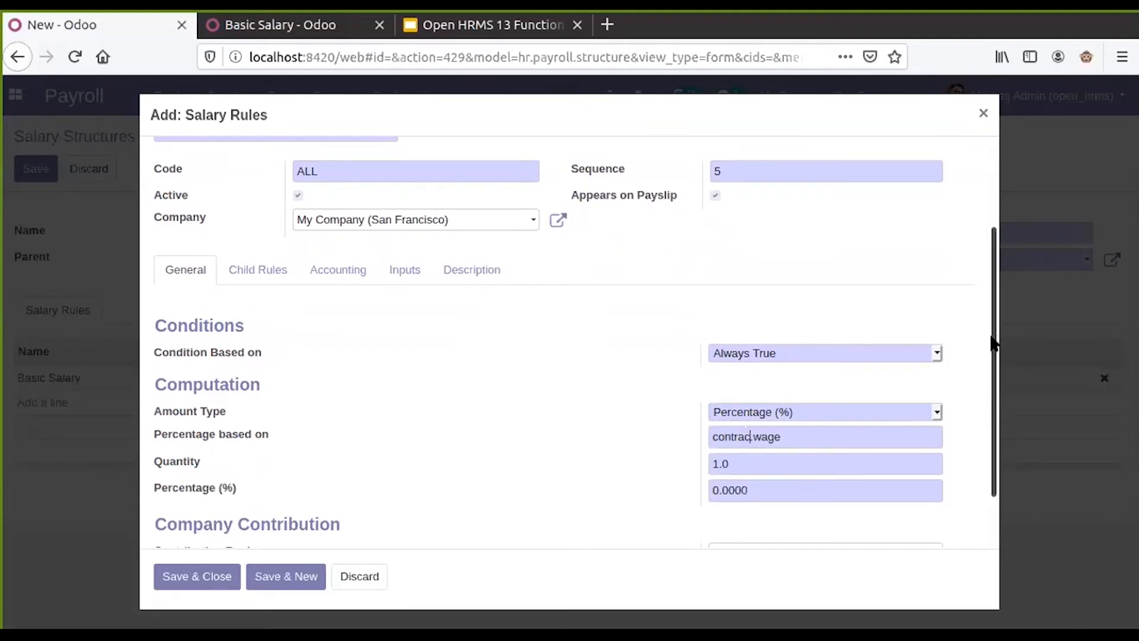
# Set the Allowance rule's percentage to 50, then save the rule and close its form.
pyautogui.doubleClick(767, 489)
pyautogui.write('1')
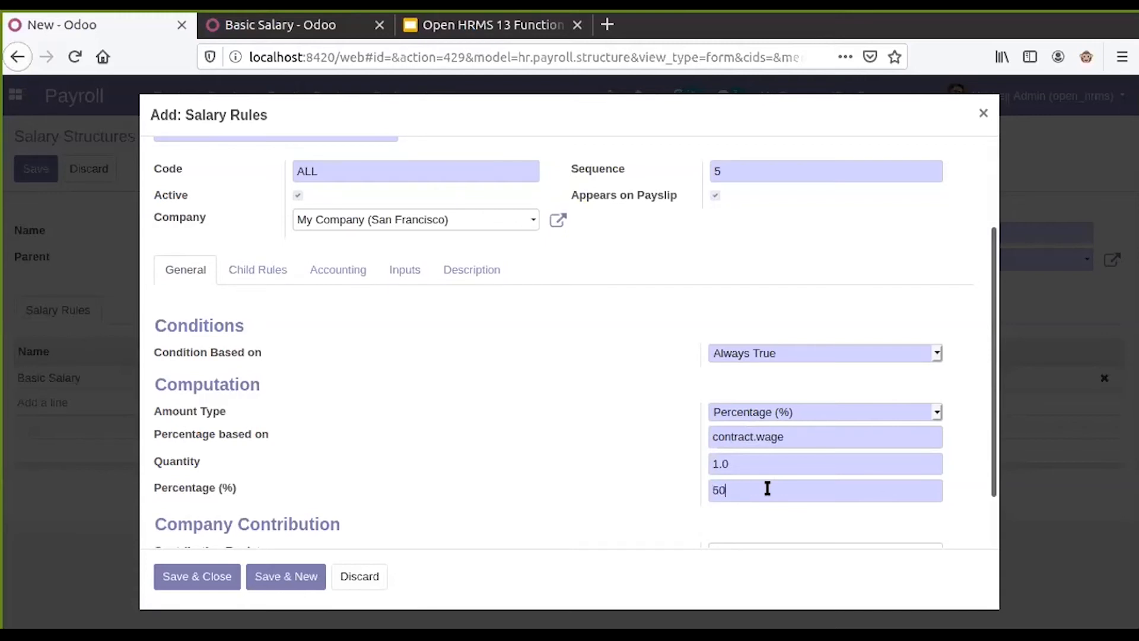
pyautogui.scroll(-2, 585, 423)
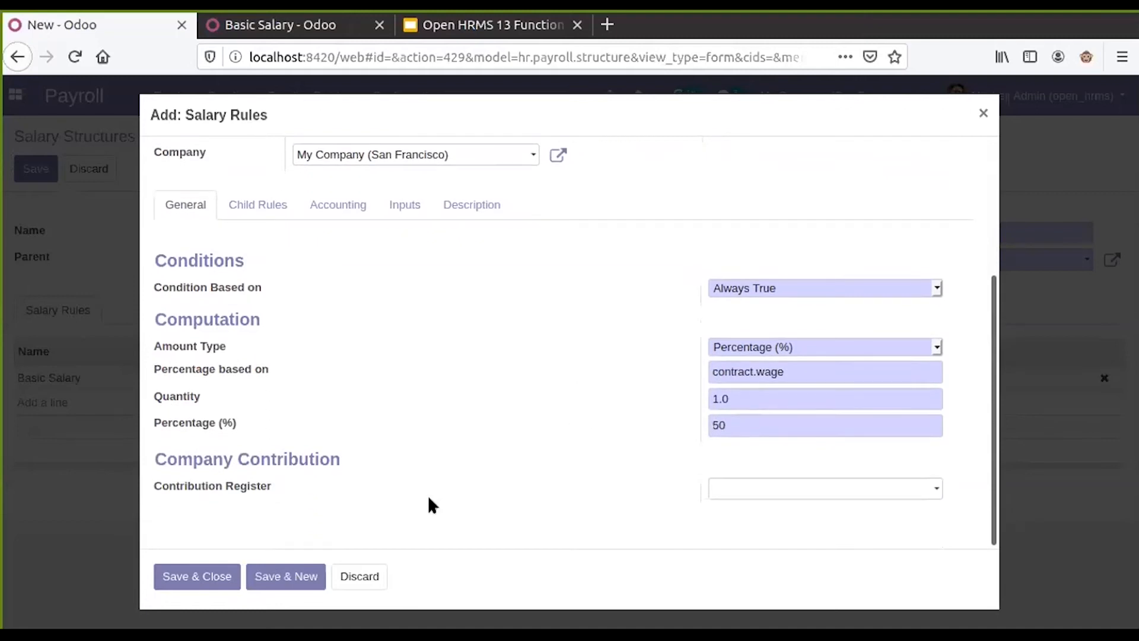
pyautogui.click(193, 581)
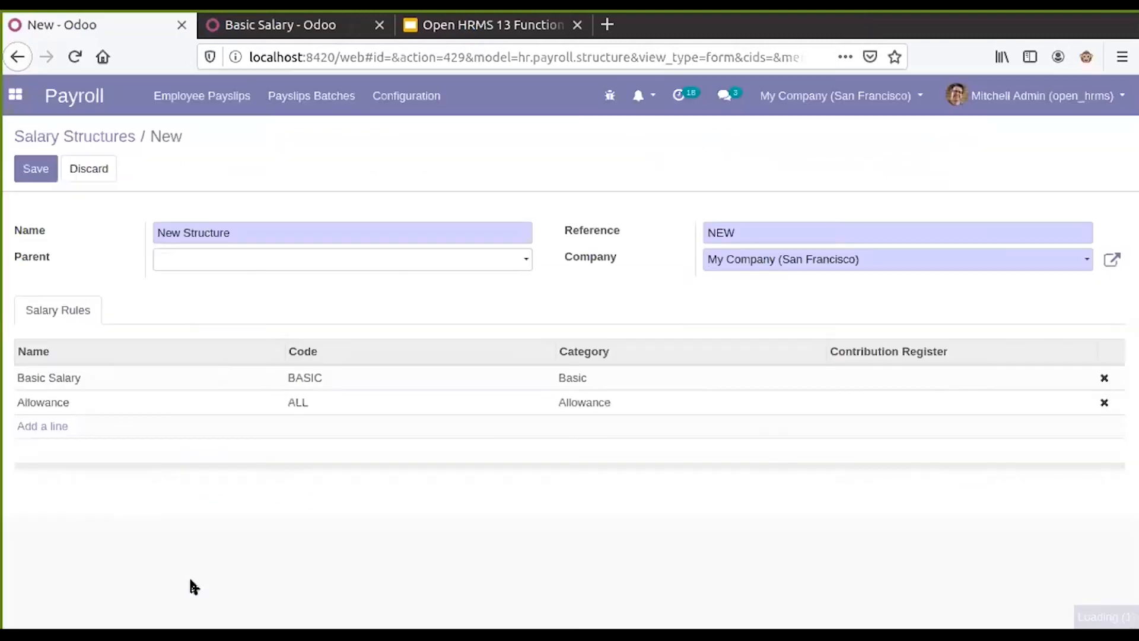
# Add the existing Gross and Net Salary rules to the new salary structure.
pyautogui.click(42, 428)
pyautogui.scroll(-1, 234, 418)
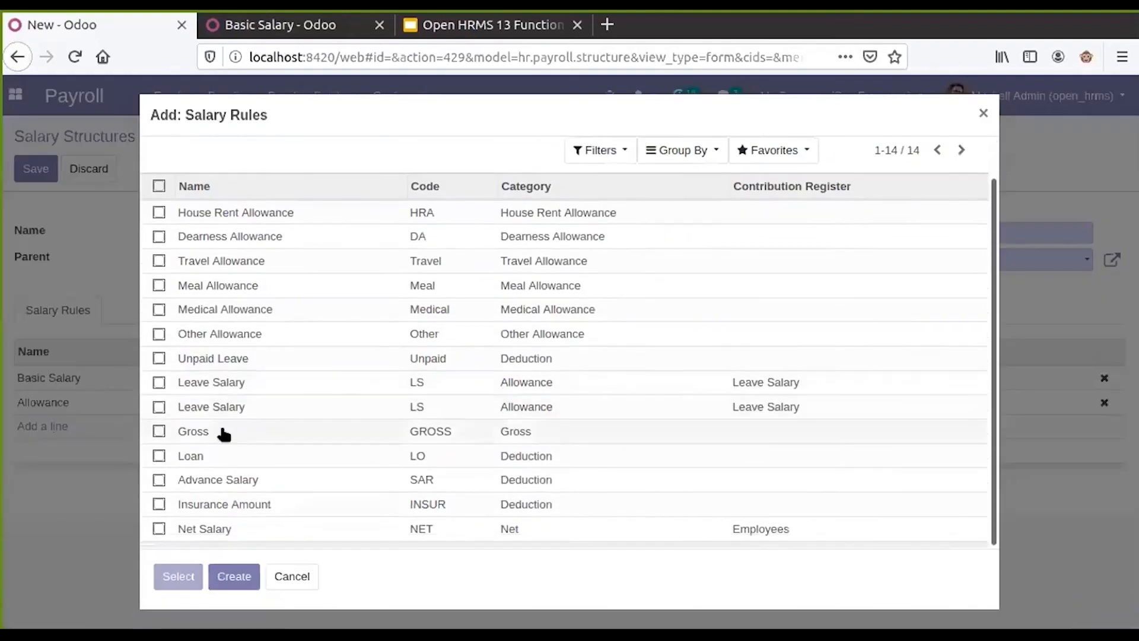
pyautogui.click(159, 430)
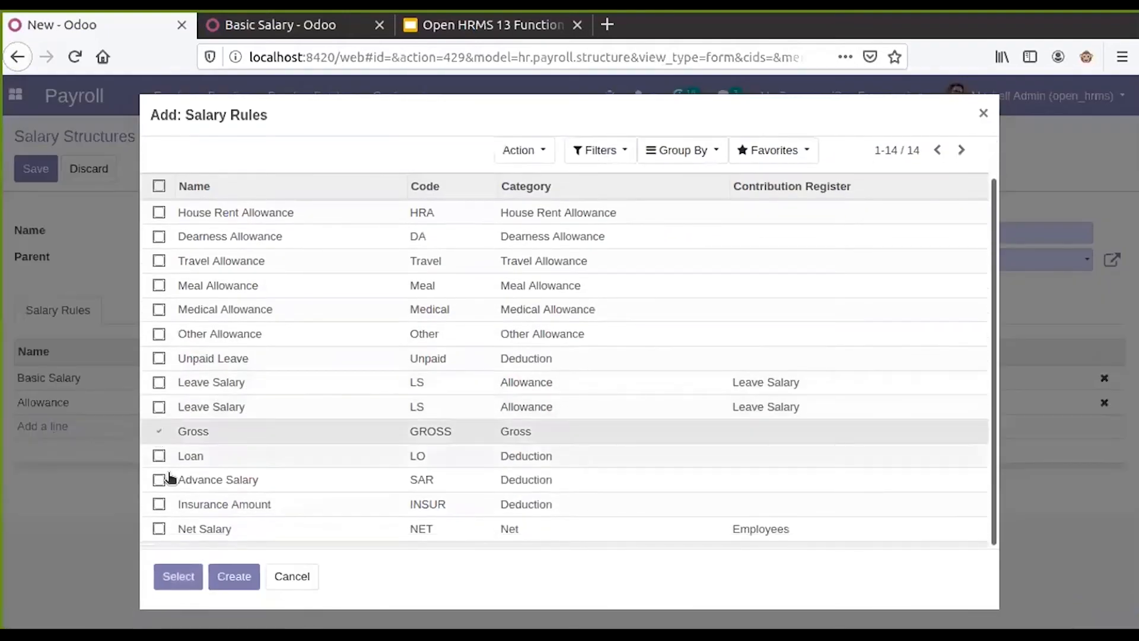
pyautogui.click(158, 528)
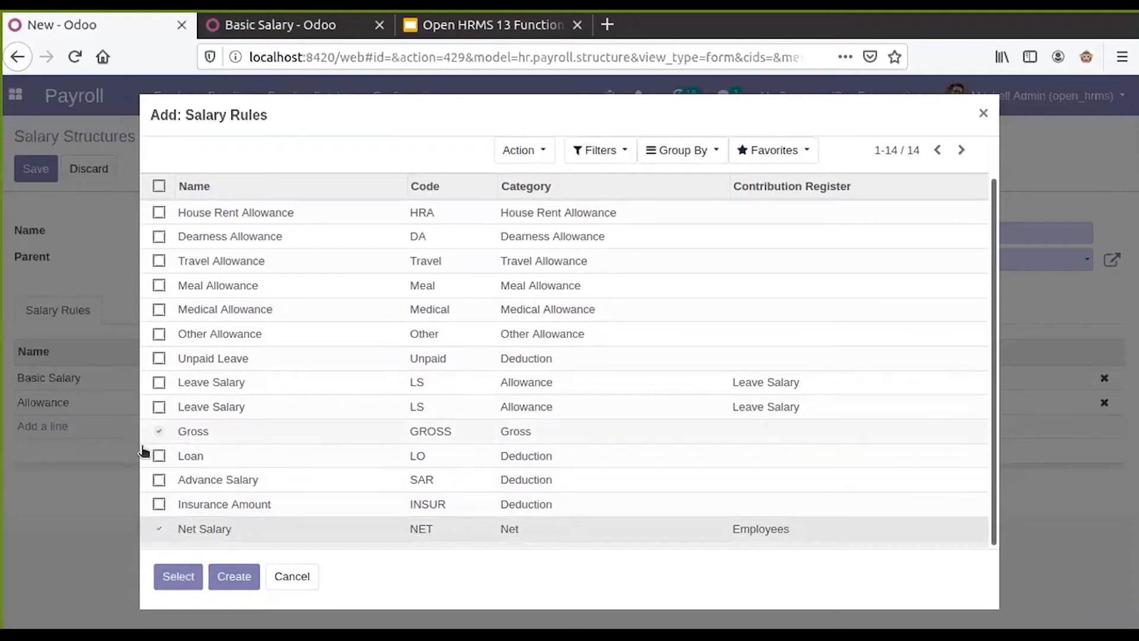
pyautogui.click(177, 577)
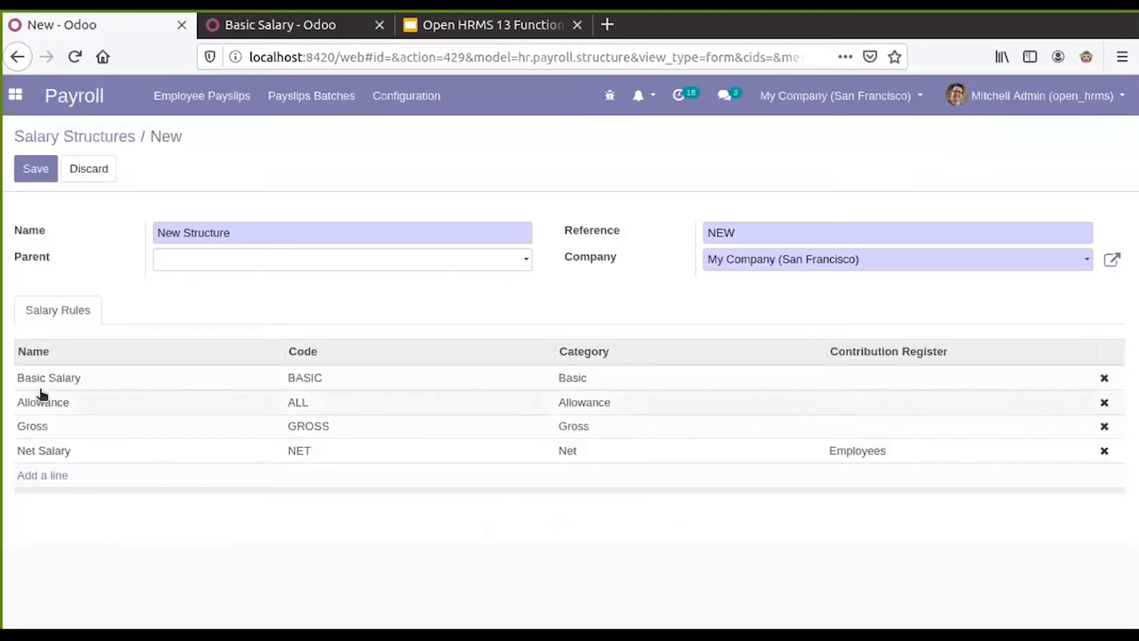
# Examine the Gross rule's conditions and Python code, and close the rule without changes.
pyautogui.click(37, 426)
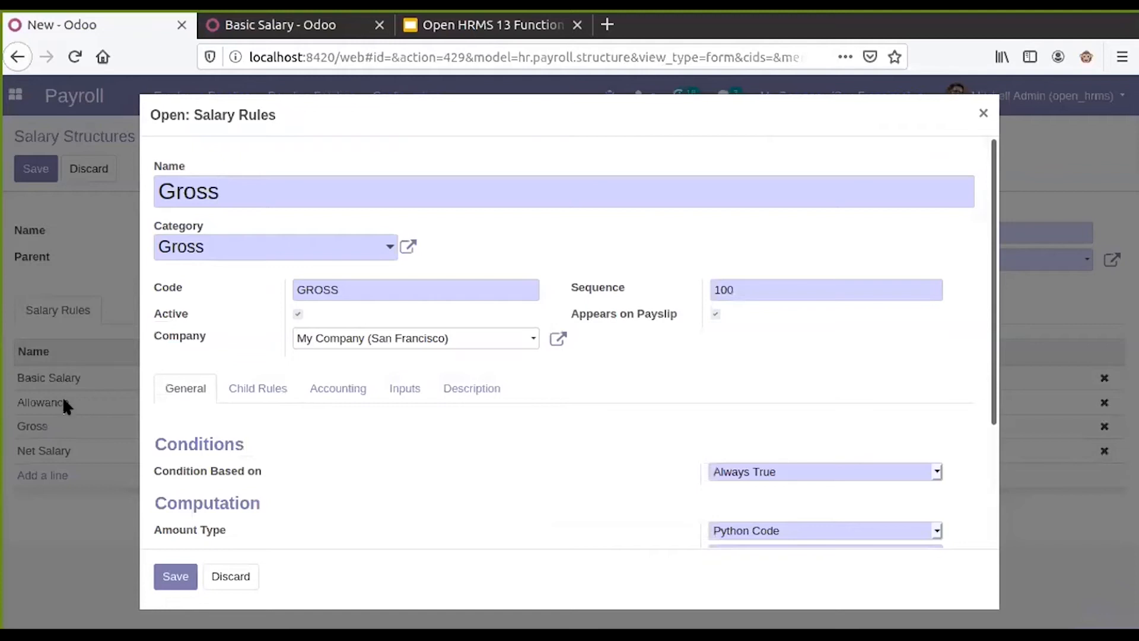
pyautogui.scroll(-4, 500, 432)
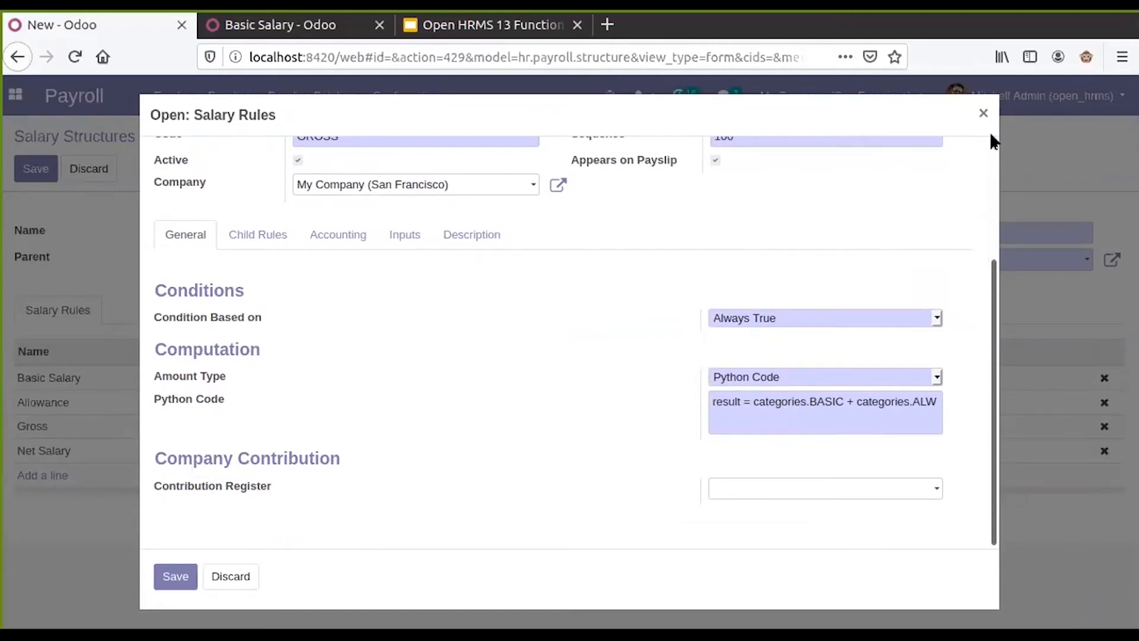
pyautogui.click(983, 114)
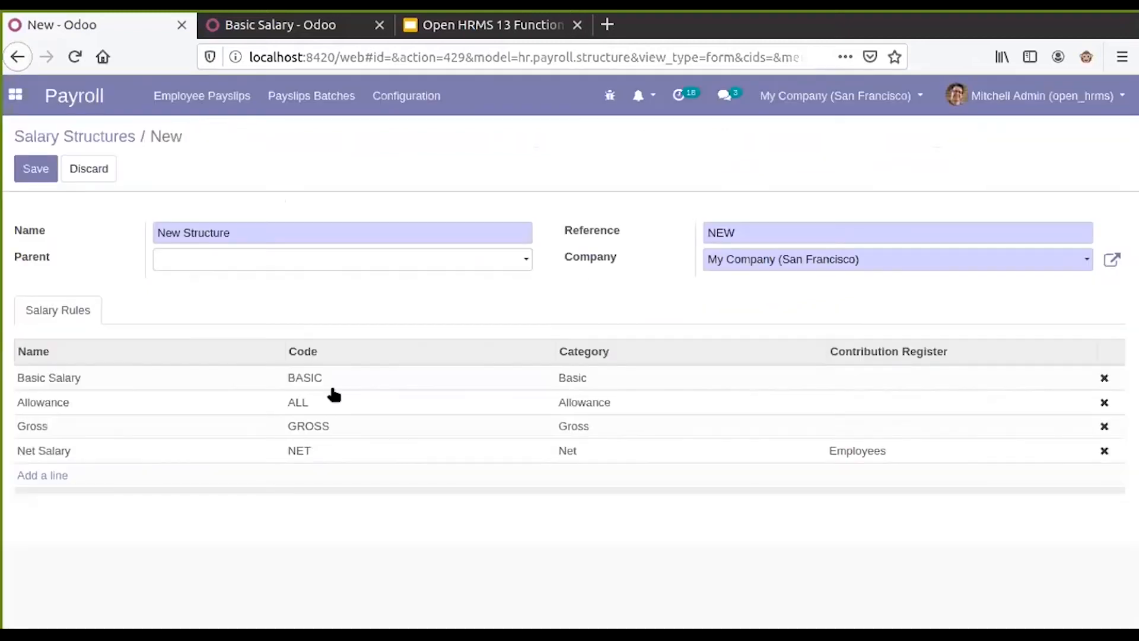
# Examine the Net Salary rule's available categories and the deduction part of its Python code, and close it without changes.
pyautogui.click(44, 449)
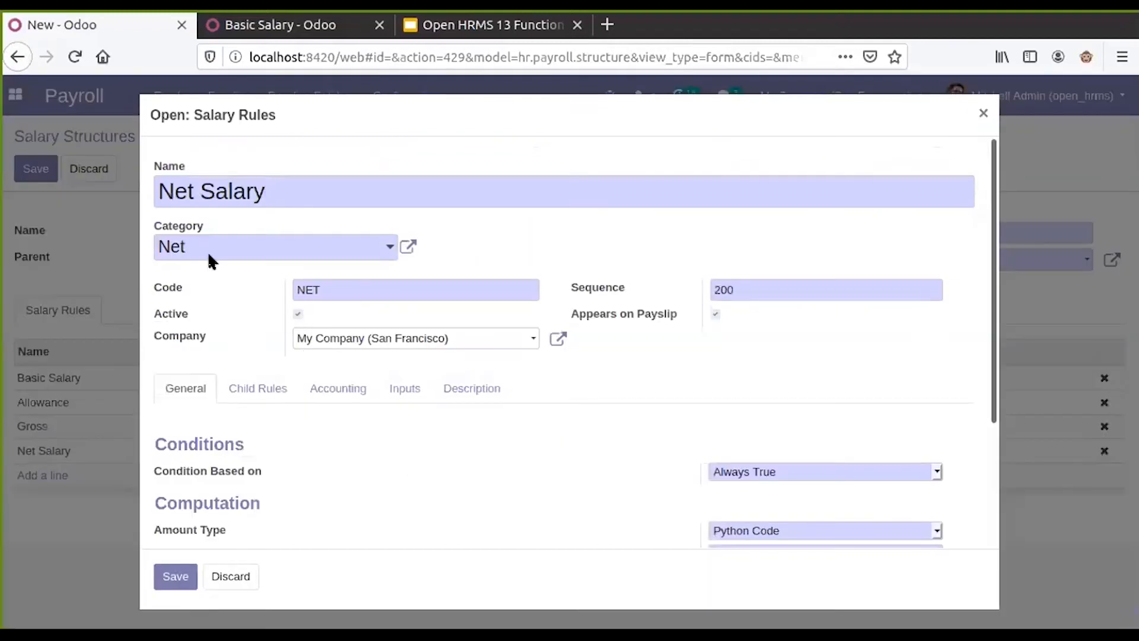
pyautogui.scroll(-2, 689, 513)
pyautogui.scroll(2, 315, 415)
pyautogui.click(190, 249)
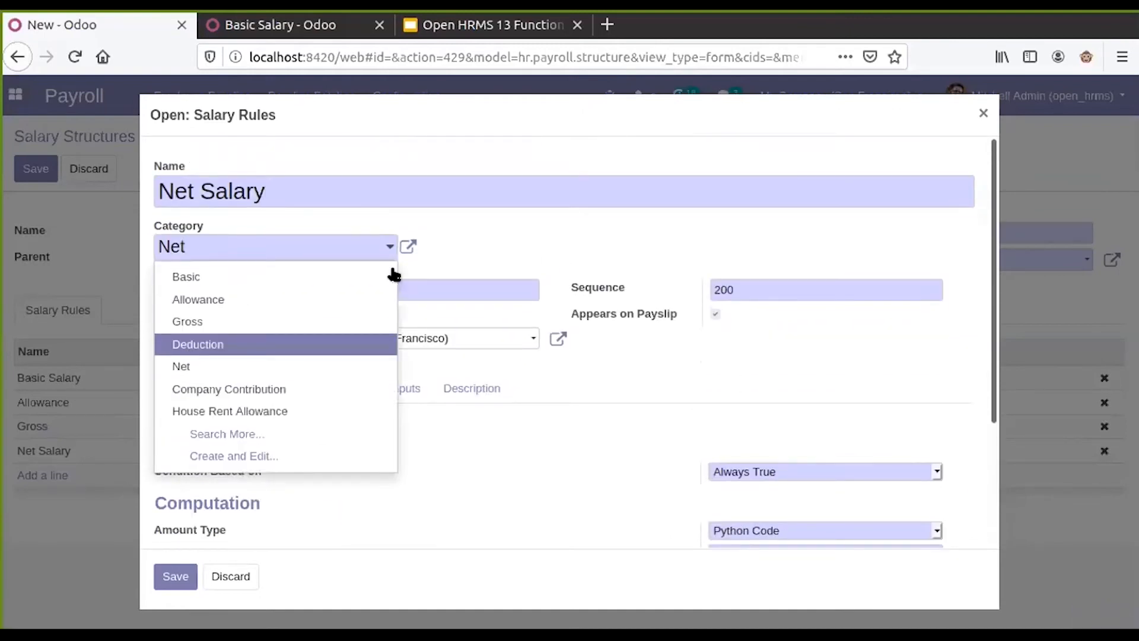
pyautogui.click(610, 214)
pyautogui.scroll(-3, 775, 326)
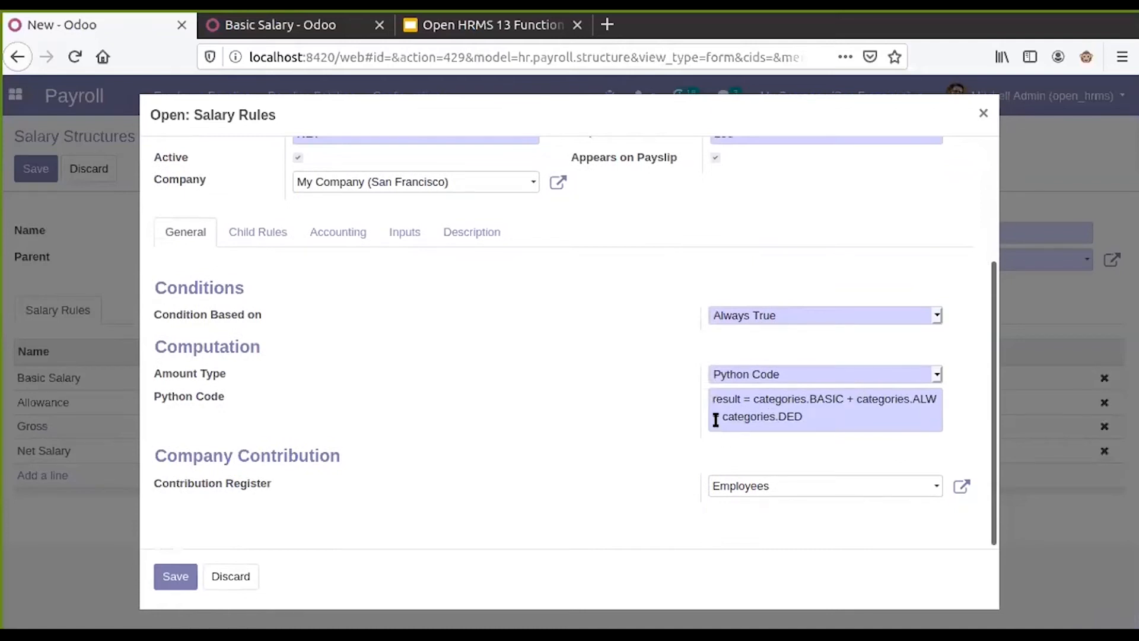
pyautogui.moveTo(726, 417); pyautogui.dragTo(806, 418)
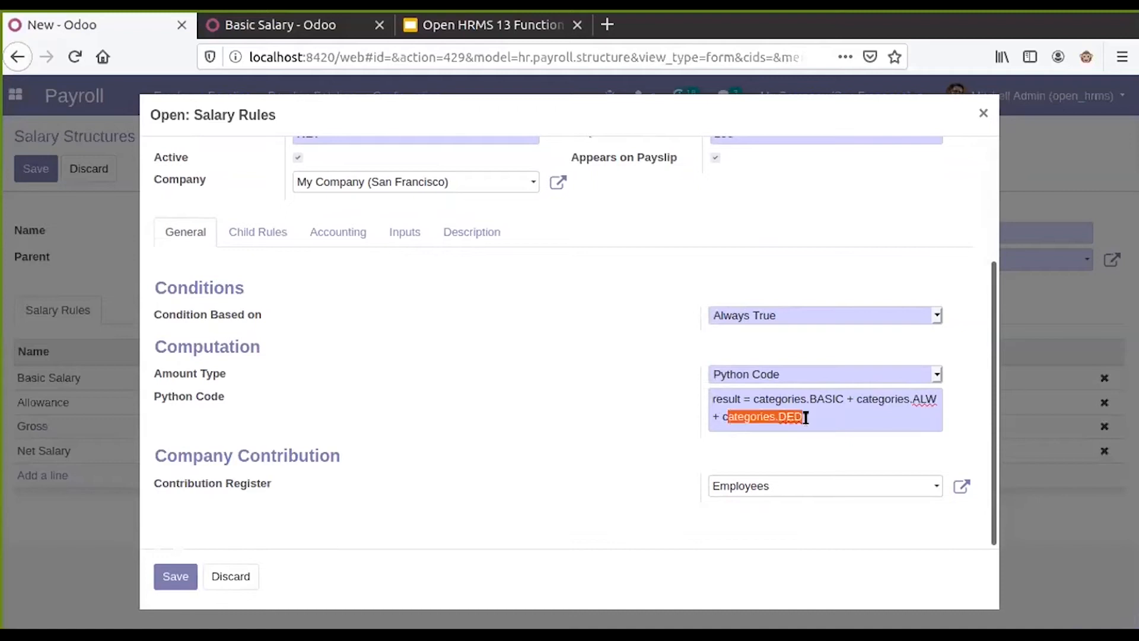
pyautogui.click(983, 114)
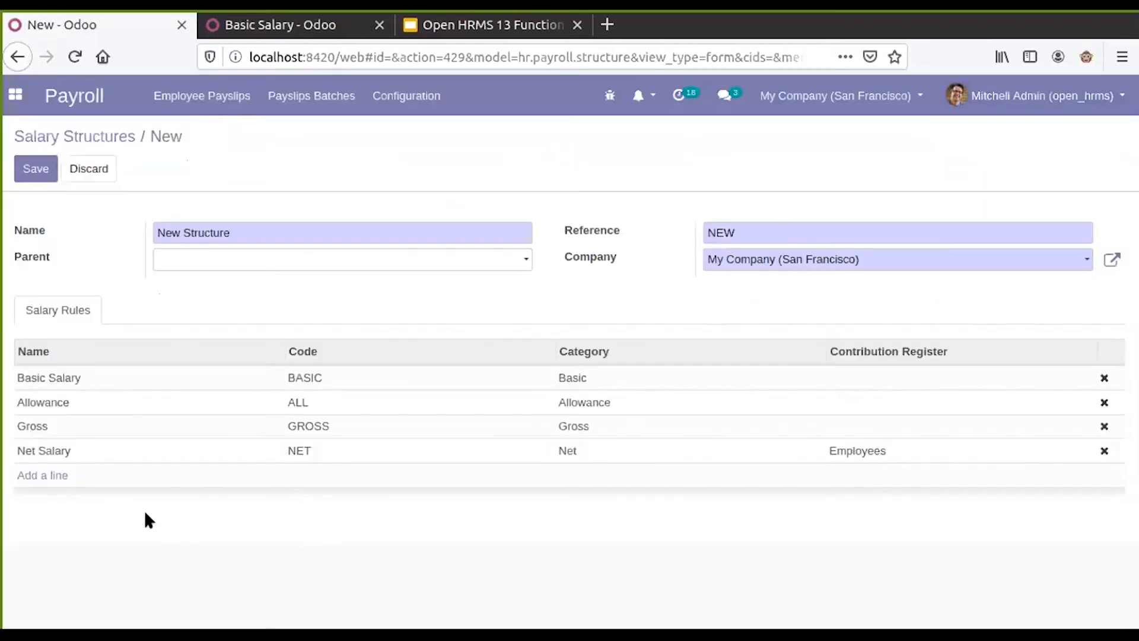
# Save the new salary structure and open the Employee Payslips list in the other browser page.
pyautogui.click(34, 169)
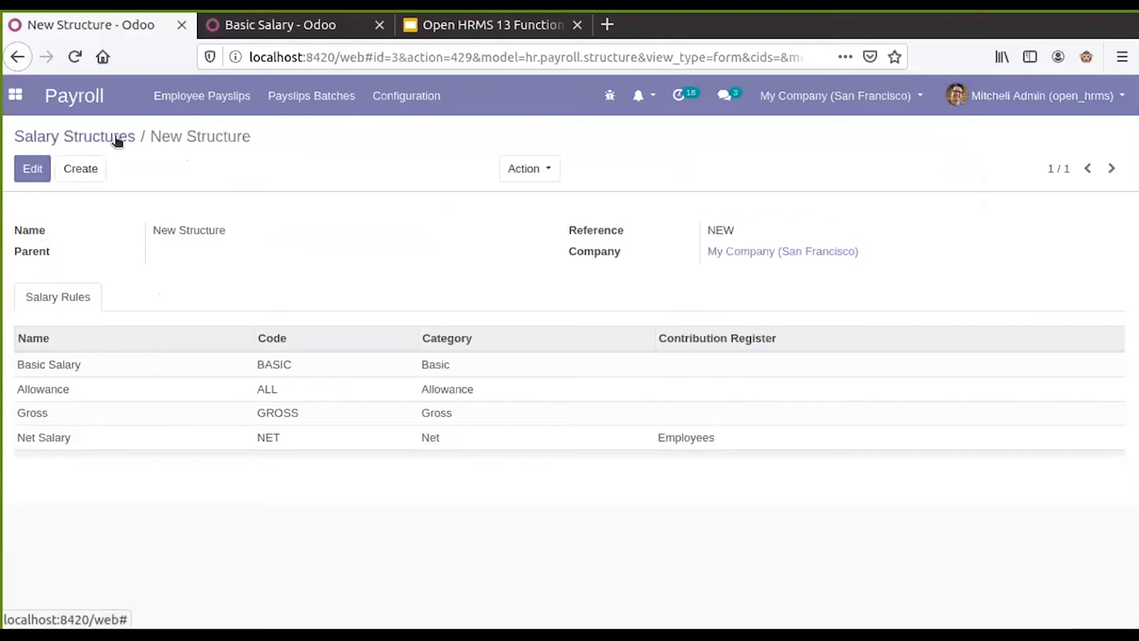
pyautogui.click(236, 26)
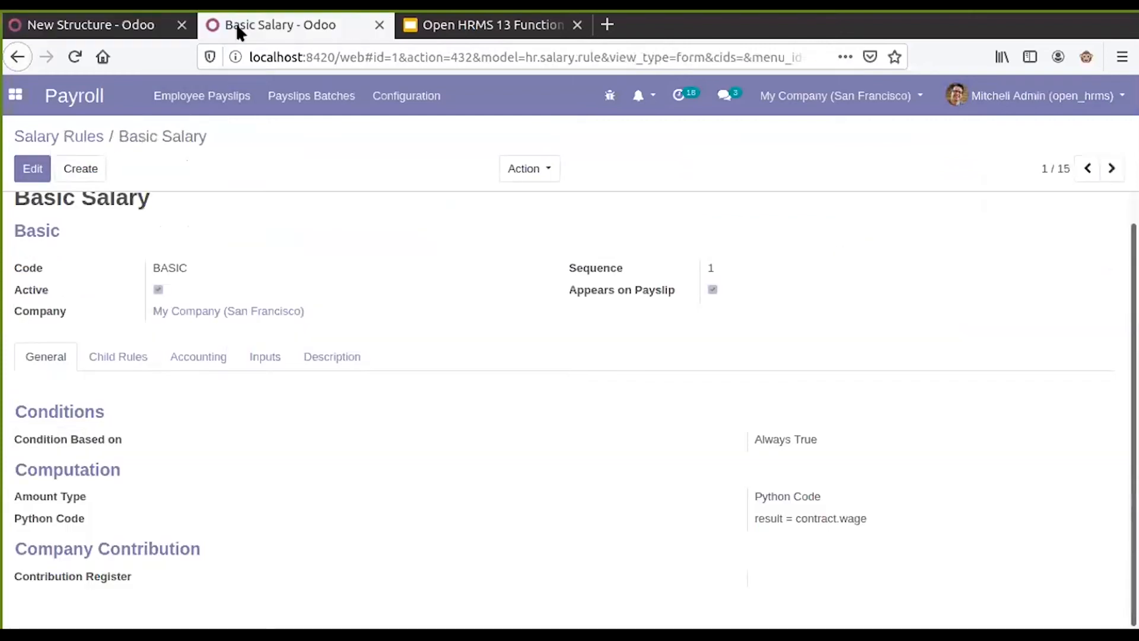
pyautogui.click(95, 137)
pyautogui.click(199, 95)
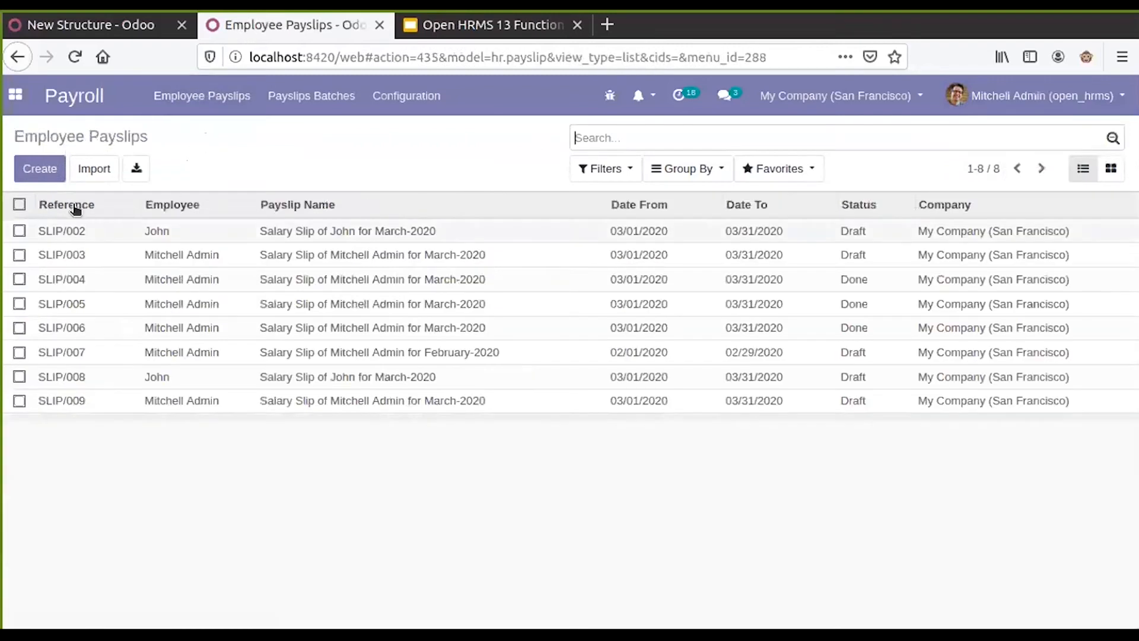
# Create a new employee payslip and choose the admin employee found by searching for the name.
pyautogui.click(40, 168)
pyautogui.click(254, 325)
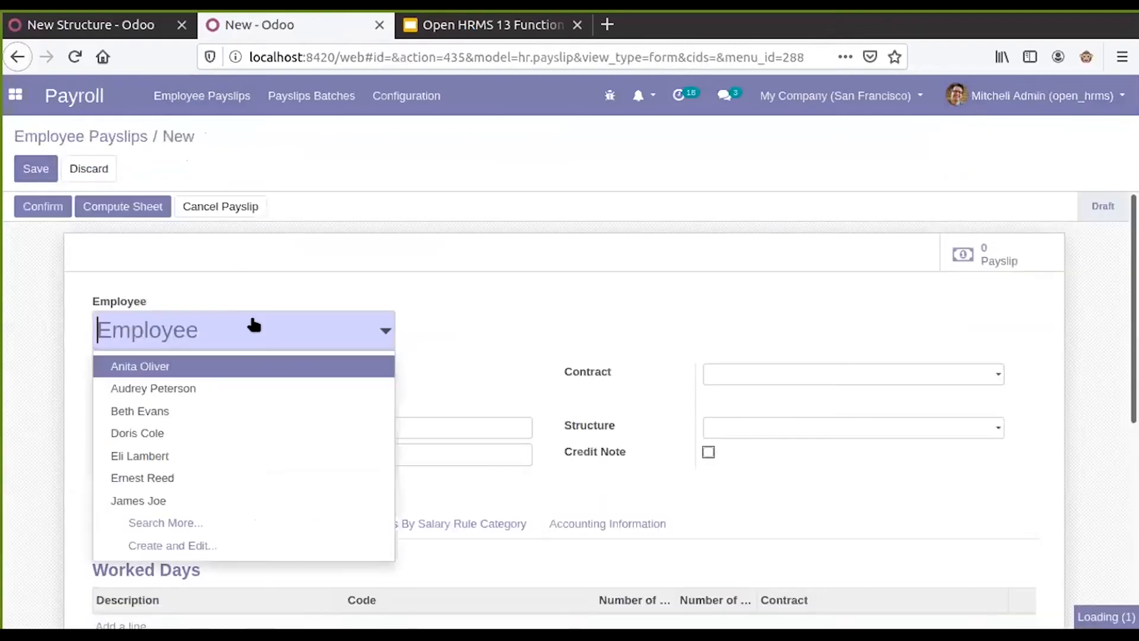
pyautogui.click(217, 339)
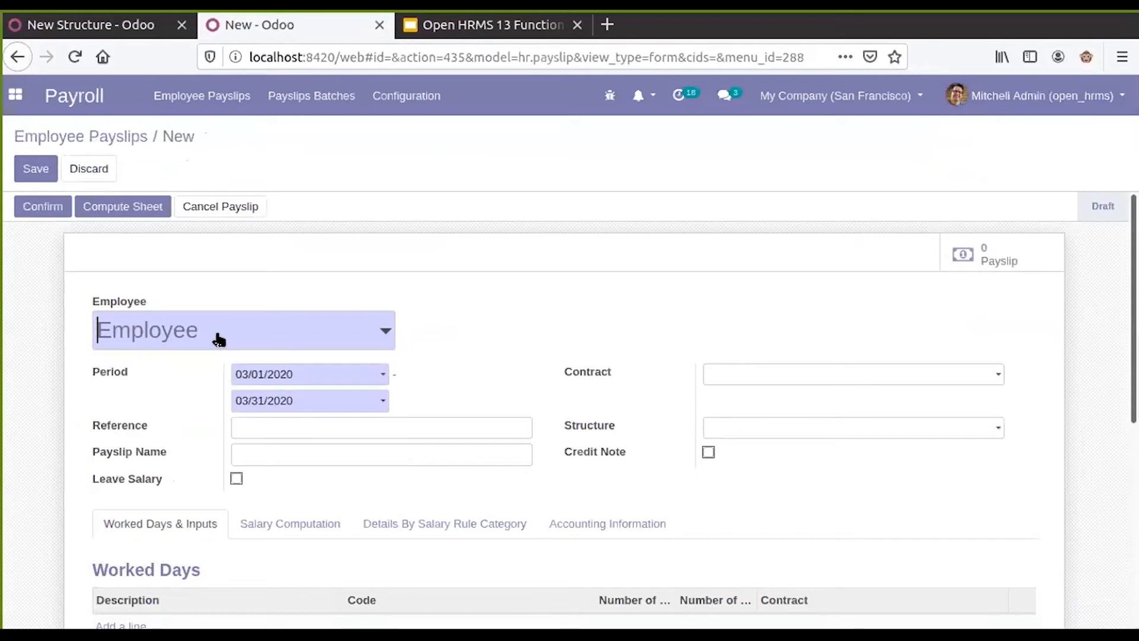
pyautogui.write('mitch')
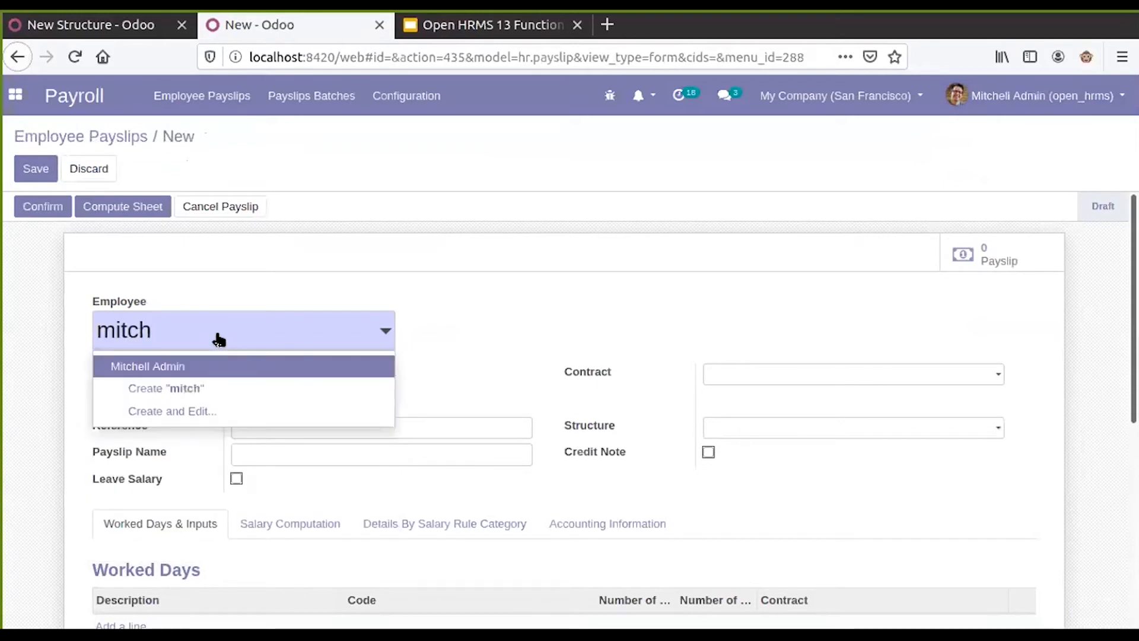
pyautogui.click(151, 365)
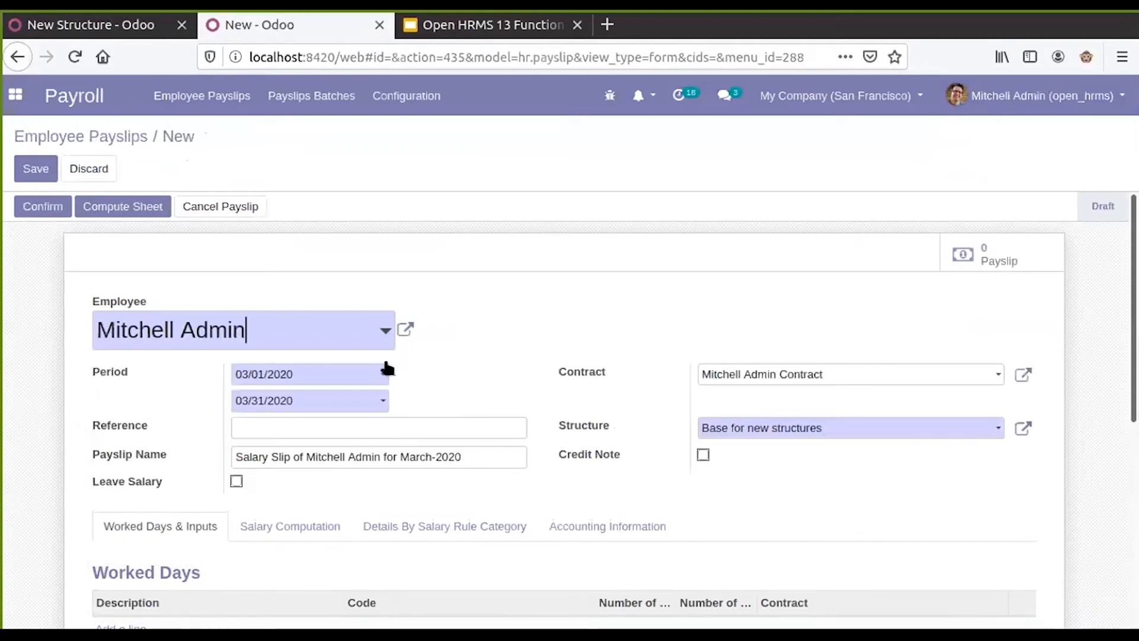
# Set the payslip's salary structure to New Structure and compute the salary sheet.
pyautogui.scroll(-2, 535, 304)
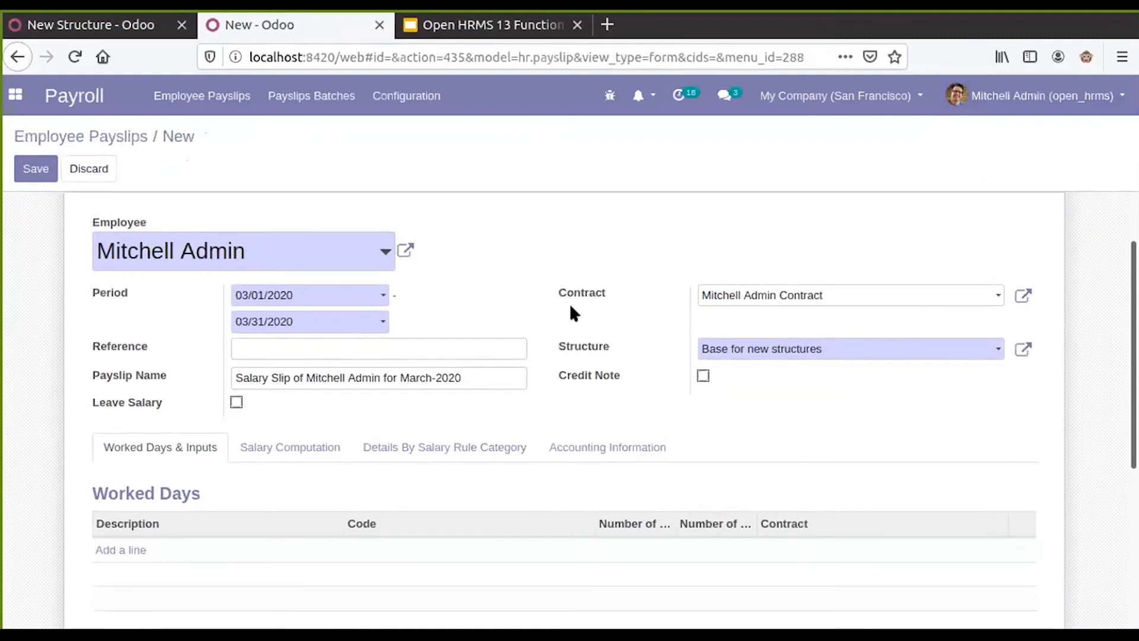
pyautogui.click(867, 350)
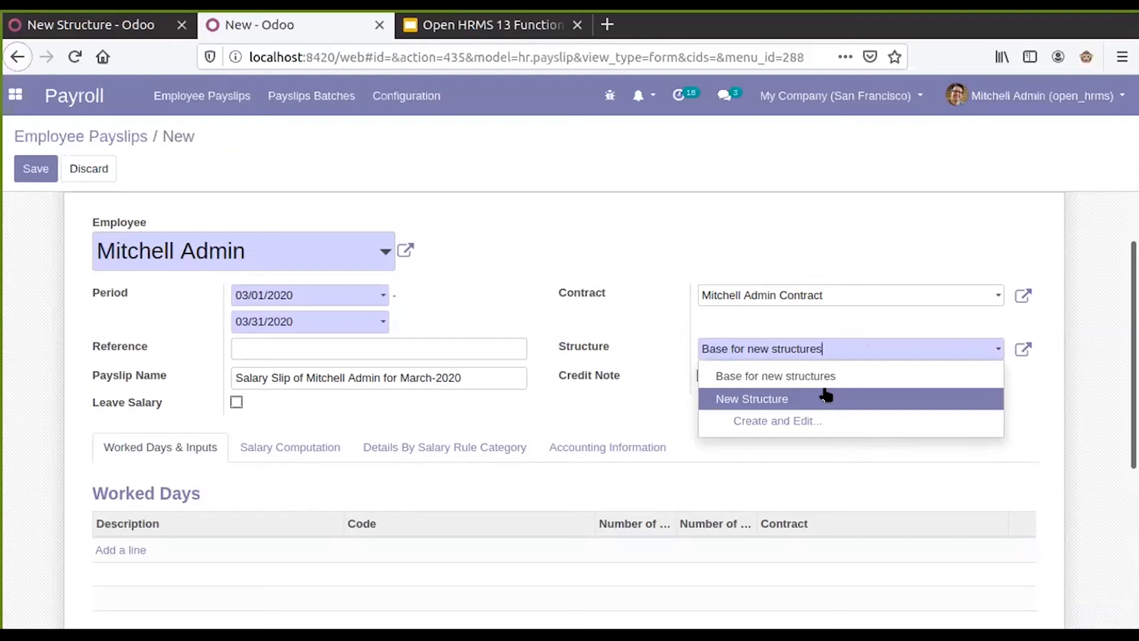
pyautogui.click(749, 401)
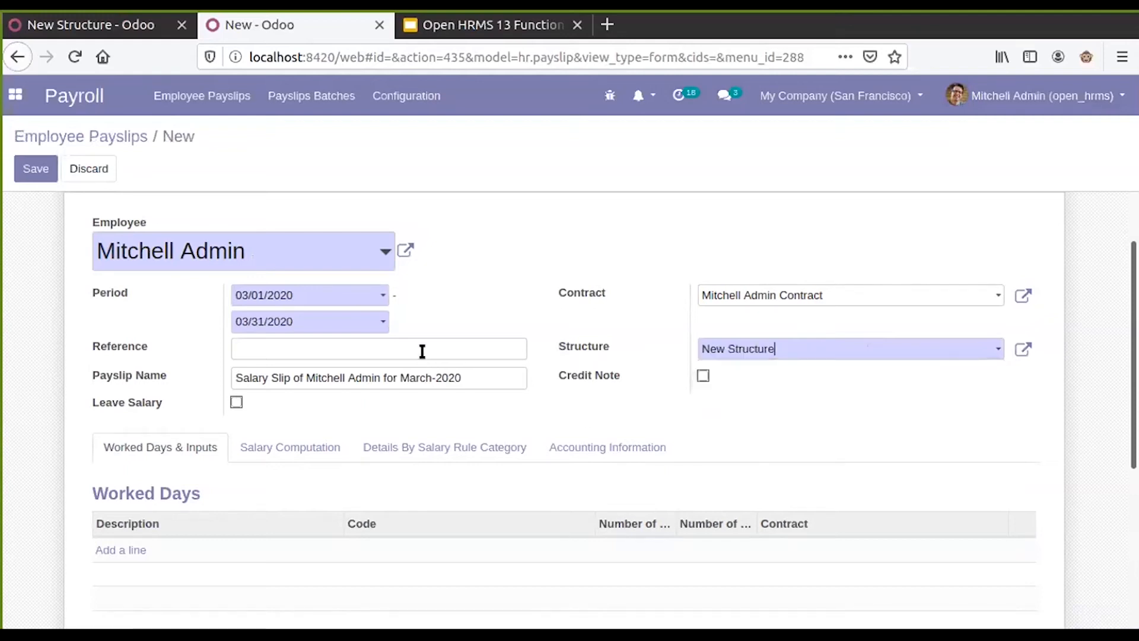
pyautogui.hotkey('alt', 's')
pyautogui.click(131, 202)
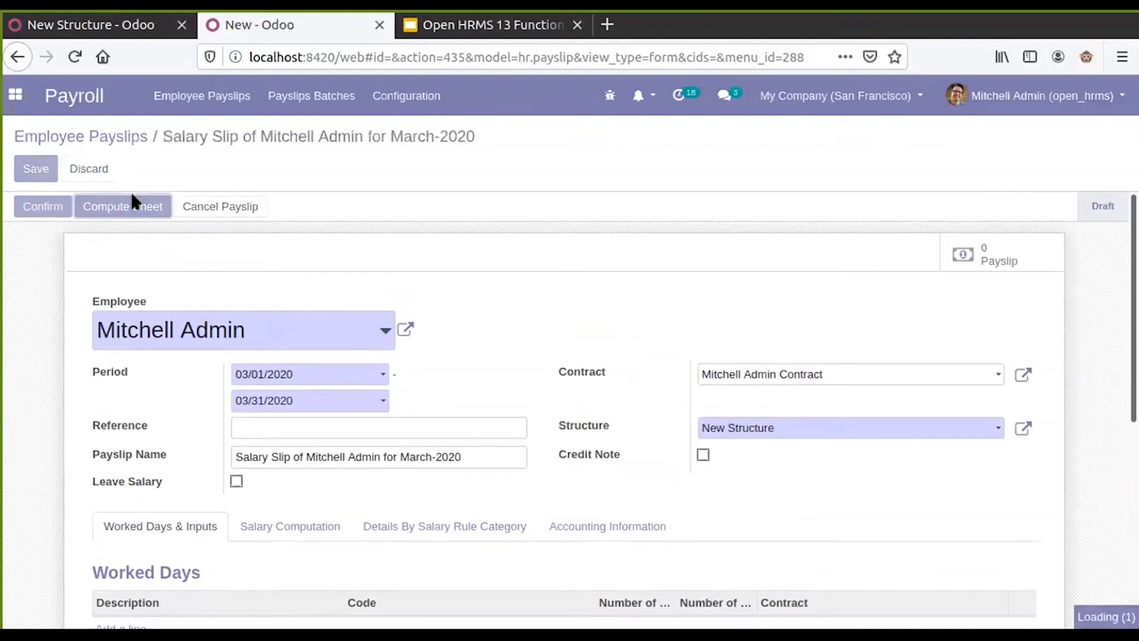
# Examine the payslip's computed salary lines and return to its worked days and inputs.
pyautogui.scroll(-3, 311, 330)
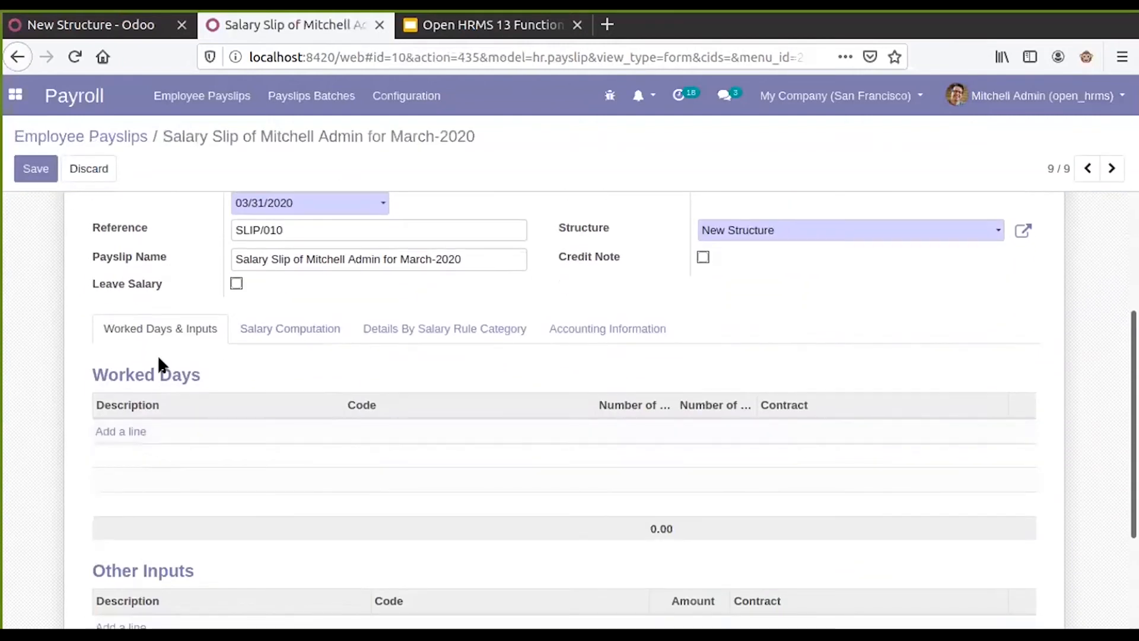
pyautogui.click(313, 334)
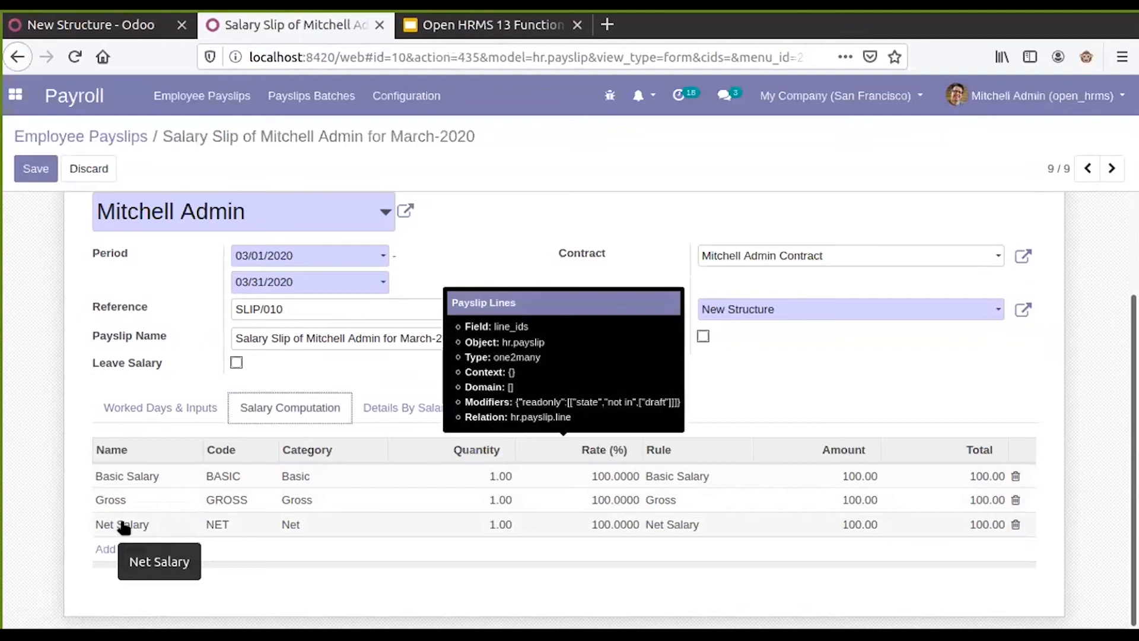
pyautogui.click(153, 415)
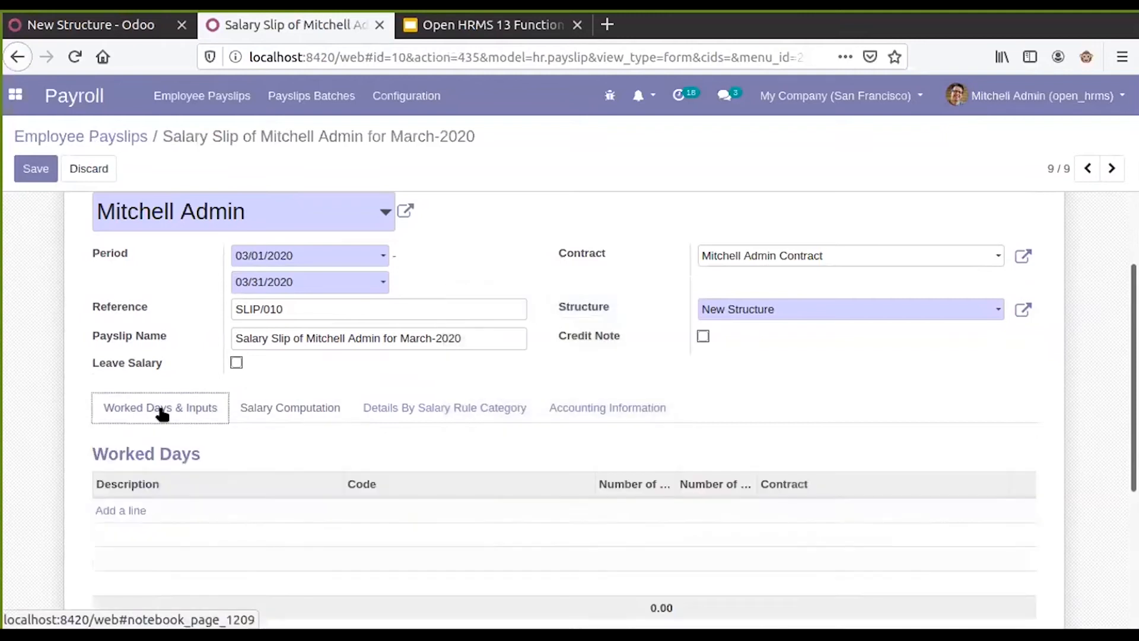
pyautogui.scroll(3, 157, 409)
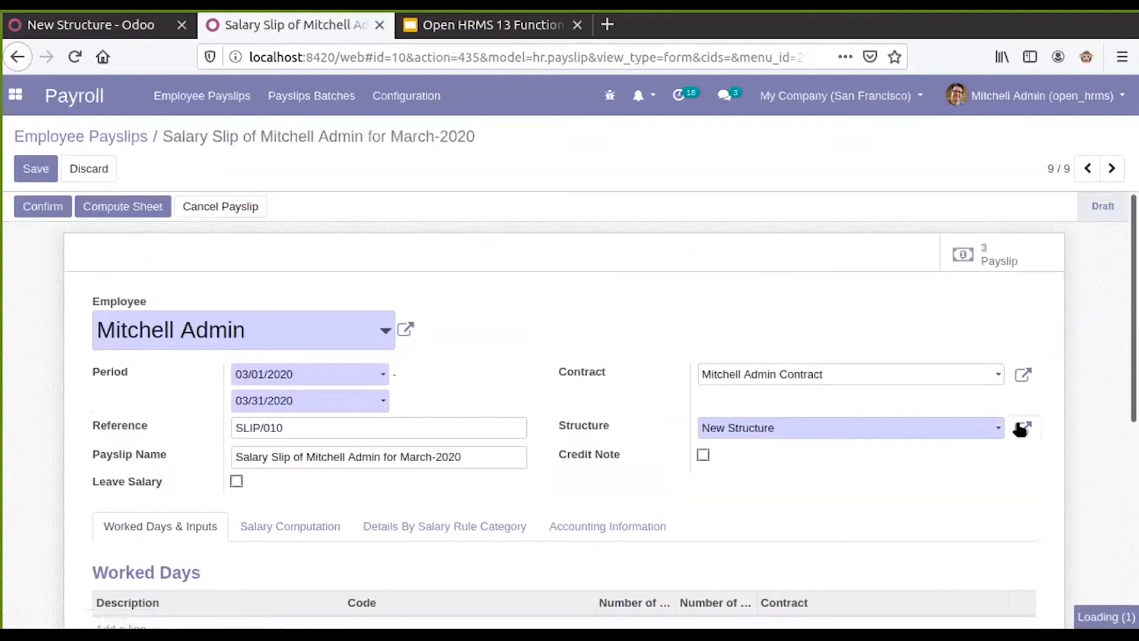
# Examine the Allowance rule's computation settings inside the payslip's salary structure, and close both records without changes.
pyautogui.click(1014, 426)
pyautogui.click(181, 348)
pyautogui.scroll(-3, 431, 489)
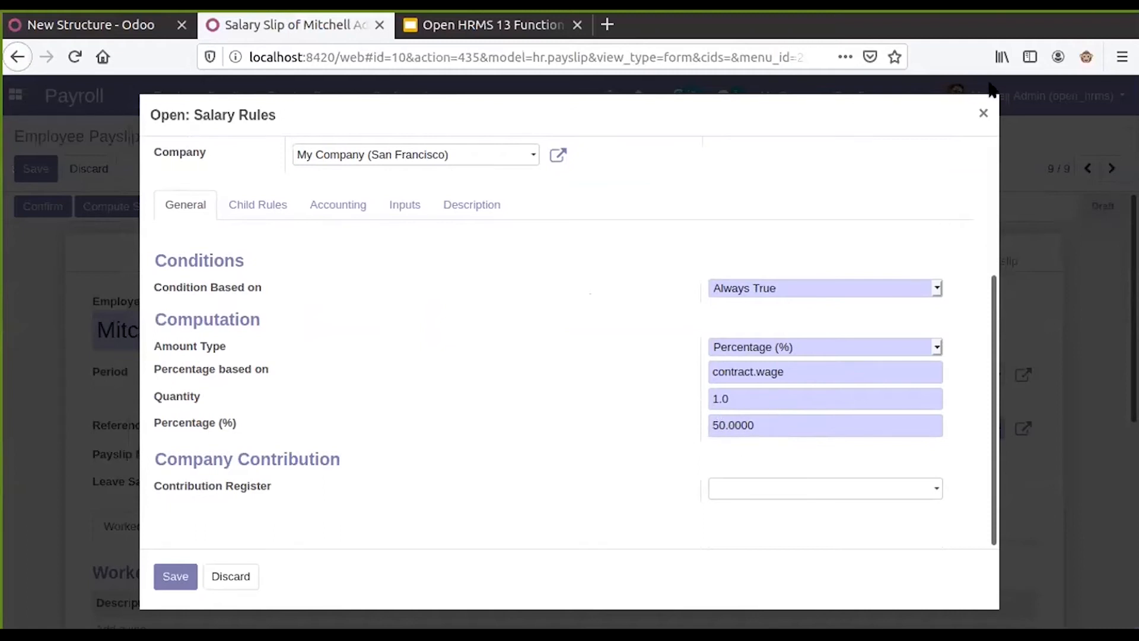
pyautogui.click(983, 113)
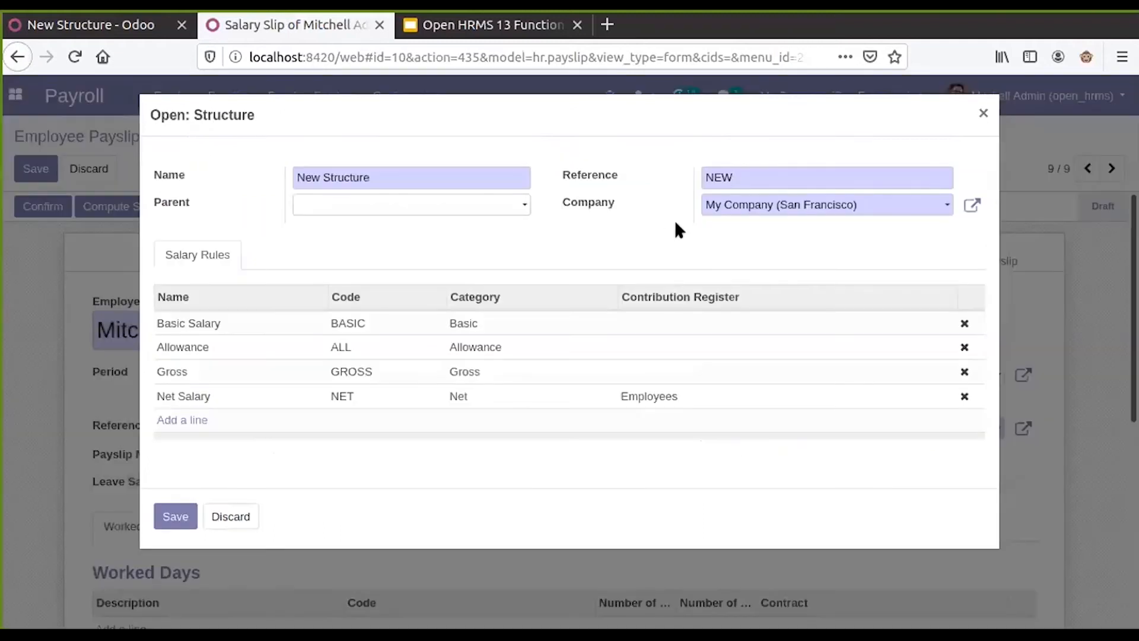
pyautogui.click(983, 115)
pyautogui.scroll(-3, 270, 427)
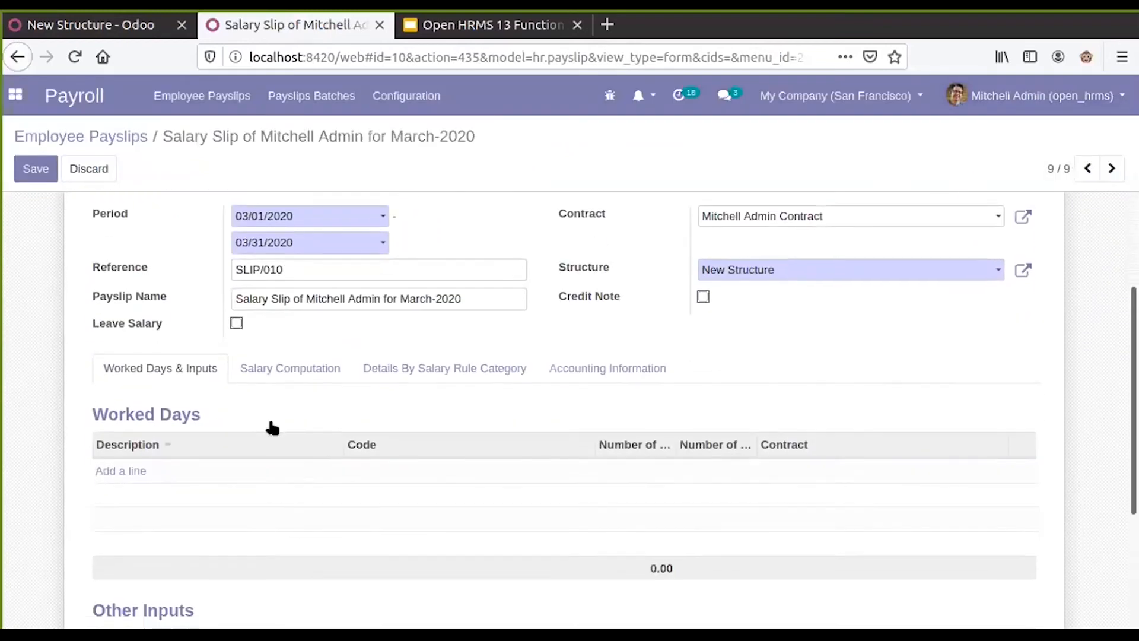
# Check the payslip's salary computation and return to its worked days and inputs.
pyautogui.click(267, 383)
pyautogui.scroll(1, 237, 374)
pyautogui.click(162, 410)
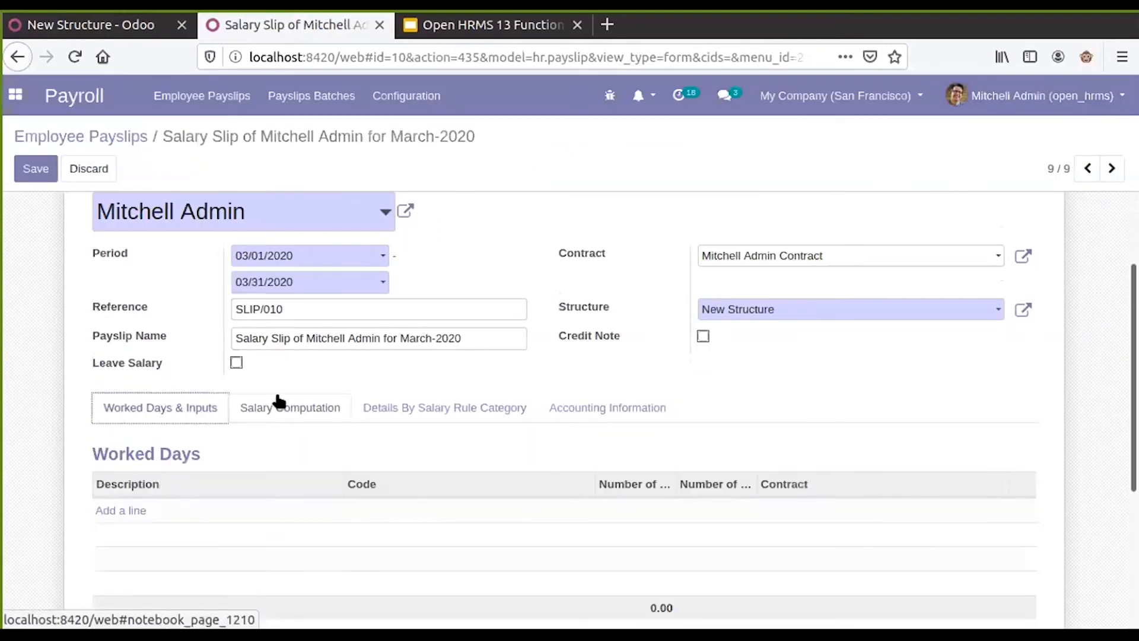
pyautogui.scroll(2, 279, 402)
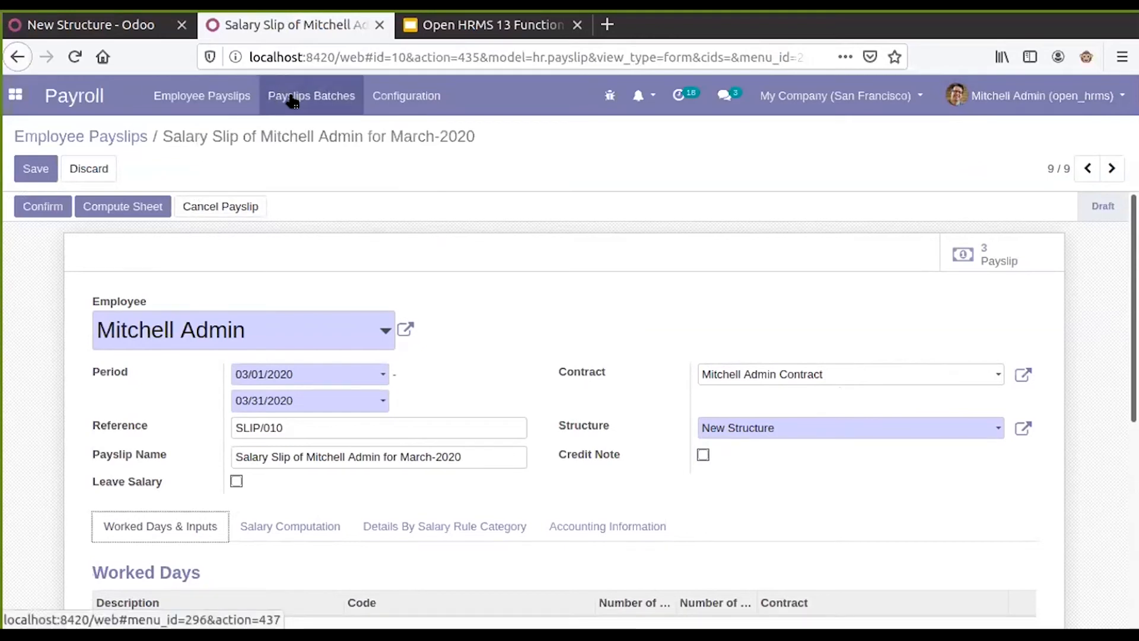
# Examine the payslip's contract, including its terms and the available salary structures, and close it without changes.
pyautogui.click(1024, 375)
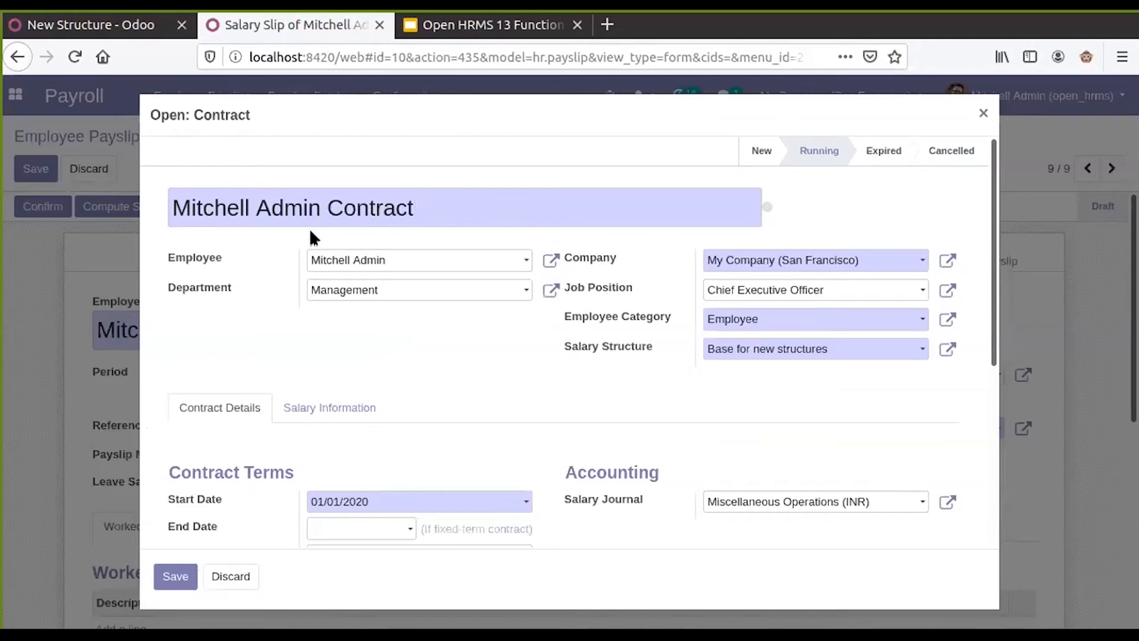
pyautogui.scroll(-3, 426, 314)
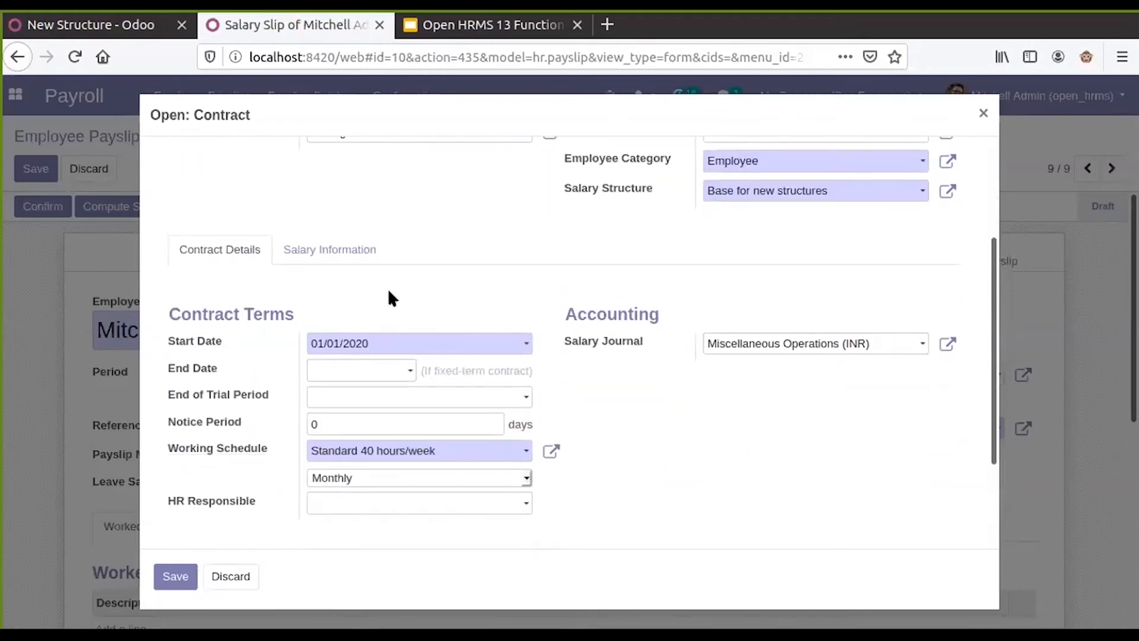
pyautogui.scroll(-1, 390, 291)
pyautogui.scroll(1, 376, 289)
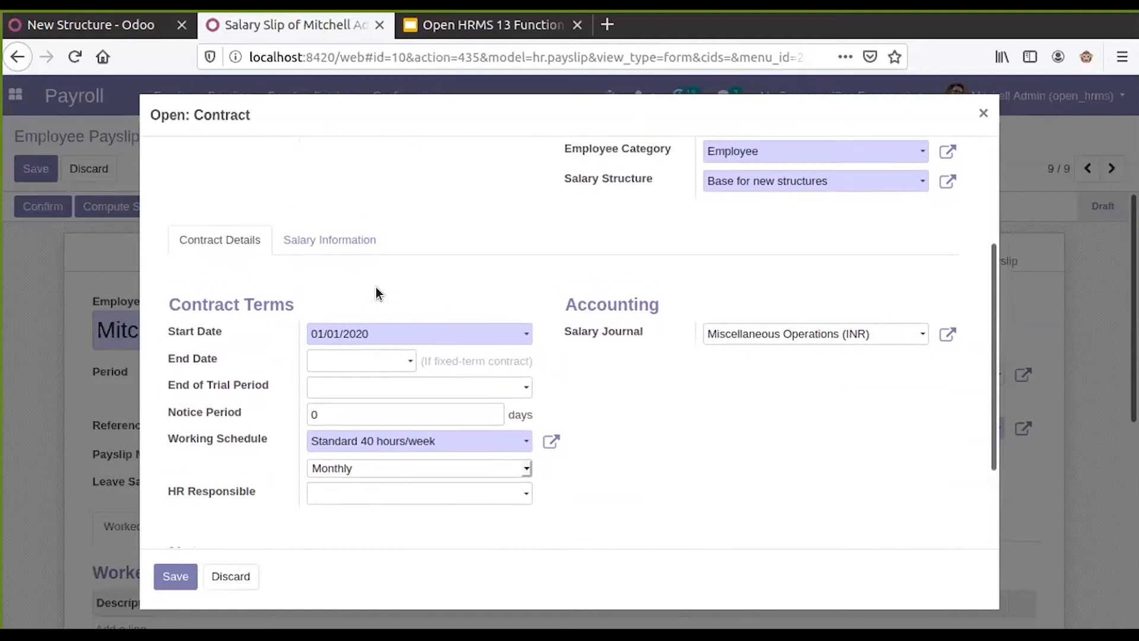
pyautogui.click(719, 202)
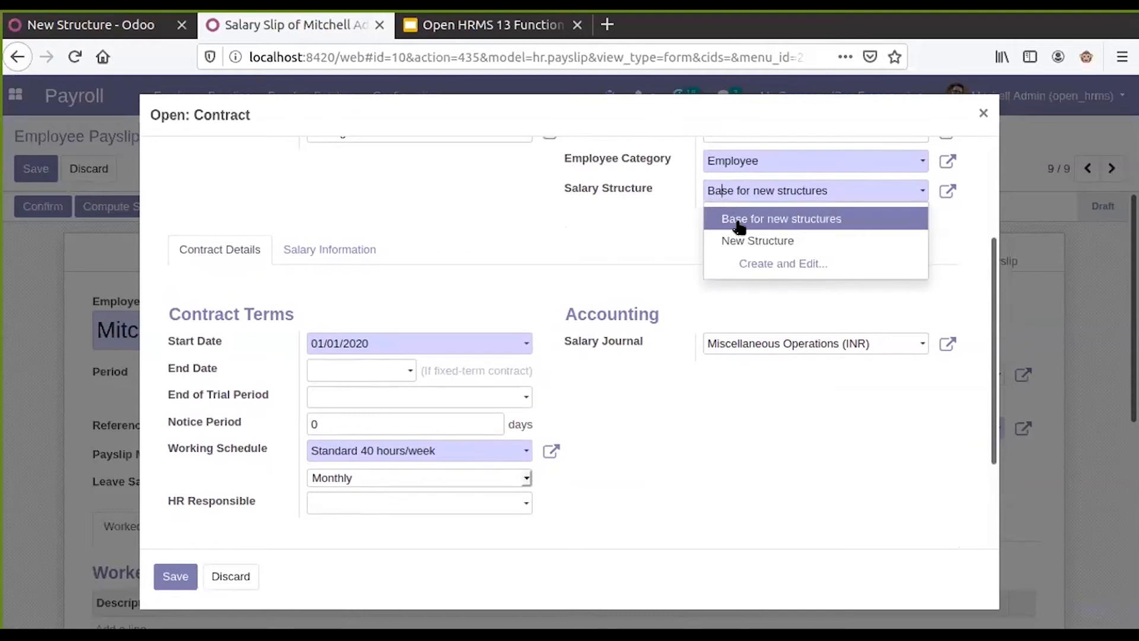
pyautogui.click(739, 220)
pyautogui.click(983, 114)
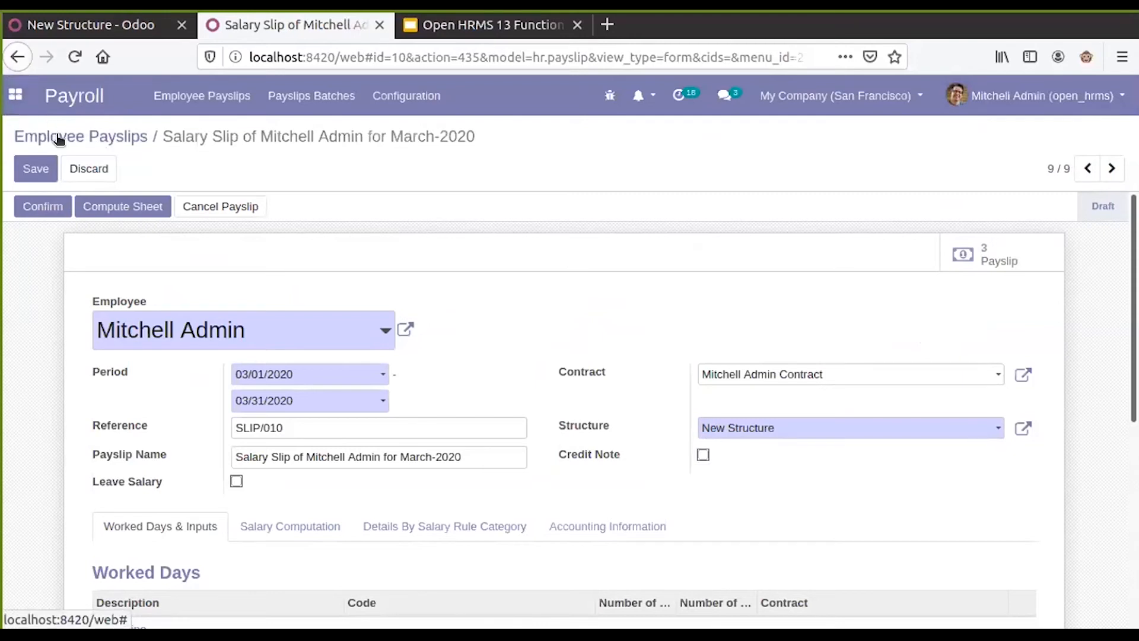
pyautogui.click(15, 94)
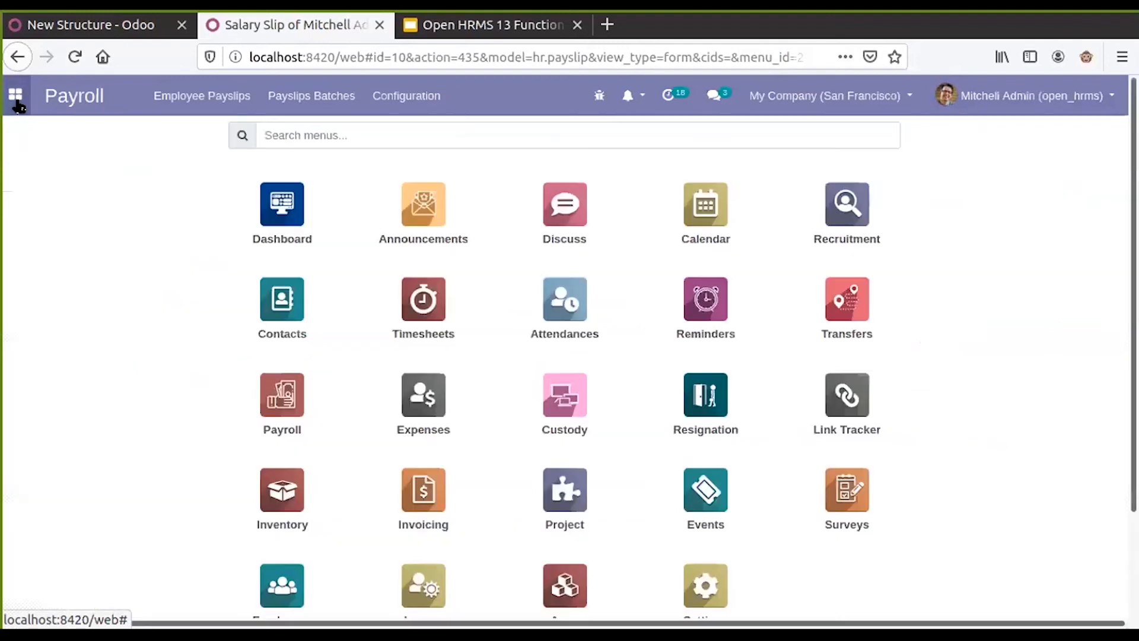
pyautogui.click(14, 95)
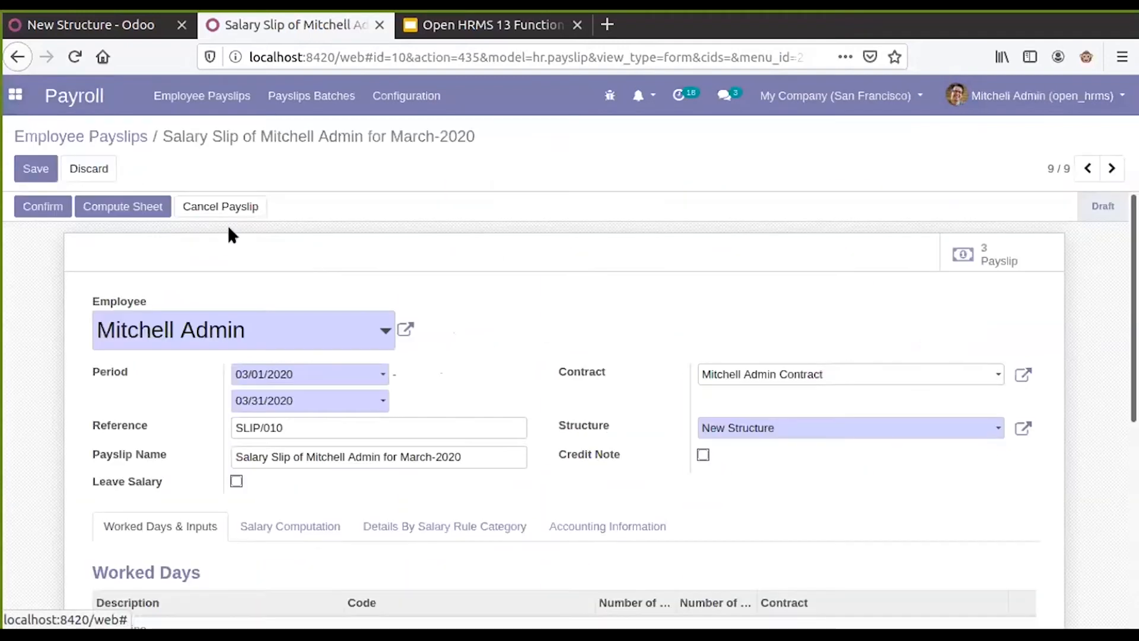
# Switch the payslip to another employee with the contract cleared, and check that employee's record without changing it.
pyautogui.click(252, 331)
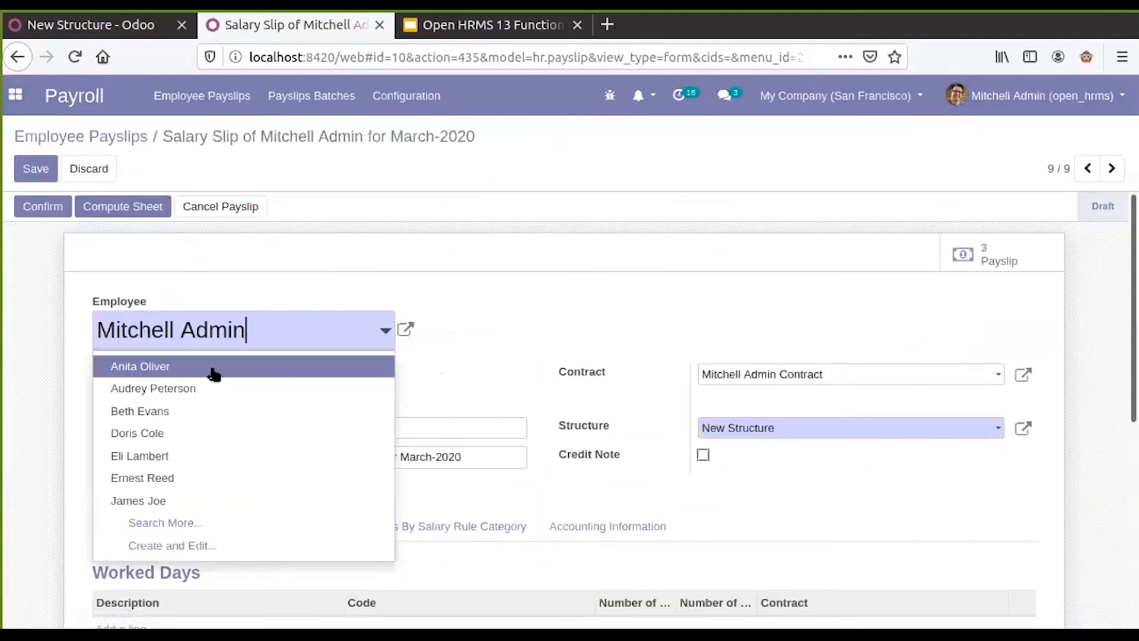
pyautogui.click(177, 410)
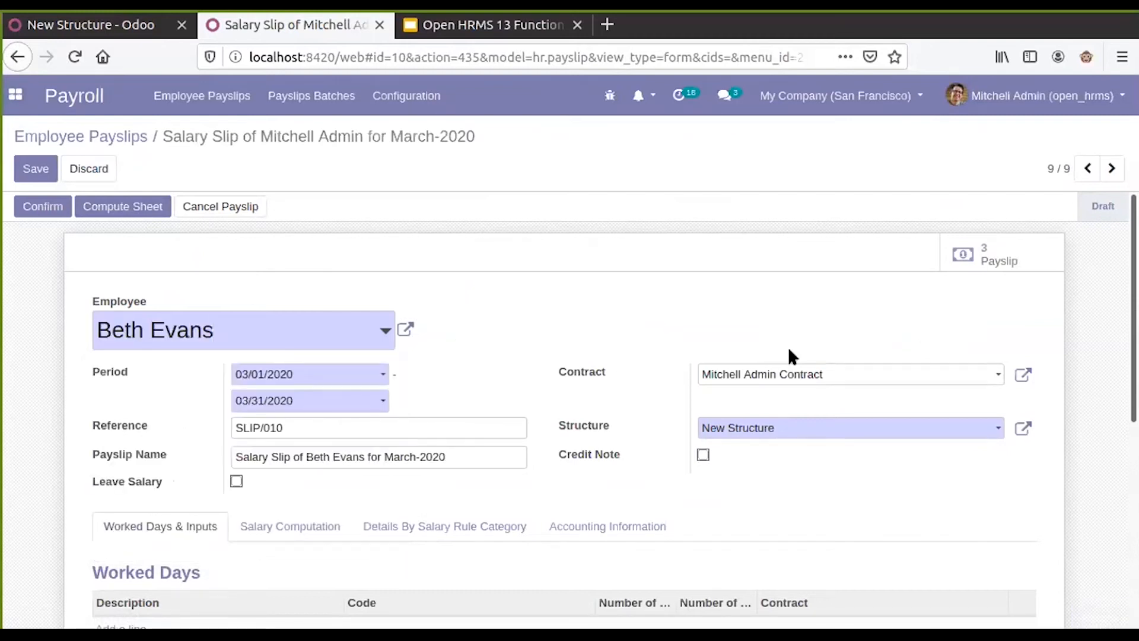
pyautogui.click(842, 371)
pyautogui.moveTo(842, 372); pyautogui.dragTo(688, 372)
pyautogui.press('BackSpace')
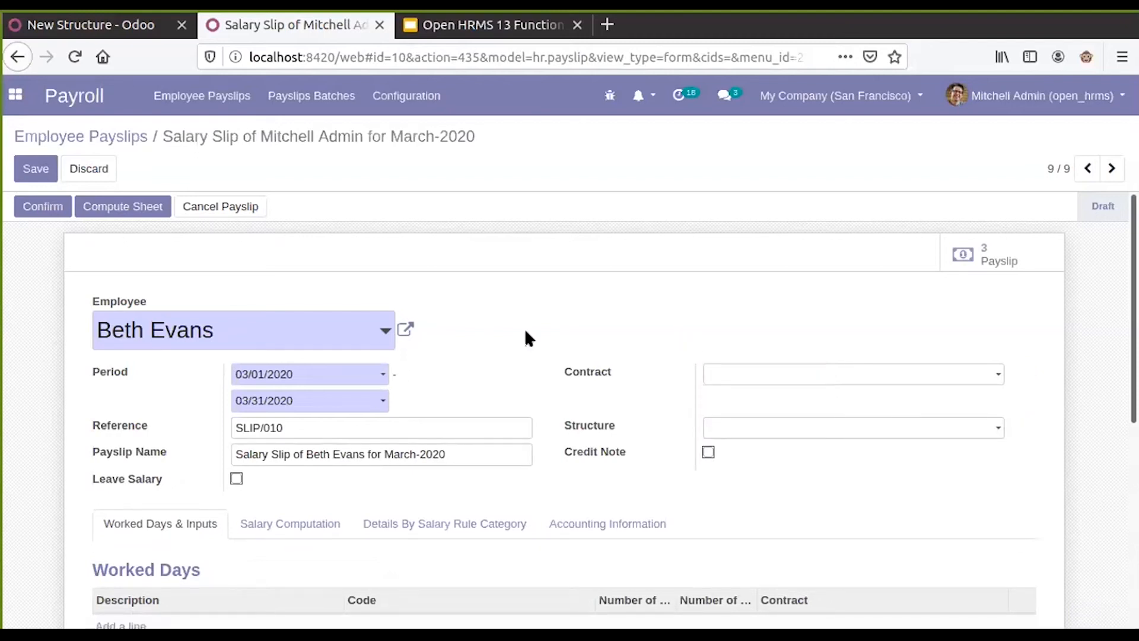
pyautogui.click(405, 330)
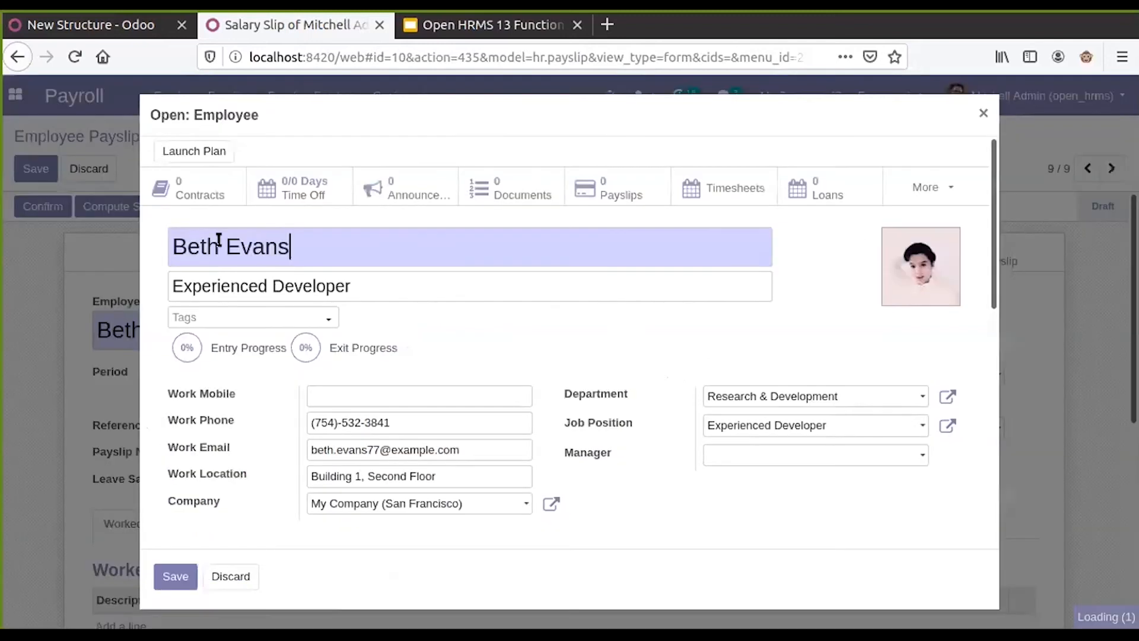
pyautogui.click(228, 576)
# Compute the salary sheet without a contract, and check the salary computation lines and the contracts available for the employee.
pyautogui.click(101, 211)
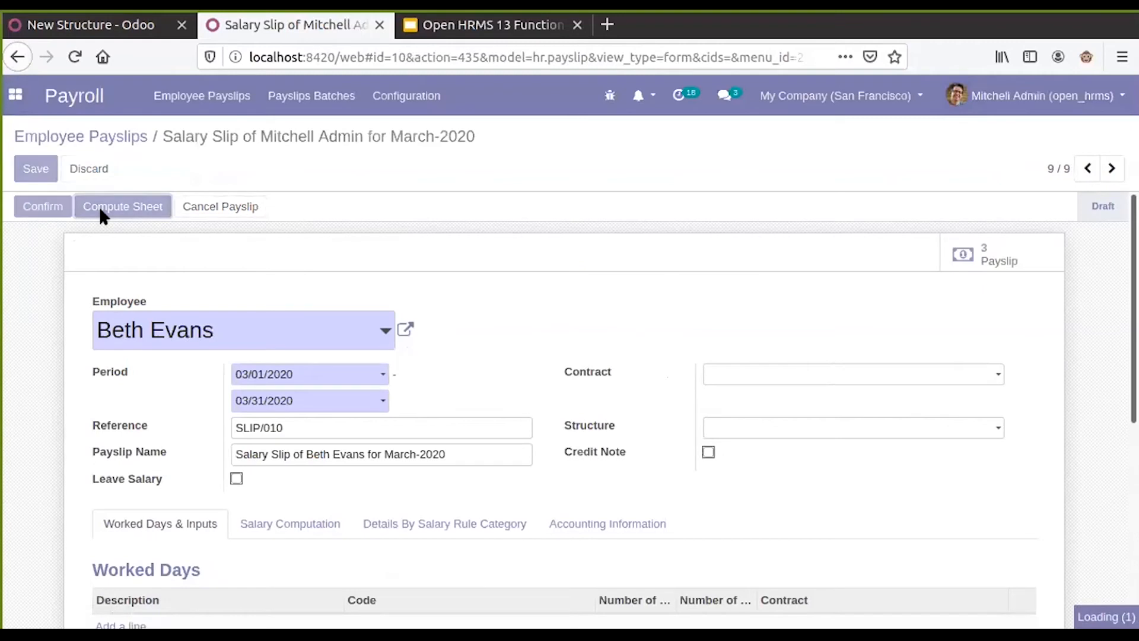
pyautogui.scroll(-3, 226, 385)
pyautogui.click(279, 374)
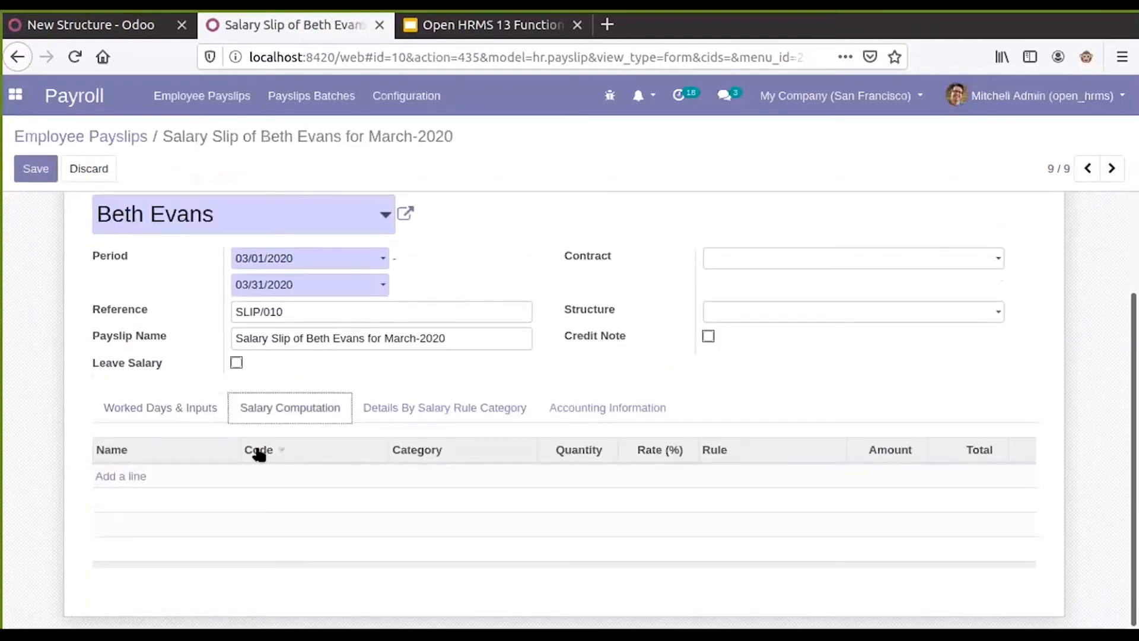
pyautogui.scroll(3, 198, 412)
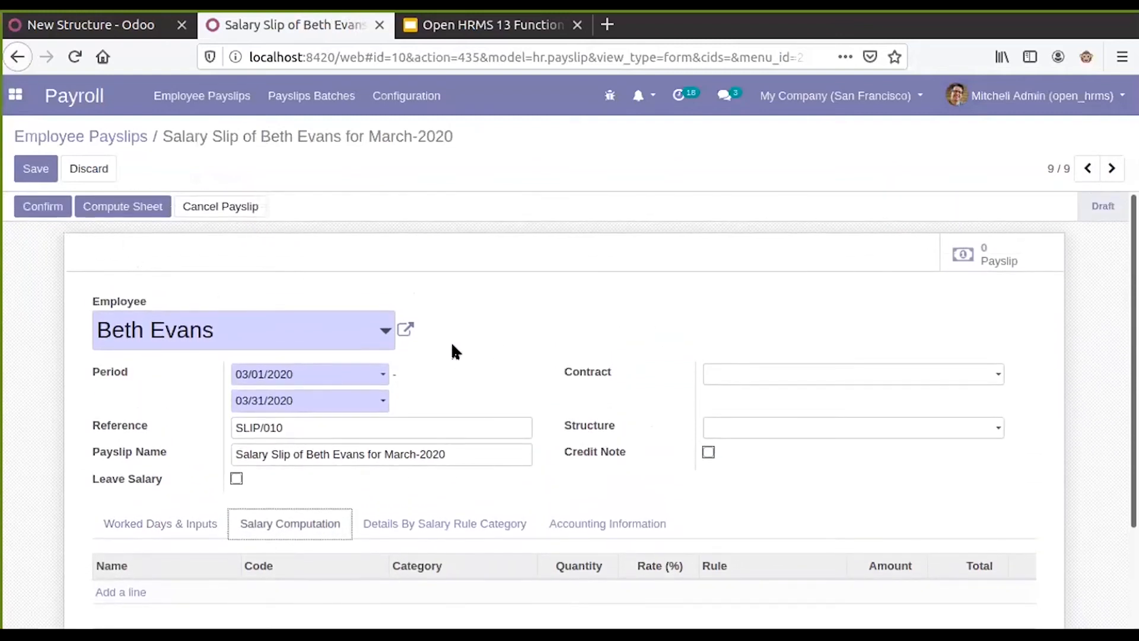
pyautogui.click(201, 527)
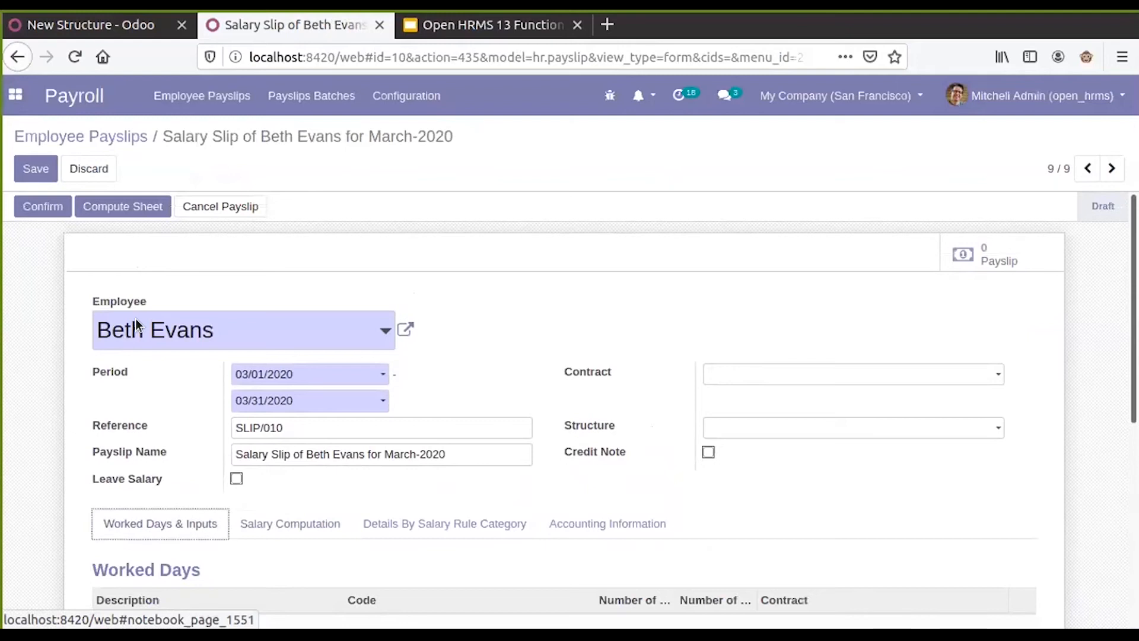
pyautogui.click(739, 375)
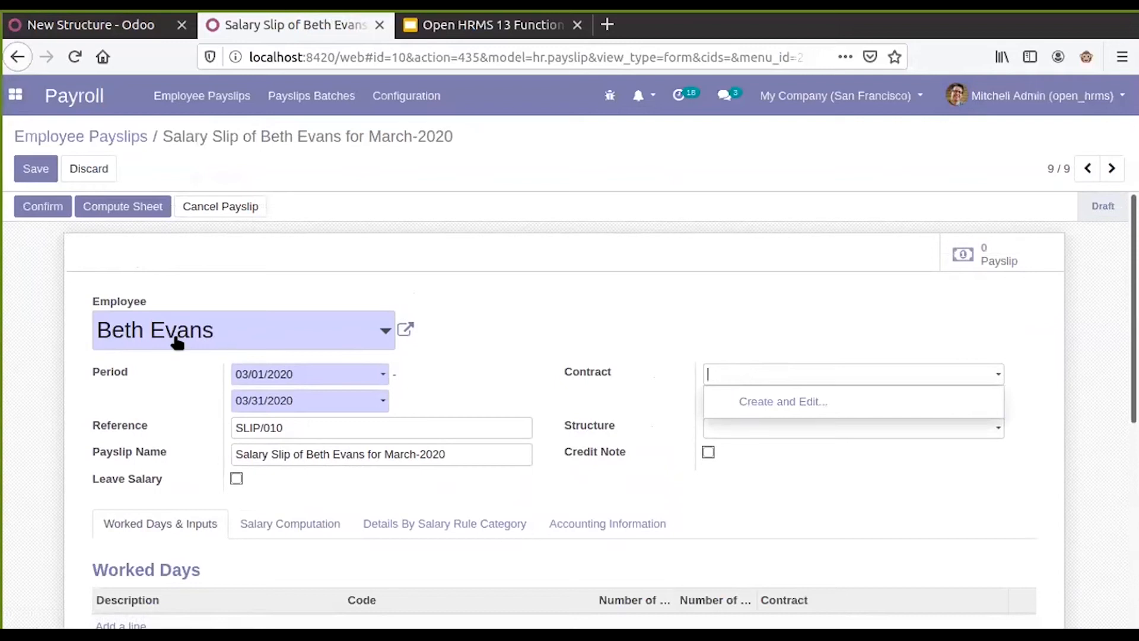
pyautogui.click(572, 306)
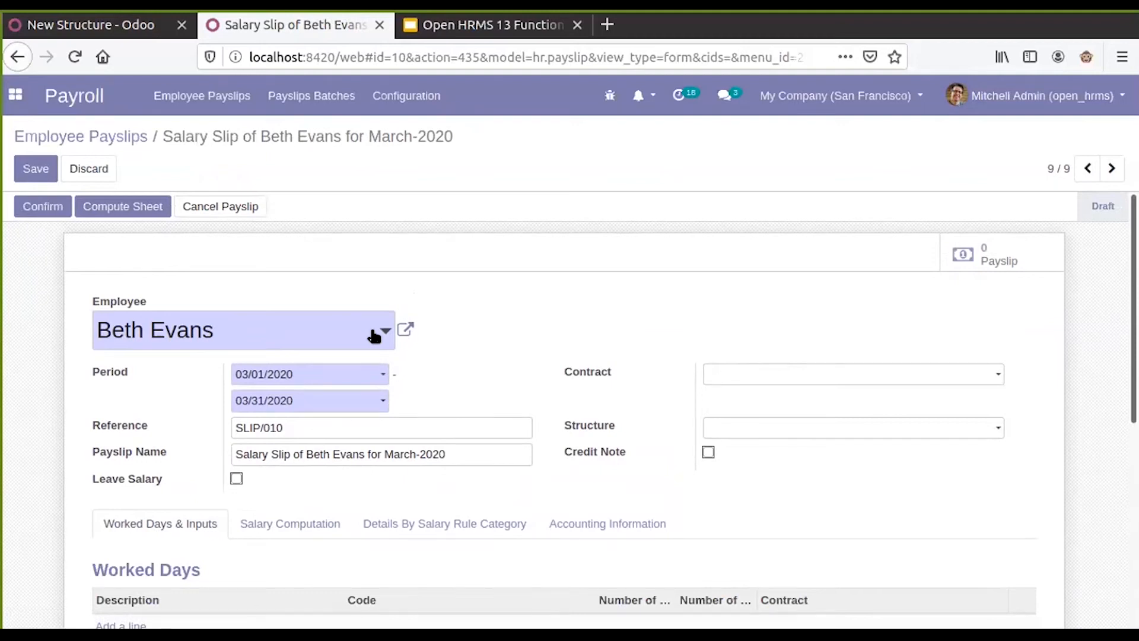
# Set the payslip's employee back to the admin employee, found by searching for the name.
pyautogui.doubleClick(271, 330)
pyautogui.press('BackSpace')
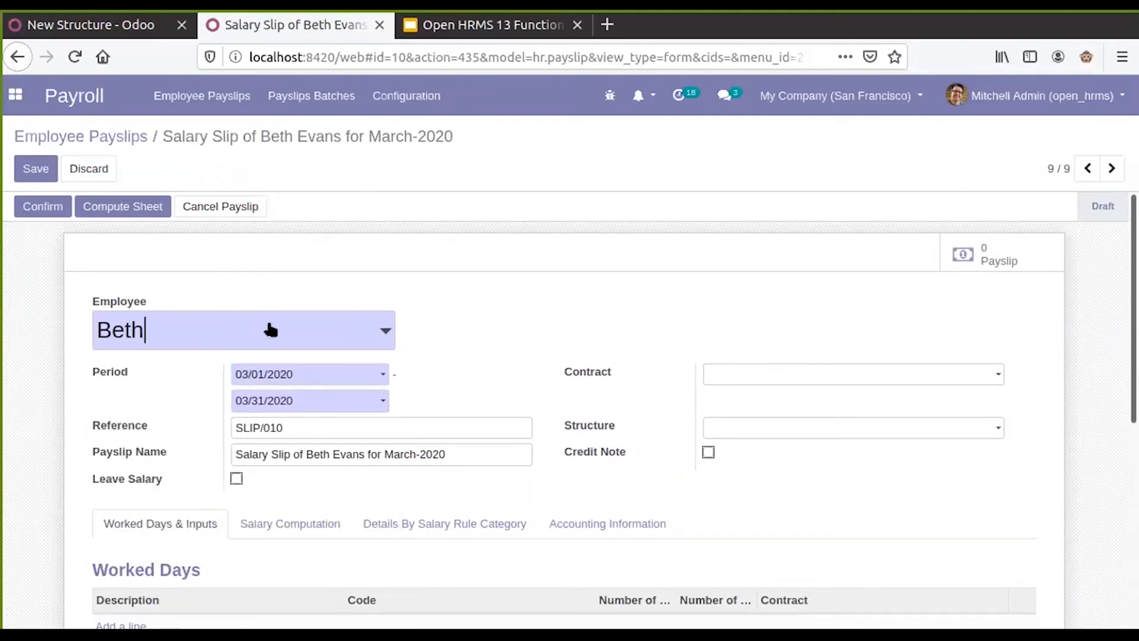
pyautogui.press('BackSpace')
pyautogui.write('mitche')
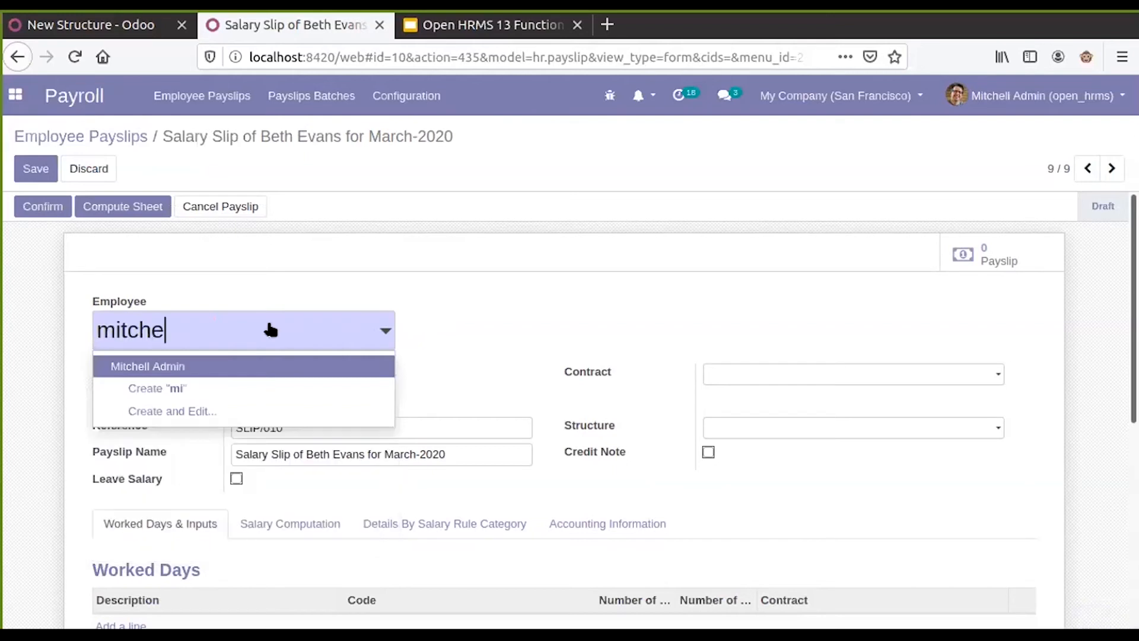
pyautogui.click(291, 364)
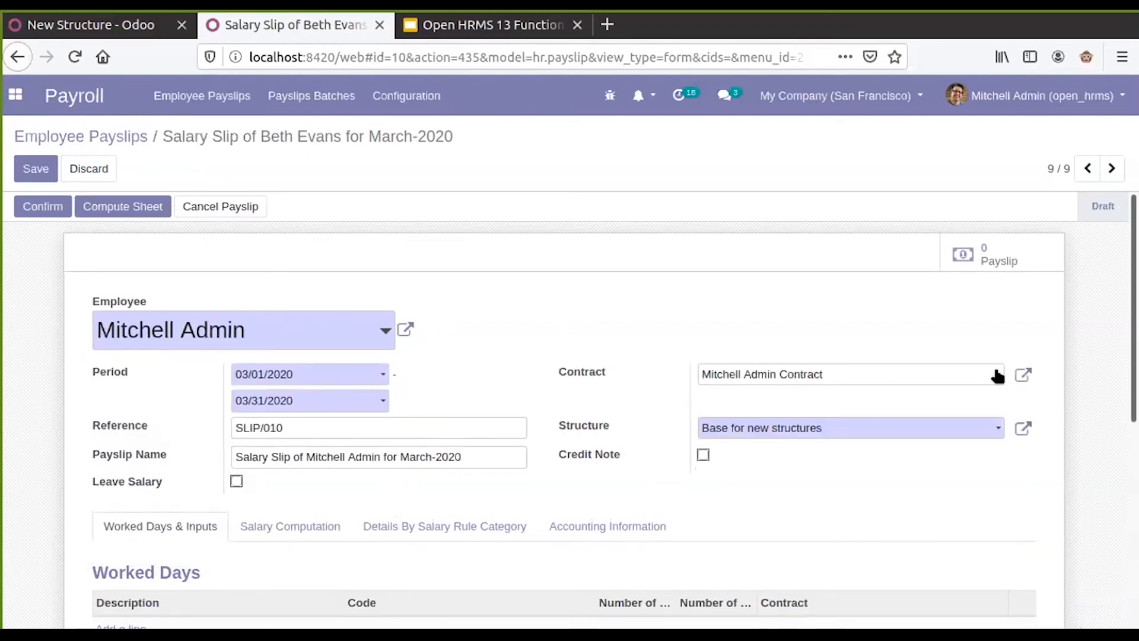
# Change the status of the payslip's contract to New and save the contract.
pyautogui.click(1023, 375)
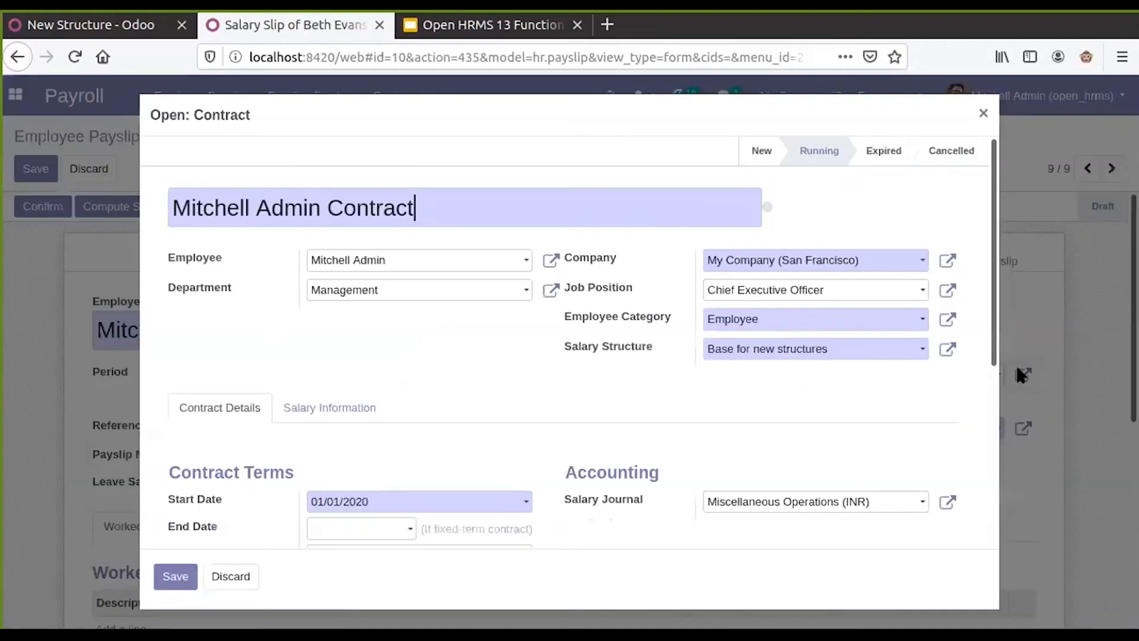
pyautogui.click(761, 155)
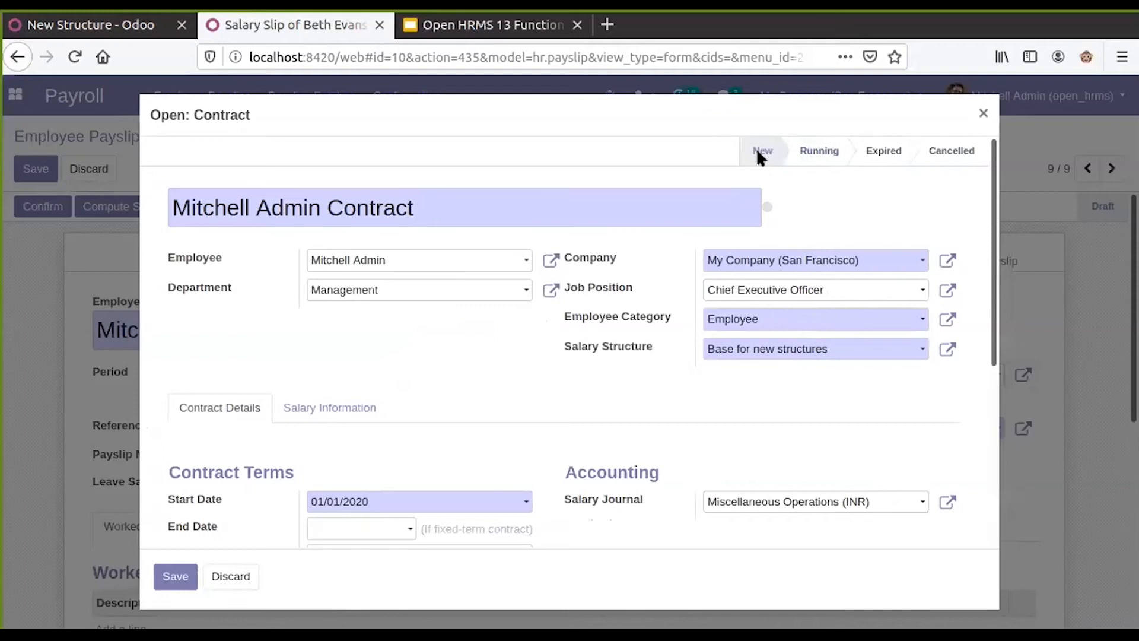
pyautogui.click(175, 575)
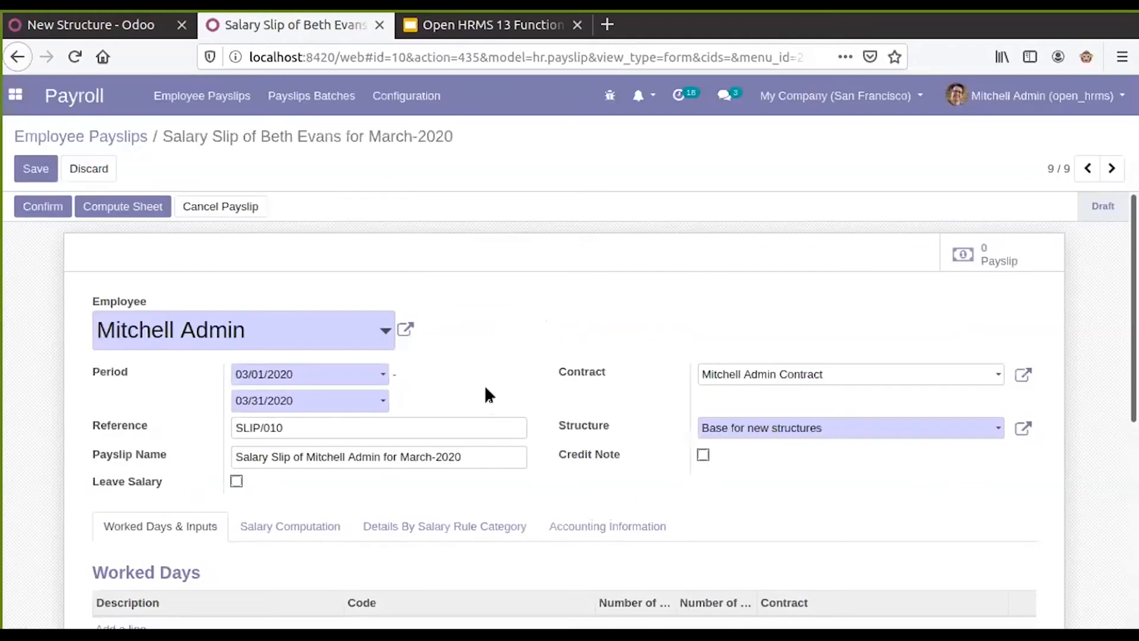
# Compute the payslip's salary sheet, then check the salary computation lines and return to the worked days and inputs.
pyautogui.click(119, 212)
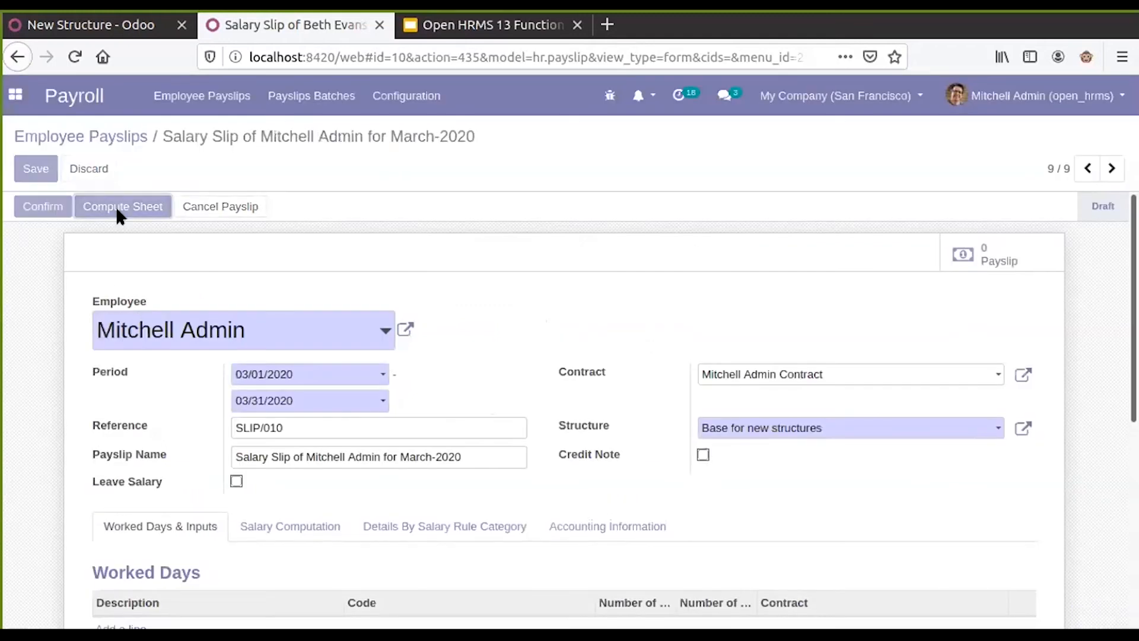
pyautogui.scroll(-3, 292, 360)
pyautogui.click(292, 363)
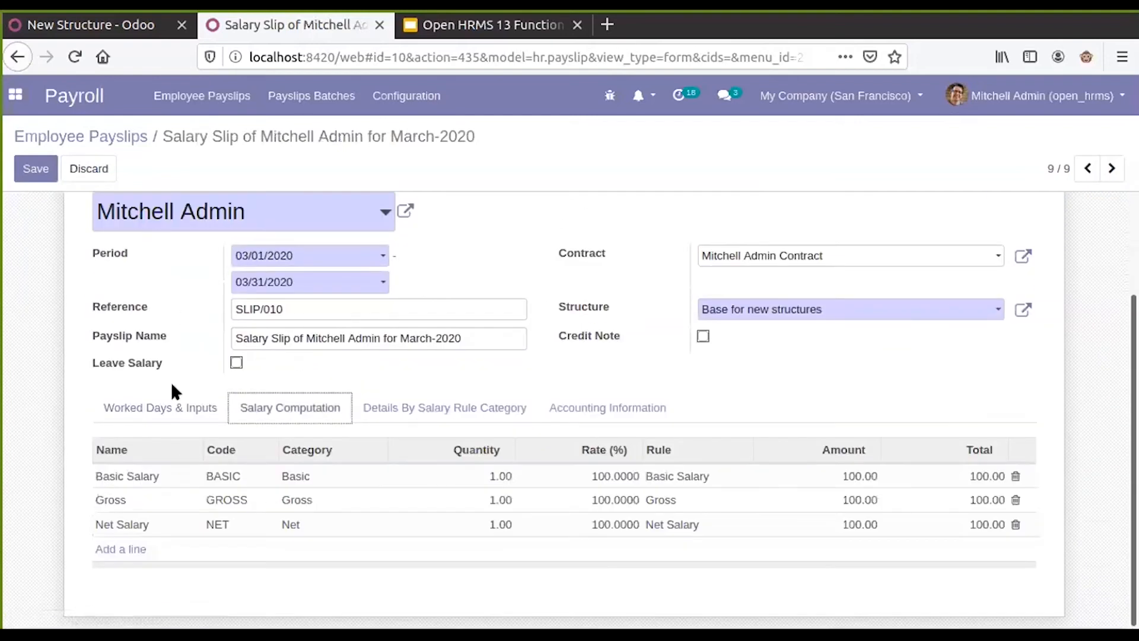
pyautogui.click(182, 410)
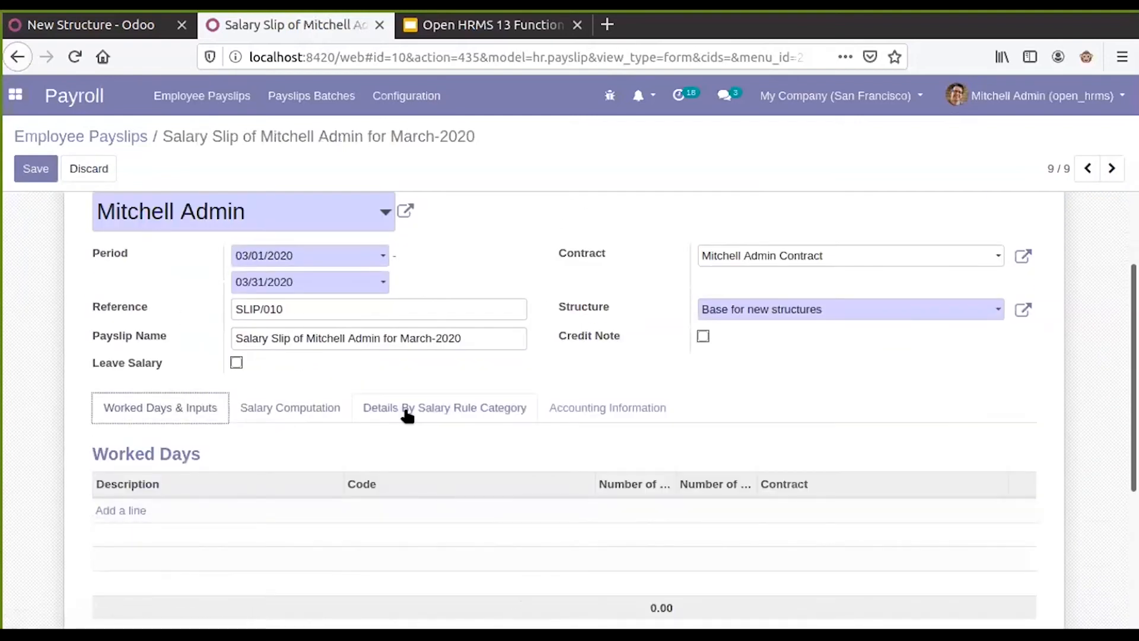
# Check the status of the payslip's contract and close the contract without changes.
pyautogui.scroll(3, 407, 415)
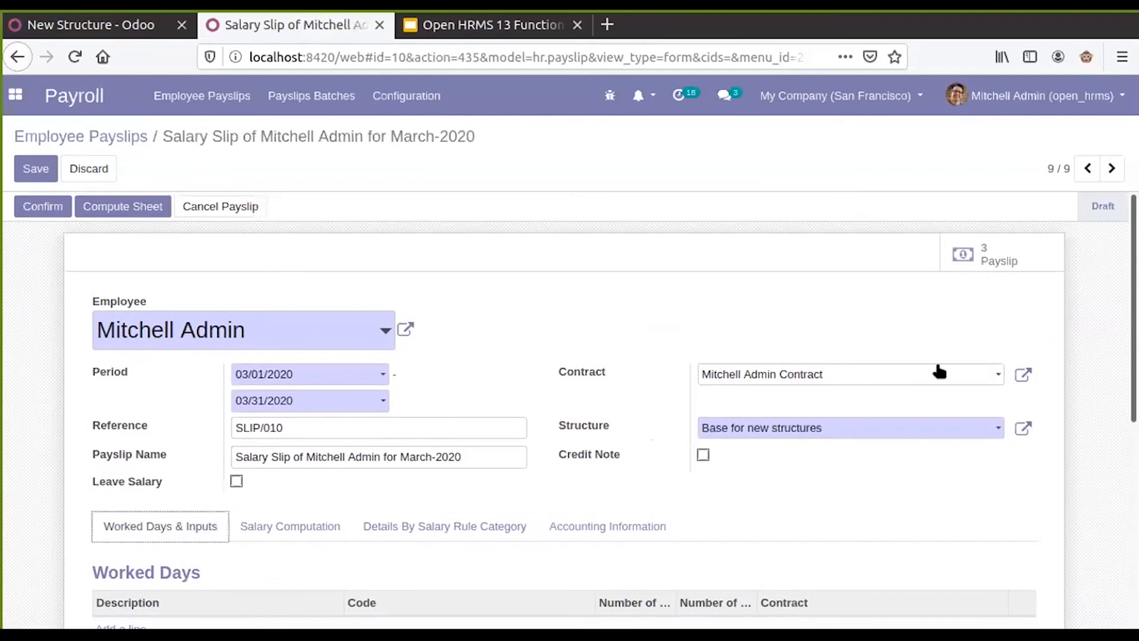
pyautogui.click(1022, 376)
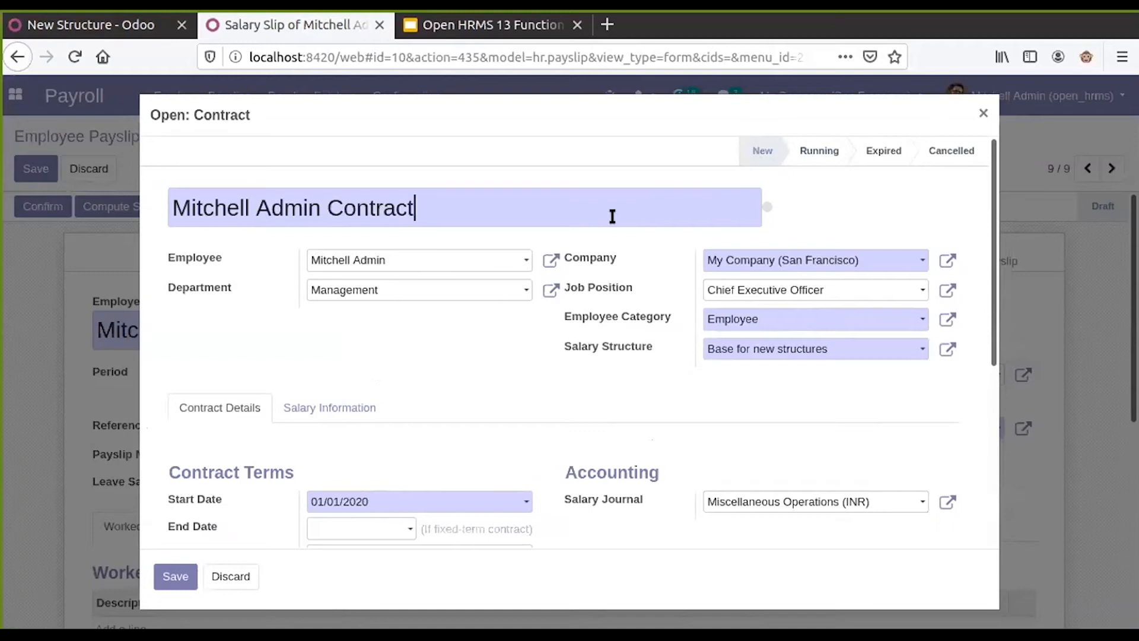
pyautogui.click(984, 115)
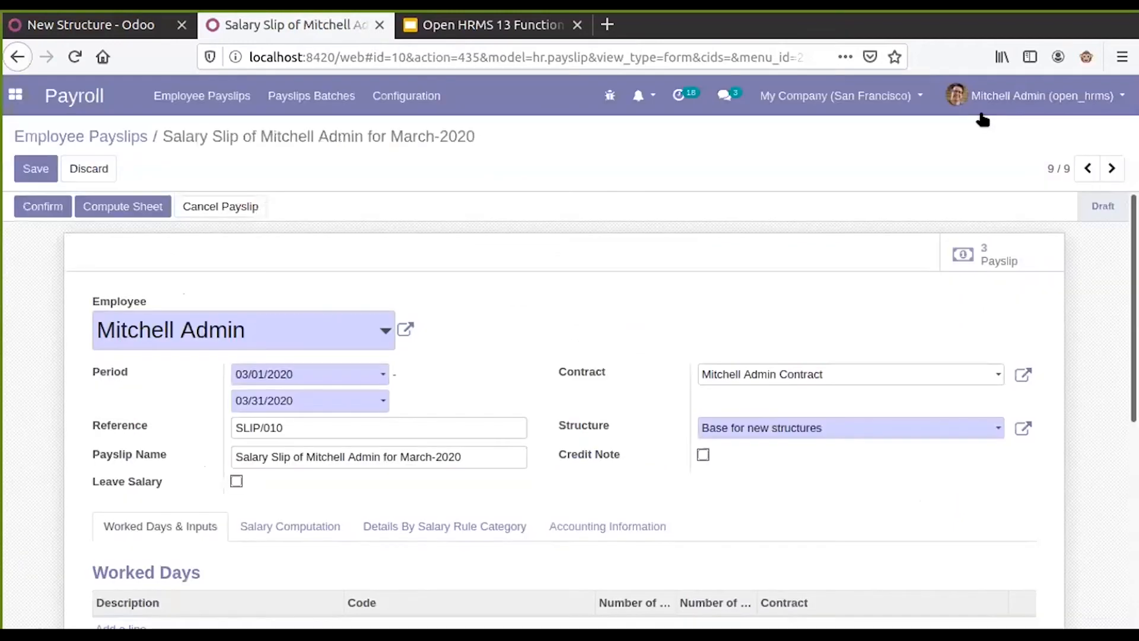
# Go back to the list of employee payslips and open the completed payslip SLIP/006.
pyautogui.click(127, 136)
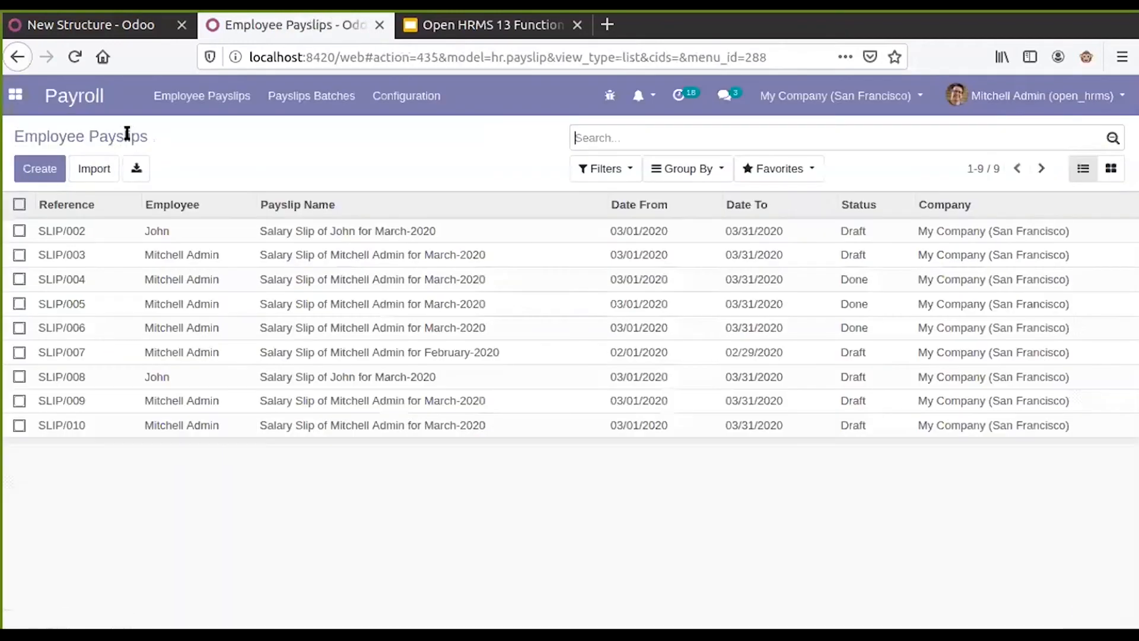
pyautogui.click(16, 95)
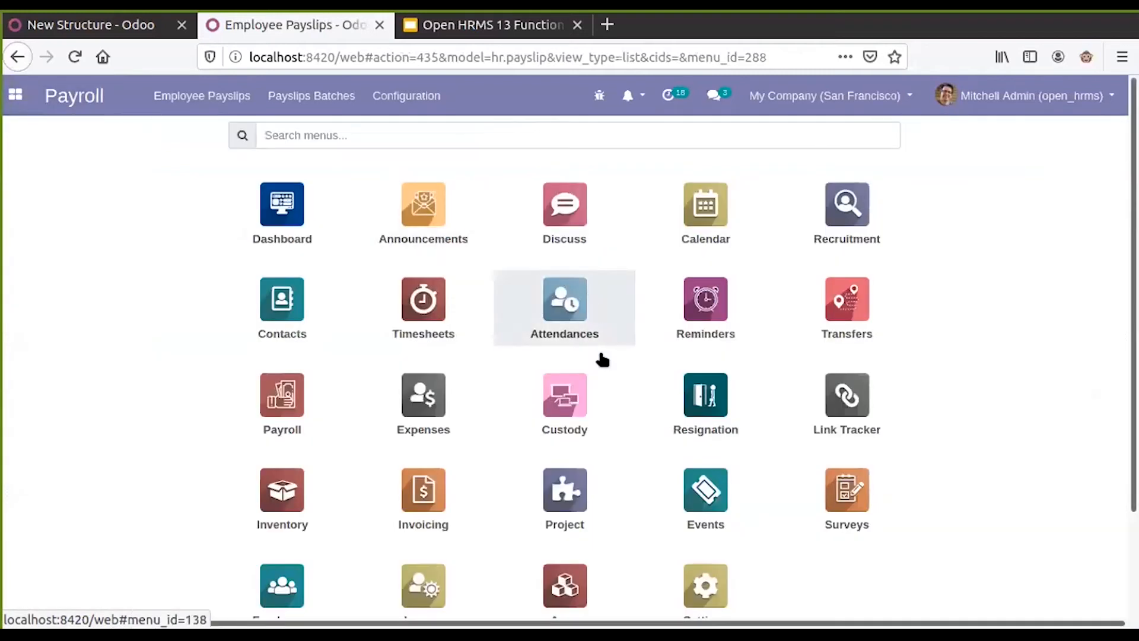
pyautogui.click(284, 406)
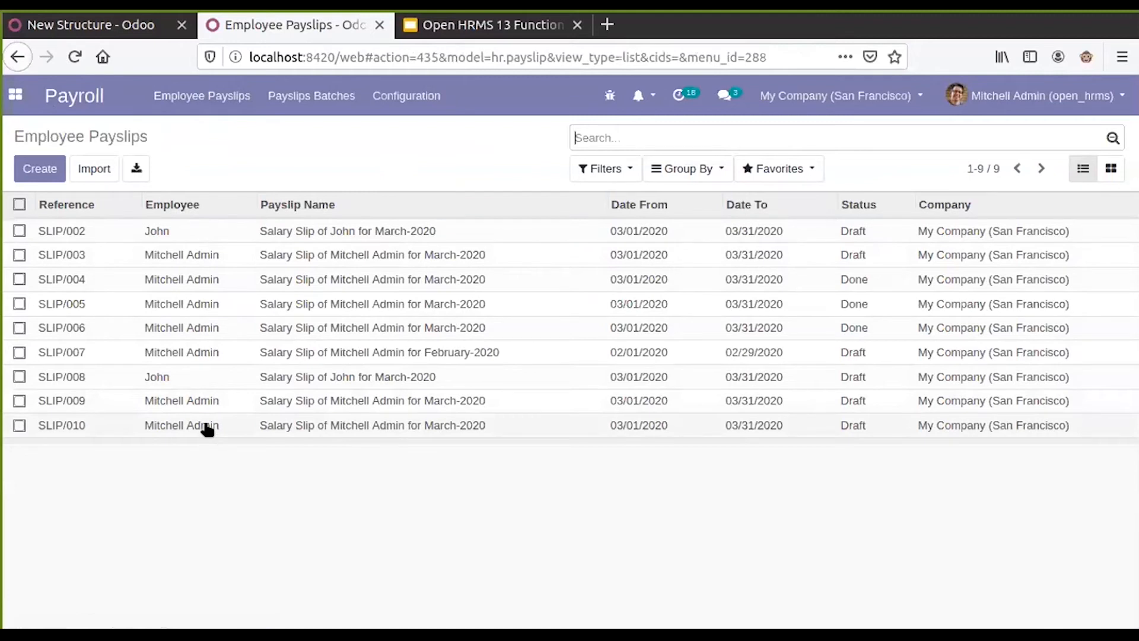
pyautogui.click(252, 330)
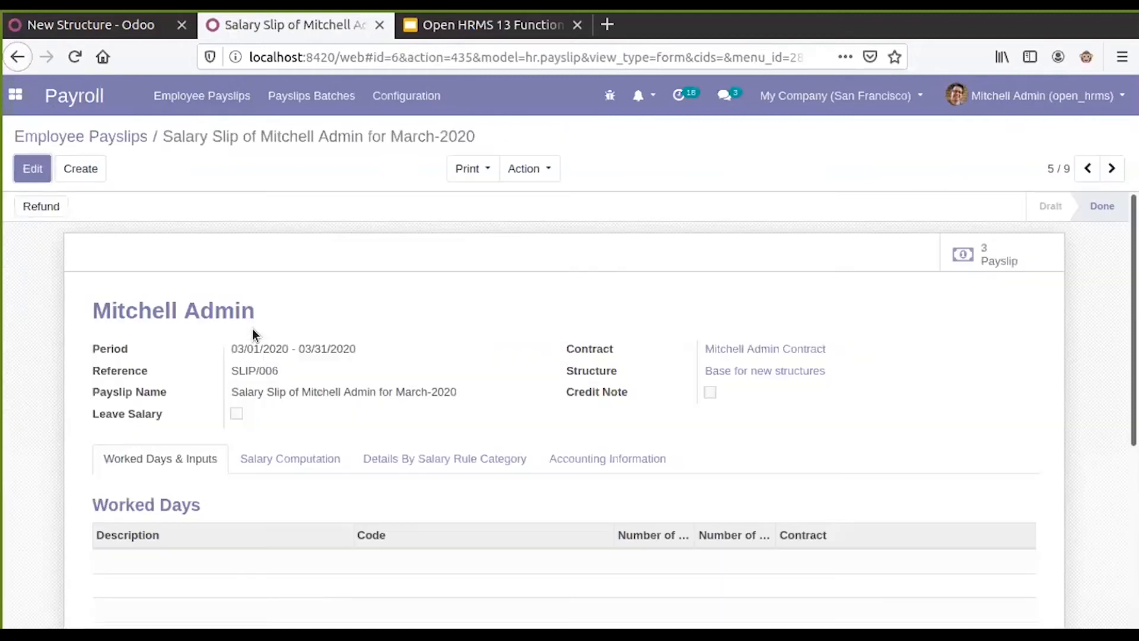
# Print both the Payslip and the PaySlip Details reports for the completed payslip SLIP/006.
pyautogui.click(478, 171)
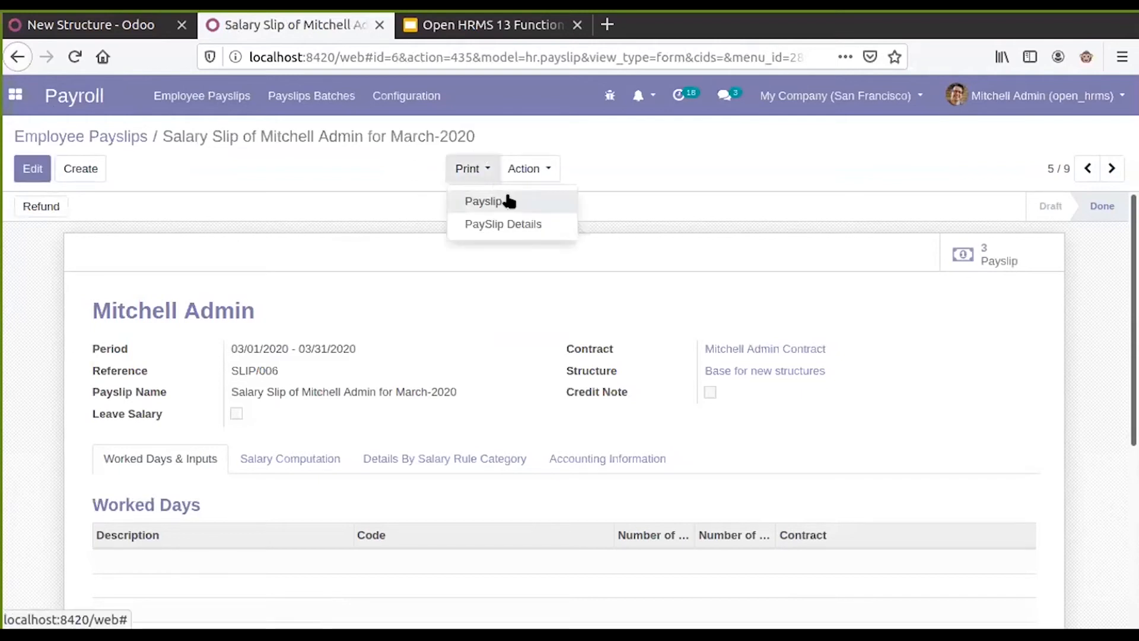
pyautogui.click(509, 201)
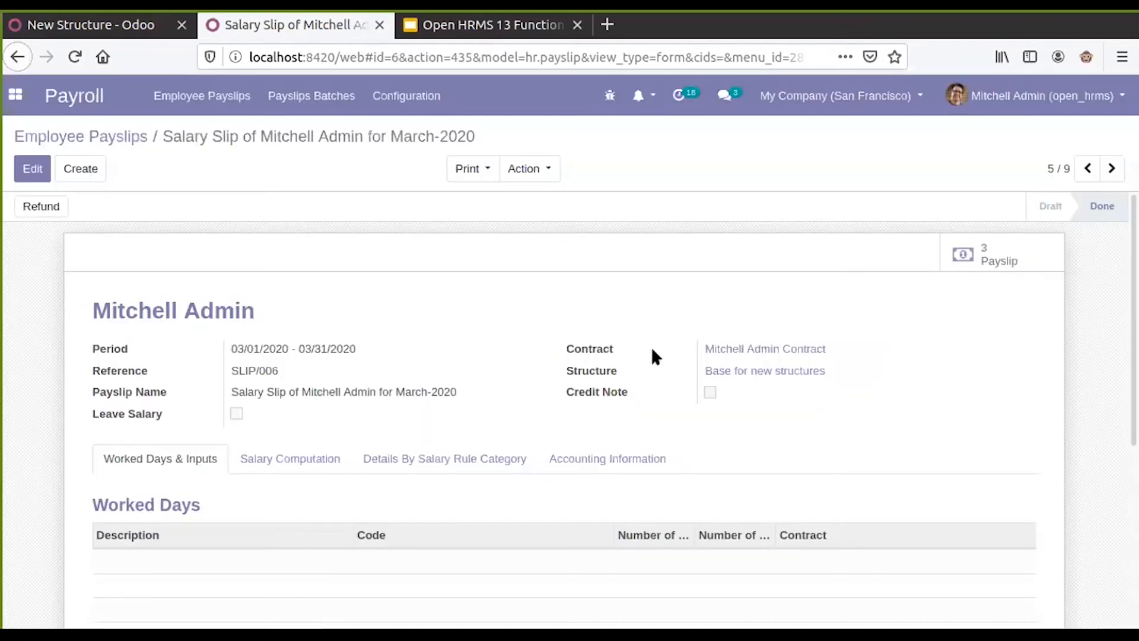
pyautogui.click(462, 169)
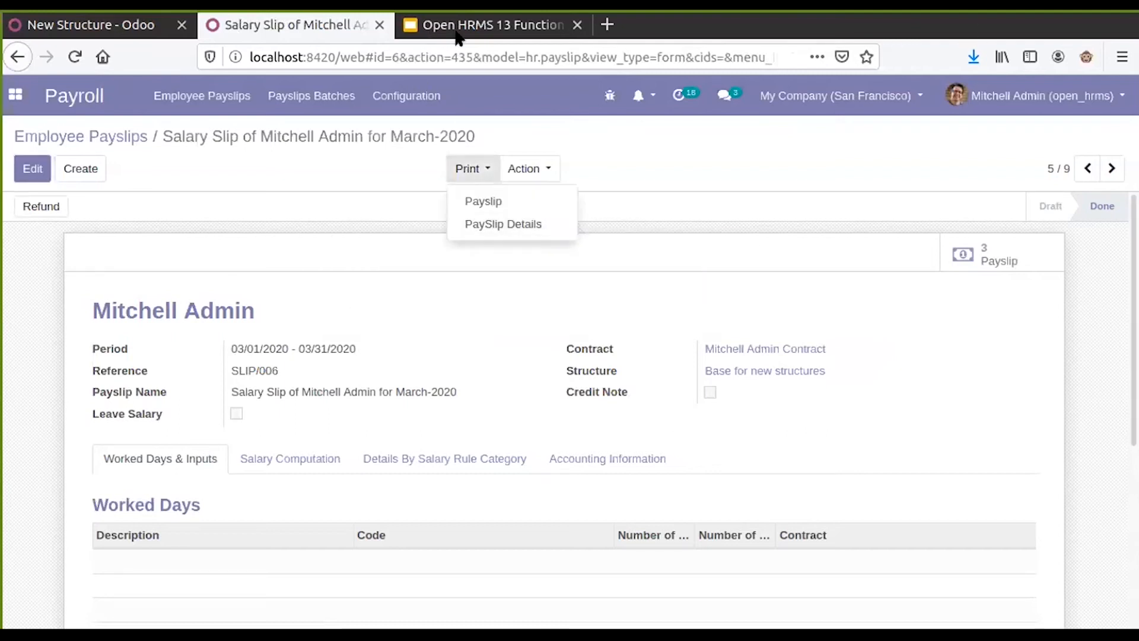
pyautogui.click(539, 229)
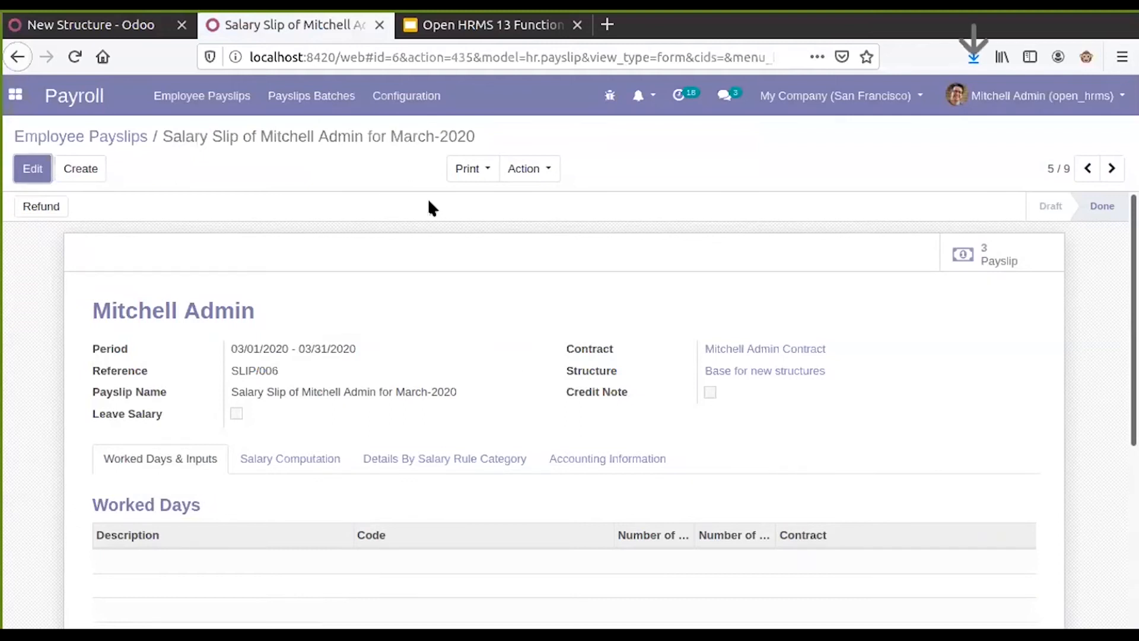
# View the employee payslips grouped by PaySlip Batch and by Employees in turn, clearing each grouping.
pyautogui.click(336, 101)
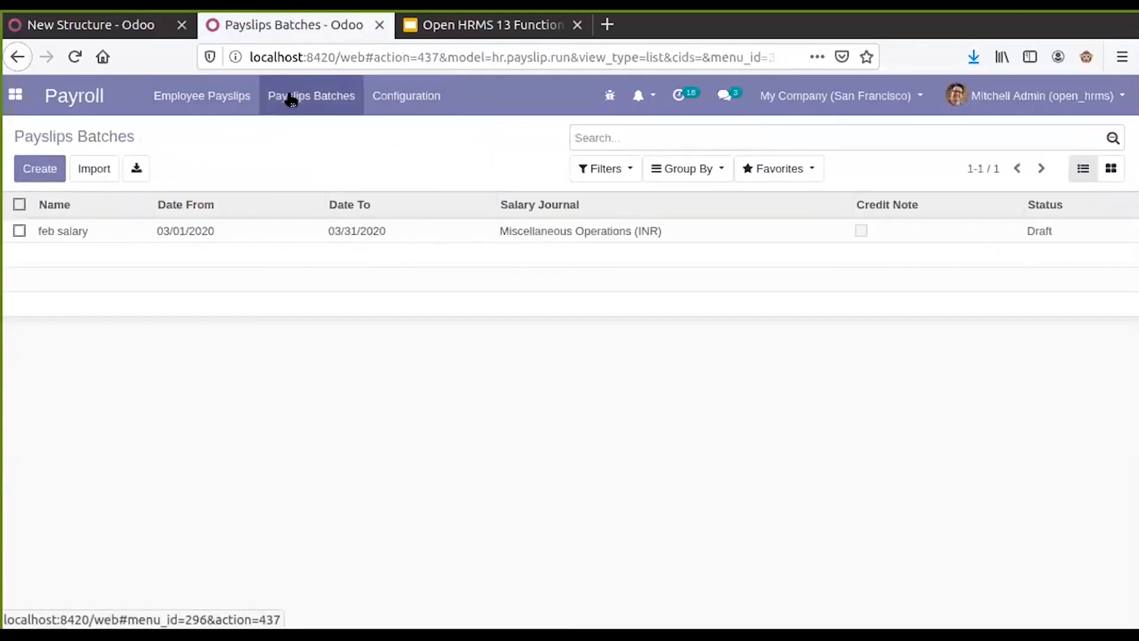
pyautogui.click(236, 99)
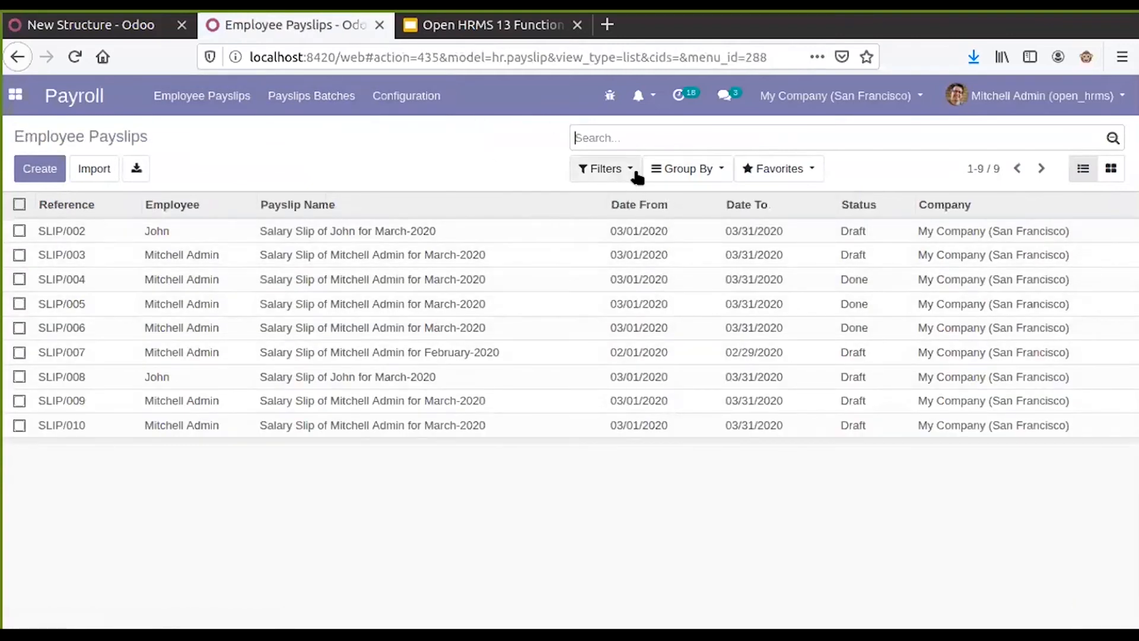
pyautogui.click(667, 172)
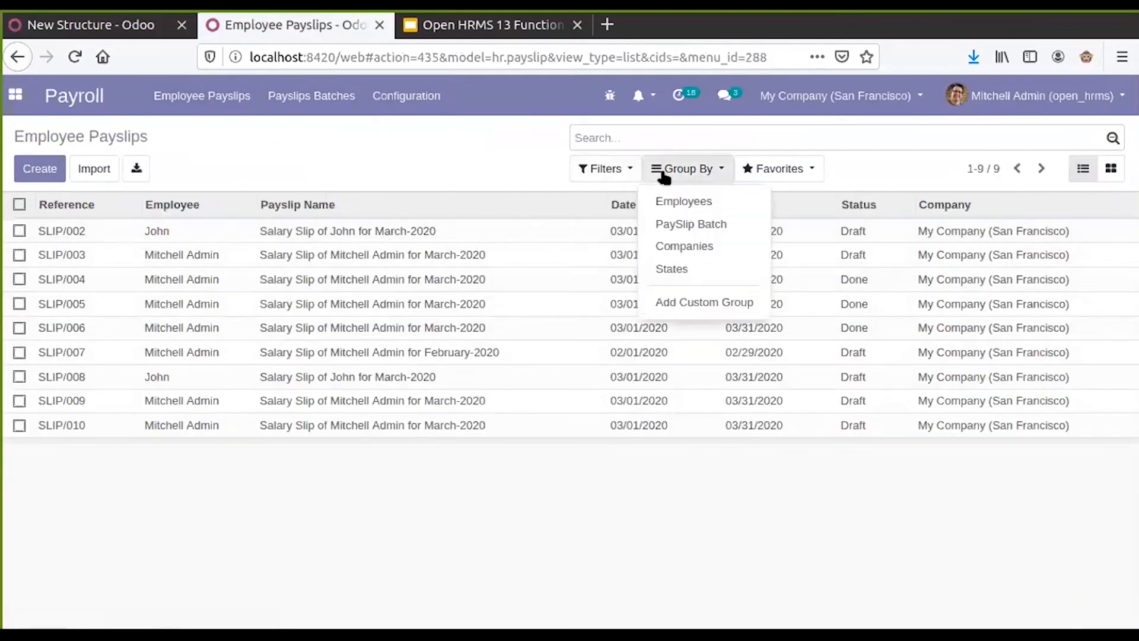
pyautogui.click(706, 228)
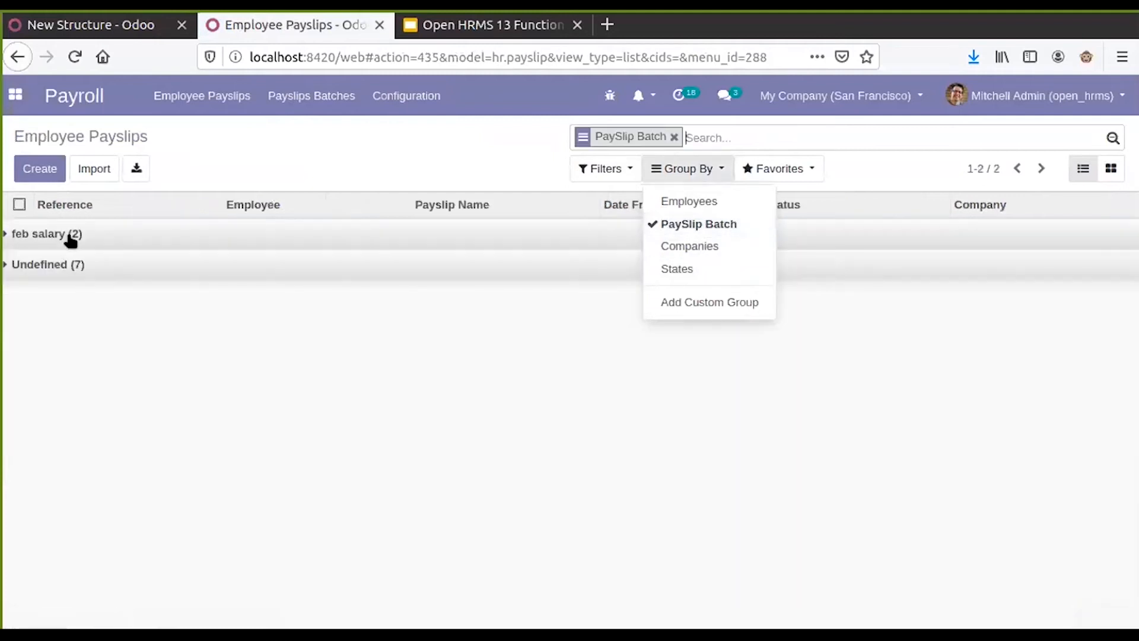
pyautogui.click(665, 225)
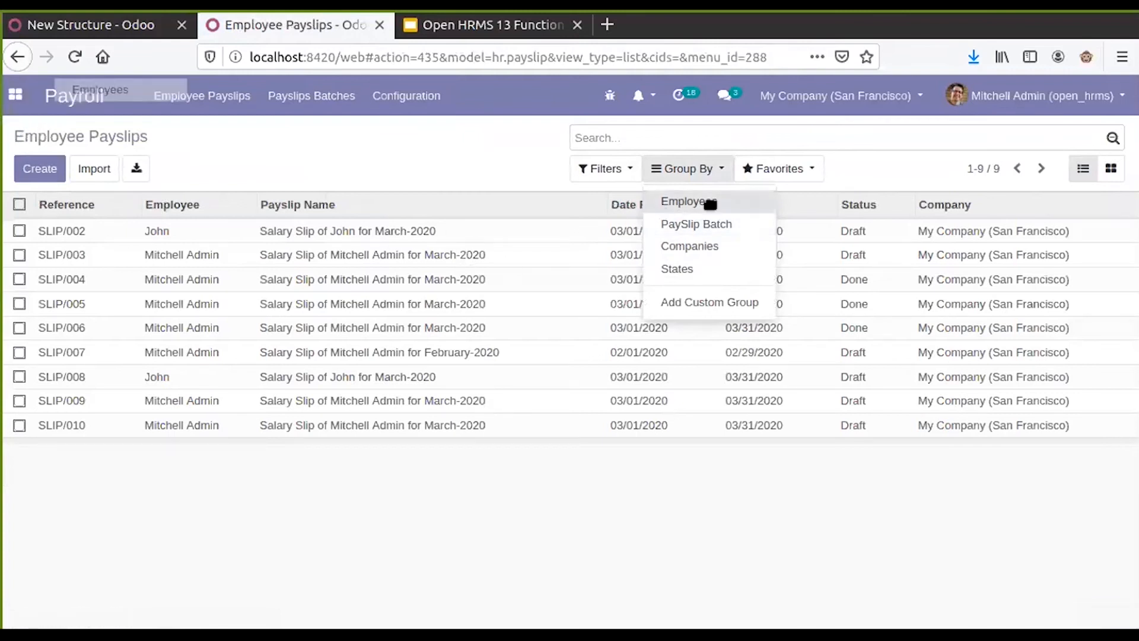
pyautogui.moveTo(710, 203); pyautogui.dragTo(706, 203)
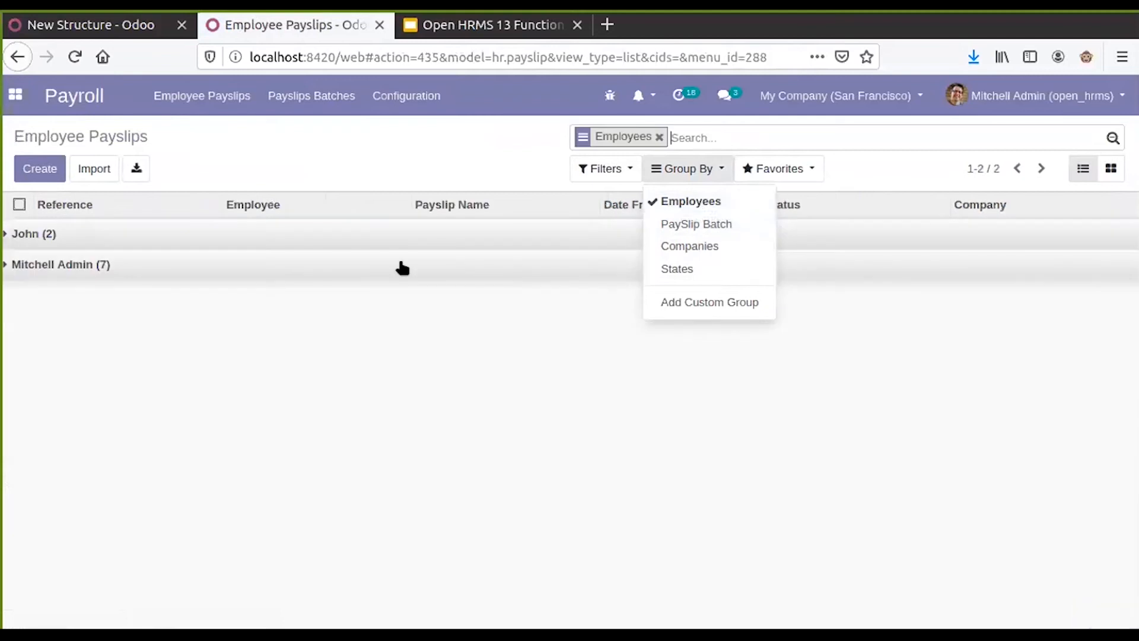
pyautogui.click(706, 203)
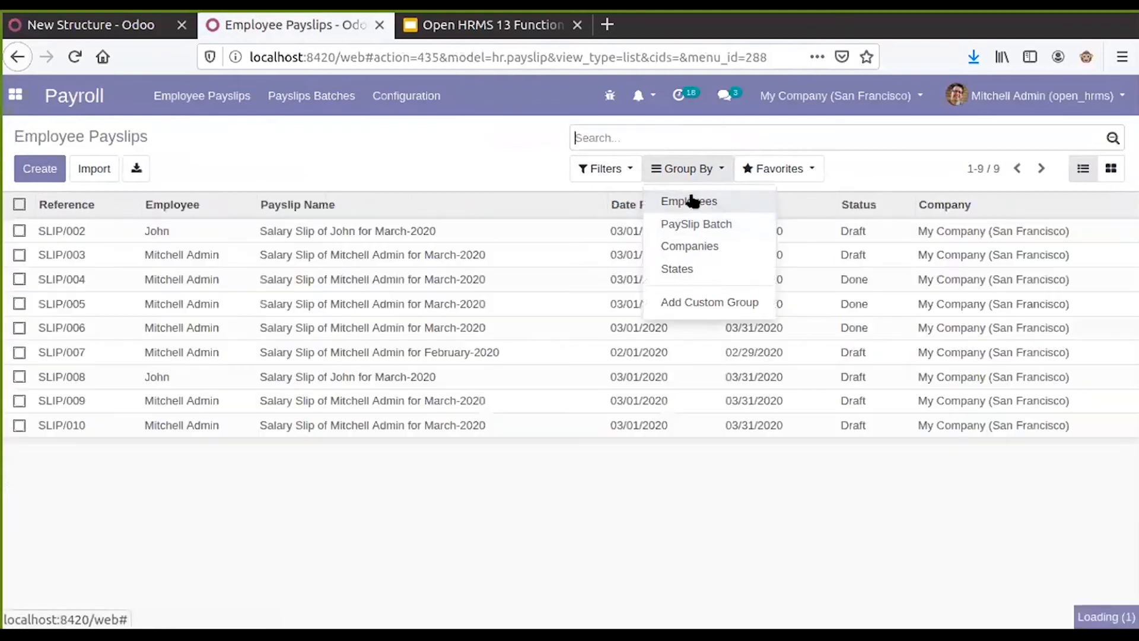
# View the list of employee transfers, then search the Apps catalogue for the "transfer" module.
pyautogui.click(15, 94)
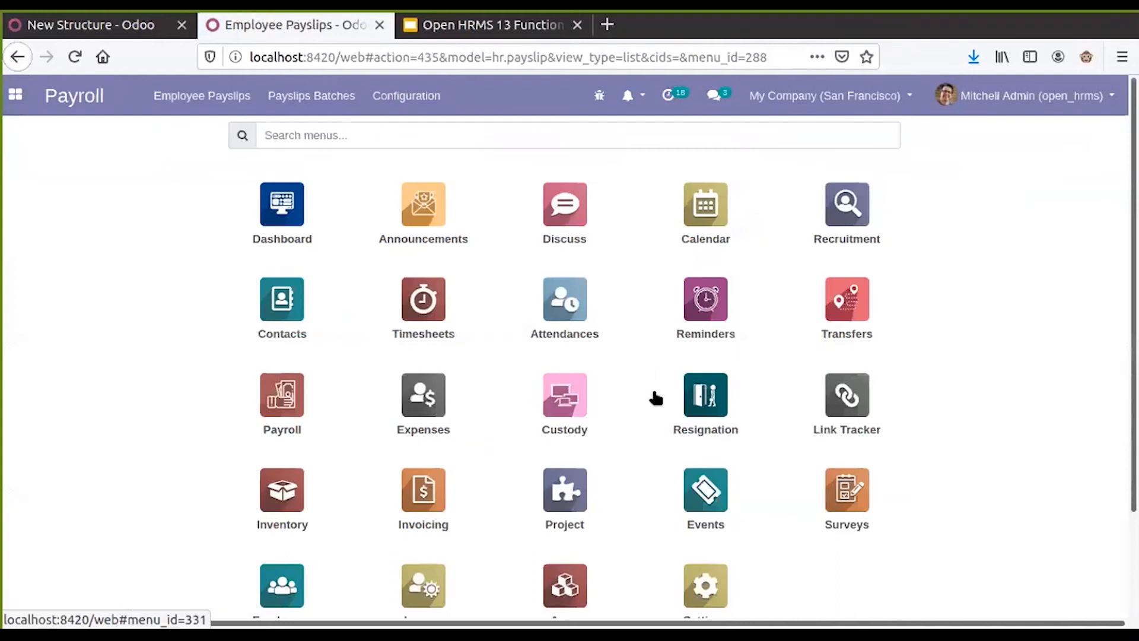
pyautogui.click(838, 318)
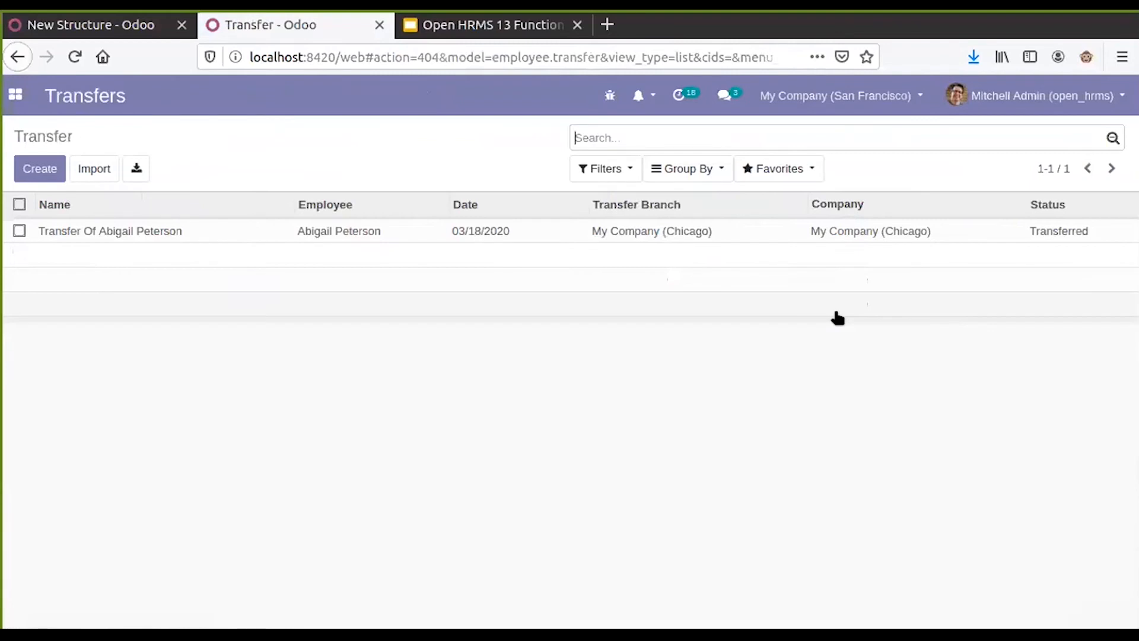
pyautogui.click(9, 104)
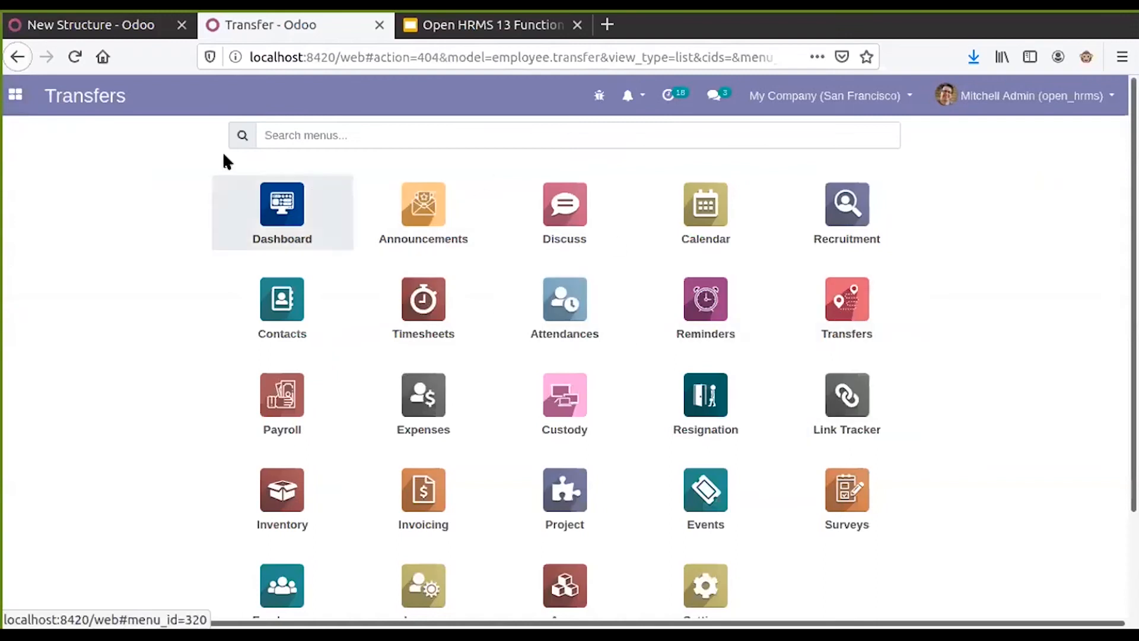
pyautogui.scroll(-3, 463, 257)
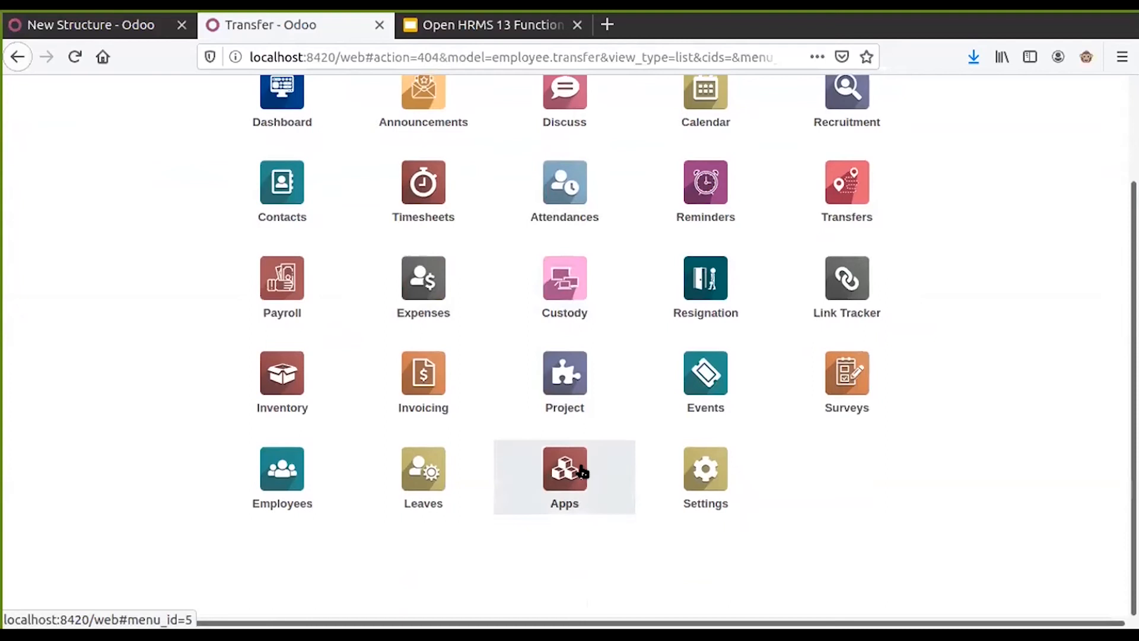
pyautogui.click(582, 471)
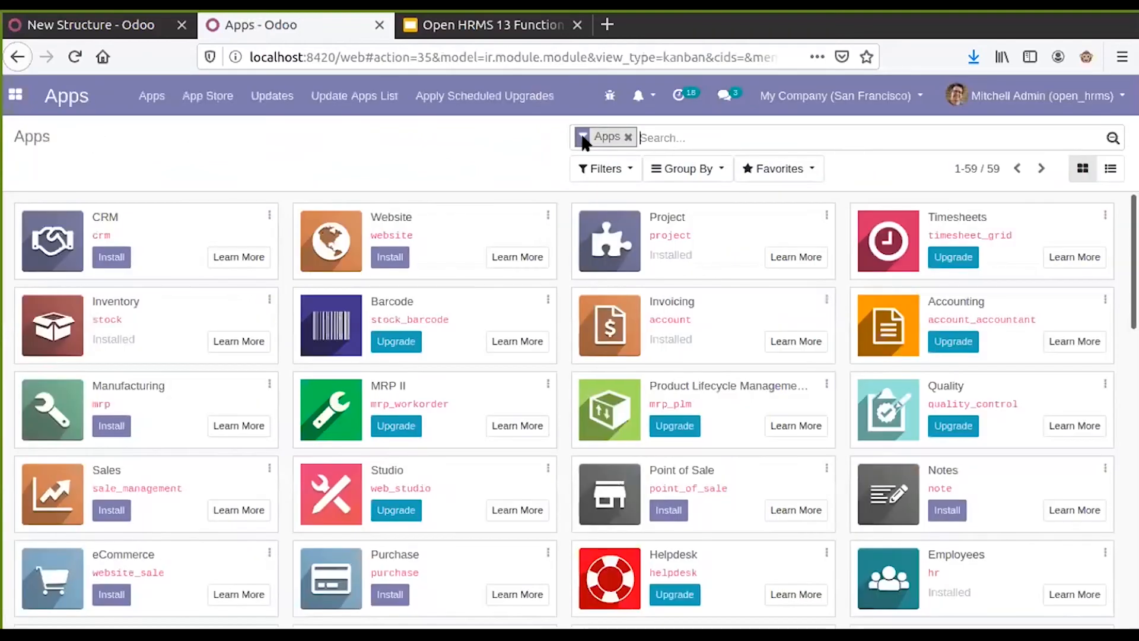
pyautogui.write('transfer')
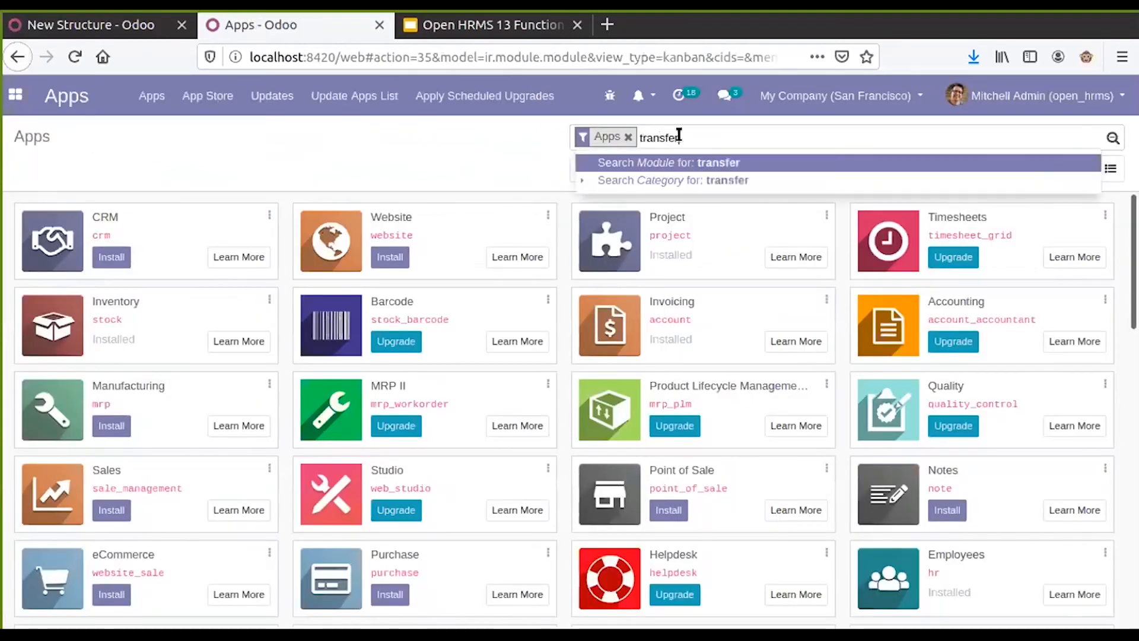
pyautogui.press('Return')
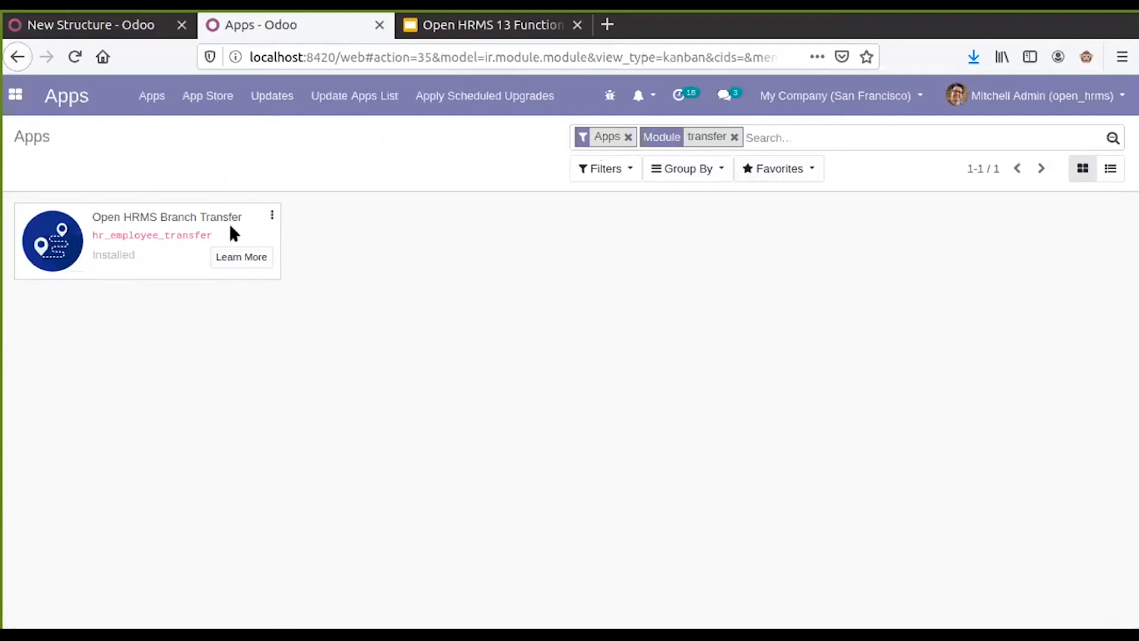
# Return to the Transfers module's list of employee transfers.
pyautogui.click(15, 94)
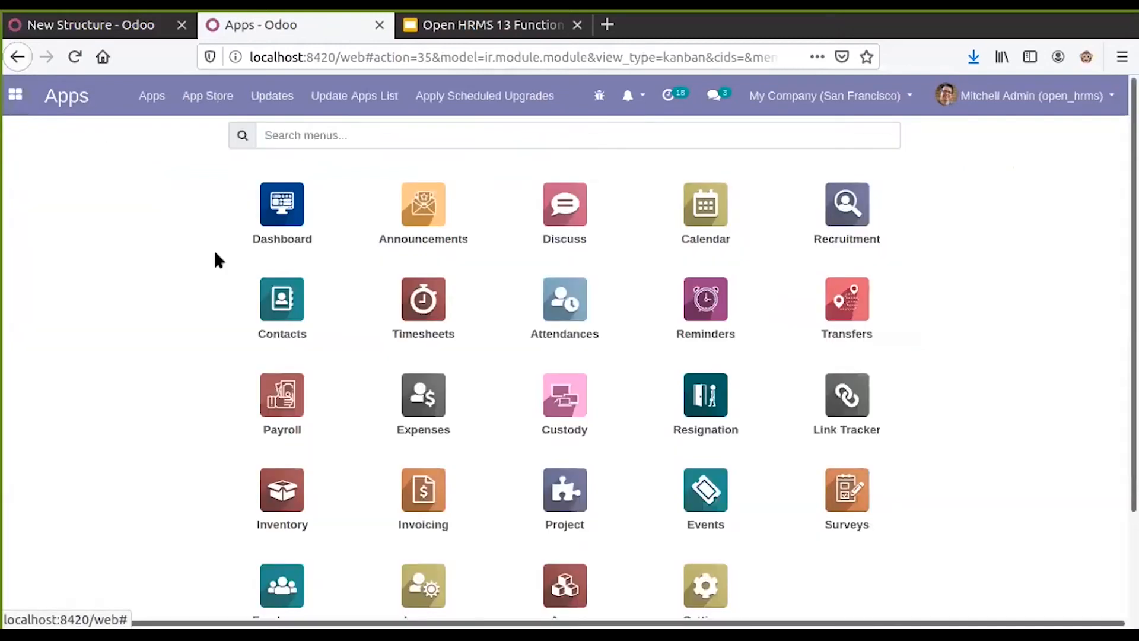
pyautogui.scroll(-1, 291, 433)
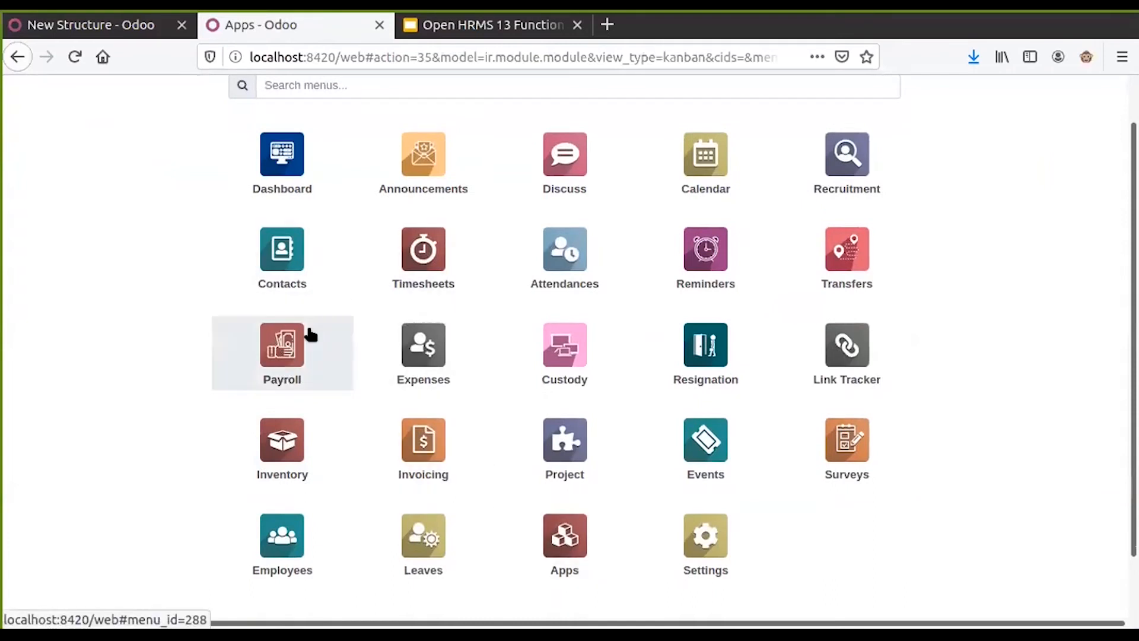
pyautogui.click(839, 249)
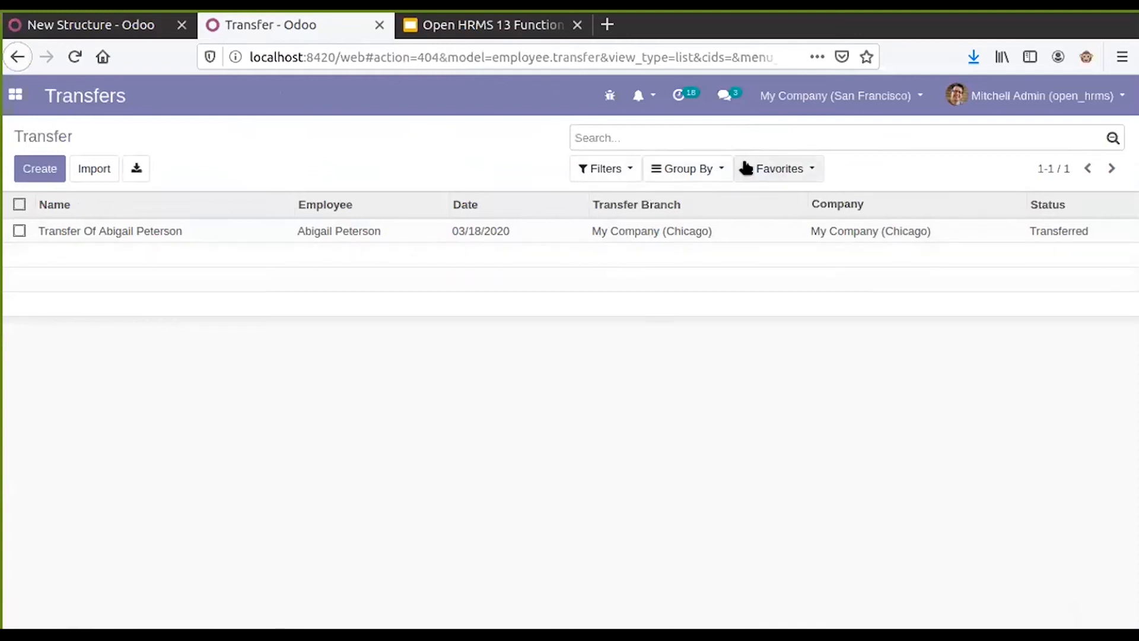
pyautogui.click(74, 57)
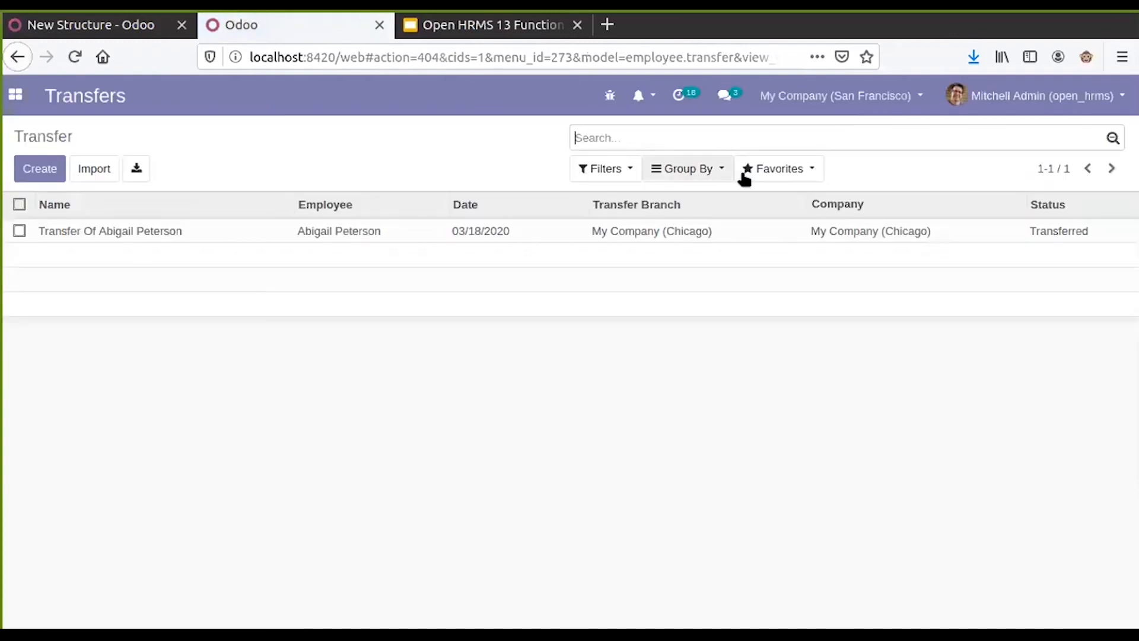
pyautogui.click(773, 171)
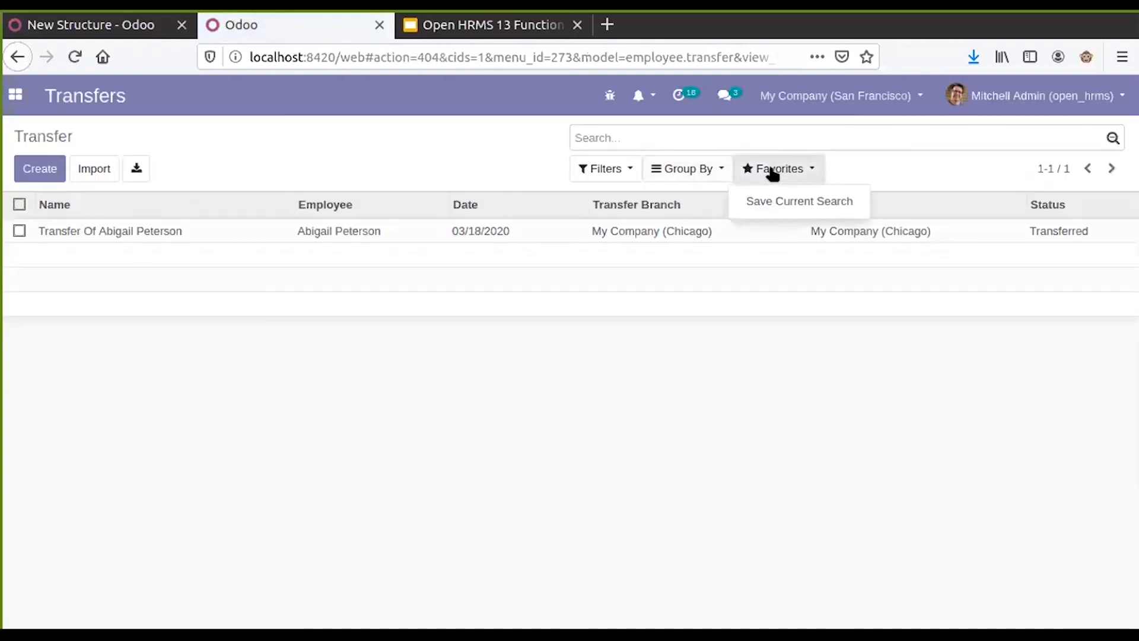
pyautogui.click(447, 172)
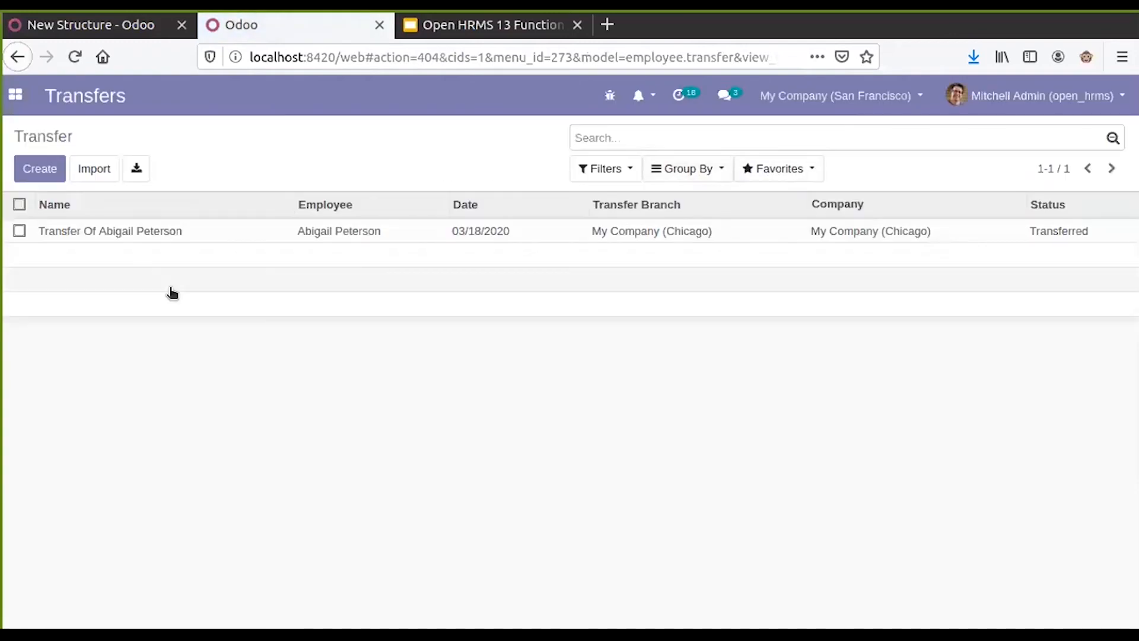
pyautogui.click(14, 206)
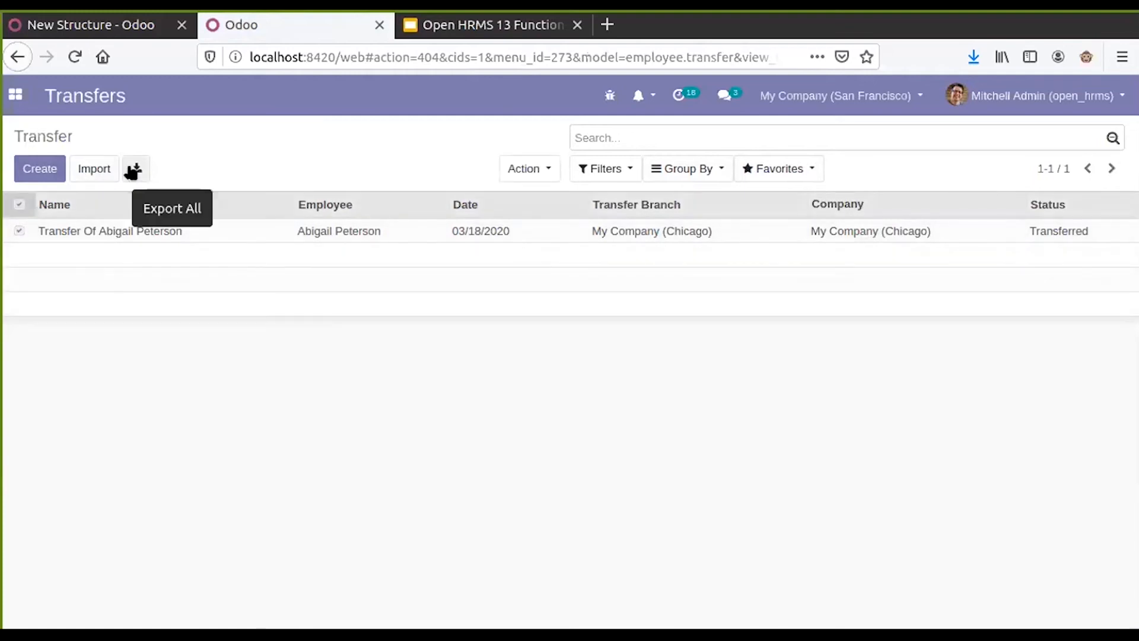
# Create a new transfer record, choose the third suggested employee and set the transfer date to 04/01/2020.
pyautogui.click(51, 175)
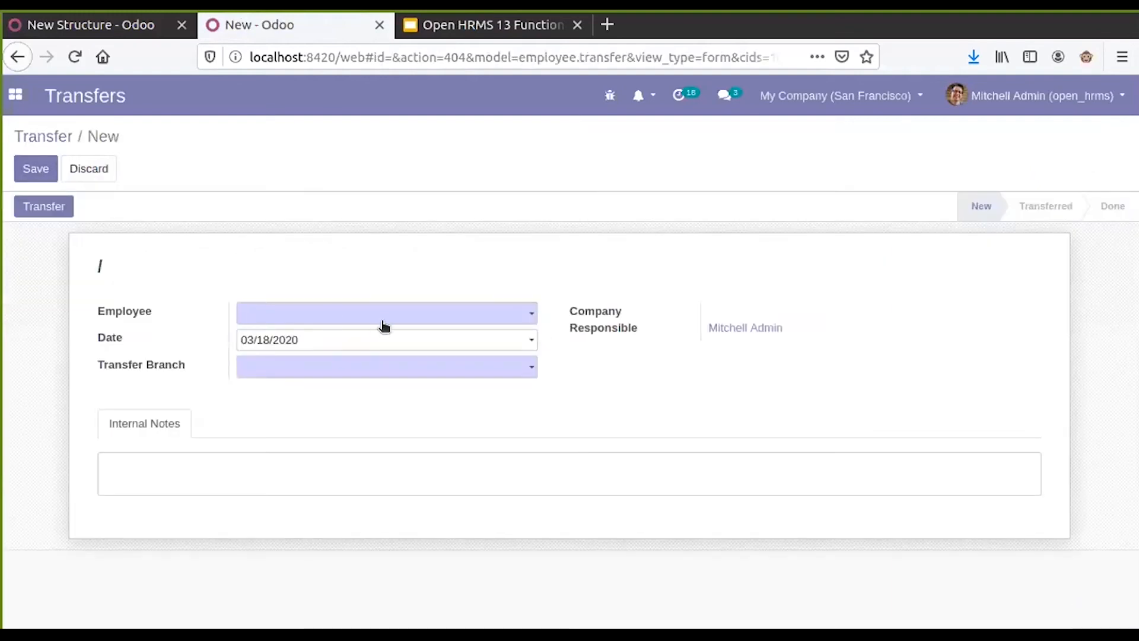
pyautogui.click(386, 322)
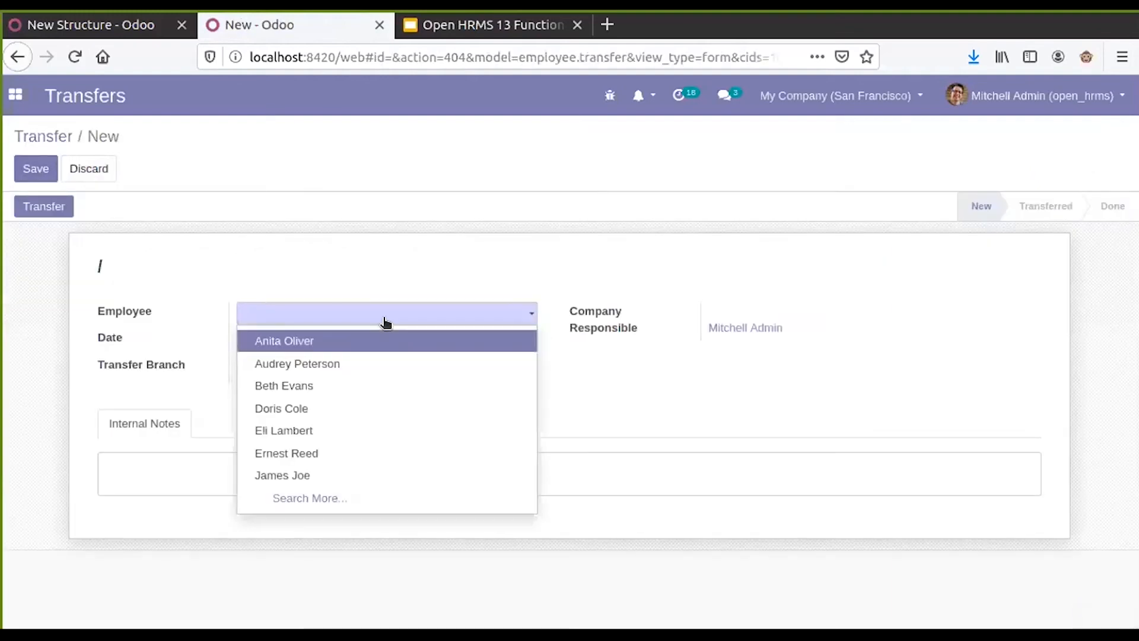
pyautogui.click(340, 386)
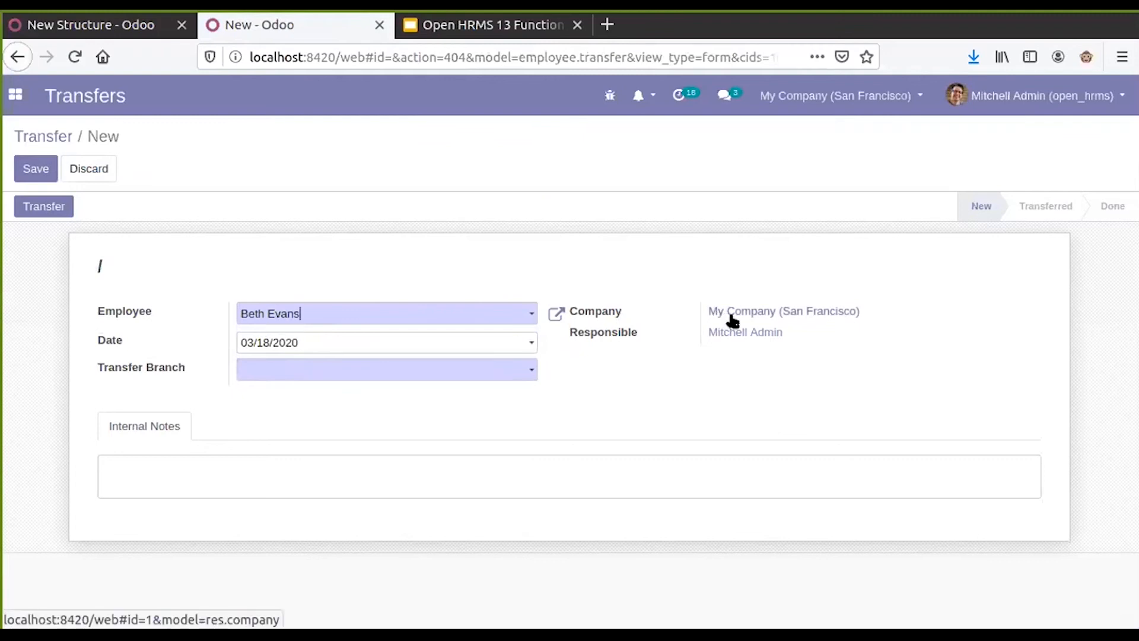
pyautogui.click(256, 350)
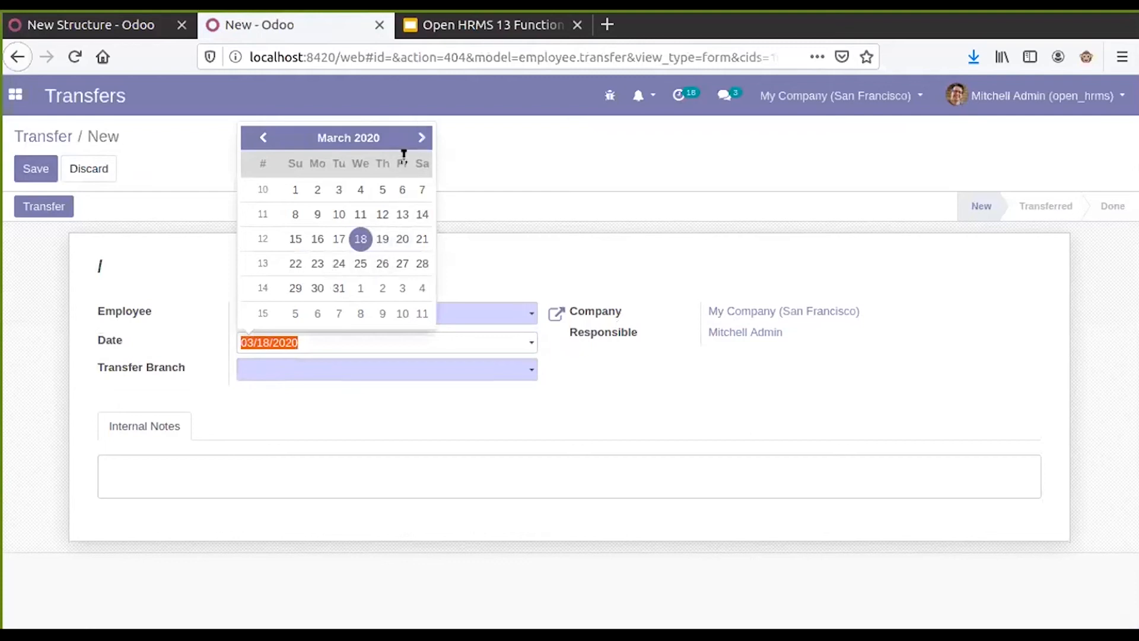
pyautogui.click(421, 139)
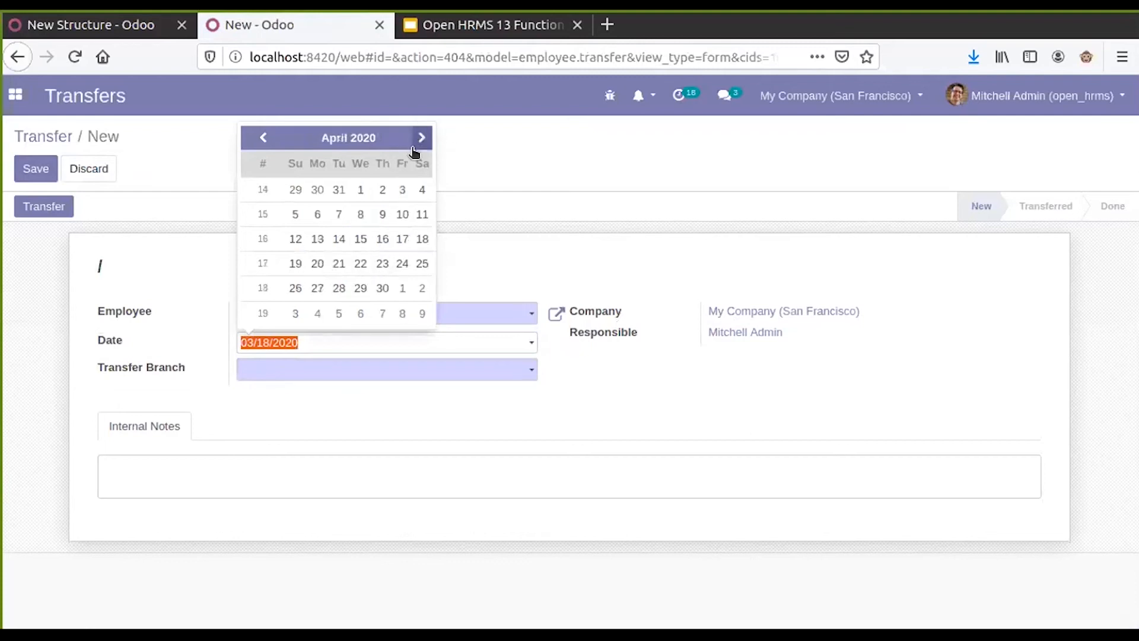
pyautogui.click(358, 191)
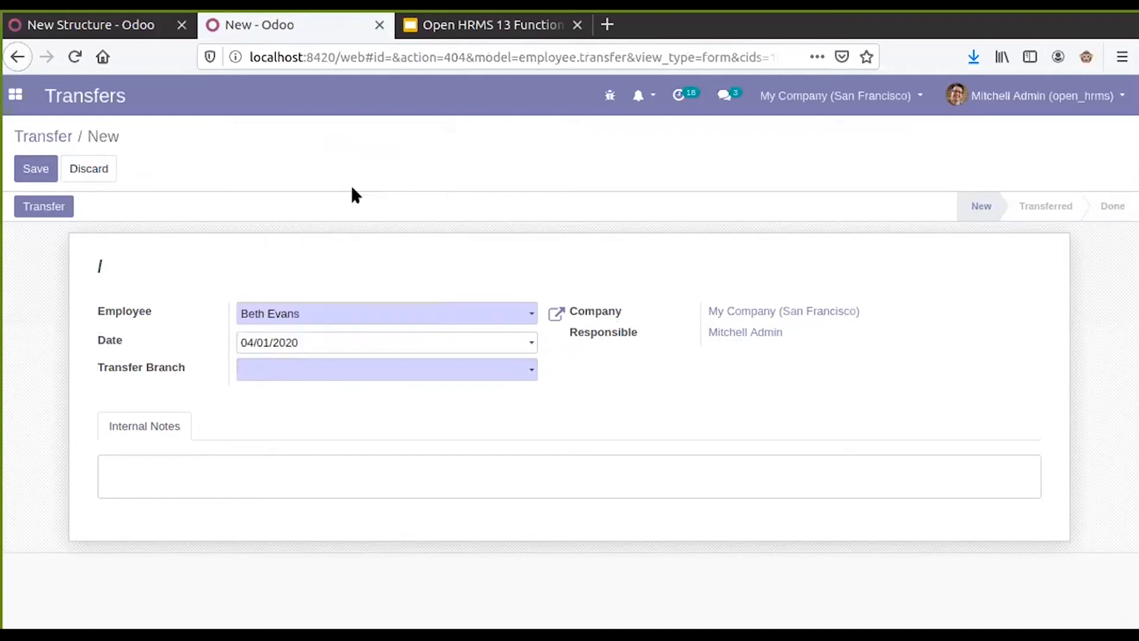
# Set the transfer branch to My Company (Chicago) and carry out the employee's transfer.
pyautogui.click(275, 371)
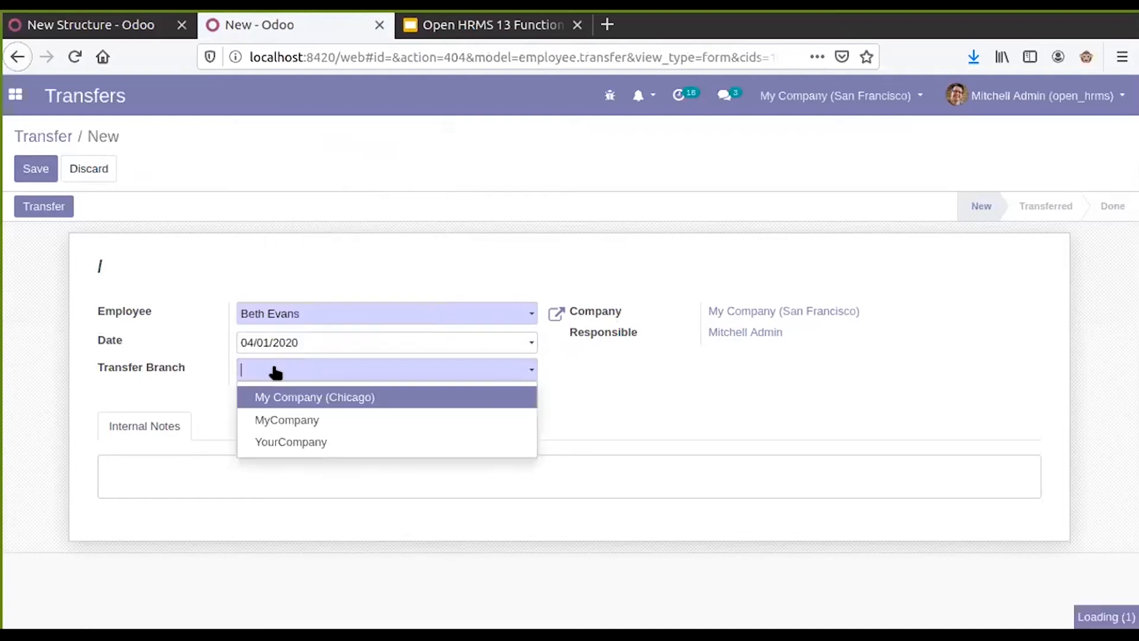
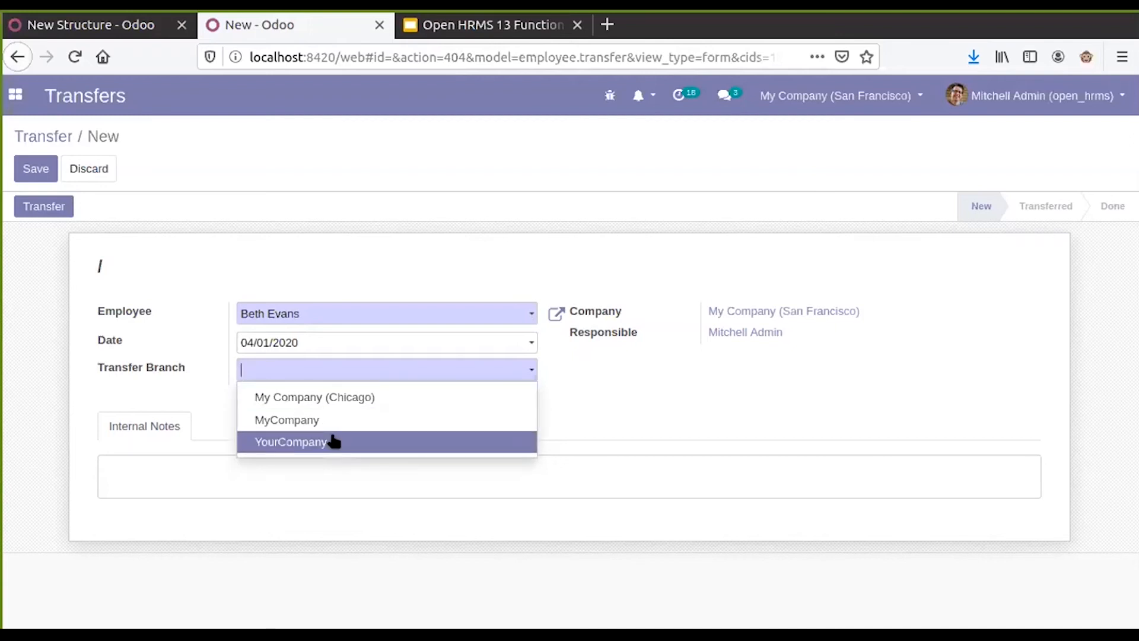
pyautogui.click(332, 397)
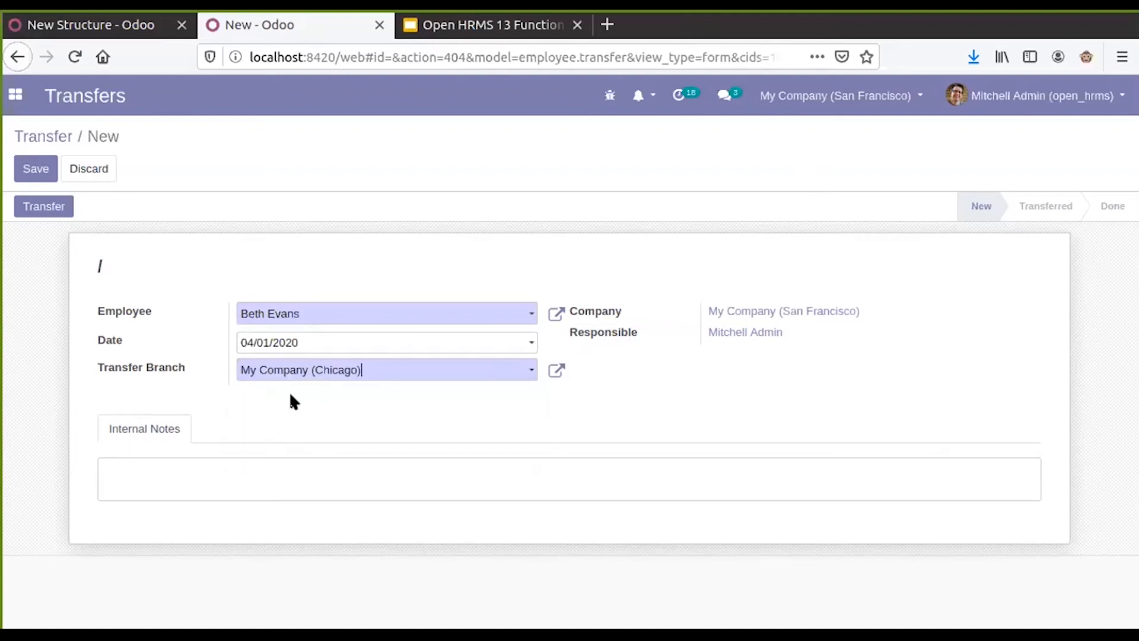
pyautogui.click(44, 207)
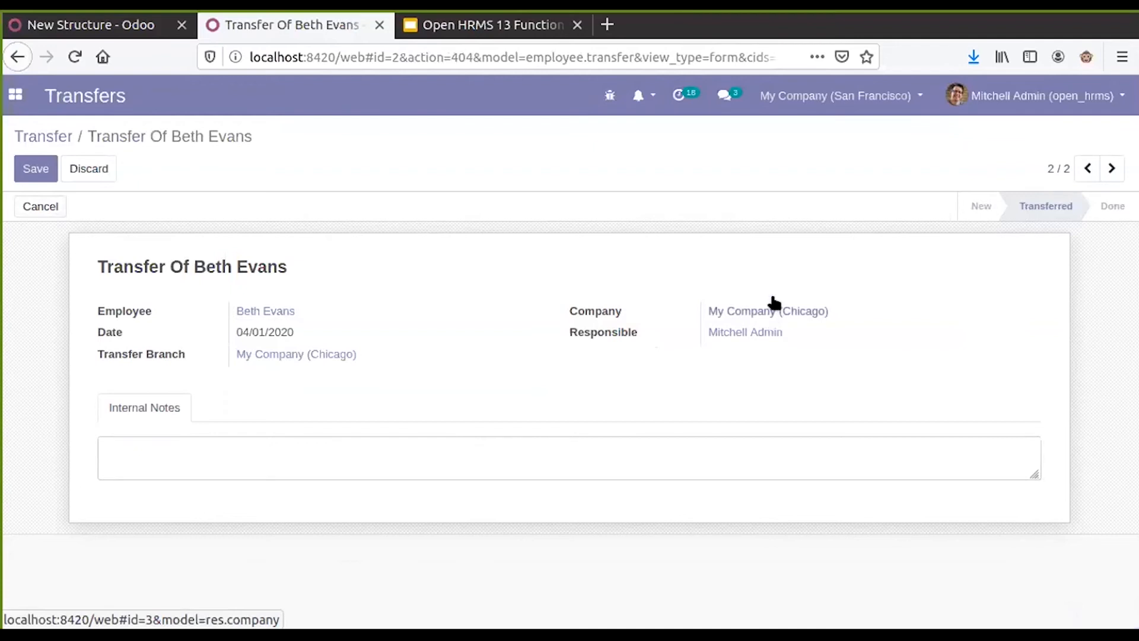
# Save the transfer record, try to cancel the transfer and dismiss the dialog.
pyautogui.click(41, 164)
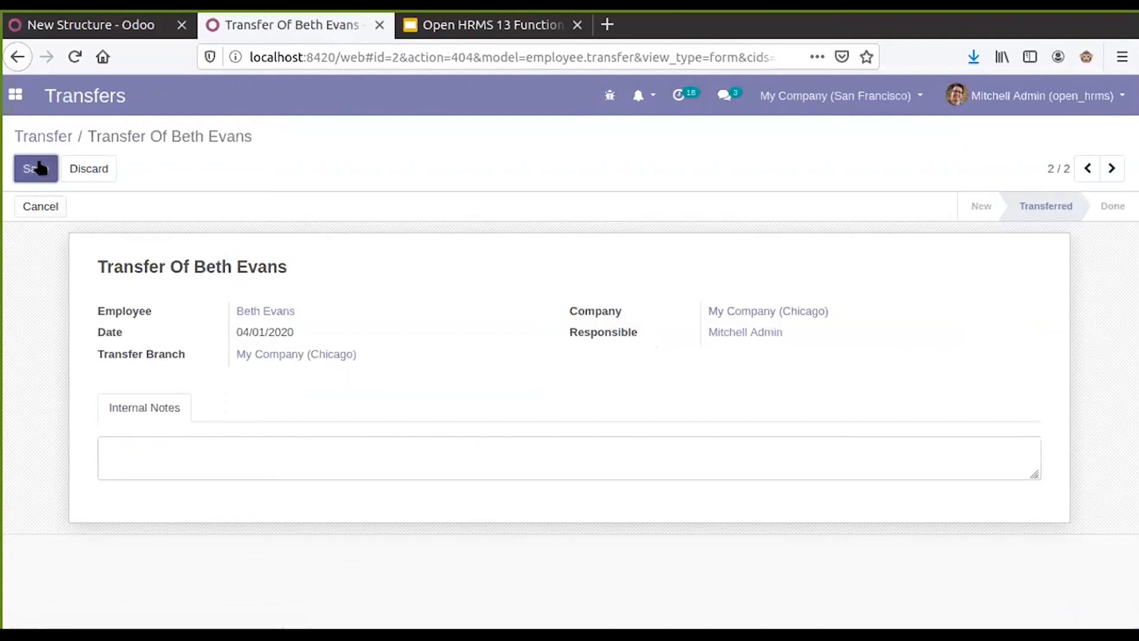
pyautogui.click(35, 207)
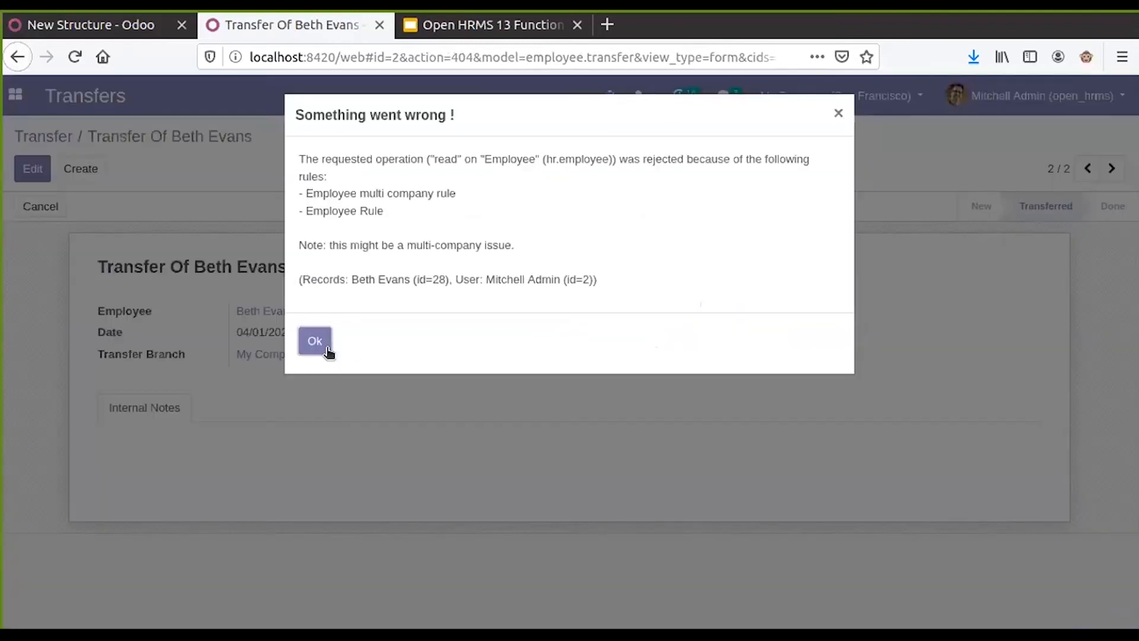
pyautogui.click(315, 342)
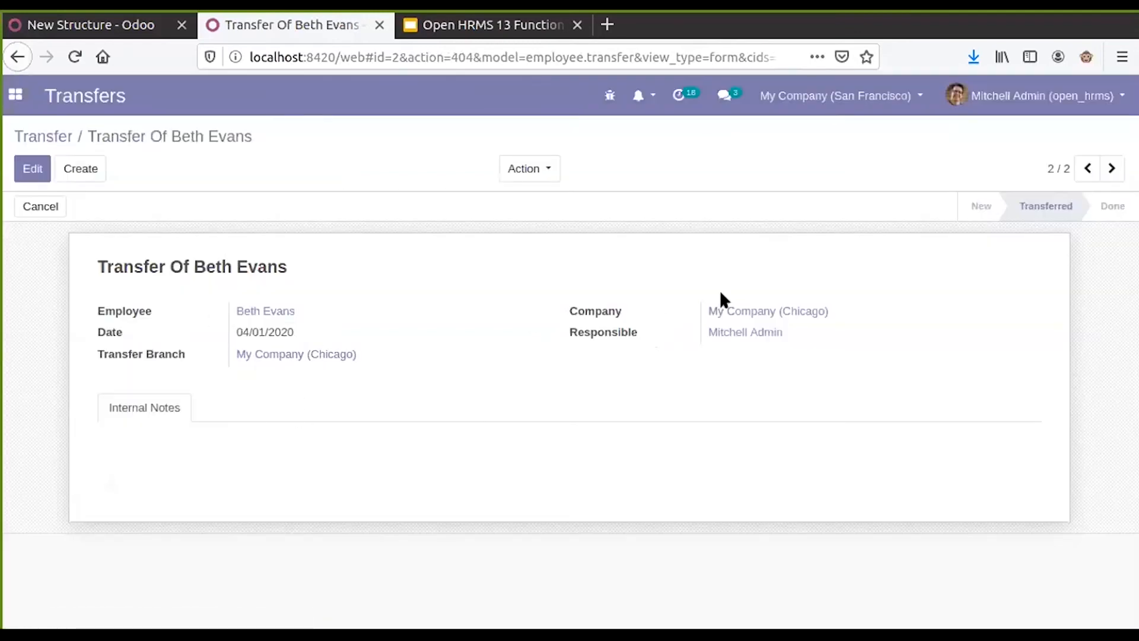
# Create and save a transfer of the third suggested employee to My Company (Chicago), then carry out the transfer.
pyautogui.click(41, 136)
pyautogui.click(37, 168)
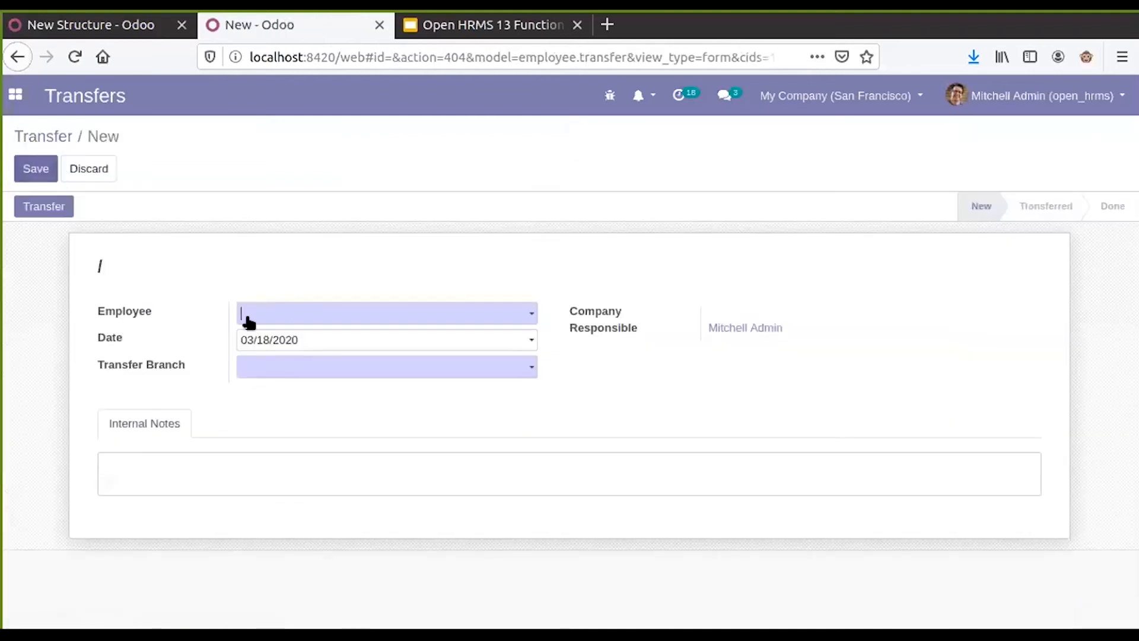
pyautogui.click(331, 320)
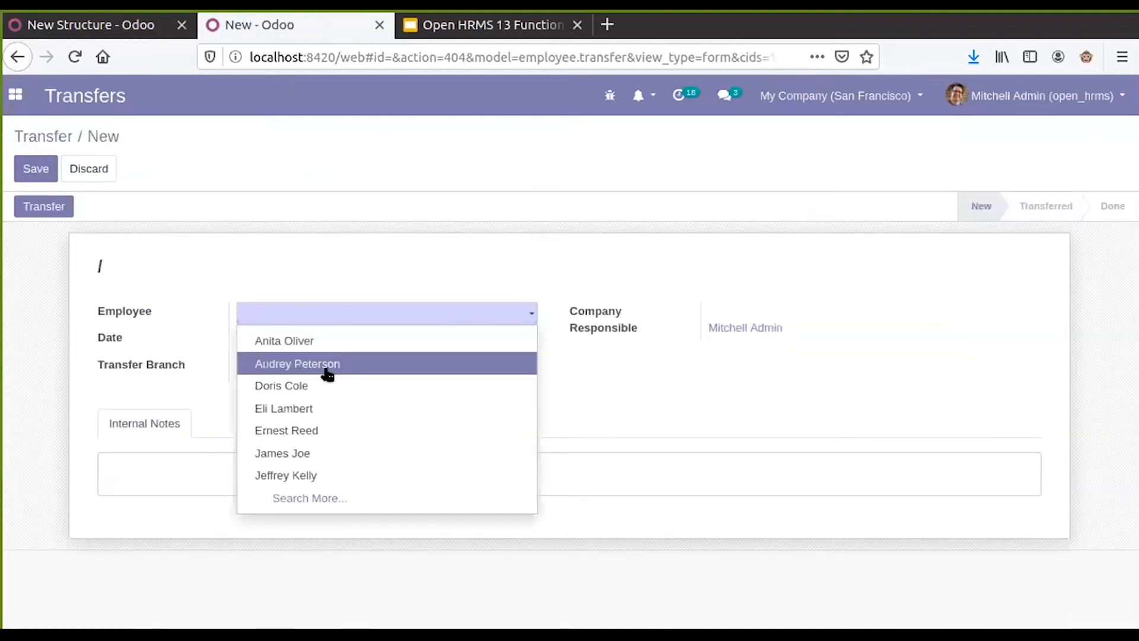
pyautogui.click(313, 389)
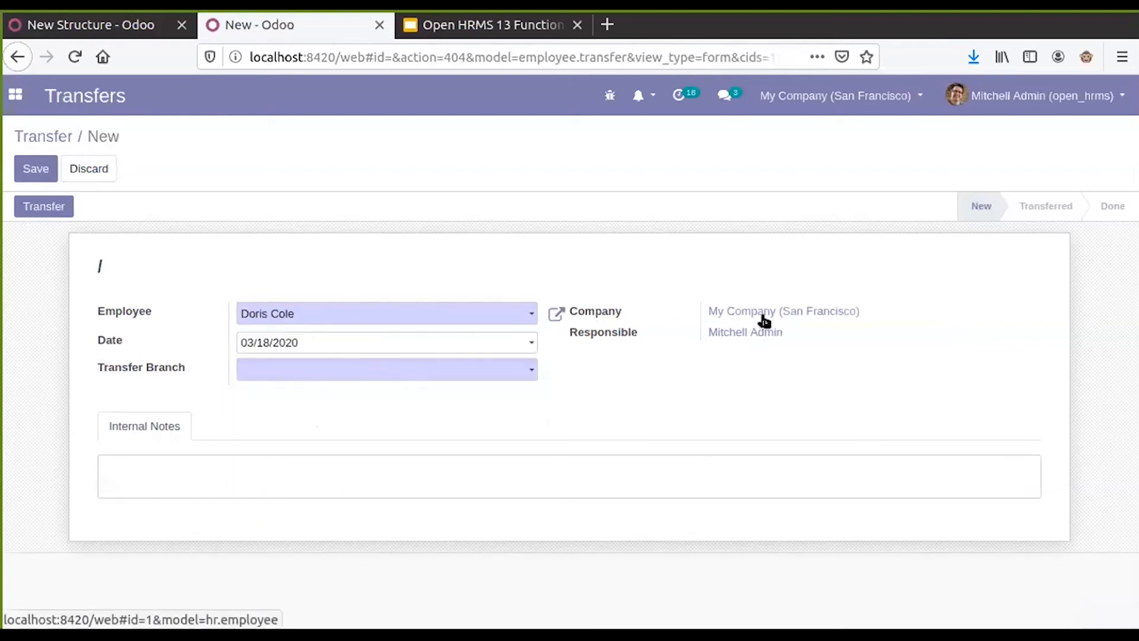
pyautogui.click(476, 373)
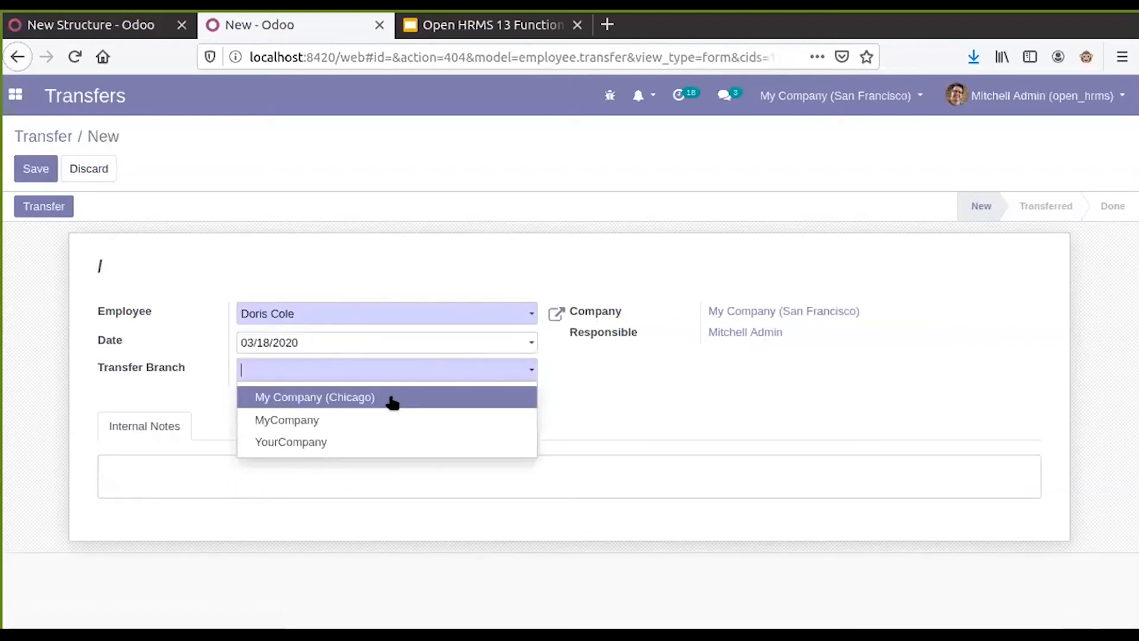
pyautogui.click(353, 406)
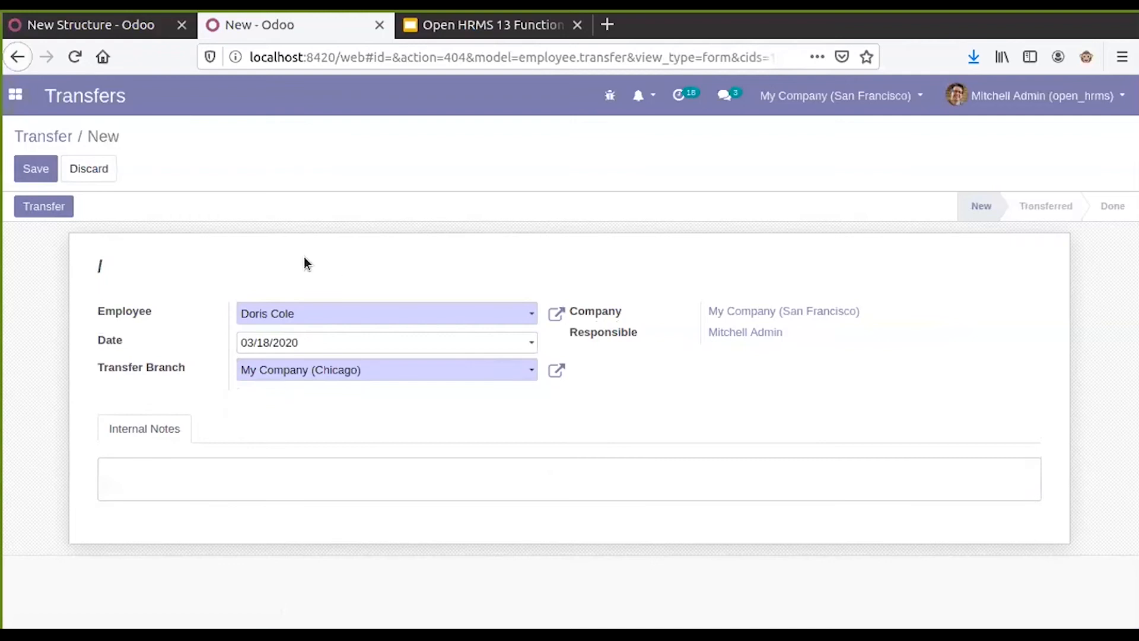
pyautogui.click(31, 172)
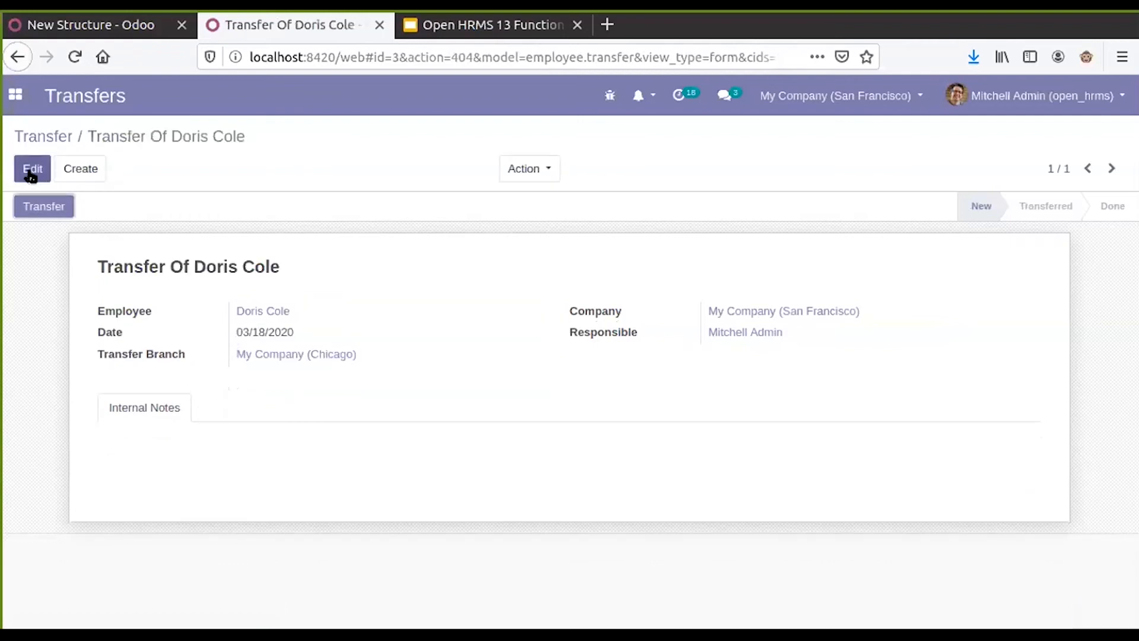
pyautogui.click(52, 204)
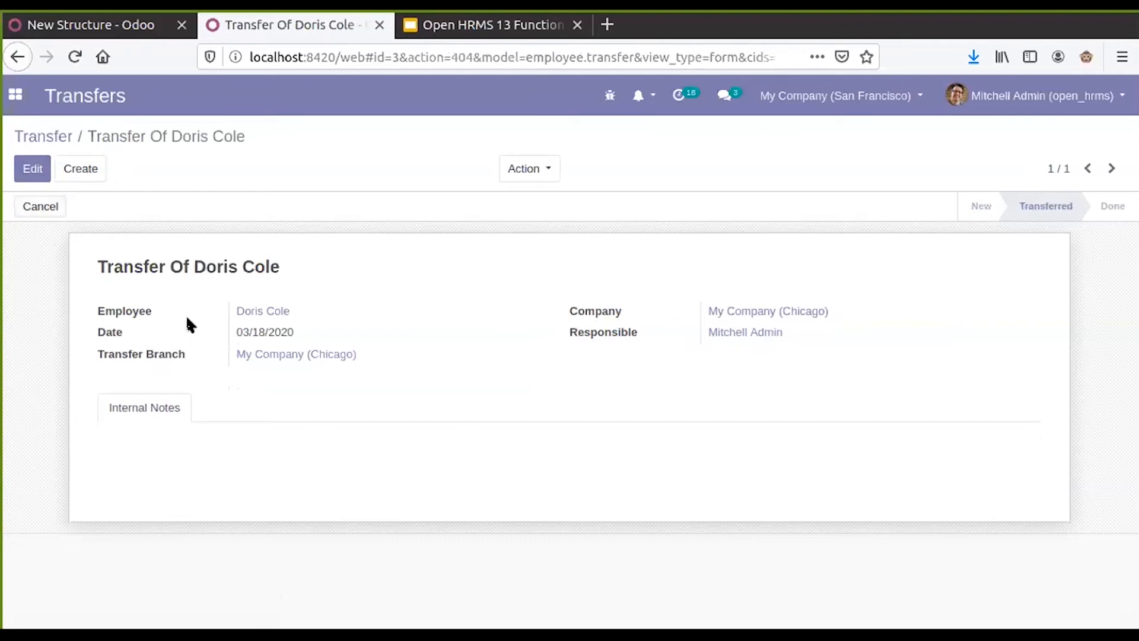
# Add My Company (Chicago) to the active companies alongside My Company (San Francisco).
pyautogui.click(883, 101)
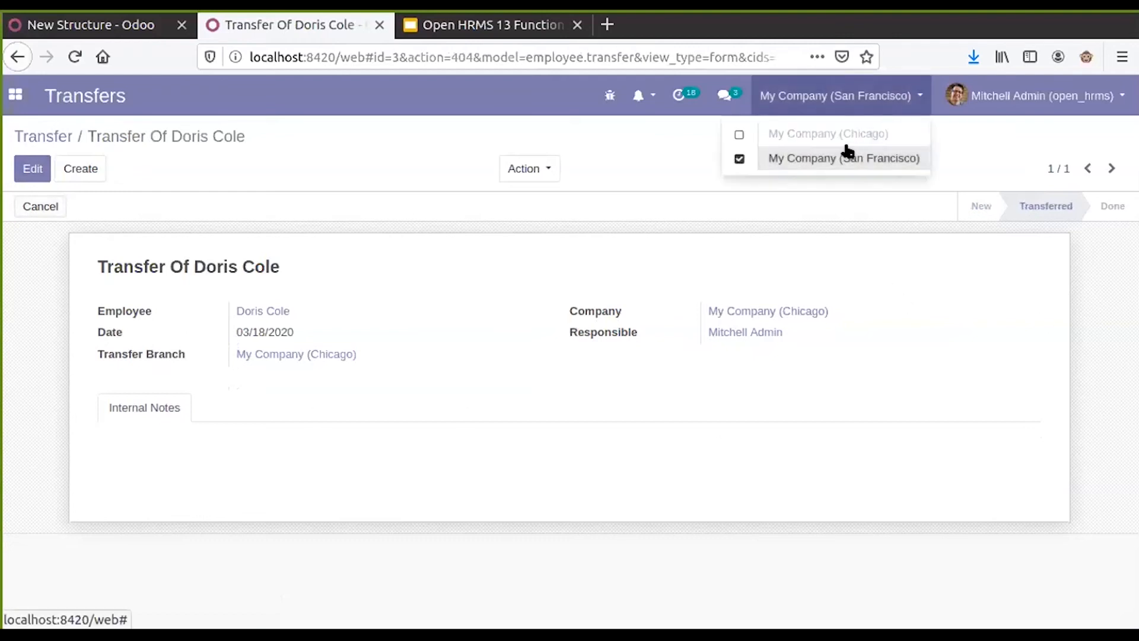
pyautogui.click(738, 136)
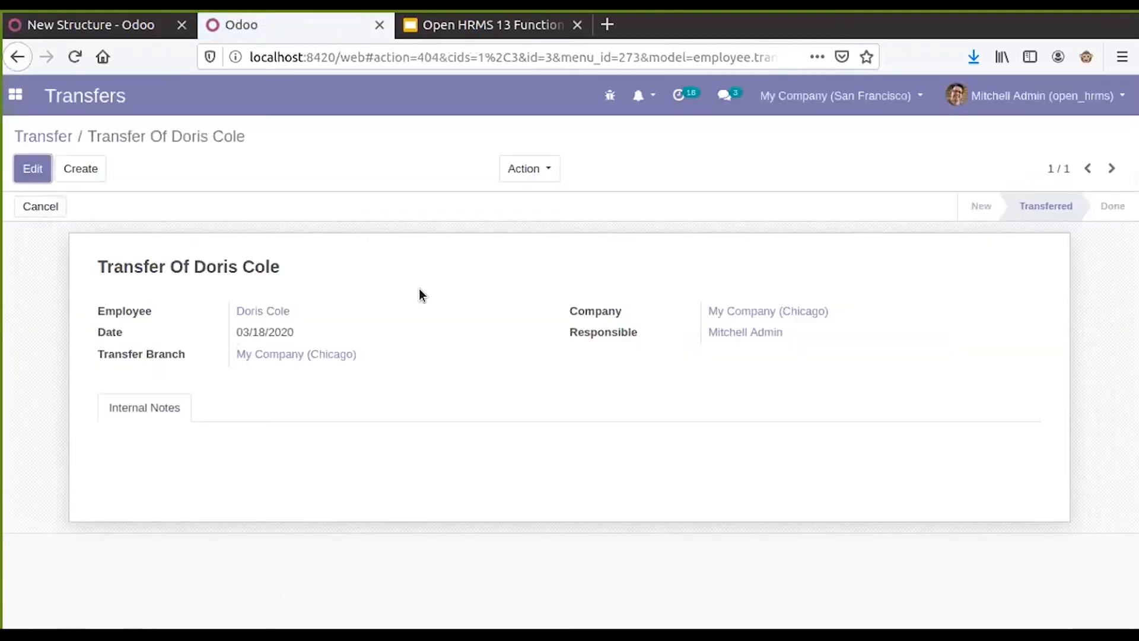
# Open the admin user's record from the user list in the Settings module.
pyautogui.click(15, 96)
pyautogui.scroll(-2, 617, 492)
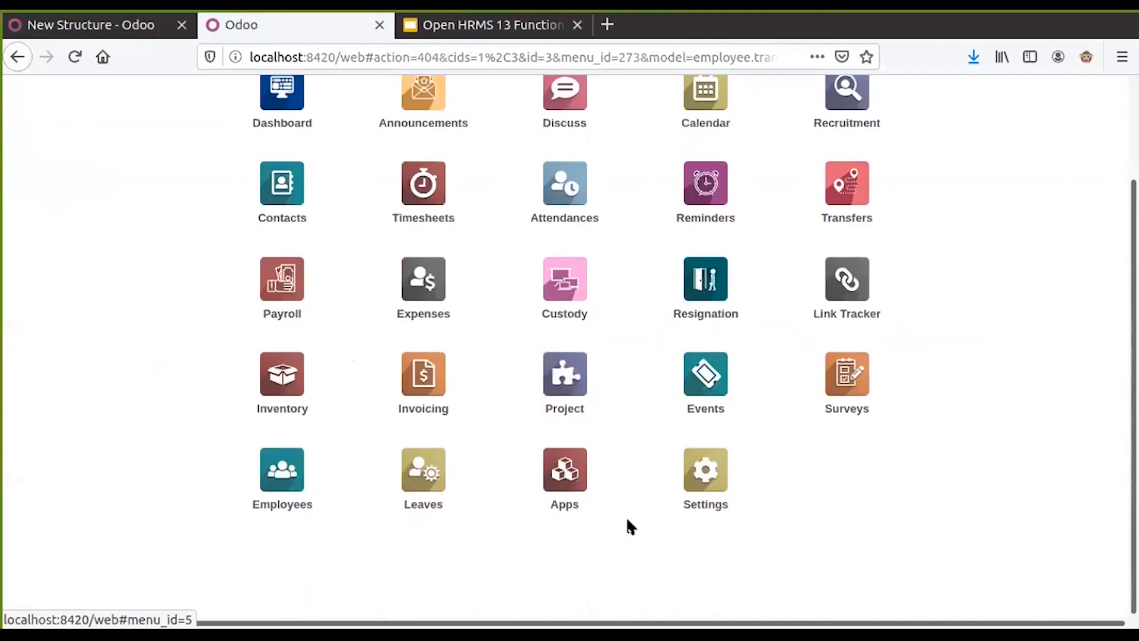
pyautogui.click(692, 472)
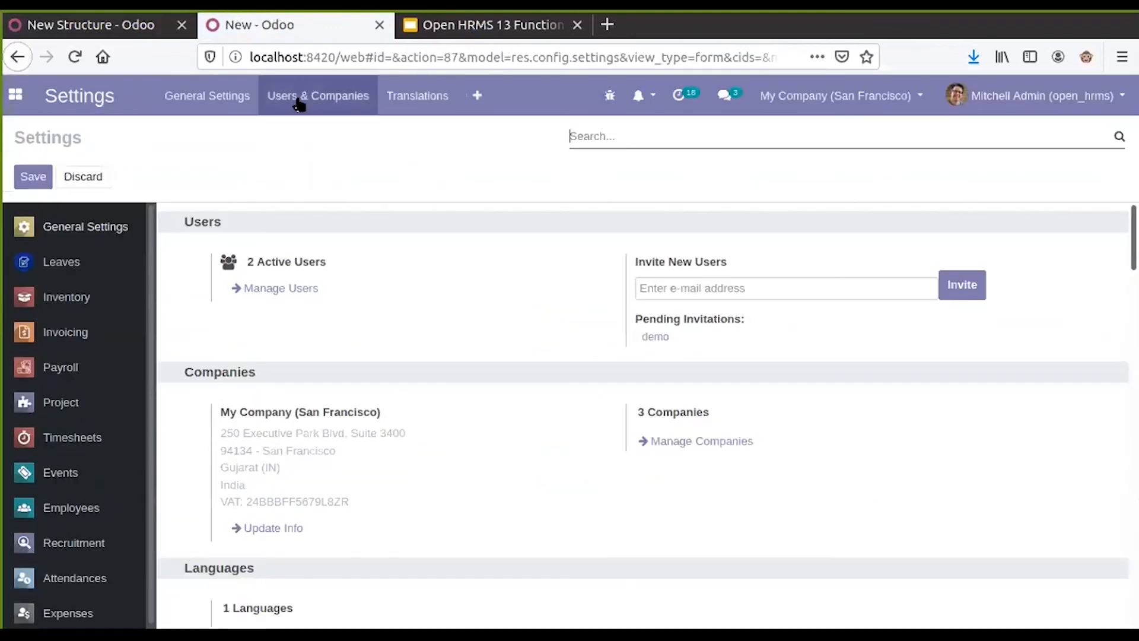
pyautogui.click(297, 101)
pyautogui.click(290, 132)
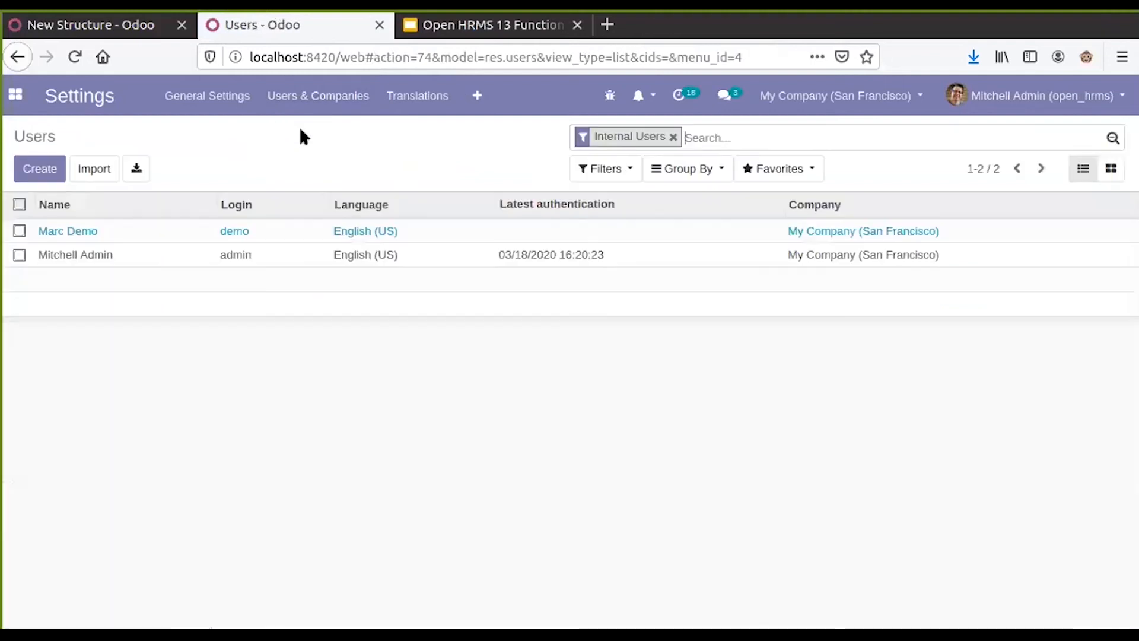
pyautogui.click(158, 255)
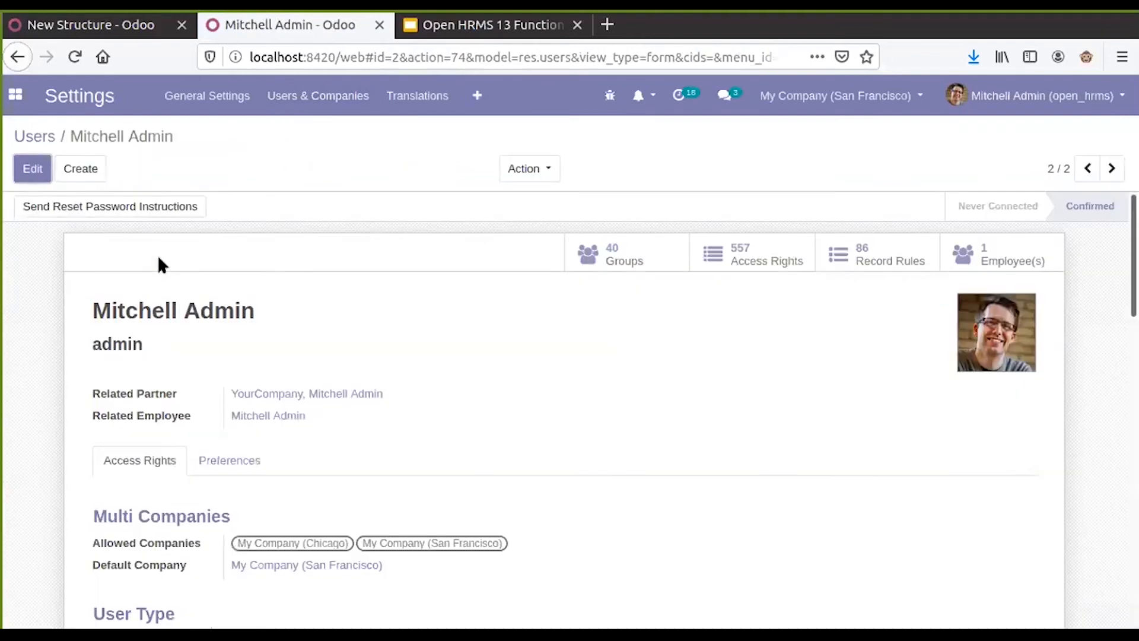
# Set the admin user's default company to My Company (Chicago) and save the user record.
pyautogui.click(32, 168)
pyautogui.scroll(-3, 572, 442)
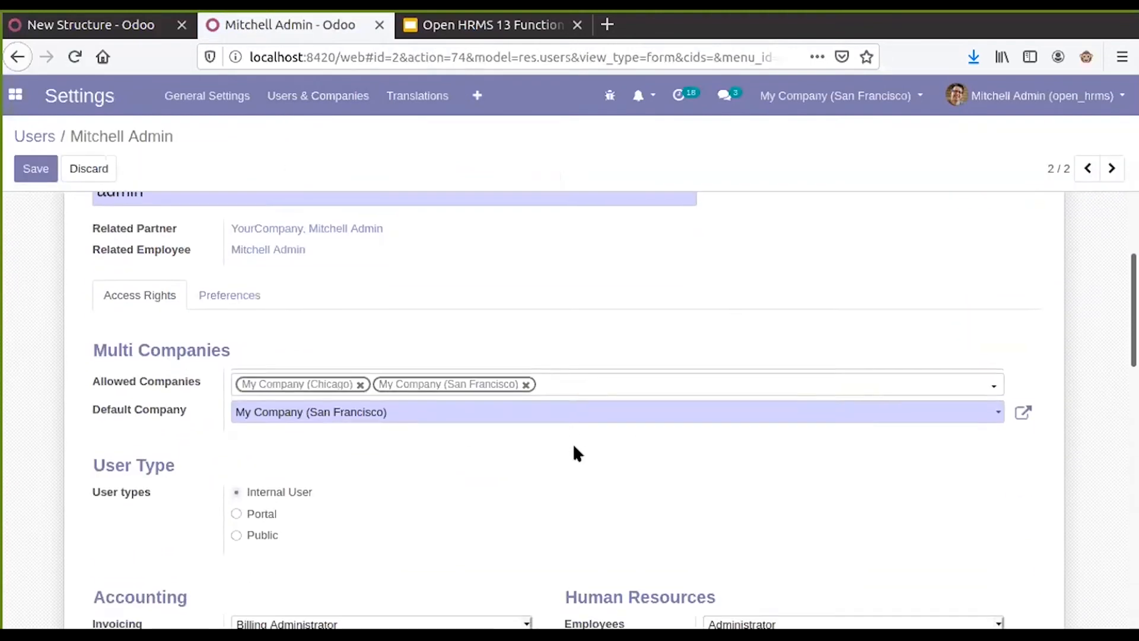
pyautogui.click(439, 406)
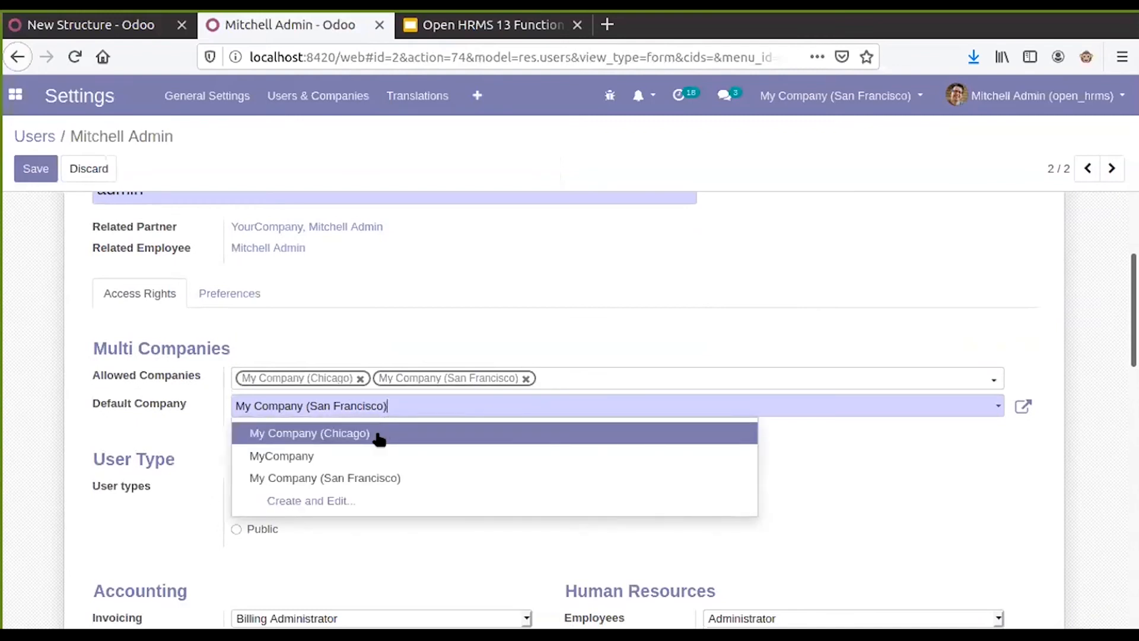
pyautogui.click(380, 433)
pyautogui.click(33, 167)
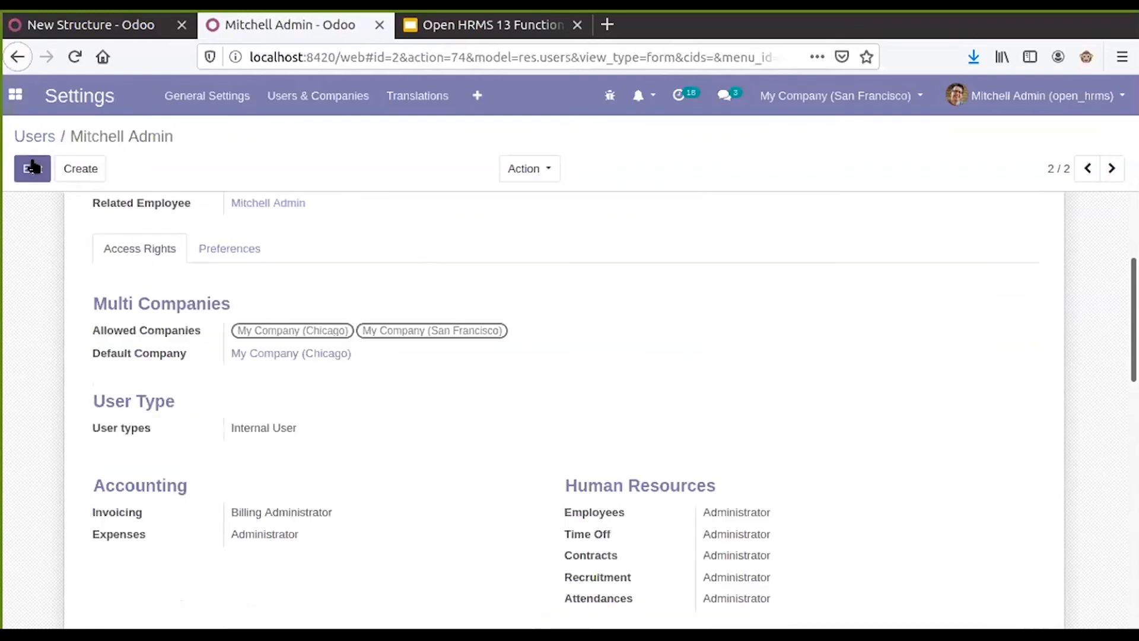
# Open the first record in the Transfers module's list and try to receive the transferred employee.
pyautogui.click(28, 136)
pyautogui.click(15, 95)
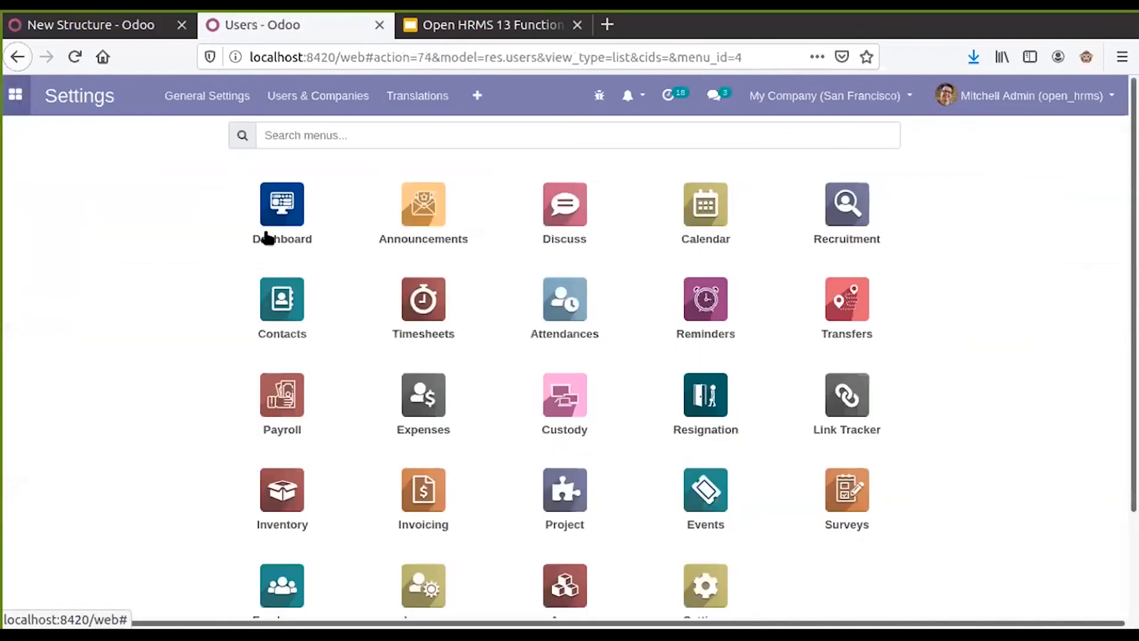
pyautogui.click(855, 306)
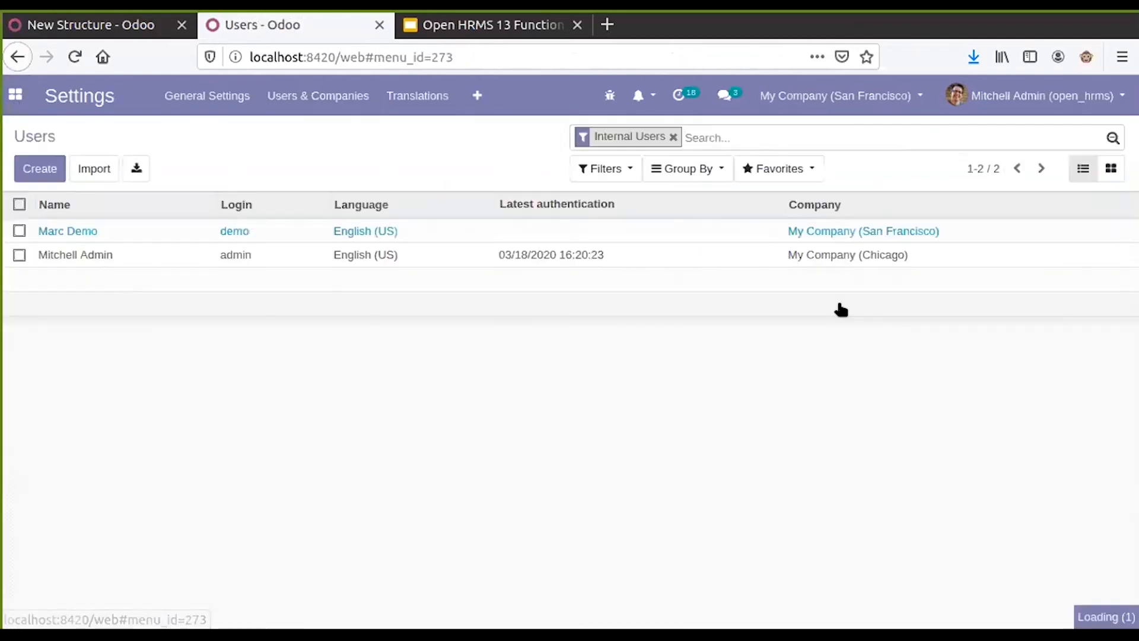
pyautogui.moveTo(173, 289); pyautogui.dragTo(176, 236)
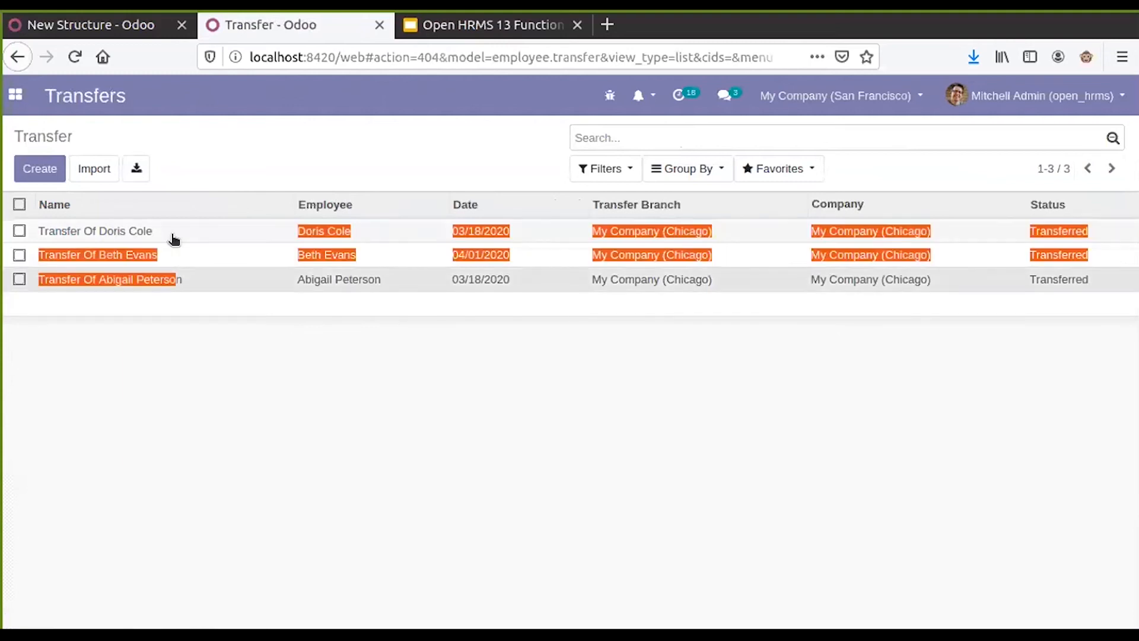
pyautogui.click(175, 236)
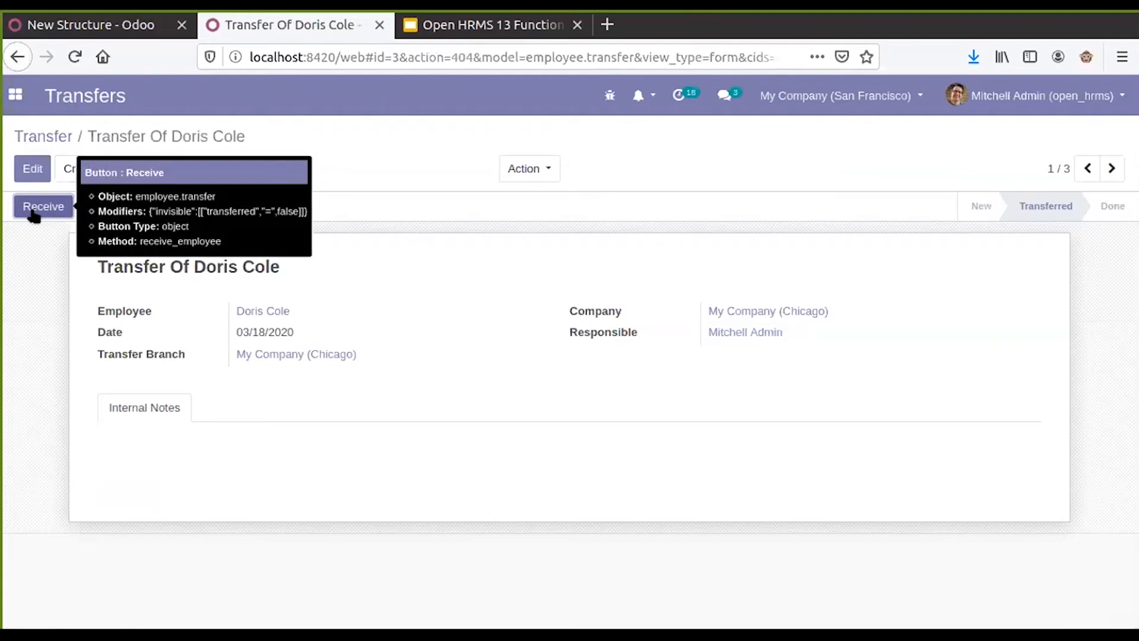
pyautogui.click(52, 209)
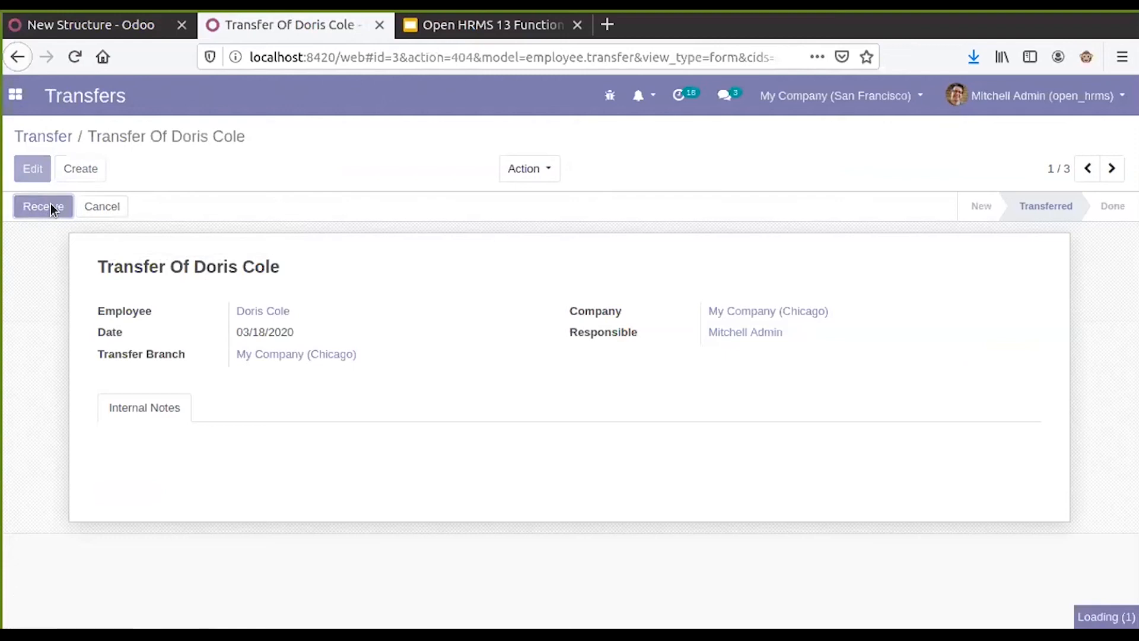
pyautogui.click(316, 287)
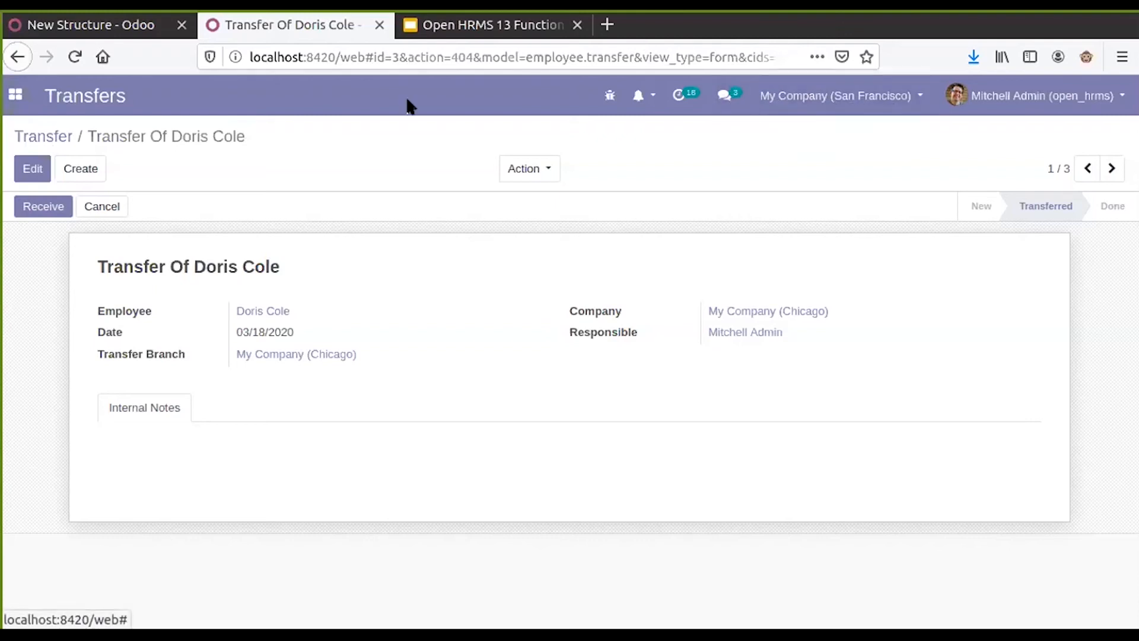
# Remove My Company (Chicago) from the active companies, leaving only My Company (San Francisco) selected.
pyautogui.click(16, 95)
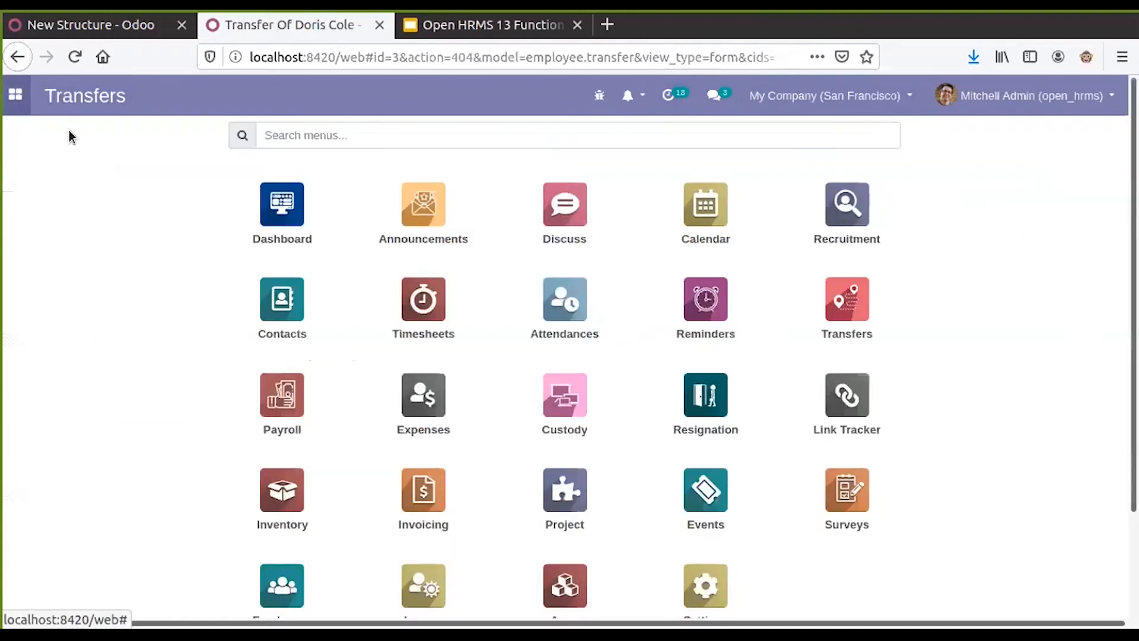
pyautogui.click(843, 97)
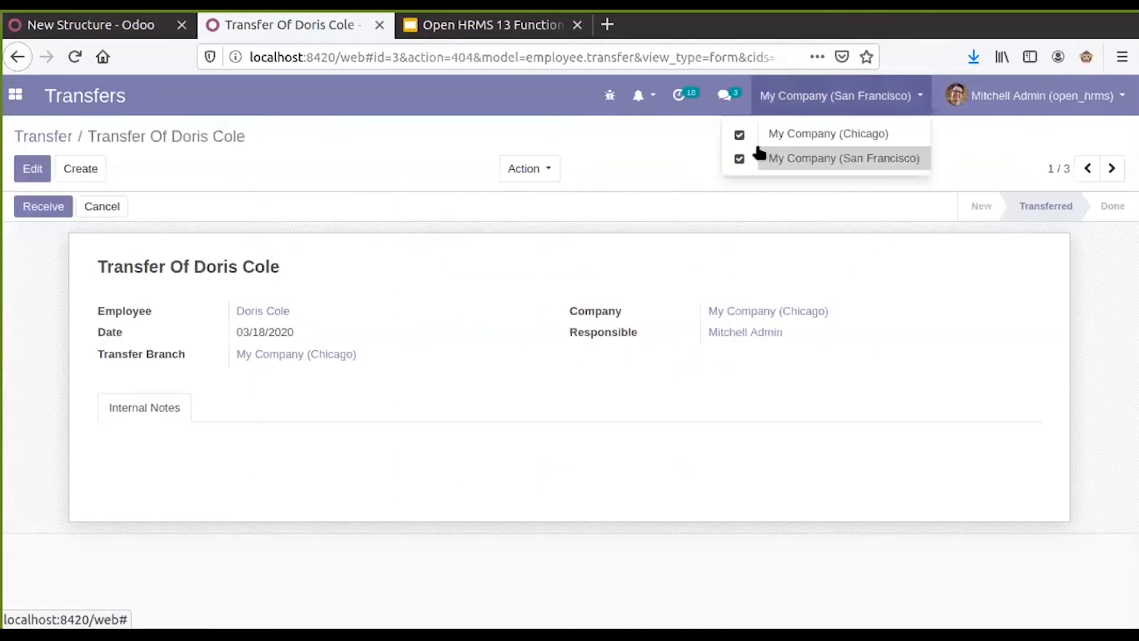
pyautogui.click(740, 135)
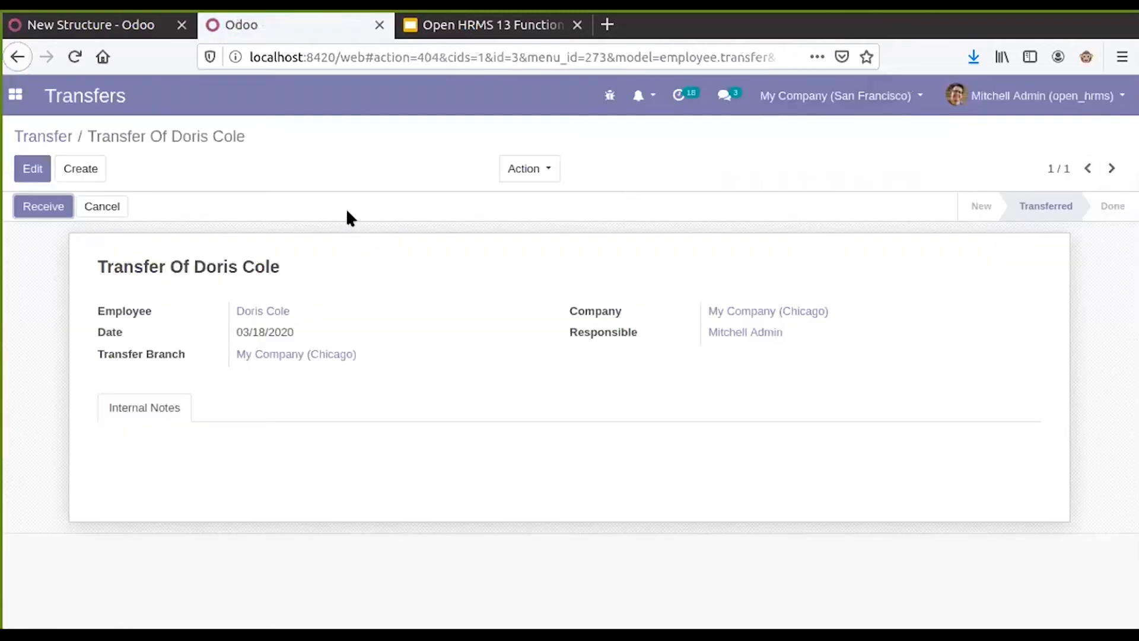
# Leave the transfer record and show the My Expenses list in the Expenses module.
pyautogui.click(39, 134)
pyautogui.click(15, 96)
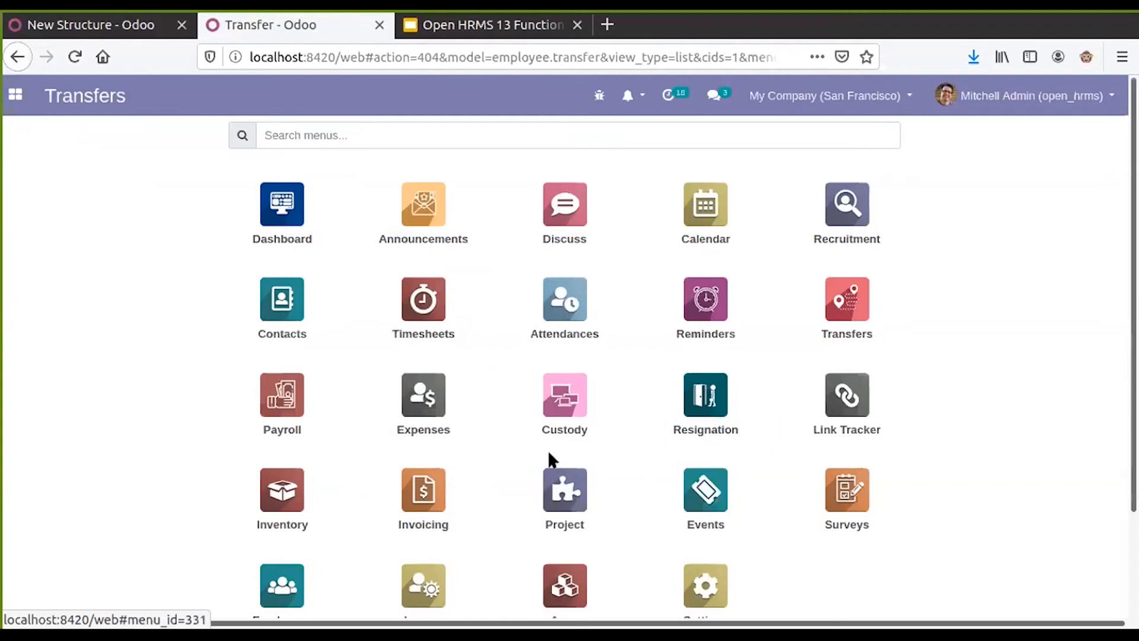
pyautogui.click(410, 408)
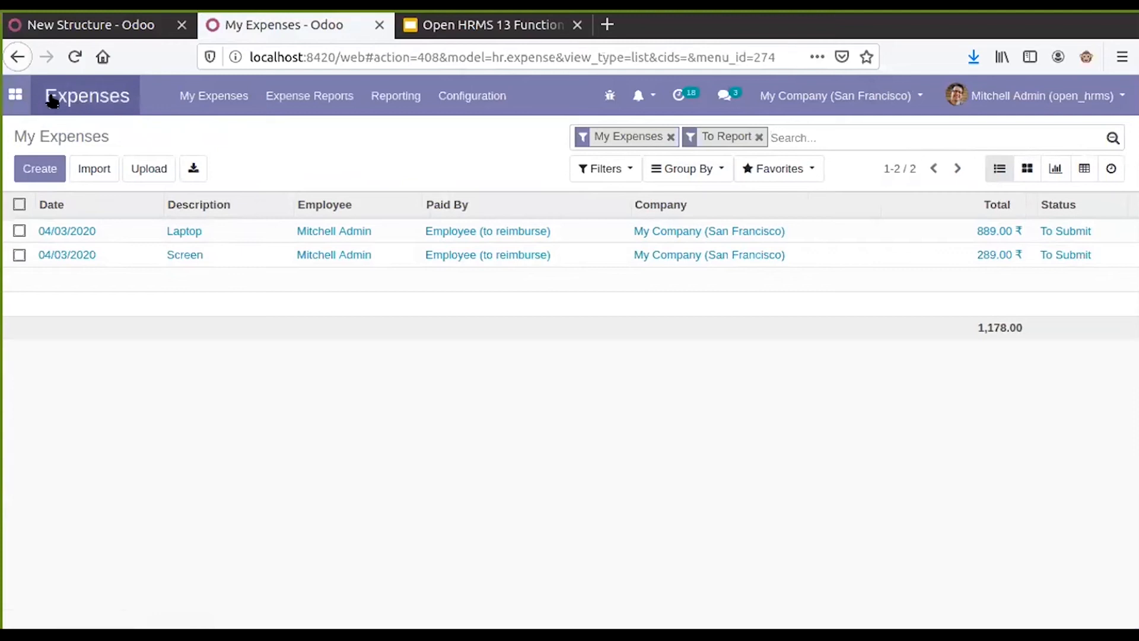
pyautogui.click(209, 106)
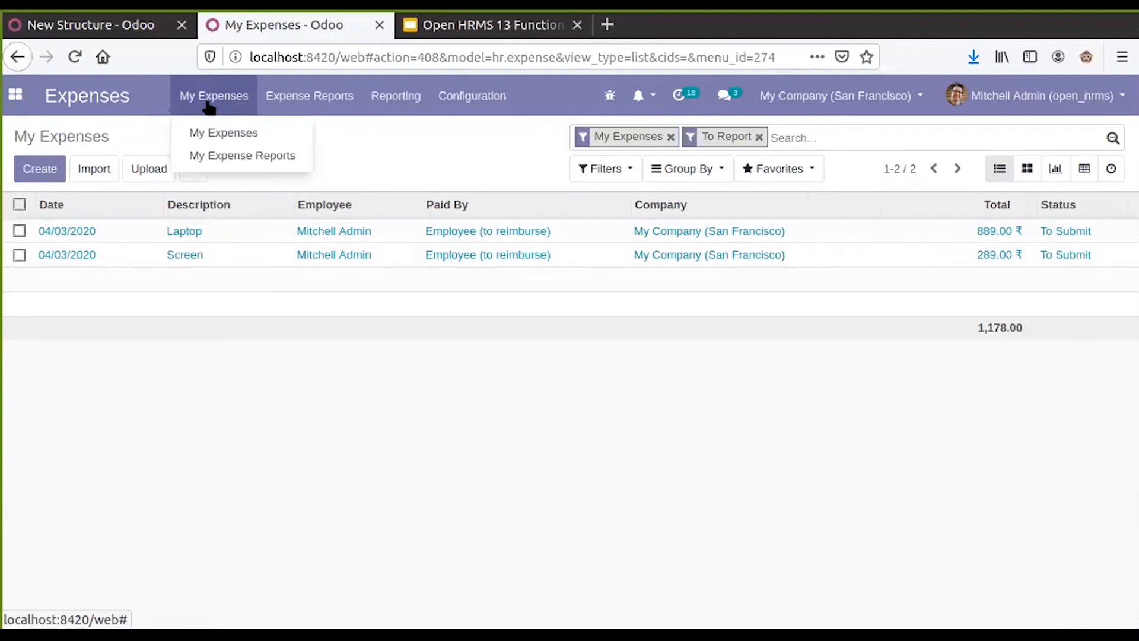
pyautogui.click(251, 134)
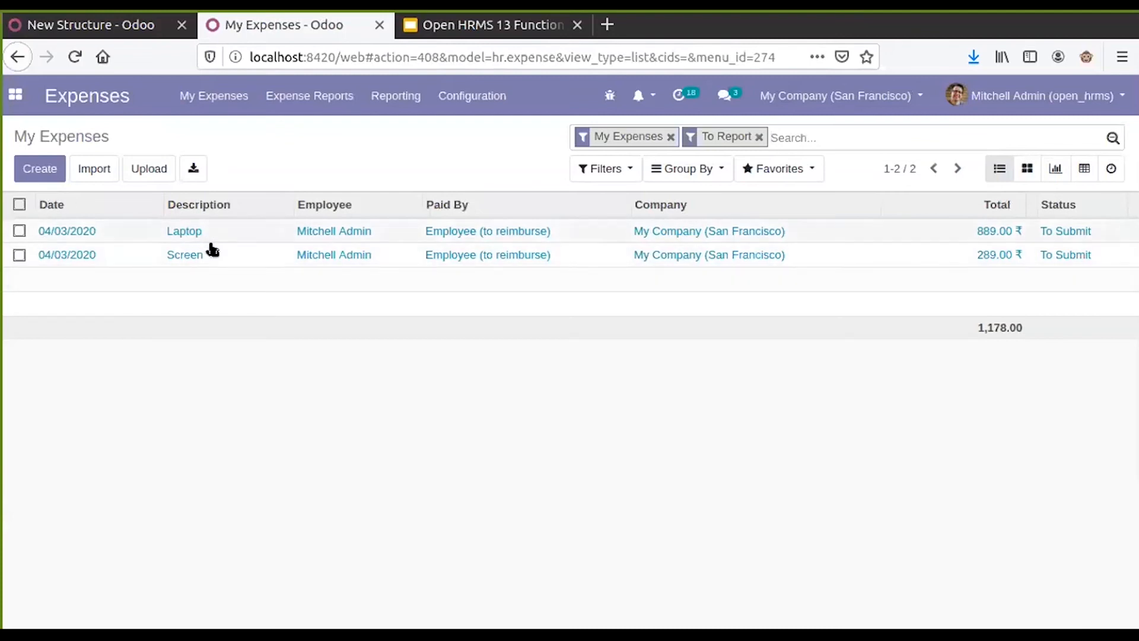
# Create an expense described as "Travel Expense" with the product [EXP_AF] Air Flight, and check that product's details without changing them.
pyautogui.click(38, 178)
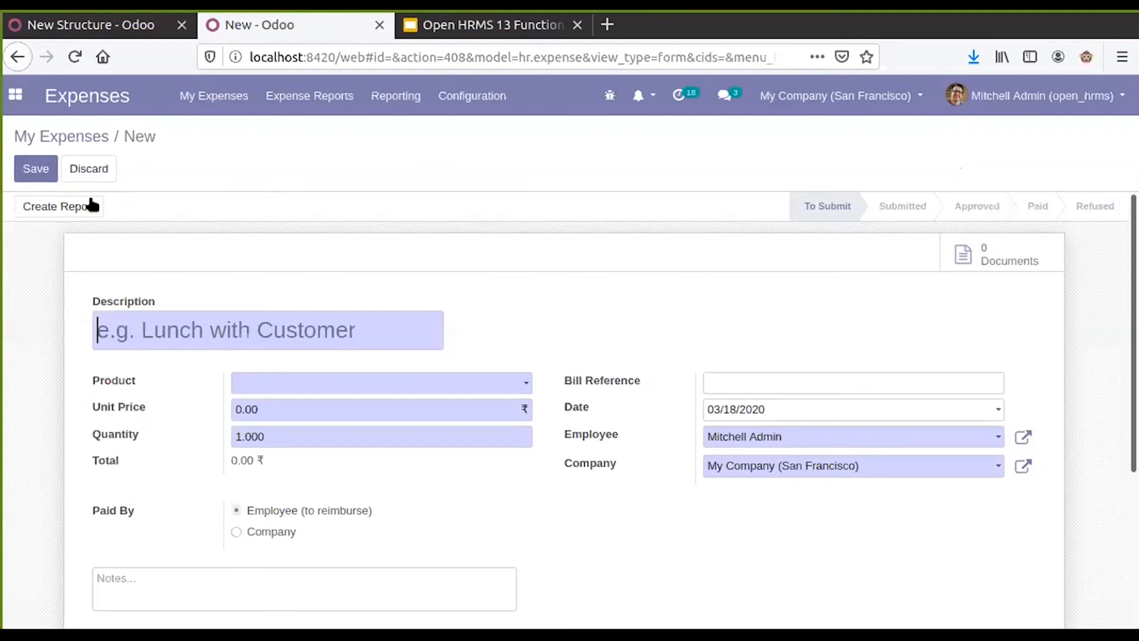
pyautogui.click(168, 331)
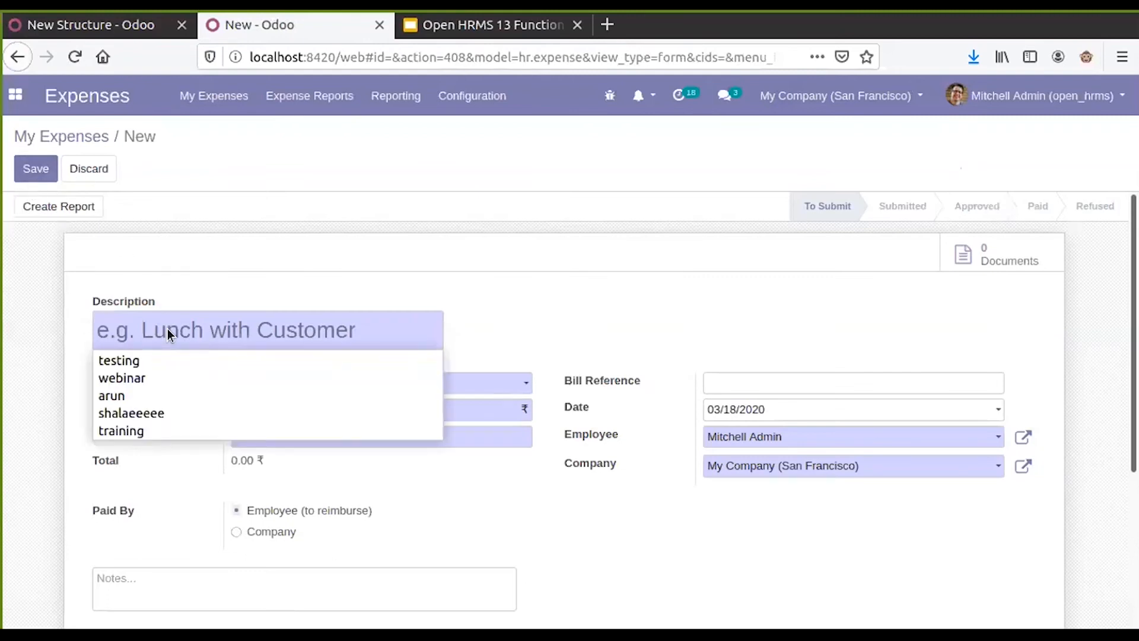
pyautogui.write('Tr')
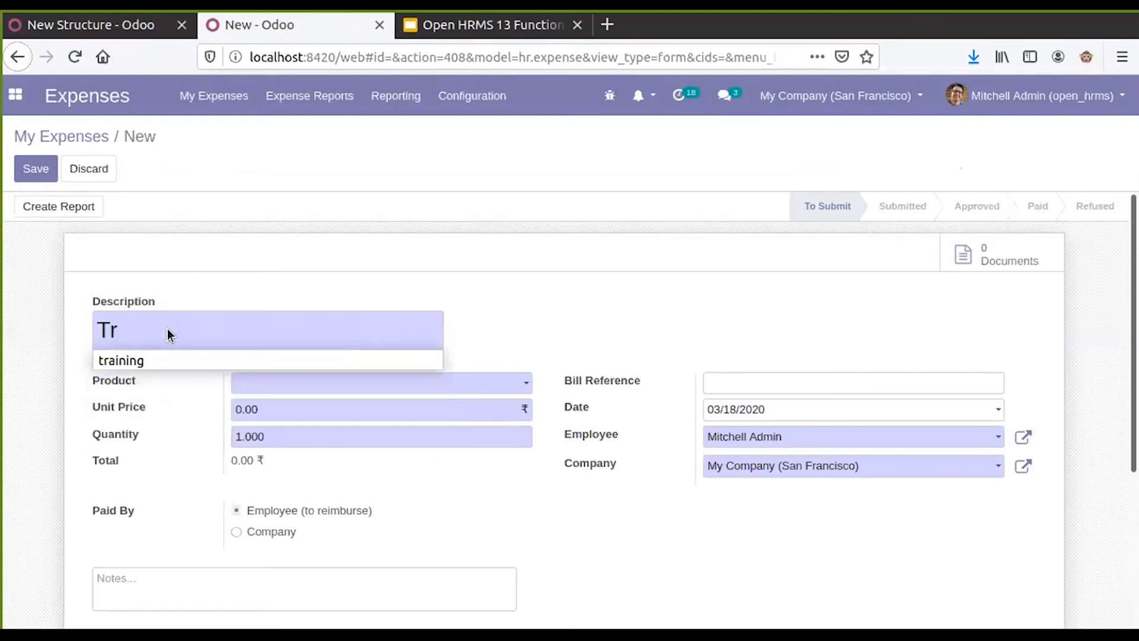
pyautogui.write('avel Expense')
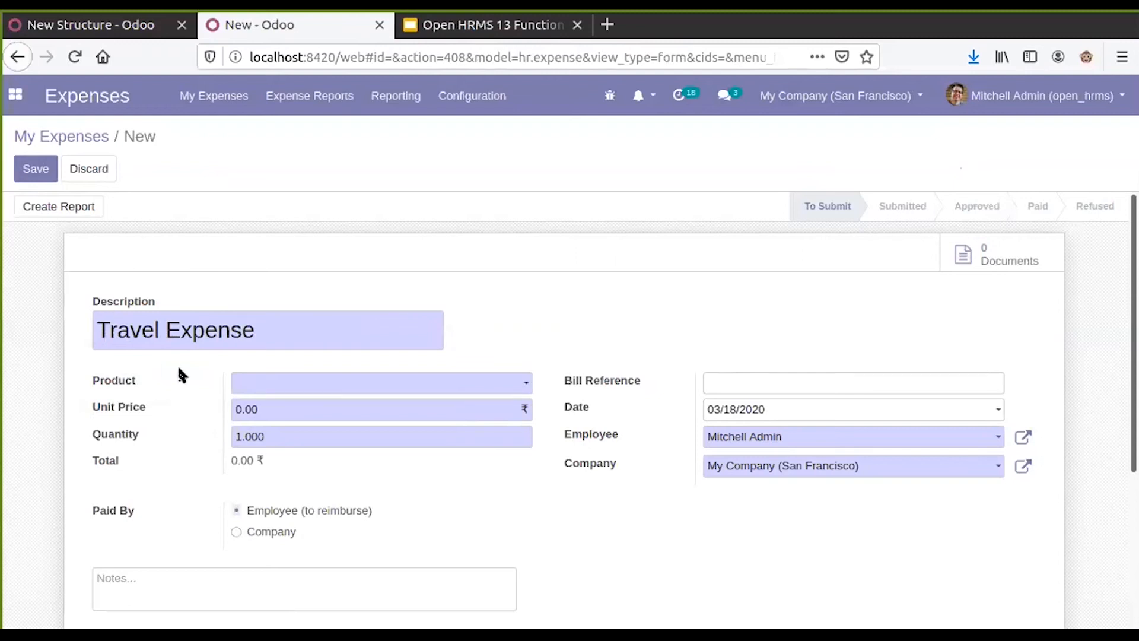
pyautogui.click(491, 382)
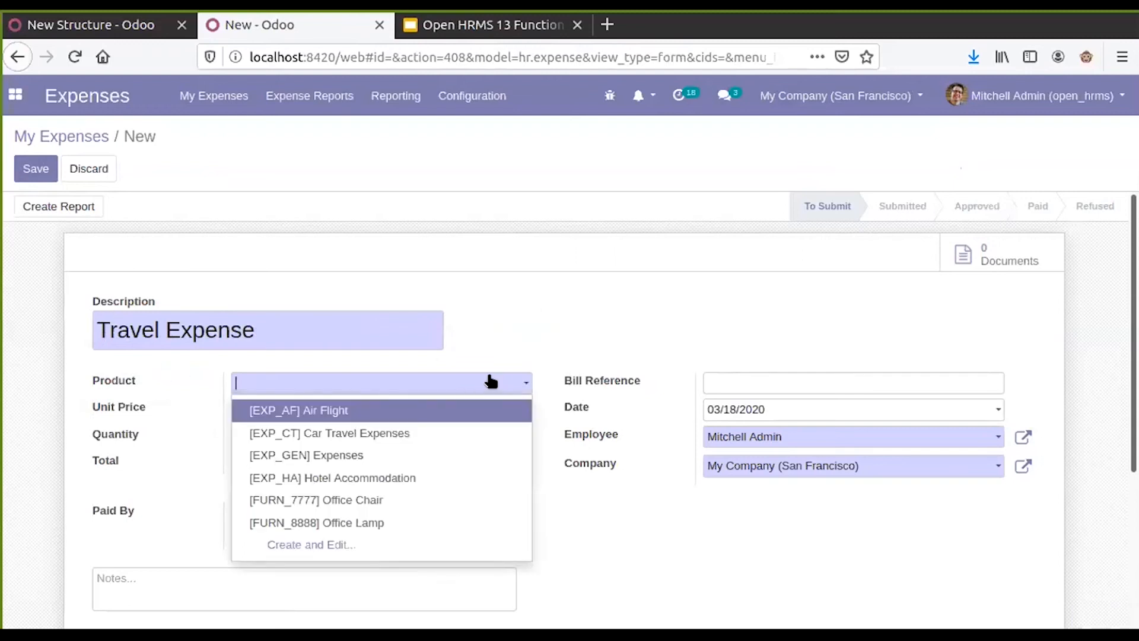
pyautogui.click(313, 420)
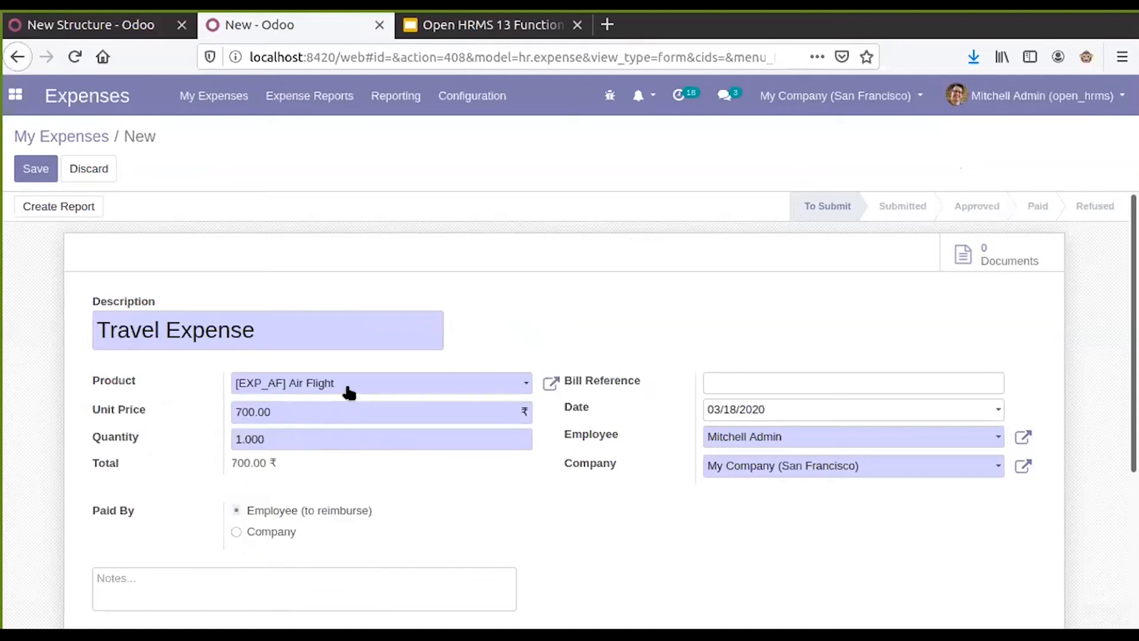
pyautogui.click(549, 386)
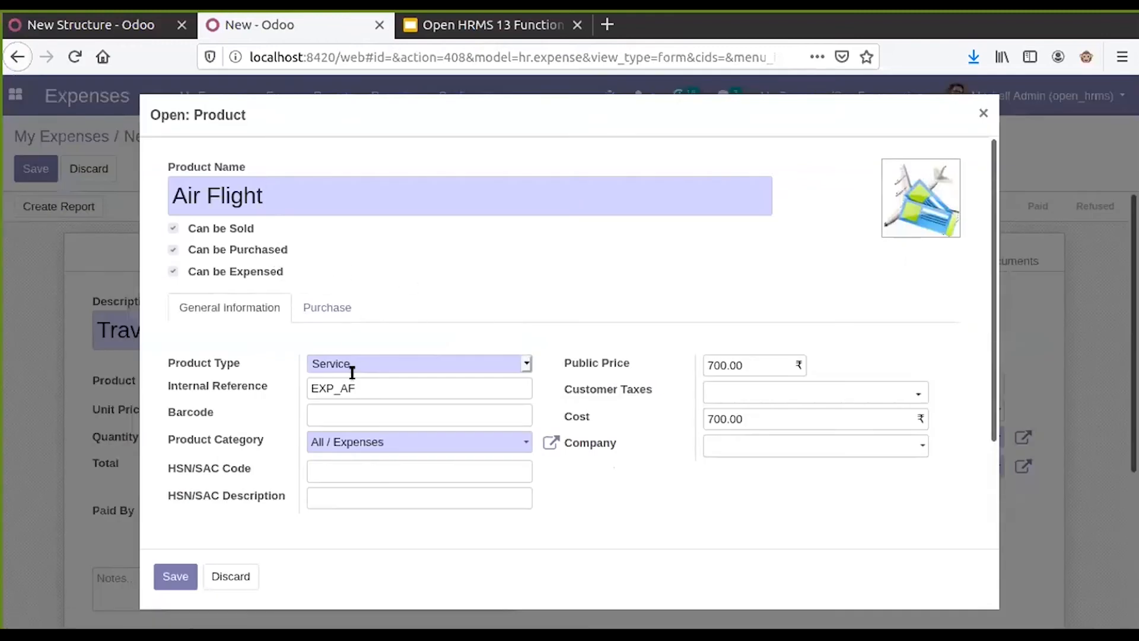
pyautogui.click(983, 113)
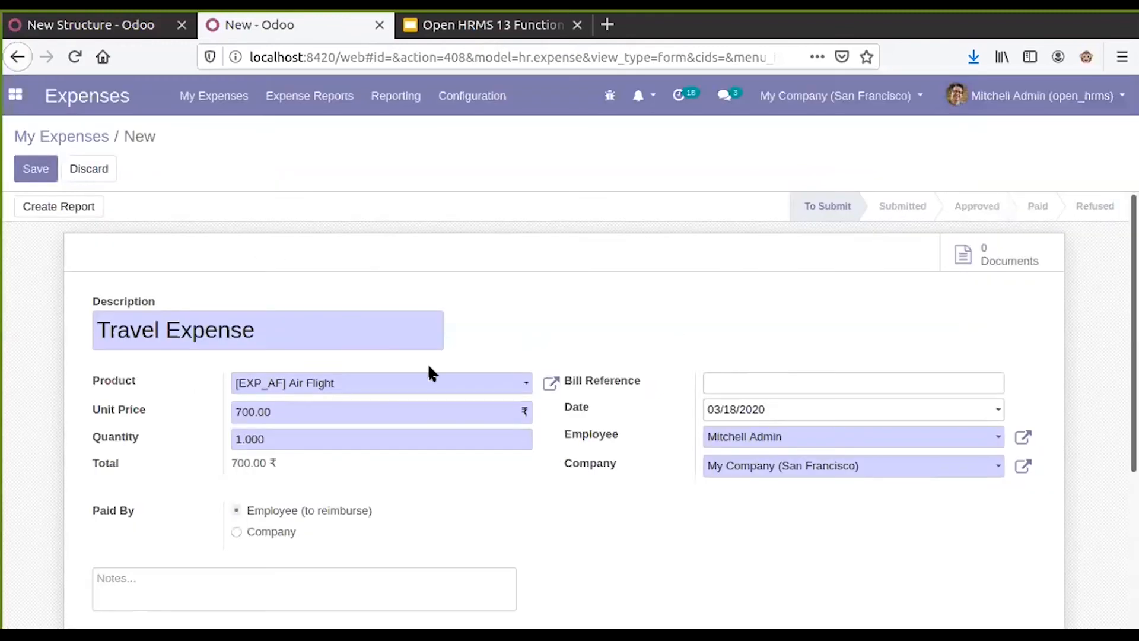
# Enter "Ref" as the bill reference of the travel expense, keep its date, and save the expense.
pyautogui.doubleClick(239, 411)
pyautogui.click(343, 414)
pyautogui.scroll(-1, 449, 462)
pyautogui.click(742, 342)
pyautogui.write('Ref')
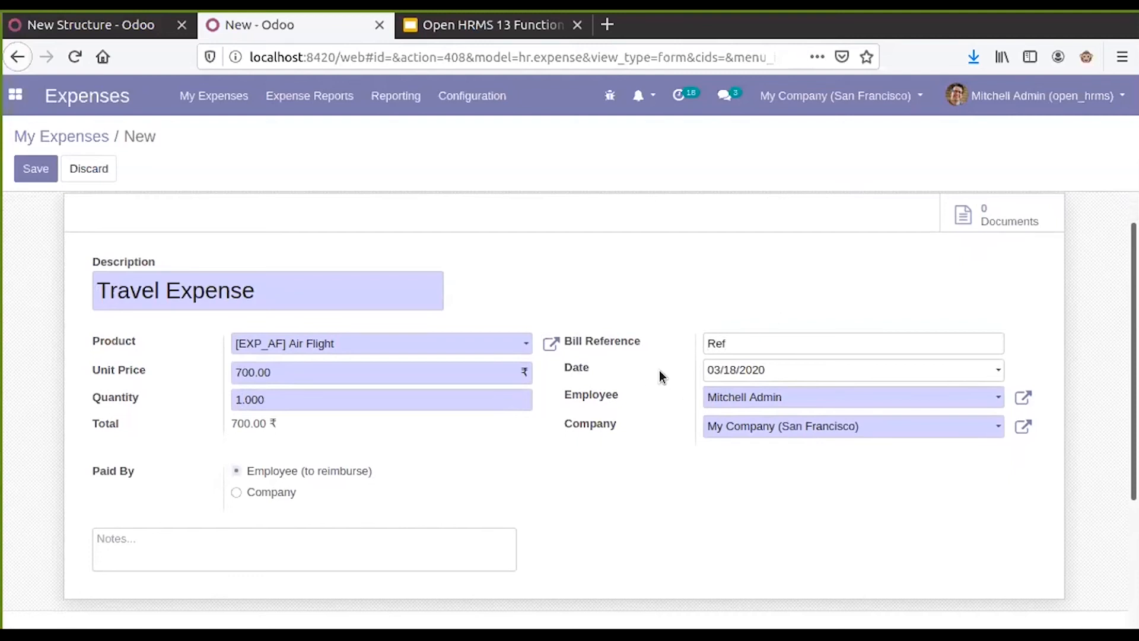
pyautogui.click(786, 372)
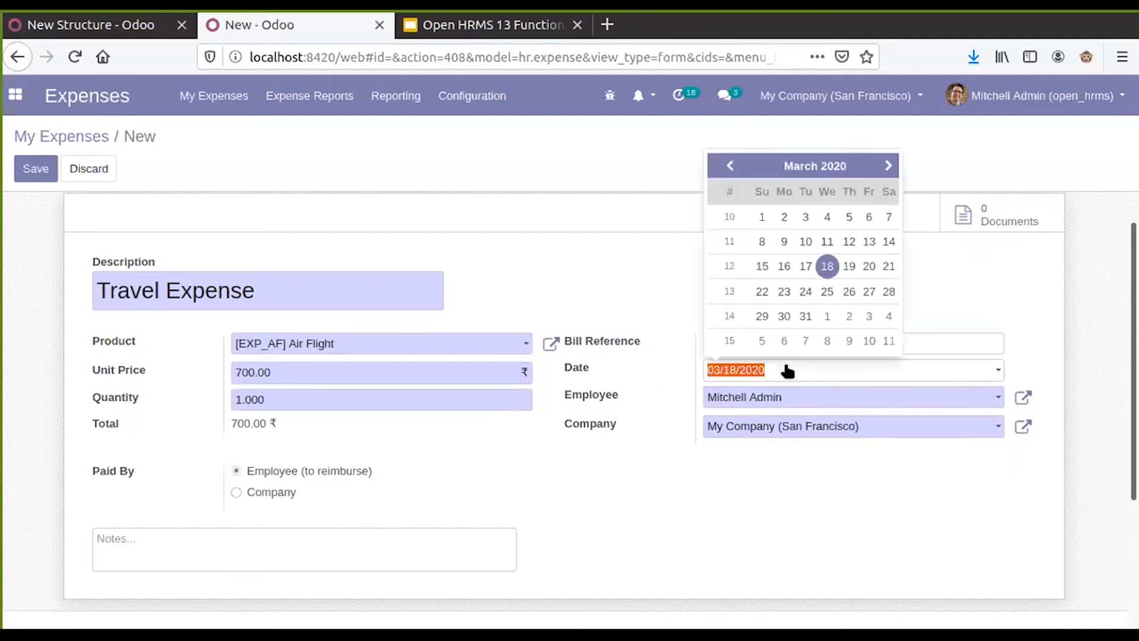
pyautogui.click(856, 346)
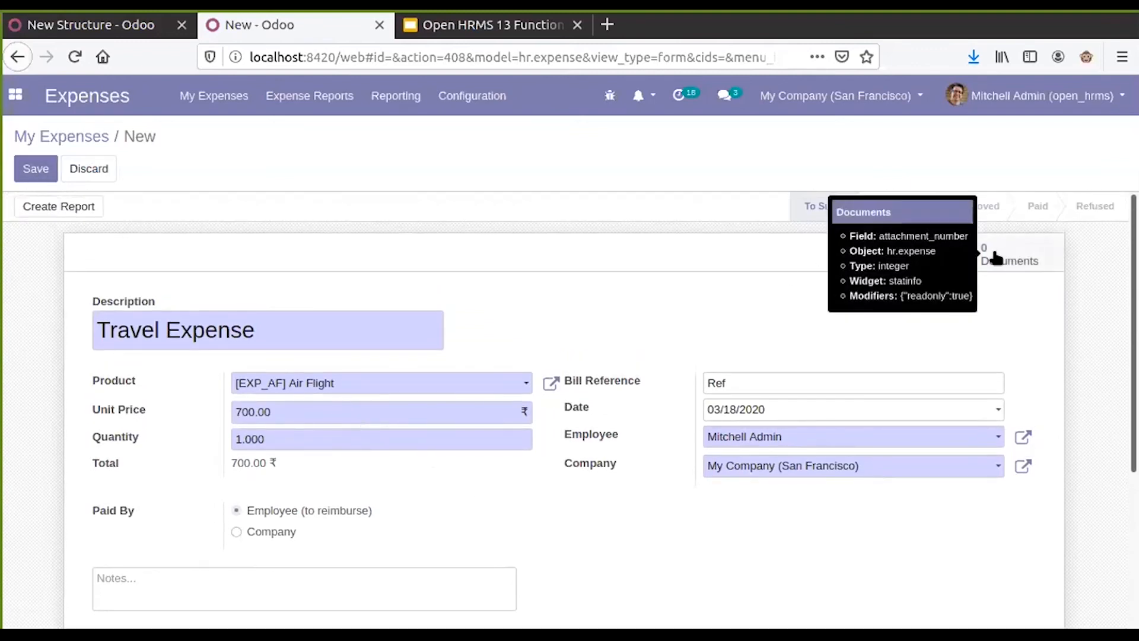
pyautogui.scroll(-1, 682, 332)
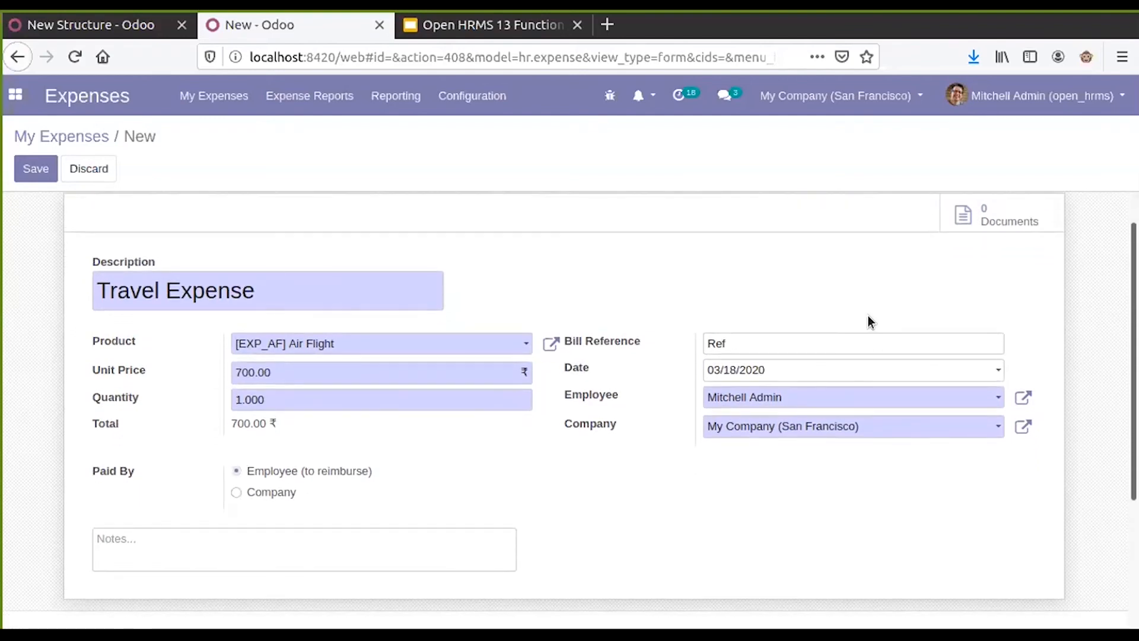
pyautogui.scroll(-3, 867, 317)
pyautogui.scroll(4, 468, 374)
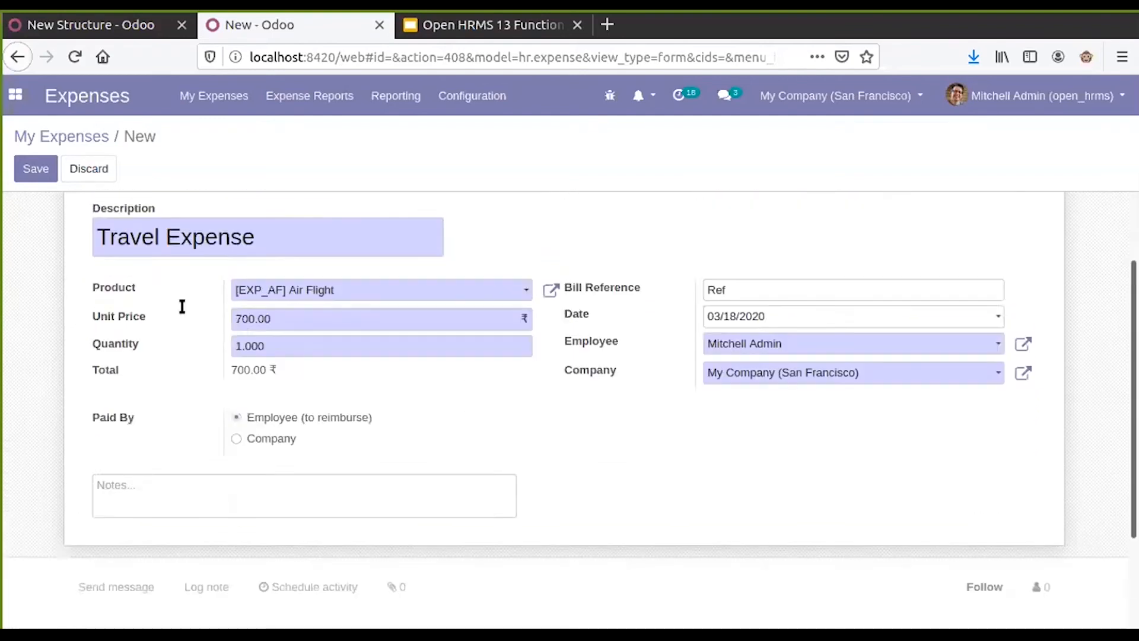
pyautogui.click(42, 173)
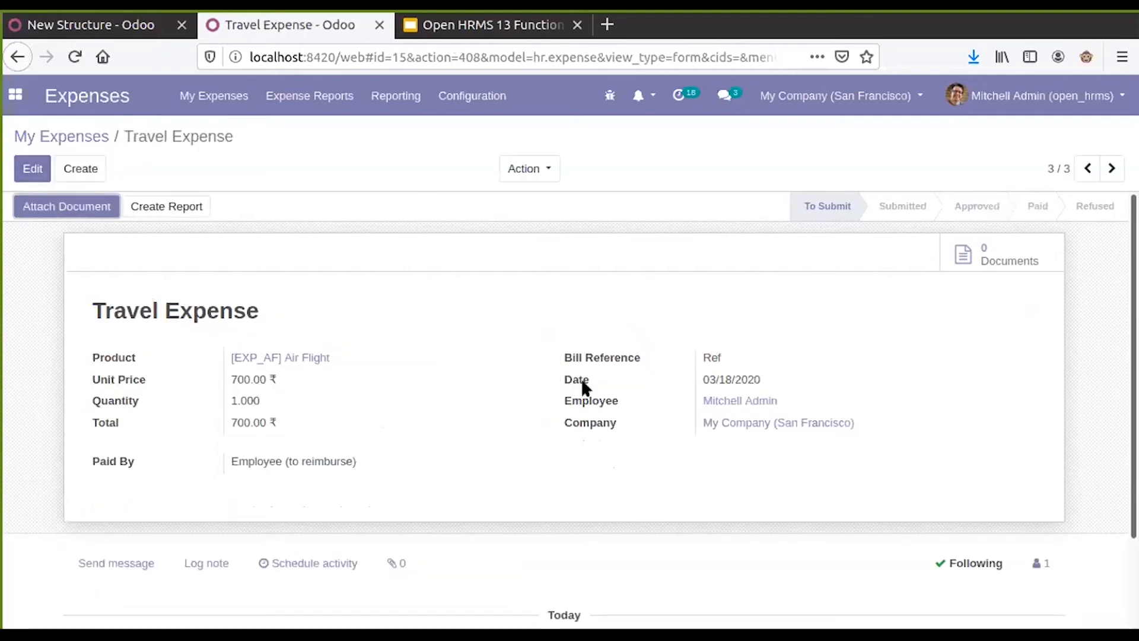
# Duplicate the saved expense and change the copy's description to "Travel Expense 2".
pyautogui.click(526, 170)
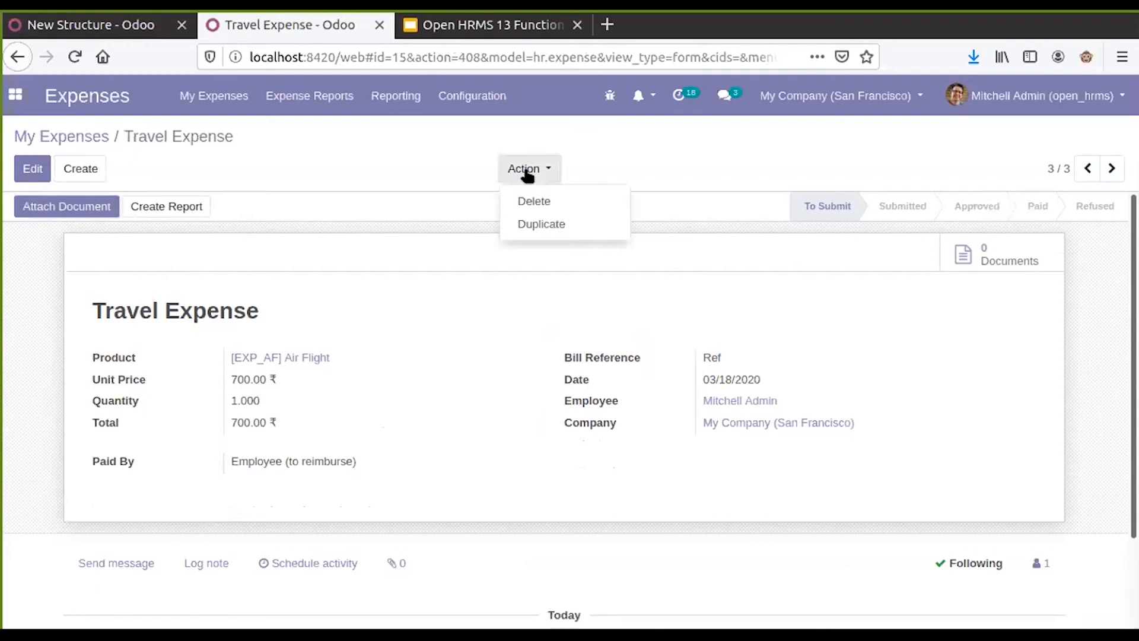
pyautogui.click(533, 224)
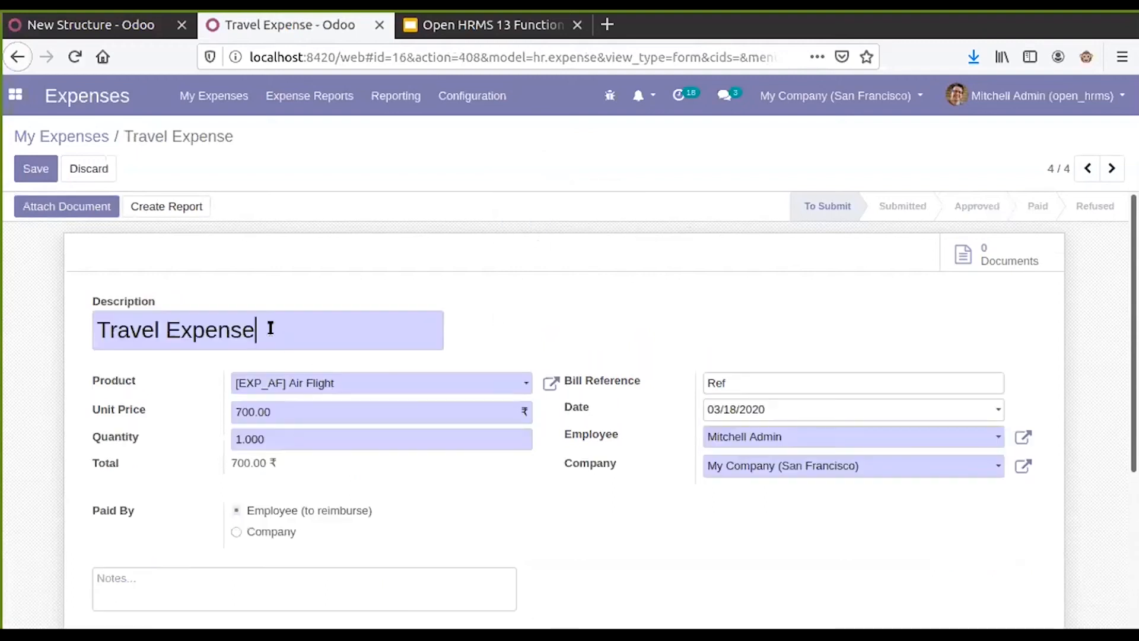
pyautogui.tripleClick(270, 328)
pyautogui.click(270, 328)
pyautogui.write('@')
pyautogui.press('BackSpace')
pyautogui.write('2')
# Set the duplicated expense's unit price to 1000 and save it.
pyautogui.doubleClick(246, 402)
pyautogui.write('1000')
pyautogui.scroll(-2, 258, 474)
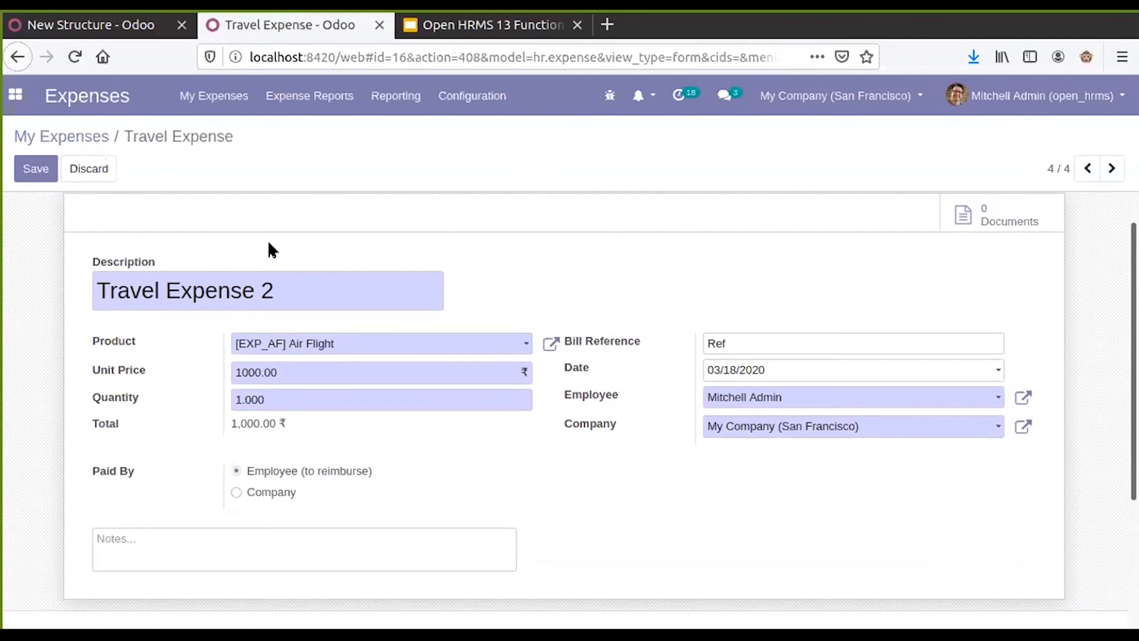
pyautogui.scroll(2, 169, 266)
pyautogui.click(45, 164)
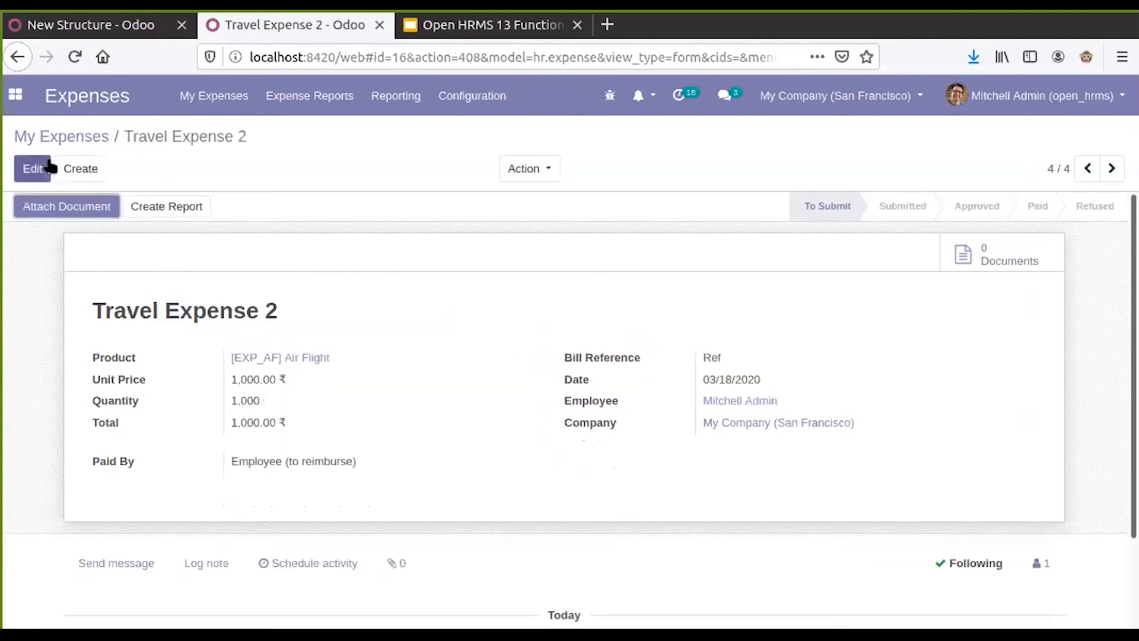
# Create an expense report from the duplicated expense and change its summary to "Travel Expense For The March".
pyautogui.click(179, 209)
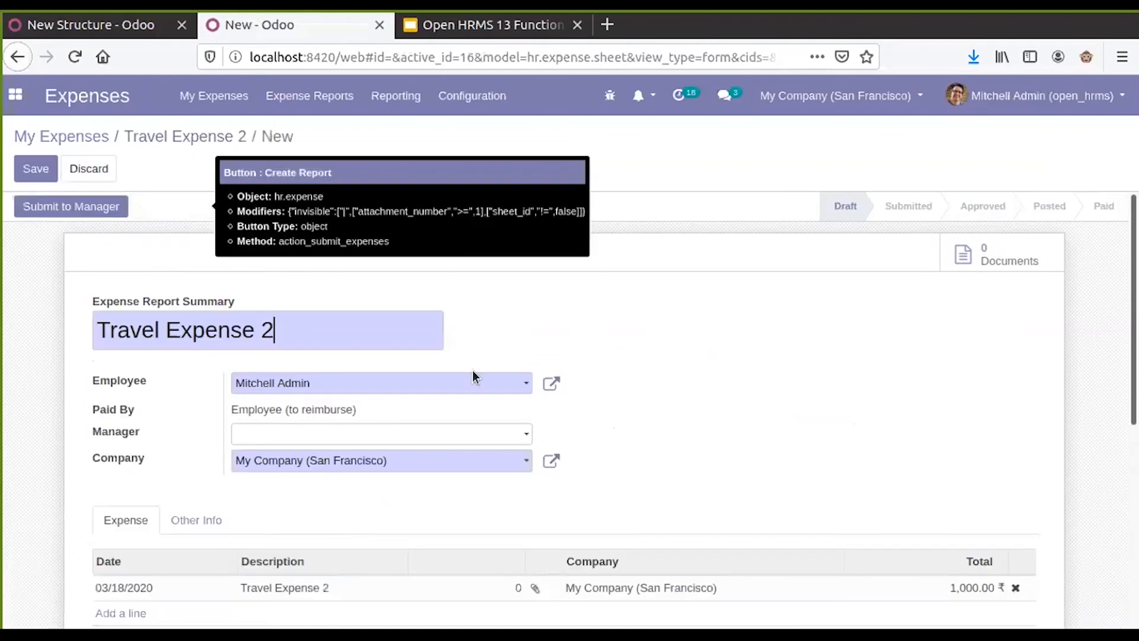
pyautogui.scroll(-3, 504, 386)
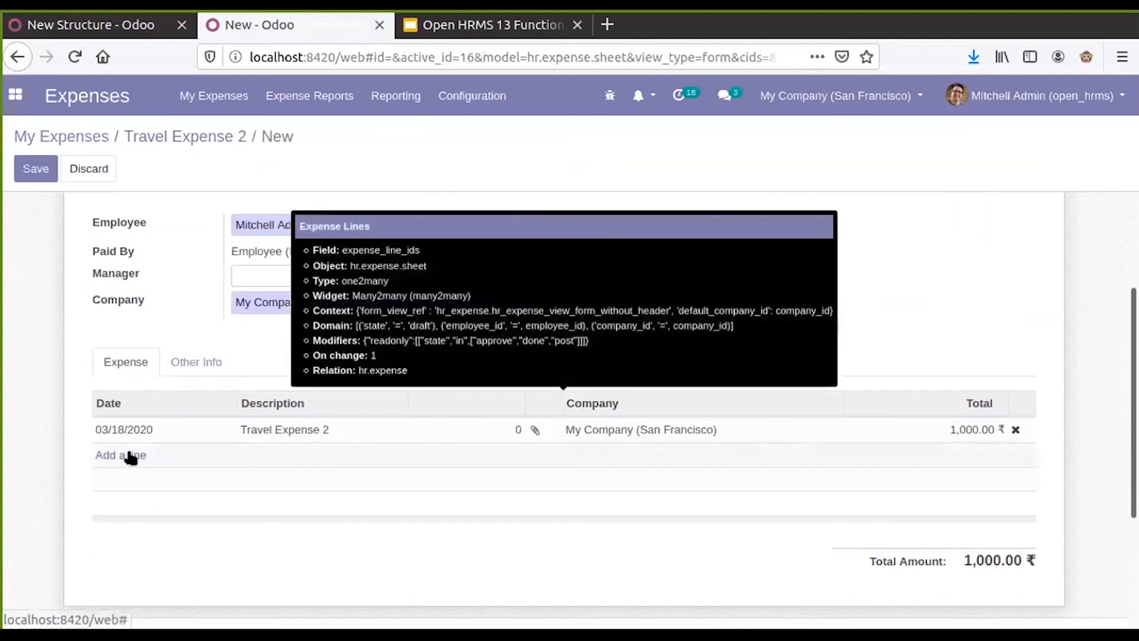
pyautogui.scroll(3, 253, 381)
pyautogui.click(285, 319)
pyautogui.press('BackSpace')
pyautogui.press('BackSpace')
pyautogui.write('F')
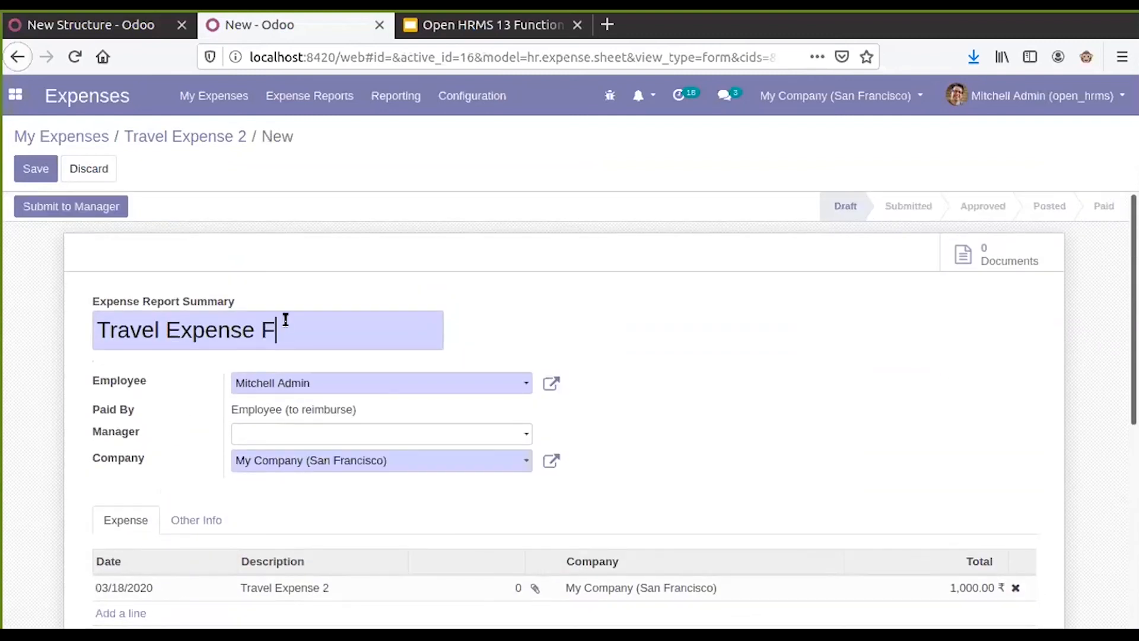
pyautogui.write('or The March')
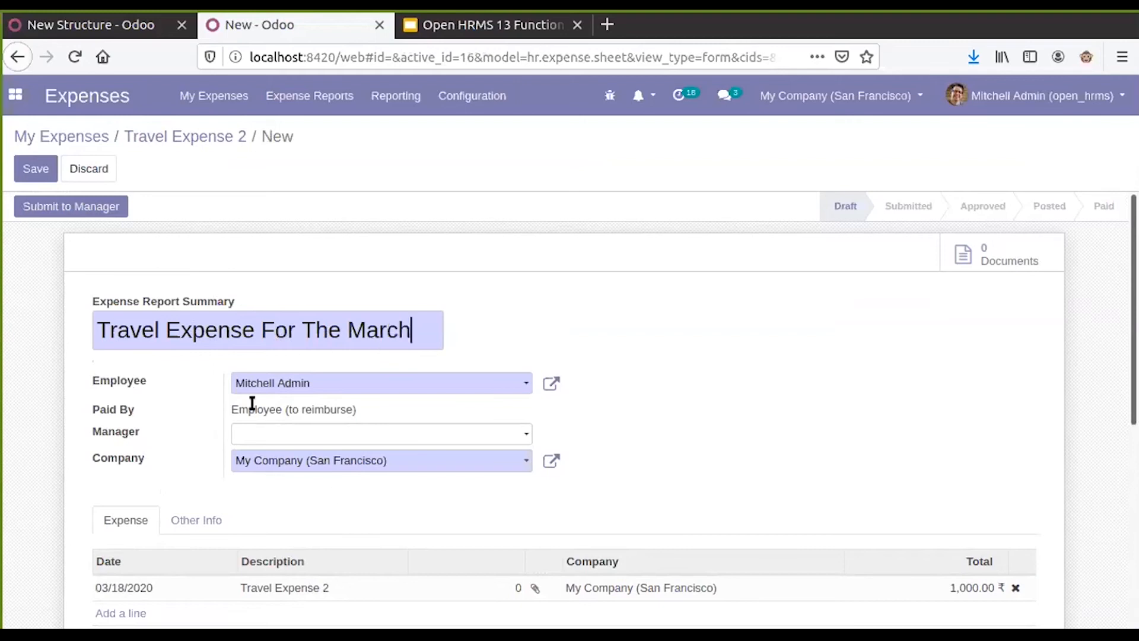
# Try the admin user as the expense report's manager, and clear the Manager field again.
pyautogui.scroll(-2, 299, 359)
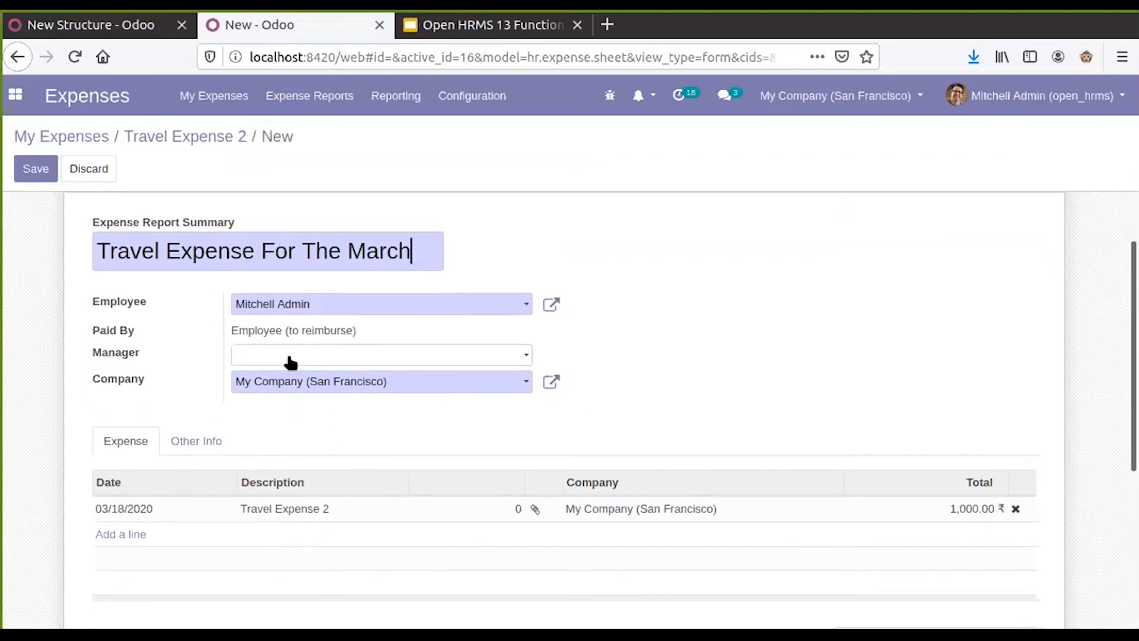
pyautogui.click(292, 353)
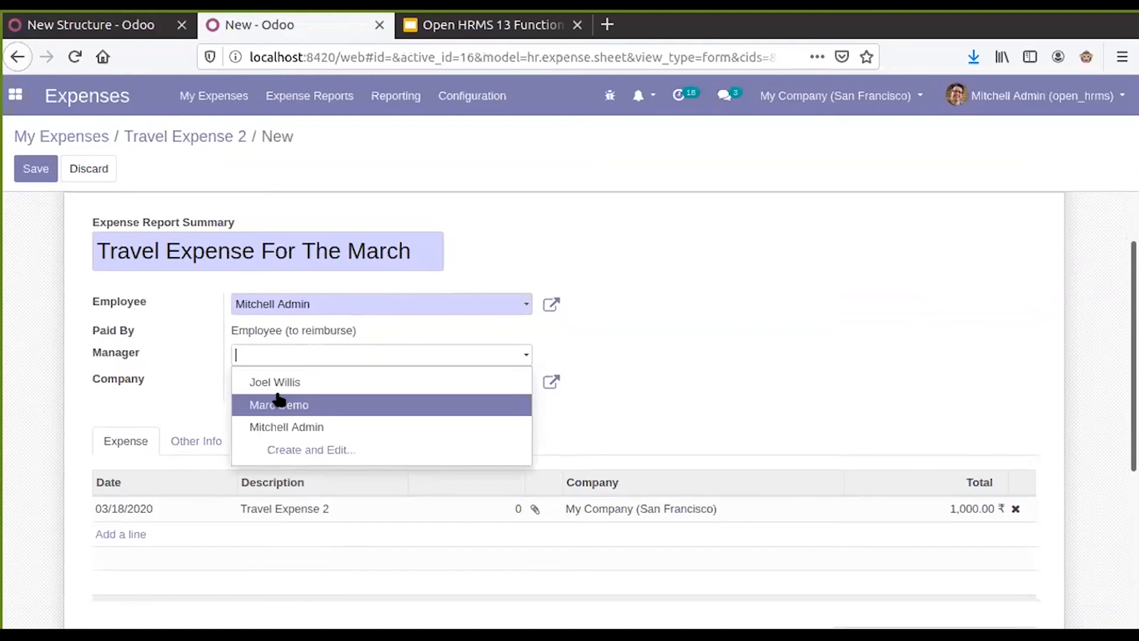
pyautogui.click(301, 426)
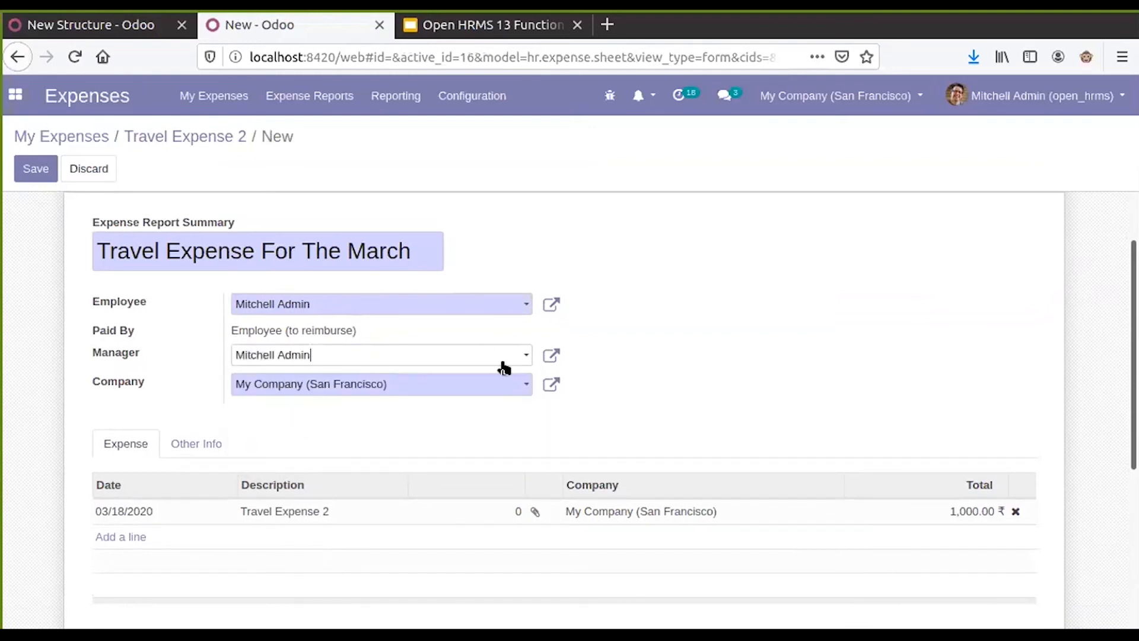
pyautogui.click(321, 356)
pyautogui.tripleClick(321, 356)
pyautogui.press('BackSpace')
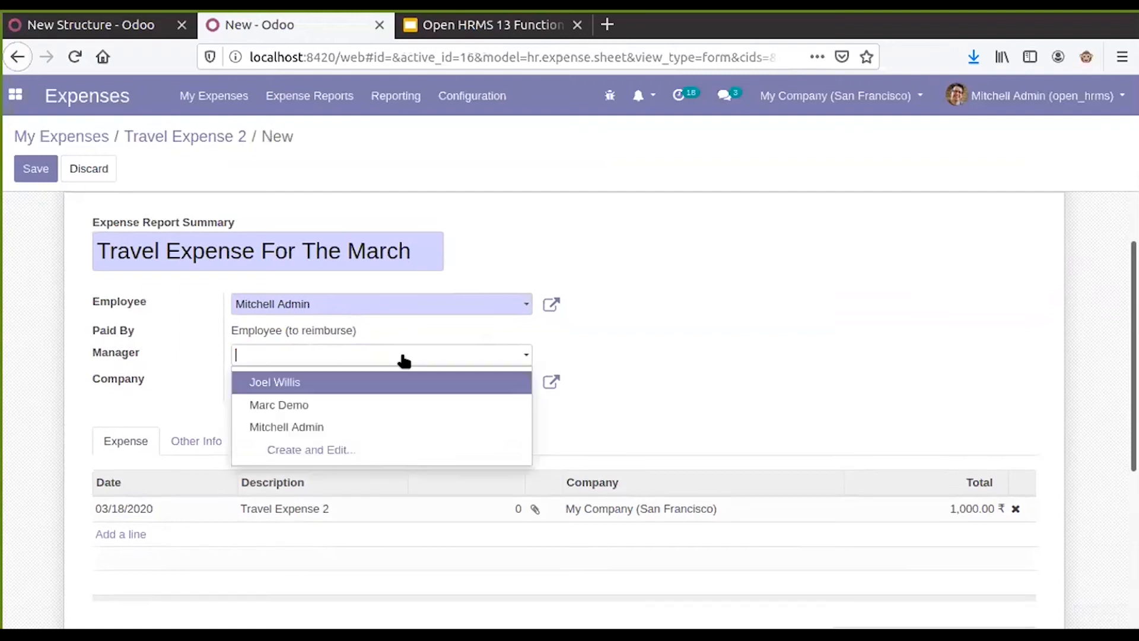
pyautogui.click(686, 315)
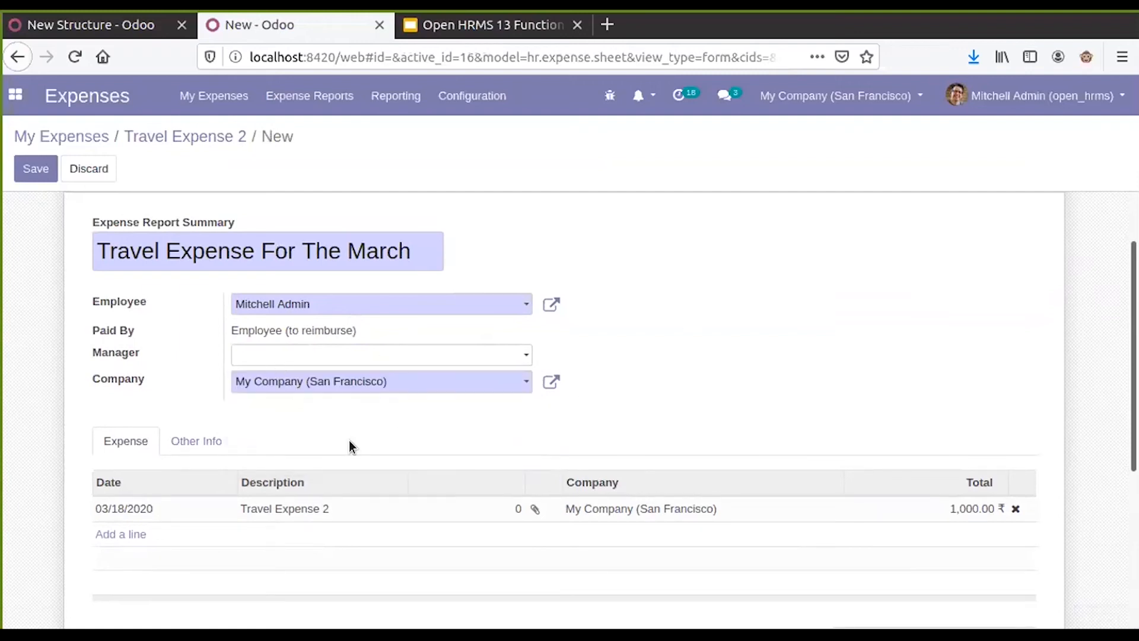
# Add the existing "Travel Expense" entry dated 03/18/2020 as a second expense line and submit the report to the manager.
pyautogui.scroll(-5, 349, 441)
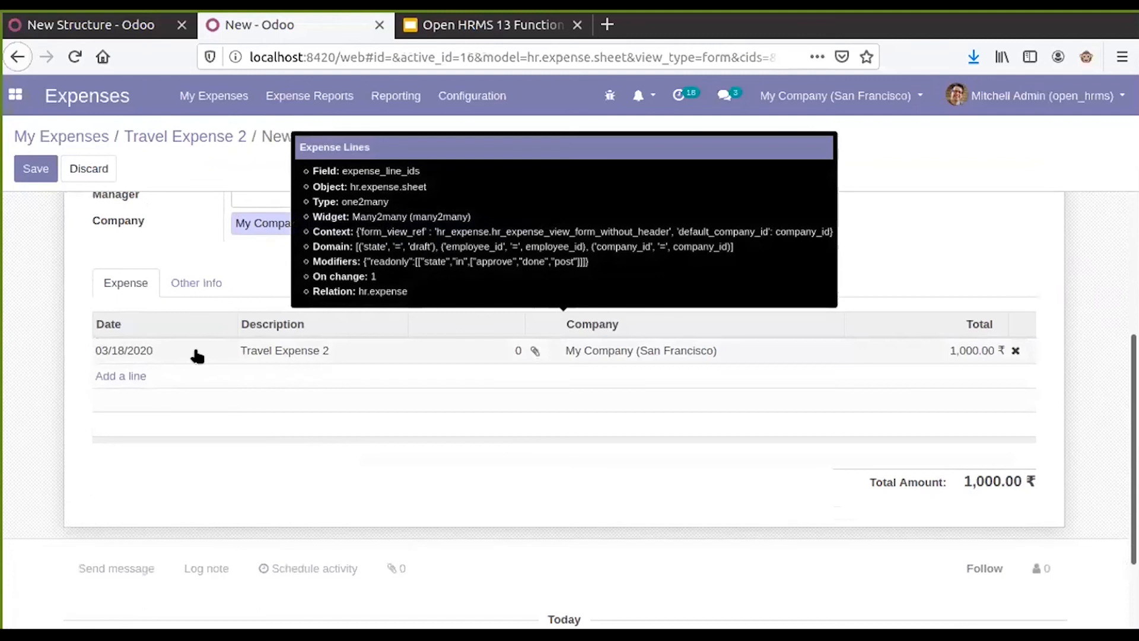
pyautogui.scroll(5, 148, 321)
pyautogui.scroll(-2, 277, 496)
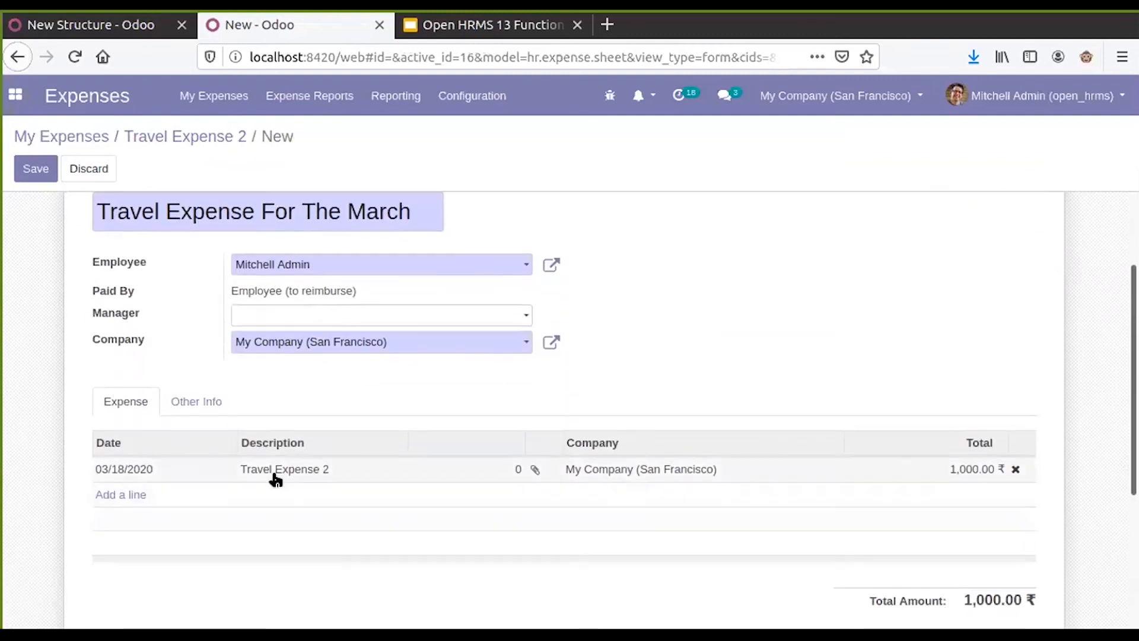
pyautogui.click(130, 495)
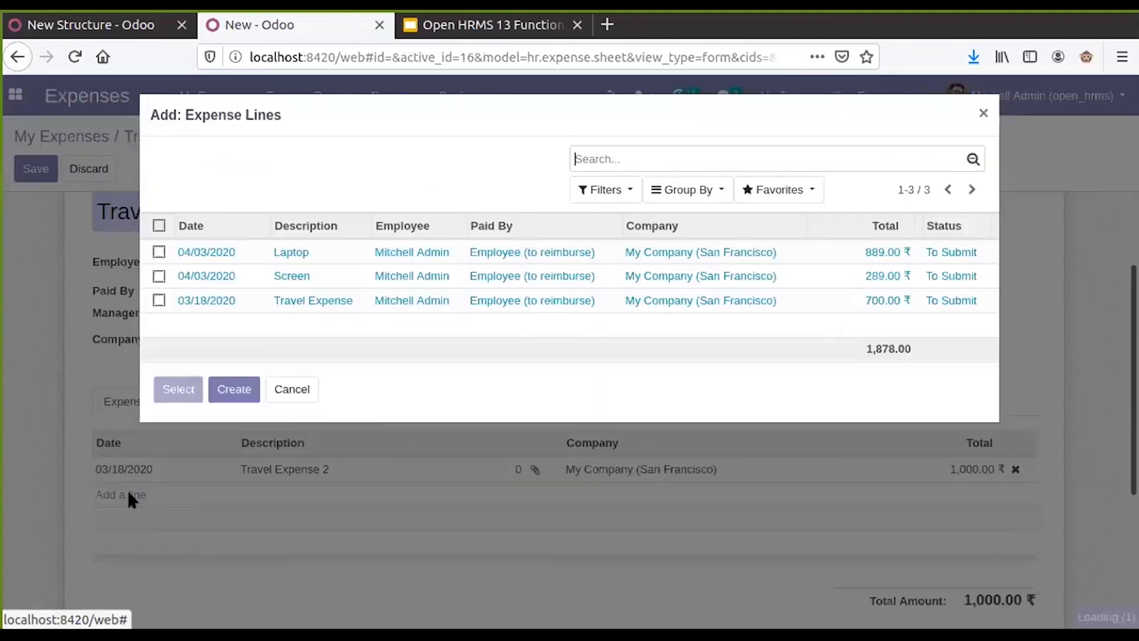
pyautogui.click(158, 301)
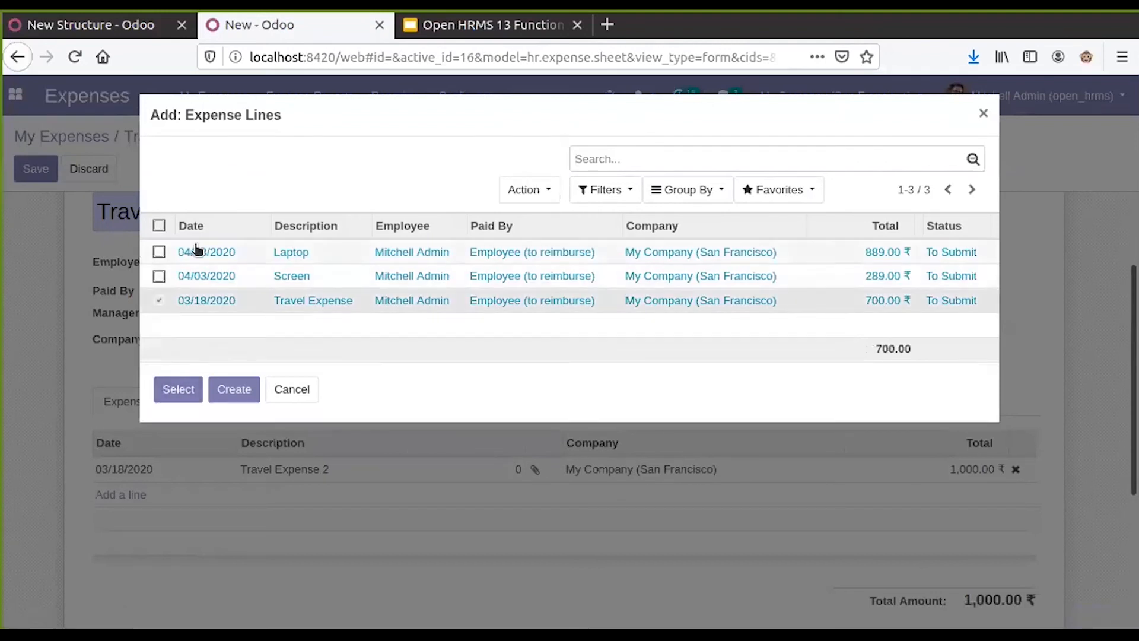
pyautogui.click(178, 389)
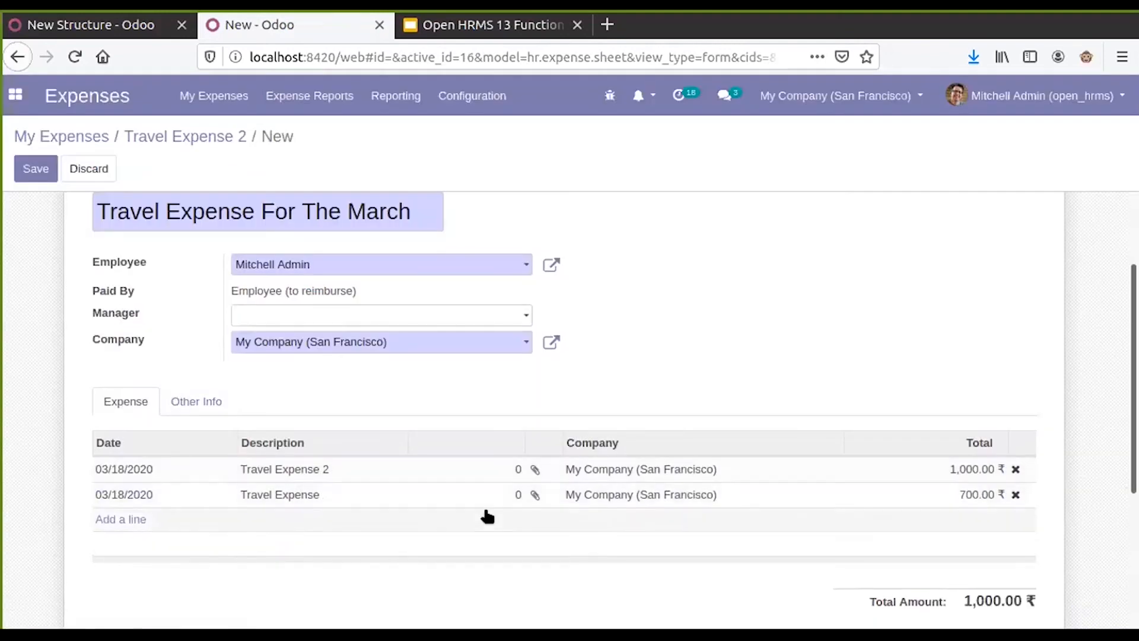
pyautogui.scroll(-1, 831, 501)
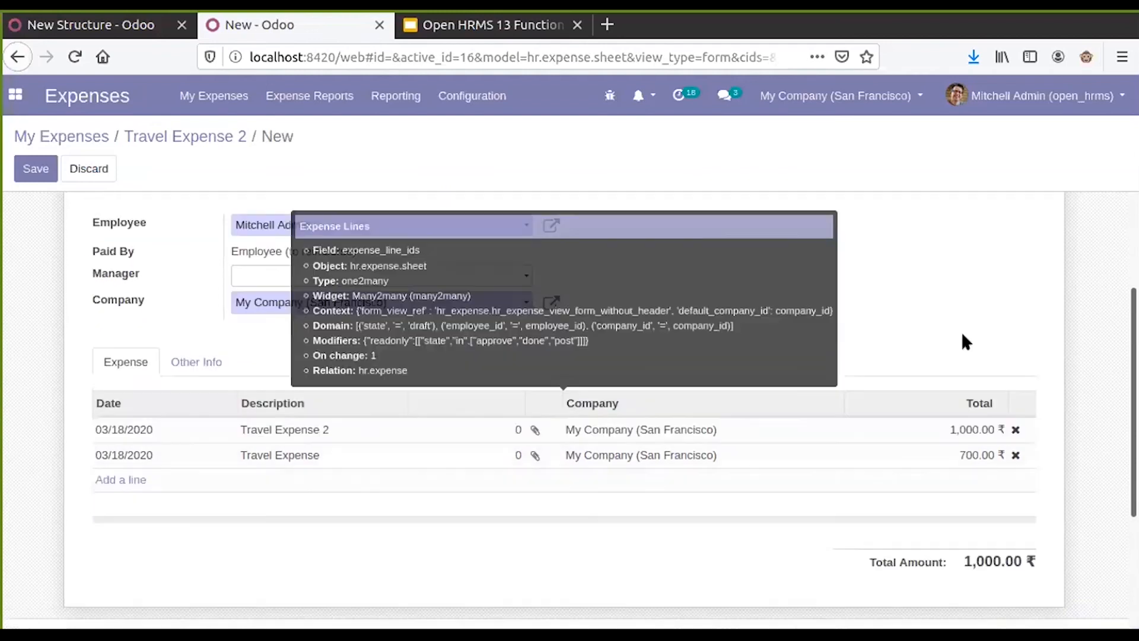
pyautogui.scroll(4, 537, 460)
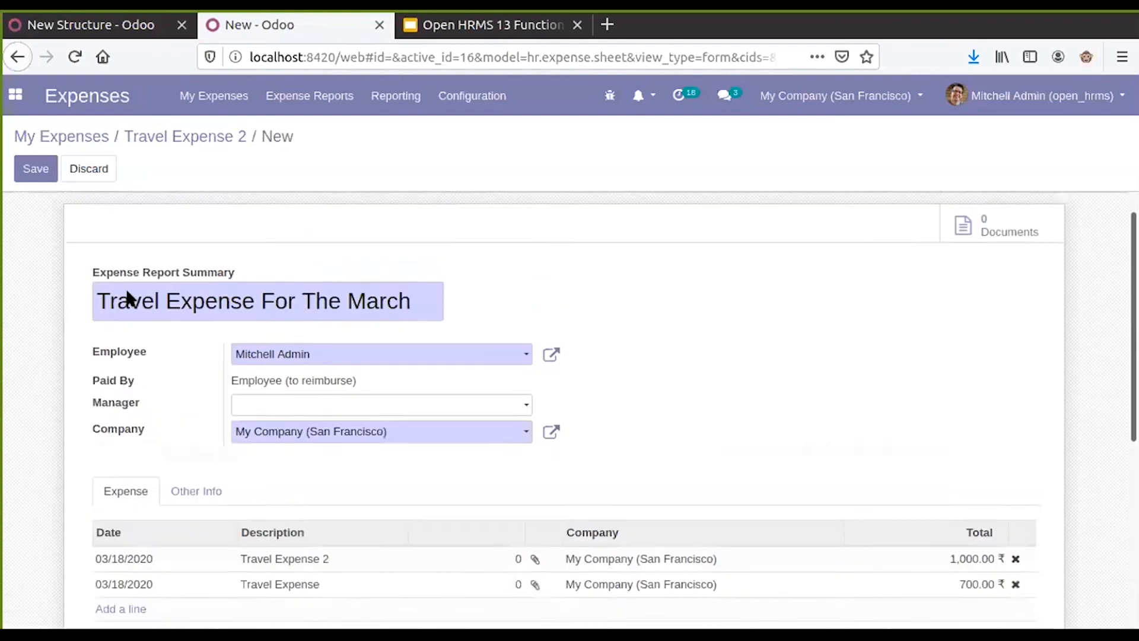
pyautogui.click(69, 209)
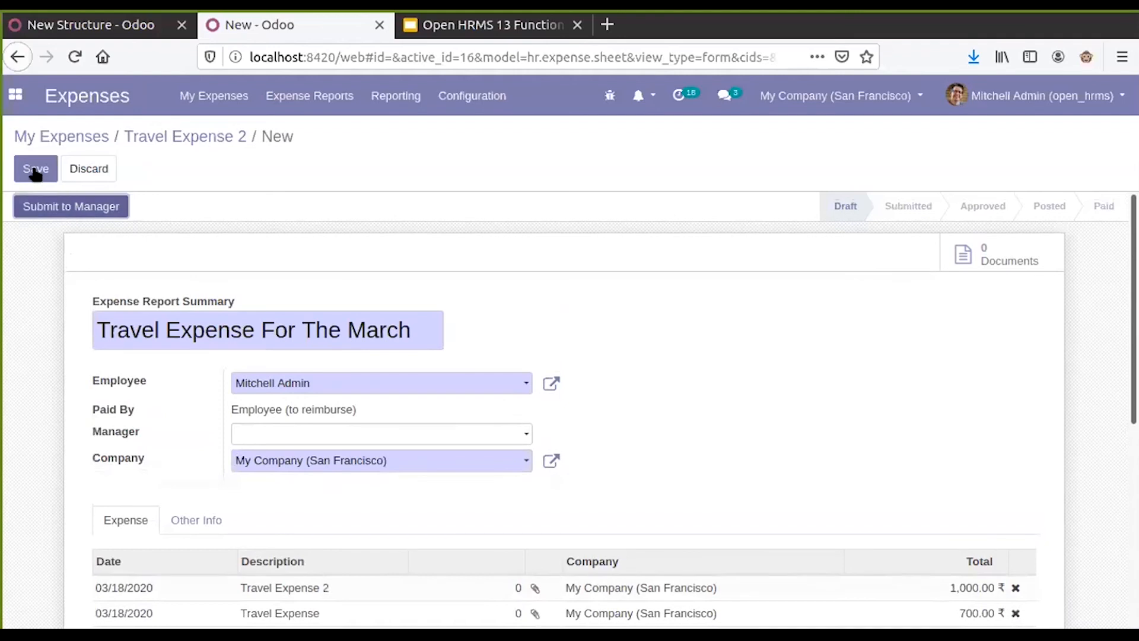
# Save the March travel expense report, submit it to the manager, and reset it to draft.
pyautogui.click(34, 169)
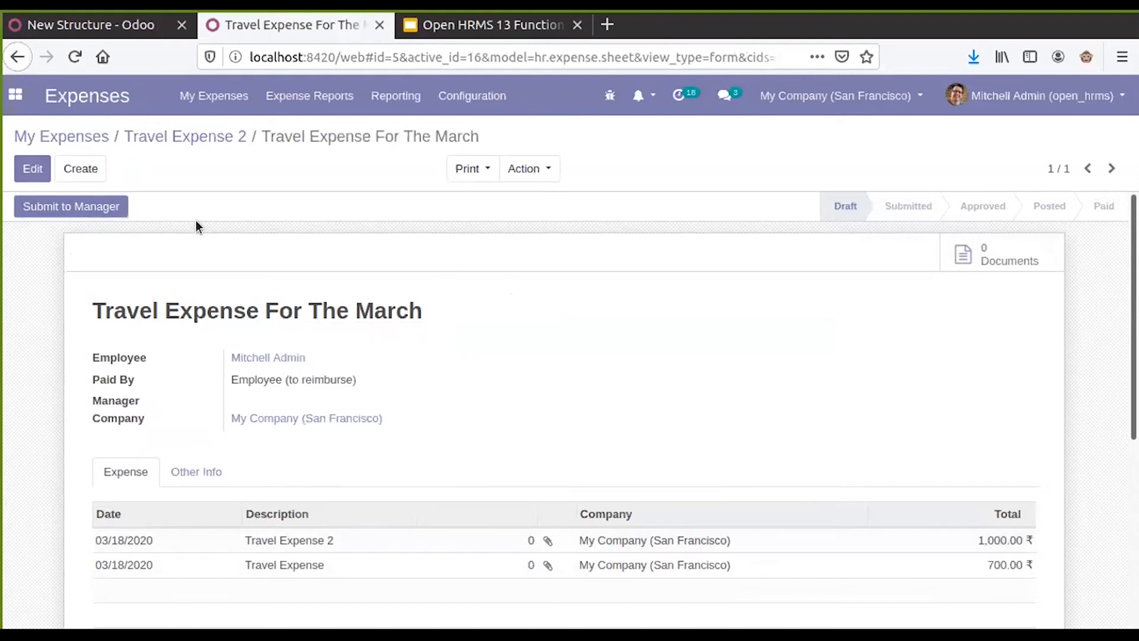
pyautogui.click(99, 214)
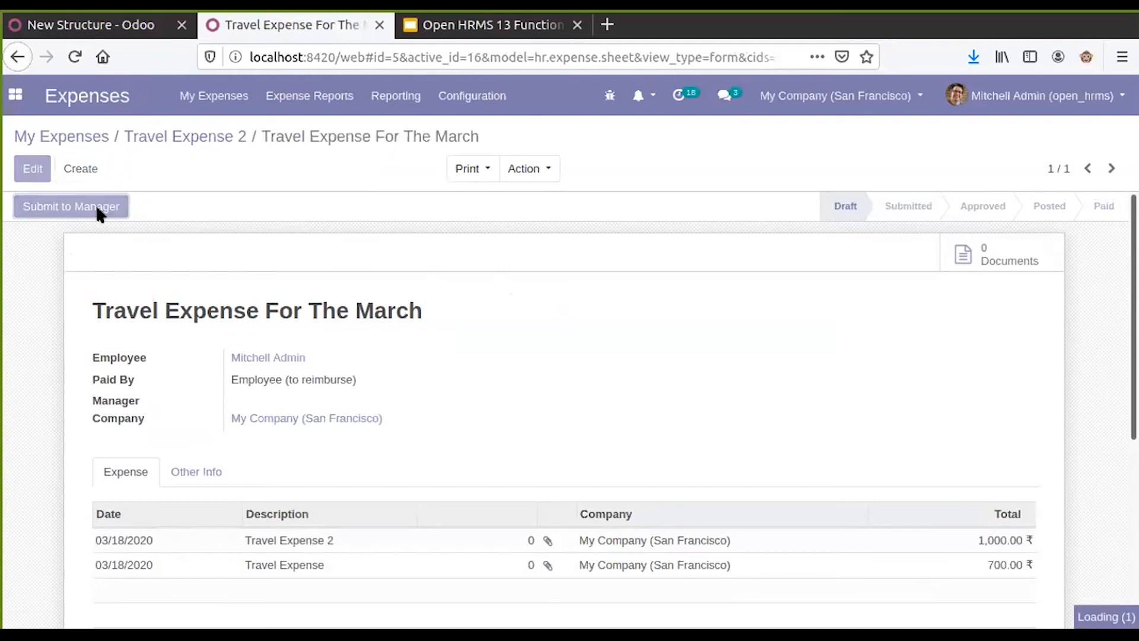
pyautogui.click(42, 211)
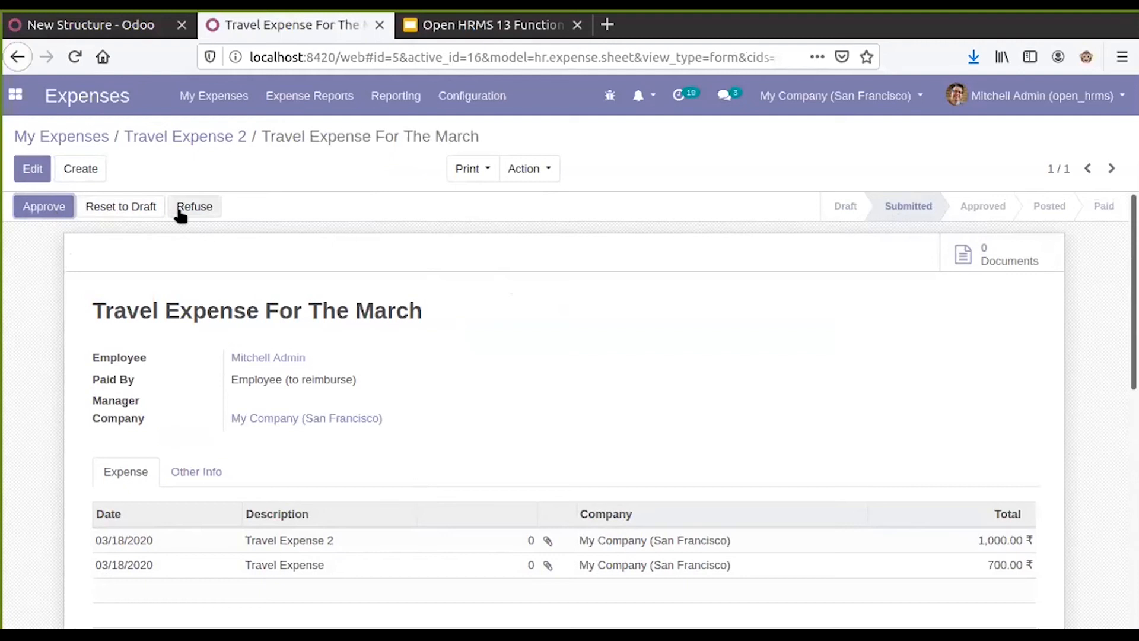
pyautogui.click(117, 212)
# Reopen the report for editing, submit it to the manager again and approve it.
pyautogui.click(30, 172)
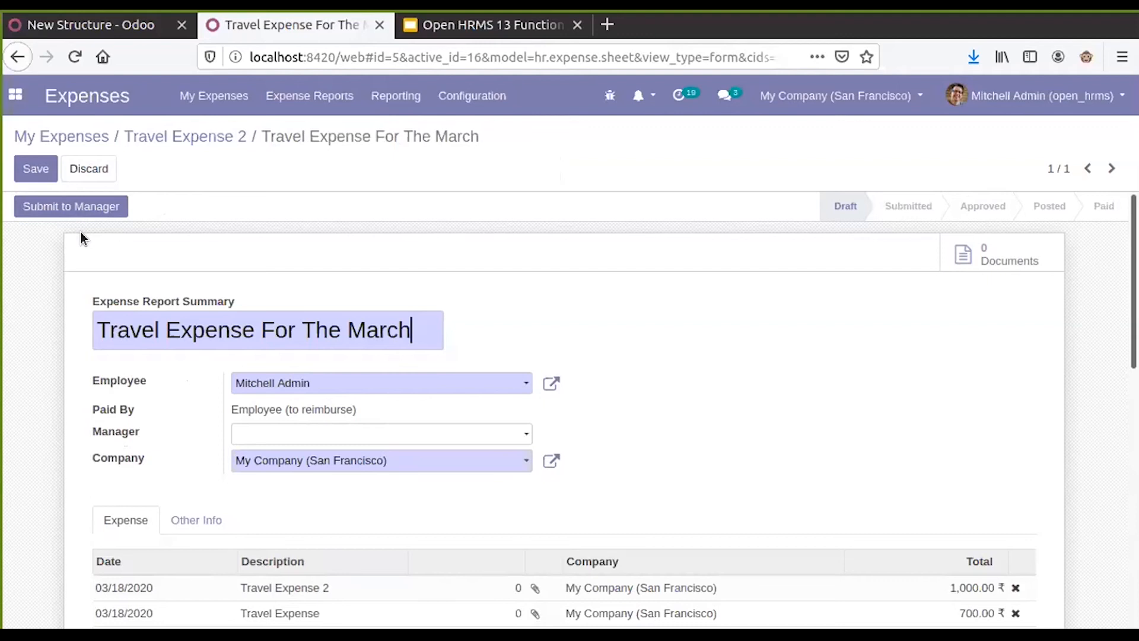
pyautogui.click(77, 208)
pyautogui.click(56, 208)
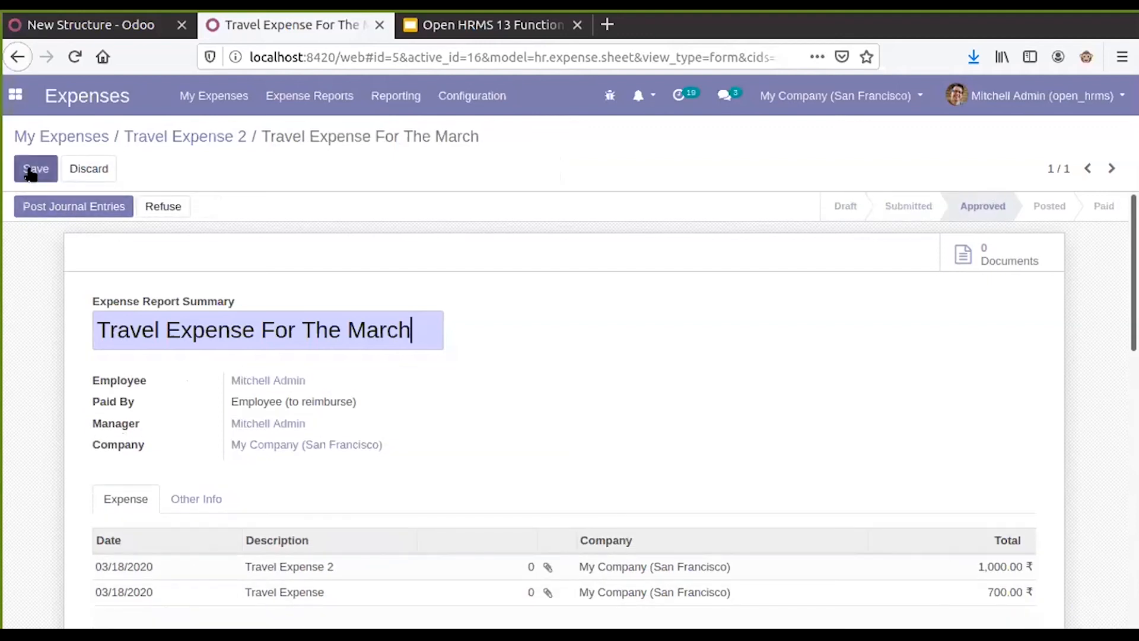
pyautogui.scroll(-5, 204, 239)
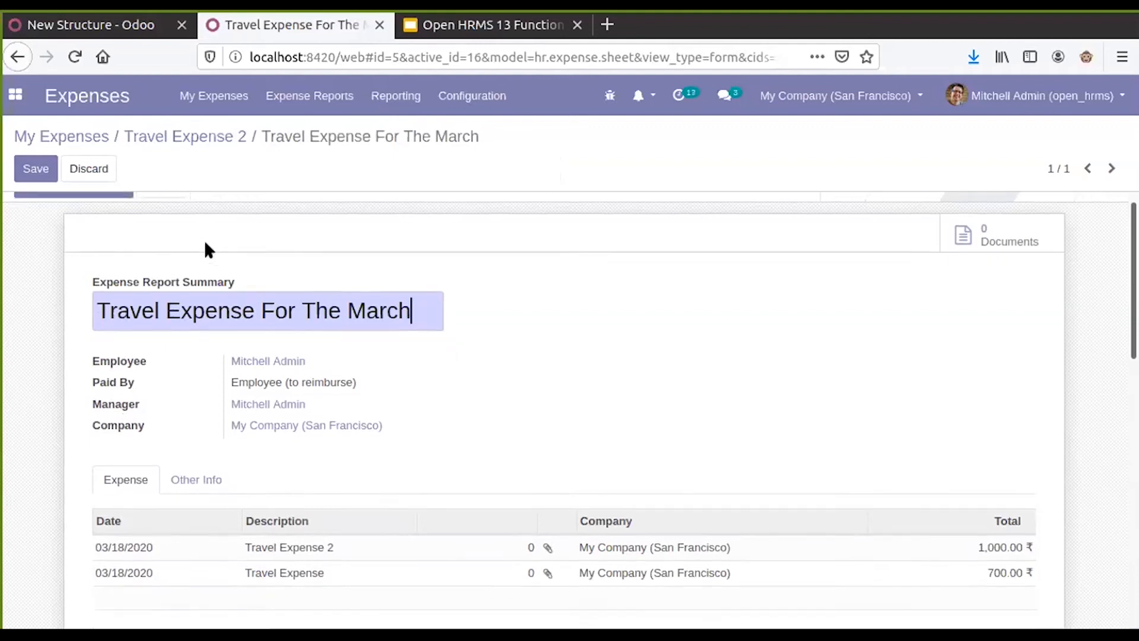
pyautogui.scroll(1, 353, 426)
pyautogui.scroll(4, 354, 432)
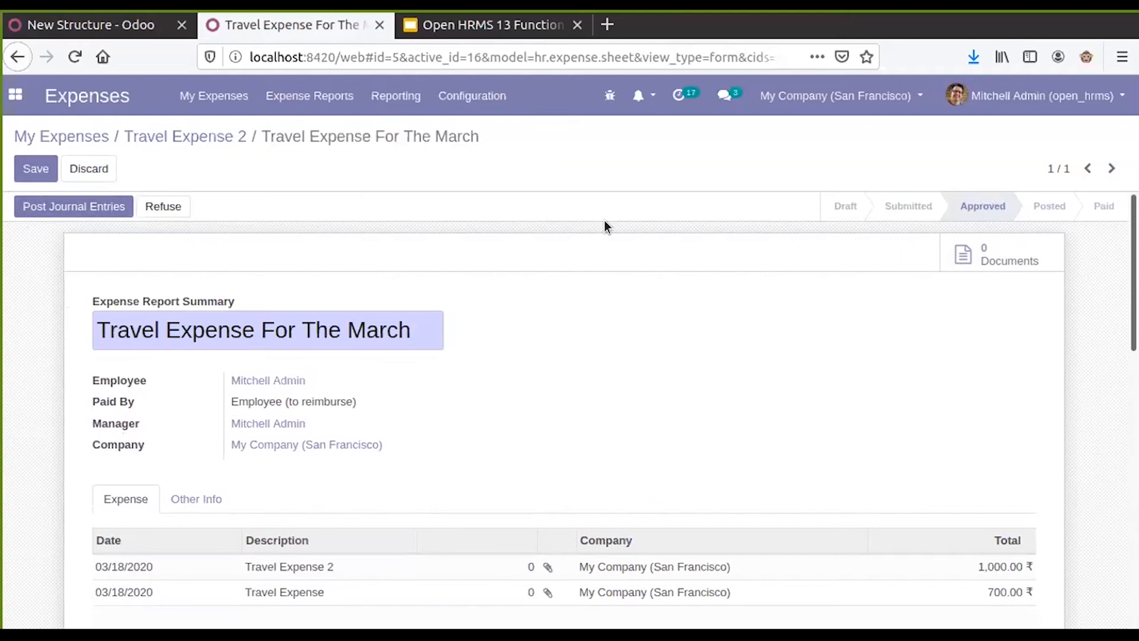
# Set the report's expense journal to Expense (INR) and post its journal entries.
pyautogui.scroll(-3, 604, 219)
pyautogui.click(181, 309)
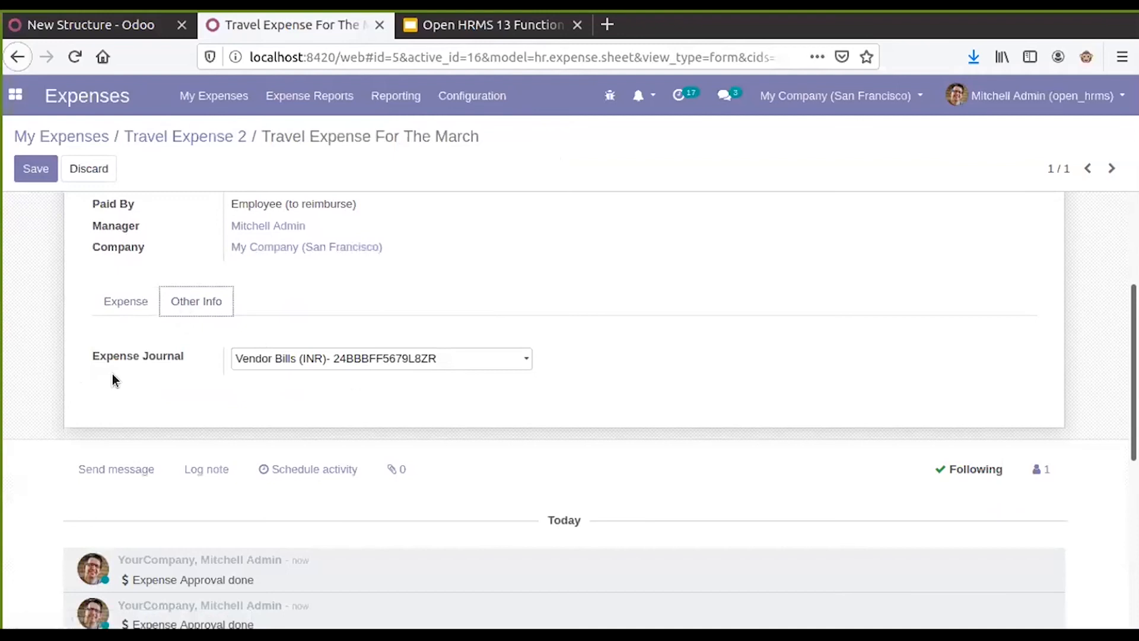
pyautogui.click(329, 361)
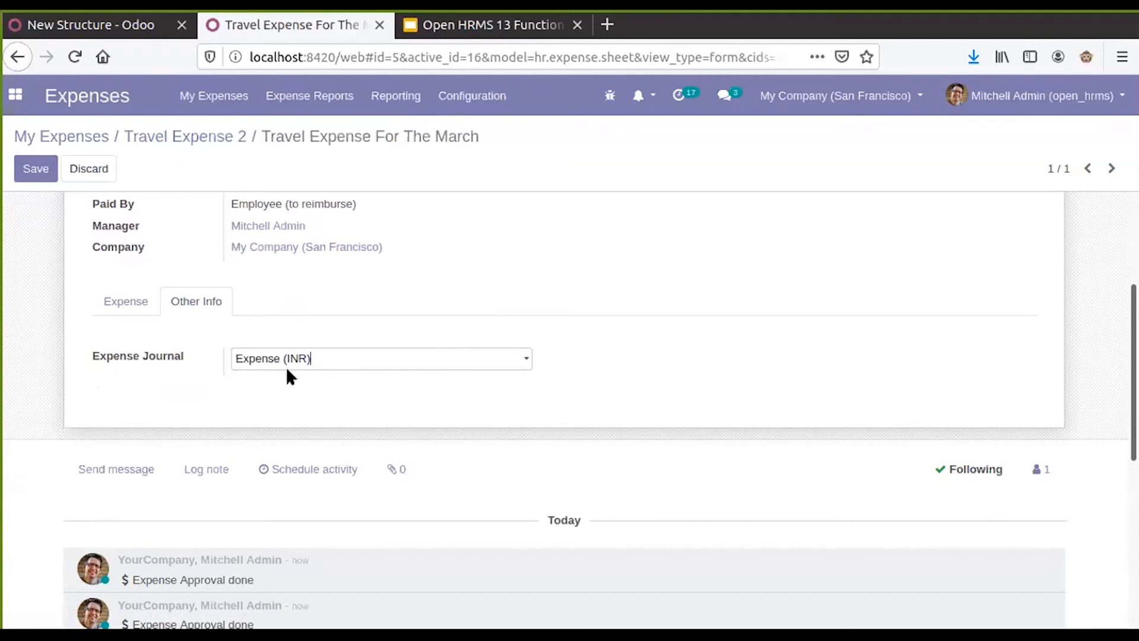
pyautogui.scroll(5, 333, 368)
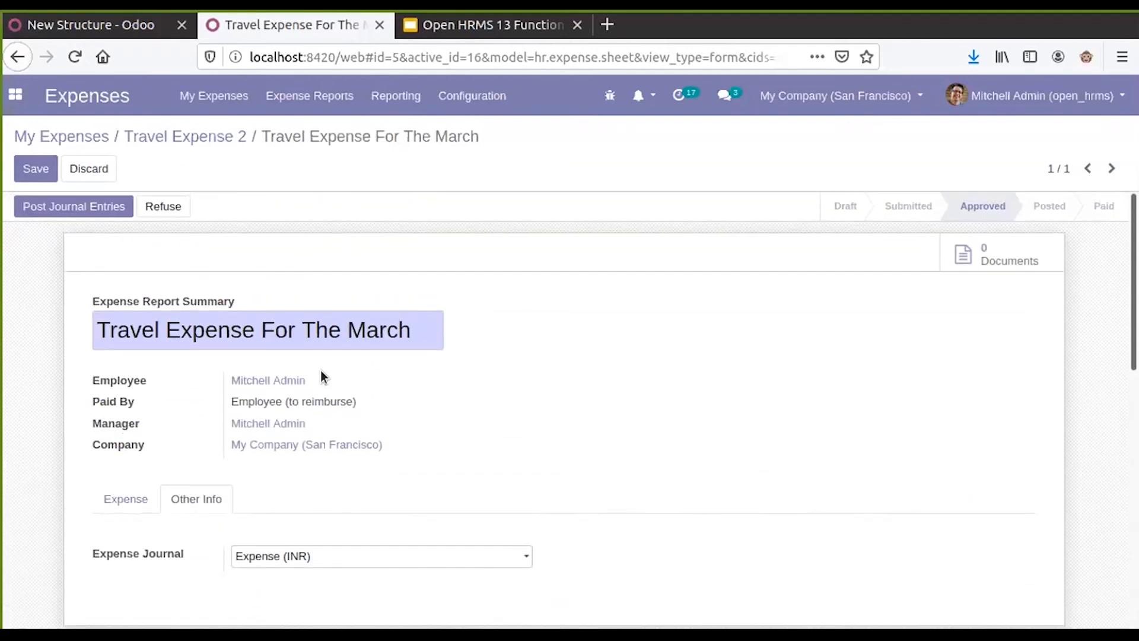
pyautogui.click(91, 205)
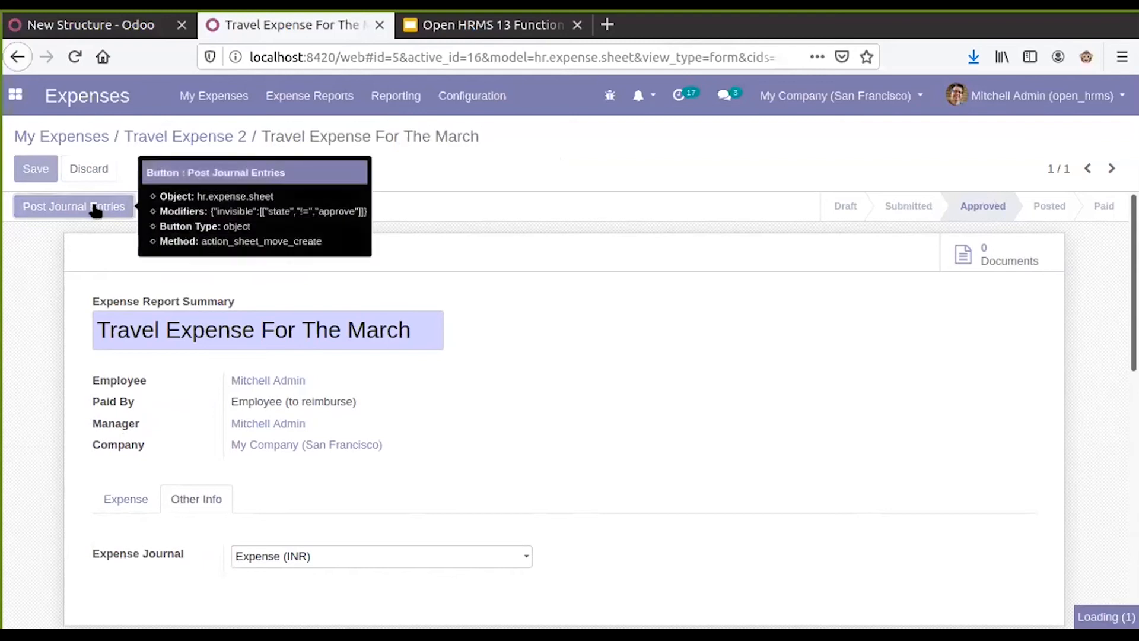
pyautogui.scroll(-3, 600, 344)
pyautogui.scroll(1, 314, 351)
pyautogui.scroll(2, 746, 291)
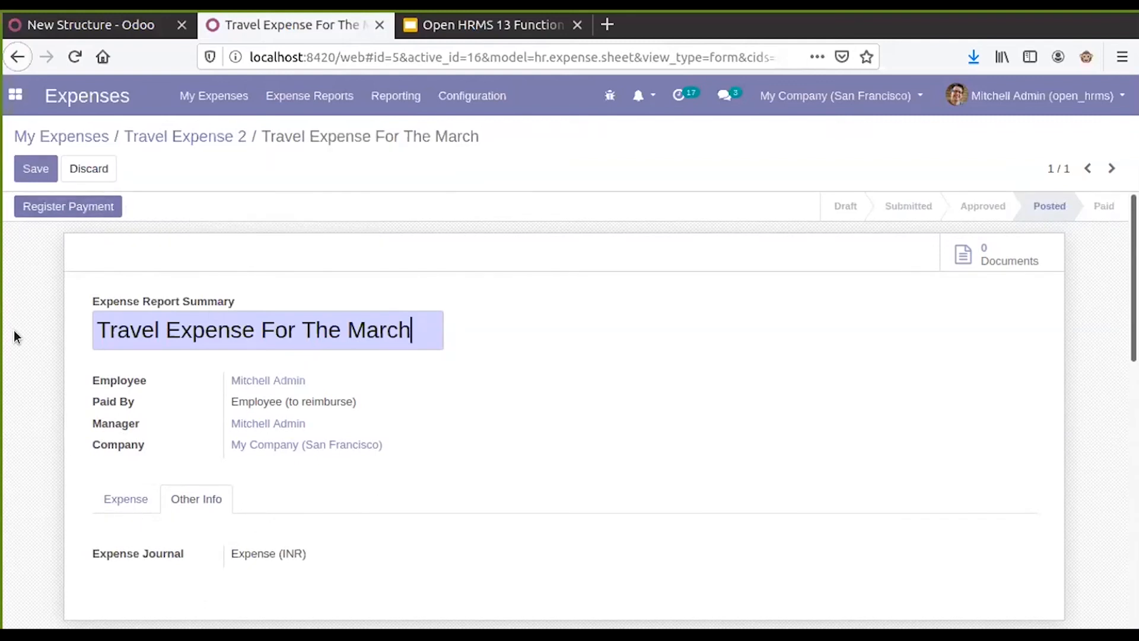
# Start registering the payment for the posted expense report and set its partner to Airlines.
pyautogui.click(42, 210)
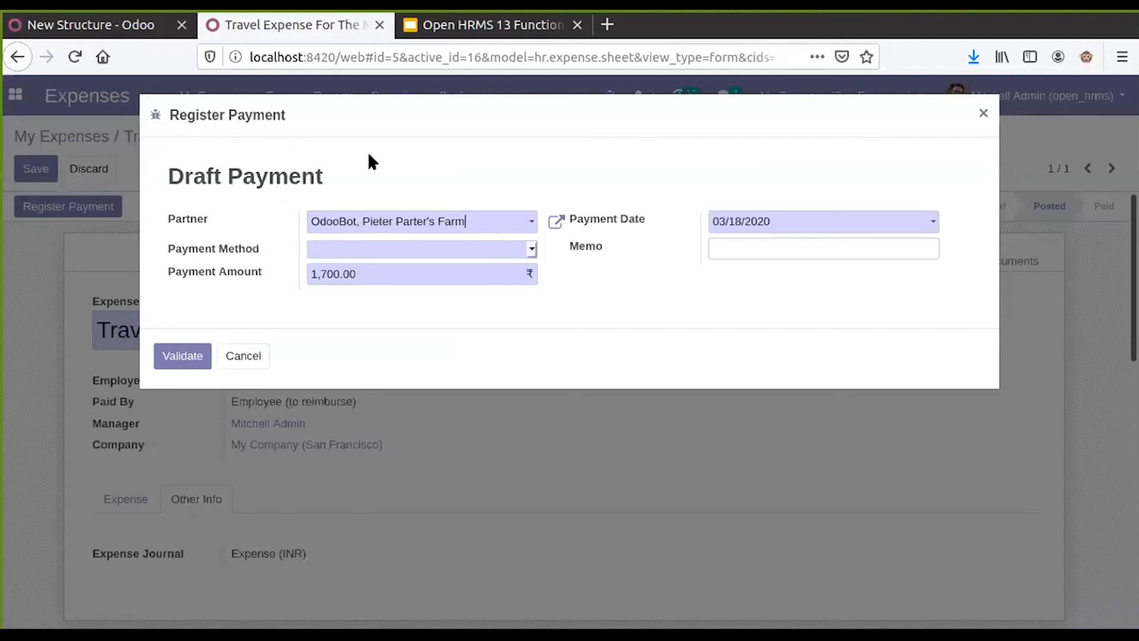
pyautogui.click(394, 224)
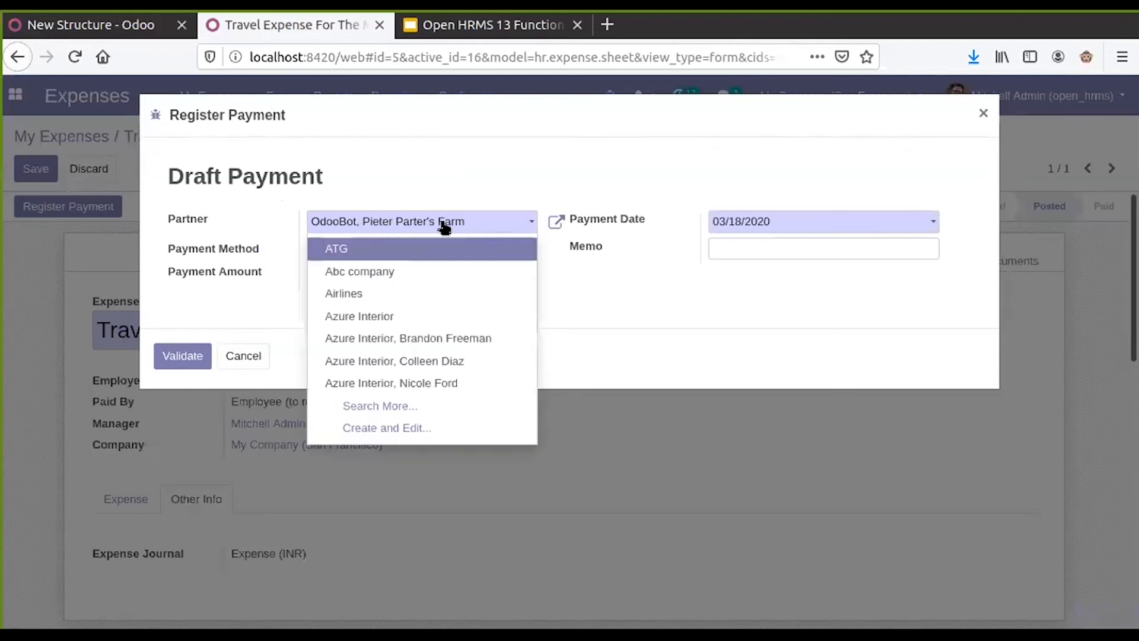
pyautogui.click(465, 180)
pyautogui.click(462, 223)
pyautogui.tripleClick(440, 221)
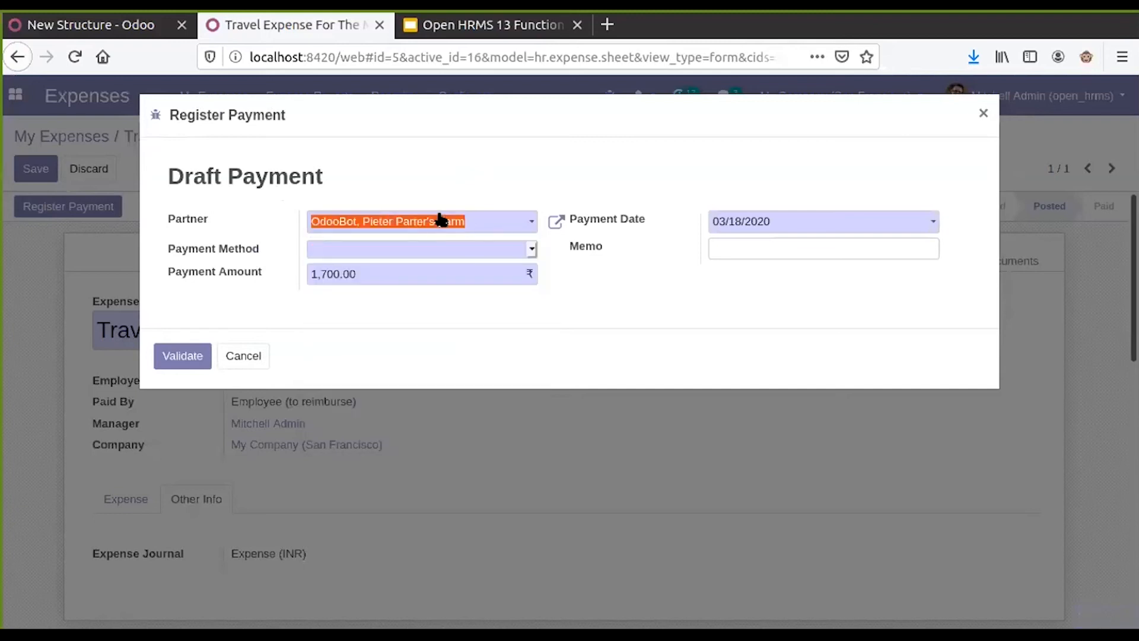
pyautogui.write('mict')
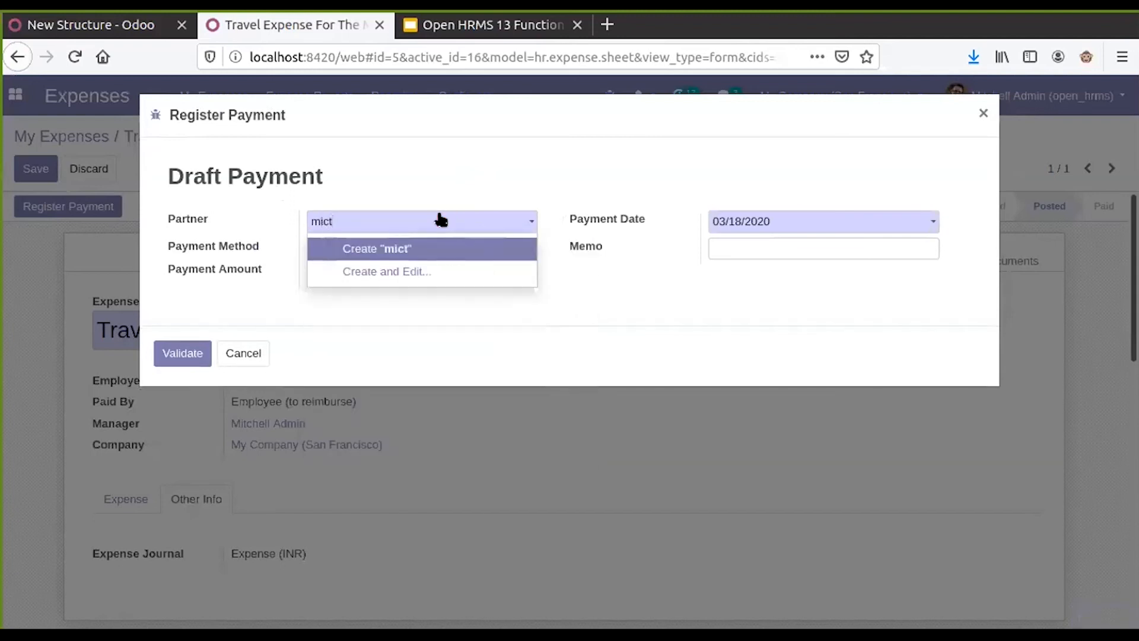
pyautogui.press('BackSpace')
pyautogui.press('BackSpace')
pyautogui.press('BackSpace')
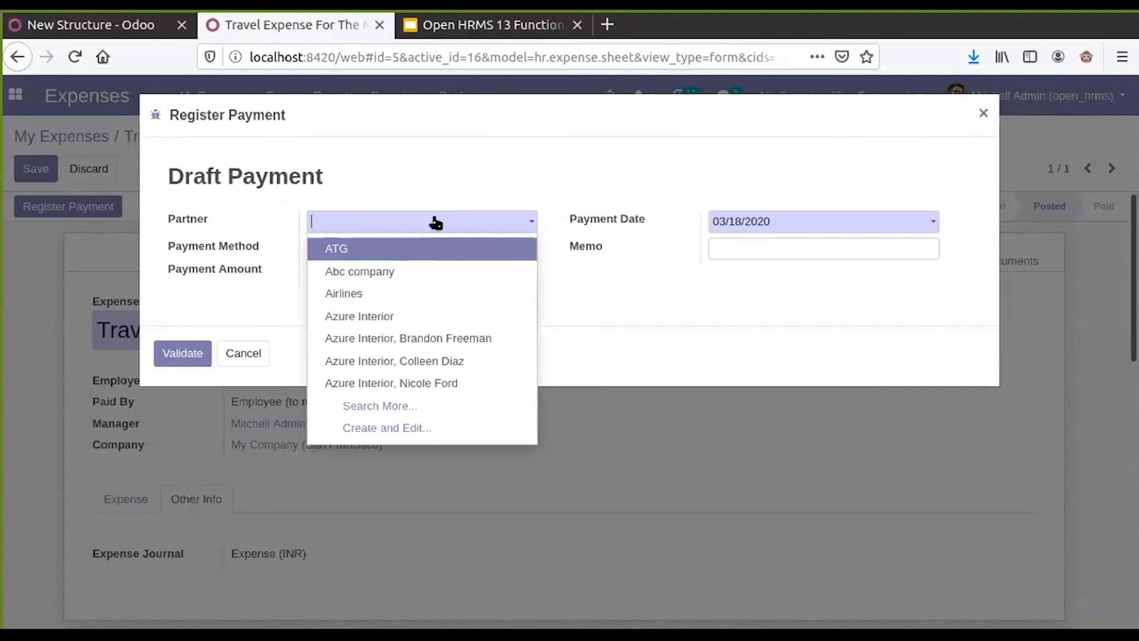
pyautogui.click(436, 222)
pyautogui.click(437, 223)
pyautogui.click(425, 290)
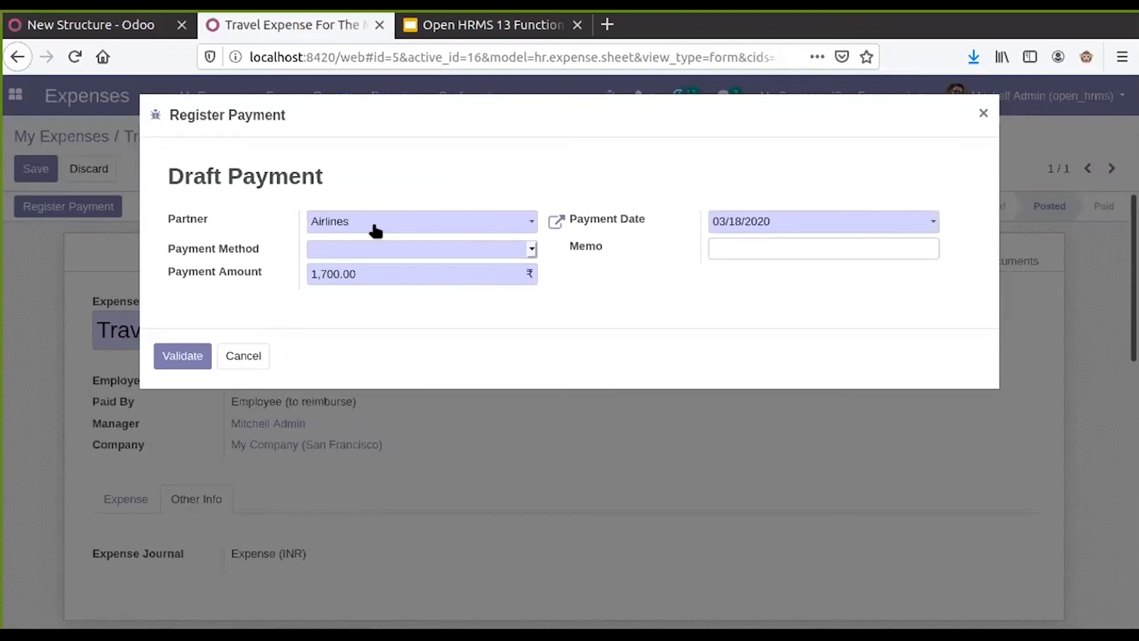
# Set the payment method to Bank (INR), keep the amount of 1,700.00, and validate the payment.
pyautogui.click(349, 249)
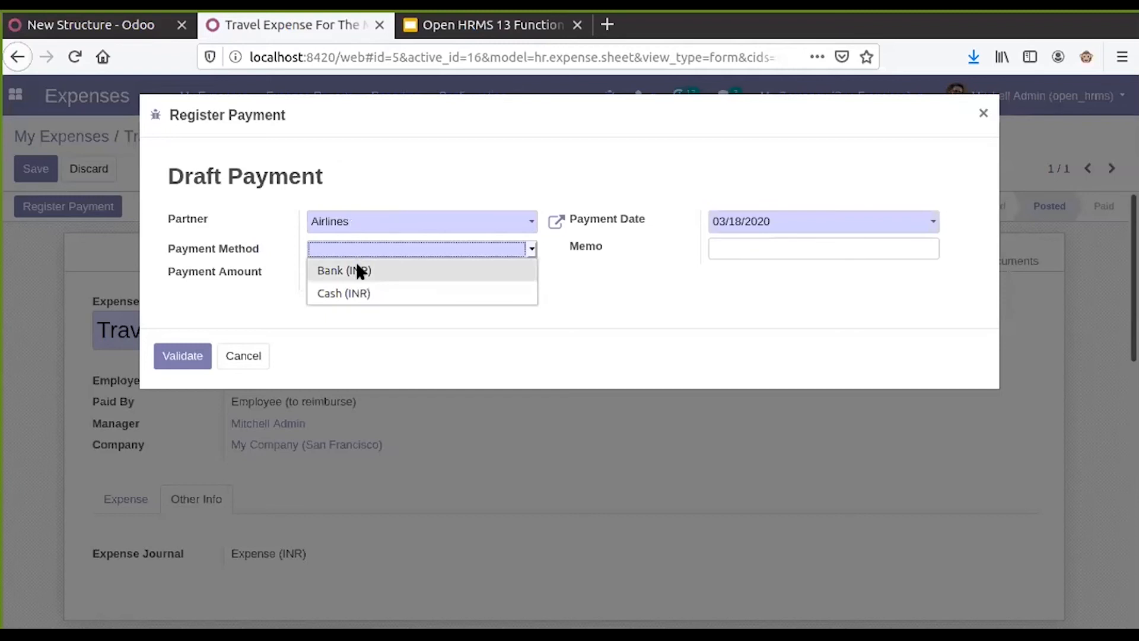
pyautogui.click(358, 271)
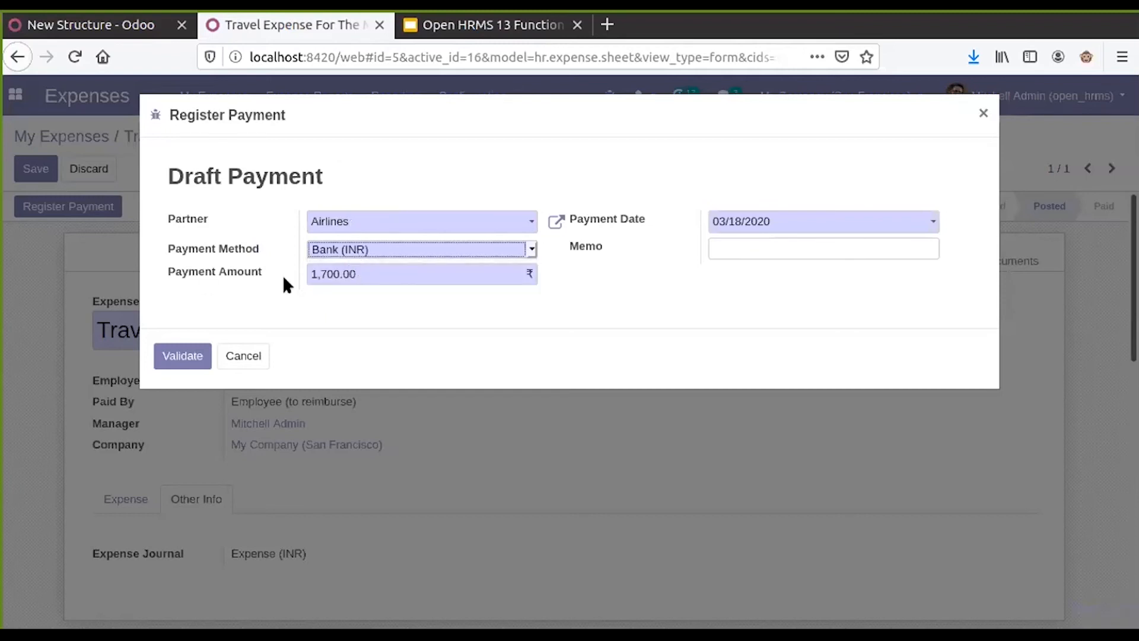
pyautogui.click(379, 272)
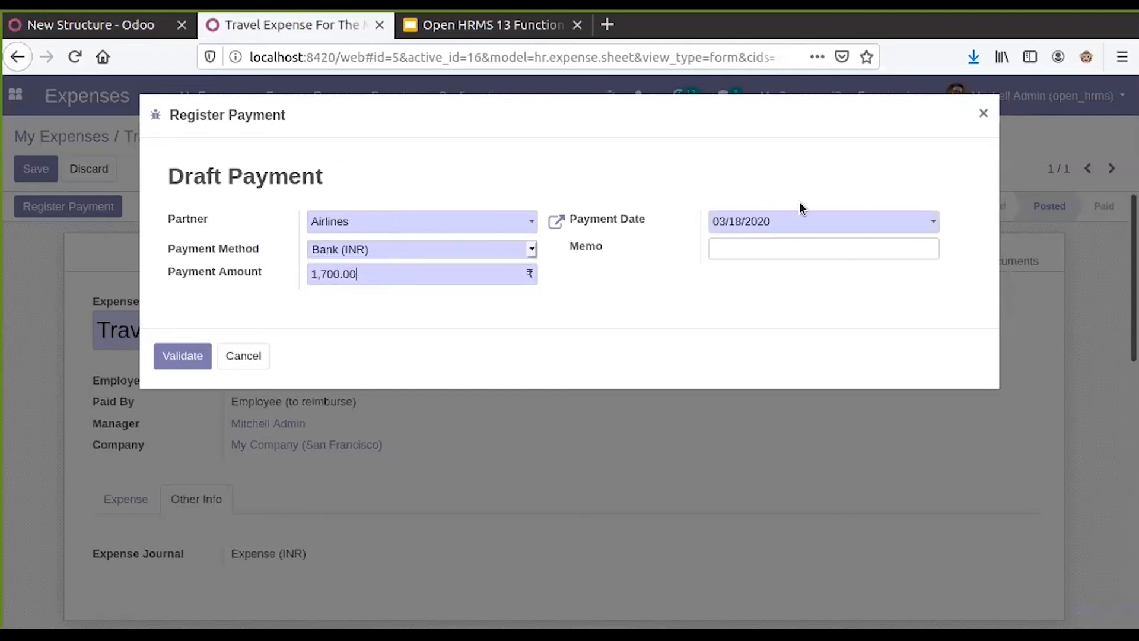
pyautogui.click(167, 357)
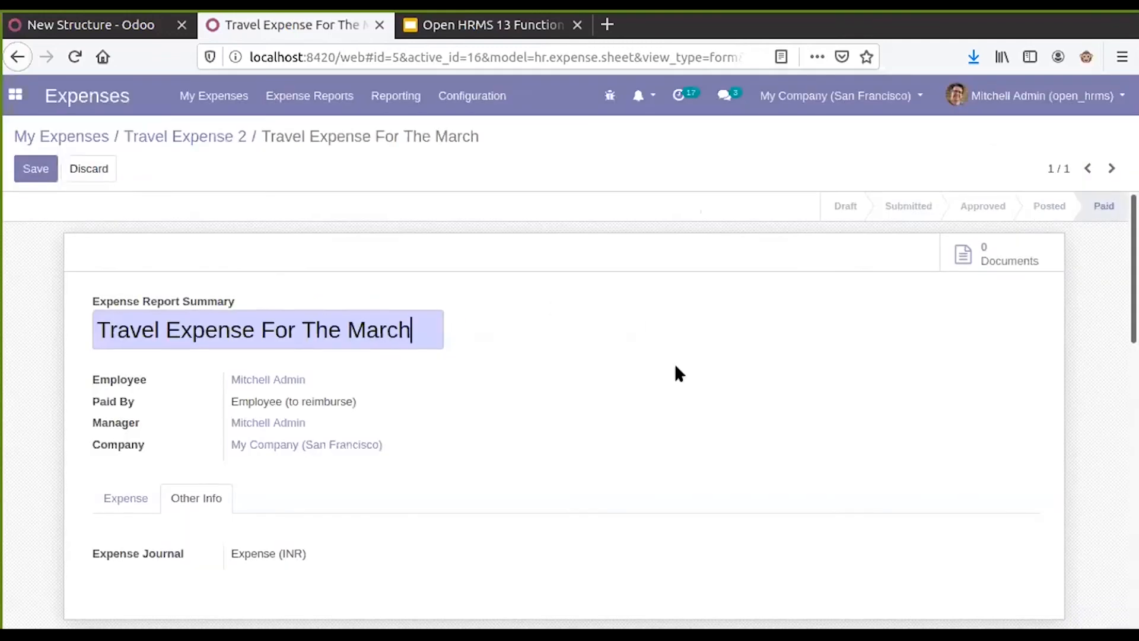
pyautogui.scroll(-5, 618, 378)
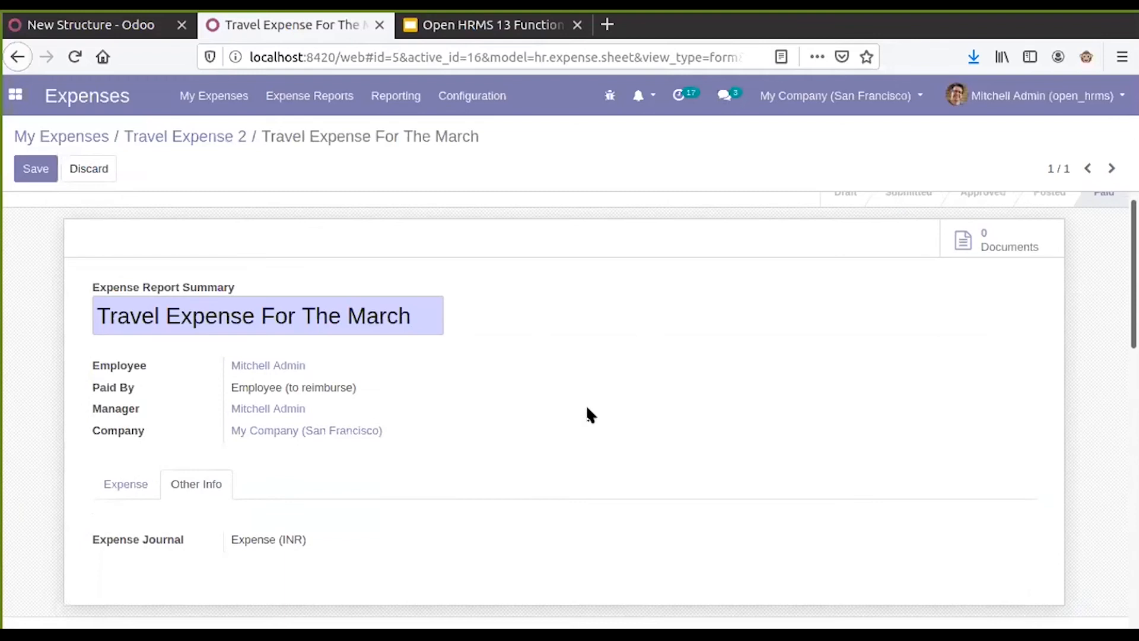
pyautogui.scroll(4, 583, 418)
# Go back through the Travel Expense 2 record to the expense list and open My Expense Reports.
pyautogui.click(190, 134)
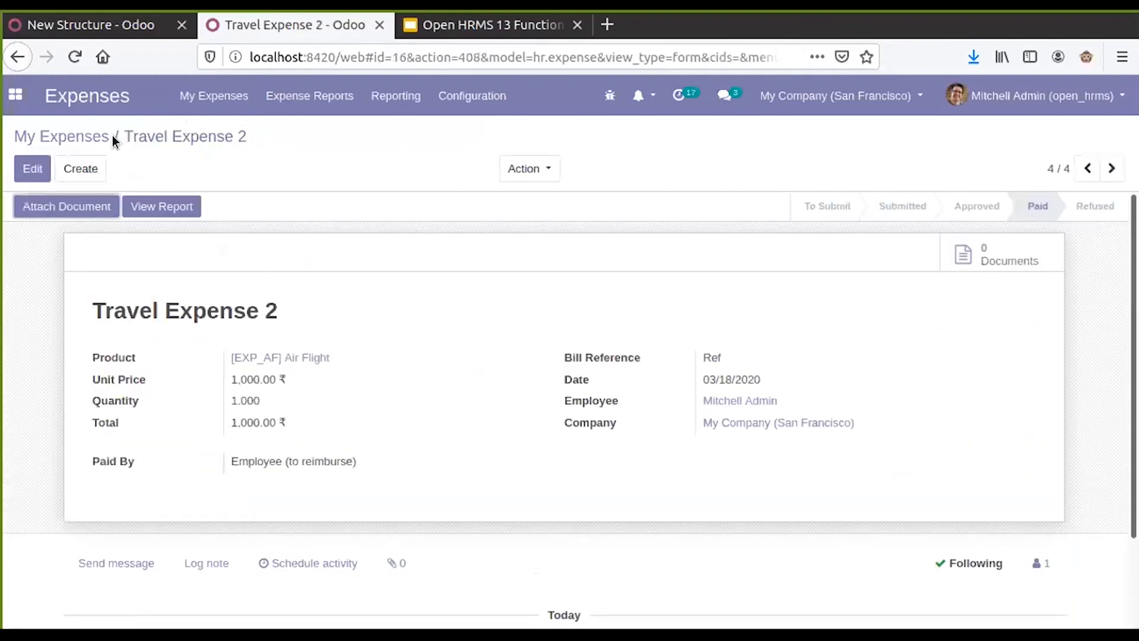
pyautogui.click(80, 136)
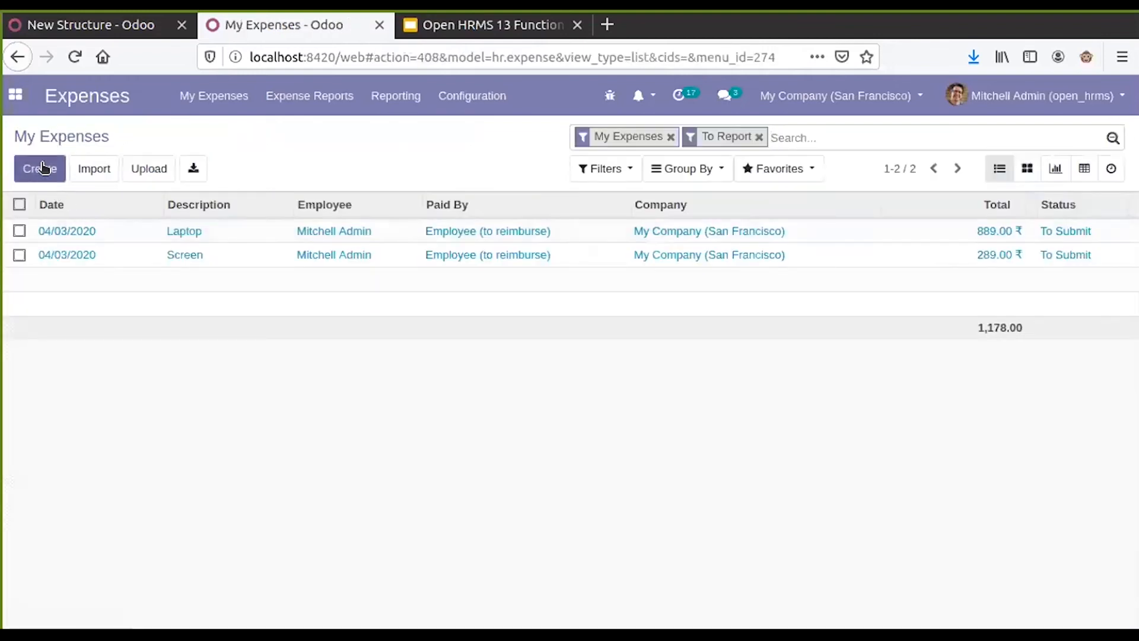
pyautogui.click(216, 108)
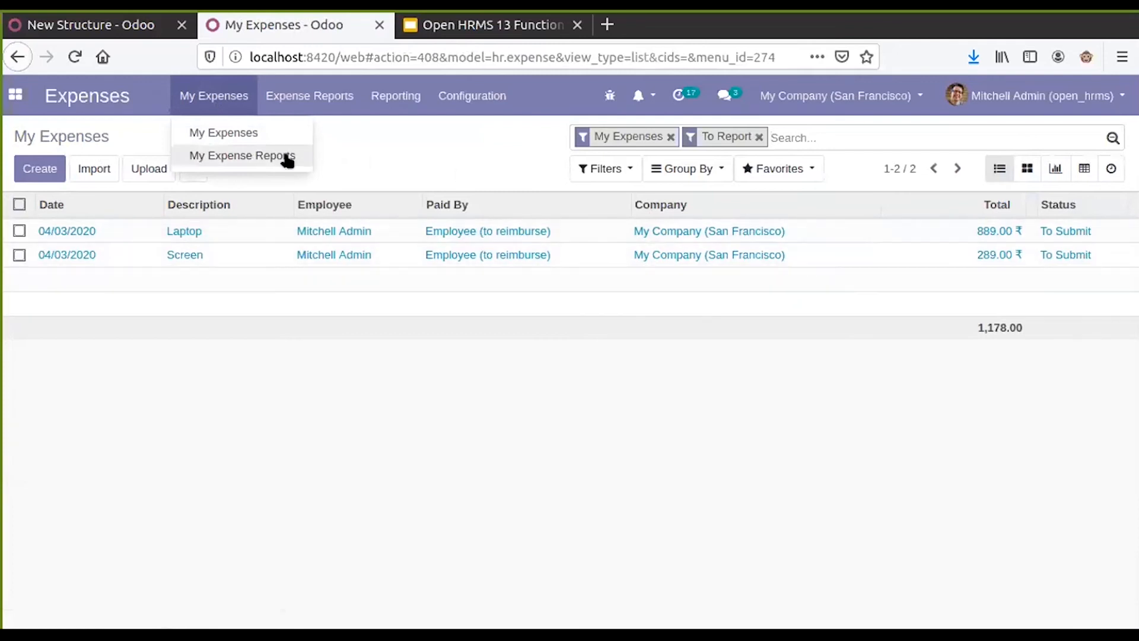
pyautogui.click(260, 158)
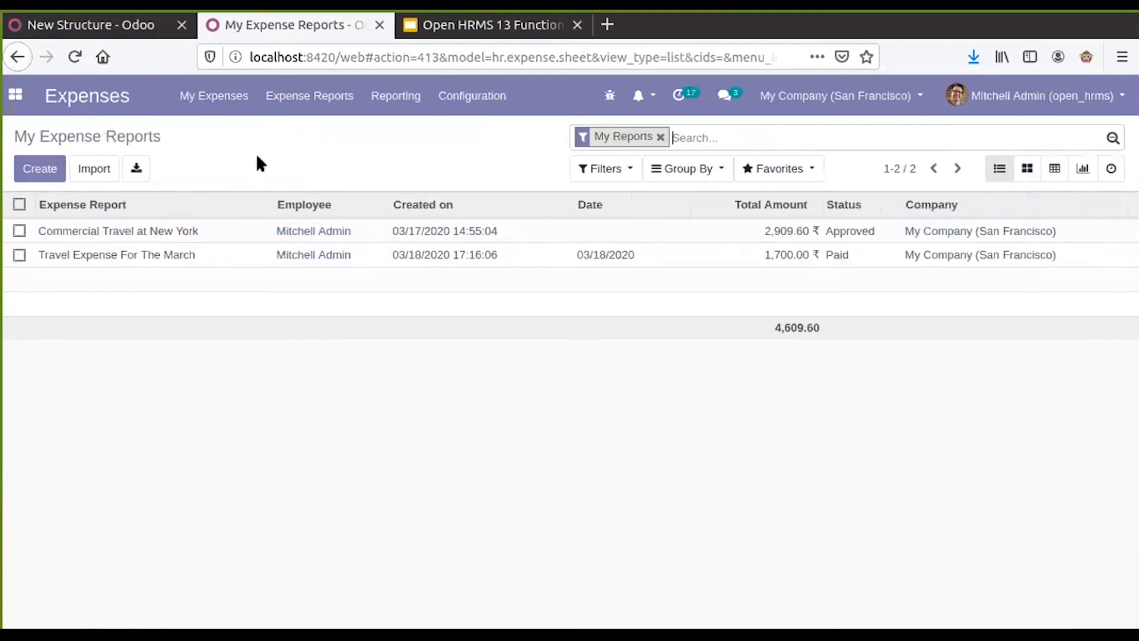
# View a blank new expense report form and the Travel Expense For The March report, returning to the report list.
pyautogui.click(63, 171)
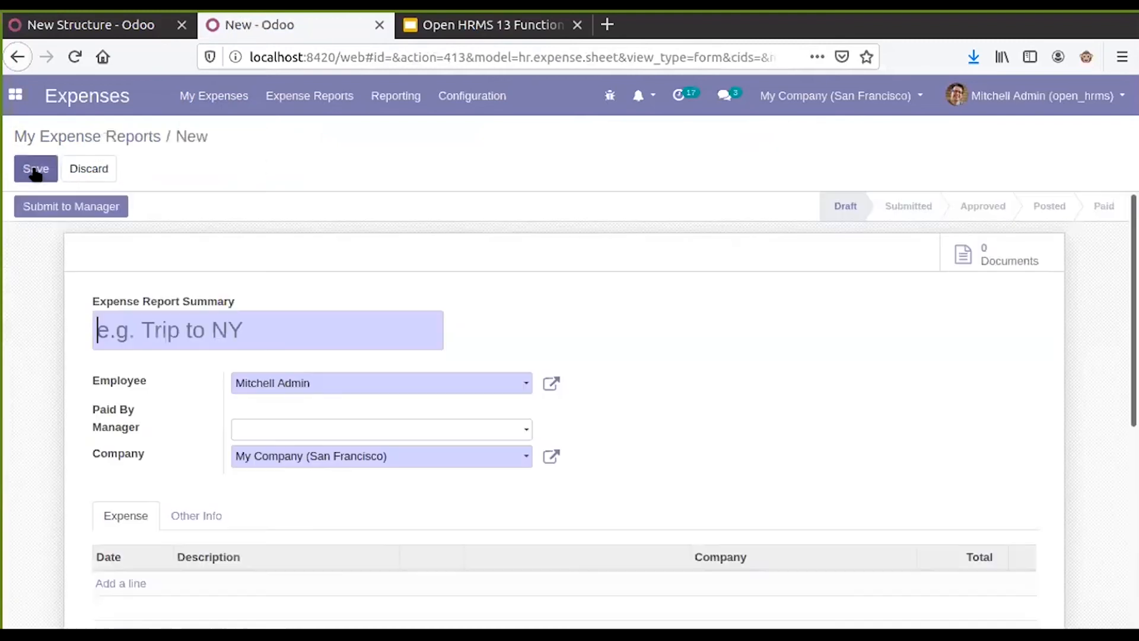
pyautogui.click(86, 134)
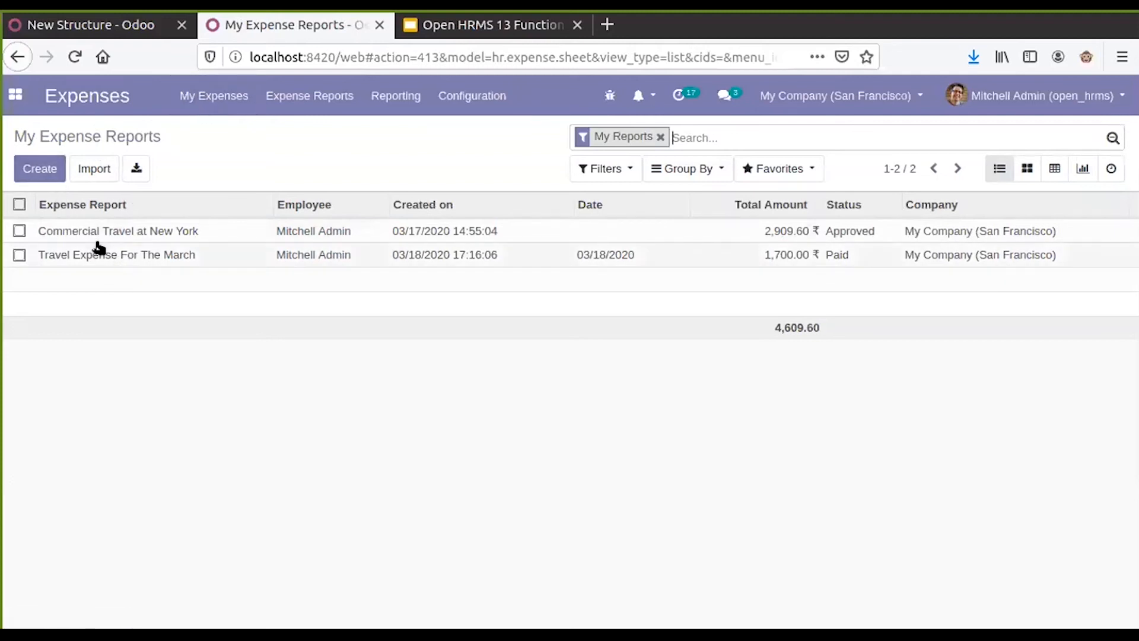
pyautogui.click(101, 261)
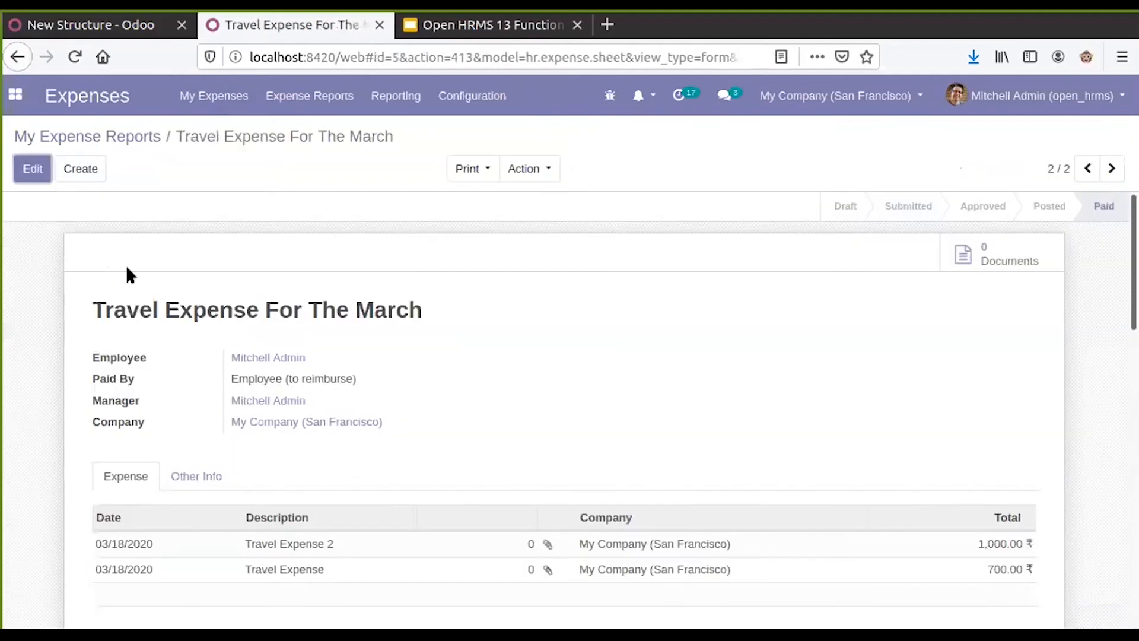
pyautogui.click(119, 136)
# Open the expense reports awaiting approval, review the Office furniture report and approve it.
pyautogui.click(289, 101)
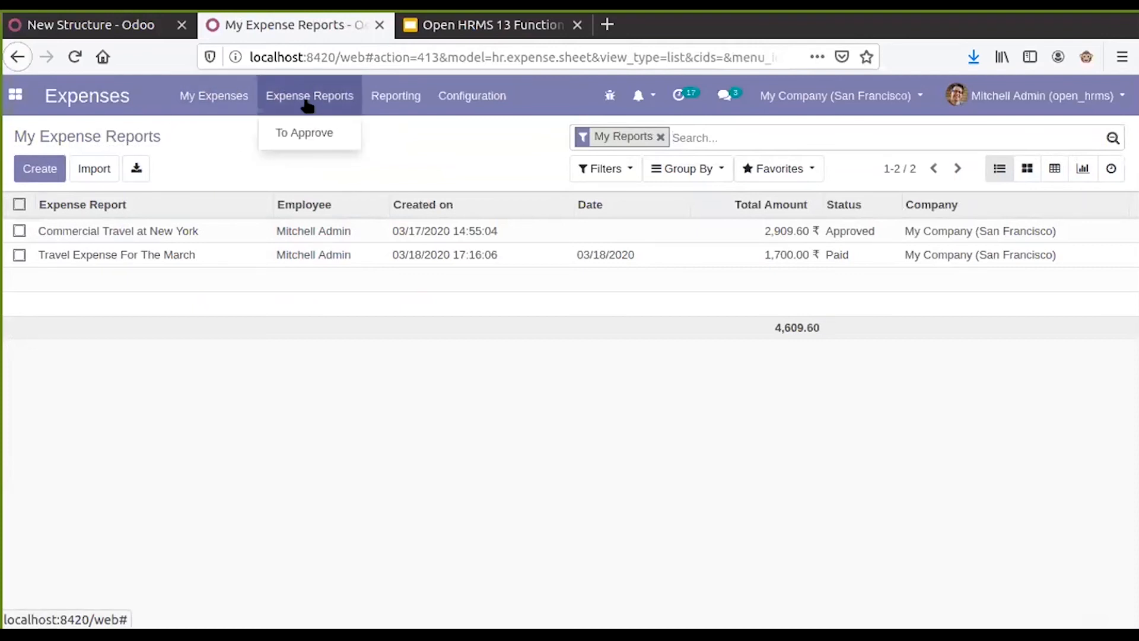
pyautogui.click(310, 134)
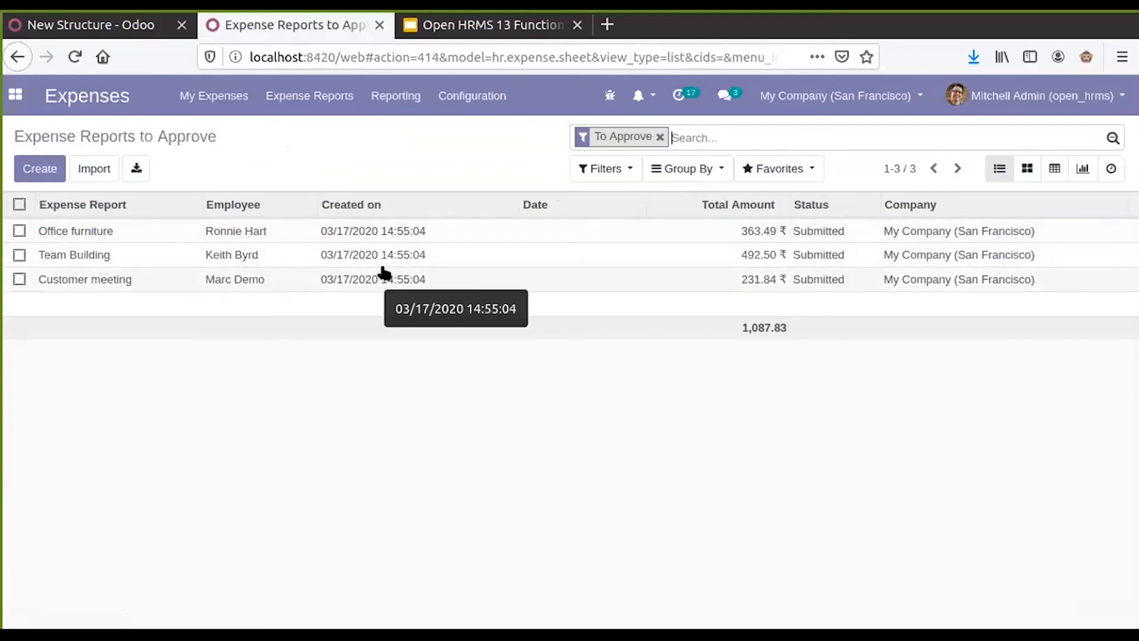
pyautogui.click(96, 236)
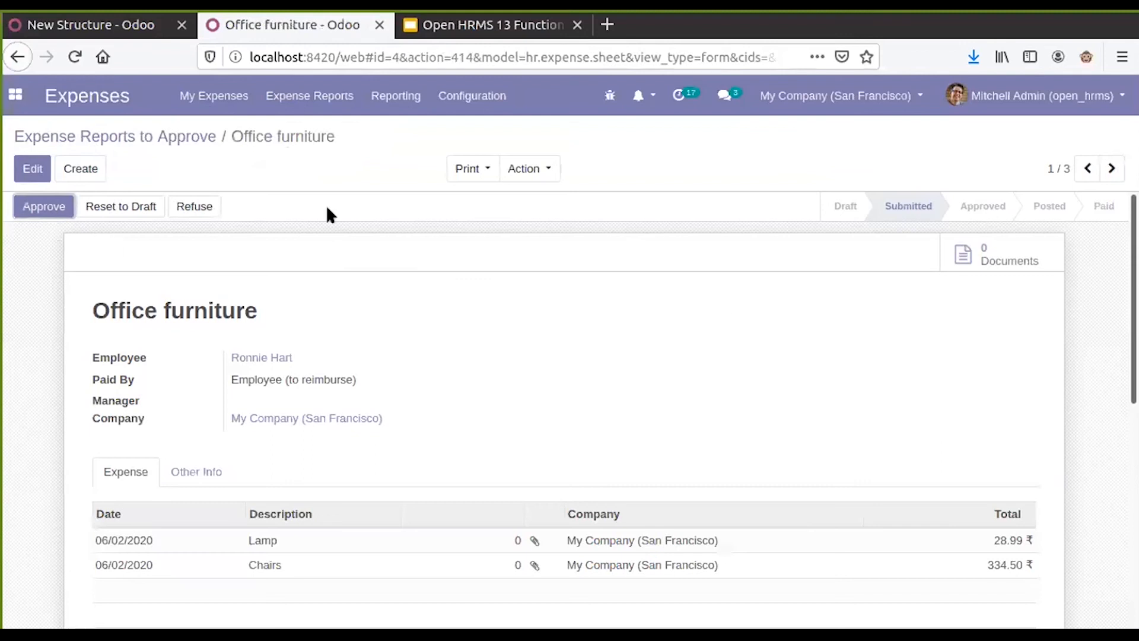
pyautogui.scroll(-4, 375, 227)
pyautogui.scroll(4, 265, 333)
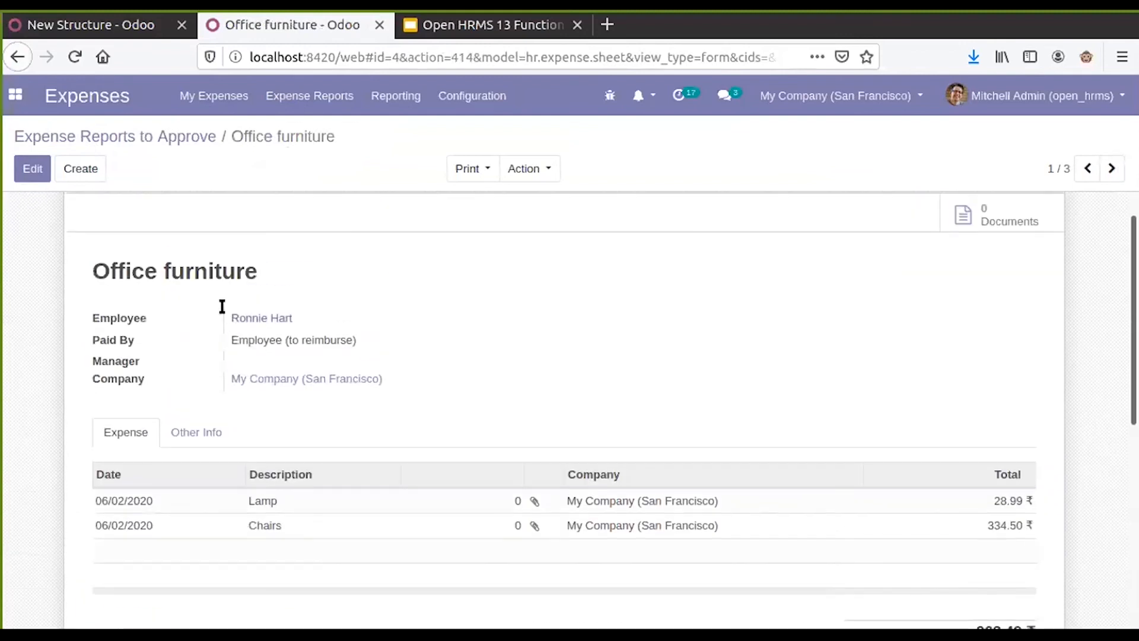
pyautogui.click(43, 206)
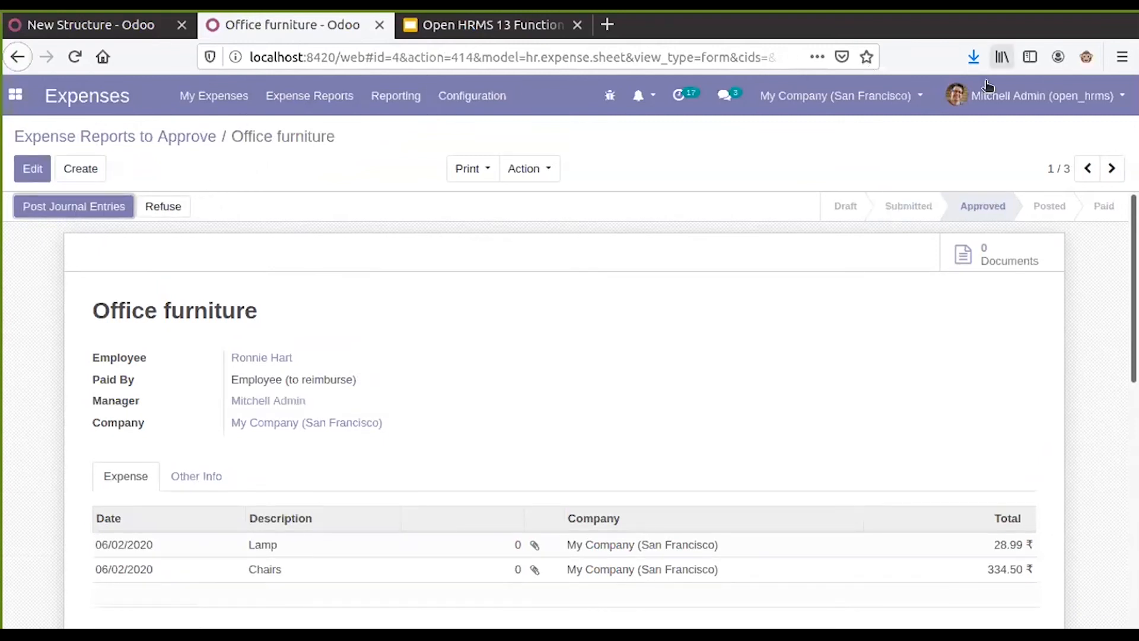
# Leave the Office furniture report, open the Expenses Analysis report and view it as activities, a list and a pivot table.
pyautogui.click(191, 137)
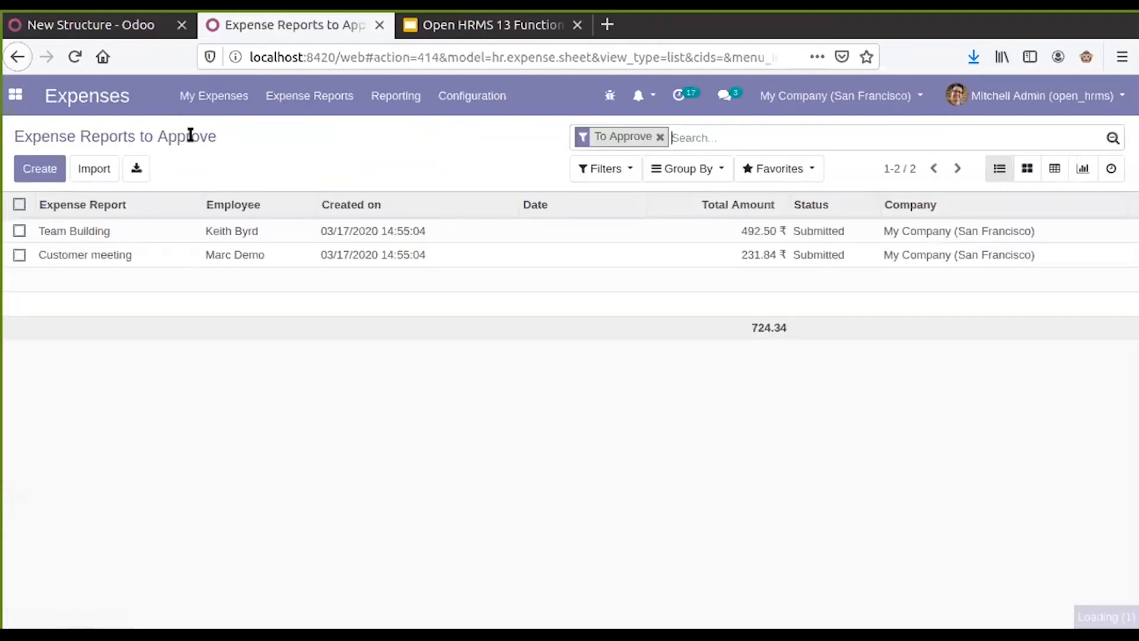
pyautogui.click(318, 95)
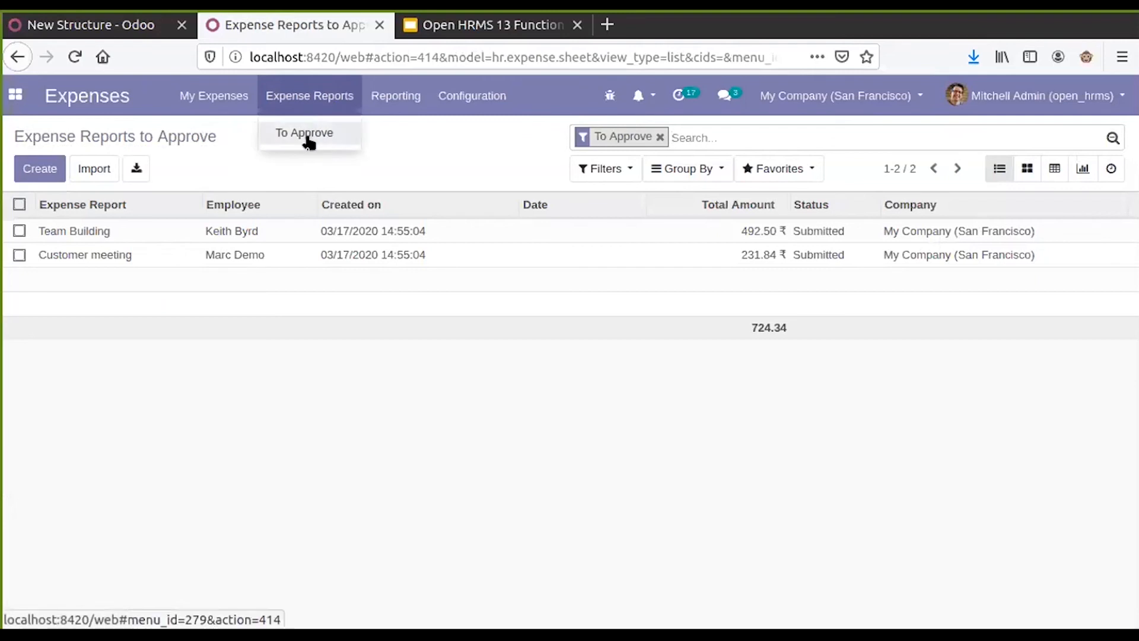
pyautogui.moveTo(397, 105)
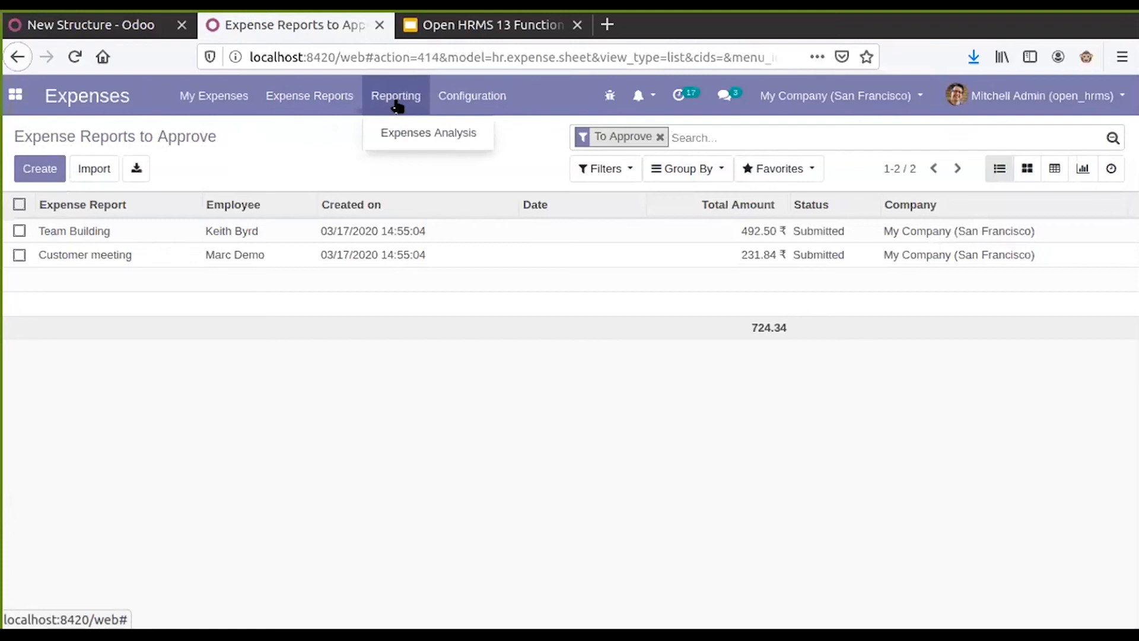
pyautogui.click(412, 134)
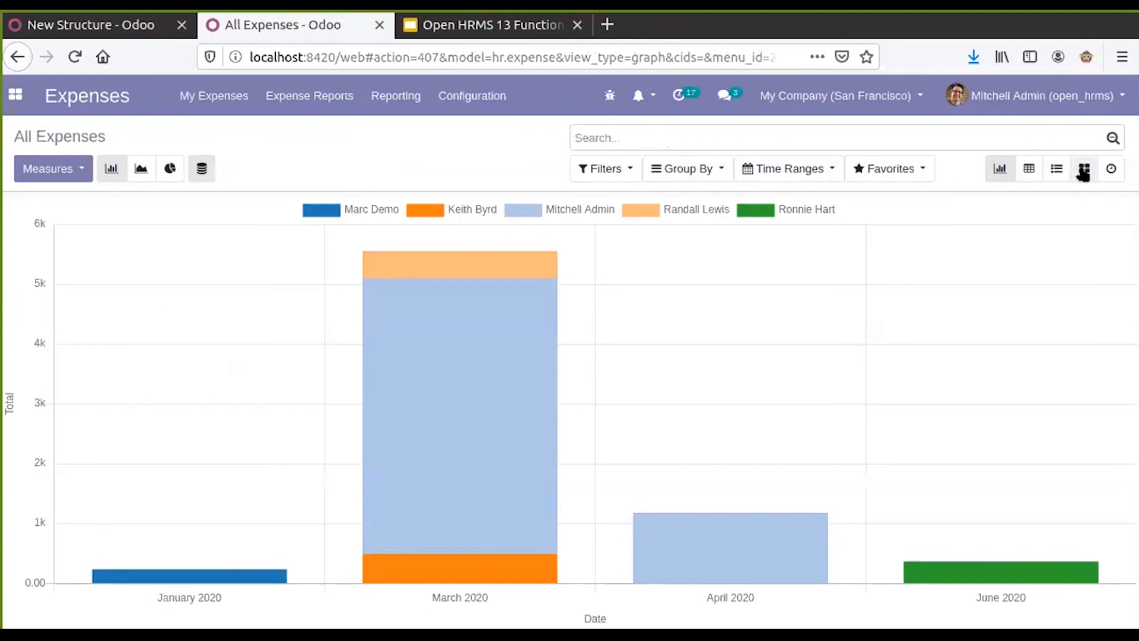
pyautogui.click(1108, 172)
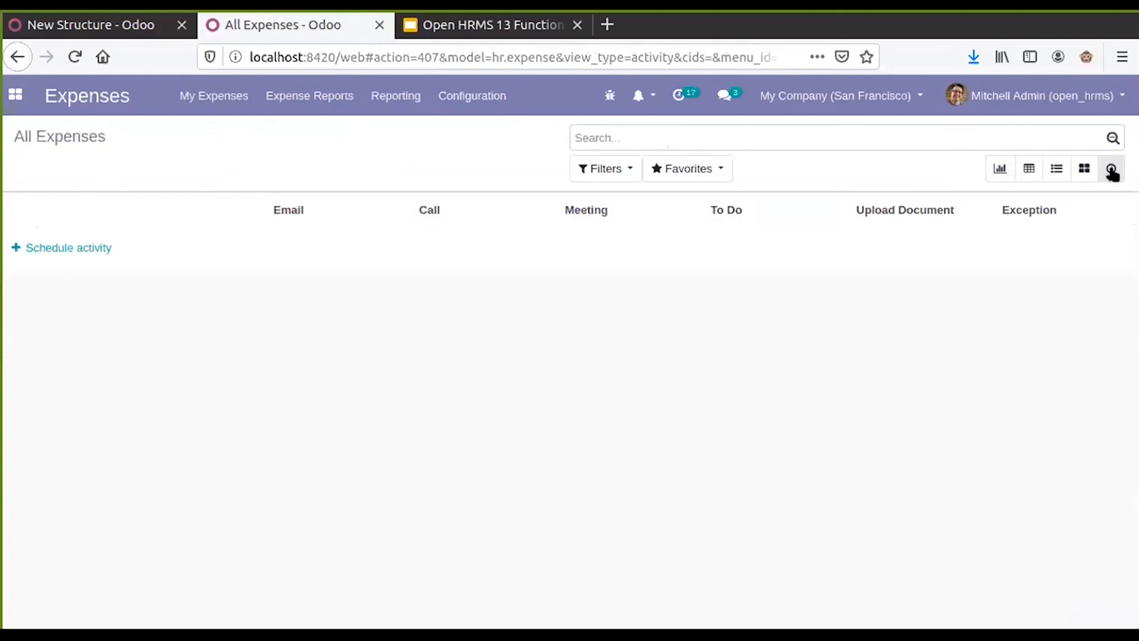
pyautogui.click(1055, 172)
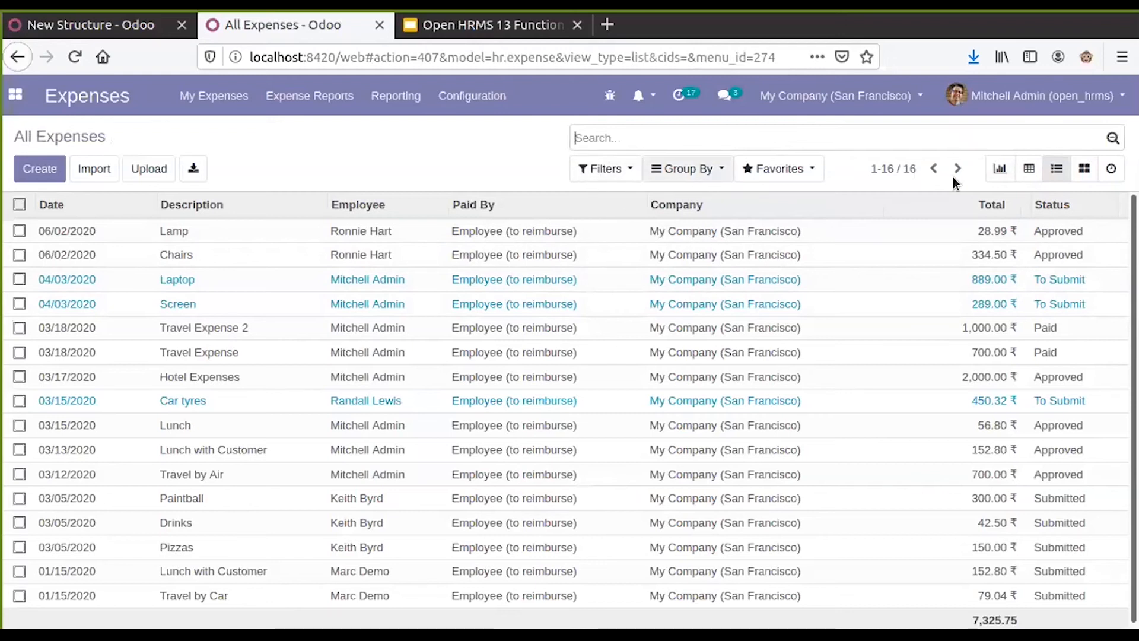
pyautogui.click(1030, 170)
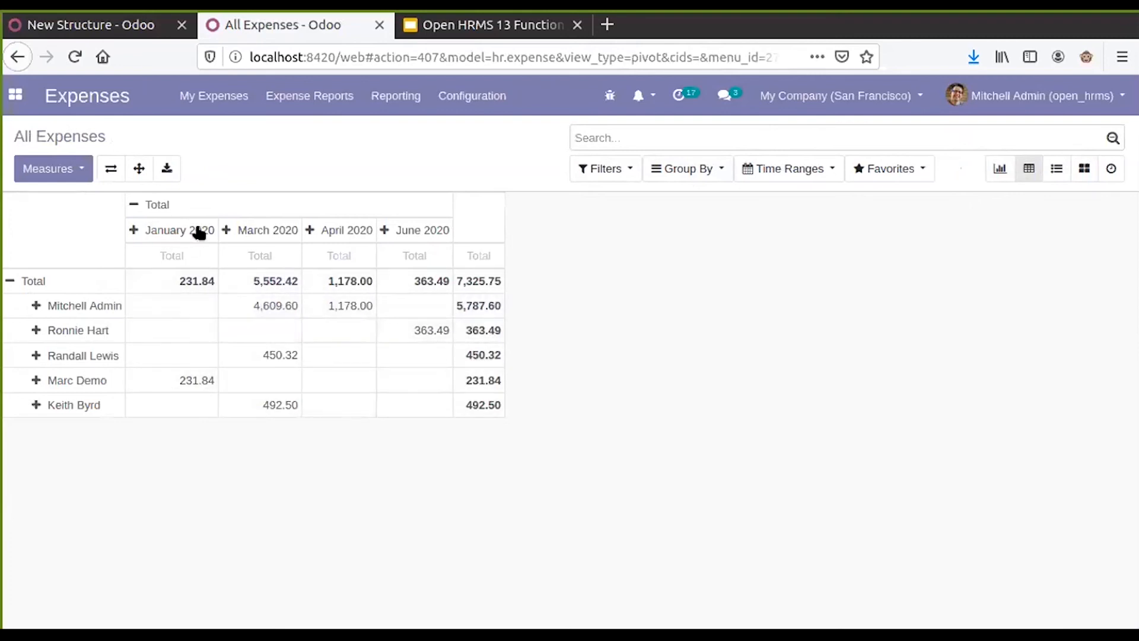
# Examine the grouping options for the January 2020 column of the expenses pivot table, leaving the grouping as it is.
pyautogui.click(134, 231)
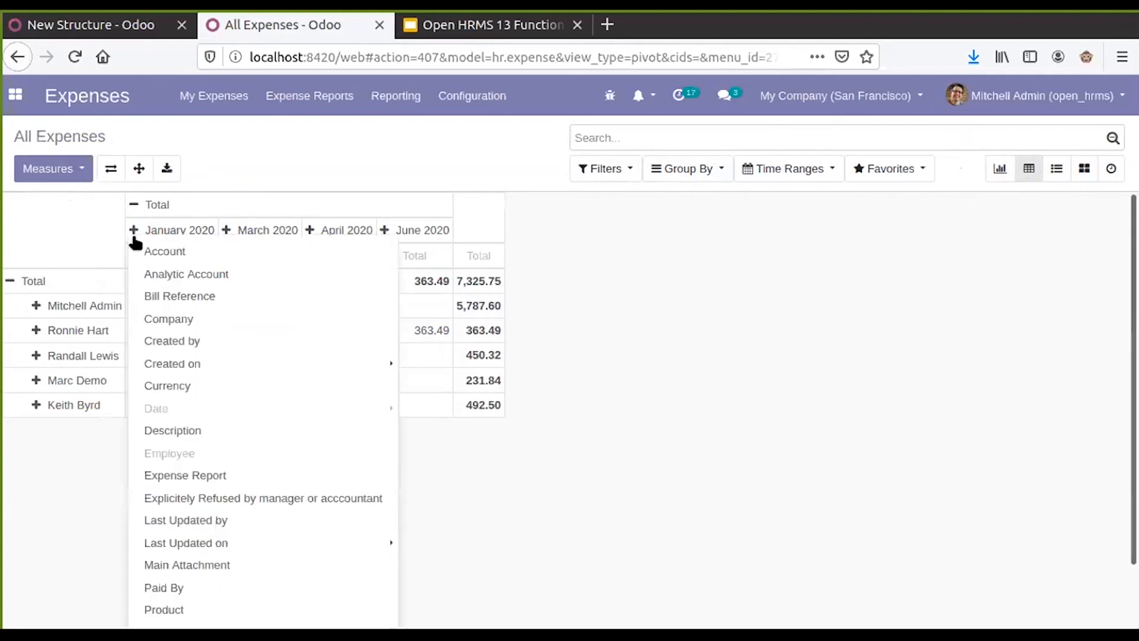
pyautogui.scroll(-2, 178, 451)
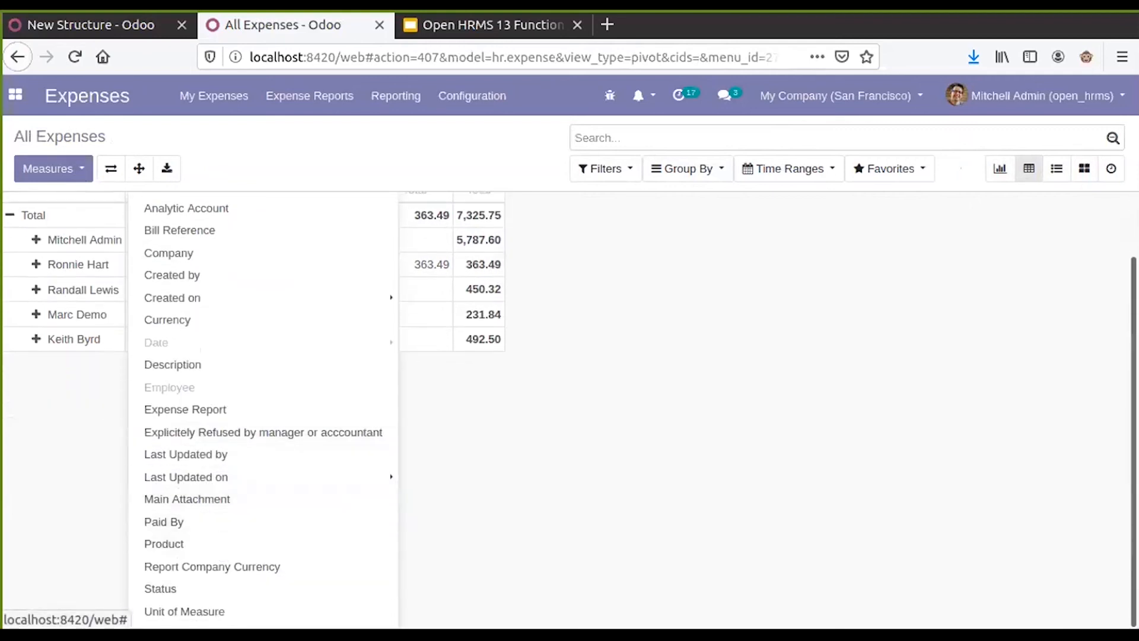
pyautogui.click(695, 519)
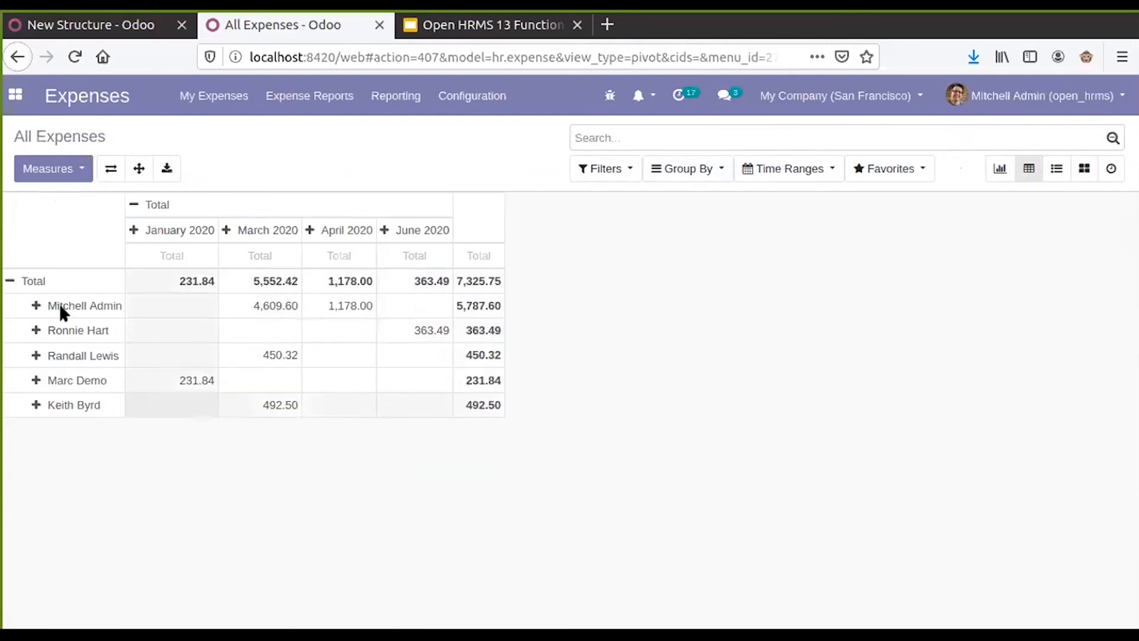
pyautogui.click(64, 161)
pyautogui.click(355, 166)
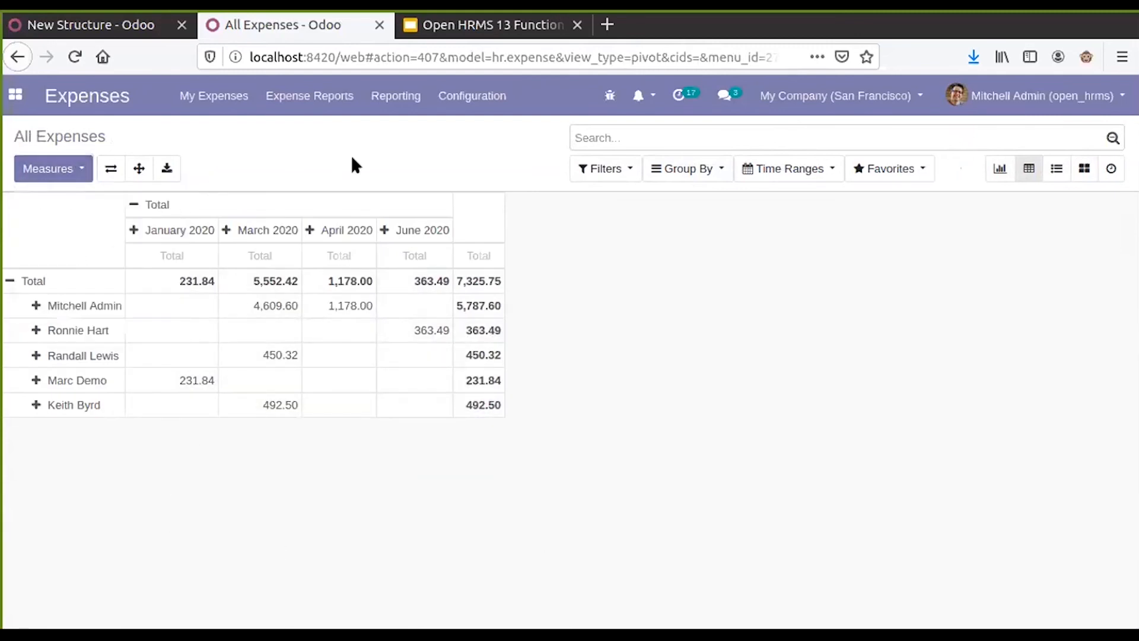
# Open the Expenses settings, try enabling the Incoming Emails option and discard the change.
pyautogui.click(466, 100)
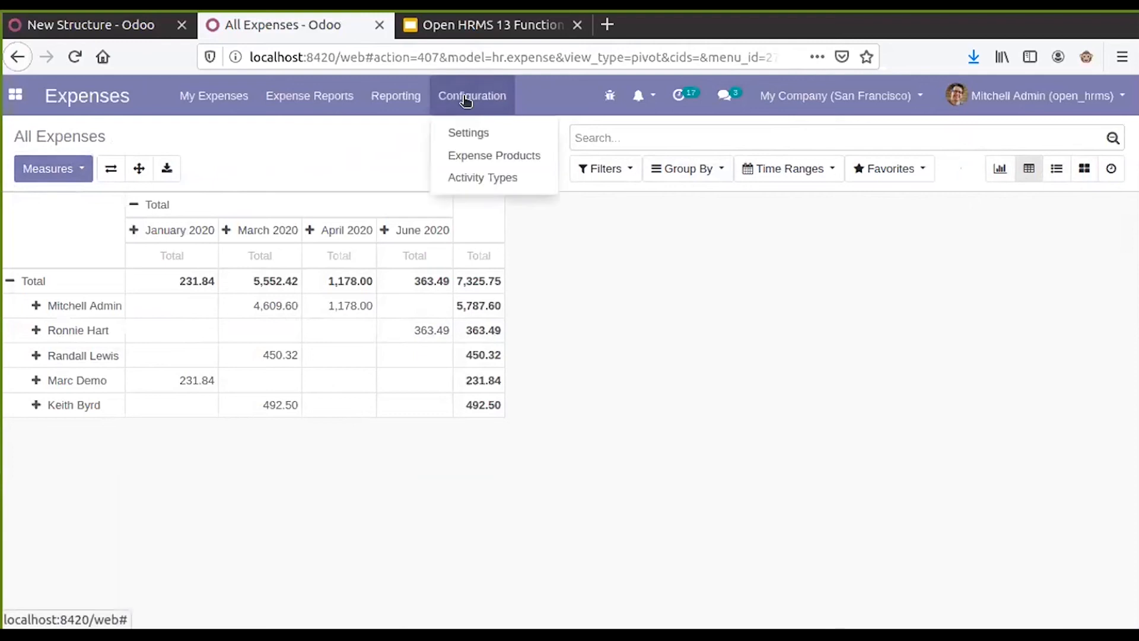
pyautogui.click(469, 131)
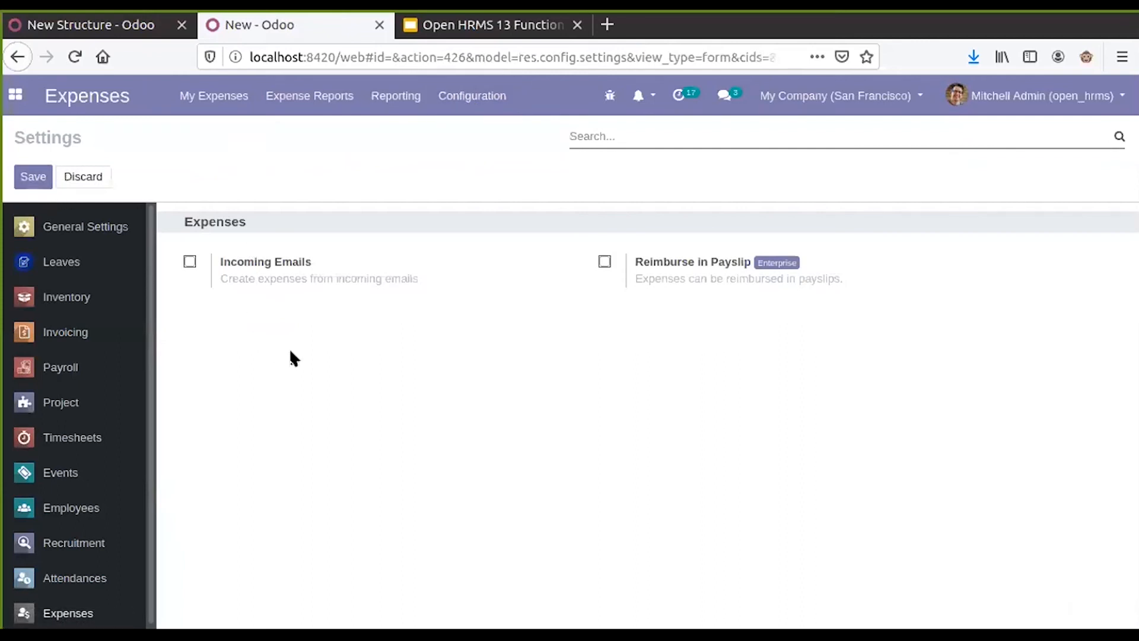
pyautogui.click(190, 262)
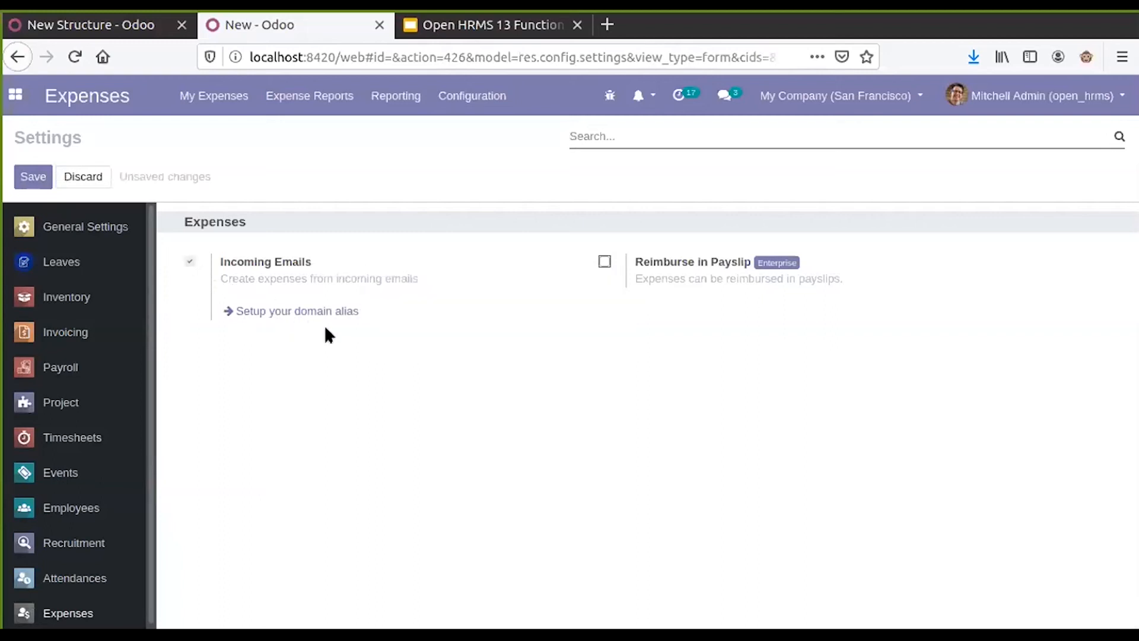
pyautogui.click(63, 172)
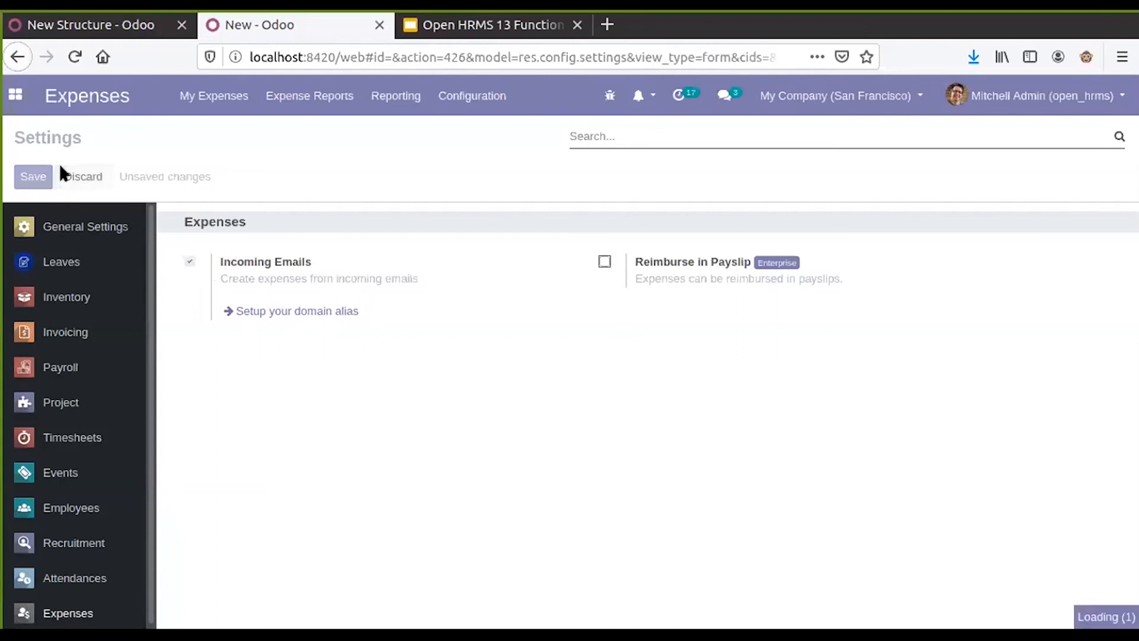
# Open the expense products and review a blank new product form, checking the product types and keeping Service.
pyautogui.click(467, 100)
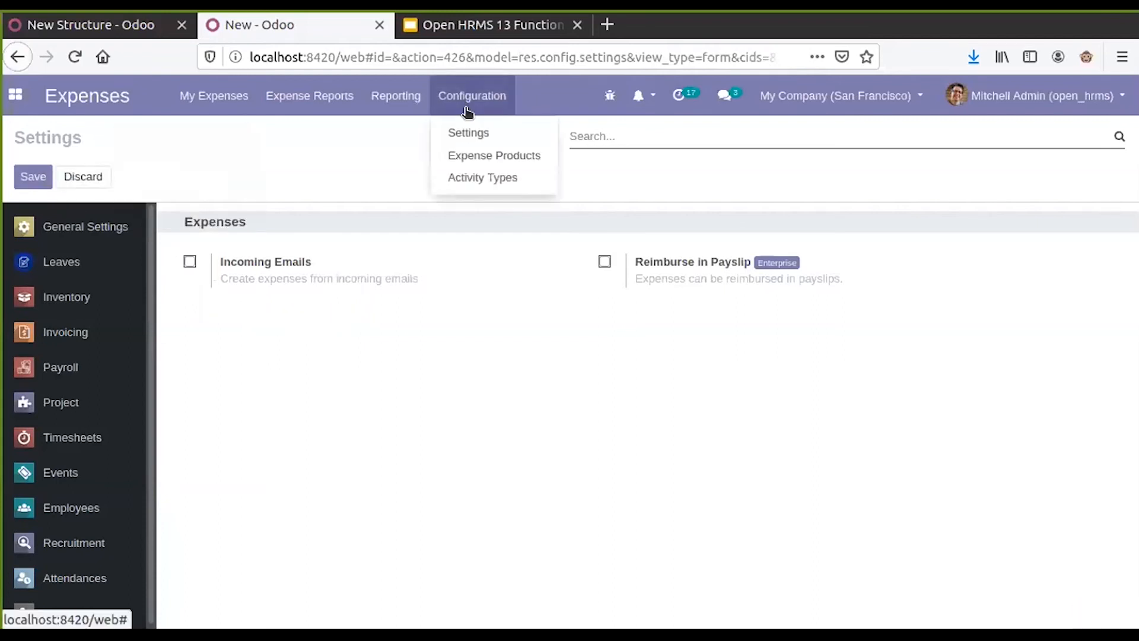
pyautogui.click(474, 157)
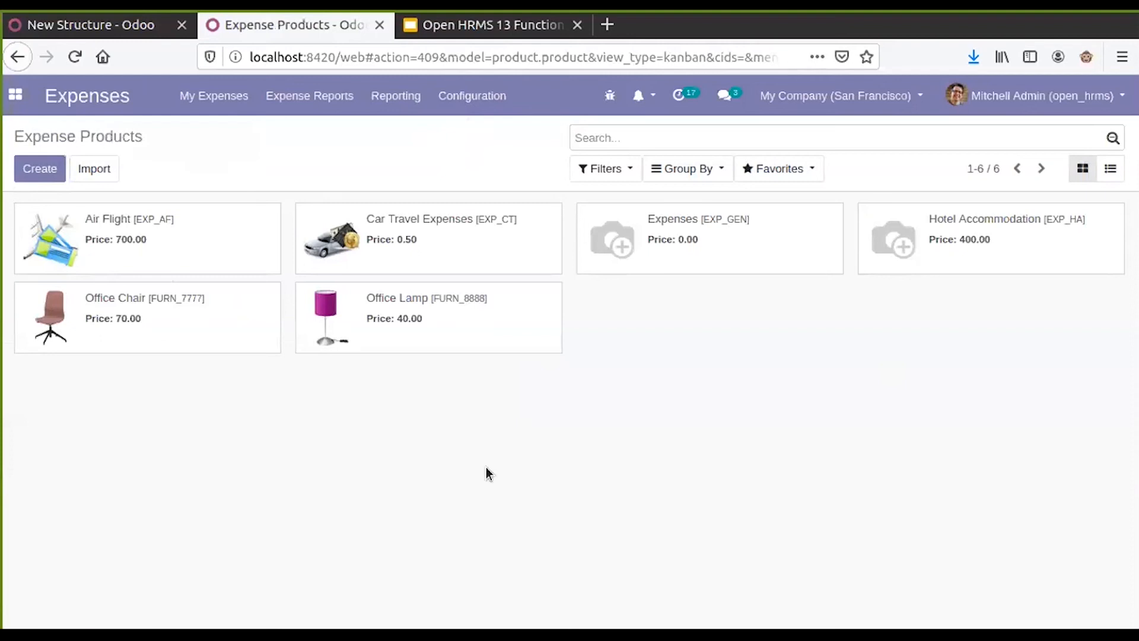
pyautogui.click(54, 171)
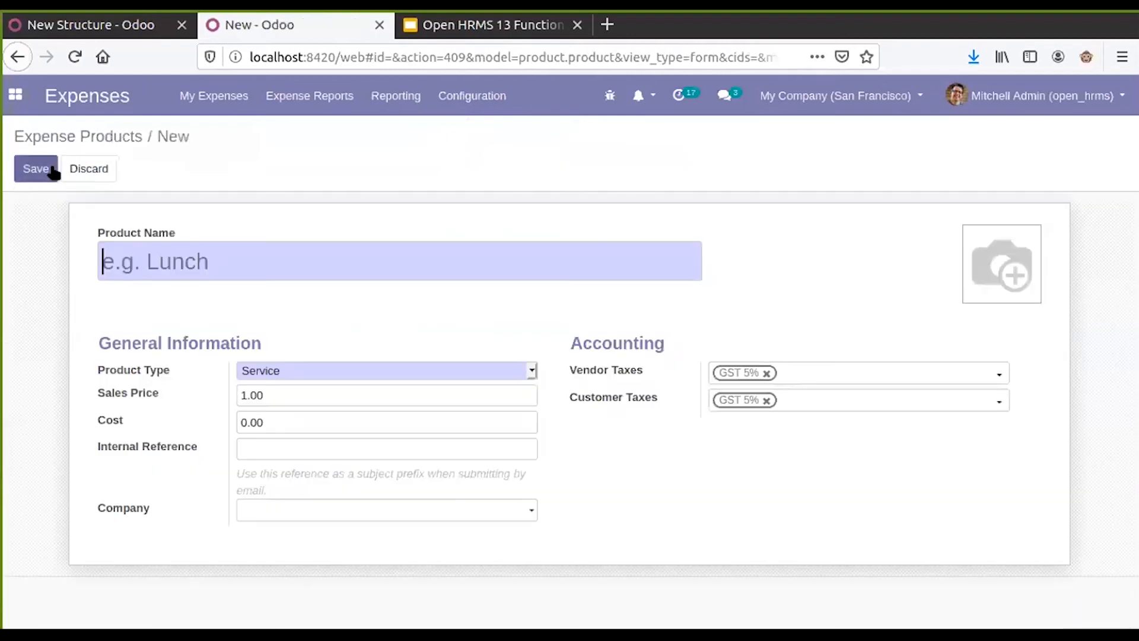
pyautogui.click(191, 264)
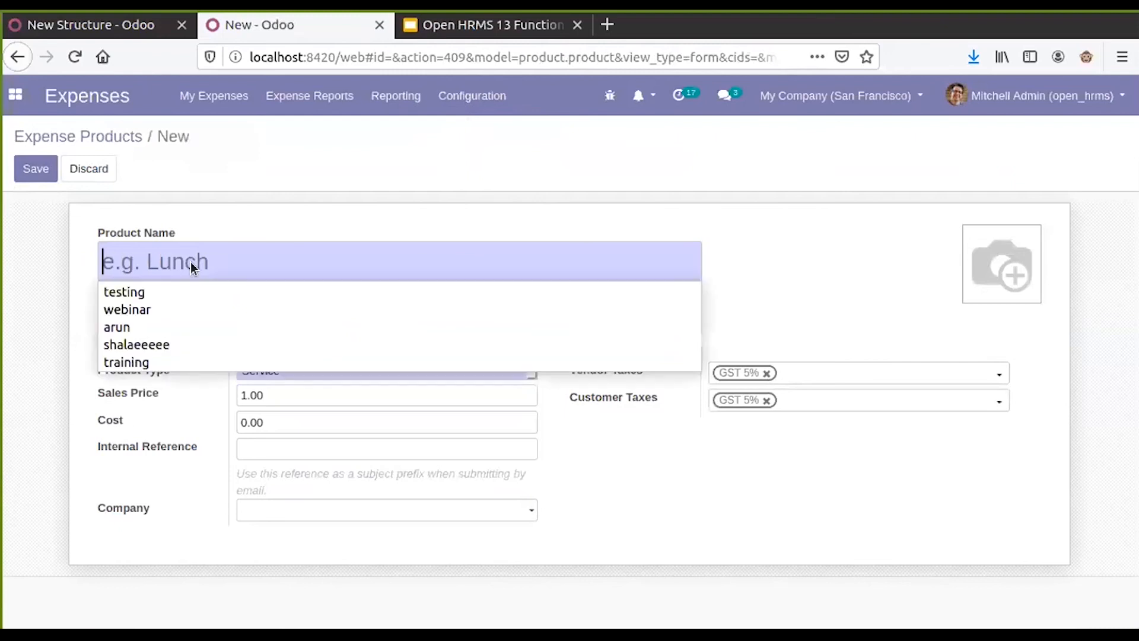
pyautogui.click(276, 208)
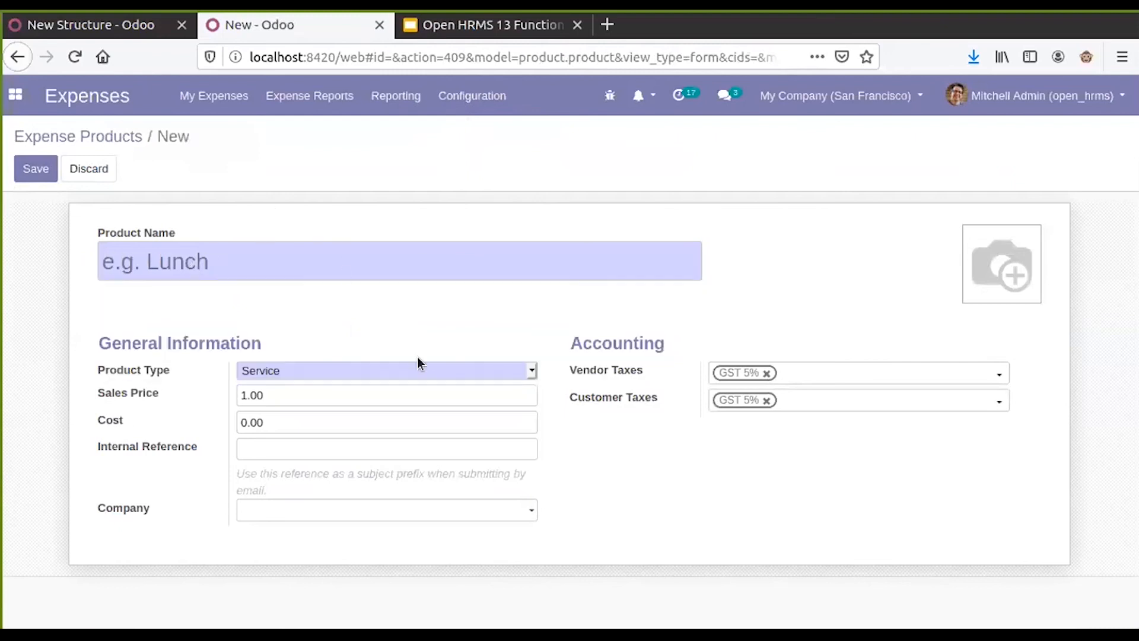
pyautogui.click(299, 369)
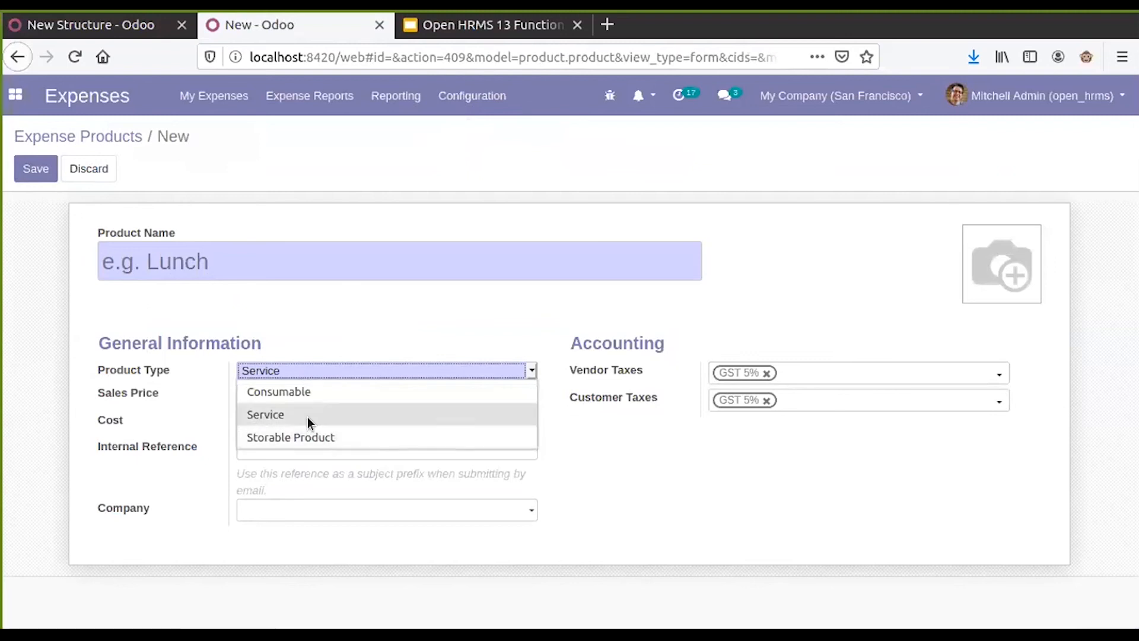
pyautogui.click(307, 416)
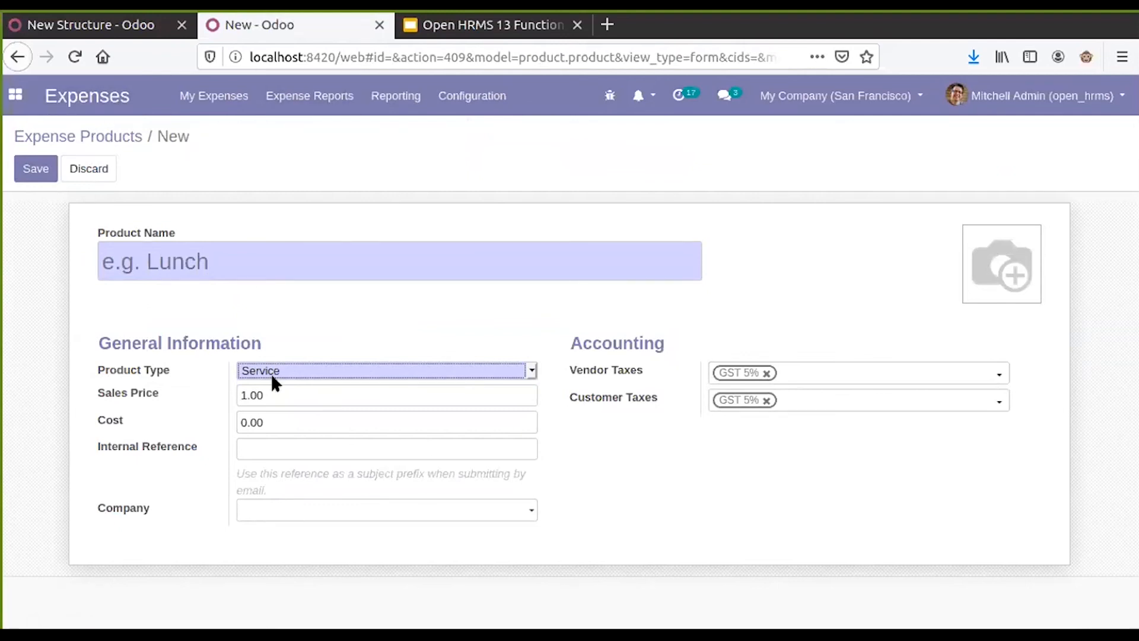
# Open the activity types of the Expenses app and view a blank form for a new activity type.
pyautogui.click(460, 104)
pyautogui.click(484, 178)
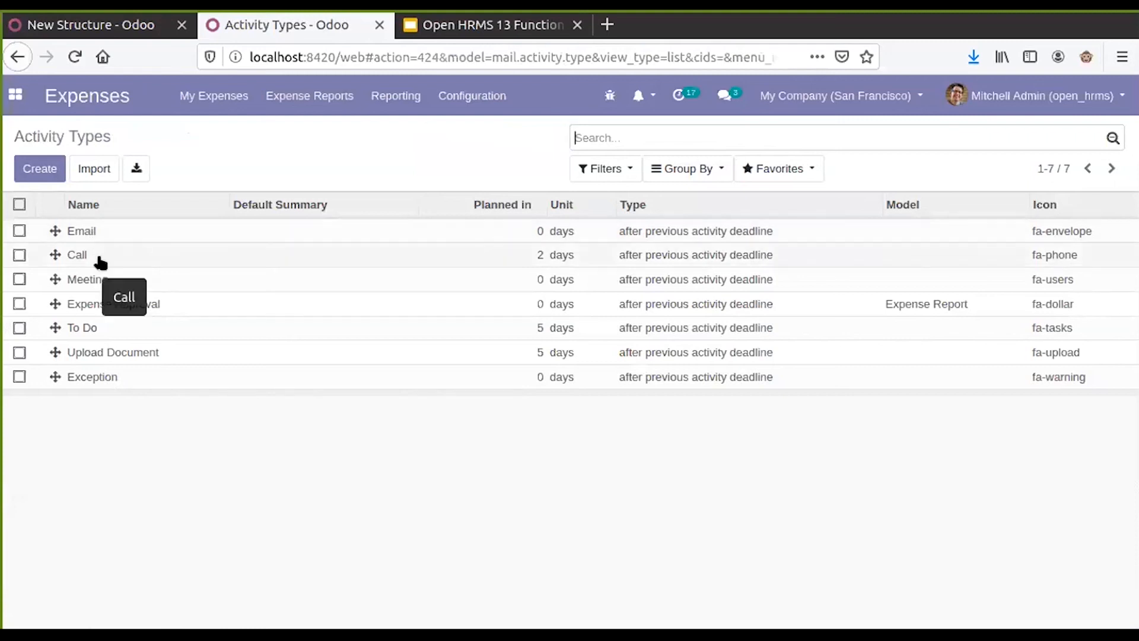
pyautogui.click(43, 173)
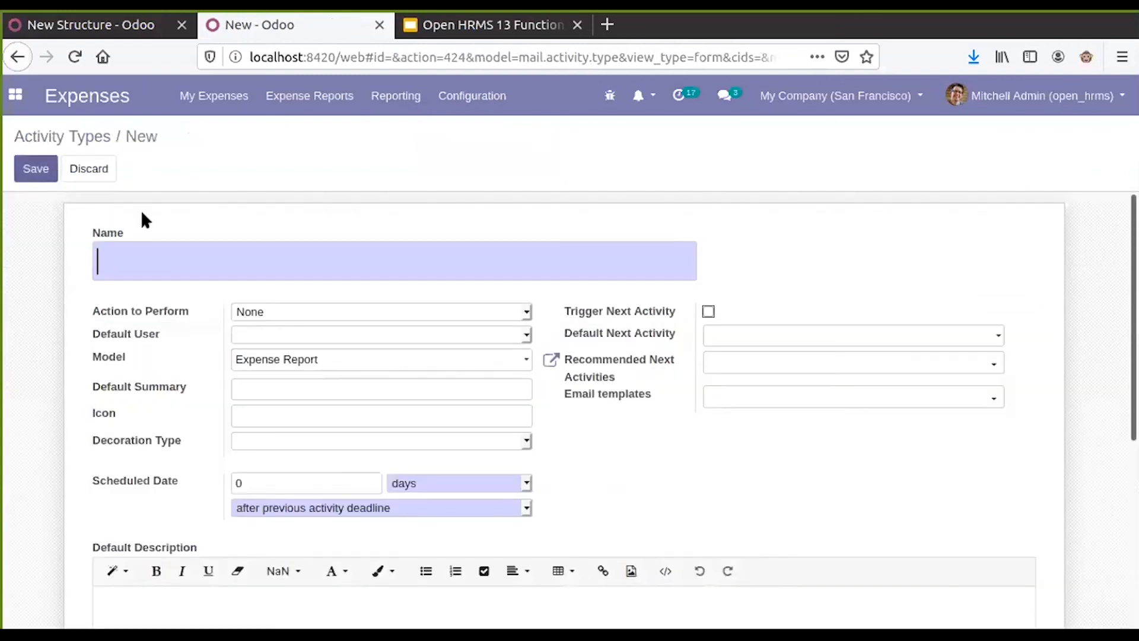
pyautogui.click(167, 248)
pyautogui.click(158, 238)
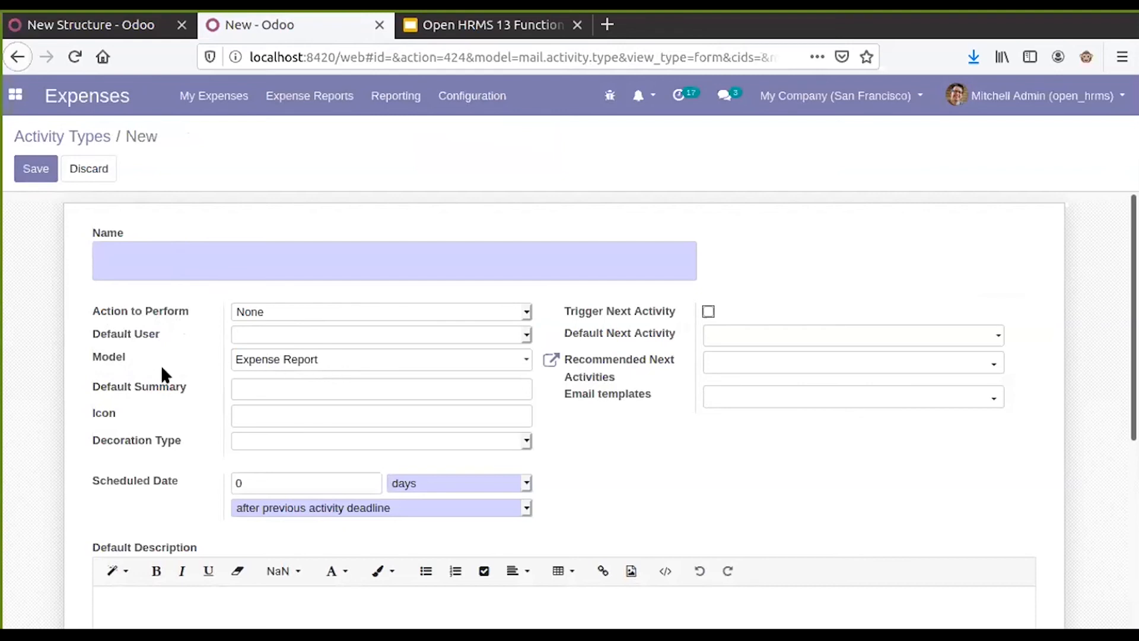
# Compare the scheduled activities overview with the new activity type's Model choices, and return to the activity types list without saving.
pyautogui.click(683, 100)
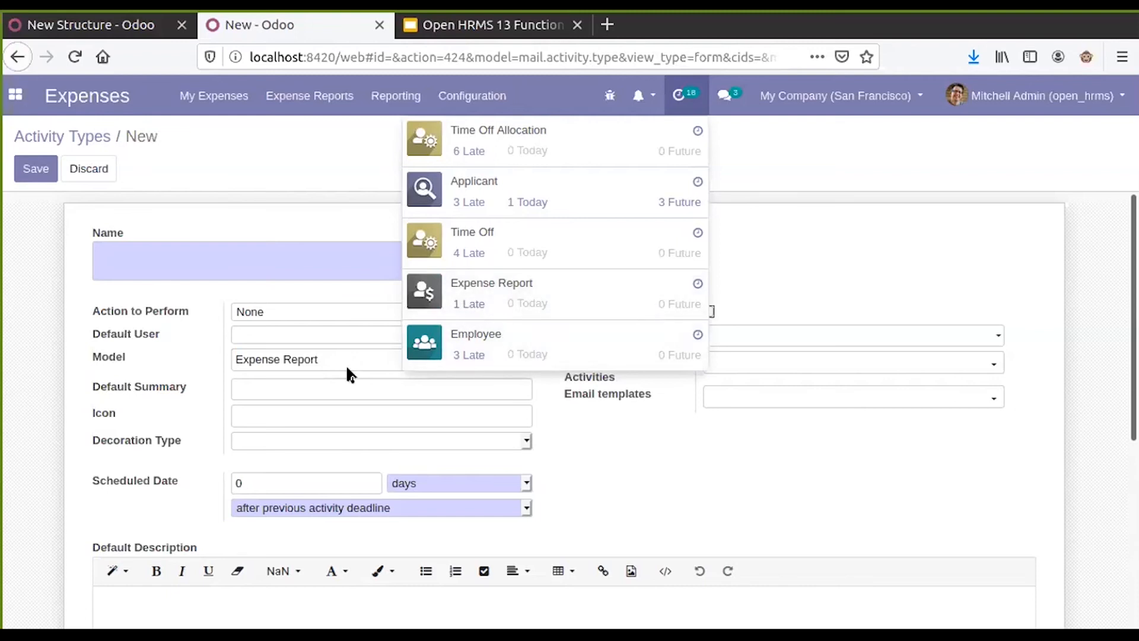
pyautogui.click(316, 367)
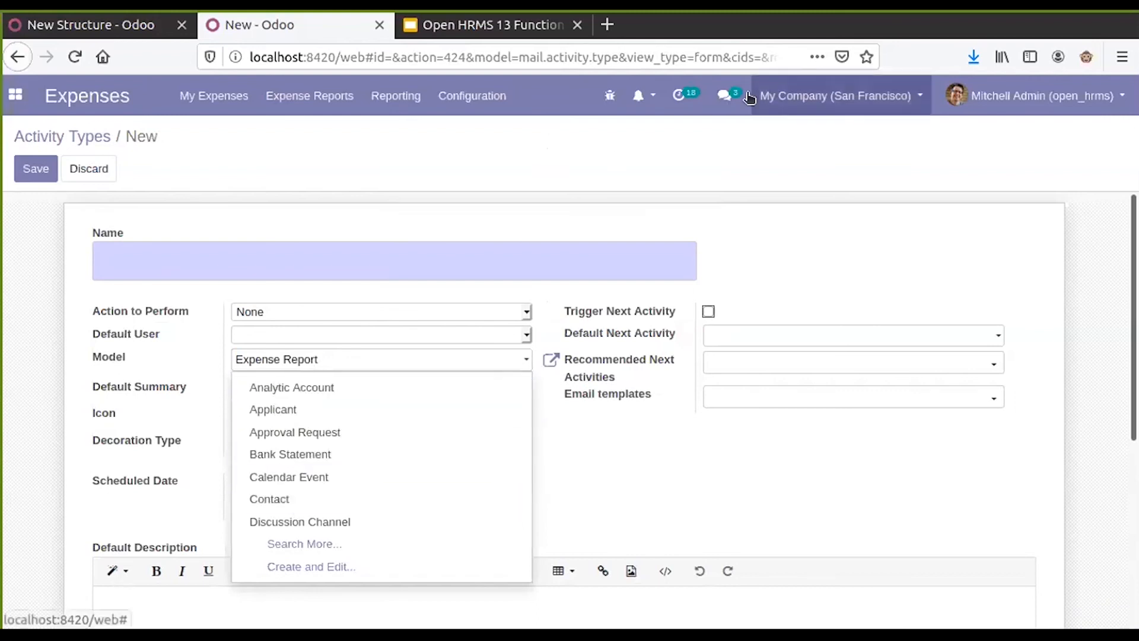
pyautogui.click(679, 95)
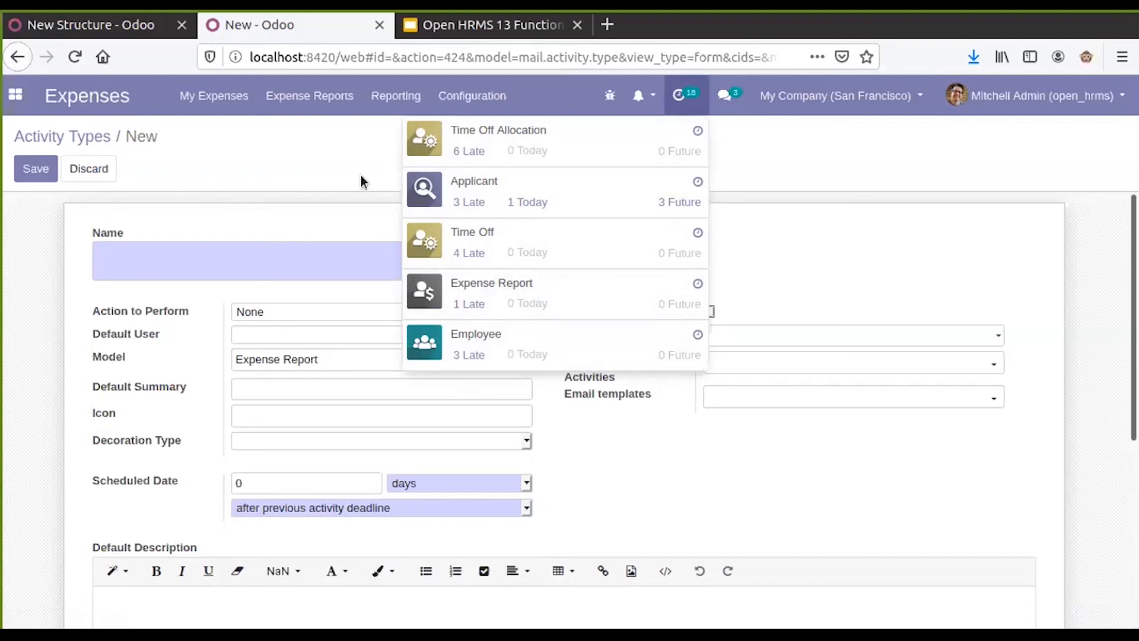
pyautogui.click(349, 161)
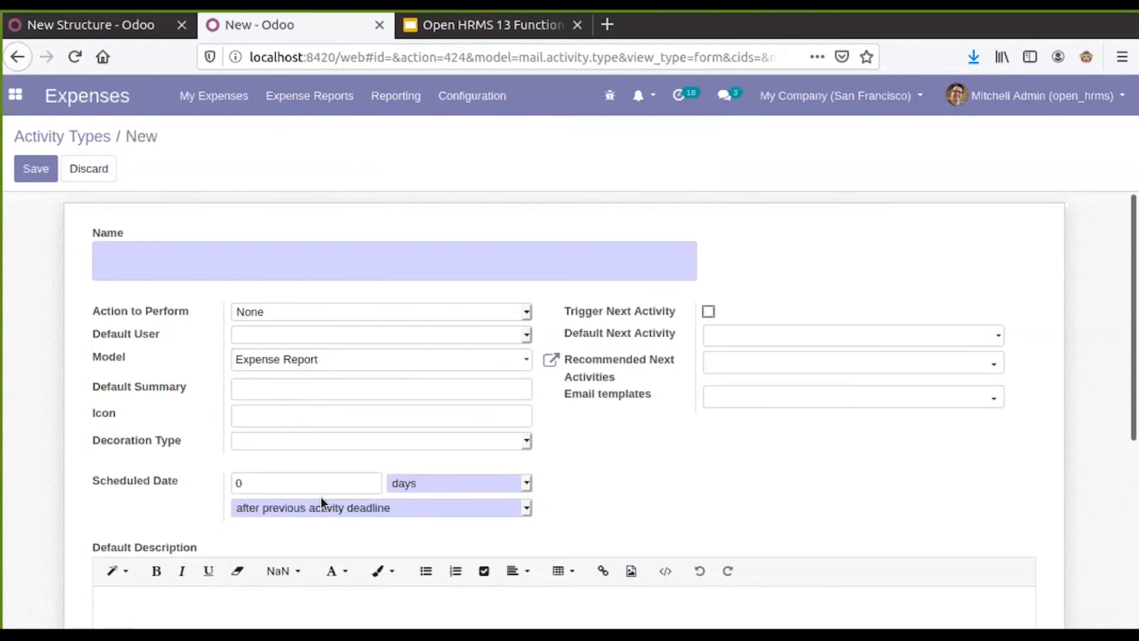
pyautogui.scroll(-2, 571, 371)
pyautogui.scroll(2, 571, 369)
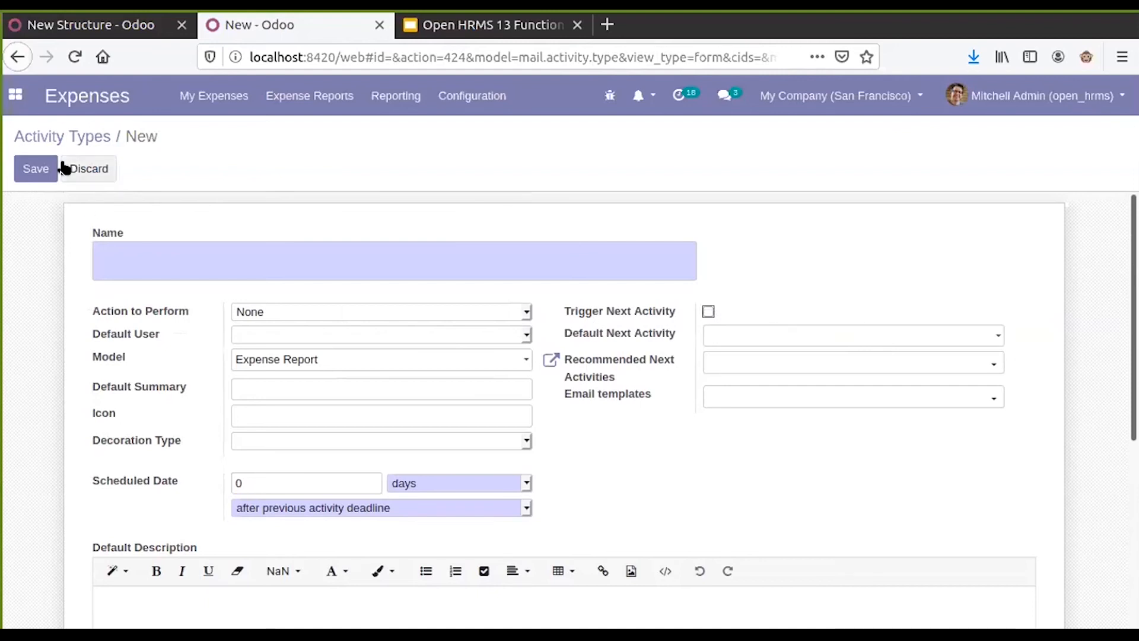
pyautogui.click(53, 136)
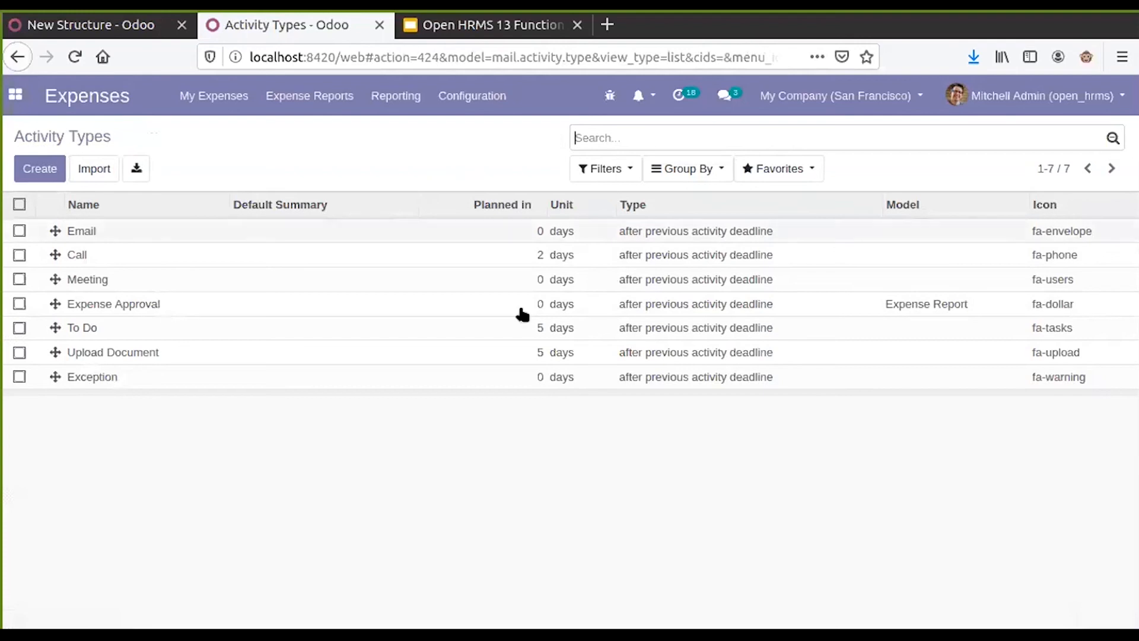
# Open the Settings app and review the general settings from Users and Companies down to Menu Management.
pyautogui.click(16, 97)
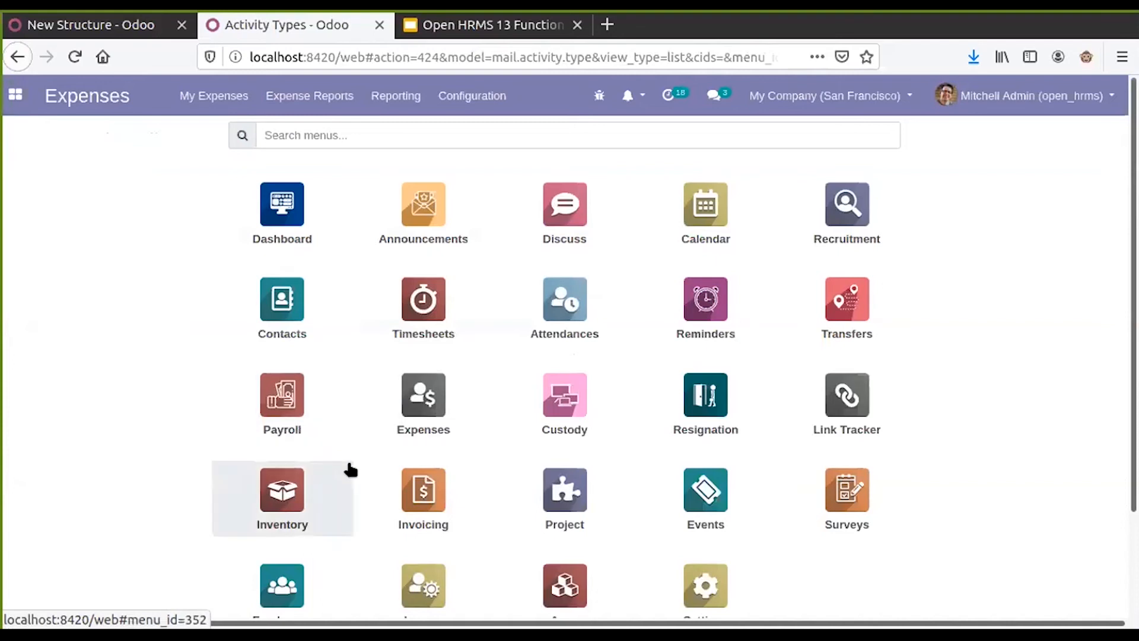
pyautogui.scroll(-2, 348, 468)
pyautogui.click(703, 475)
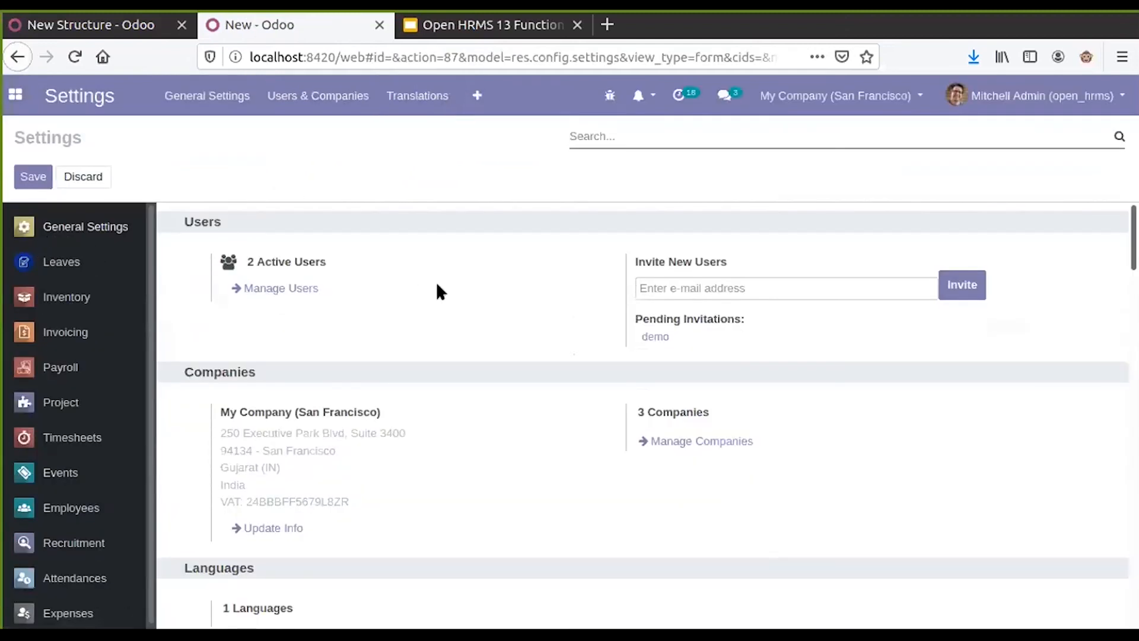
pyautogui.scroll(-1, 439, 286)
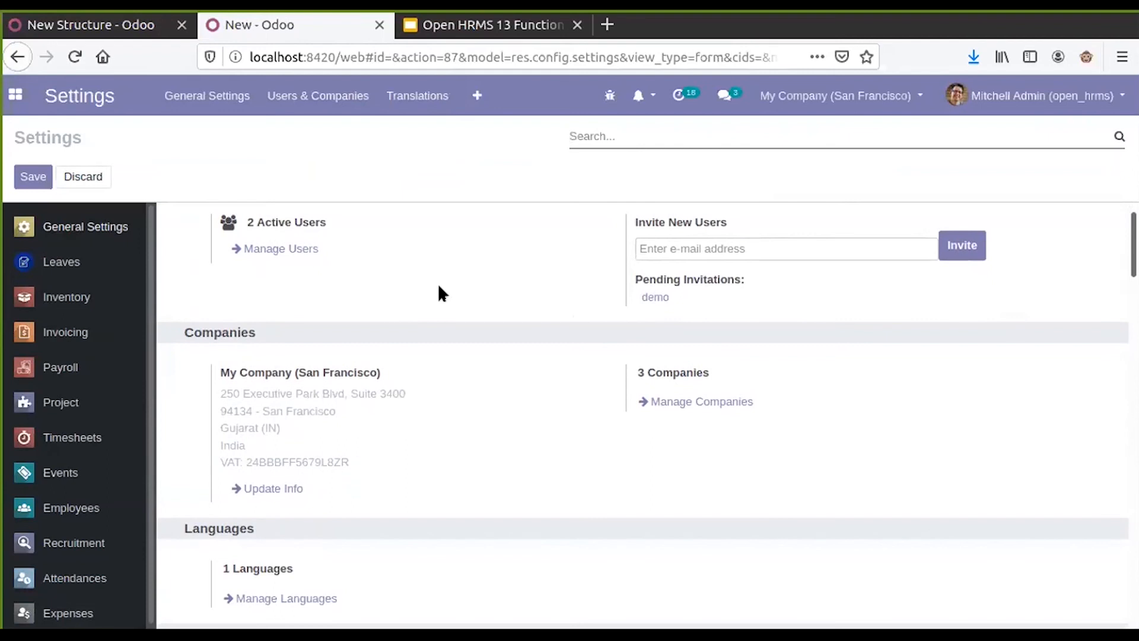
pyautogui.scroll(-1, 439, 287)
pyautogui.scroll(-10, 439, 288)
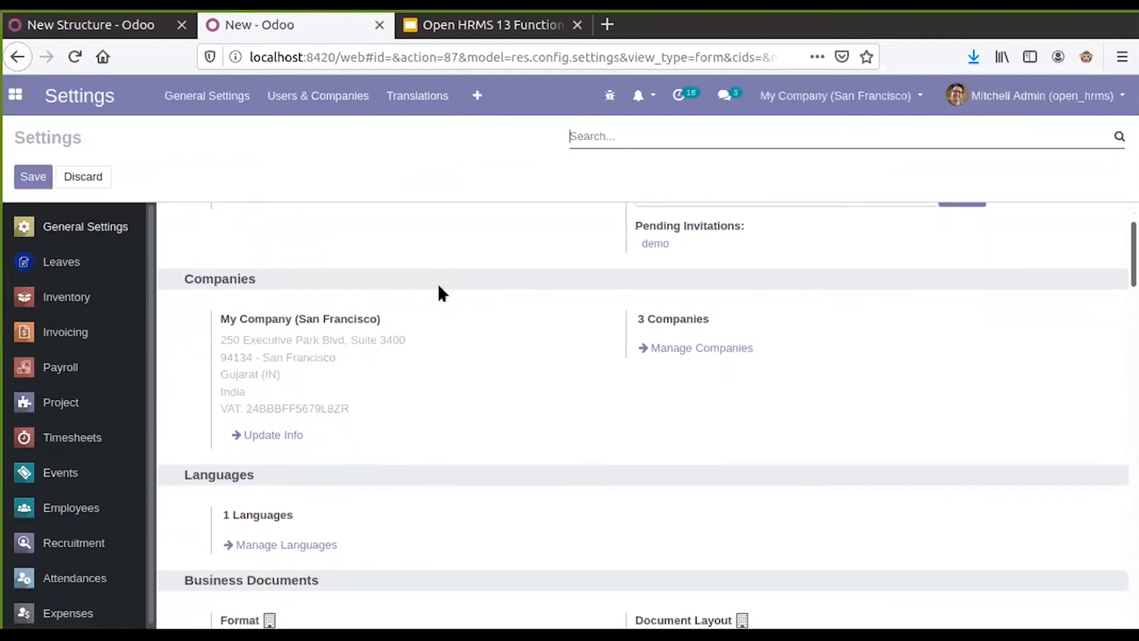
pyautogui.scroll(-4, 440, 293)
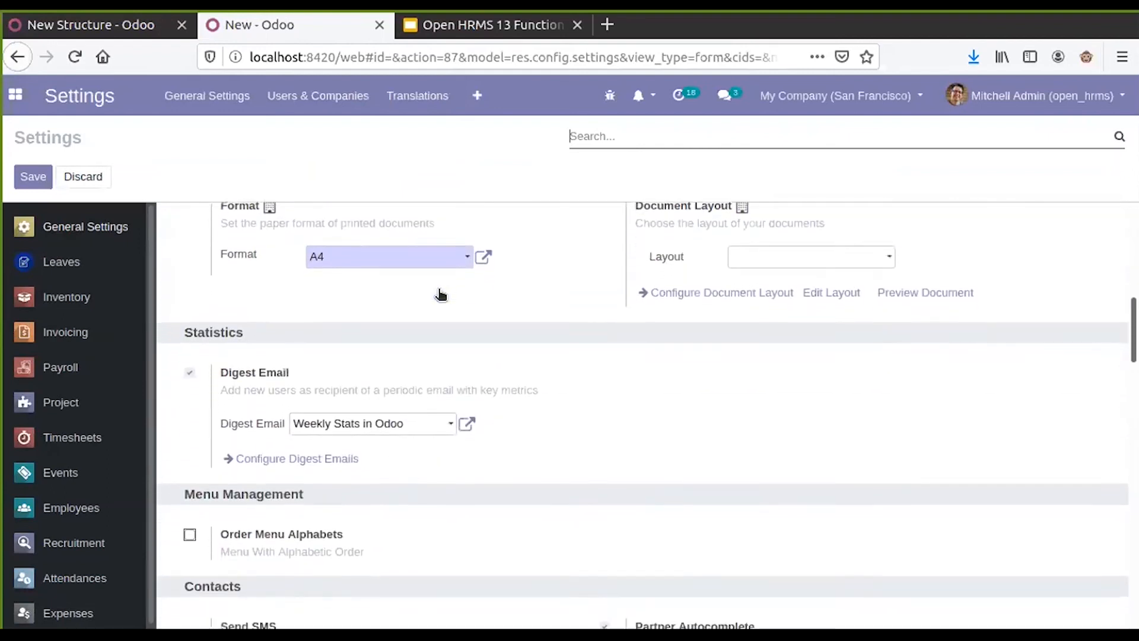
pyautogui.scroll(-2, 440, 293)
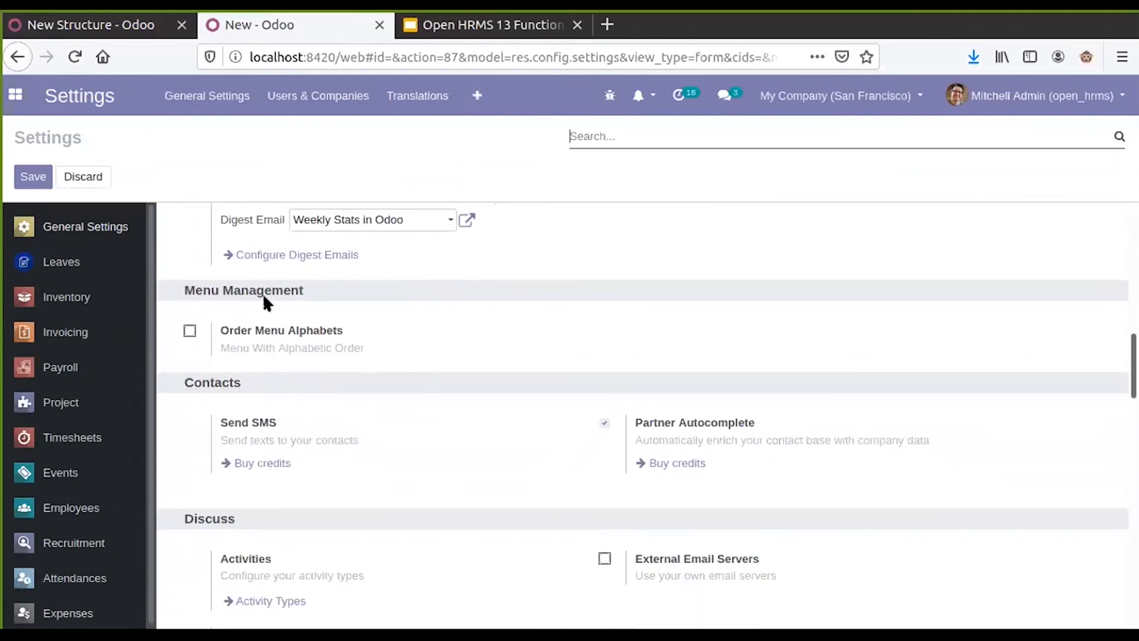
# Enable the Order Menu Alphabets option without saving, check the app overview and return to the settings.
pyautogui.click(188, 330)
pyautogui.click(18, 97)
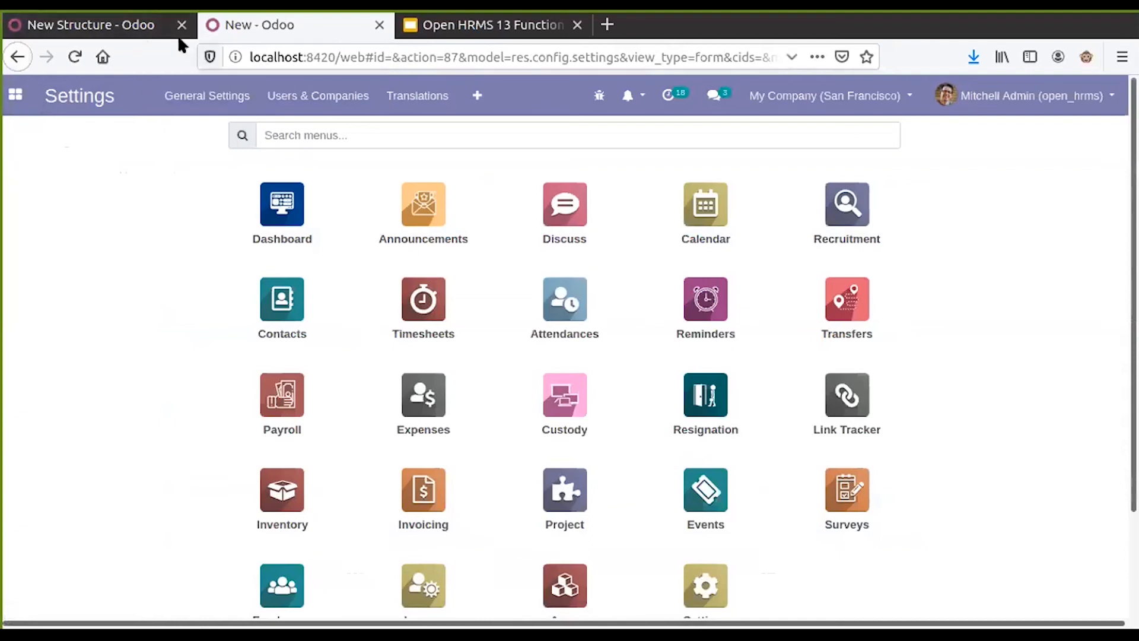
pyautogui.click(14, 94)
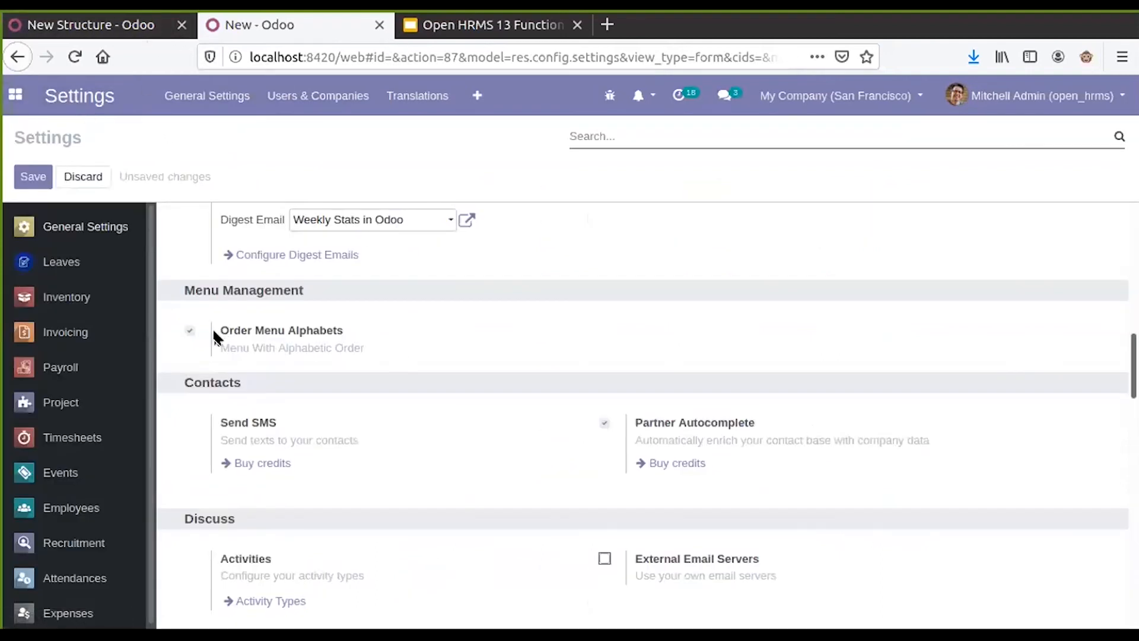
# Examine the remaining general settings, from Contacts and Discuss through Products and Multi-Company to Integrations and Developer Tools.
pyautogui.scroll(-3, 384, 389)
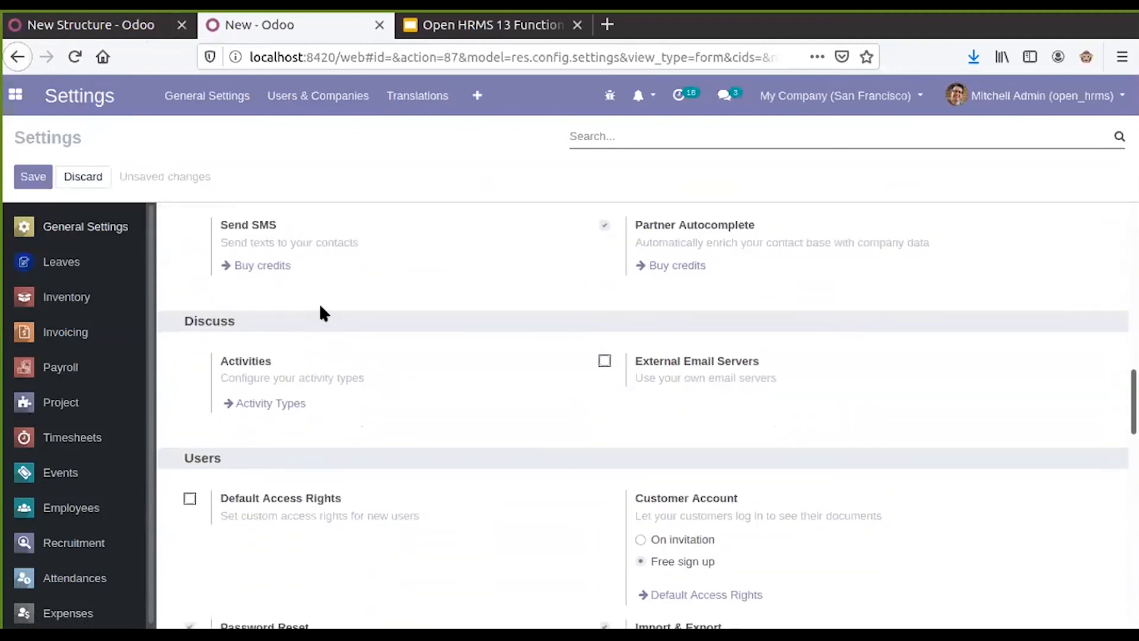
pyautogui.scroll(-2, 320, 307)
pyautogui.scroll(-3, 354, 320)
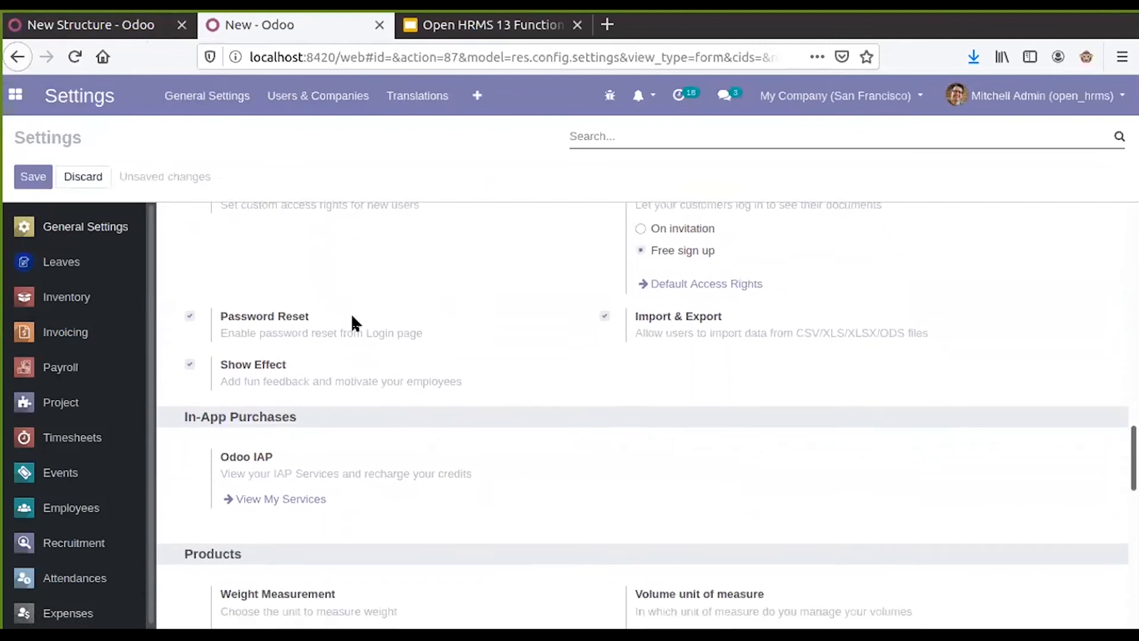
pyautogui.scroll(-3, 352, 317)
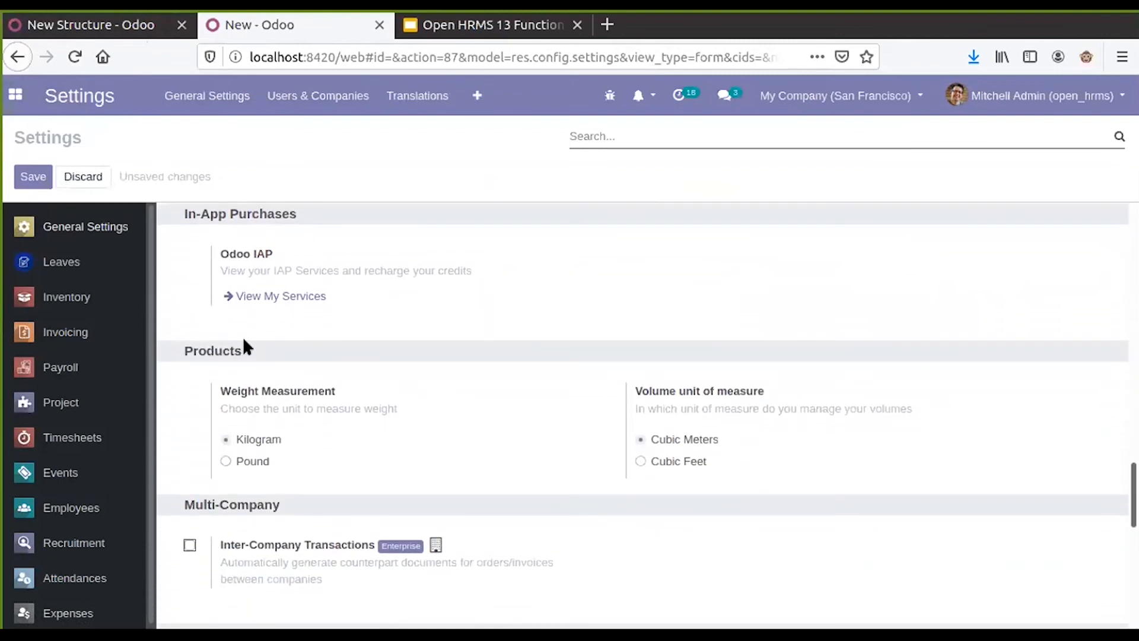
pyautogui.scroll(-1, 564, 391)
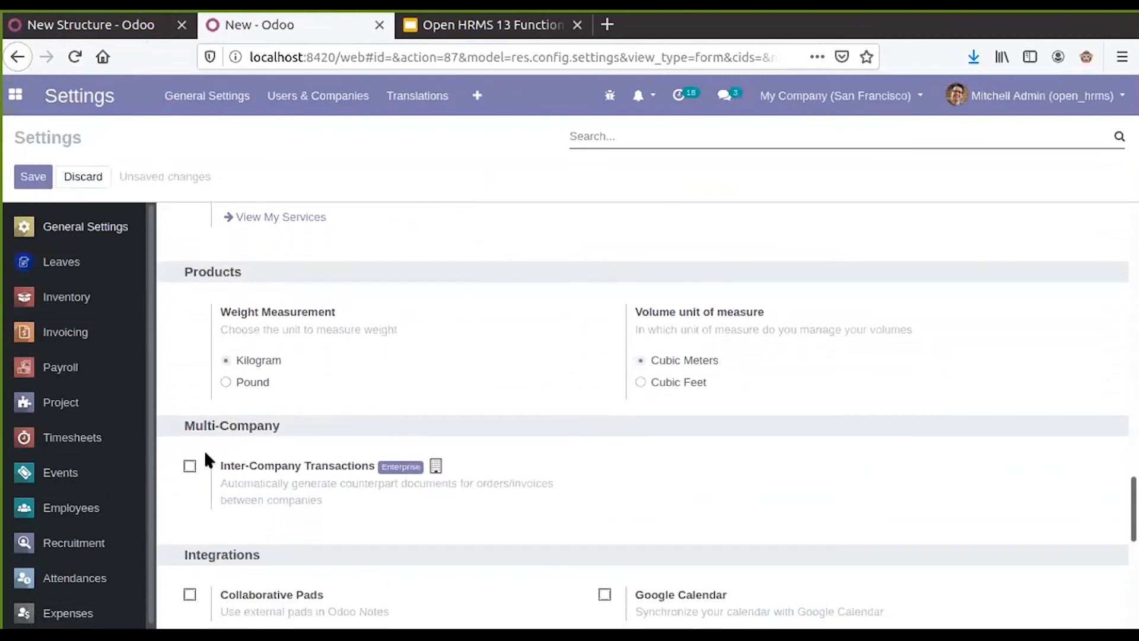
pyautogui.scroll(-1, 201, 433)
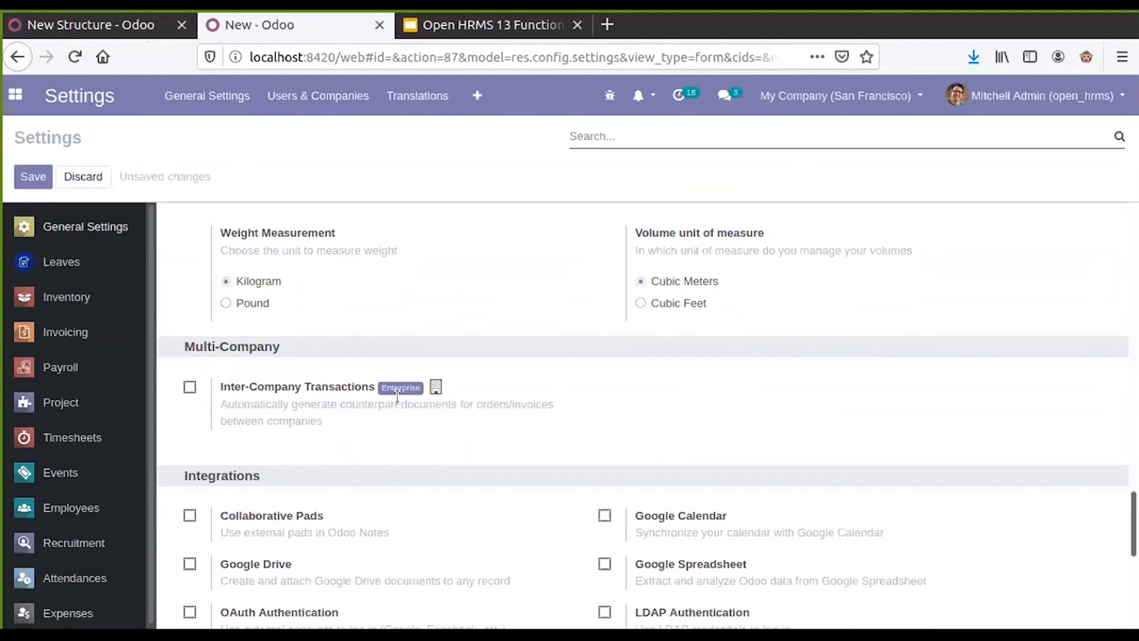
pyautogui.scroll(-2, 396, 398)
pyautogui.scroll(-2, 270, 380)
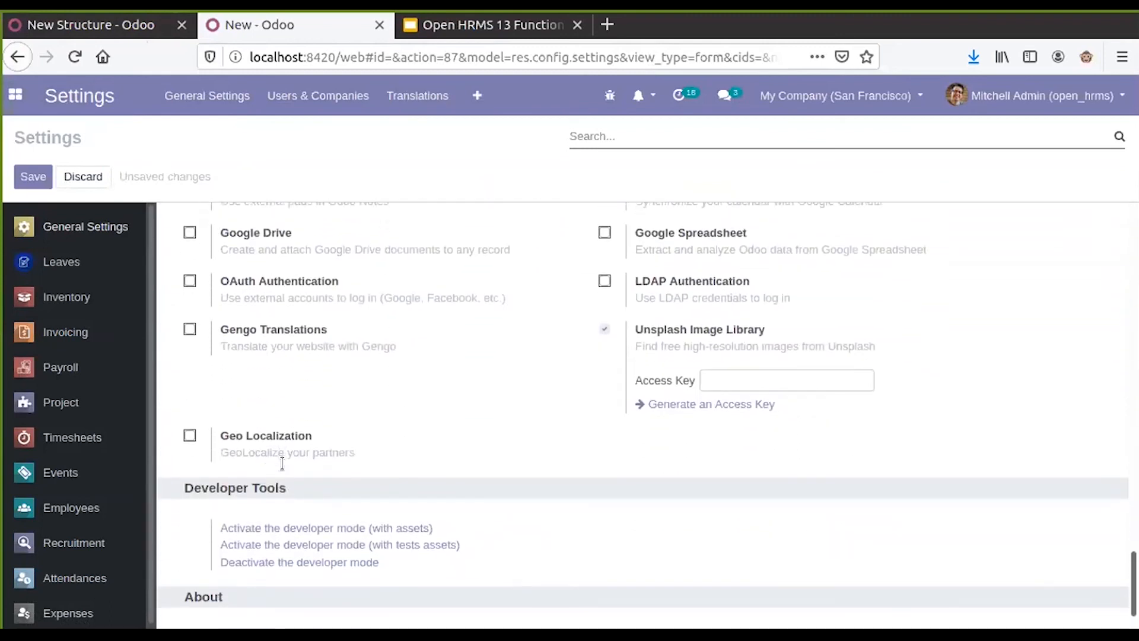
pyautogui.scroll(-1, 267, 445)
pyautogui.scroll(3, 227, 404)
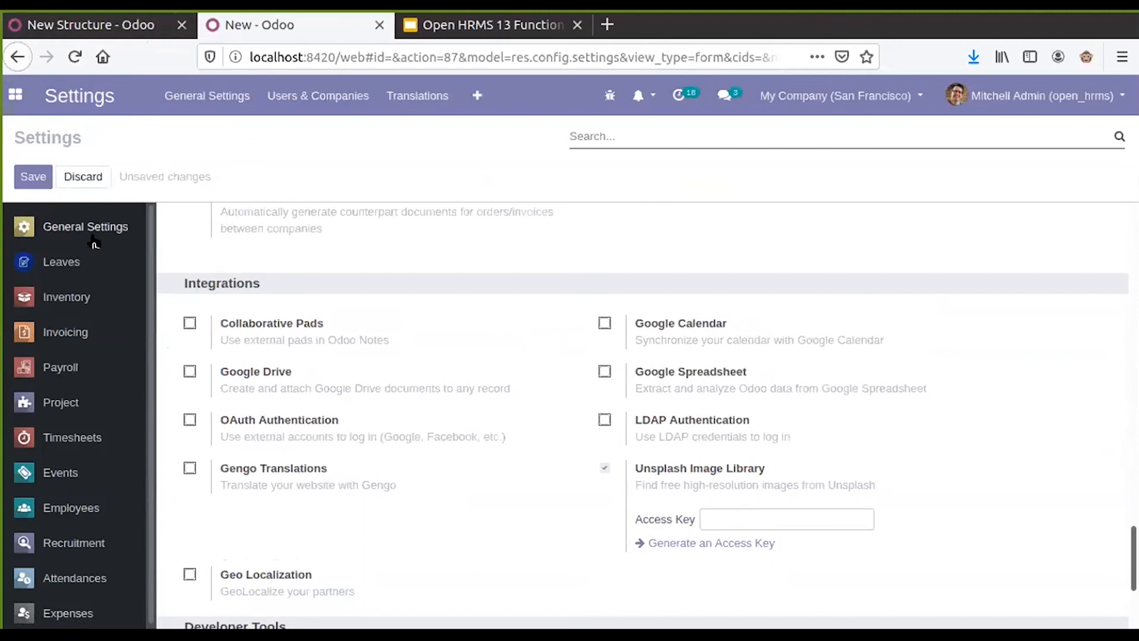
# Open the Leaves settings and review the email alias, flight ticket, reminder and advanced feature options.
pyautogui.click(70, 264)
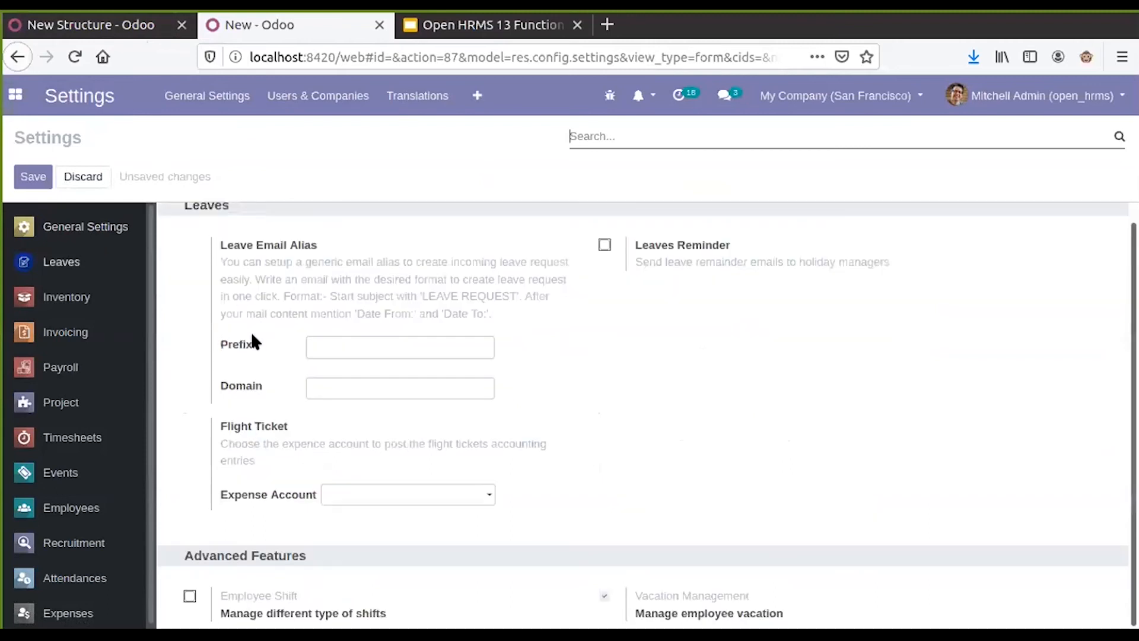
pyautogui.scroll(1, 190, 295)
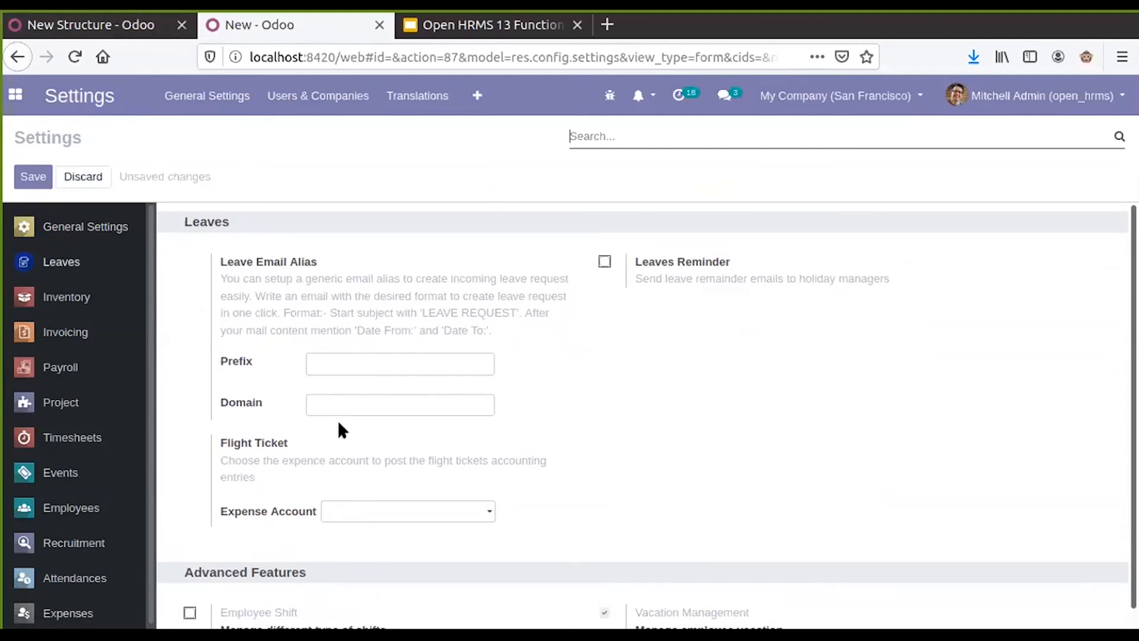
pyautogui.scroll(-1, 339, 429)
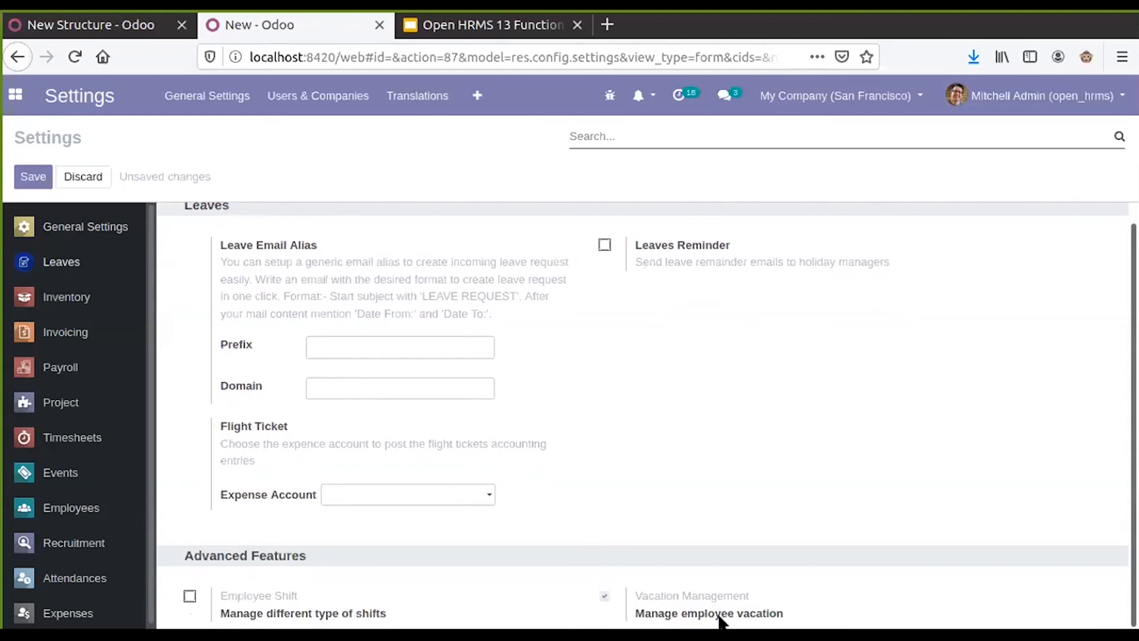
# Look through the Inventory, Invoicing and Payroll settings and open the payroll localization modules, discarding the unsaved changes.
pyautogui.click(67, 296)
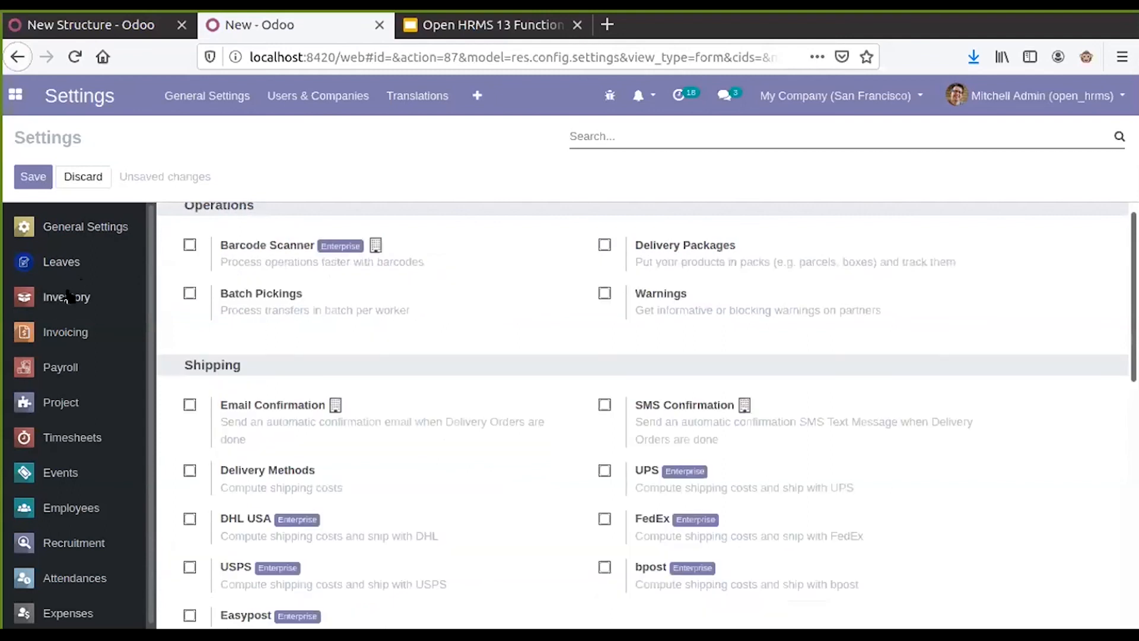
pyautogui.click(65, 330)
pyautogui.click(64, 368)
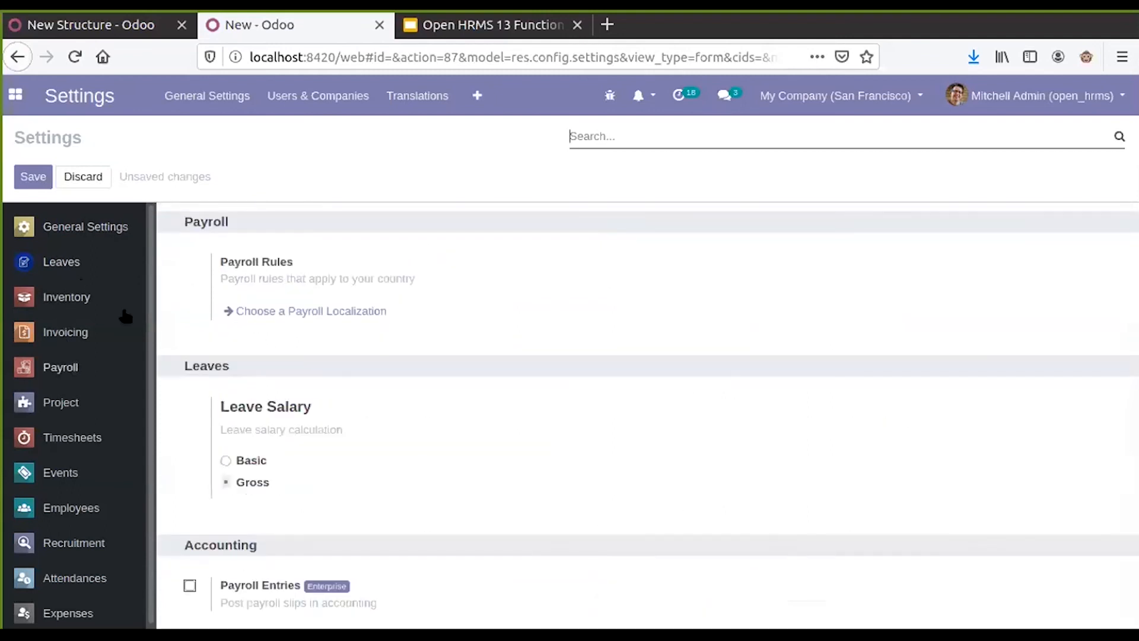
pyautogui.click(281, 312)
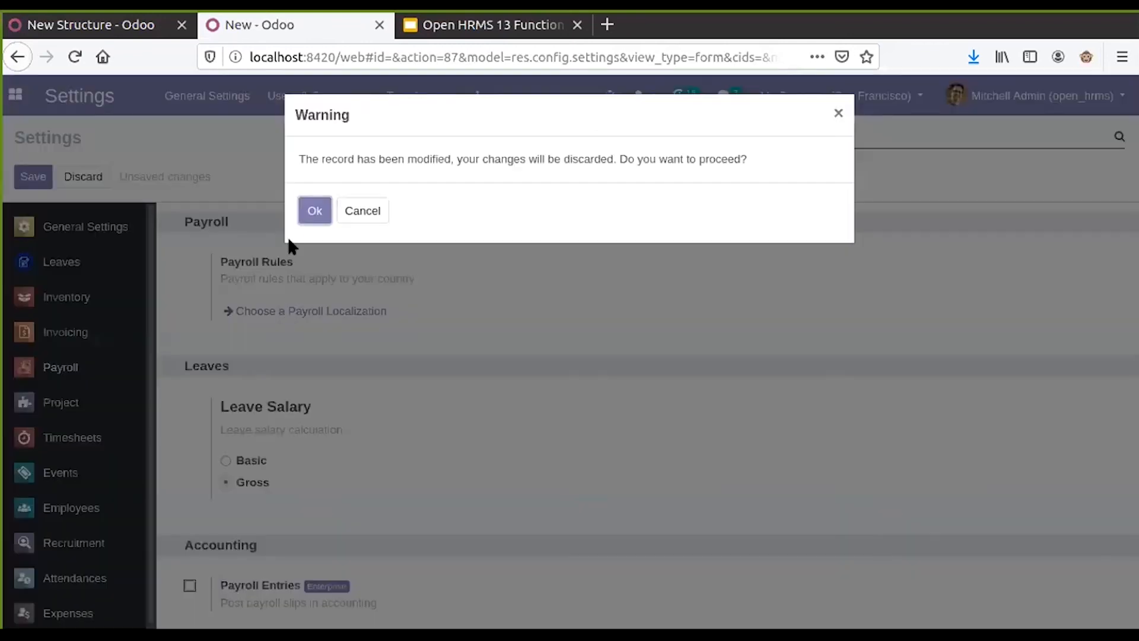
pyautogui.click(300, 215)
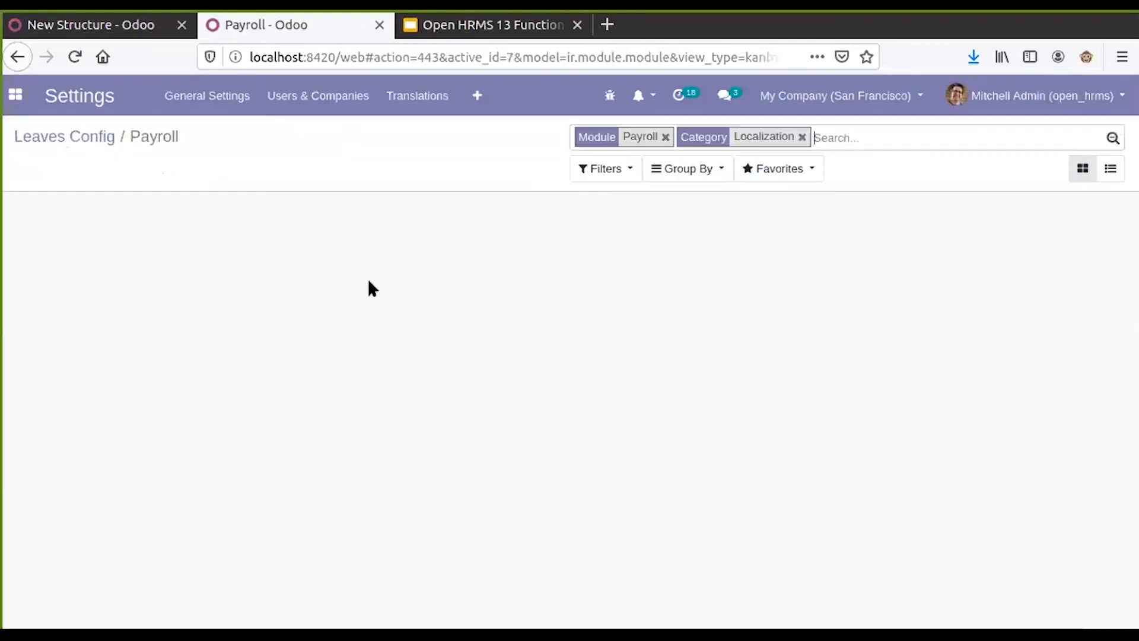
# Remove the Payroll module filter, browse all modules in the Localization category and return to the Payroll settings.
pyautogui.click(666, 137)
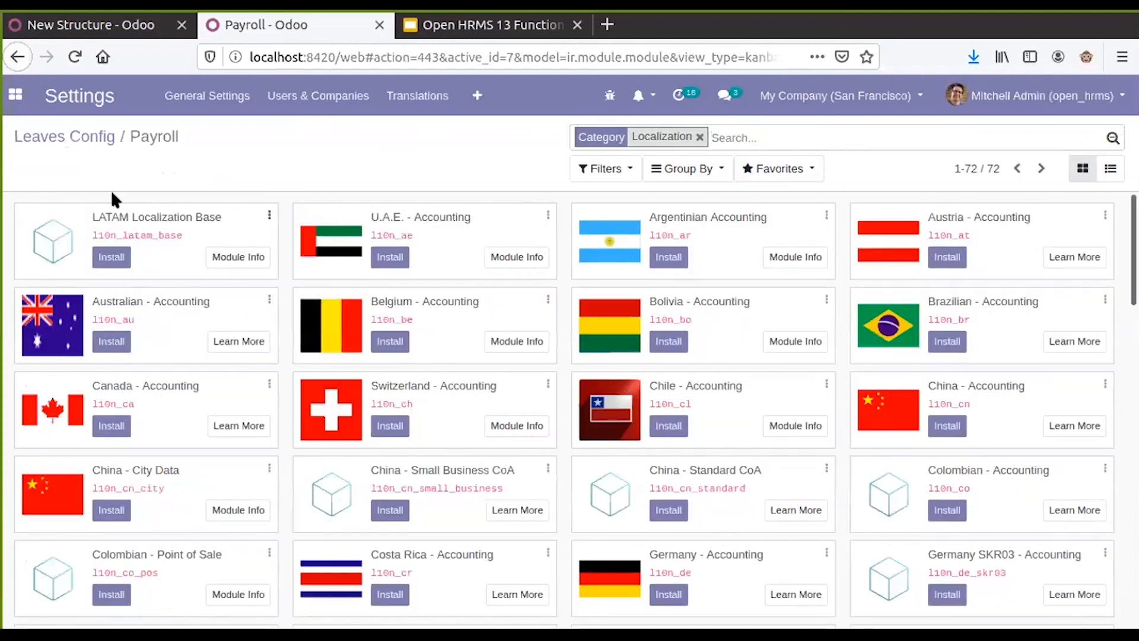
pyautogui.scroll(-6, 457, 440)
pyautogui.scroll(4, 451, 433)
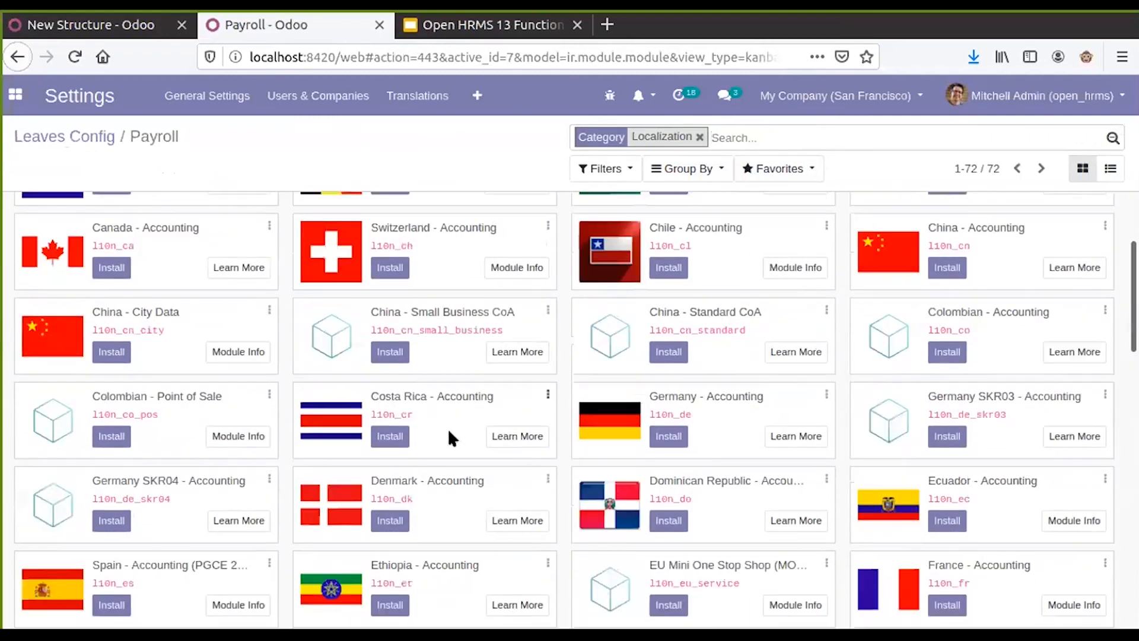
pyautogui.scroll(3, 449, 438)
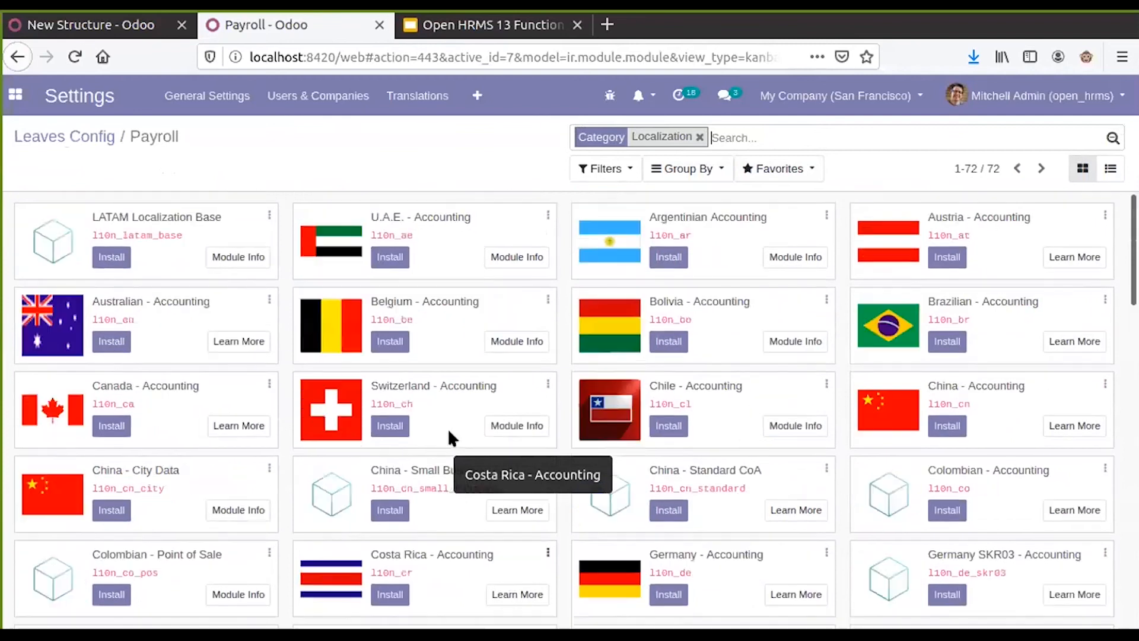
pyautogui.click(96, 140)
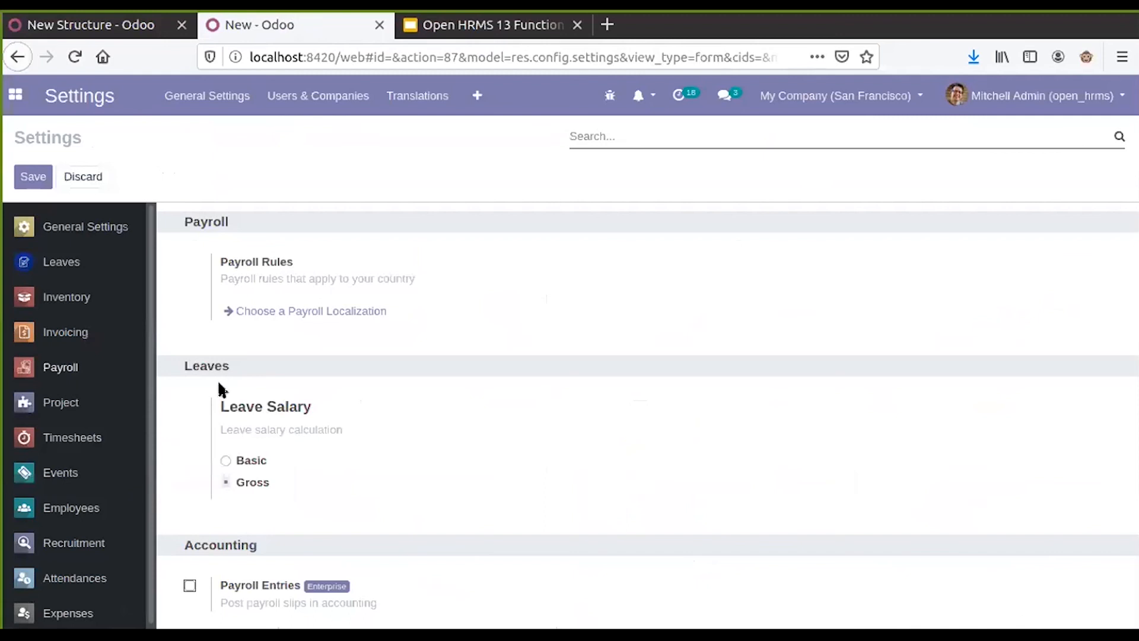
# Try the Basic option for the Leave Salary calculation and keep Gross.
pyautogui.tripleClick(226, 408)
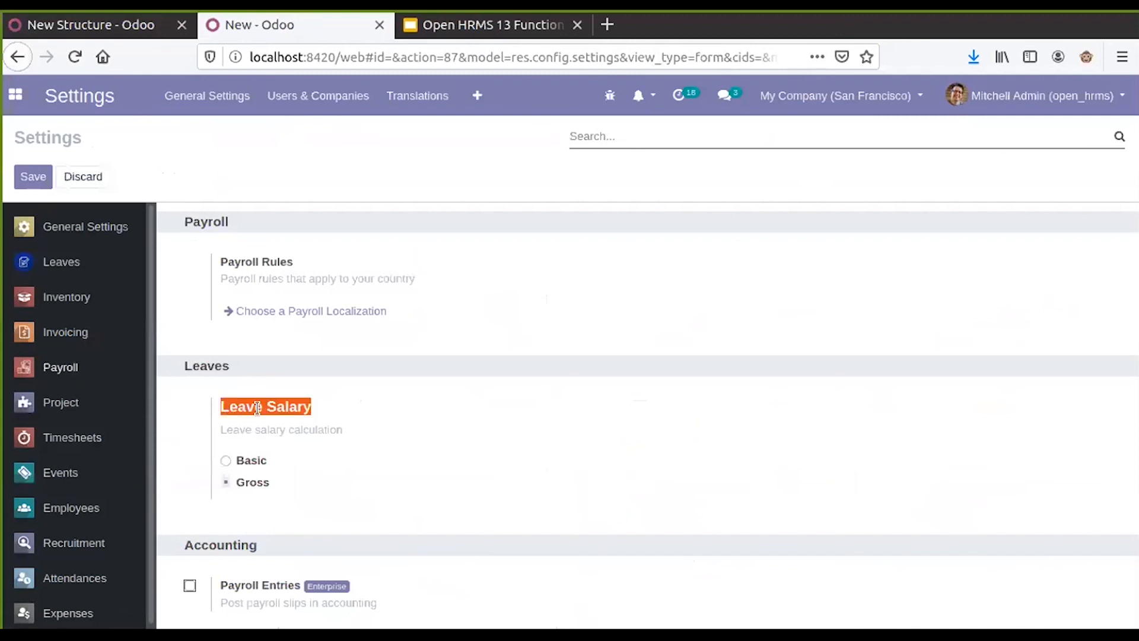
pyautogui.click(226, 462)
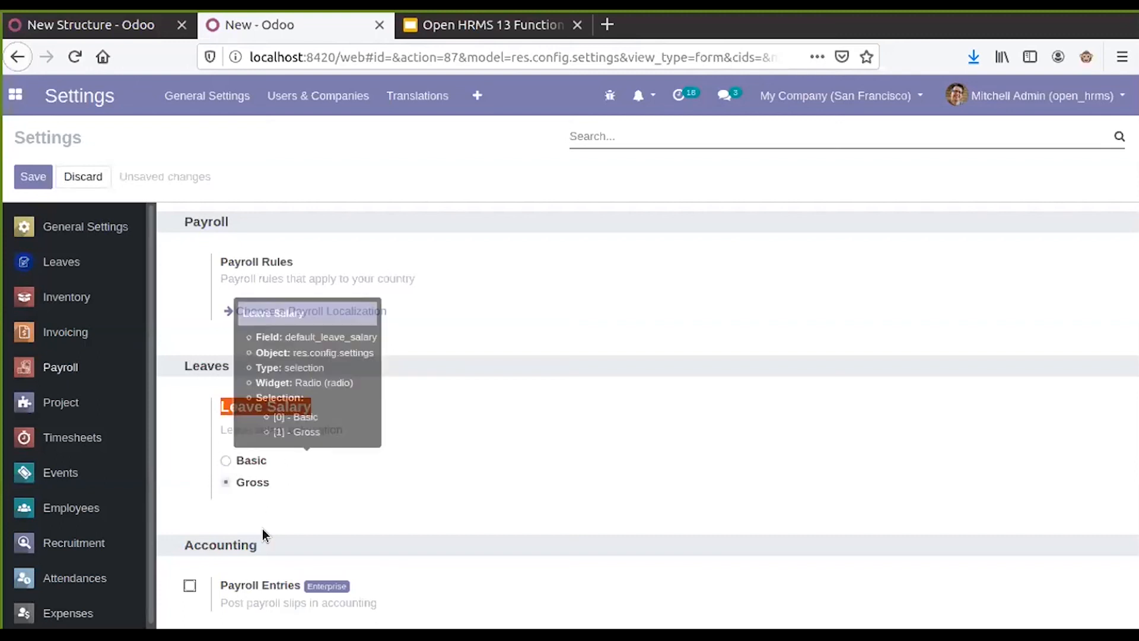
# Open the Employees settings, enable Advanced Presence Control and check the Notice Period option, keeping it enabled at 30 days.
pyautogui.scroll(-2, 119, 462)
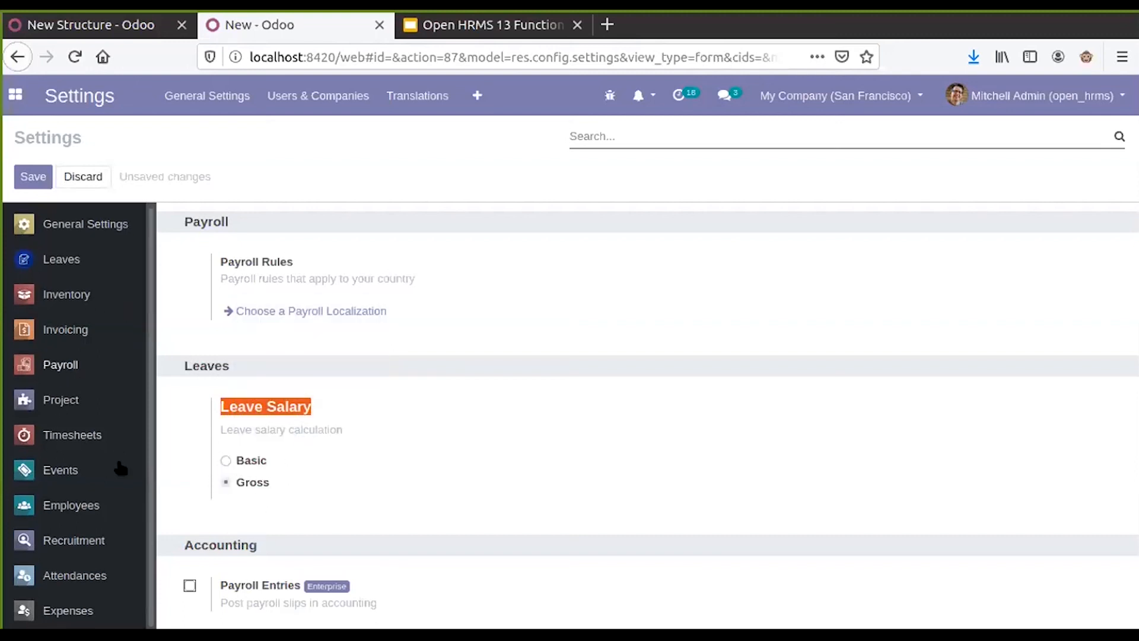
pyautogui.click(53, 505)
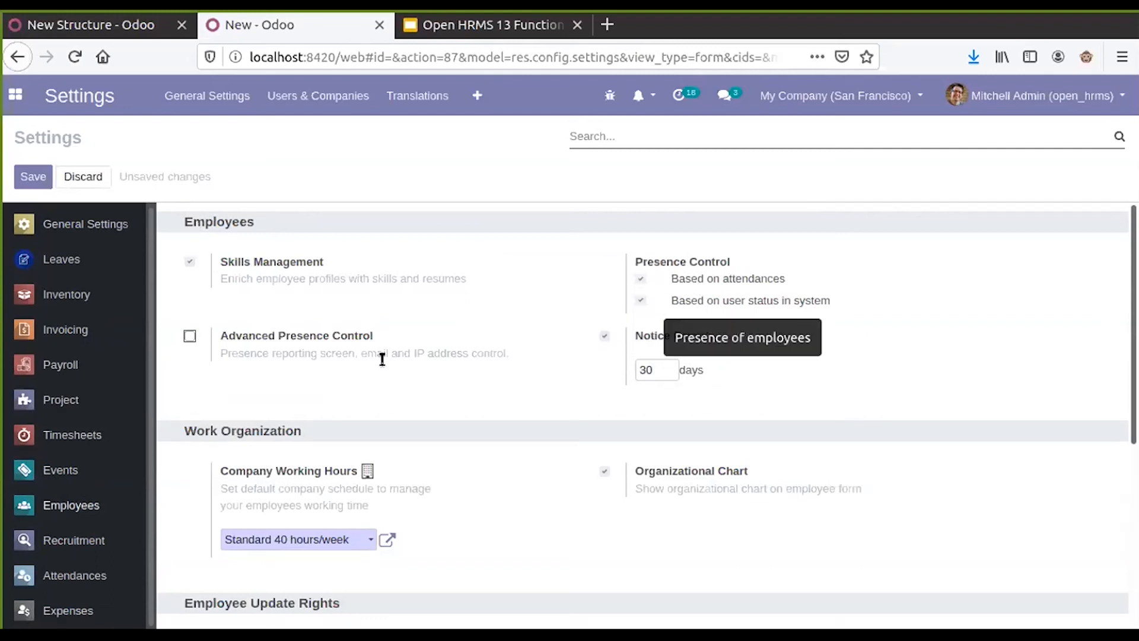
pyautogui.click(189, 335)
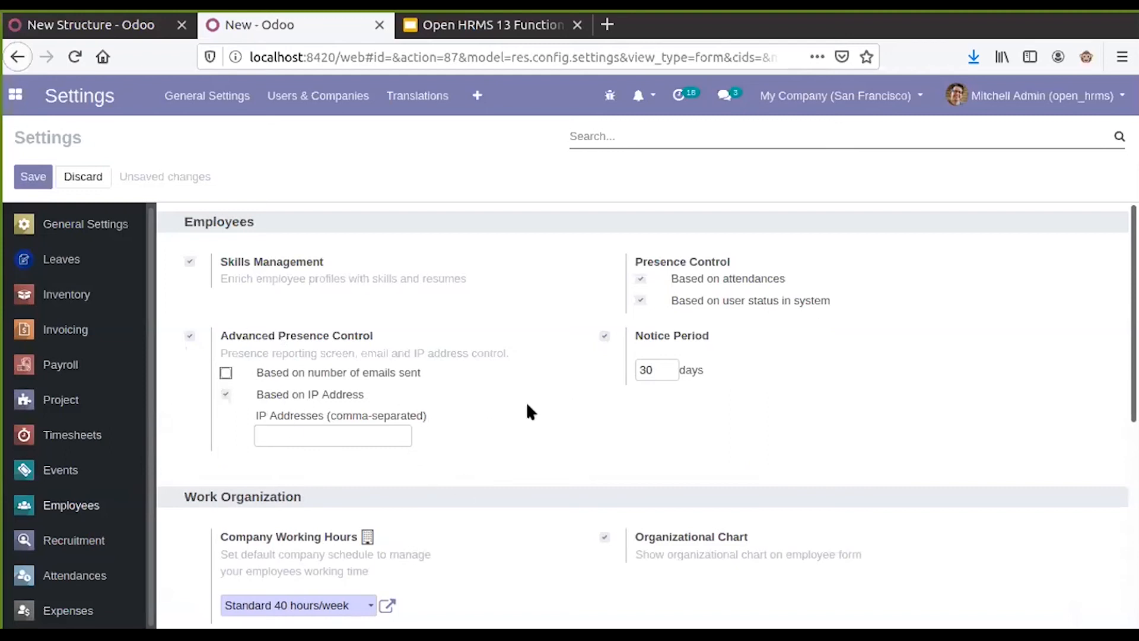
pyautogui.click(604, 336)
pyautogui.click(604, 337)
pyautogui.doubleClick(657, 370)
# Review the work organization, employee update rights and advanced features of the Employees settings, and open the Attendances settings.
pyautogui.scroll(-3, 714, 361)
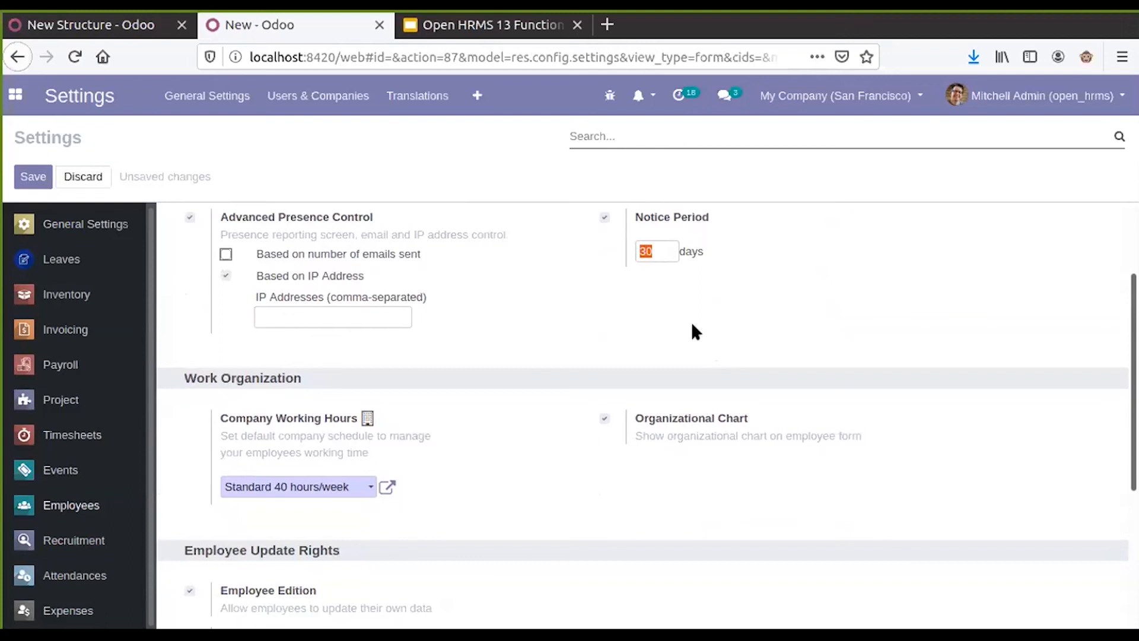
pyautogui.scroll(-4, 617, 302)
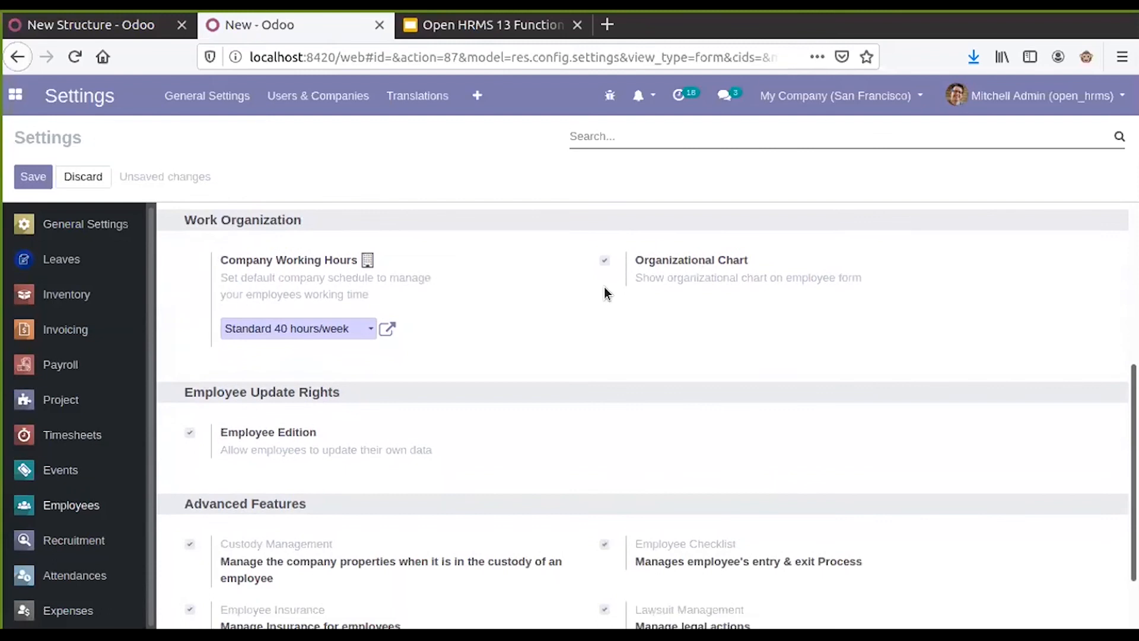
pyautogui.scroll(-2, 548, 303)
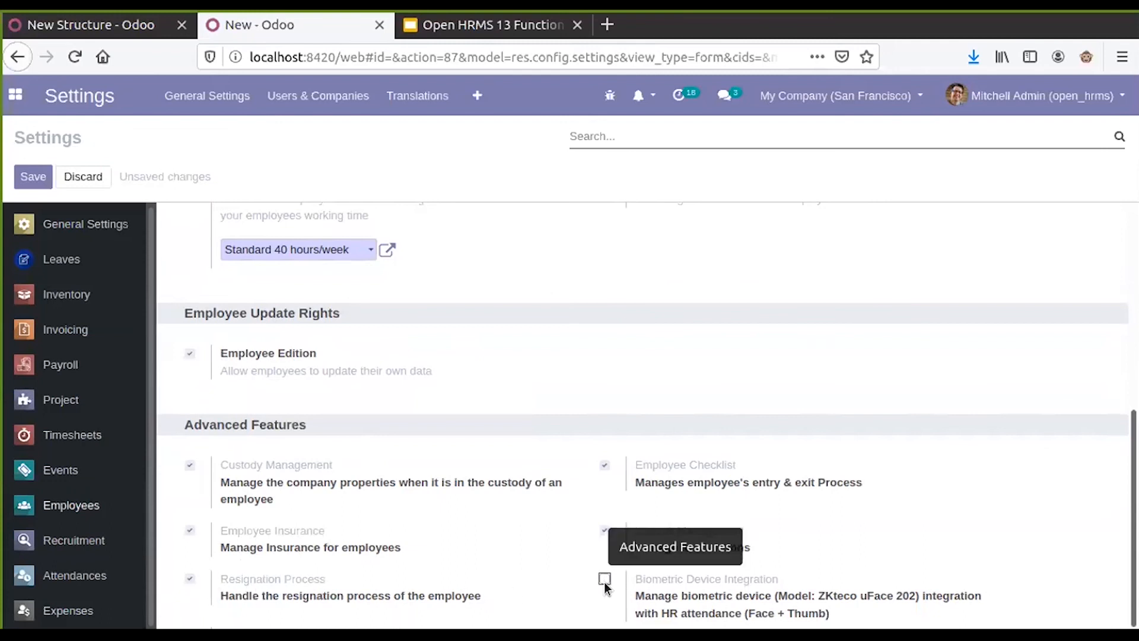
pyautogui.click(71, 577)
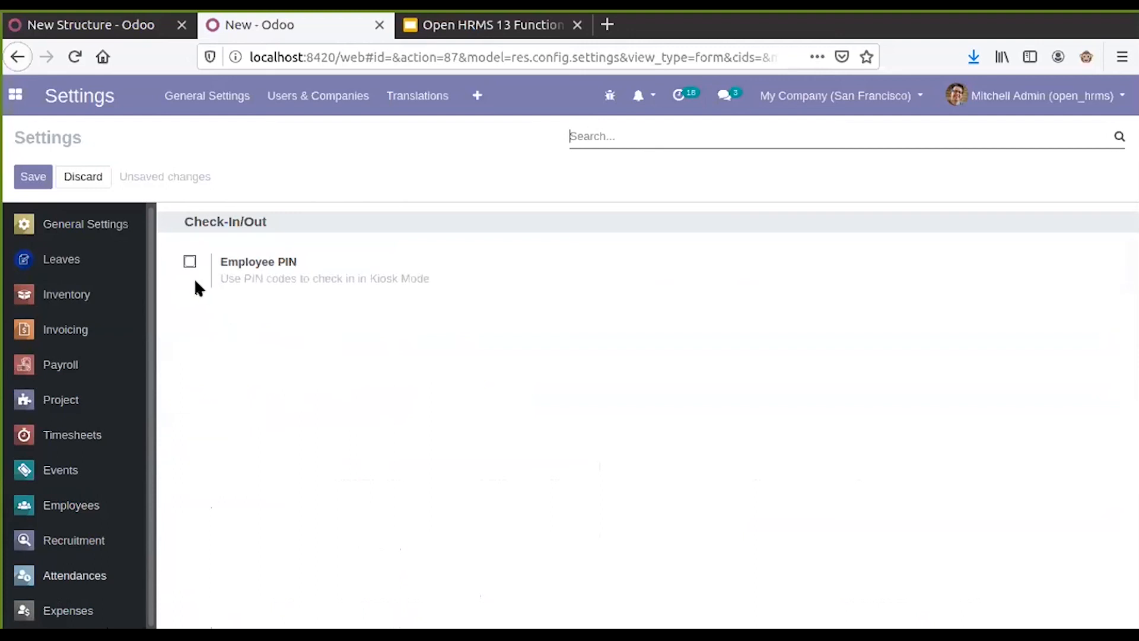
# Open the user list, discarding the unsaved settings changes, and start editing the administrator's user record.
pyautogui.click(318, 97)
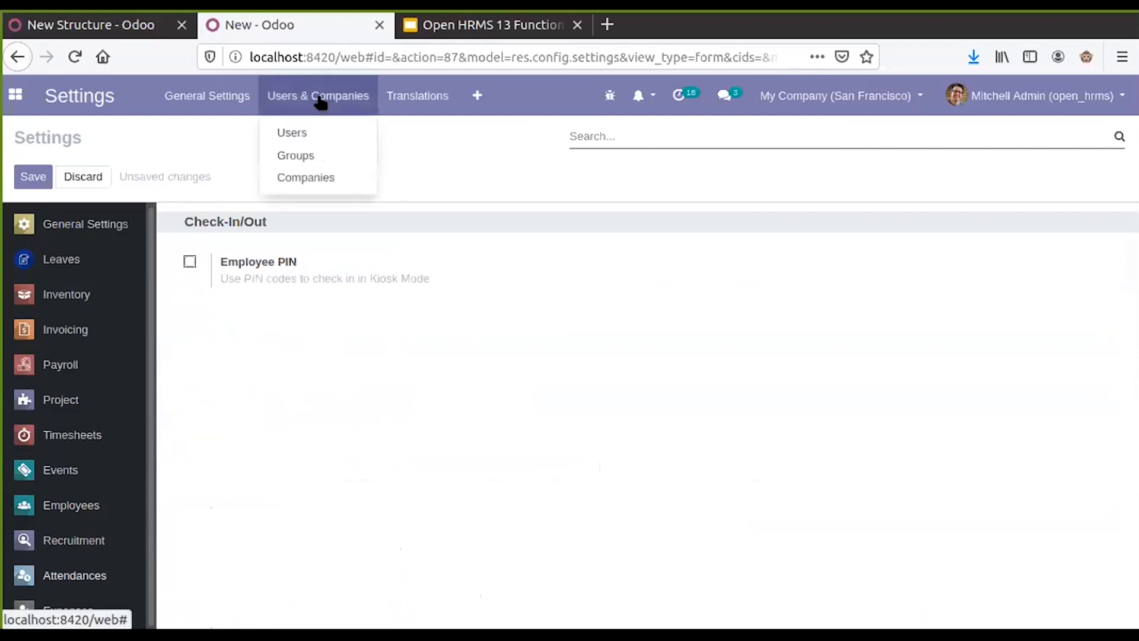
pyautogui.click(308, 133)
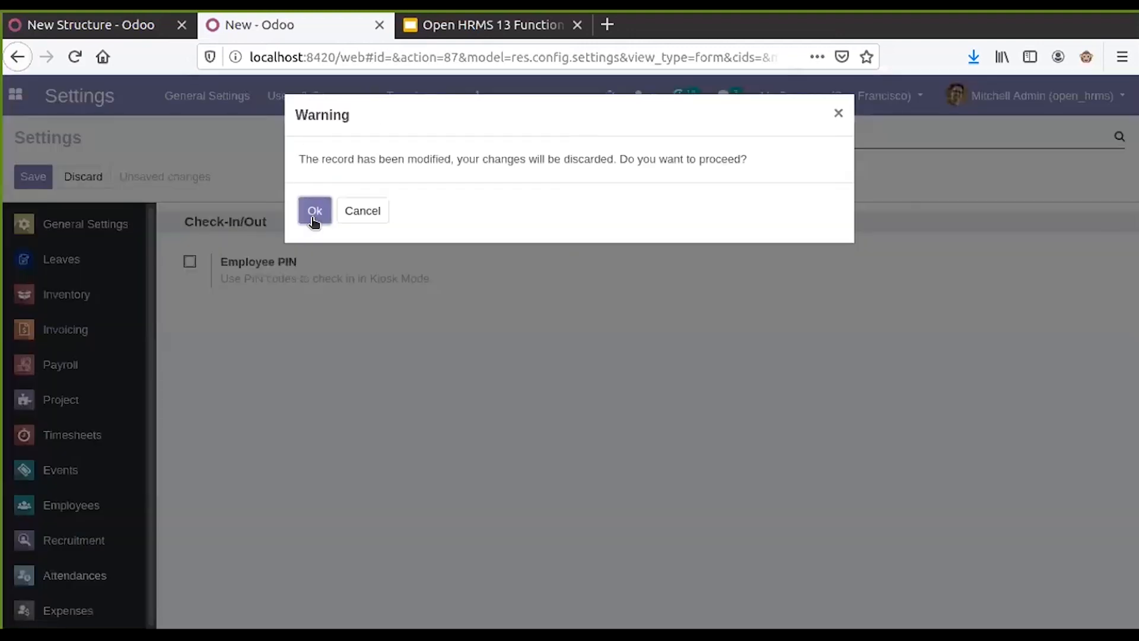
pyautogui.click(311, 208)
pyautogui.click(89, 254)
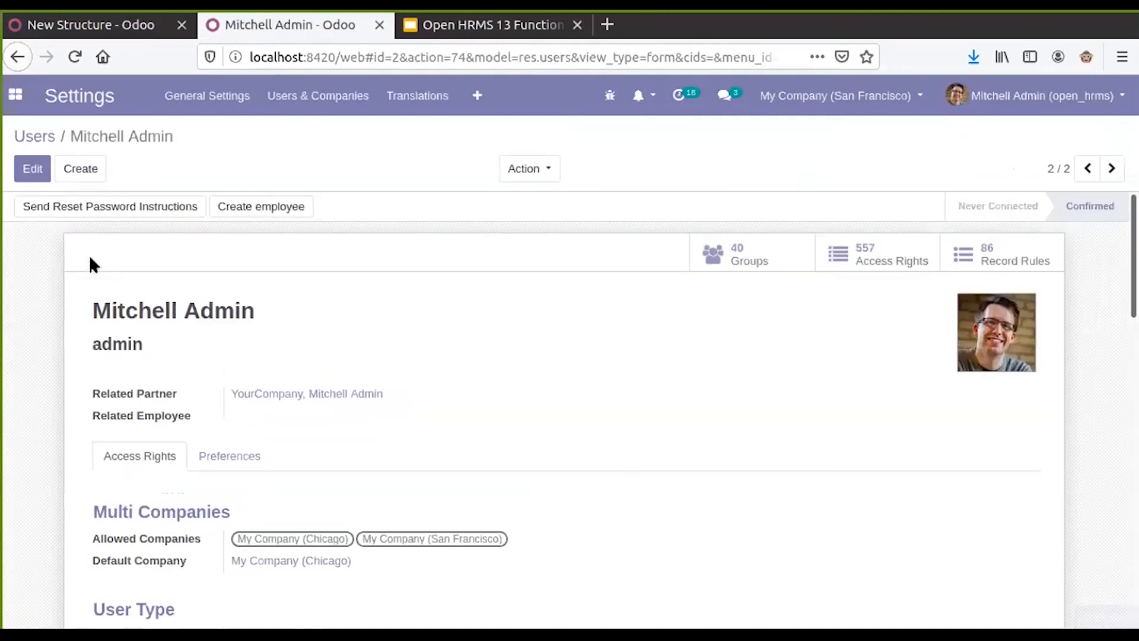
pyautogui.click(36, 170)
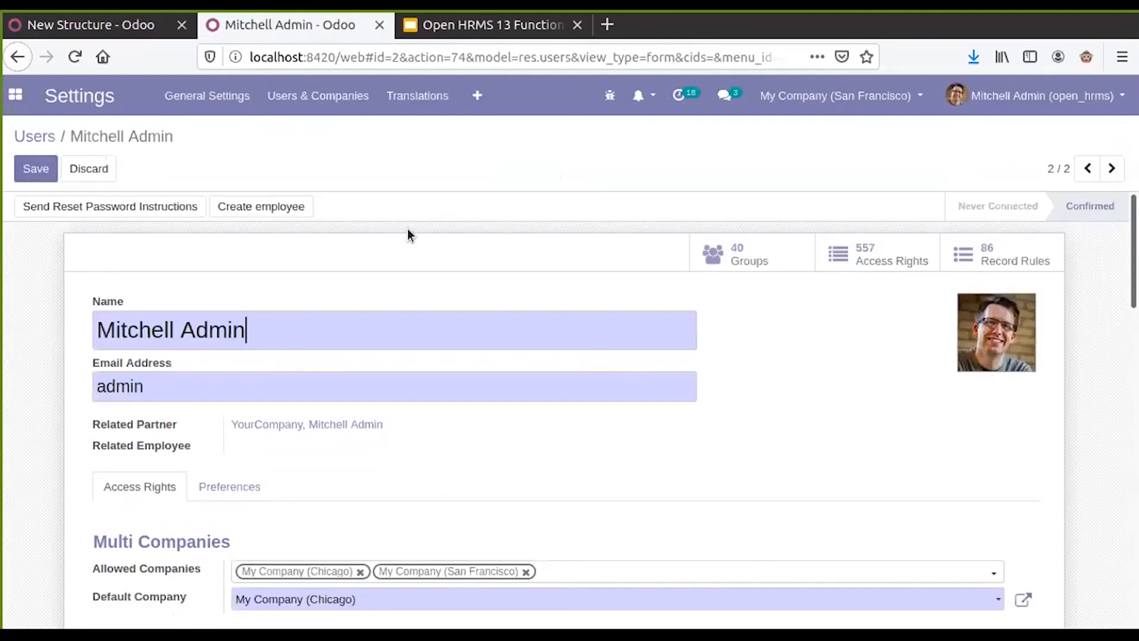
# Review the user's type and access rights, and check the access levels offered for Employees under Human Resources.
pyautogui.scroll(-4, 408, 229)
pyautogui.scroll(-4, 368, 302)
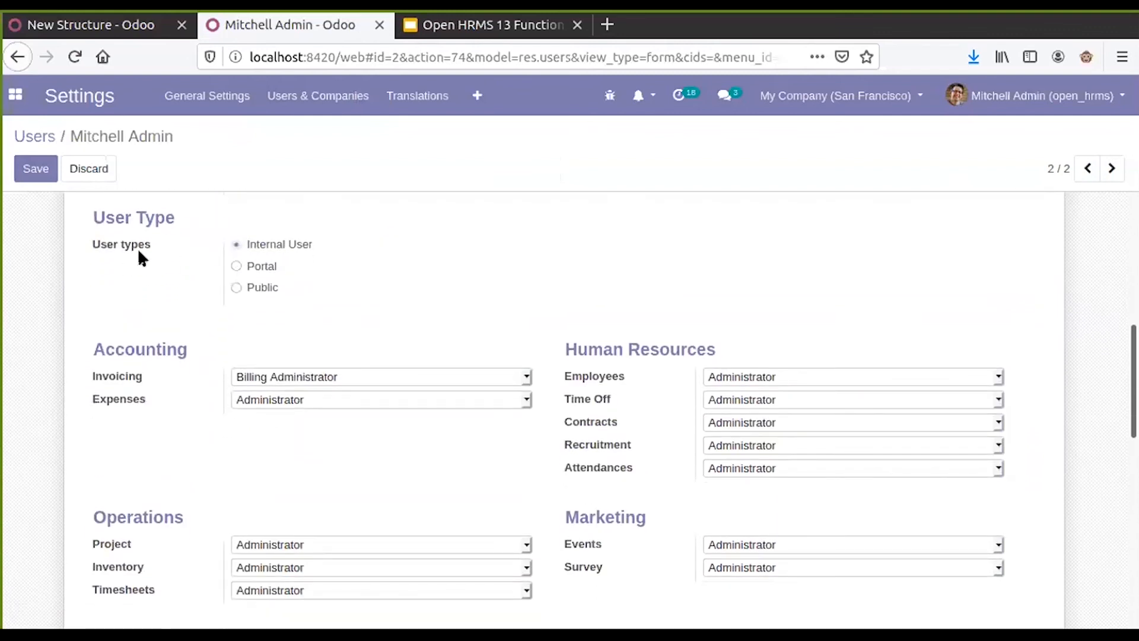
pyautogui.scroll(-3, 273, 338)
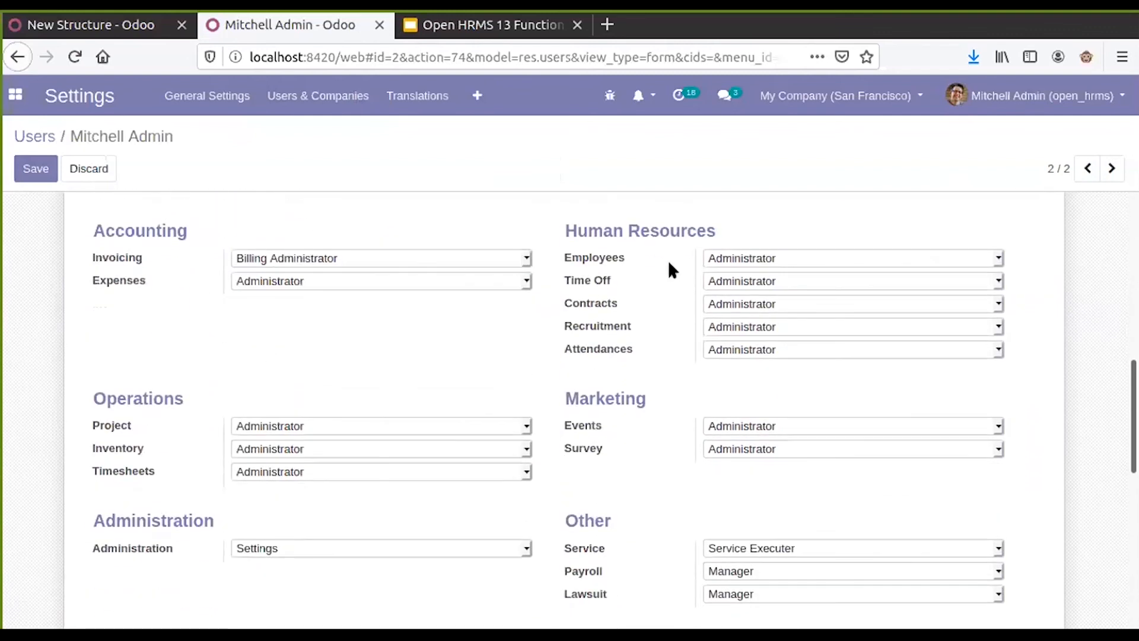
pyautogui.click(748, 261)
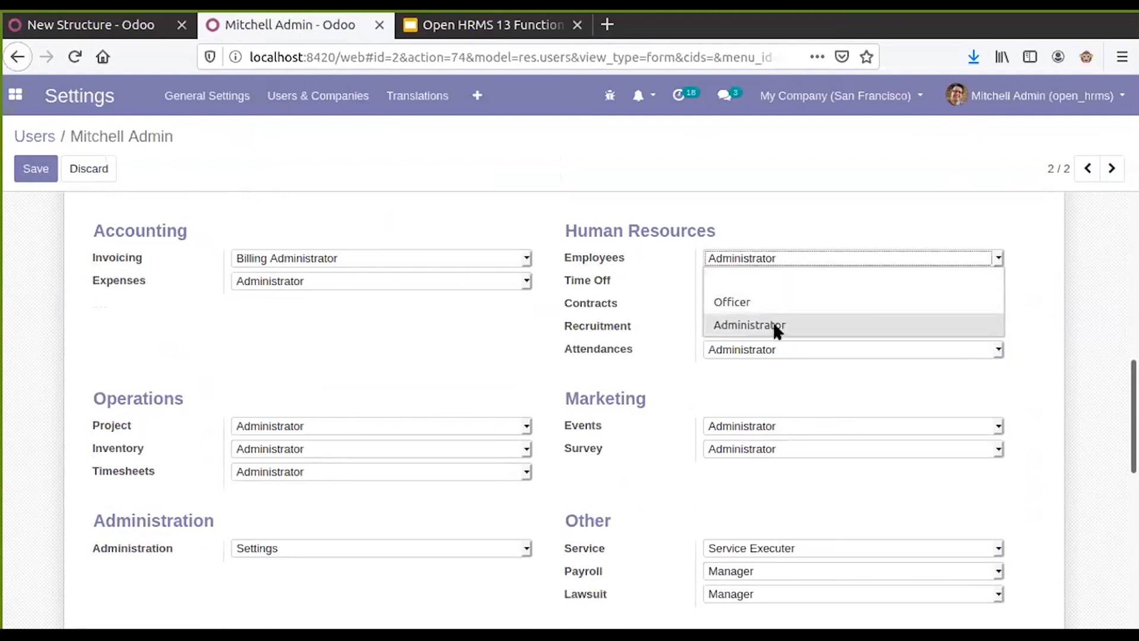
pyautogui.click(771, 218)
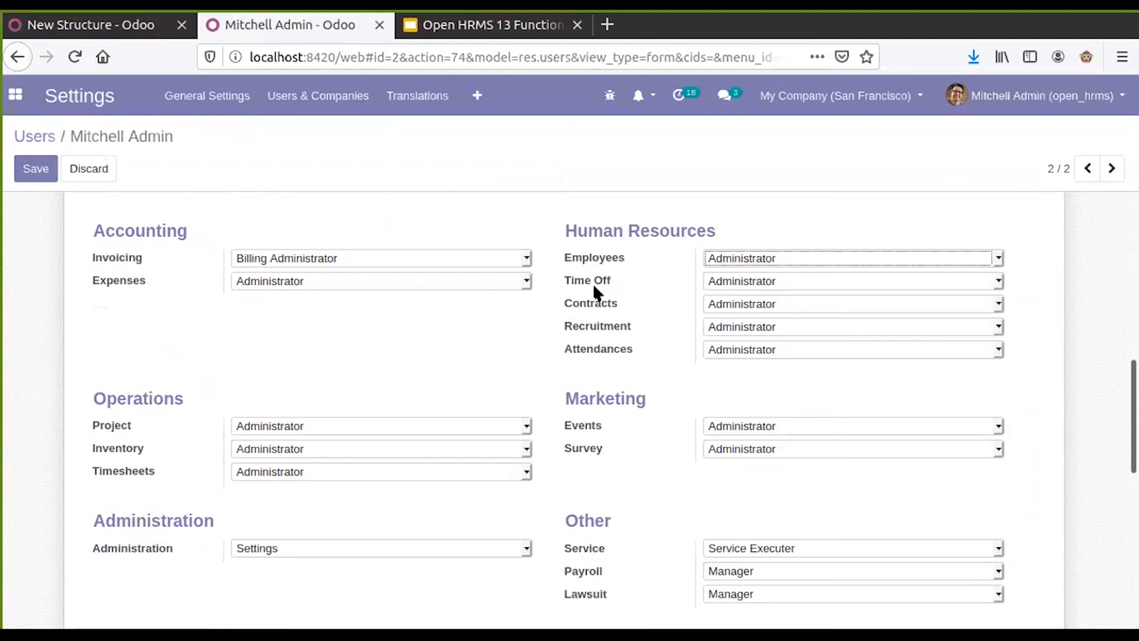
# Check the access levels offered for Time Off and Contracts, comparing them with Employees and keeping Administrator for each.
pyautogui.click(745, 282)
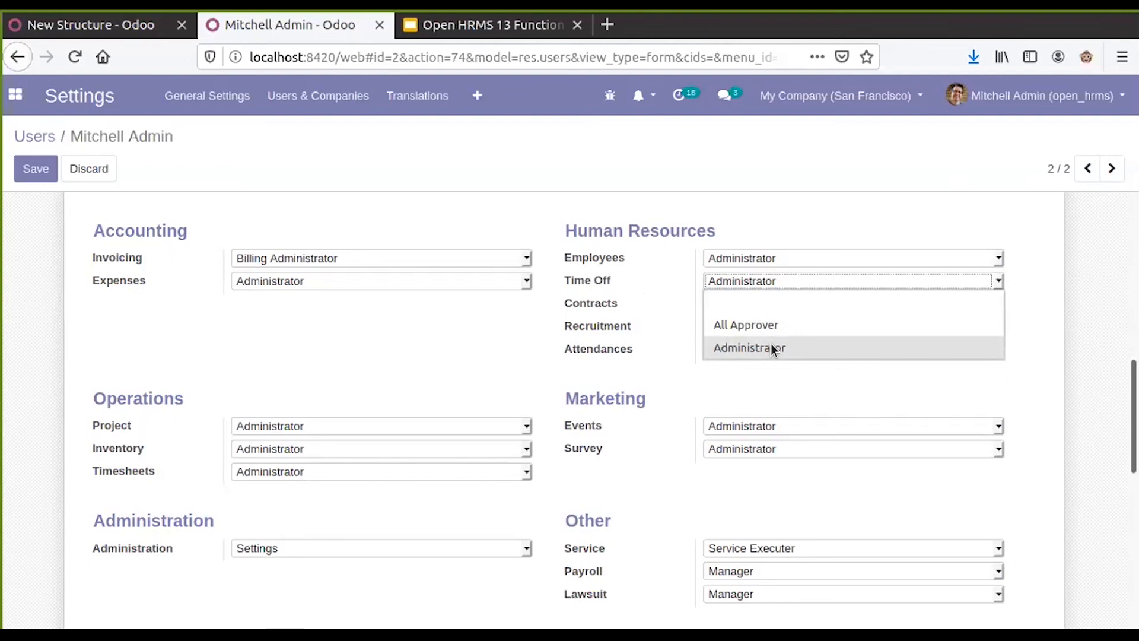
pyautogui.click(827, 378)
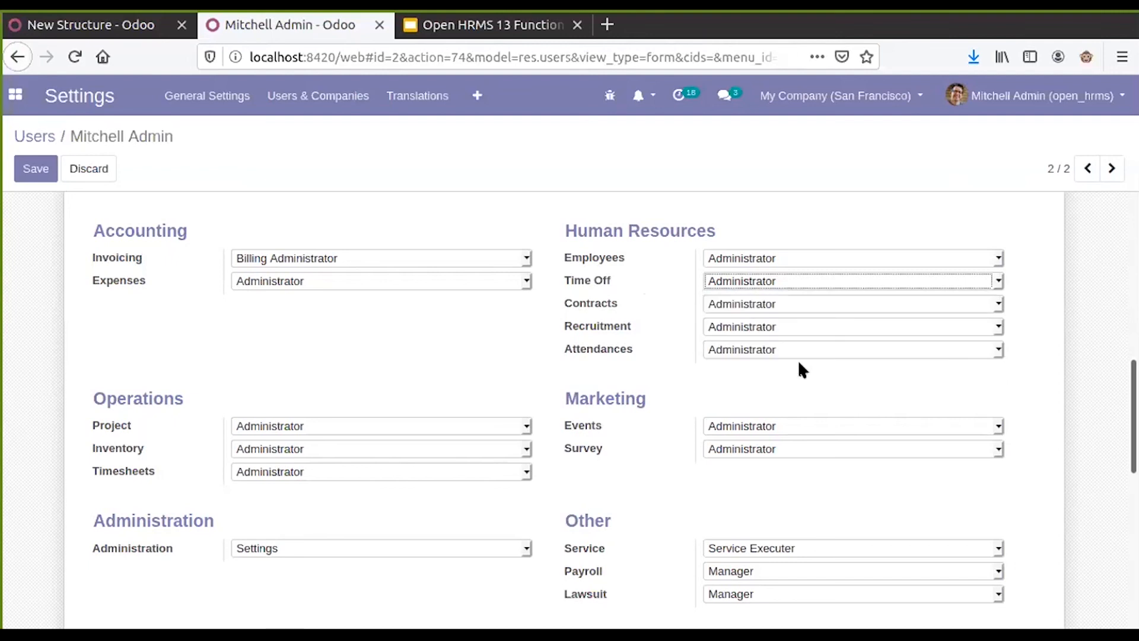
pyautogui.click(766, 305)
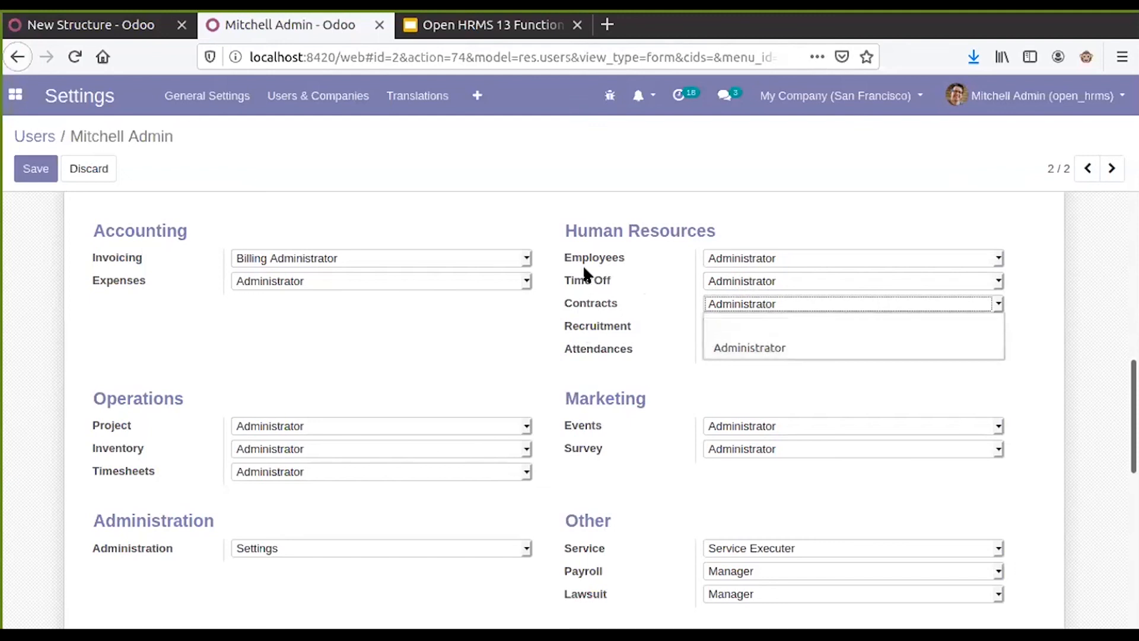
pyautogui.click(604, 256)
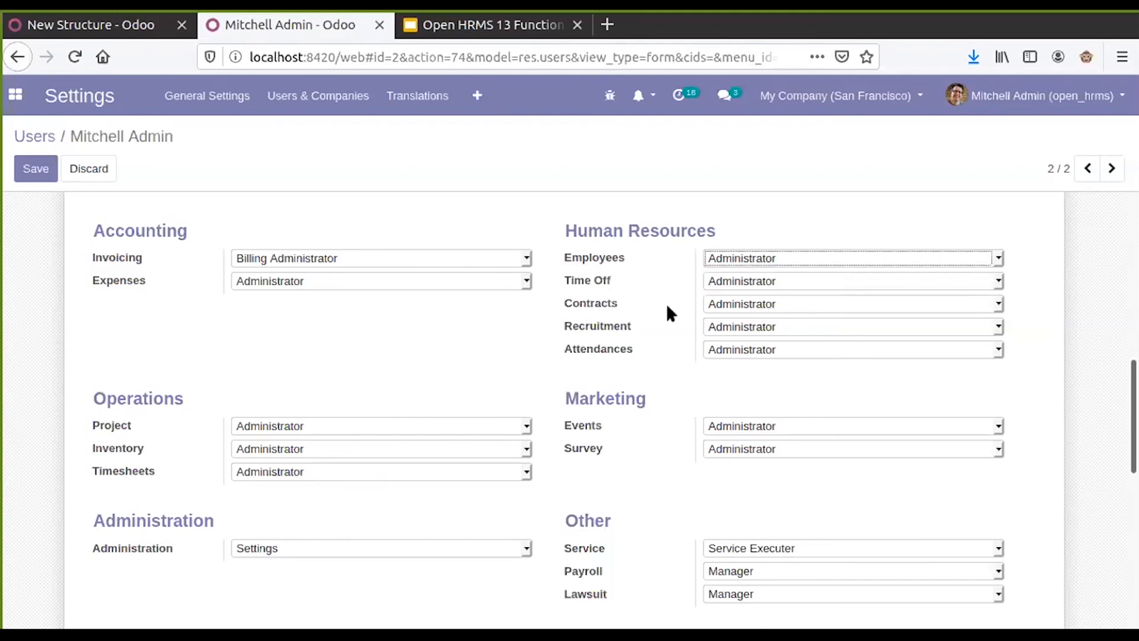
pyautogui.click(775, 257)
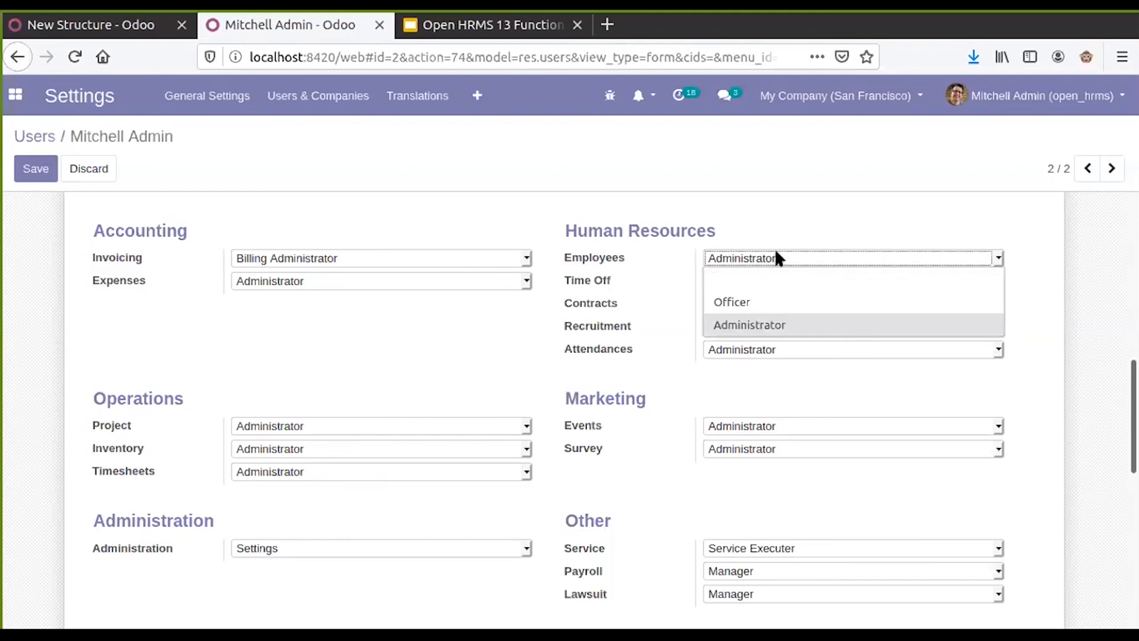
pyautogui.click(626, 306)
pyautogui.click(767, 303)
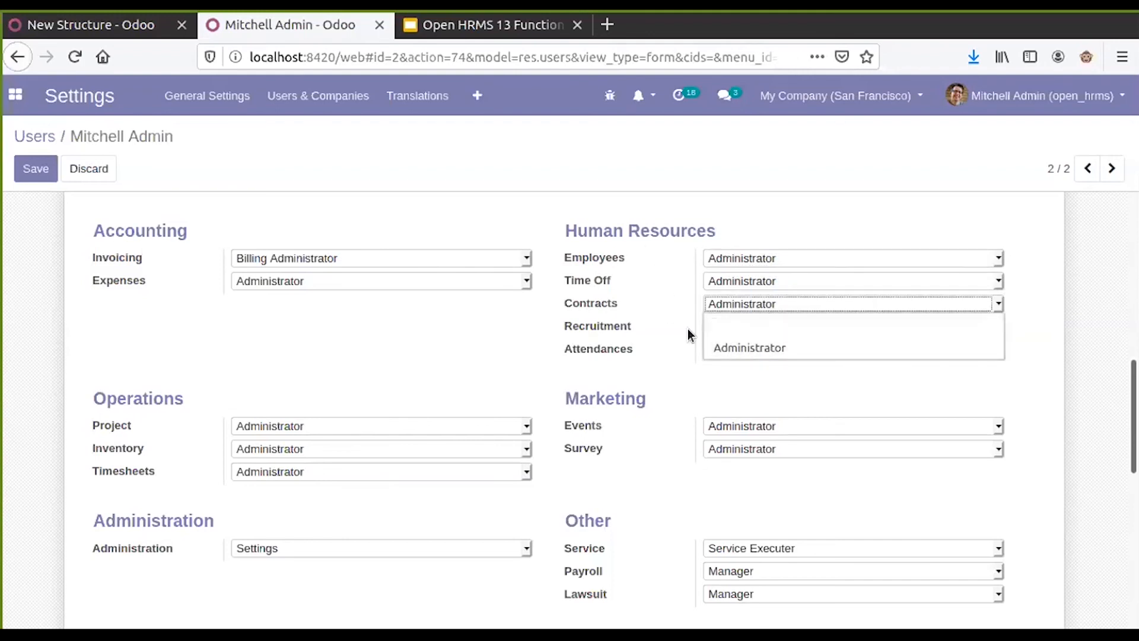
pyautogui.click(739, 341)
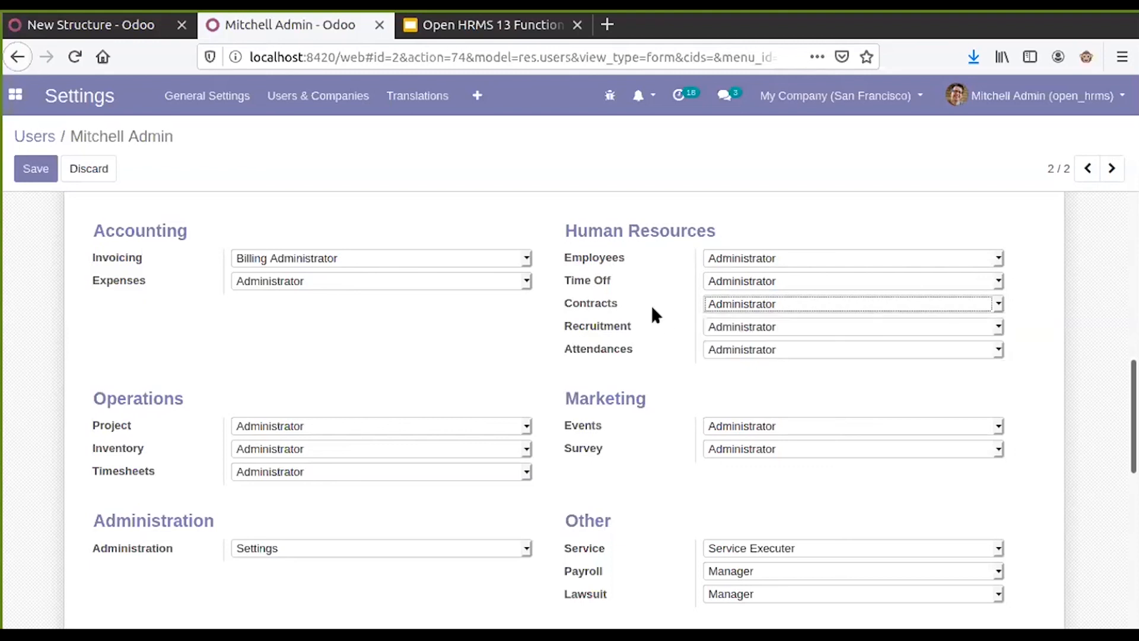
# Check the access levels offered for Recruitment and Attendances, keeping Administrator for both.
pyautogui.click(740, 328)
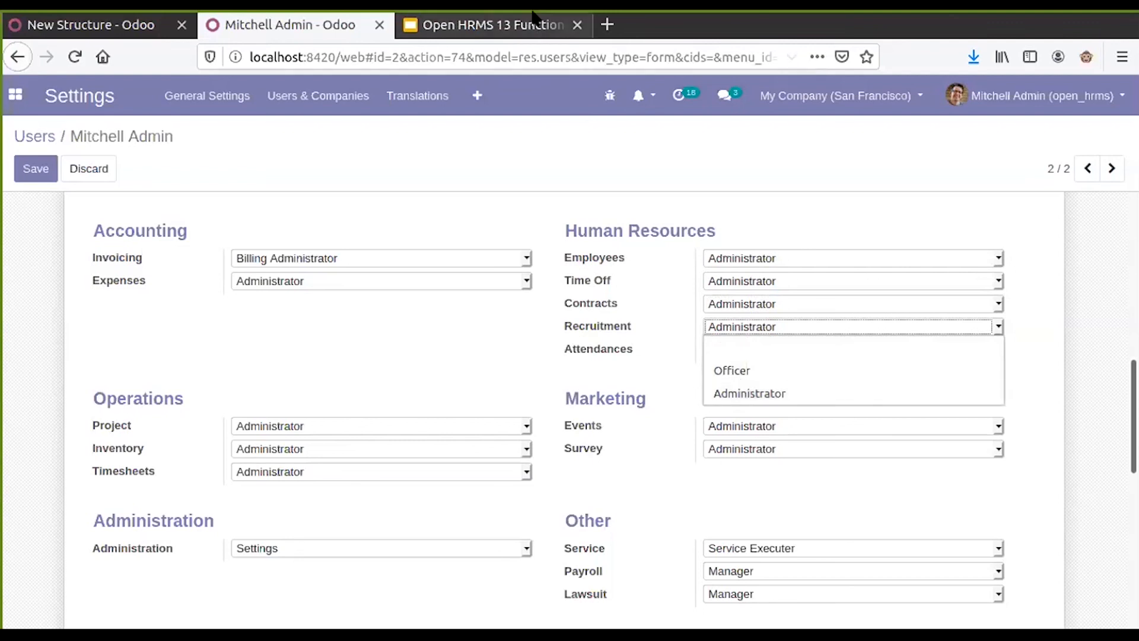
pyautogui.press('Escape')
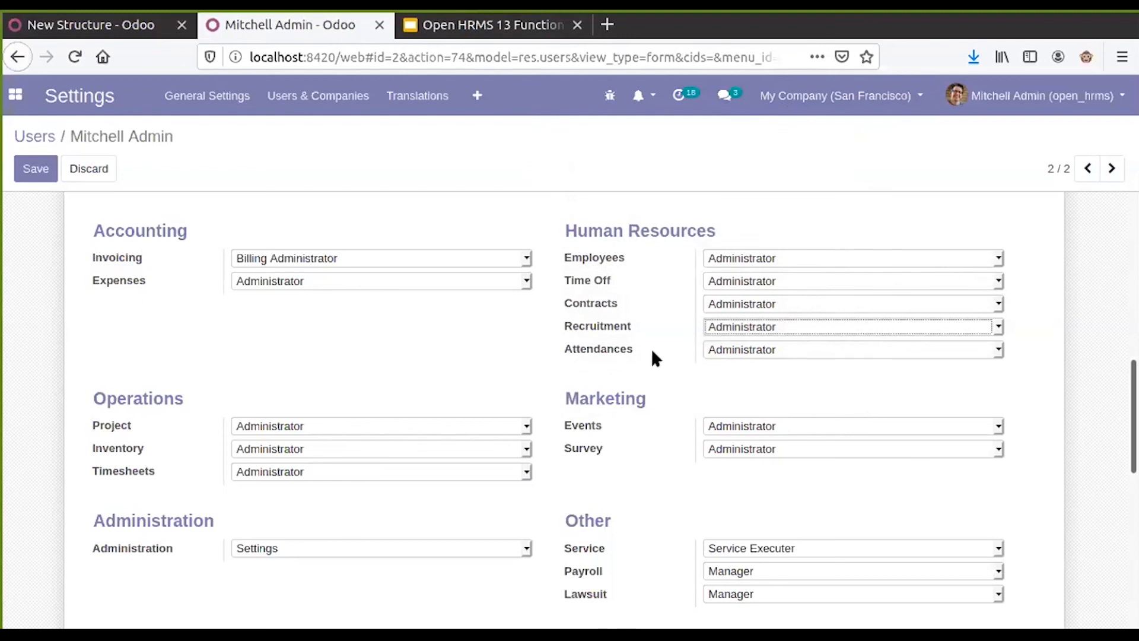
pyautogui.click(738, 352)
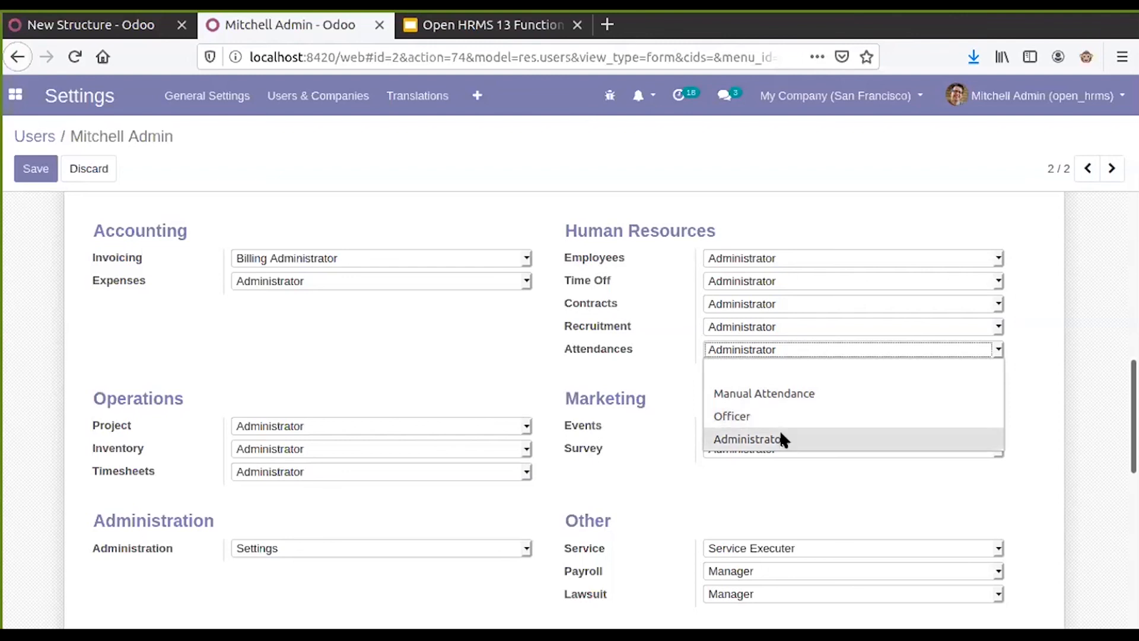
pyautogui.click(677, 466)
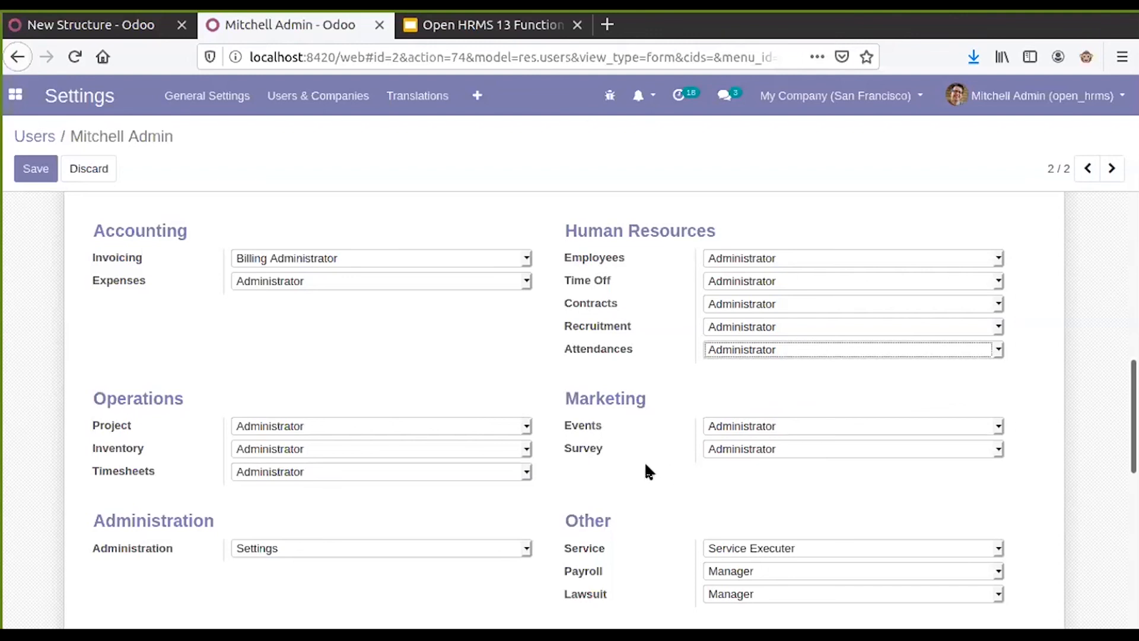
# Check the access levels offered for Payroll and Lawsuit in the Other section of the user's access rights.
pyautogui.scroll(-2, 647, 472)
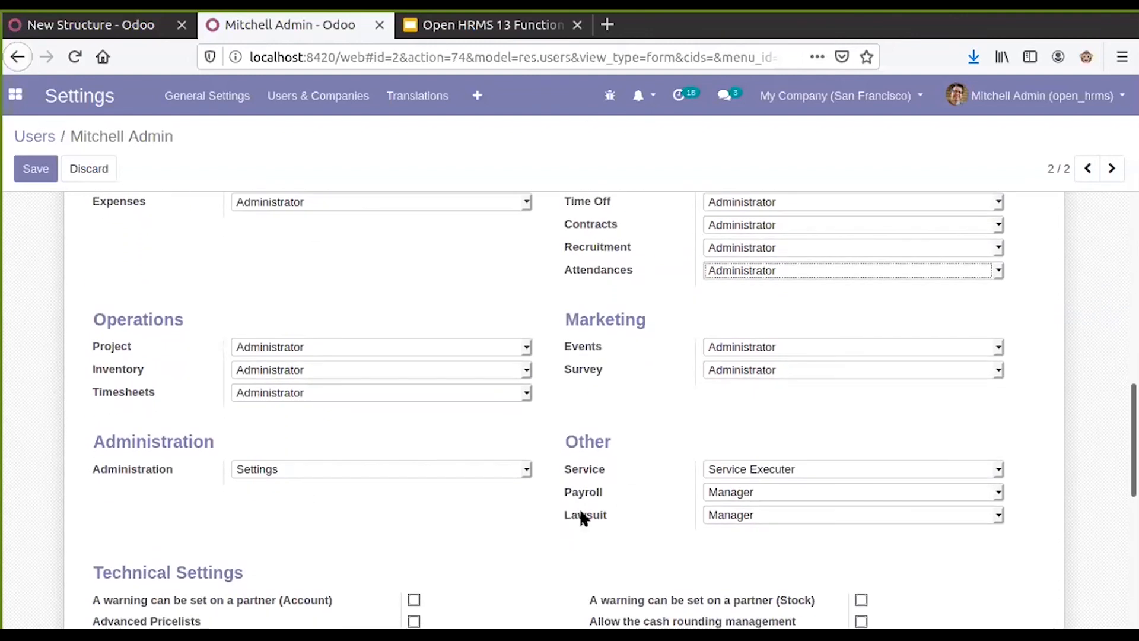
pyautogui.click(761, 492)
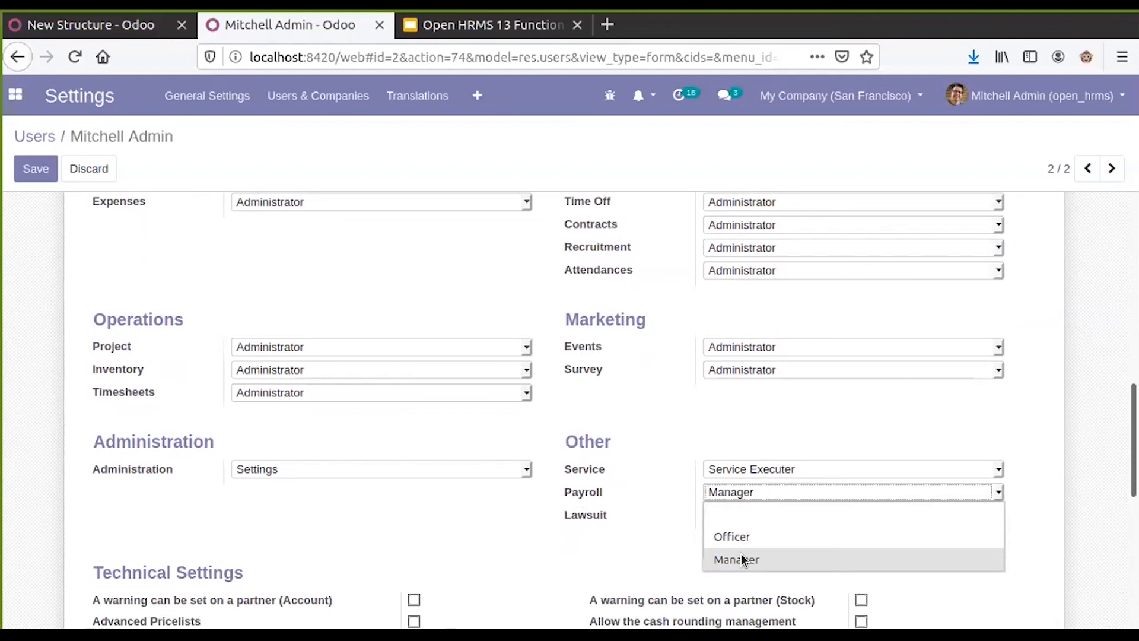
pyautogui.click(665, 528)
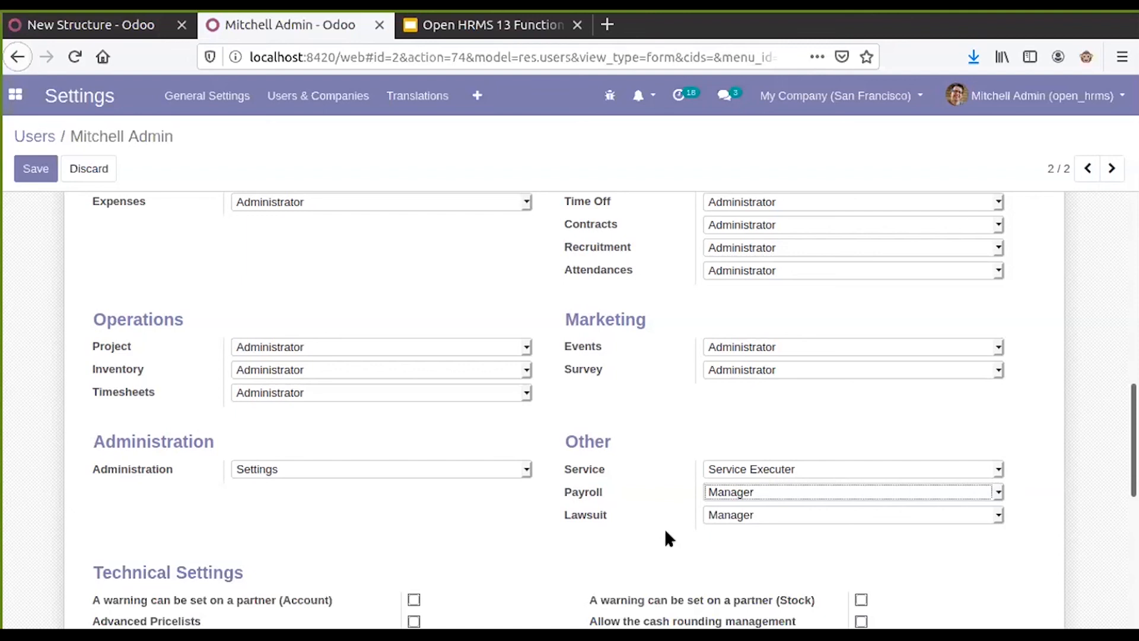
pyautogui.click(721, 516)
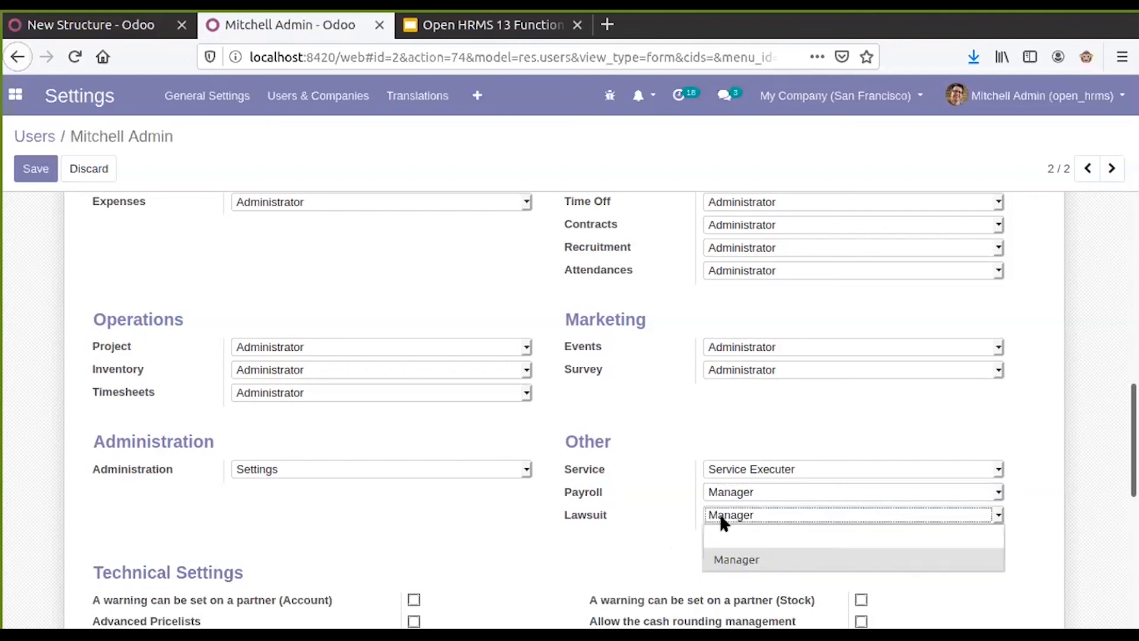
pyautogui.click(743, 557)
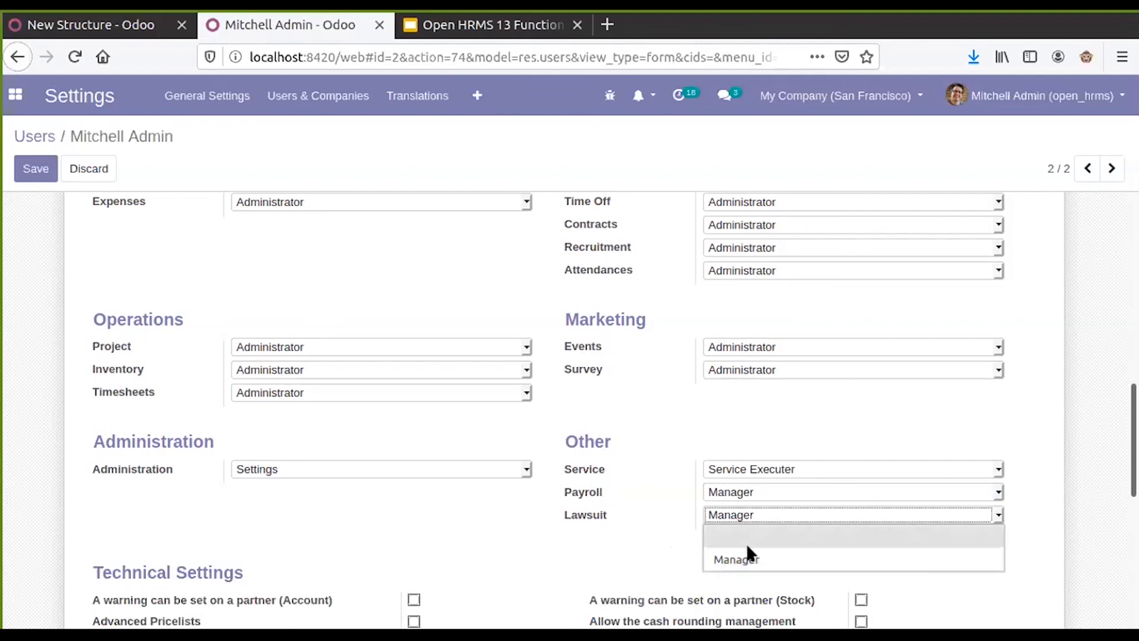
# Leave the user record without saving and open the Resignation app's employee resignation list.
pyautogui.scroll(5, 358, 283)
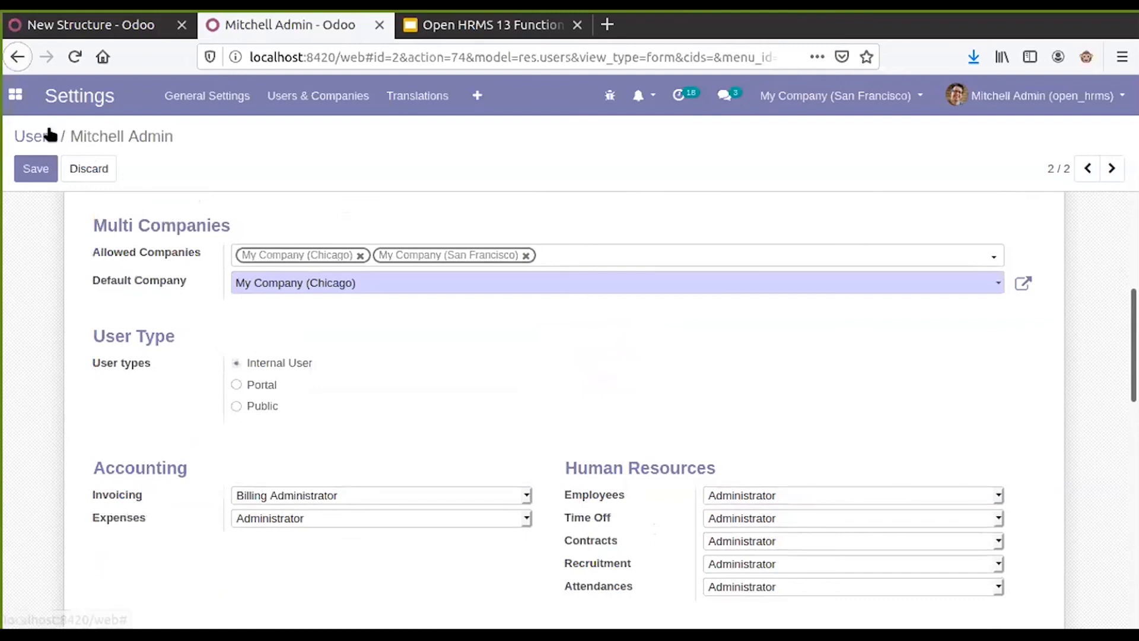
pyautogui.click(32, 135)
pyautogui.click(16, 94)
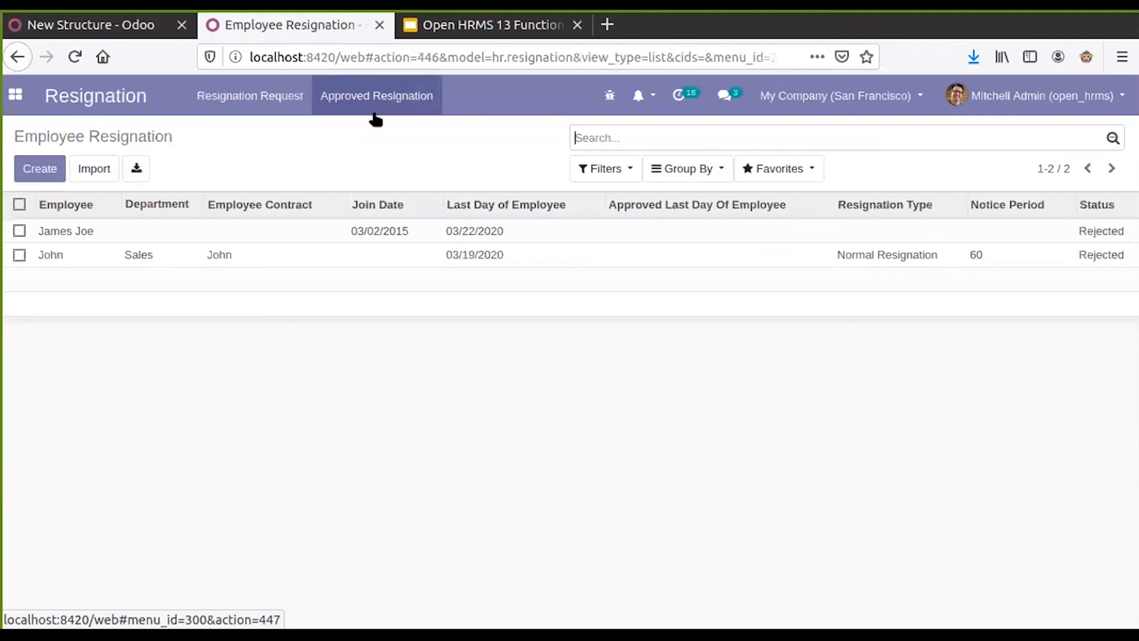
# Try to create a resignation request while My Company (San Francisco) is the active company.
pyautogui.click(48, 170)
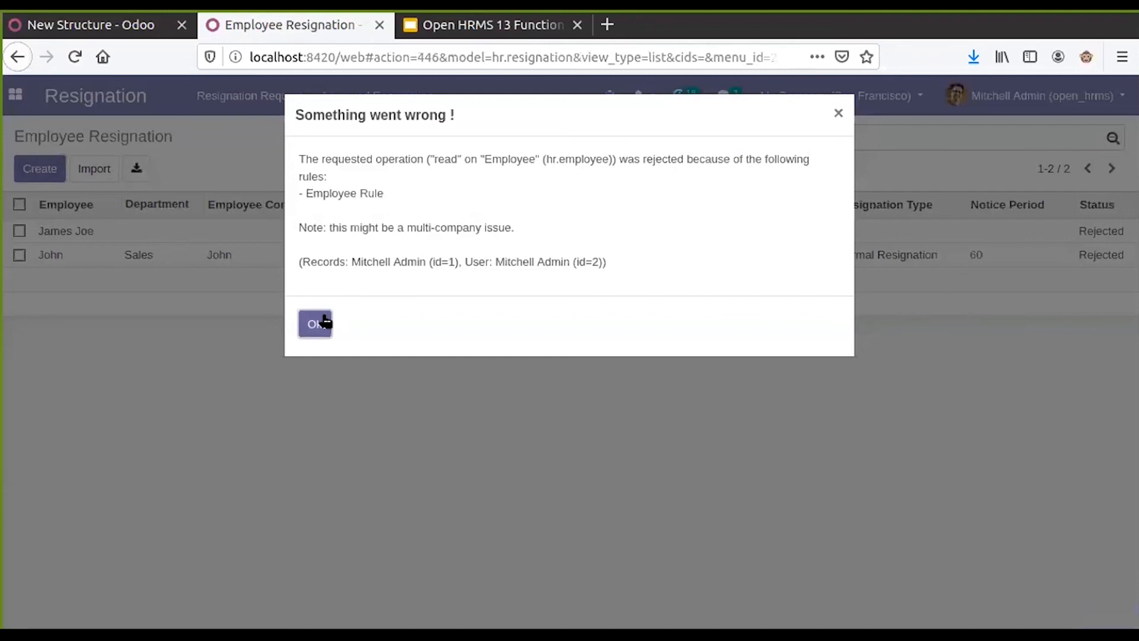
pyautogui.click(315, 323)
pyautogui.click(50, 166)
pyautogui.press('Escape')
# Switch the active company to My Company (Chicago) and start a new resignation request.
pyautogui.click(806, 96)
pyautogui.click(772, 140)
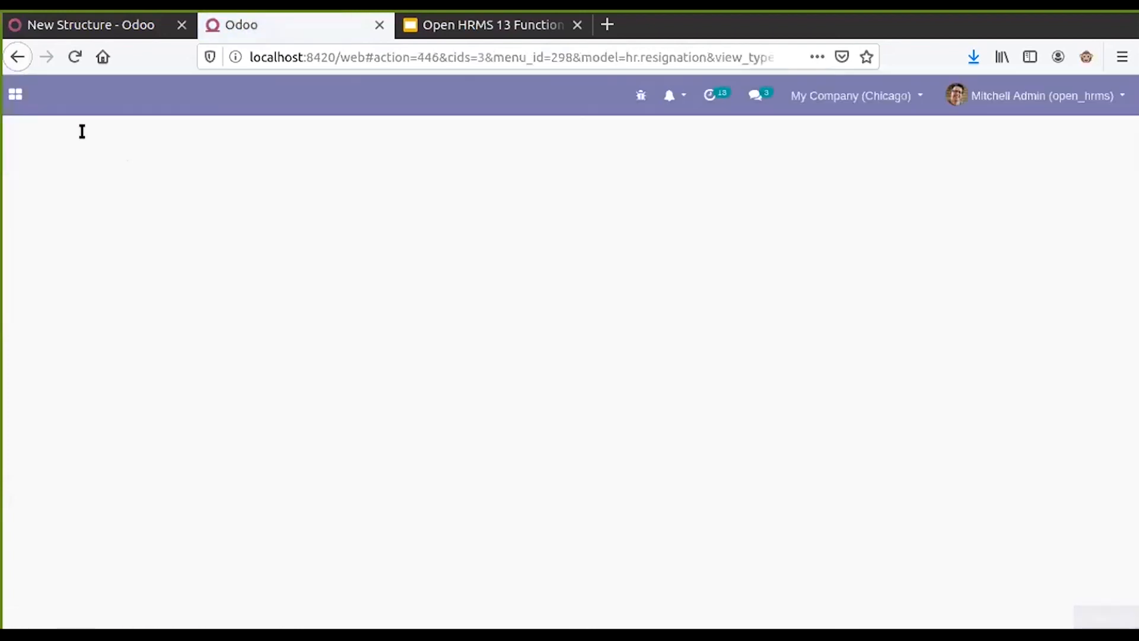
pyautogui.click(48, 175)
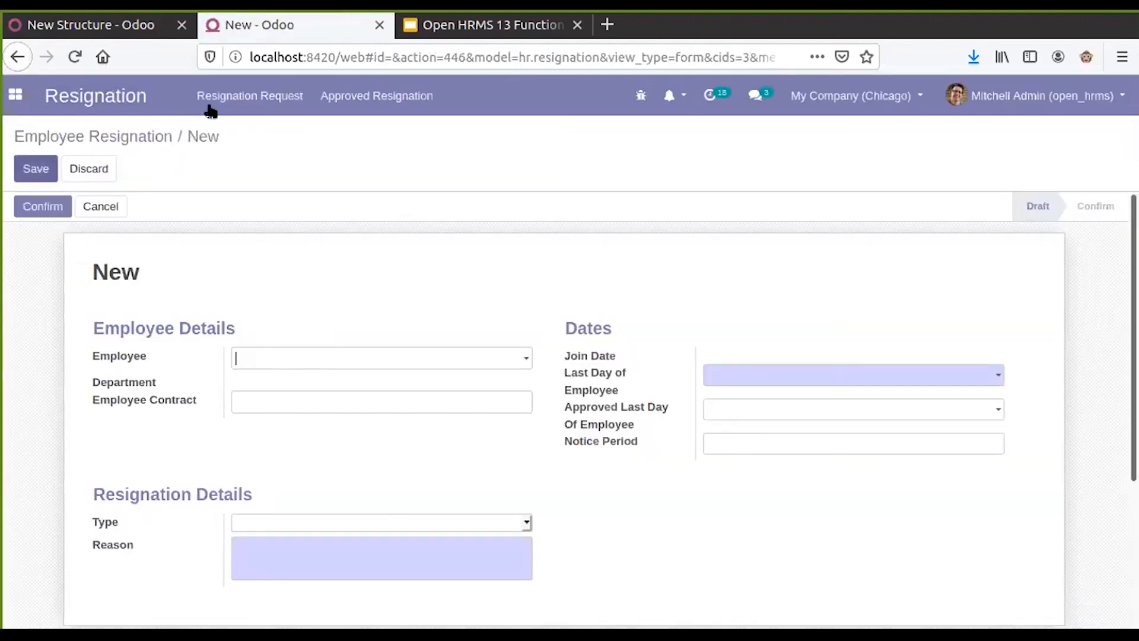
pyautogui.click(48, 136)
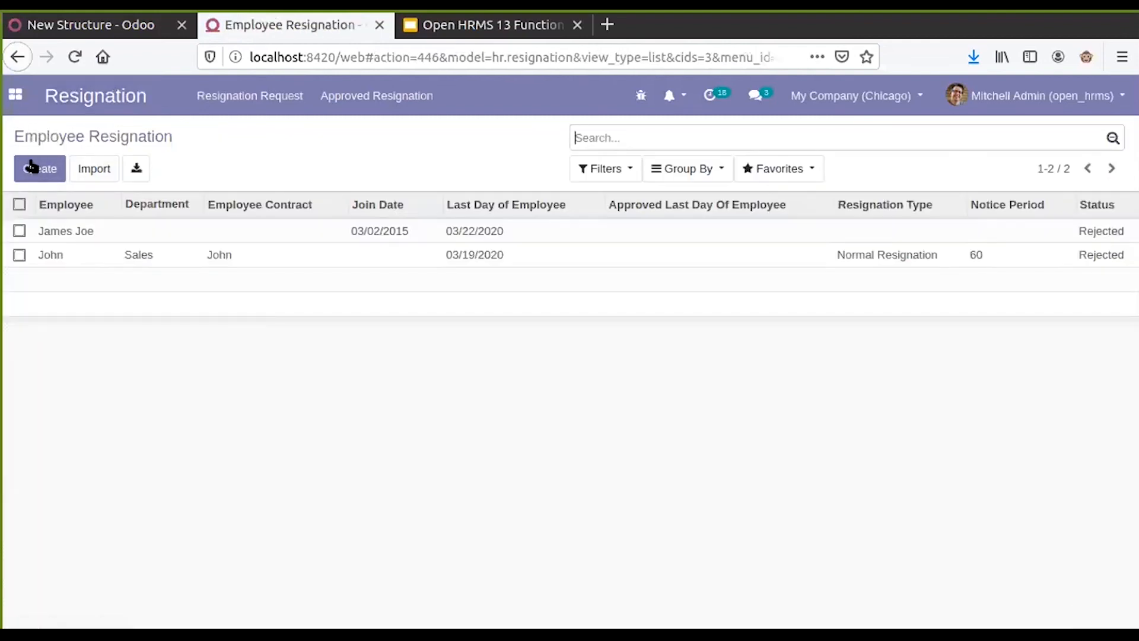
pyautogui.click(34, 168)
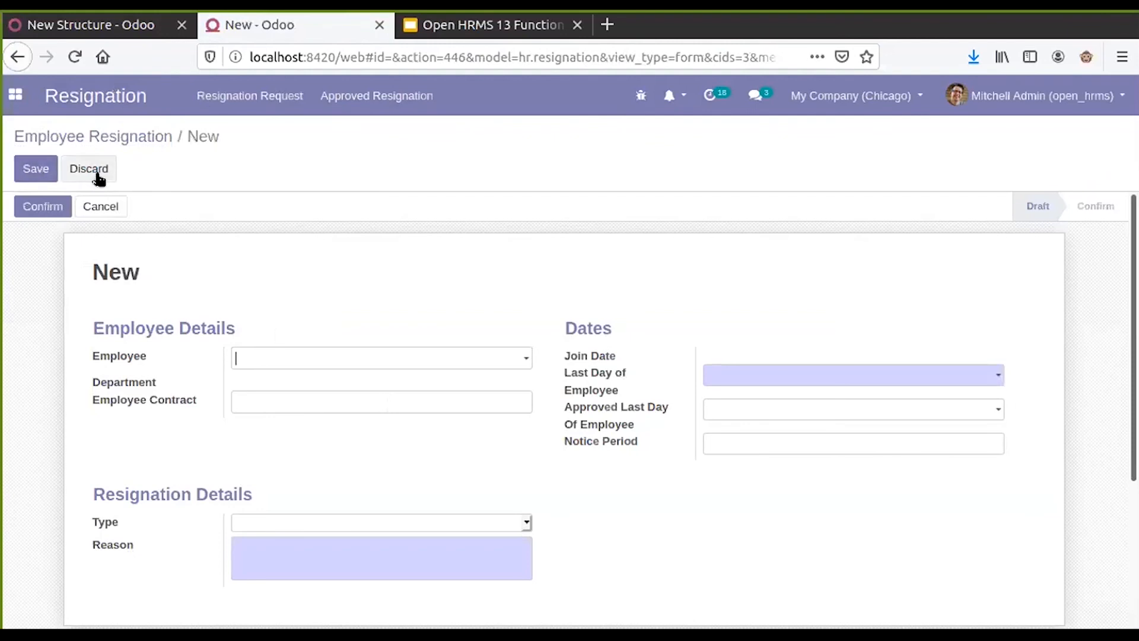
# Choose the third listed employee for the resignation request and set the last day of employee to 03/31/2020.
pyautogui.click(355, 359)
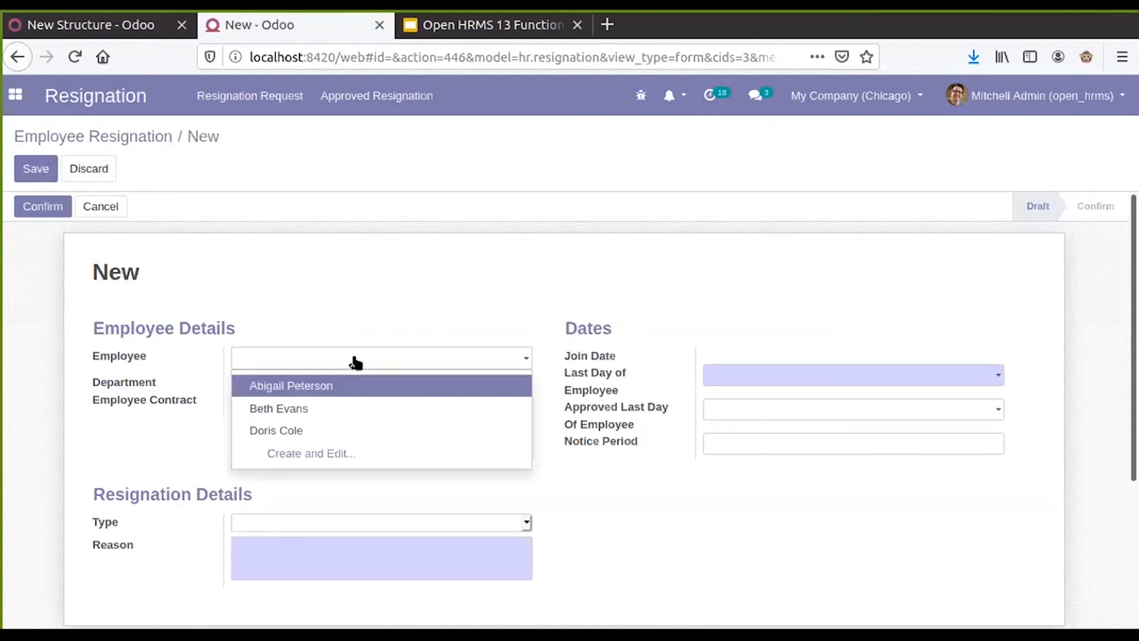
pyautogui.click(325, 432)
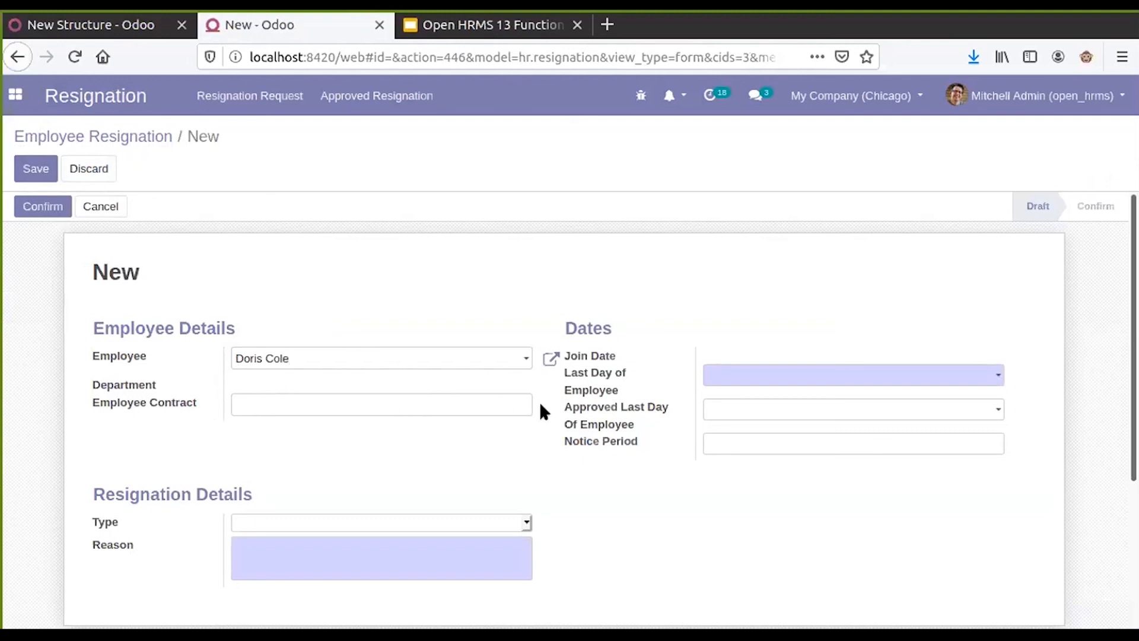
pyautogui.click(768, 376)
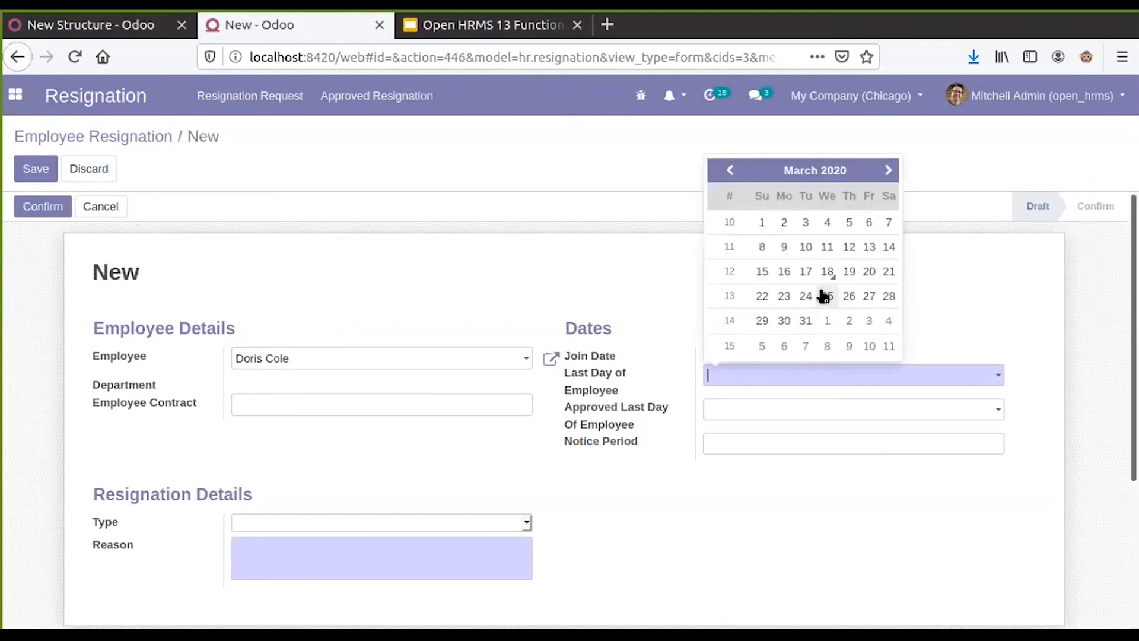
pyautogui.click(805, 322)
pyautogui.click(771, 410)
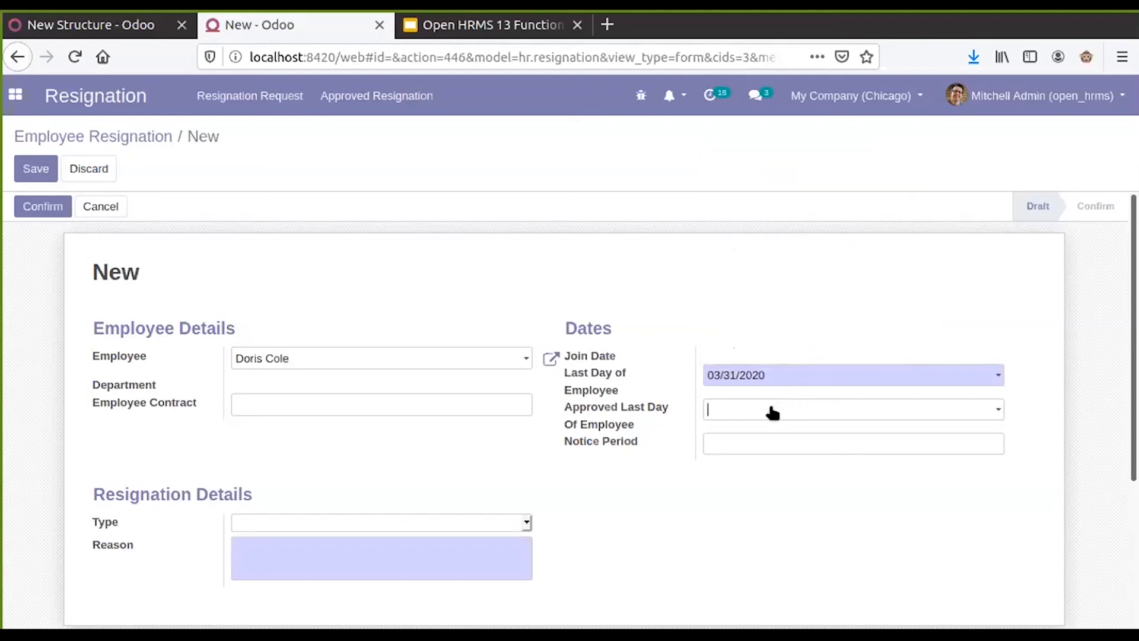
pyautogui.click(611, 419)
pyautogui.click(715, 443)
# Set the resignation type to Normal Resignation with the reason "Tets" and try to confirm the request.
pyautogui.click(308, 521)
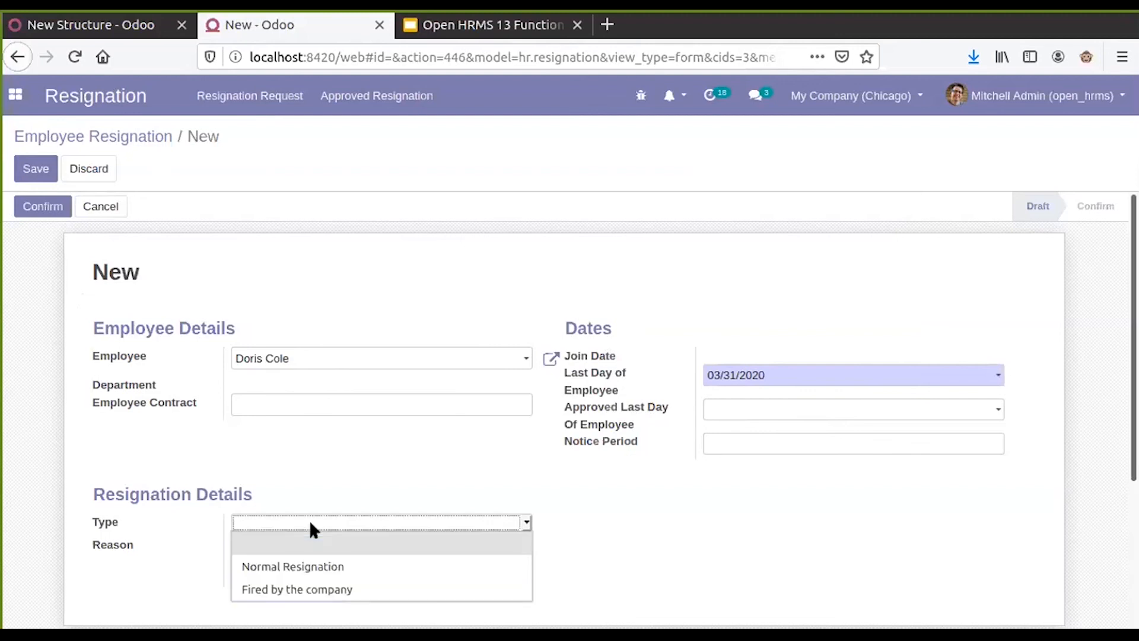
pyautogui.click(309, 567)
pyautogui.click(297, 556)
pyautogui.write('Tets')
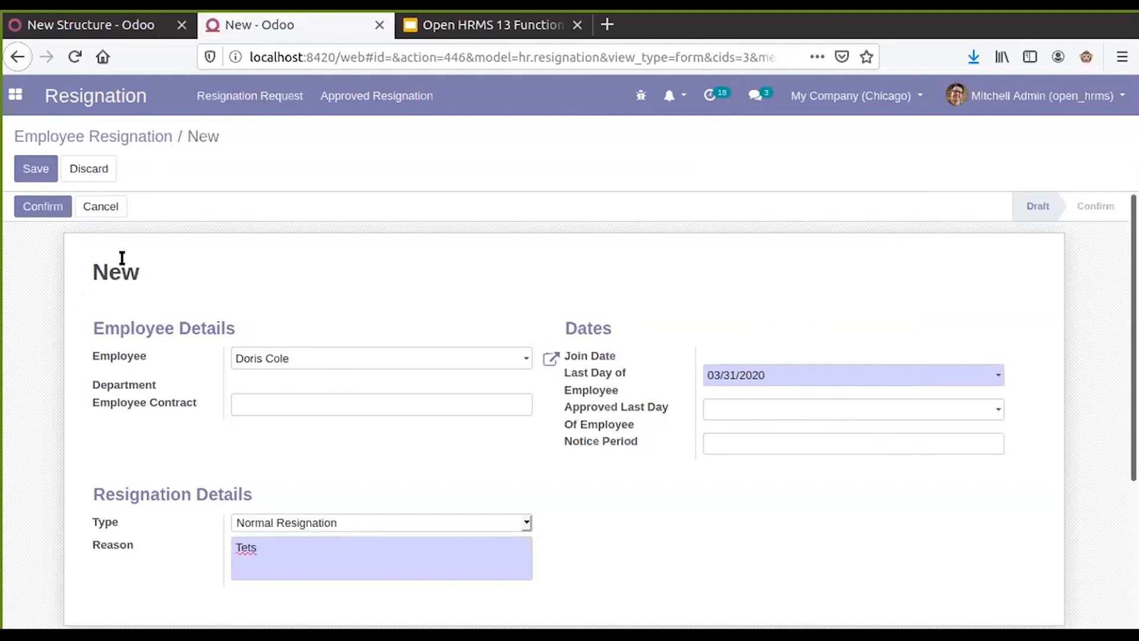
pyautogui.click(60, 208)
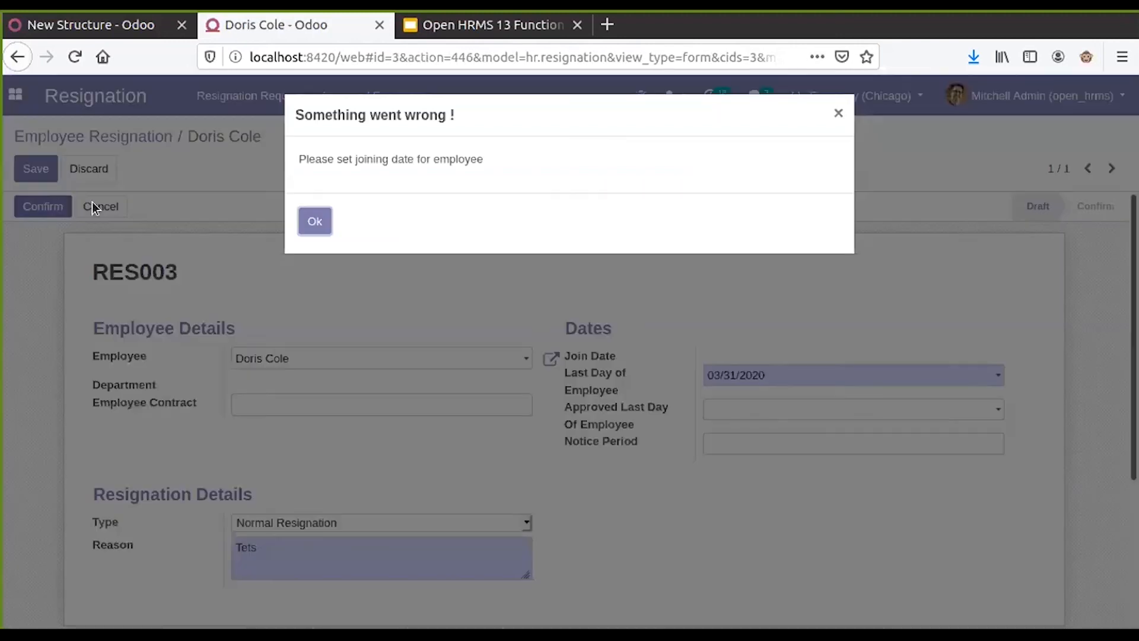
pyautogui.click(306, 229)
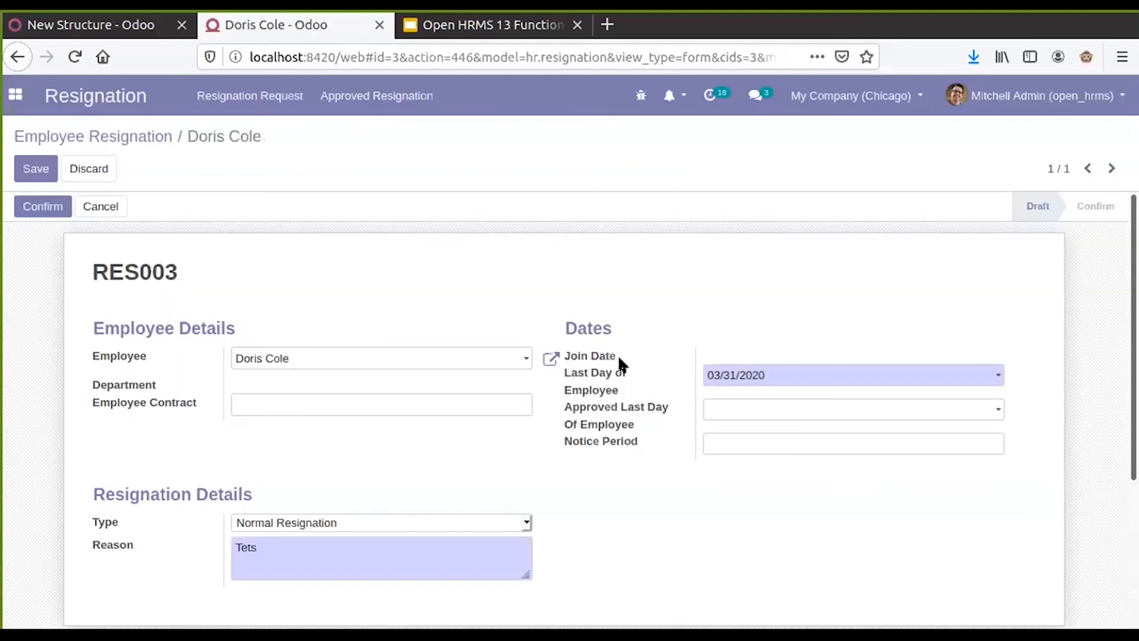
# Open the linked employee record and look through its work, private and HR information for a joining date.
pyautogui.click(551, 358)
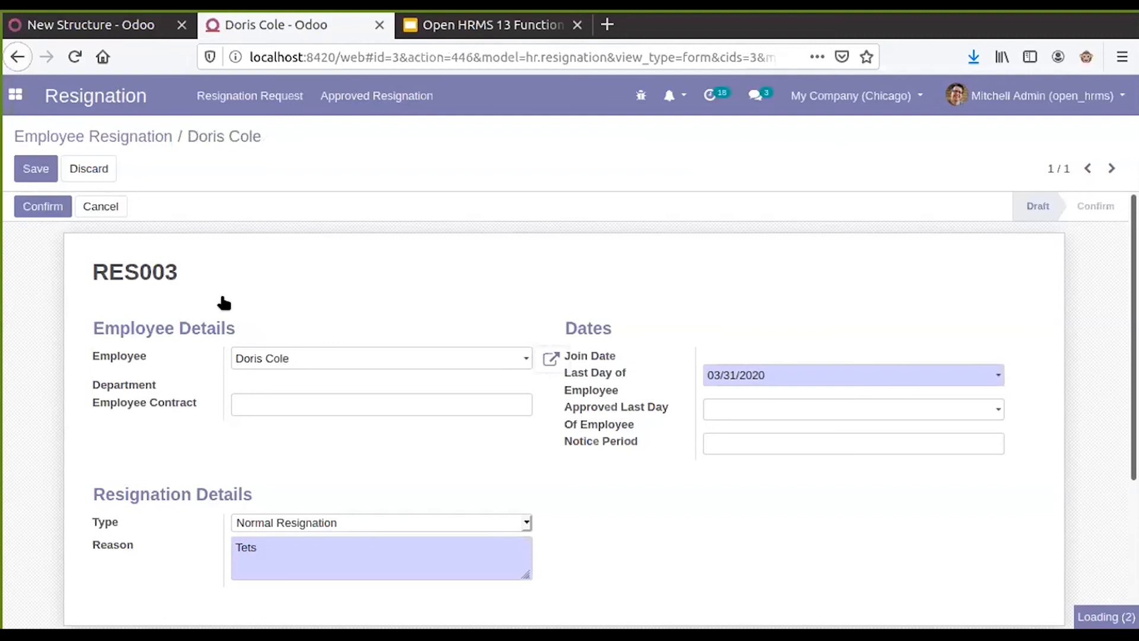
pyautogui.scroll(-3, 347, 291)
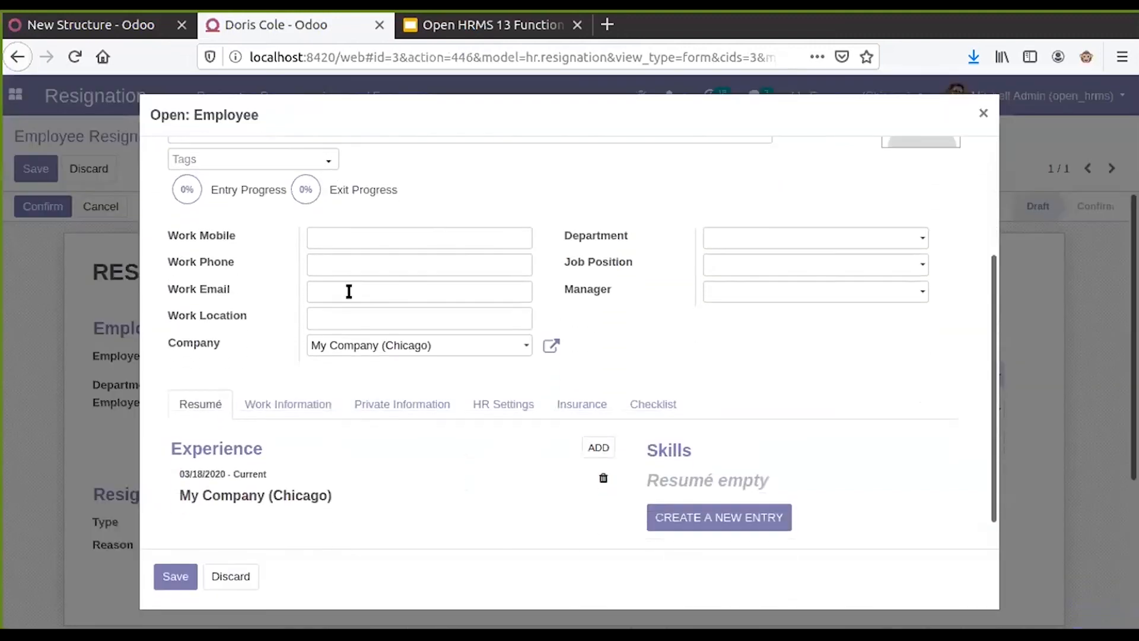
pyautogui.scroll(-1, 332, 370)
pyautogui.click(315, 370)
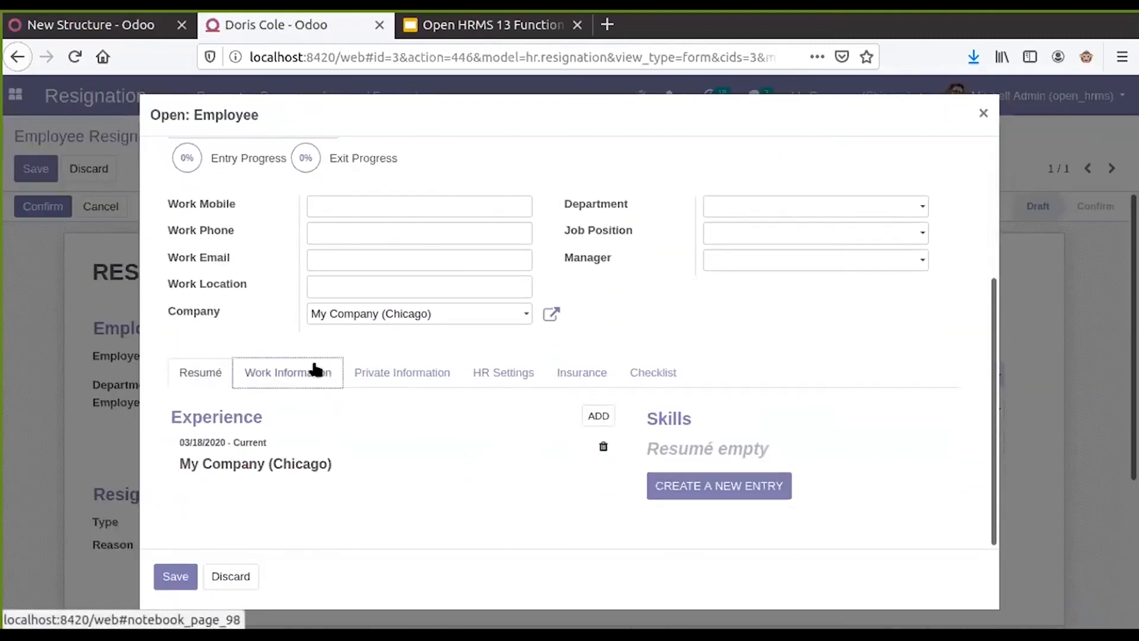
pyautogui.click(436, 373)
pyautogui.scroll(-3, 433, 373)
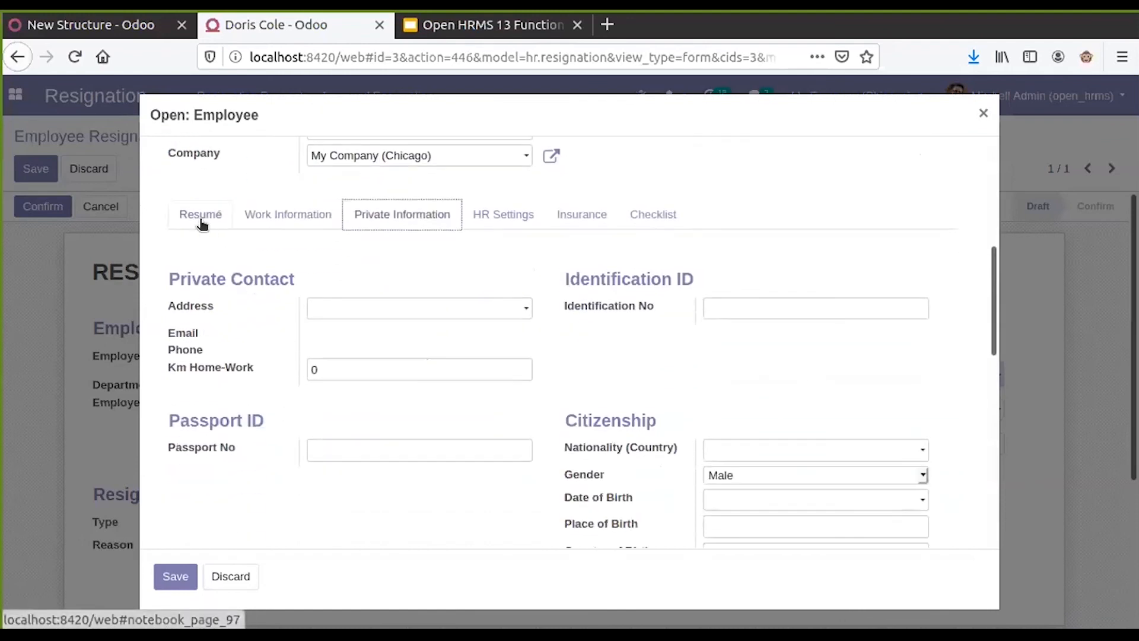
pyautogui.click(269, 228)
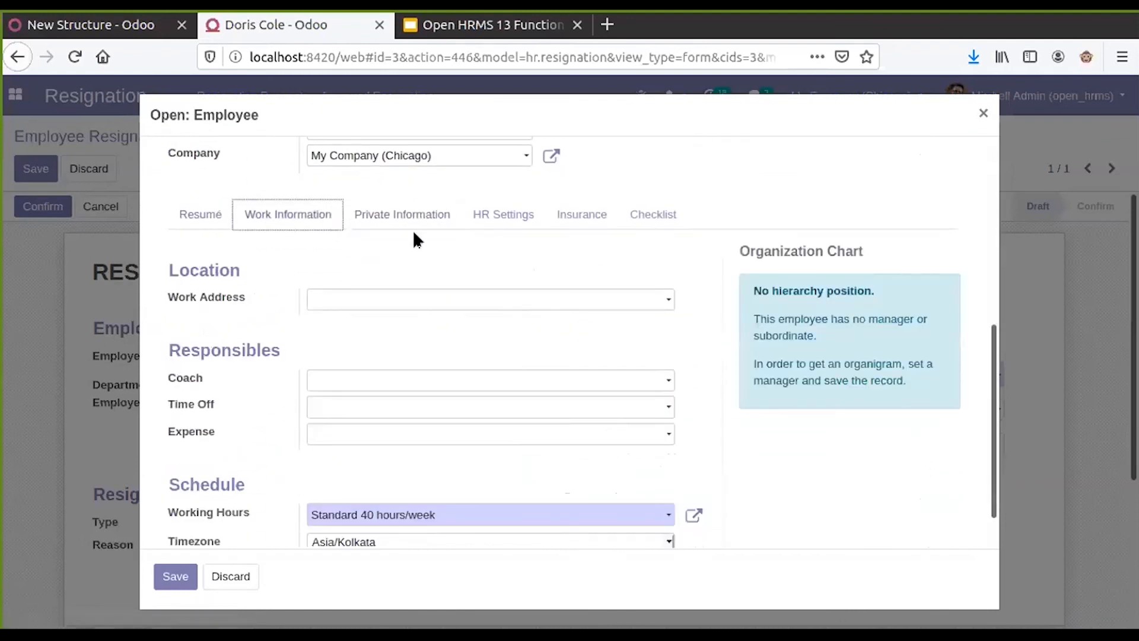
pyautogui.scroll(-1, 414, 236)
pyautogui.scroll(2, 414, 225)
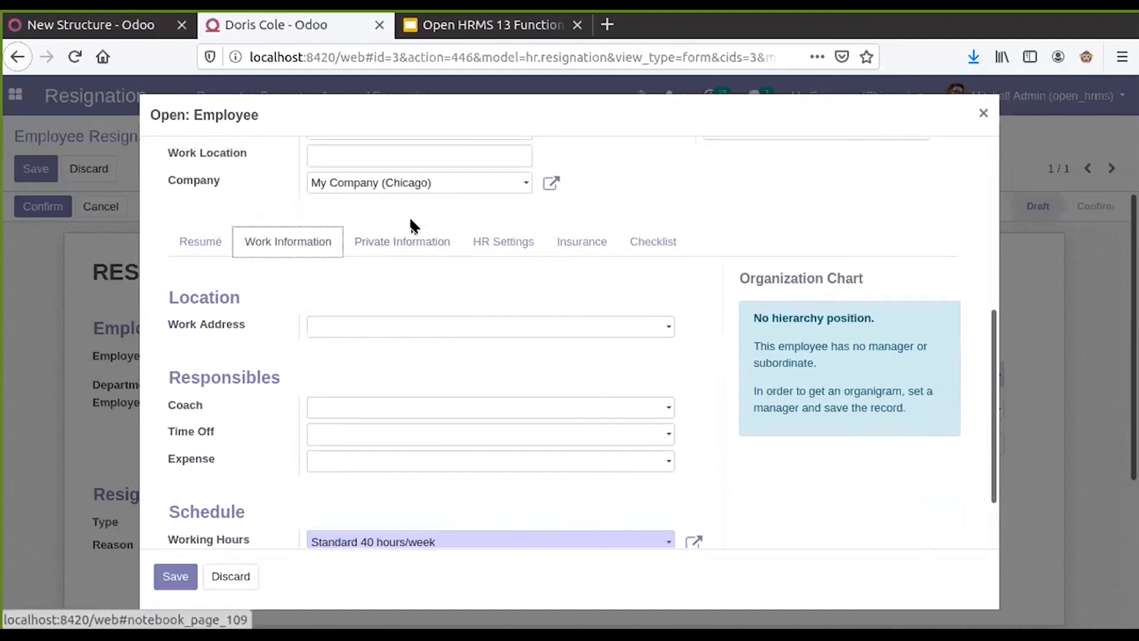
pyautogui.click(415, 238)
pyautogui.scroll(3, 412, 236)
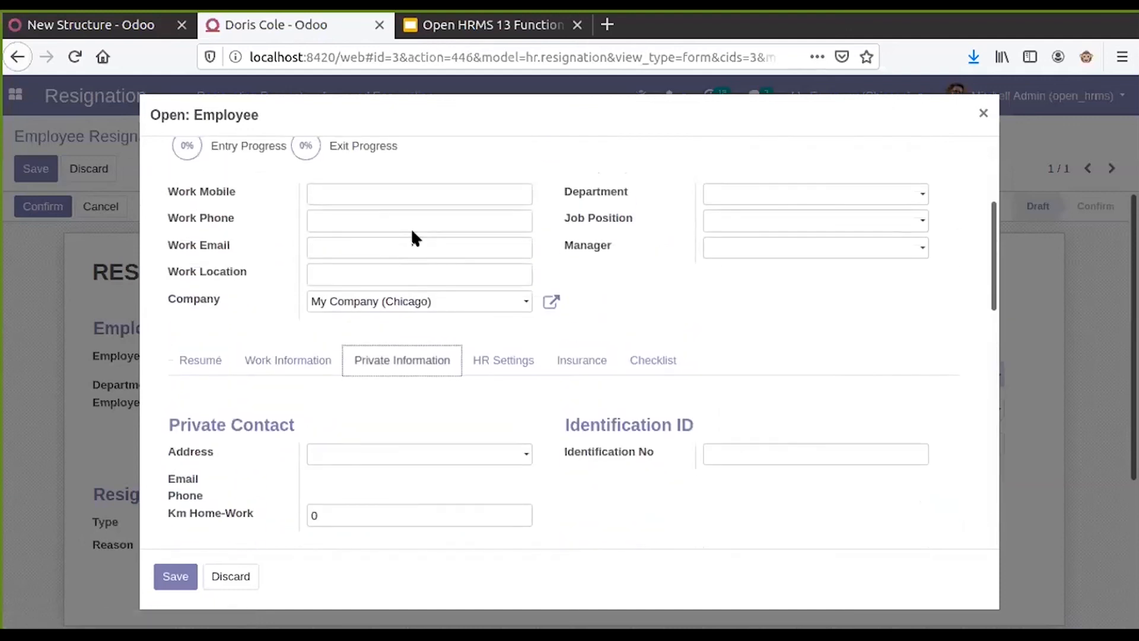
pyautogui.scroll(-1, 412, 236)
pyautogui.scroll(-3, 413, 234)
pyautogui.scroll(-6, 412, 233)
pyautogui.scroll(-5, 413, 235)
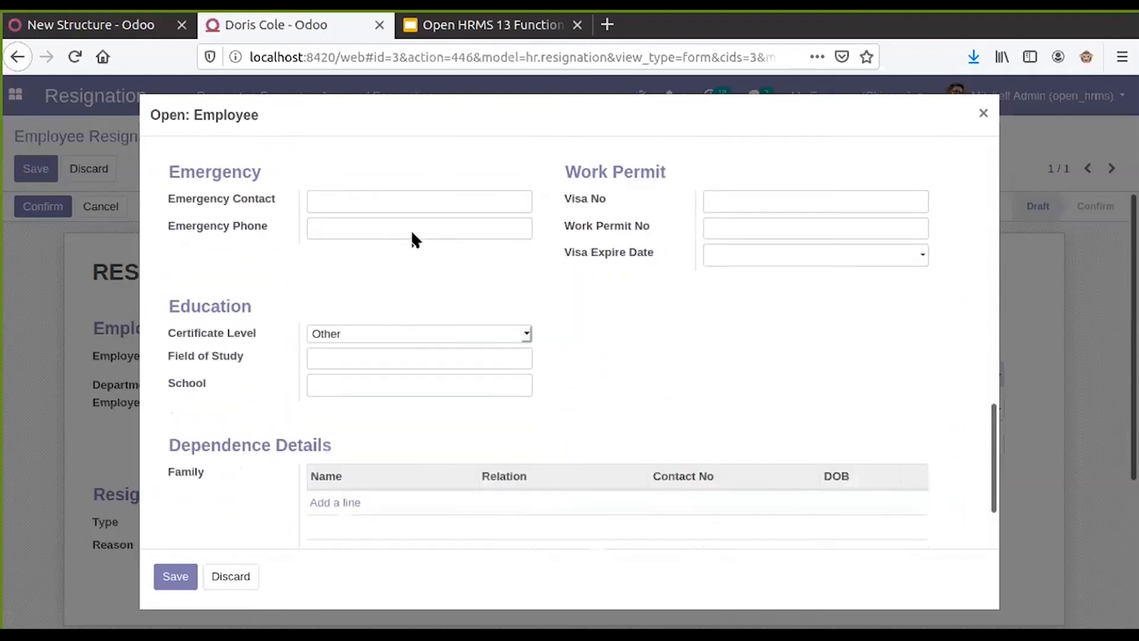
pyautogui.scroll(10, 413, 234)
pyautogui.scroll(5, 413, 237)
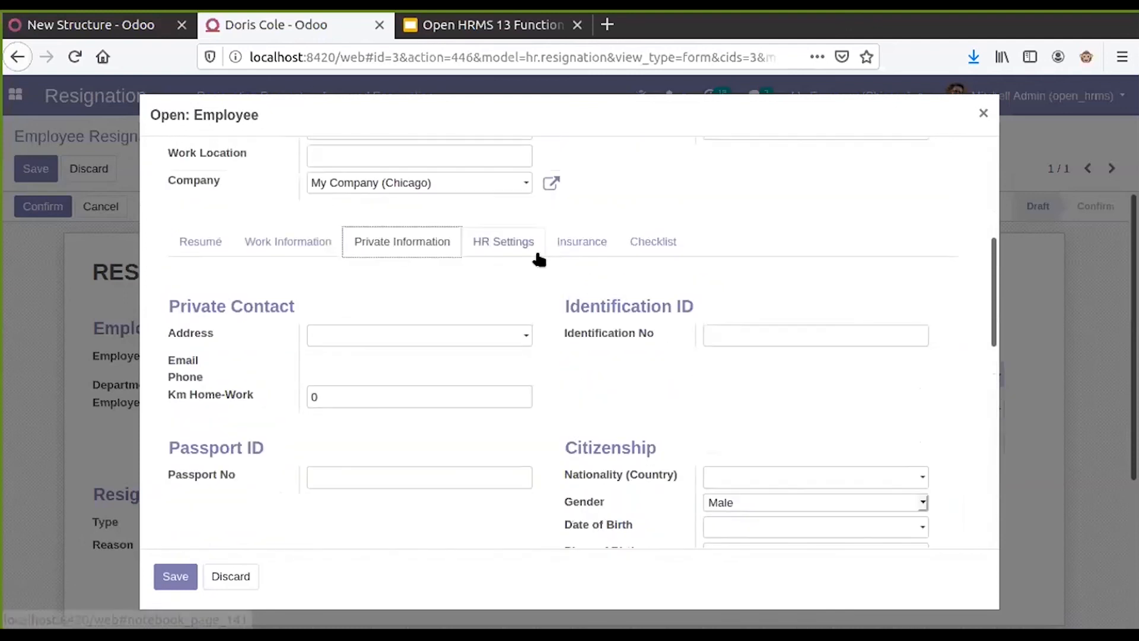
pyautogui.click(532, 252)
pyautogui.scroll(5, 578, 262)
pyautogui.scroll(2, 559, 267)
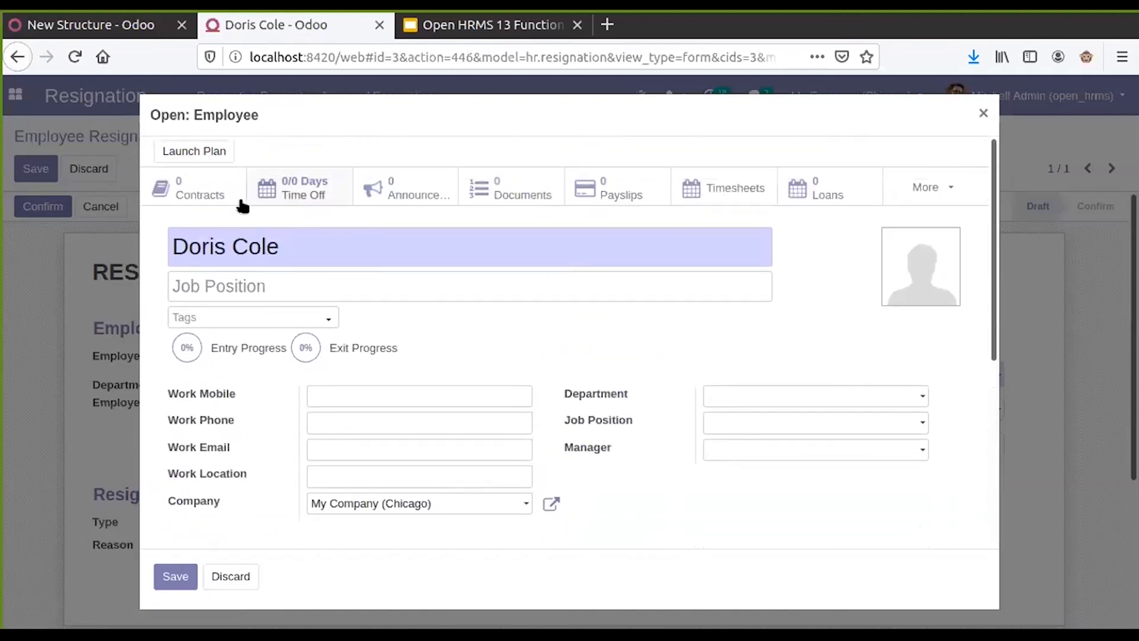
# Create a new contract from the employee's contracts, using the employee's first name as the contract reference.
pyautogui.click(207, 202)
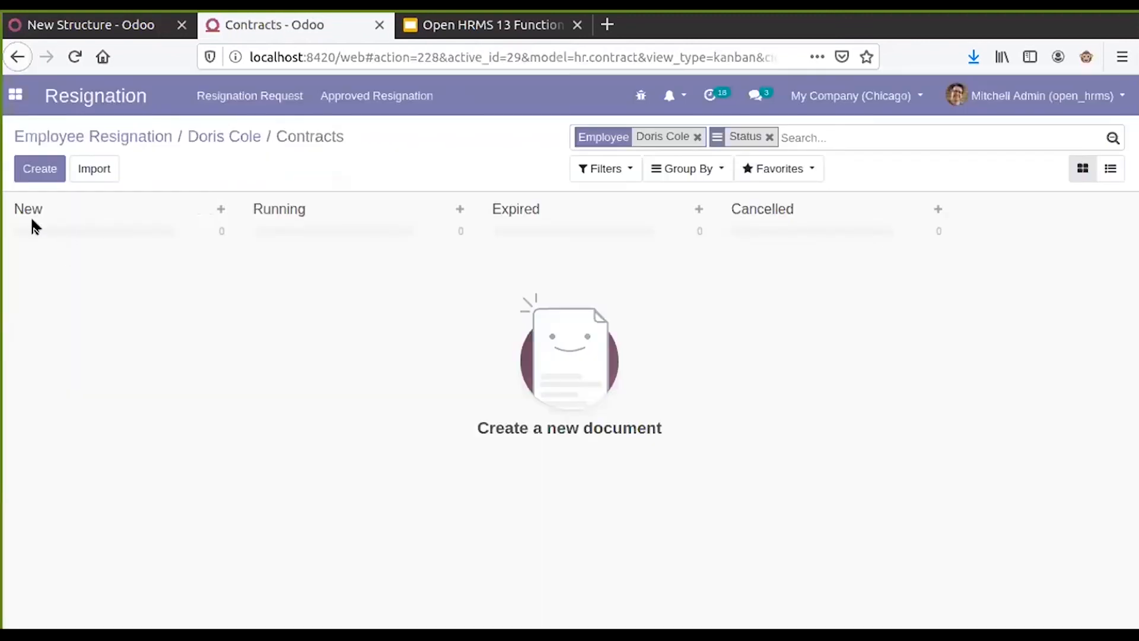
pyautogui.click(44, 168)
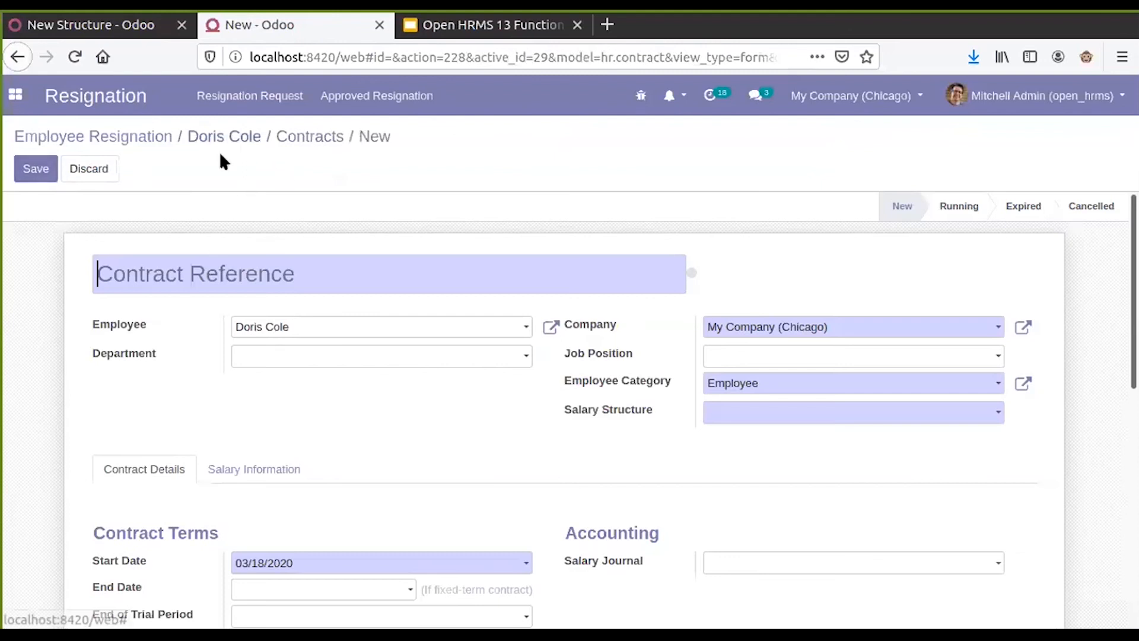
pyautogui.write('Doris')
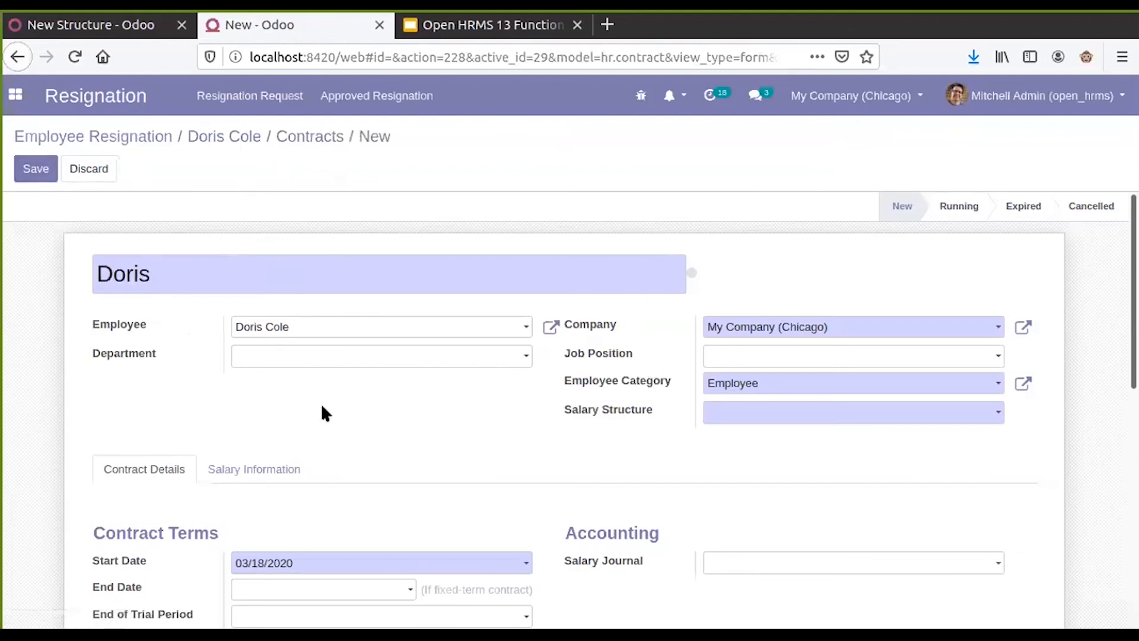
# Set the contract's start date to 12/30/2018.
pyautogui.scroll(-2, 322, 404)
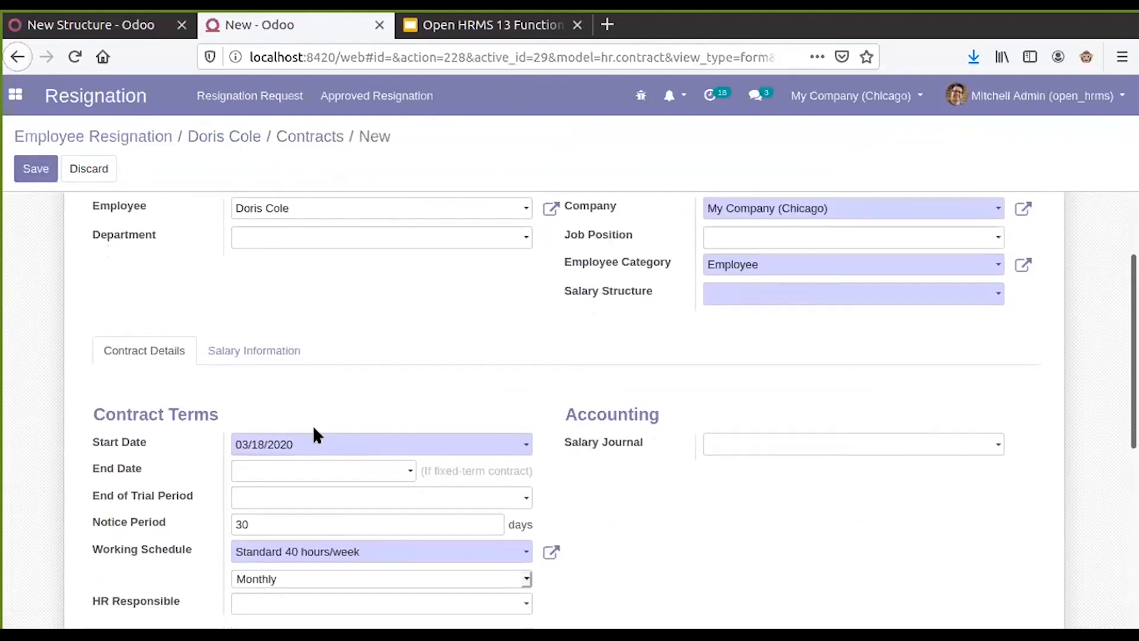
pyautogui.click(317, 446)
pyautogui.click(327, 241)
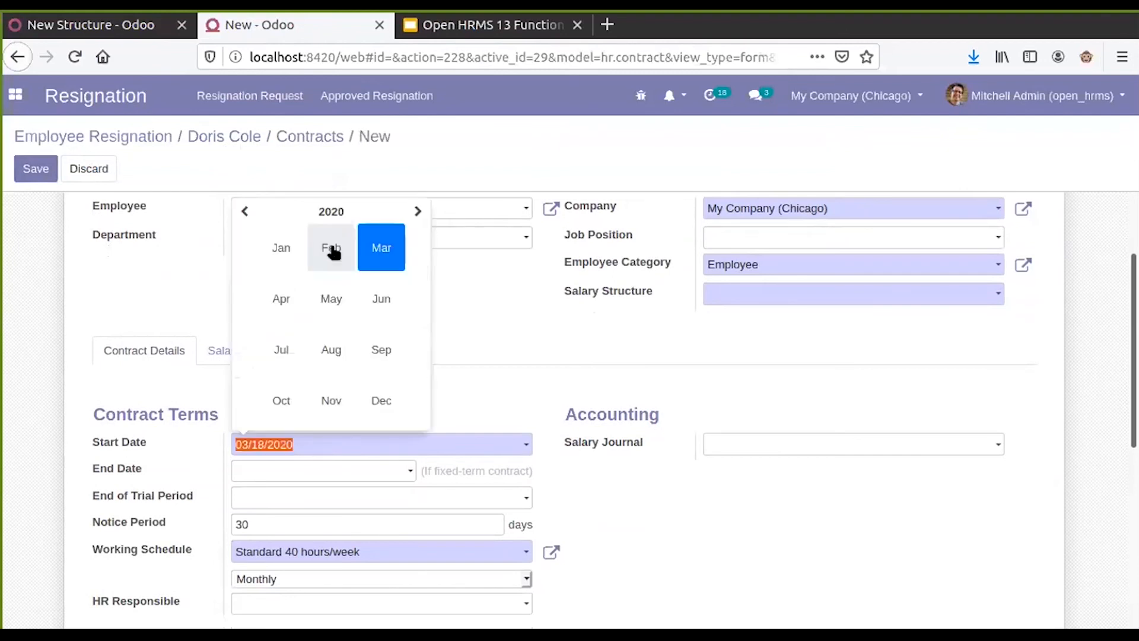
pyautogui.click(331, 213)
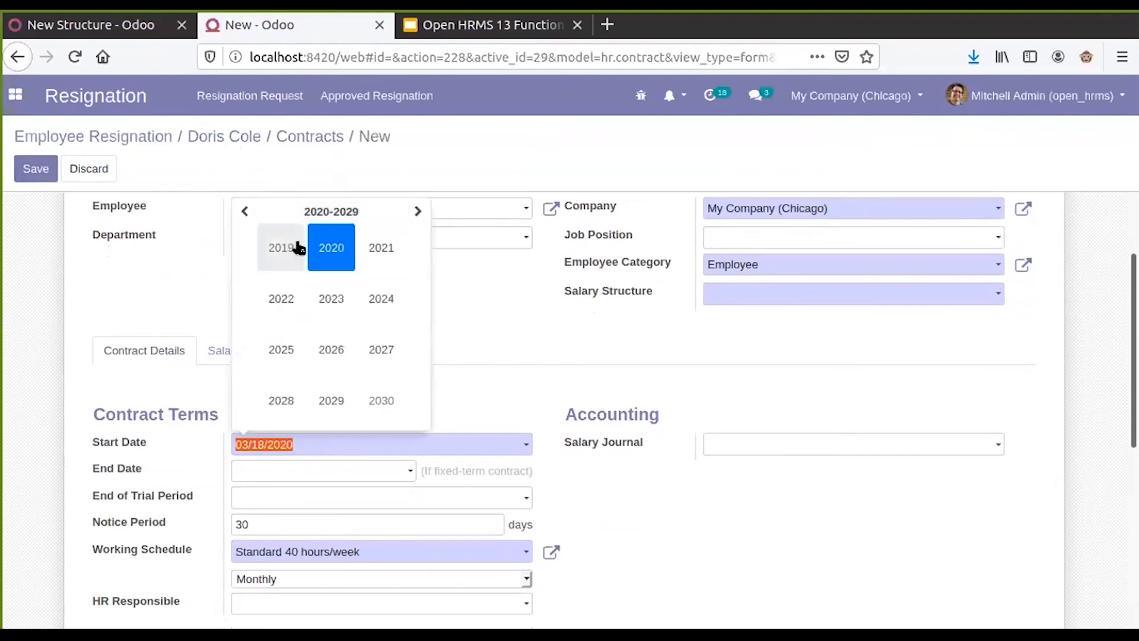
pyautogui.click(293, 249)
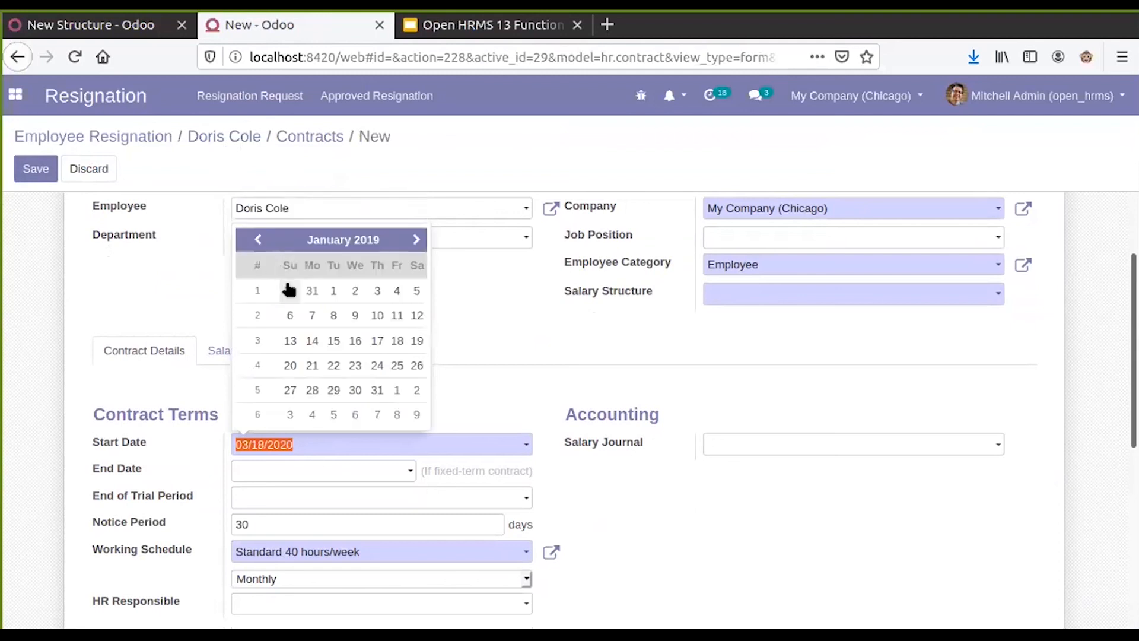
pyautogui.click(289, 290)
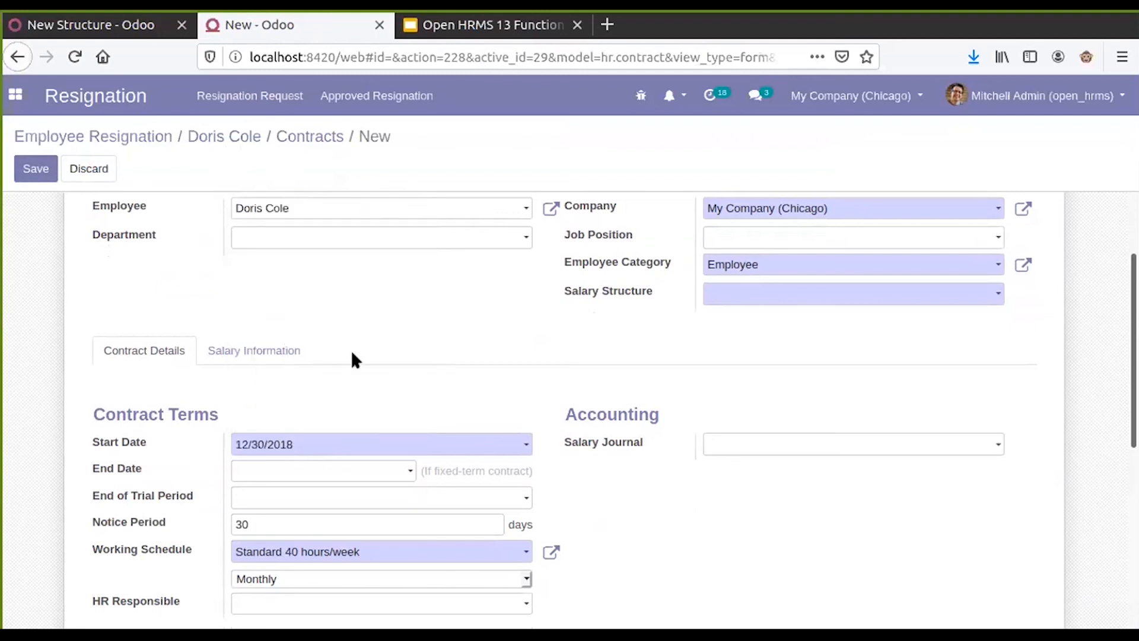
# Set the salary structure to Base for new structures, save the contract and move it to Running.
pyautogui.scroll(3, 279, 373)
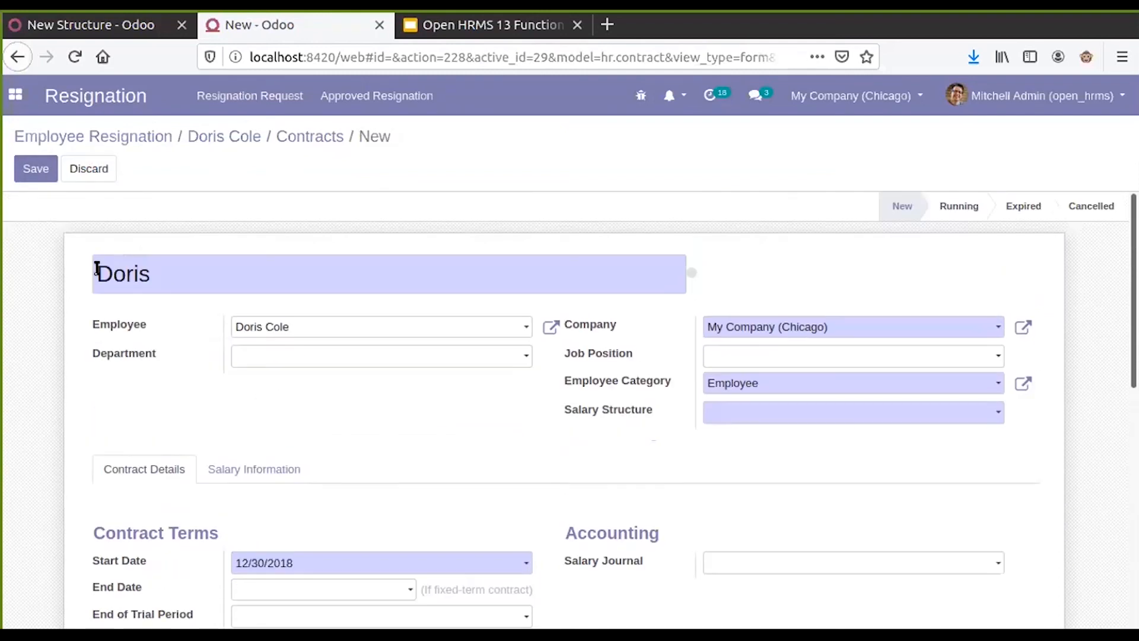
pyautogui.click(52, 176)
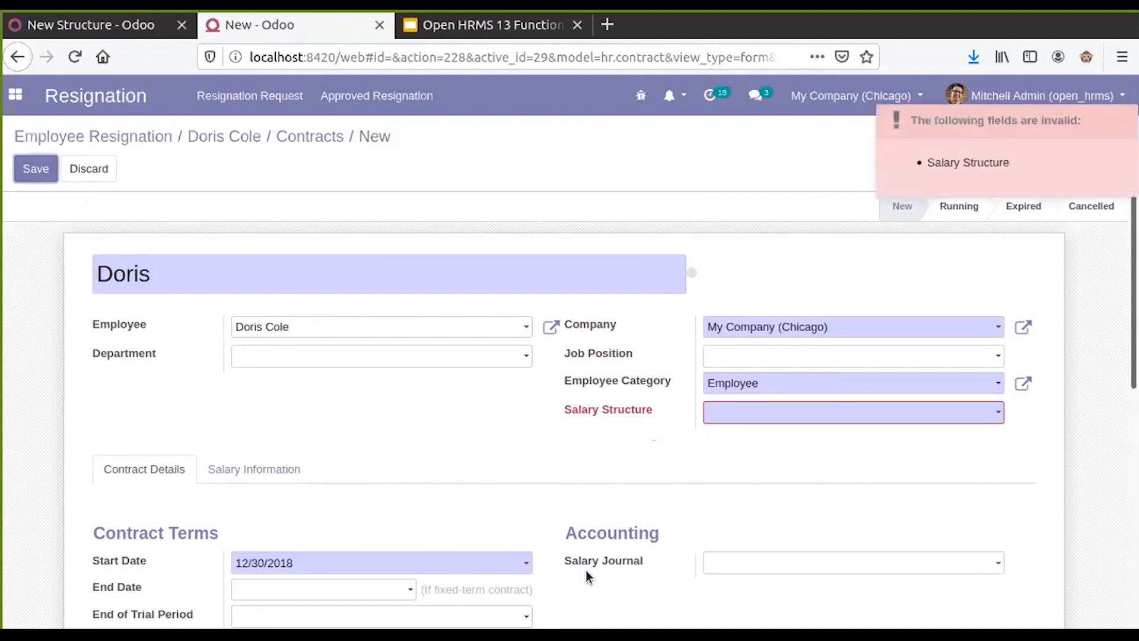
pyautogui.click(776, 416)
pyautogui.click(789, 441)
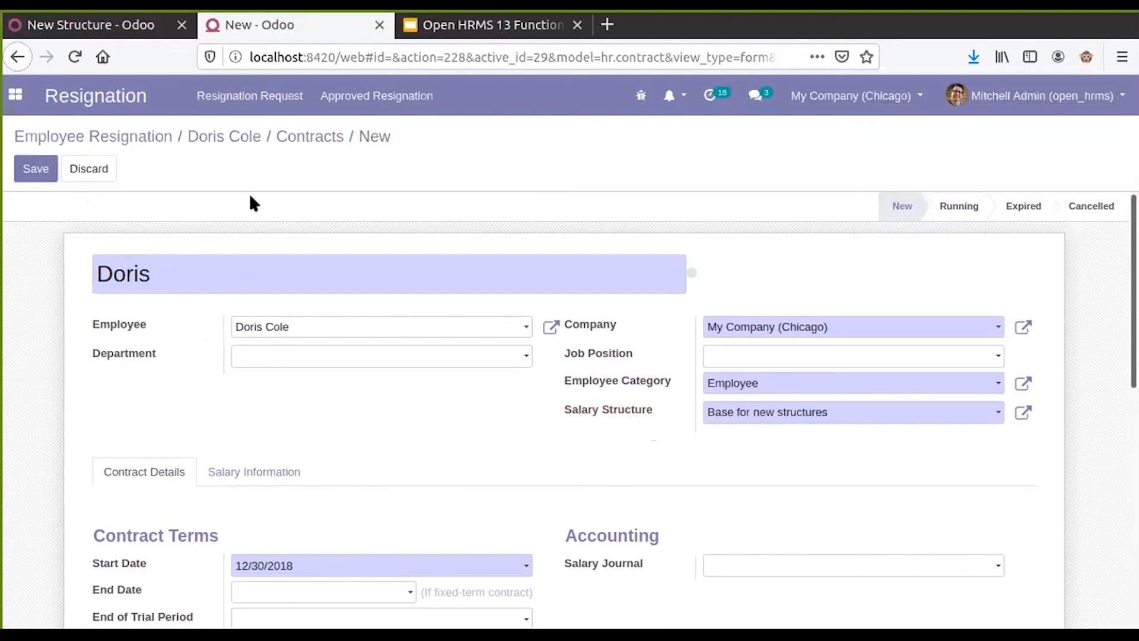
pyautogui.click(32, 172)
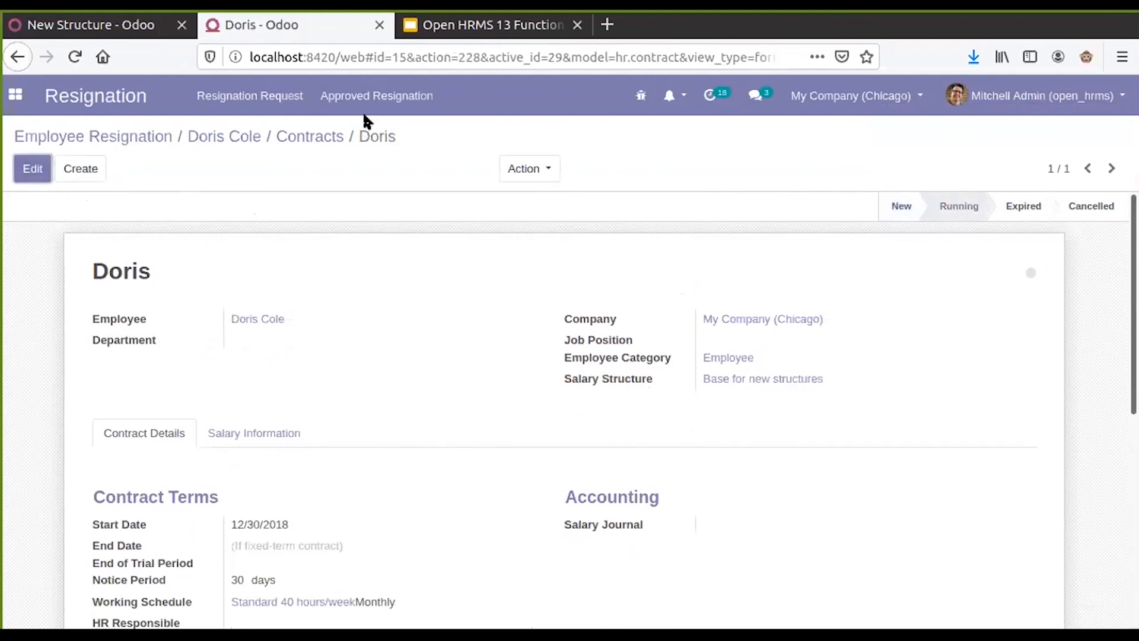
# Return to the employee's resignation request, put it in edit mode and try again to confirm it.
pyautogui.click(294, 140)
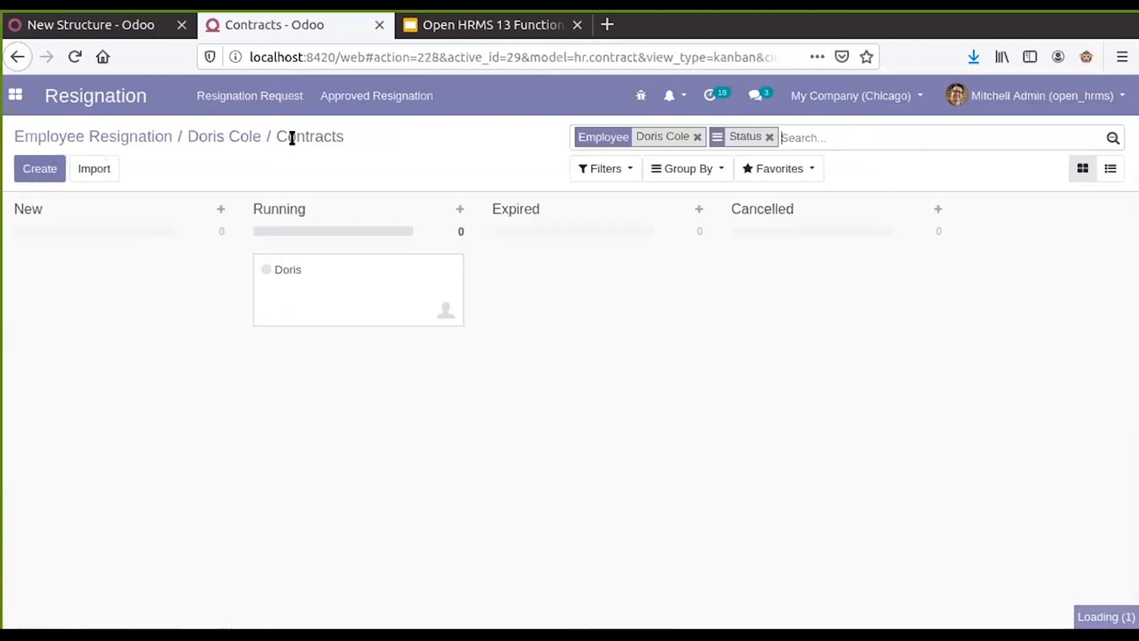
pyautogui.click(229, 140)
pyautogui.click(36, 206)
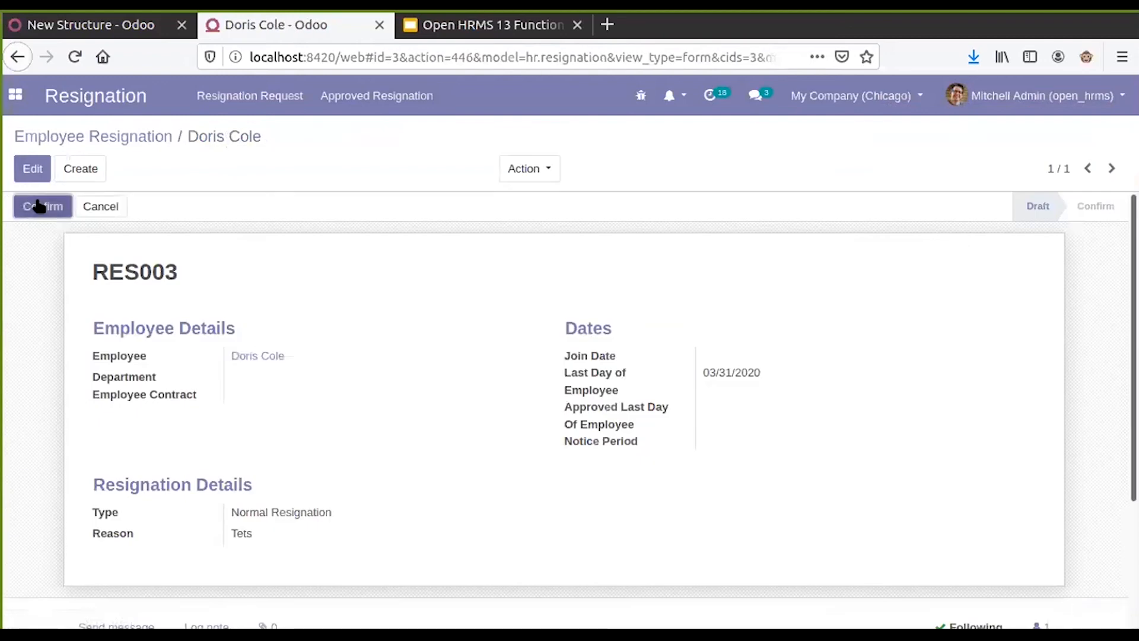
pyautogui.click(301, 222)
pyautogui.click(32, 169)
pyautogui.click(39, 215)
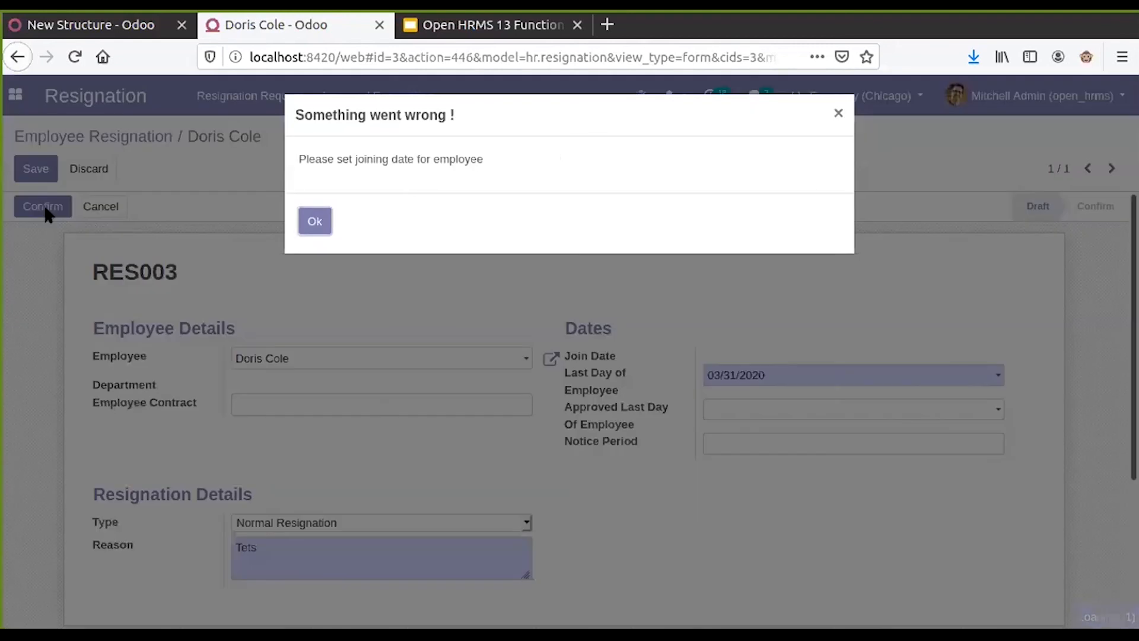
pyautogui.click(311, 221)
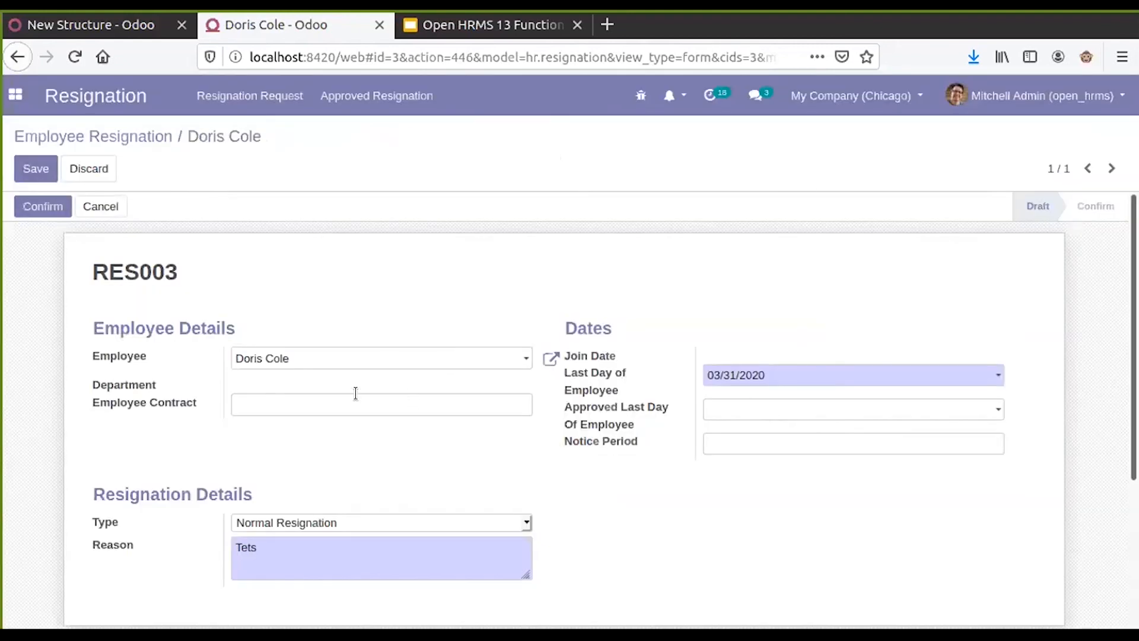
# Clear and reselect the same employee on the resignation request to load the contract details, and save the request.
pyautogui.doubleClick(455, 356)
pyautogui.click(455, 356)
pyautogui.press('BackSpace')
pyautogui.press('BackSpace')
pyautogui.press('BackSpace')
pyautogui.press('BackSpace')
pyautogui.press('BackSpace')
pyautogui.press('BackSpace')
pyautogui.press('BackSpace')
pyautogui.press('BackSpace')
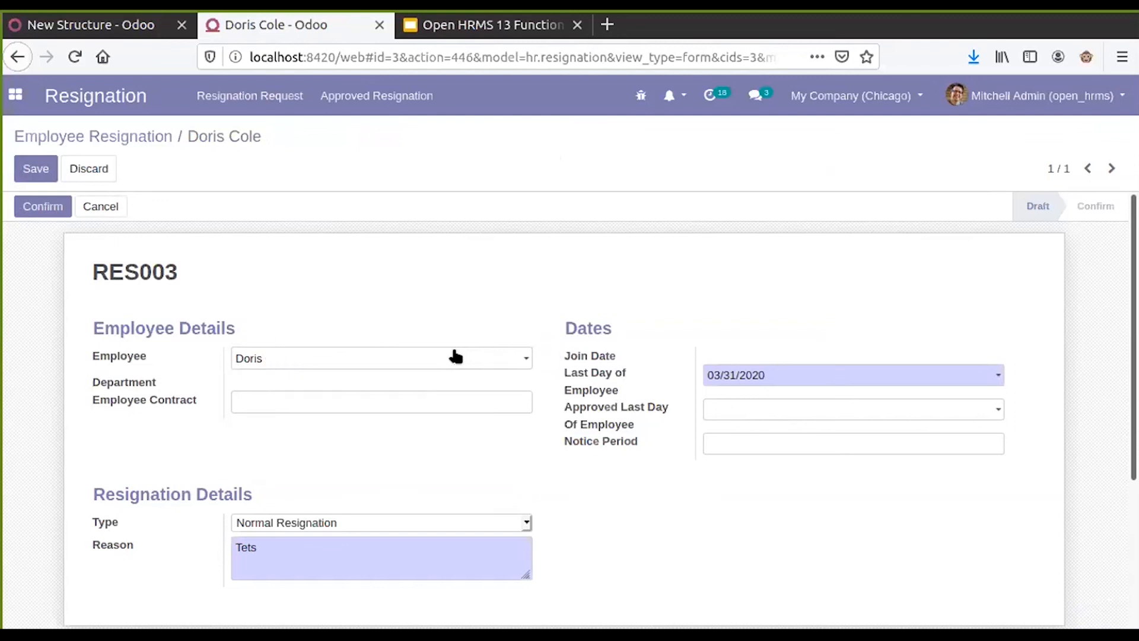
pyautogui.press('BackSpace')
pyautogui.press('BackSpace')
pyautogui.write('Doris')
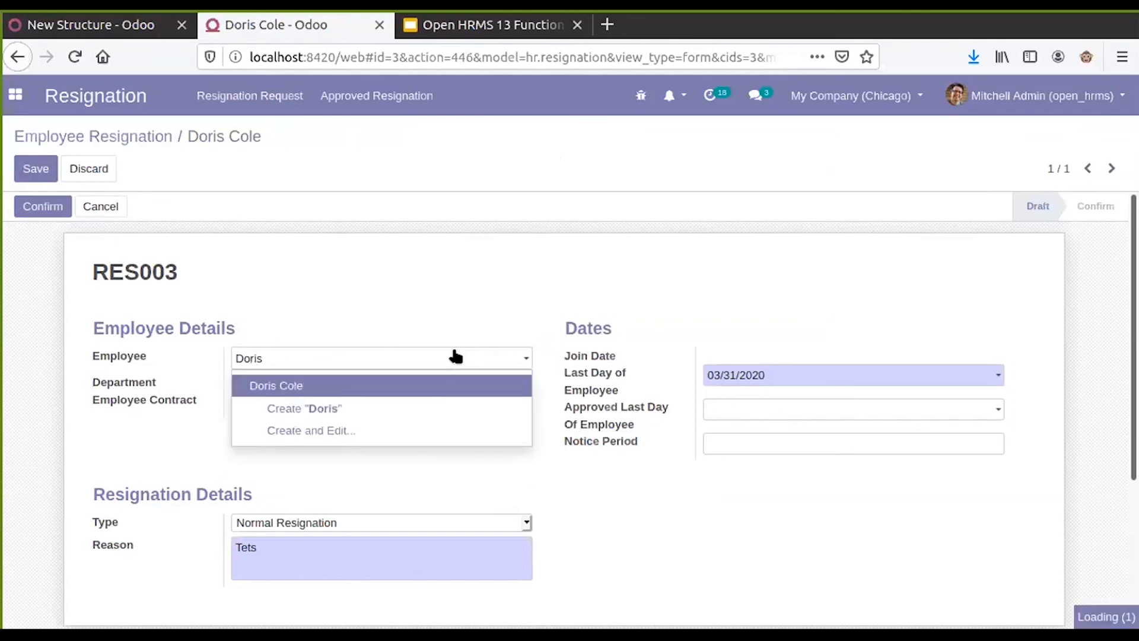
pyautogui.click(433, 383)
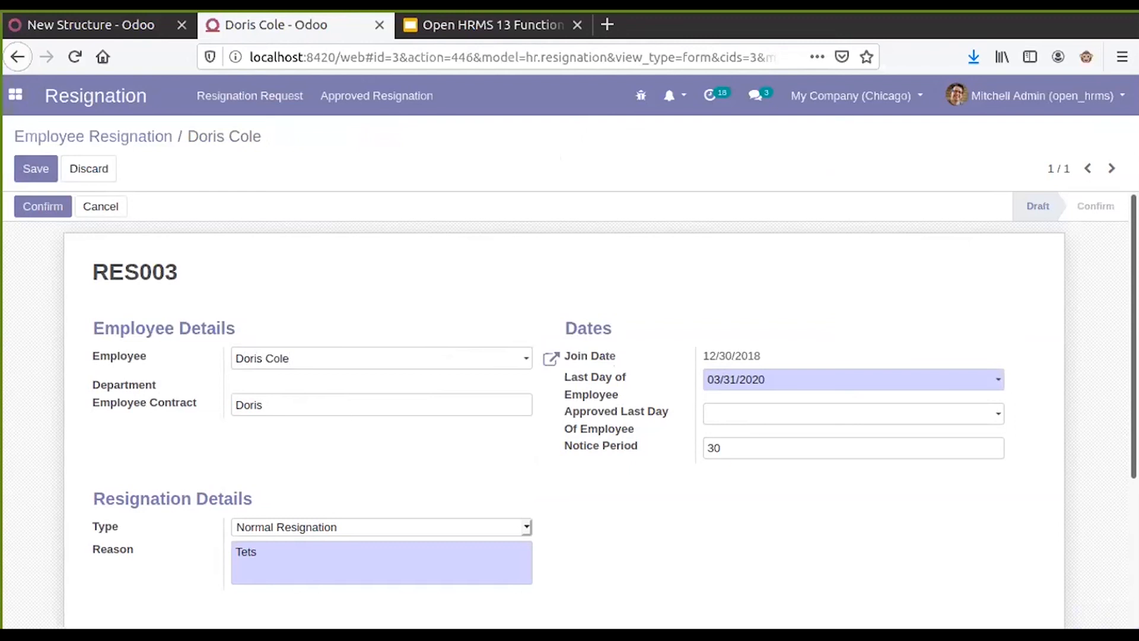
pyautogui.click(25, 167)
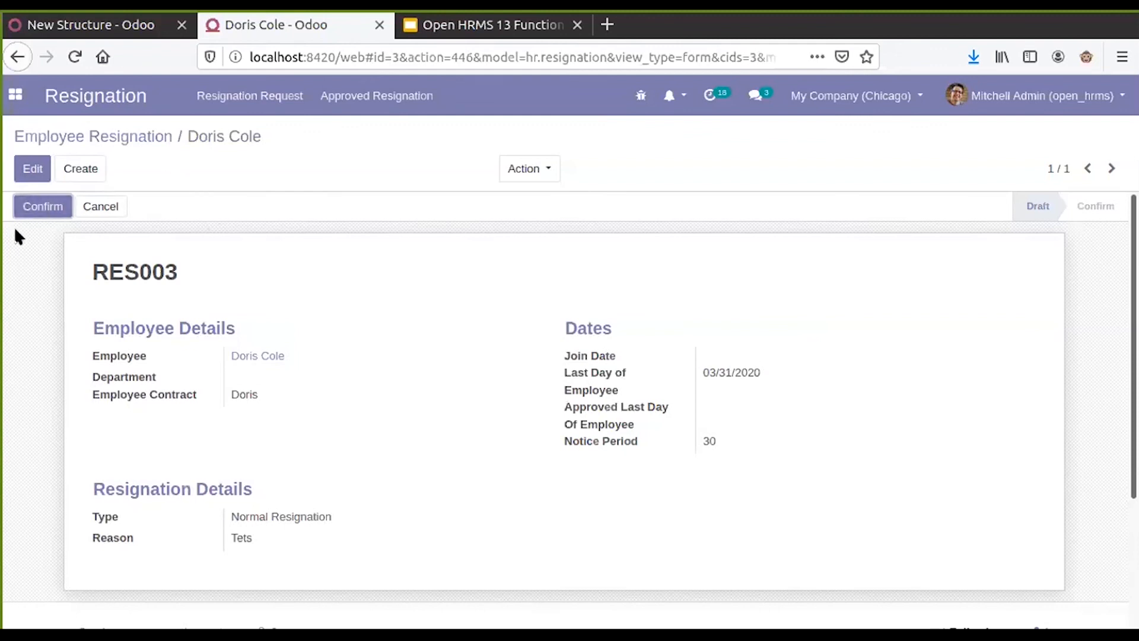
# Put the resignation request in edit mode, try 03/22/2020 as the approved last day, and clear that date again.
pyautogui.click(31, 170)
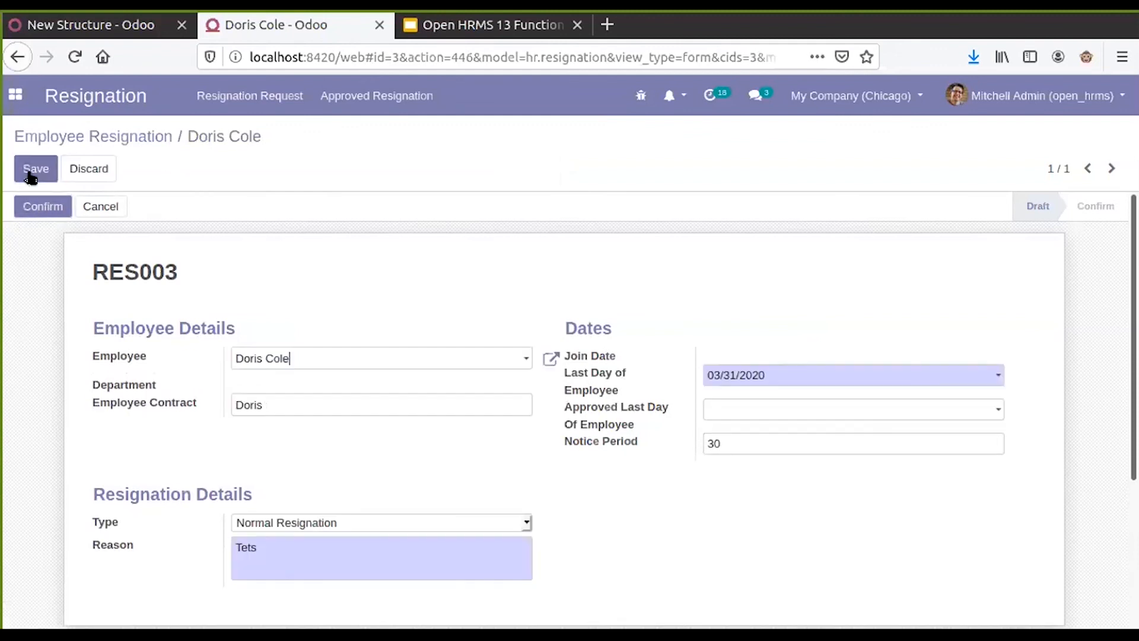
pyautogui.click(803, 416)
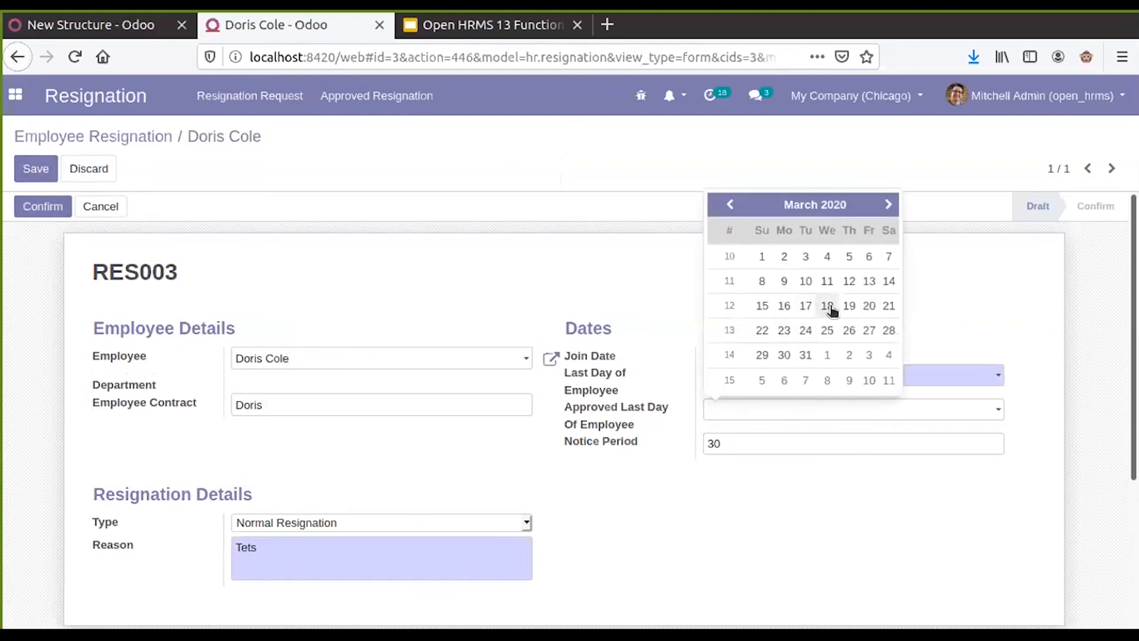
pyautogui.click(757, 332)
pyautogui.click(731, 413)
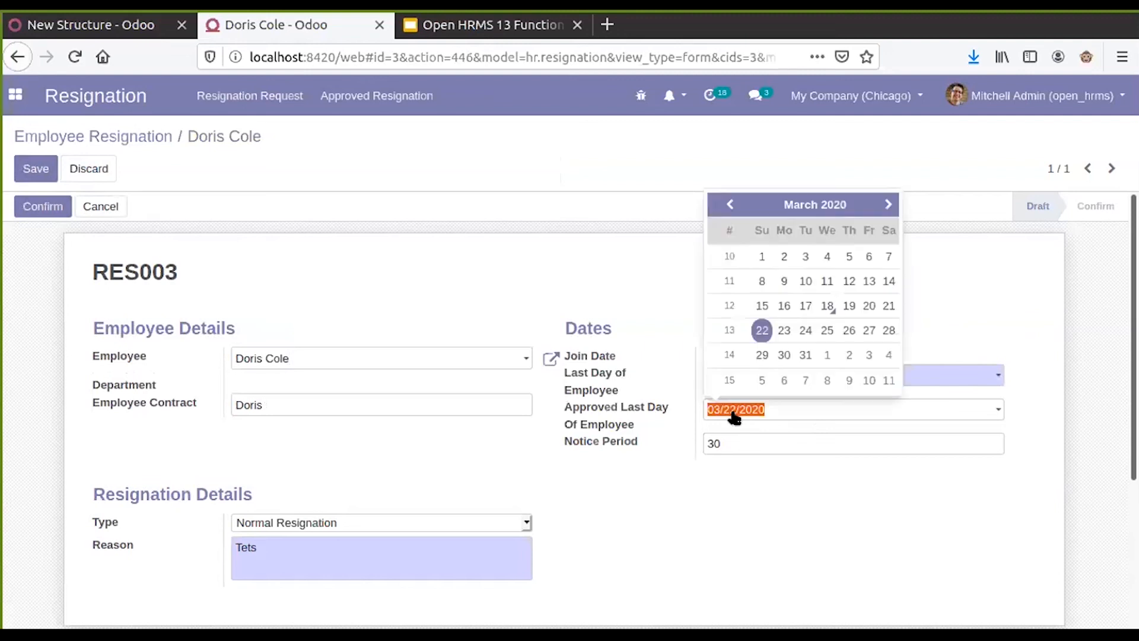
pyautogui.click(685, 368)
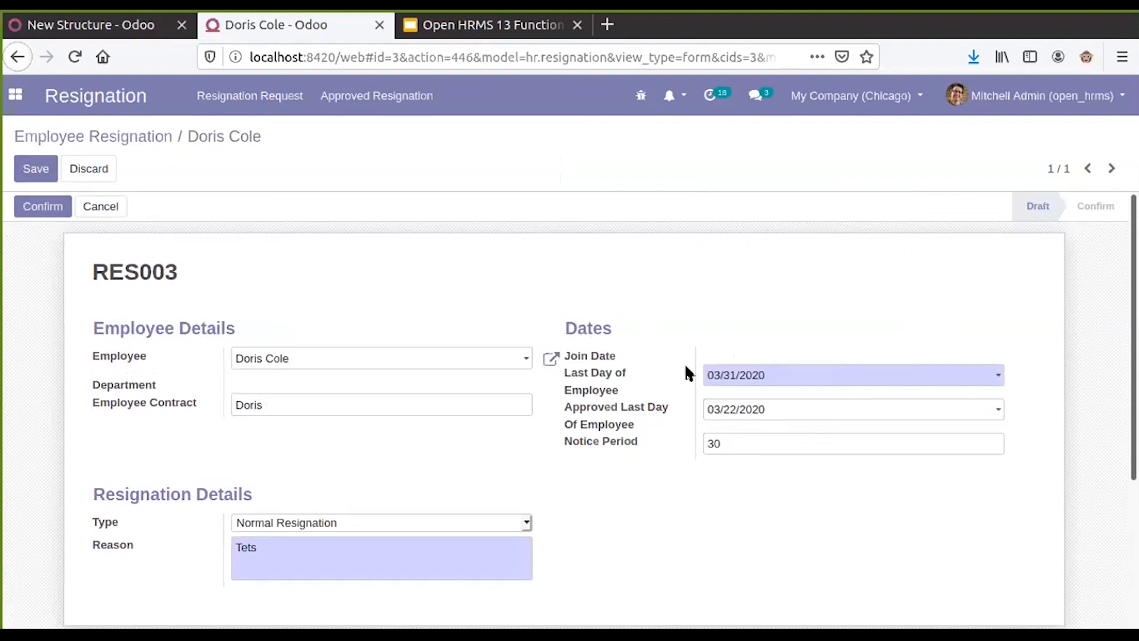
pyautogui.click(730, 408)
pyautogui.press('BackSpace')
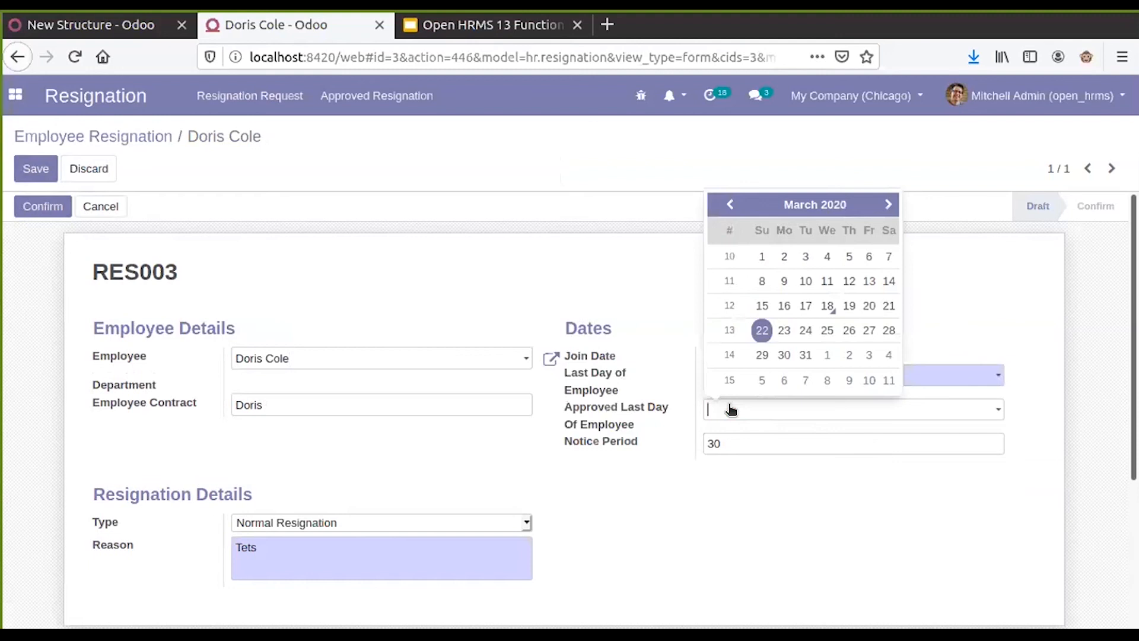
pyautogui.click(597, 281)
# Try to confirm the resignation request once more, dismiss the error, and cancel the request.
pyautogui.click(31, 213)
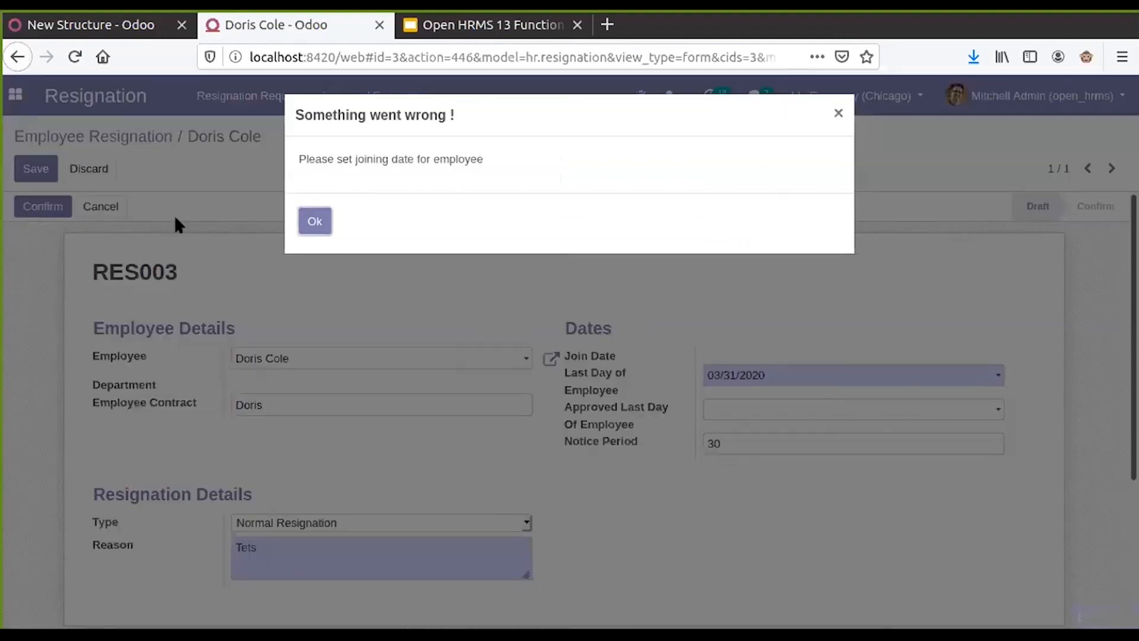
pyautogui.click(302, 231)
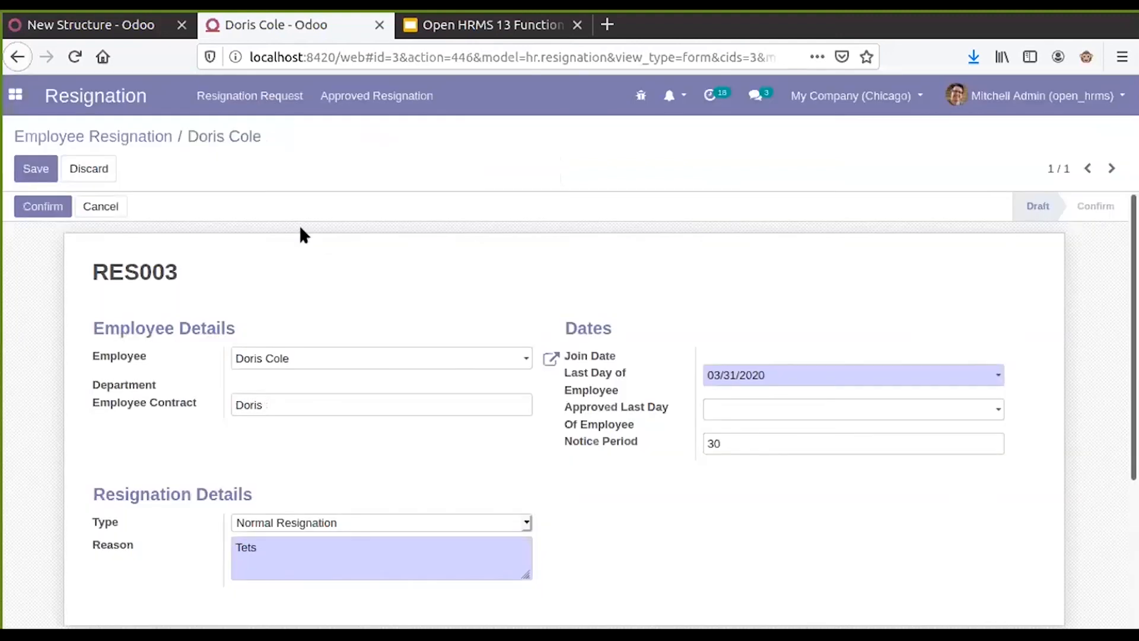
pyautogui.click(287, 403)
pyautogui.click(90, 207)
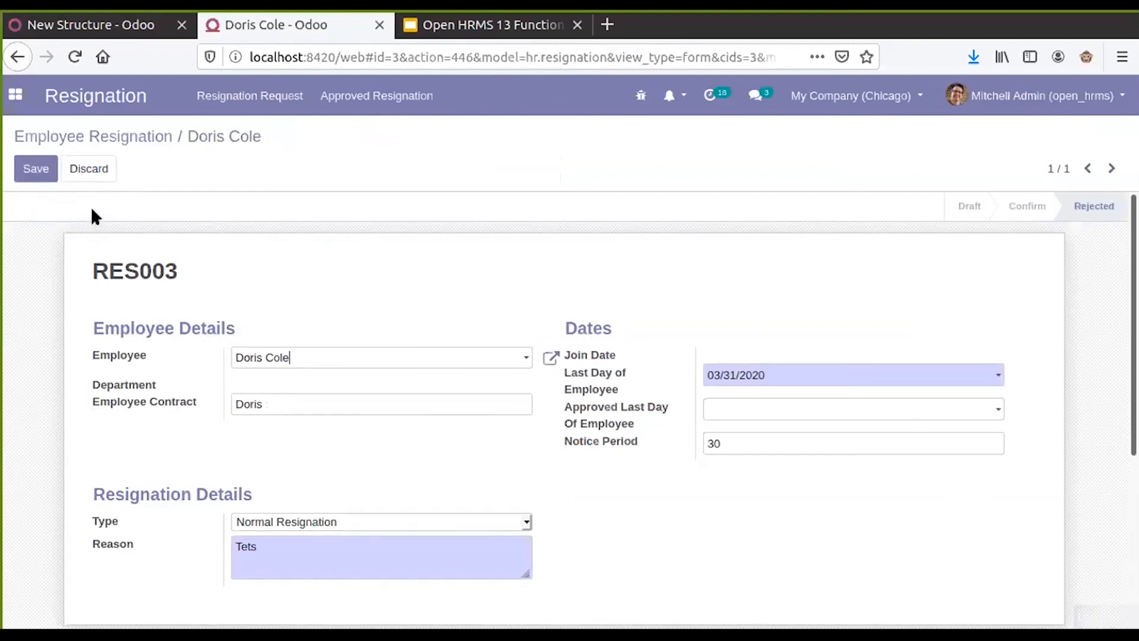
# Create a new resignation request for the same employee with 03/18/2020 as the last day.
pyautogui.click(125, 139)
pyautogui.click(40, 168)
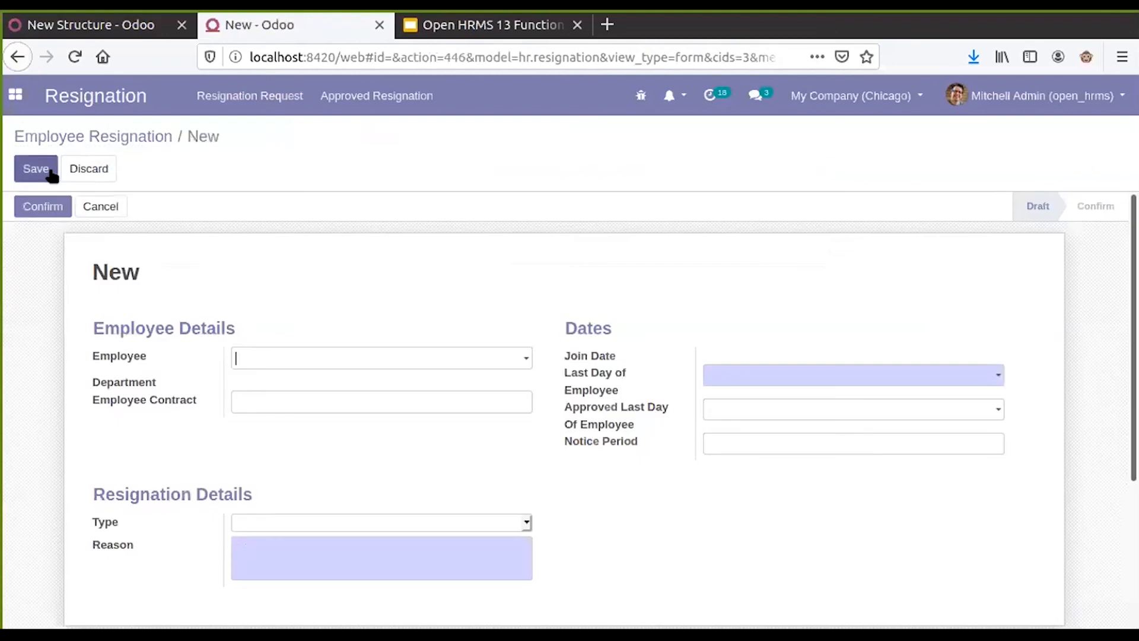
pyautogui.click(301, 360)
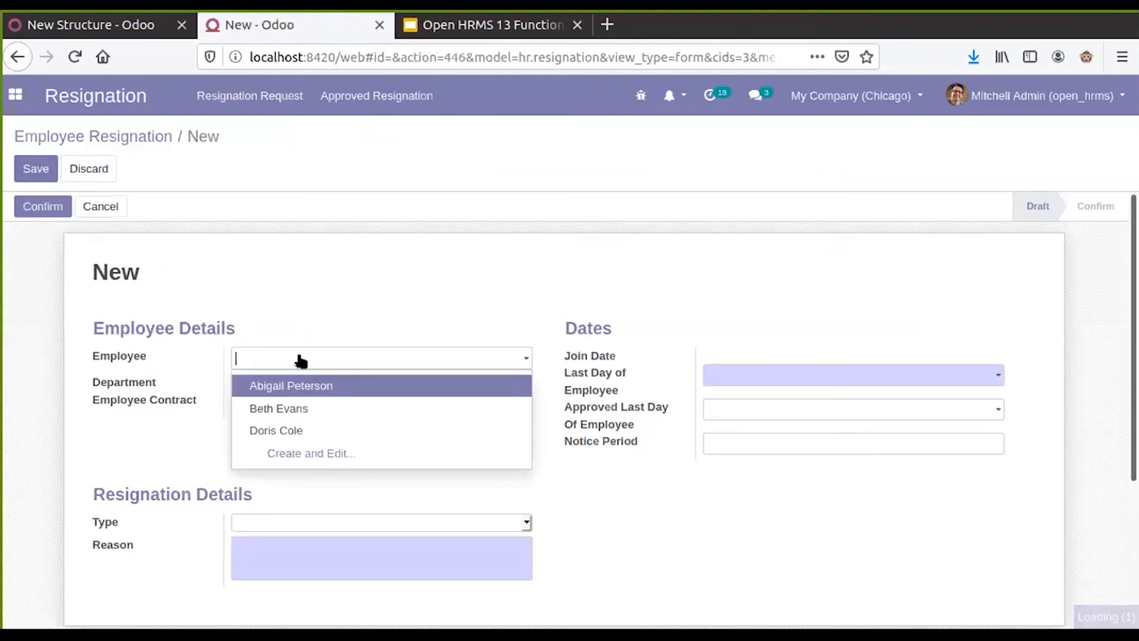
pyautogui.click(281, 430)
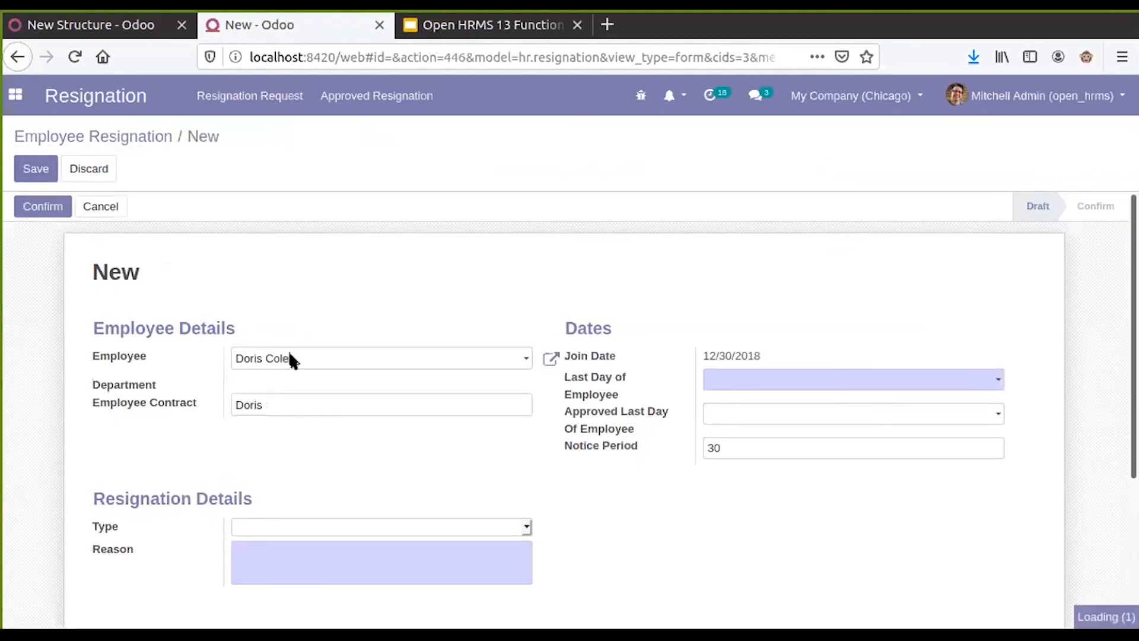
pyautogui.click(34, 169)
pyautogui.click(758, 380)
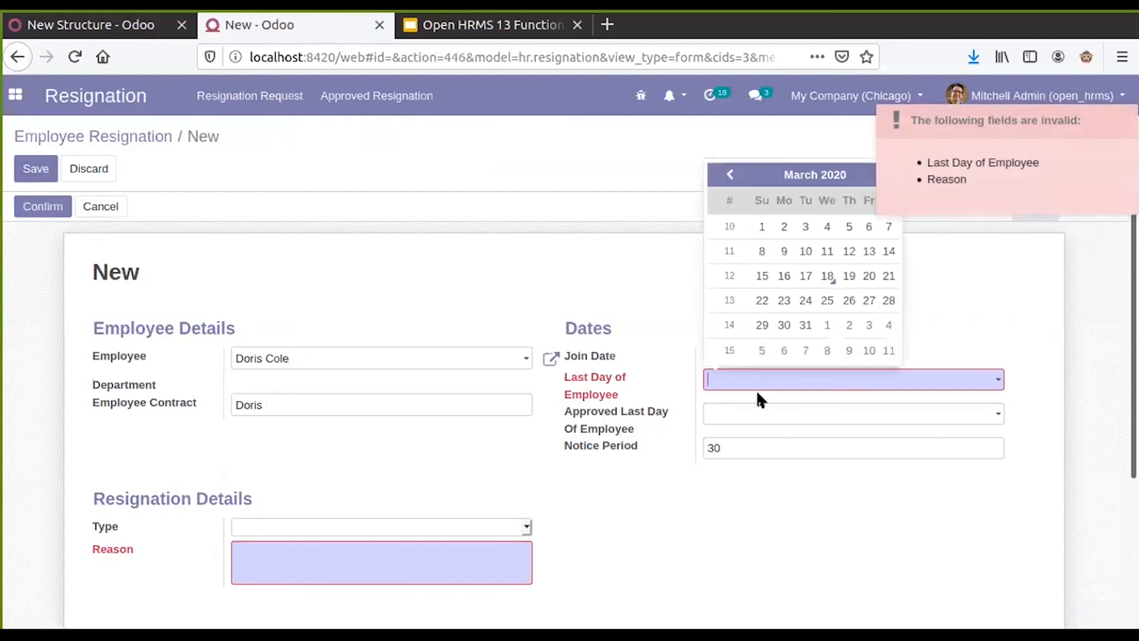
pyautogui.click(820, 274)
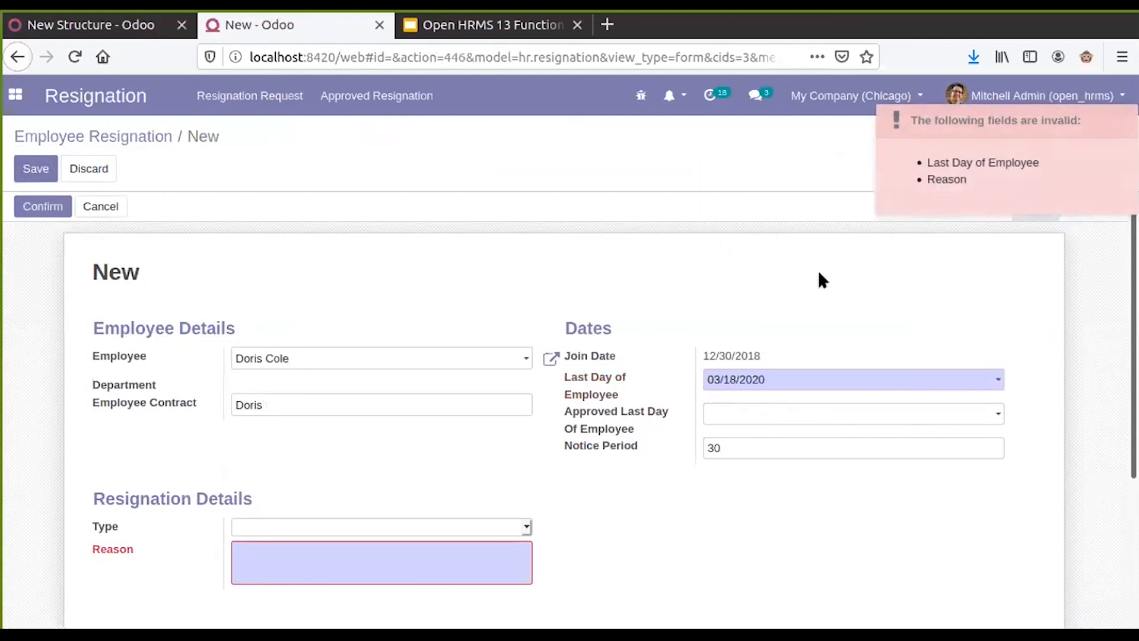
pyautogui.click(52, 172)
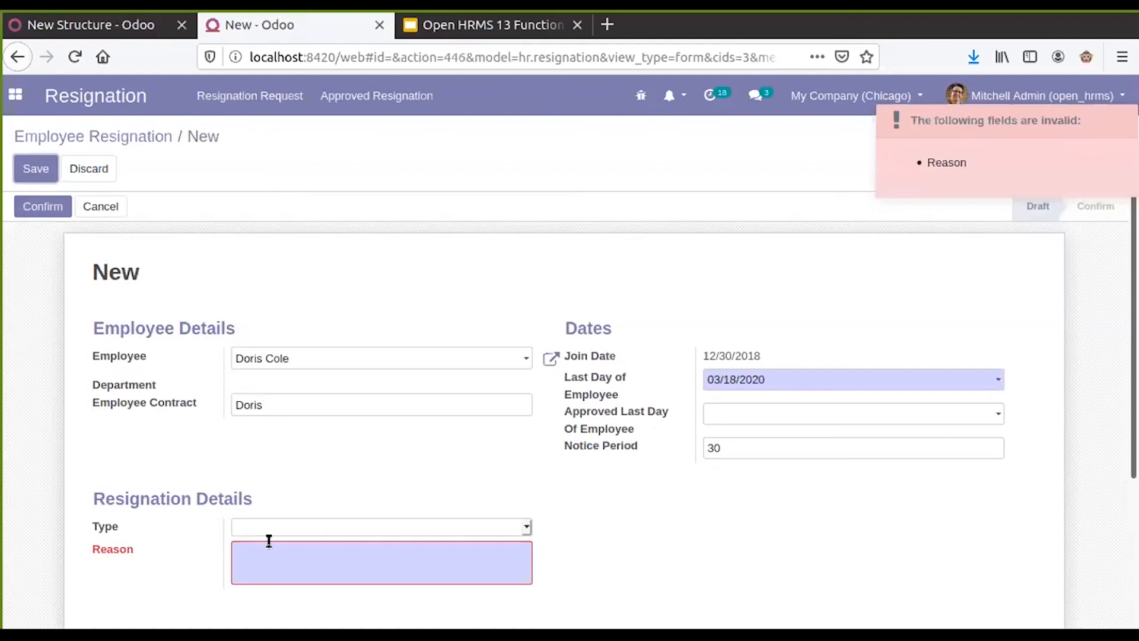
# Set the resignation type to Normal Resignation, enter "Test" as the reason, and try to confirm the new request.
pyautogui.click(283, 526)
pyautogui.click(297, 571)
pyautogui.click(297, 562)
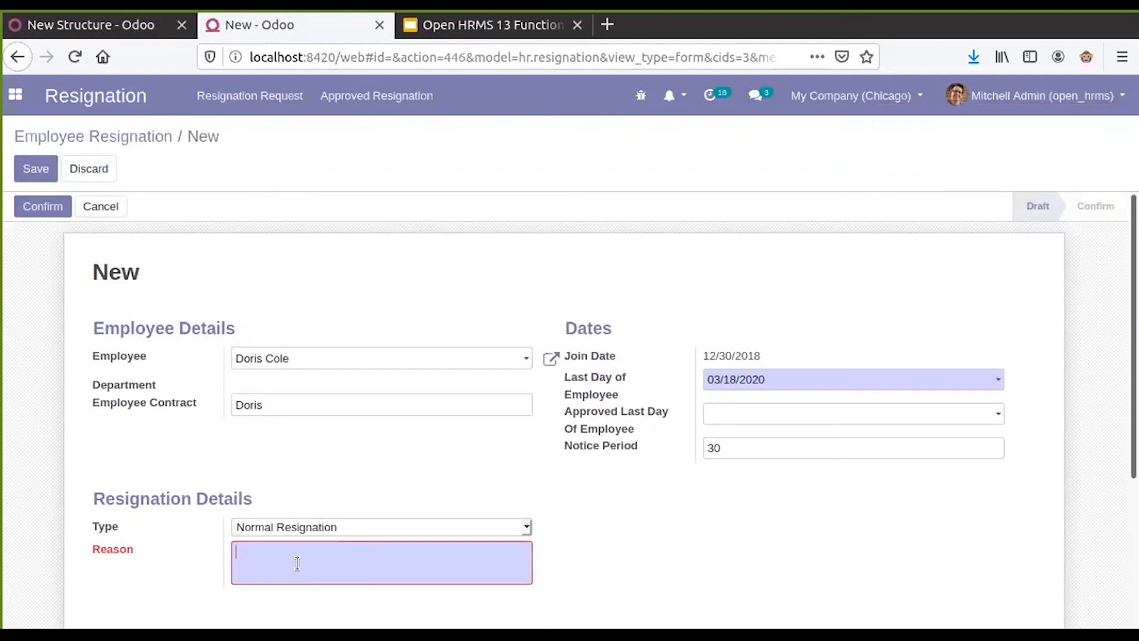
pyautogui.write('Test')
pyautogui.click(44, 205)
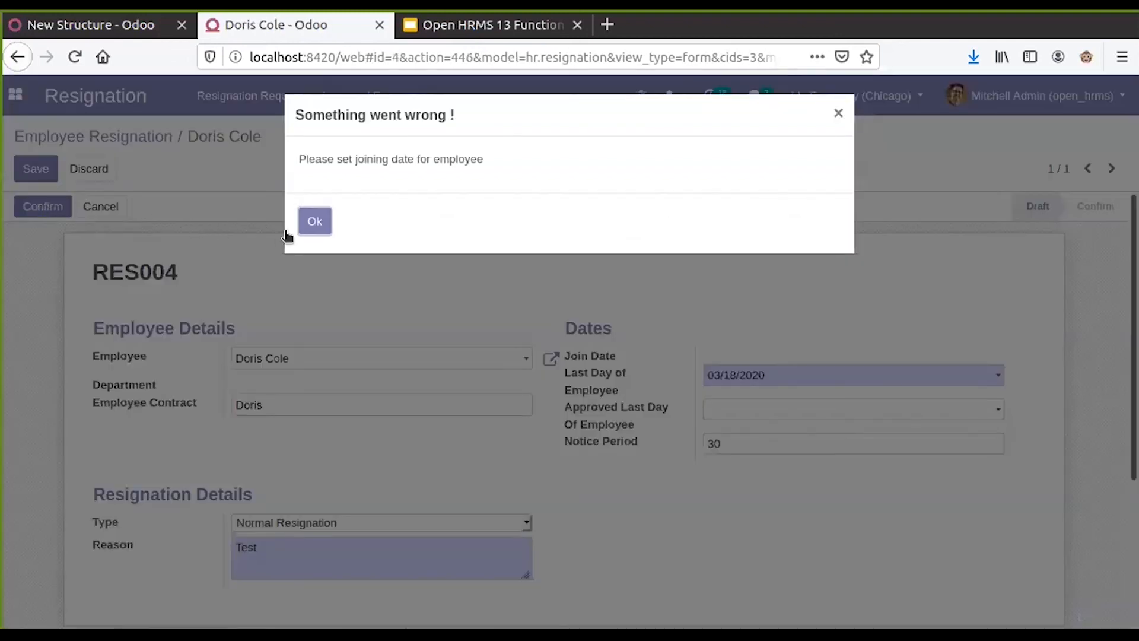
pyautogui.click(314, 222)
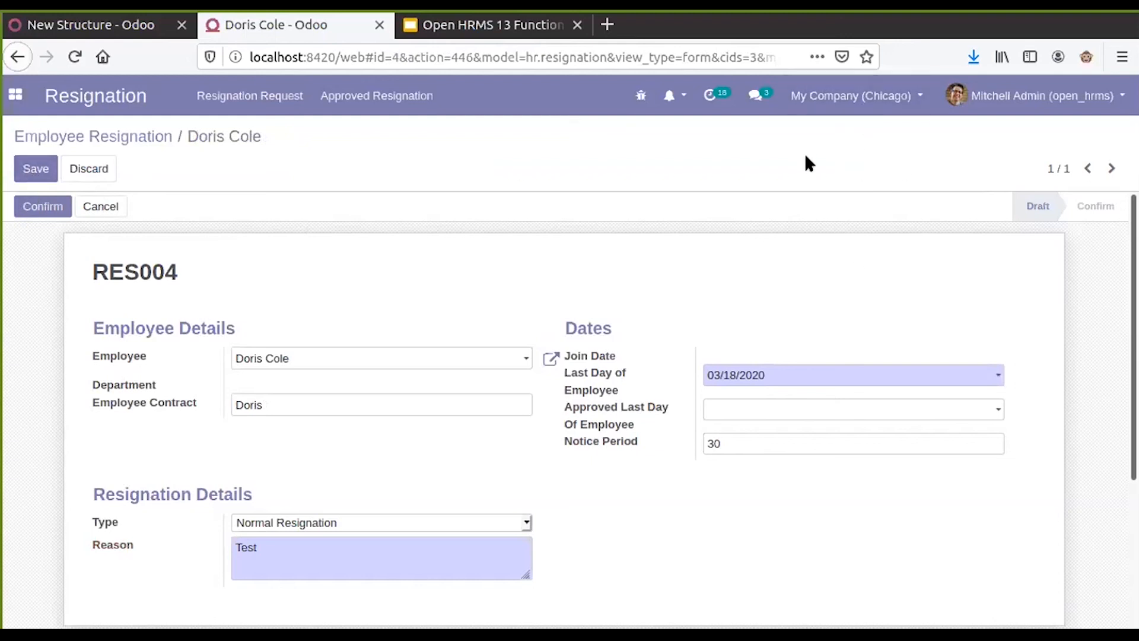
# Check the available companies, return to the resignation requests list, and open the employee's rejected request to view its status stages.
pyautogui.click(830, 96)
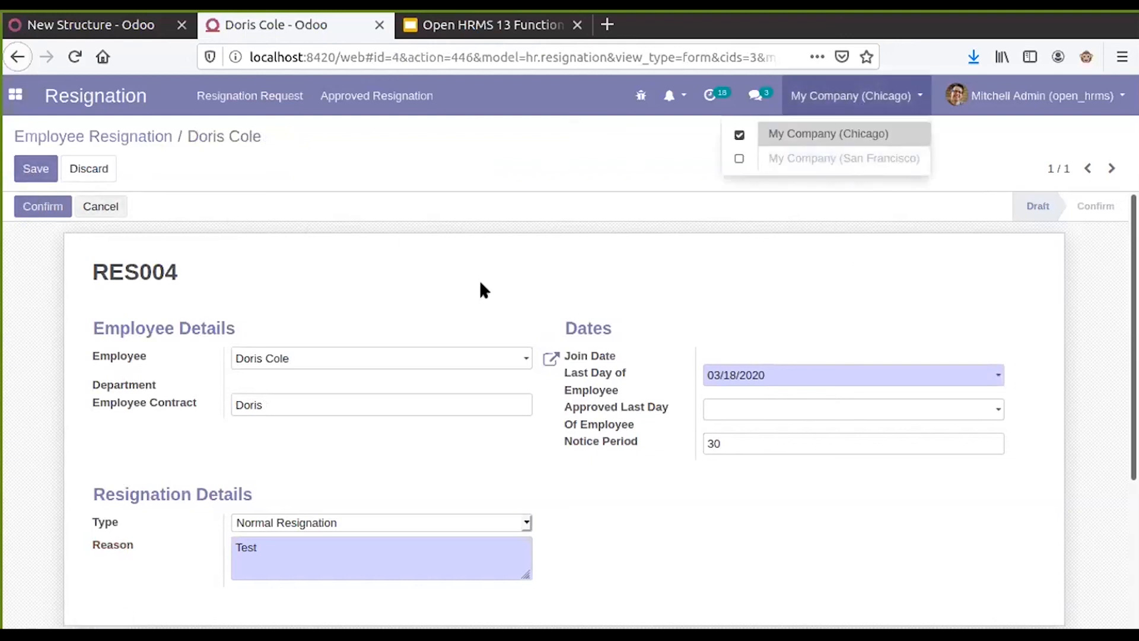
pyautogui.click(92, 138)
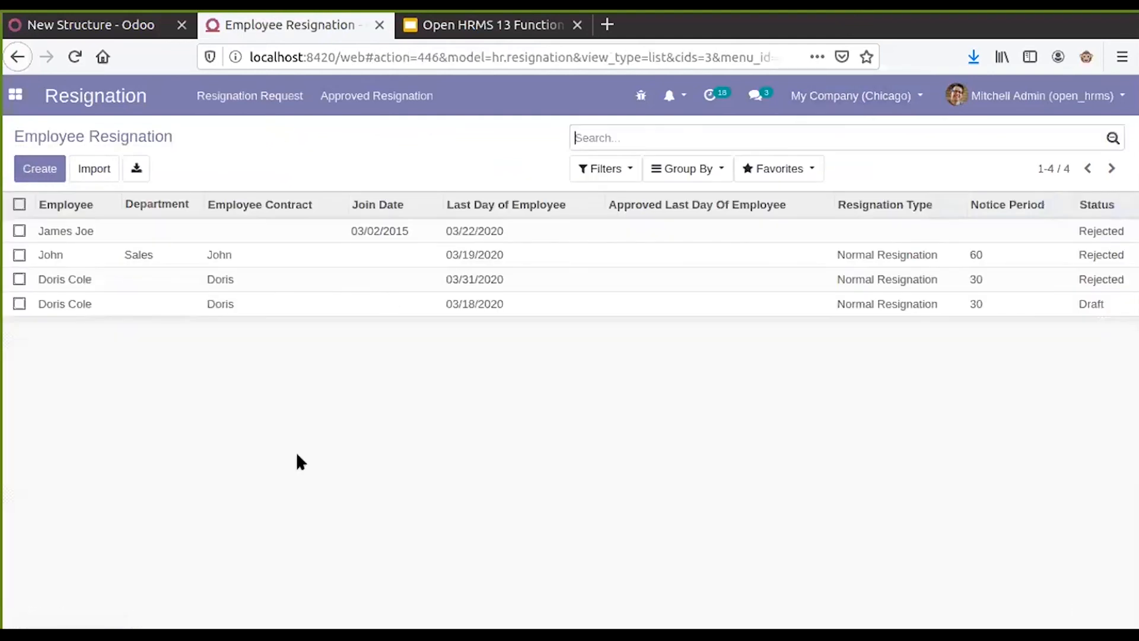
pyautogui.click(86, 284)
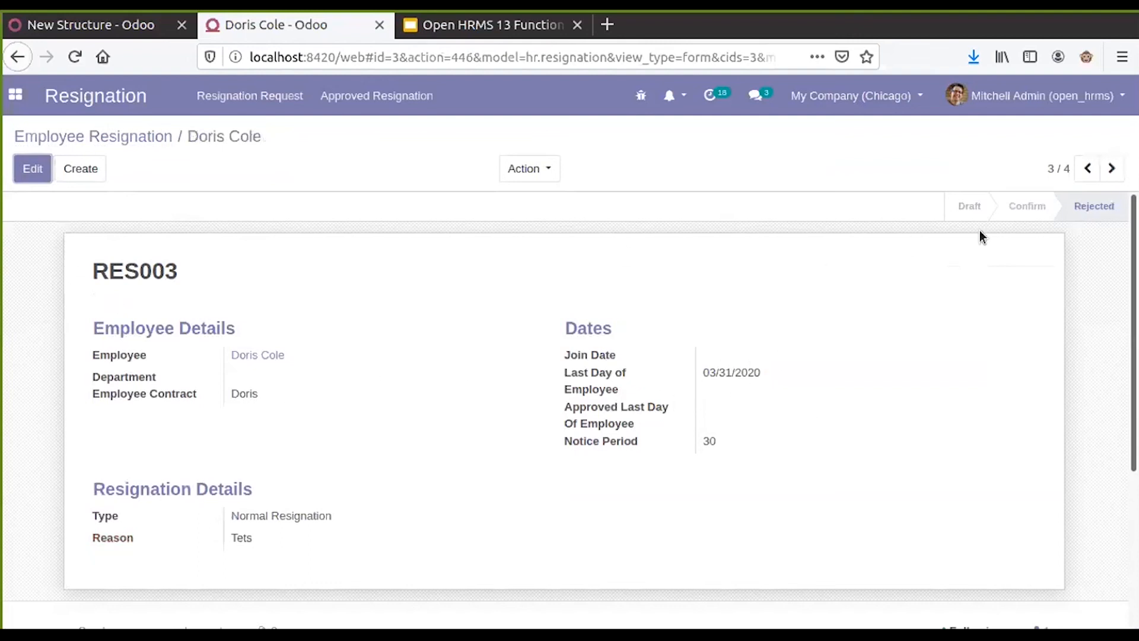
pyautogui.moveTo(998, 213)
# Show the overview of all installed apps and look through it.
pyautogui.click(16, 95)
pyautogui.scroll(-1, 392, 347)
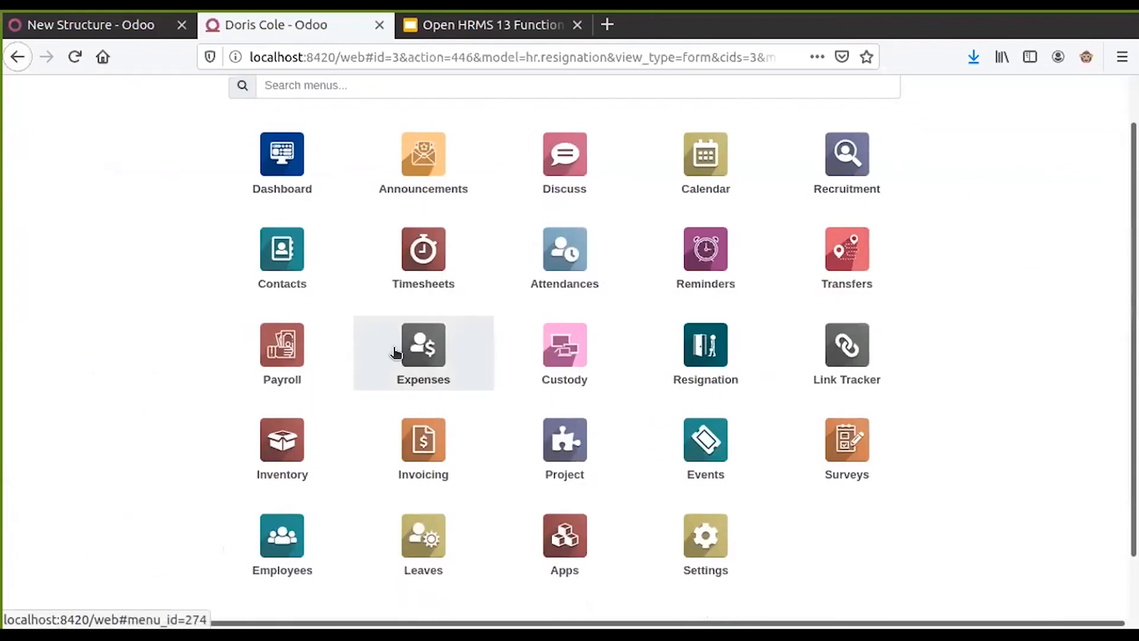
pyautogui.scroll(-1, 395, 352)
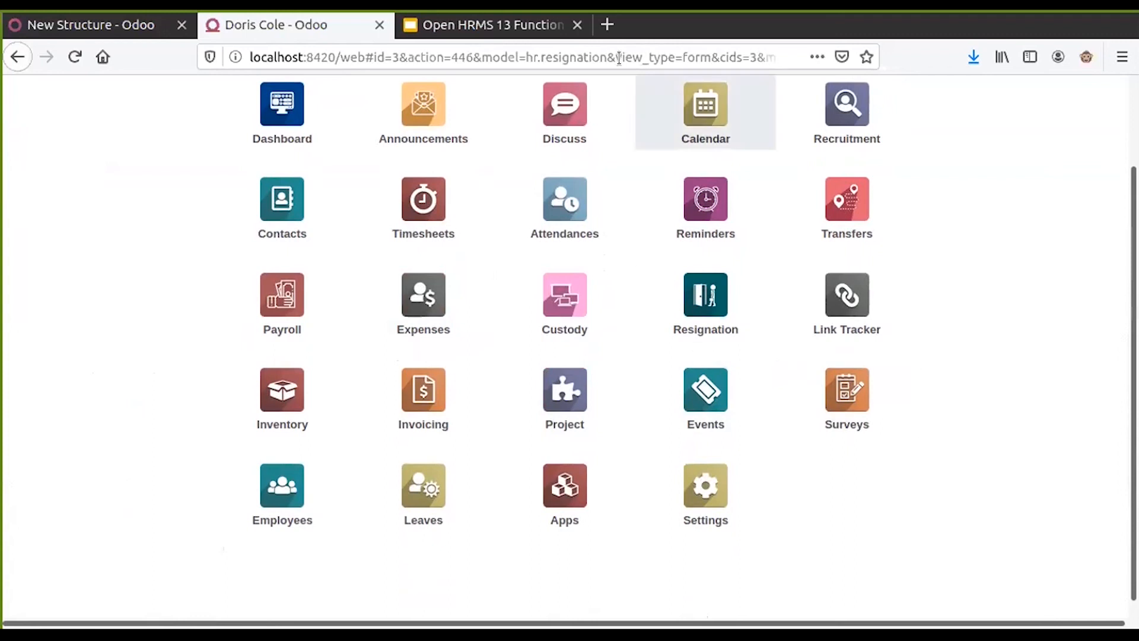
# Open odoo.com/apps in a new browser tab and view the Open HRMS Core module among the most downloaded apps.
pyautogui.click(607, 24)
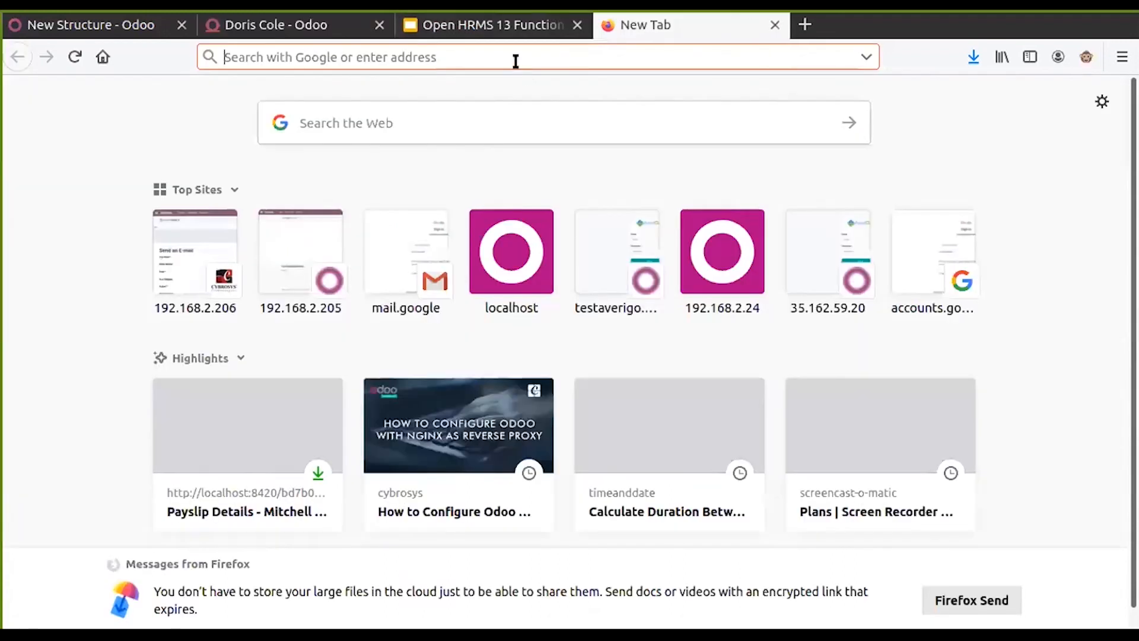
pyautogui.write('odoo.com/apps')
pyautogui.press('Return')
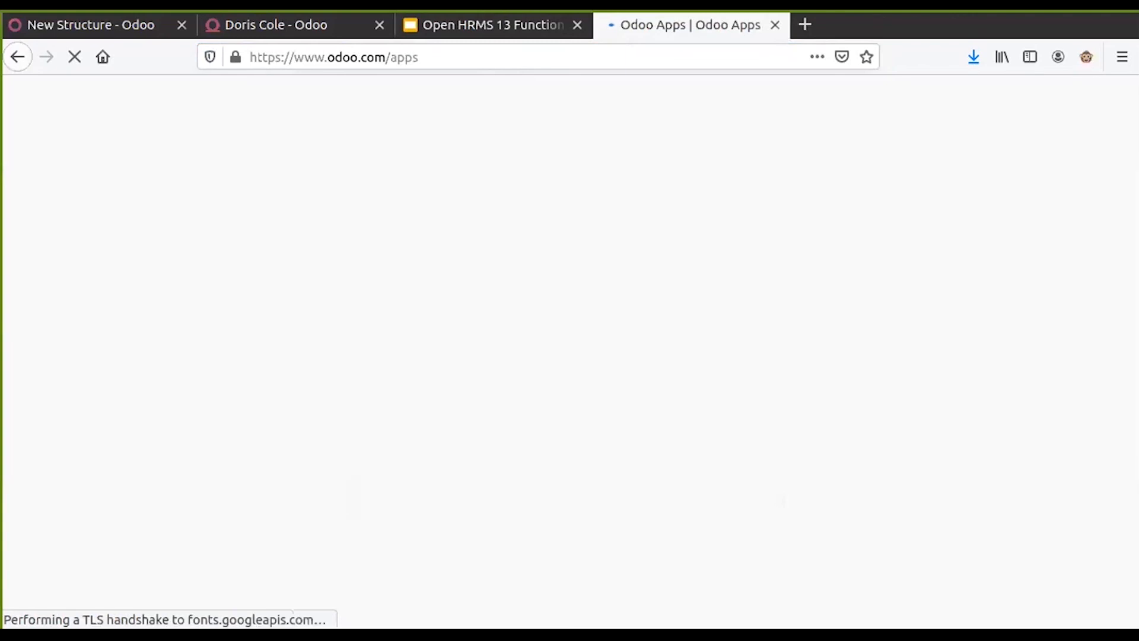
pyautogui.scroll(-5, 325, 385)
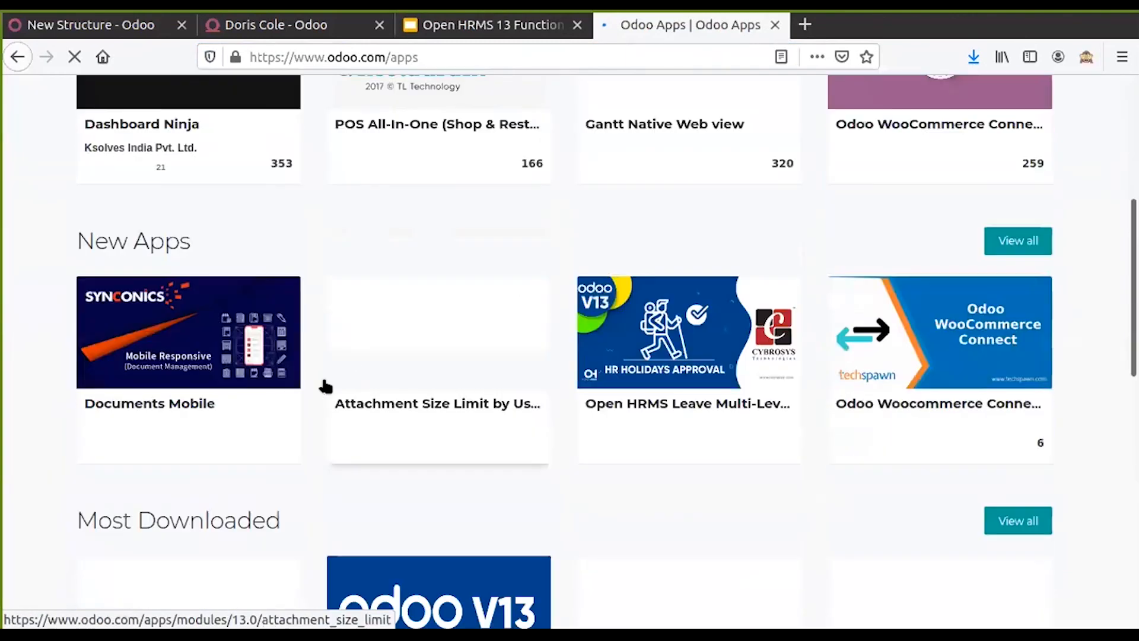
pyautogui.scroll(-3, 327, 388)
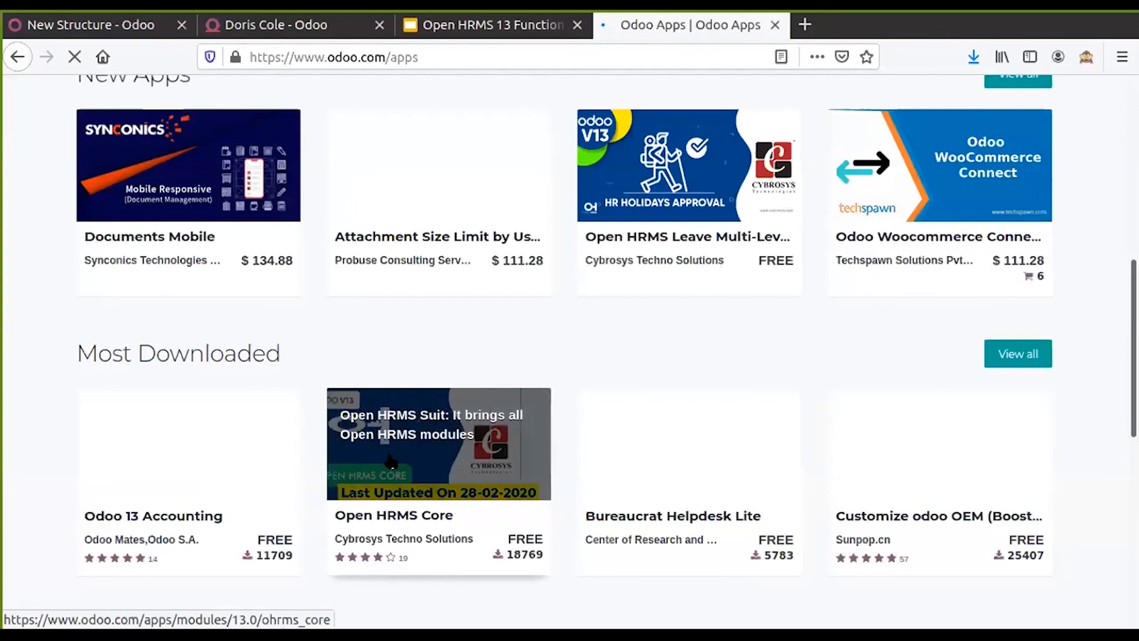
pyautogui.click(391, 462)
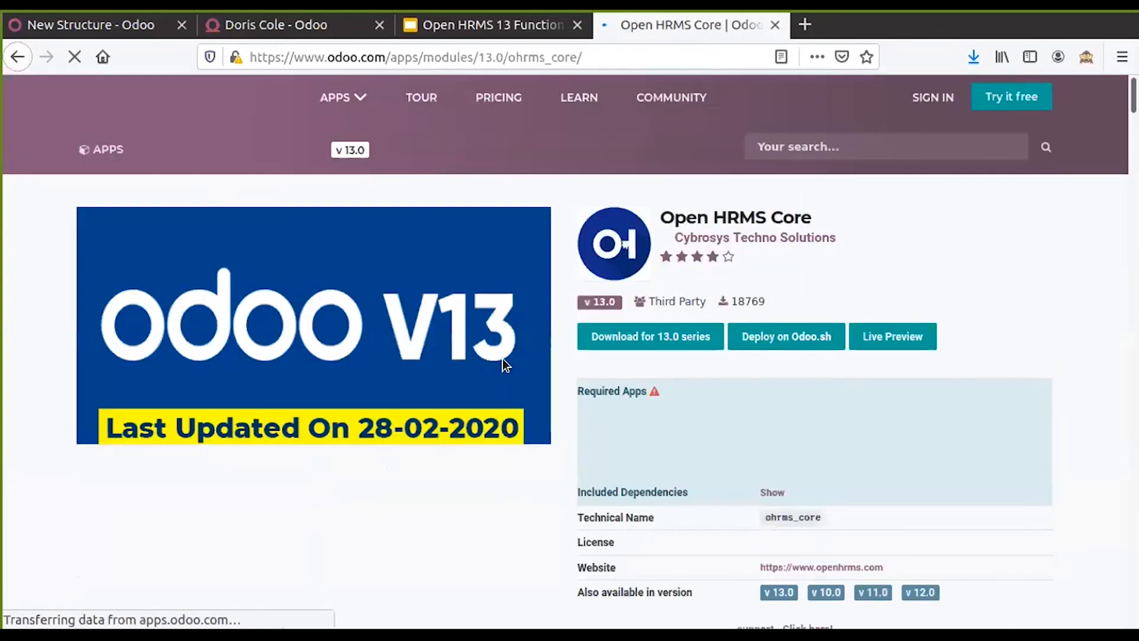
# Review the Open HRMS Core module's required apps and included dependencies, and close its browser tab.
pyautogui.scroll(-3, 633, 450)
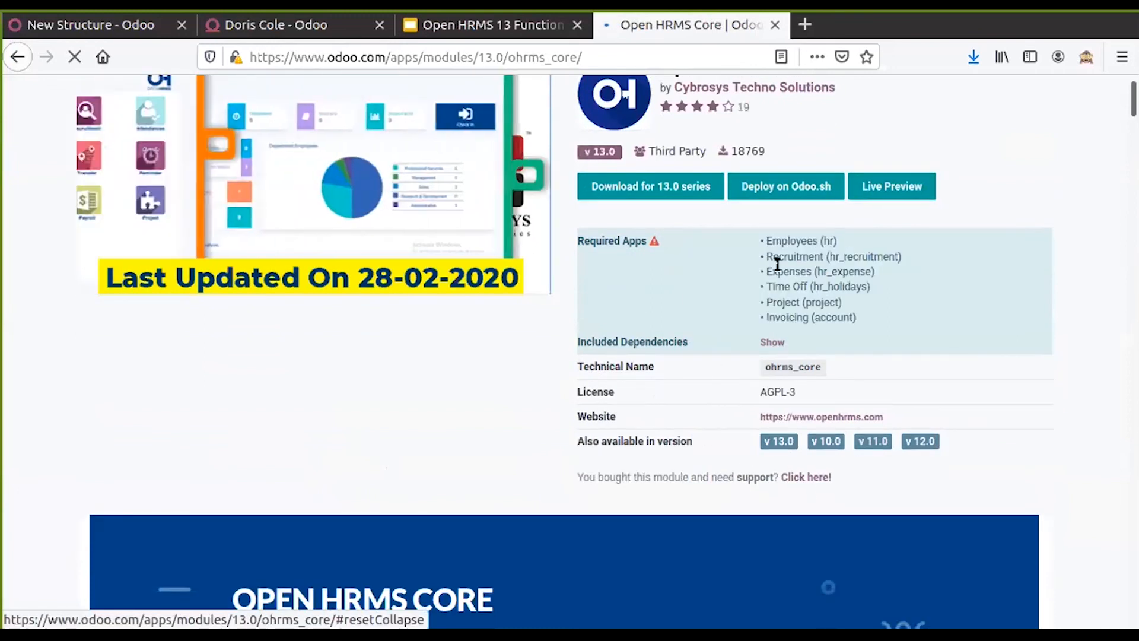
pyautogui.click(772, 343)
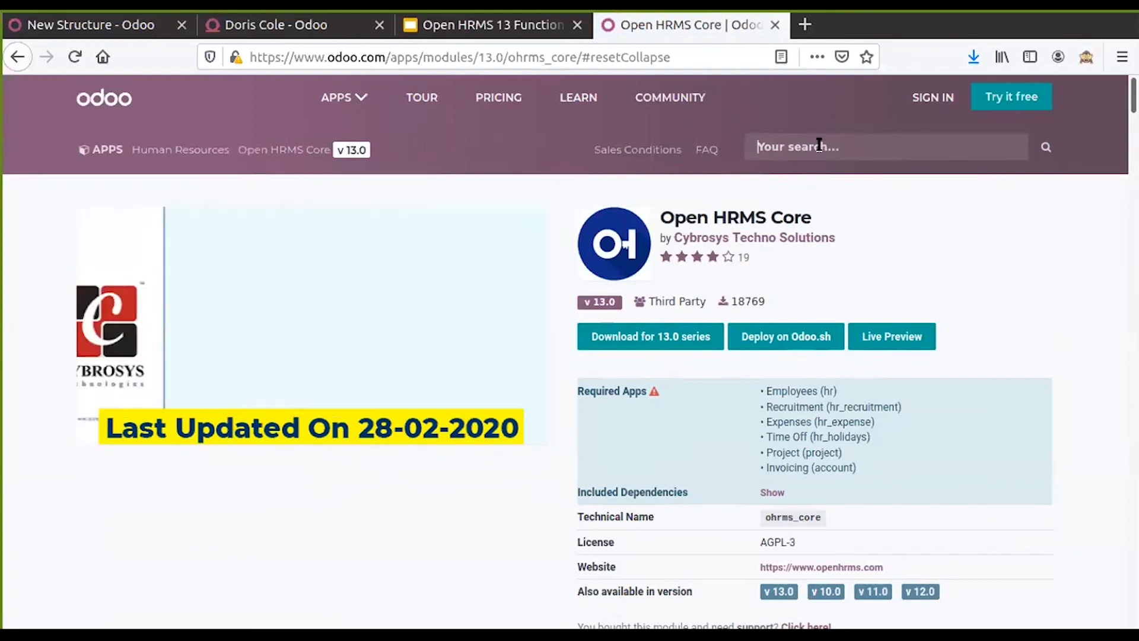
pyautogui.click(767, 25)
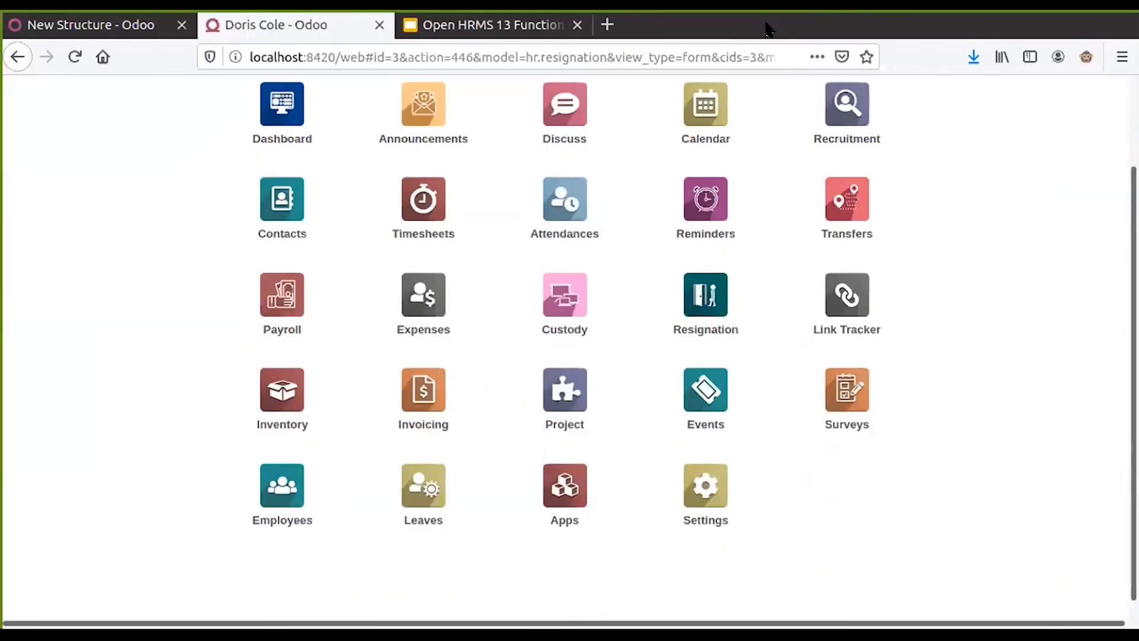
# Switch to the Open HRMS training presentation in Google Slides and show the "More Clarification" slide.
pyautogui.click(134, 22)
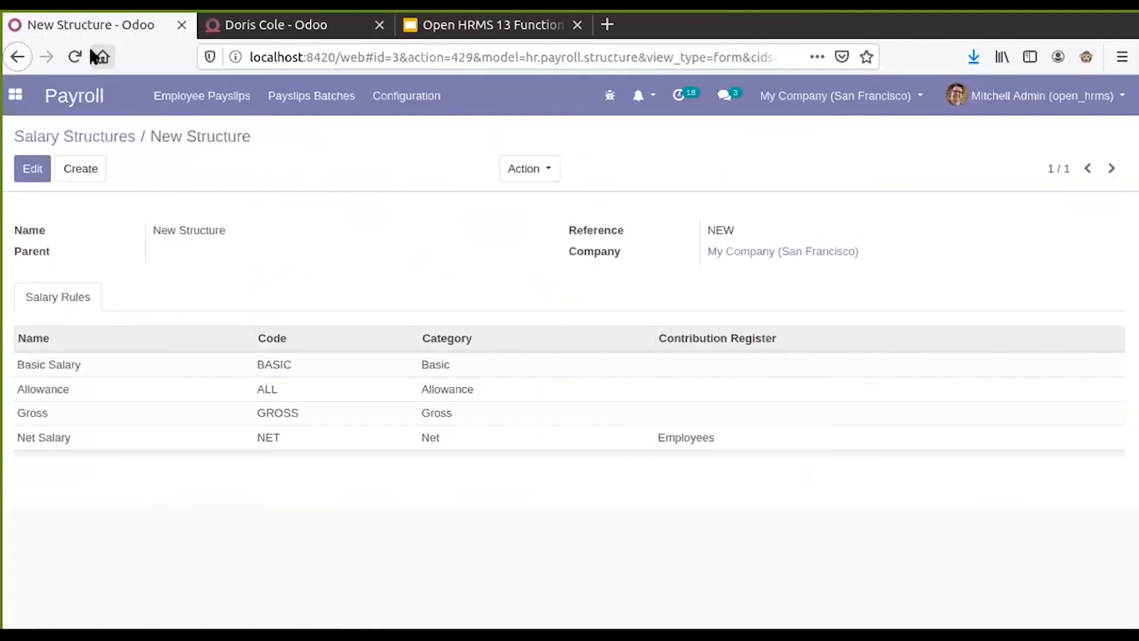
pyautogui.click(452, 31)
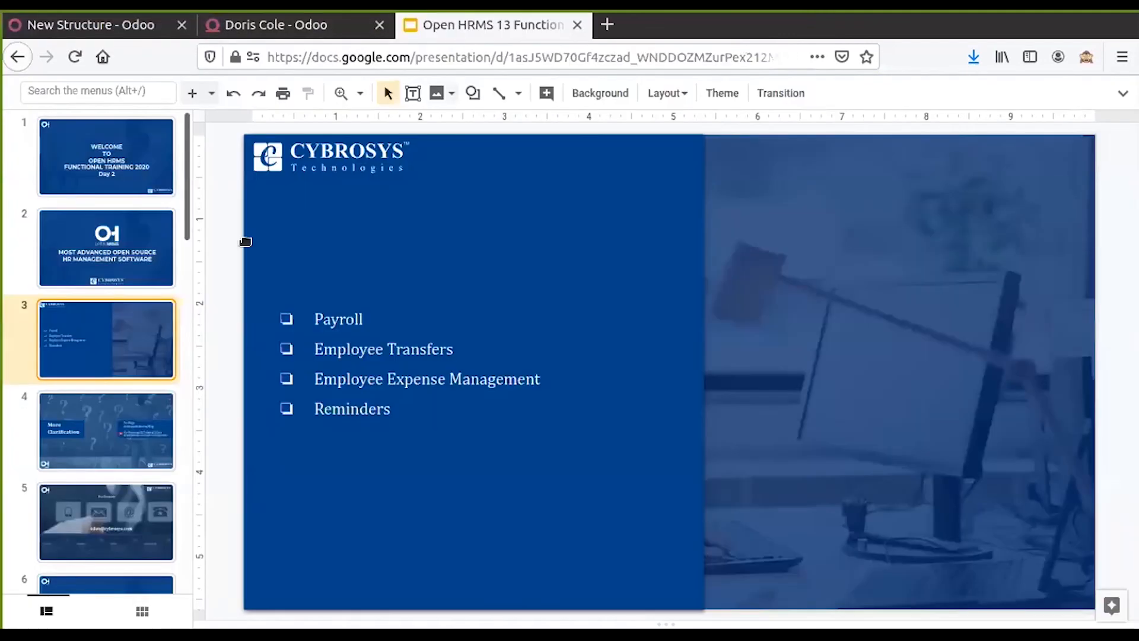
pyautogui.click(126, 434)
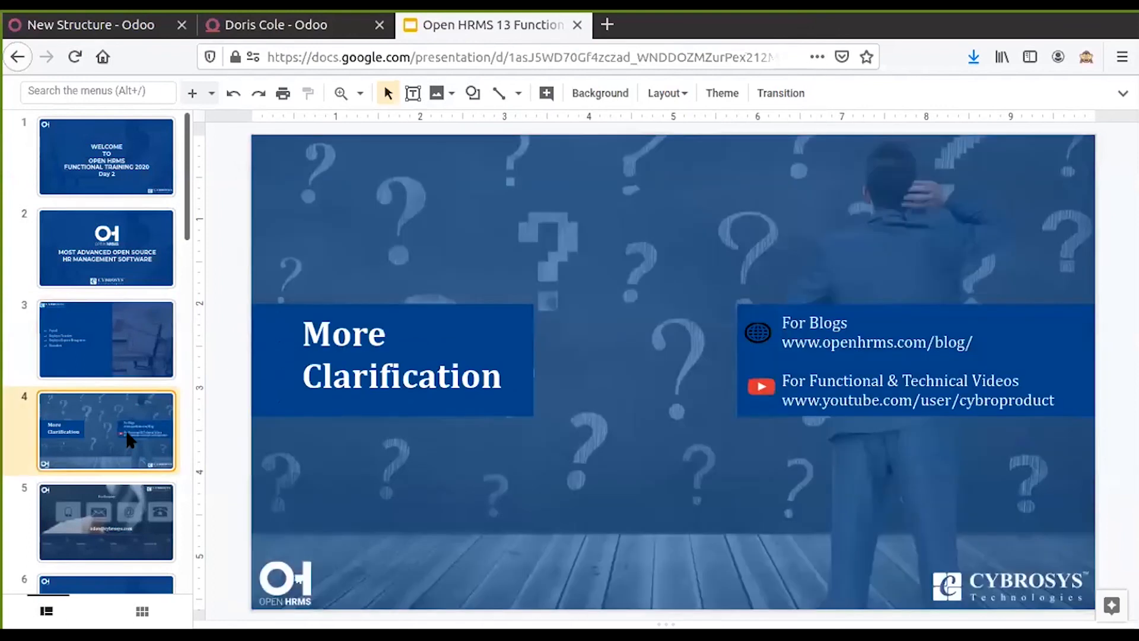